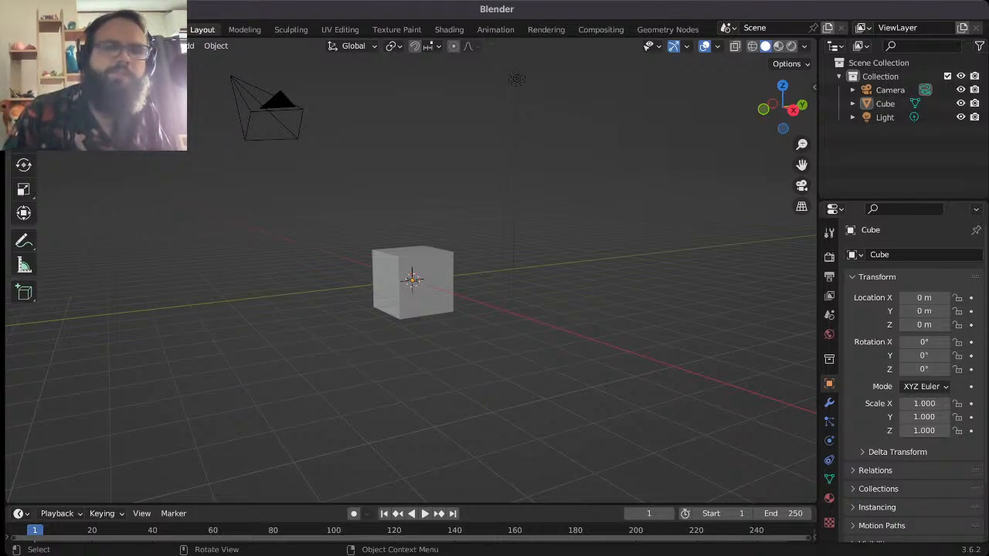
# - Set the scene's output resolution X to 1080 px for a square render format
pyautogui.moveTo(433, 294); pyautogui.dragTo(415, 273, button='middle')
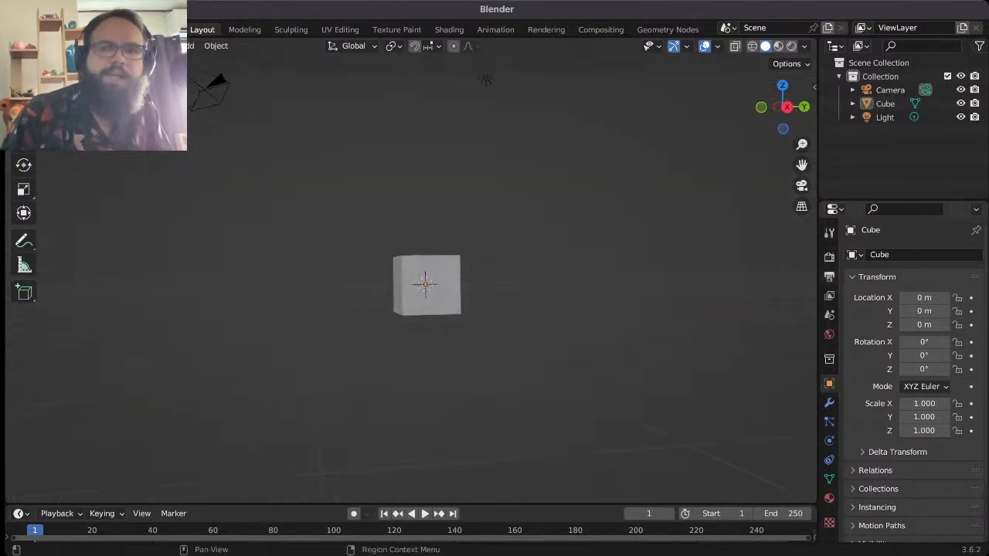
pyautogui.click(829, 276)
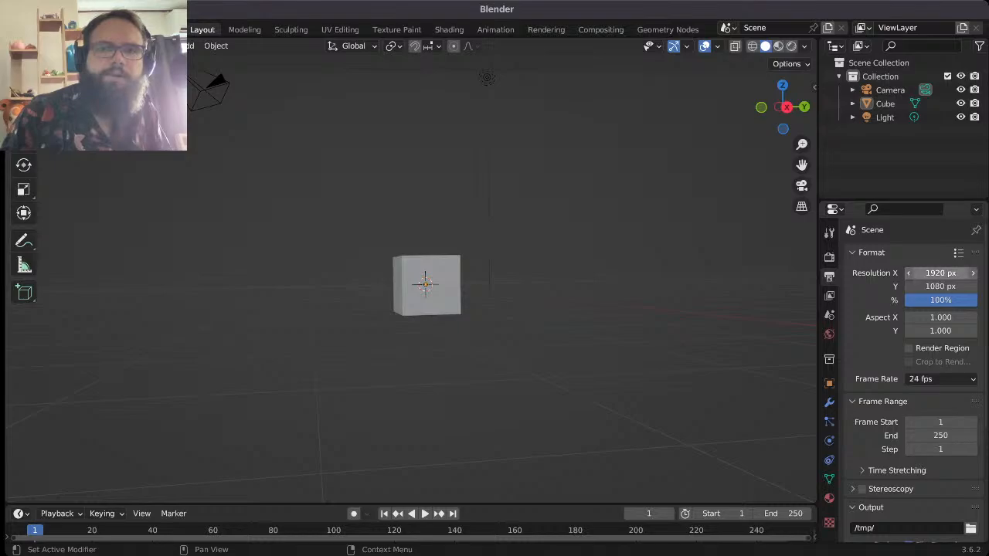
pyautogui.doubleClick(941, 272)
pyautogui.write('1080')
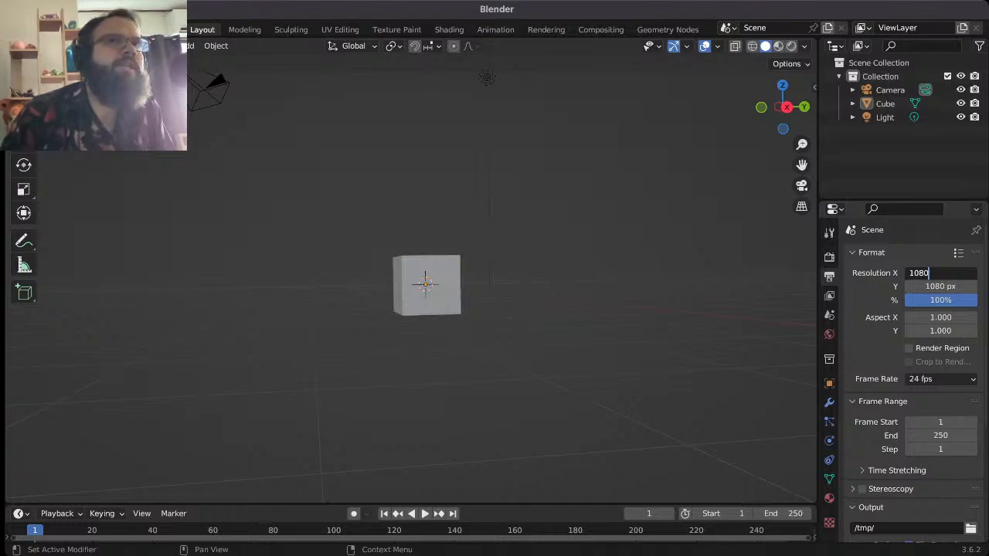
pyautogui.press('Return')
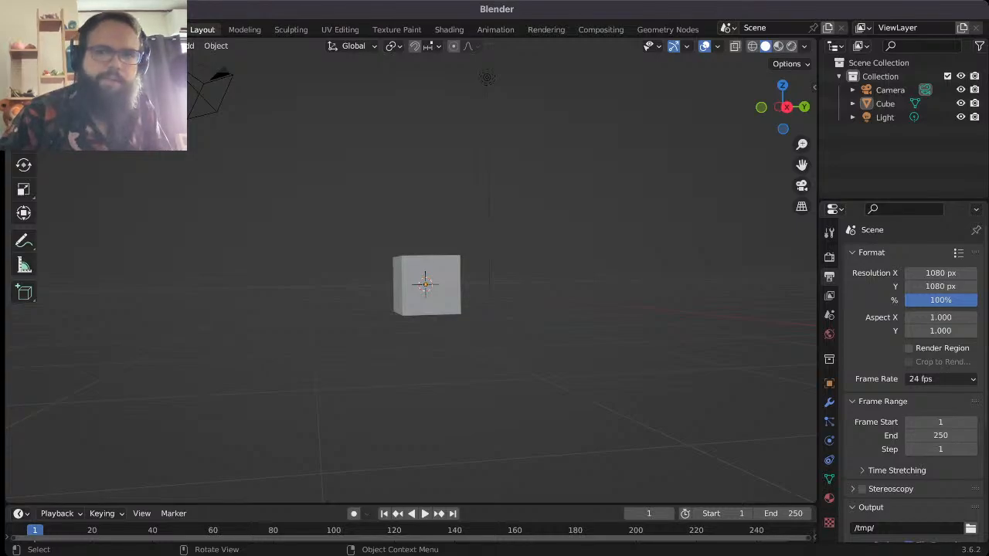
# - Dock the Shortcut VUr key display to the Left and start it
pyautogui.press('n')
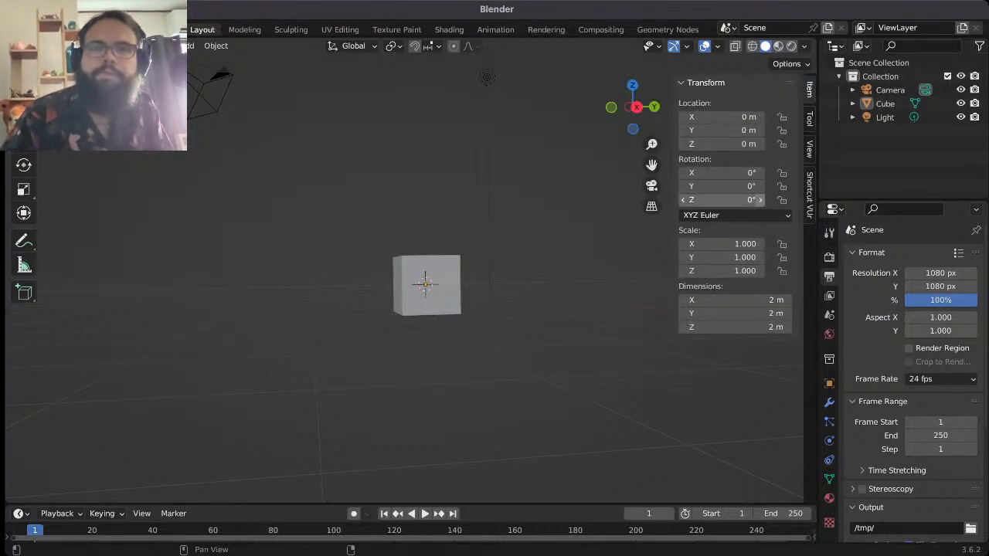
pyautogui.click(809, 194)
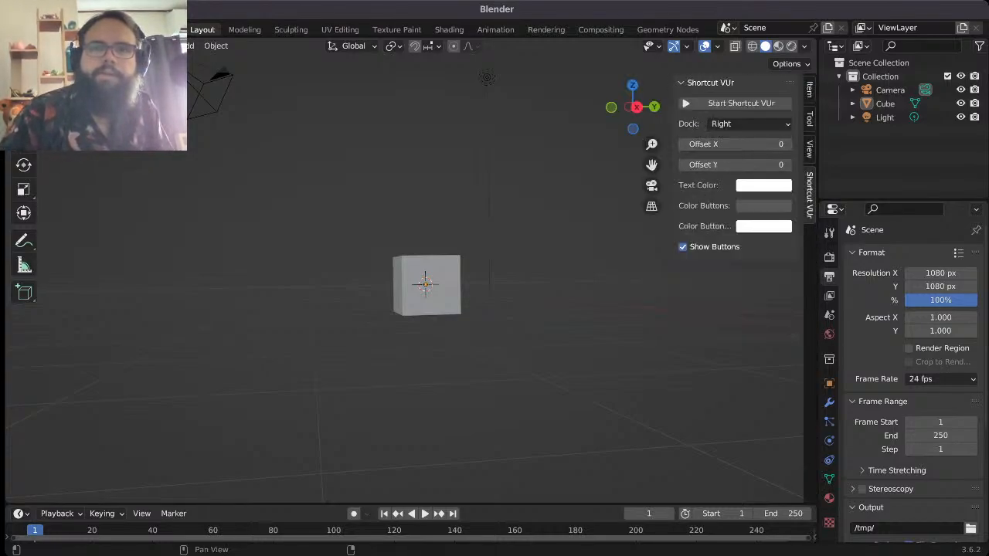
pyautogui.click(749, 123)
pyautogui.click(729, 137)
pyautogui.click(741, 102)
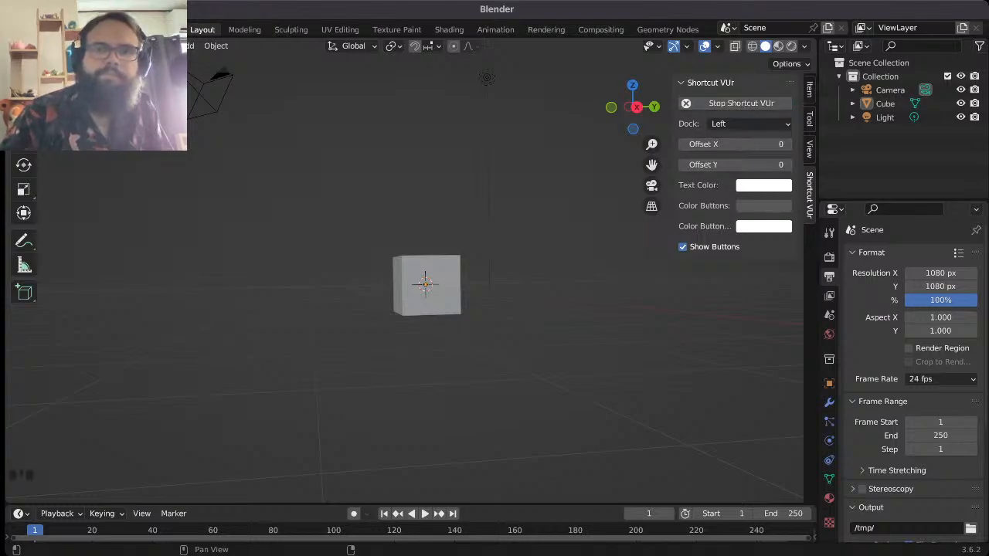
# - Set the Shortcut VUr display's Offset X to 58 and Offset Y to 120, then hide the viewport sidebar
pyautogui.moveTo(734, 144)
pyautogui.mouseDown()
pyautogui.moveTo(777, 144)
pyautogui.moveTo(752, 164)
pyautogui.moveTo(772, 164)
pyautogui.moveTo(714, 144)
pyautogui.mouseUp()
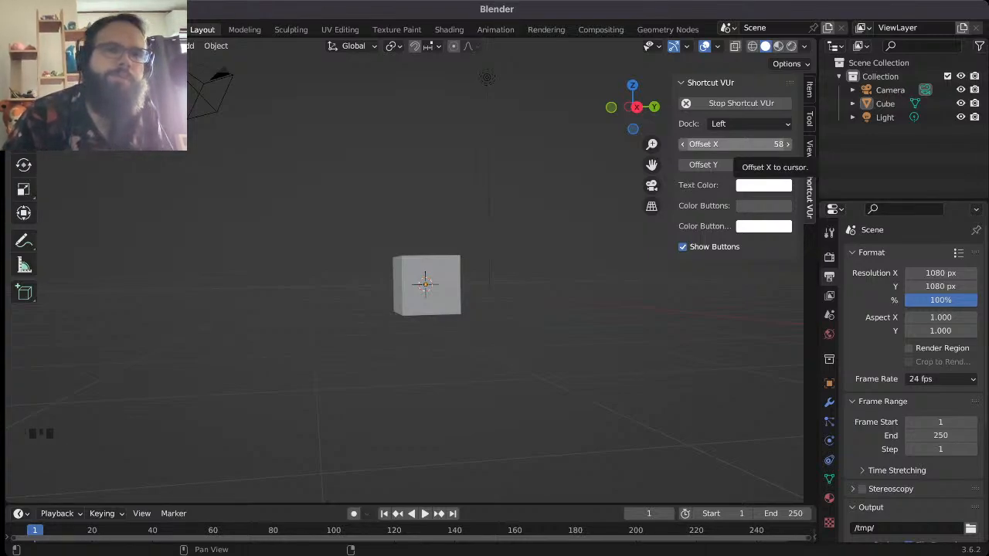
pyautogui.click(526, 232)
pyautogui.moveTo(525, 232); pyautogui.dragTo(545, 252, button='middle')
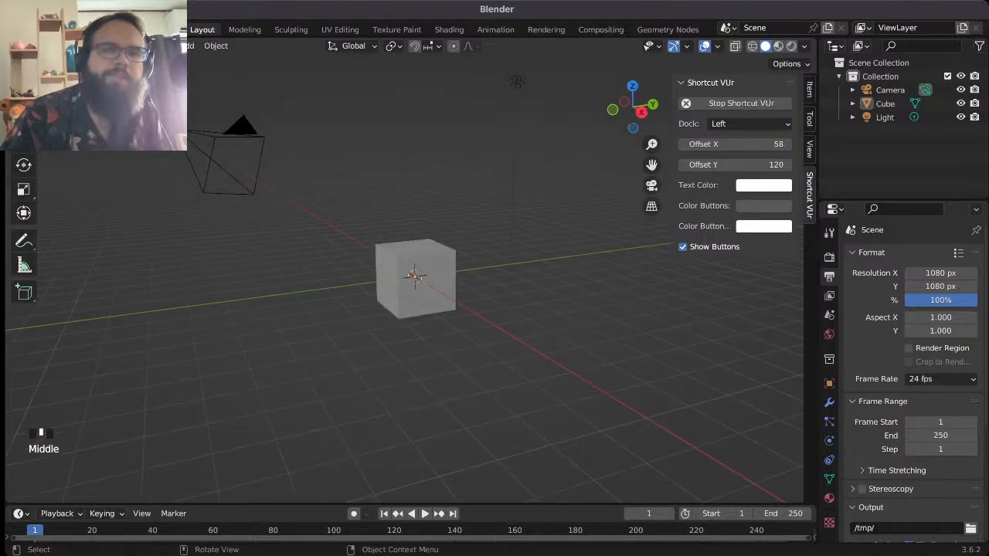
pyautogui.press('shift')
pyautogui.press('n')
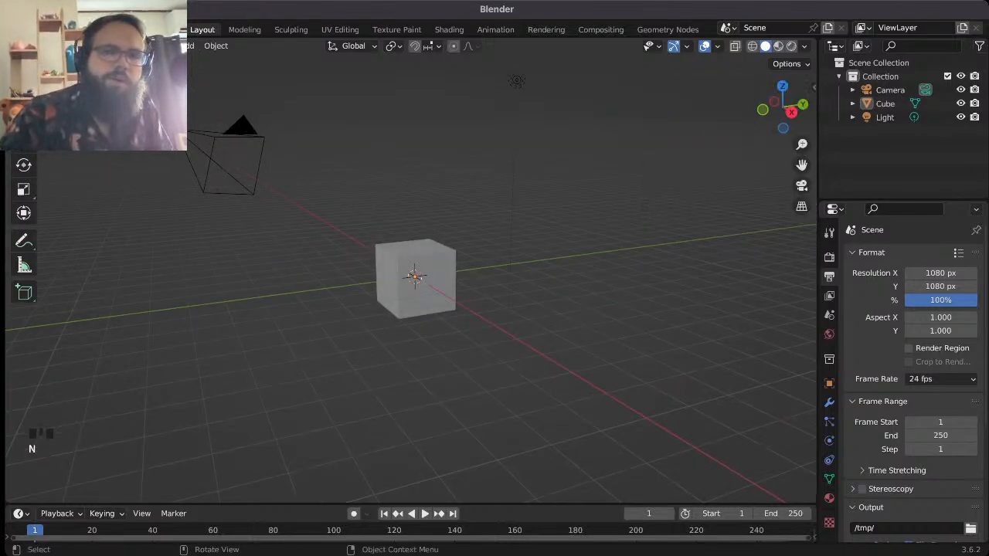
# - Delete the default cube from the scene
pyautogui.moveTo(409, 271); pyautogui.dragTo(410, 309, button='middle')
pyautogui.click(427, 267)
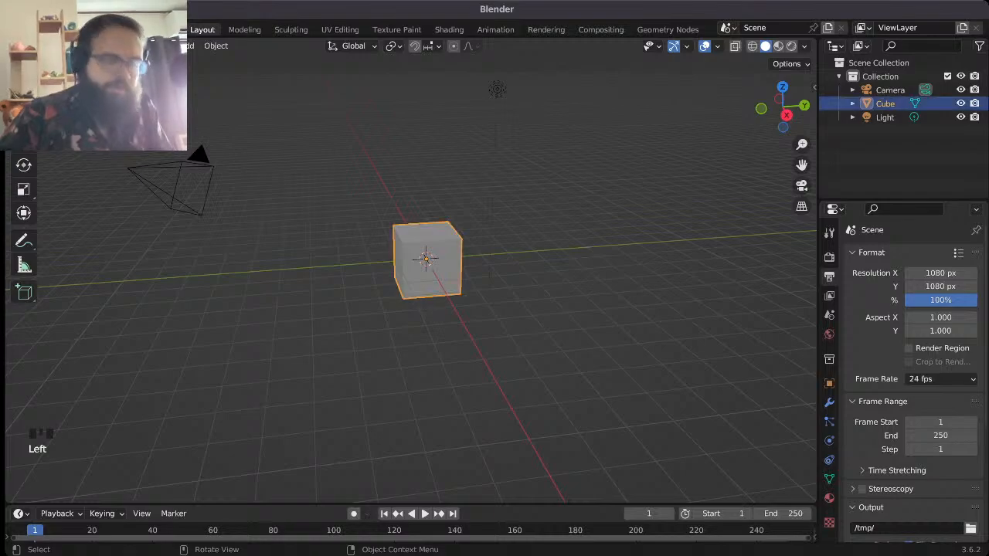
pyautogui.press('x')
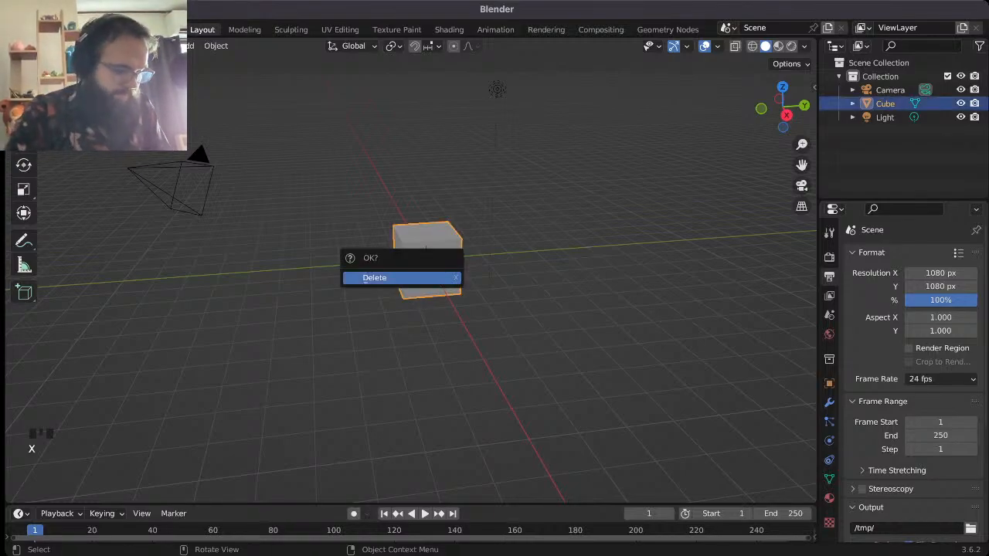
pyautogui.press('x')
# - Enable the Camera to View lock in the viewport's view settings and hide the sidebar again
pyautogui.press('n')
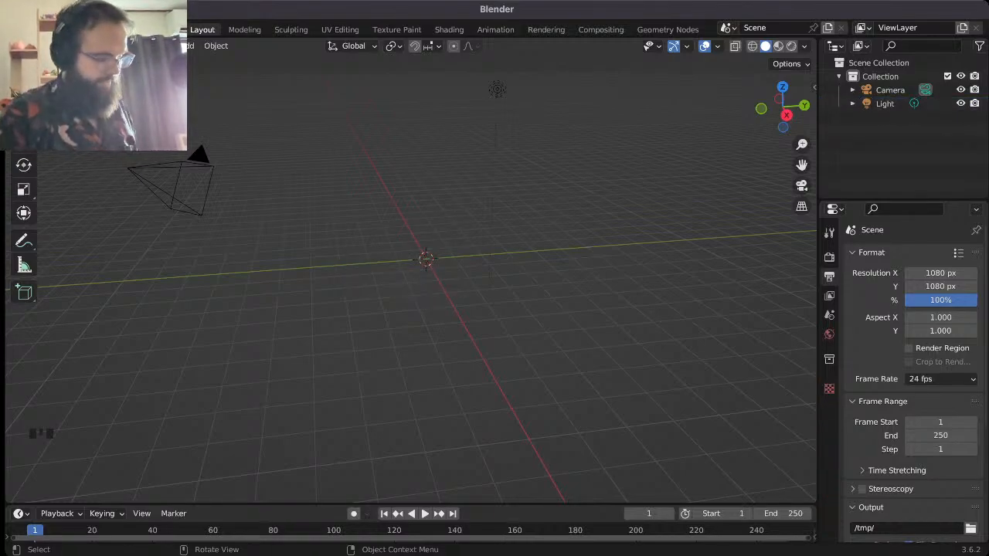
pyautogui.click(809, 118)
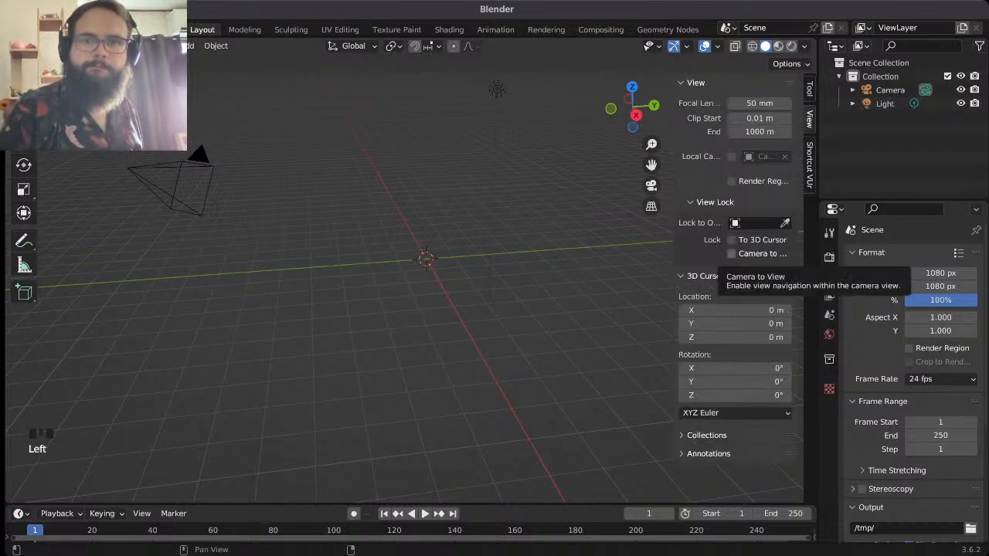
pyautogui.click(732, 254)
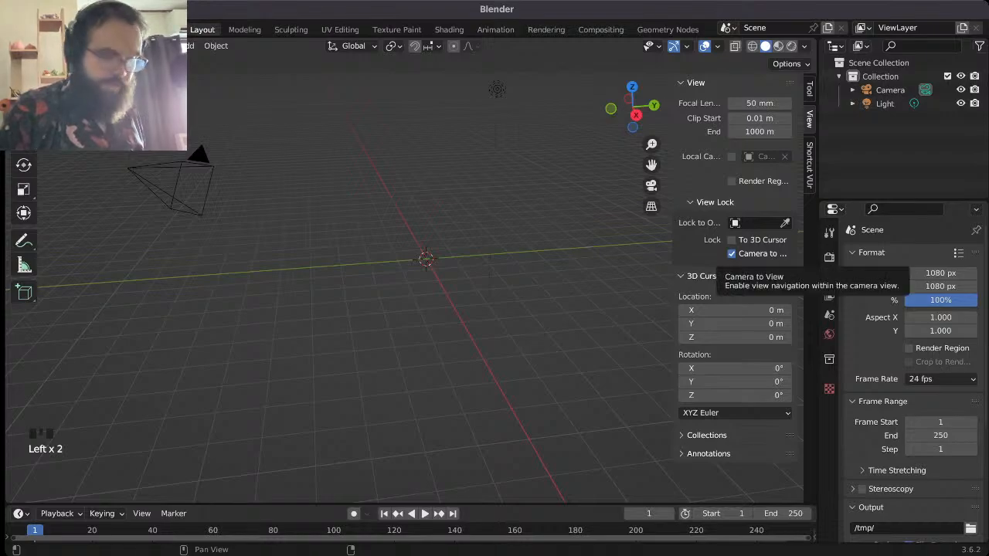
pyautogui.press('n')
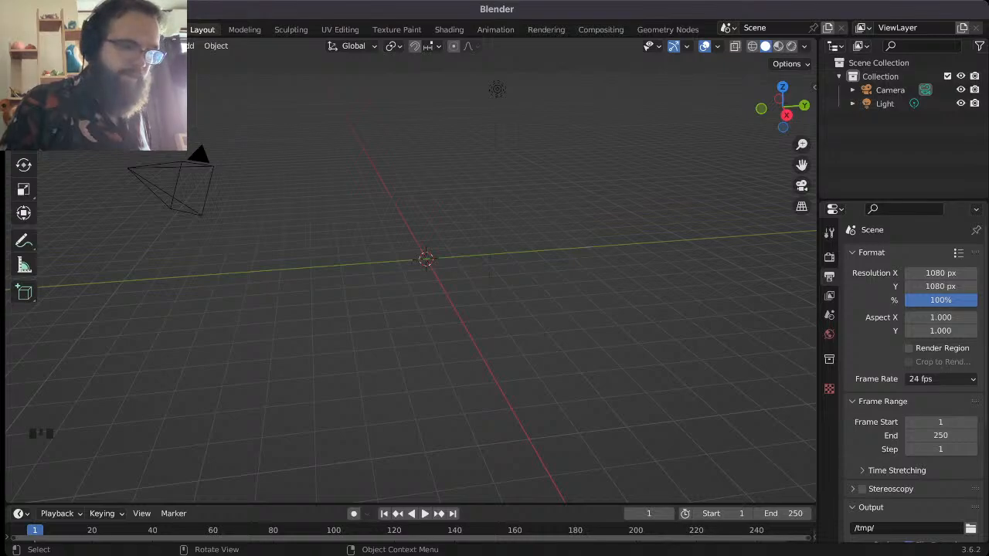
pyautogui.moveTo(425, 309); pyautogui.dragTo(461, 306, button='middle')
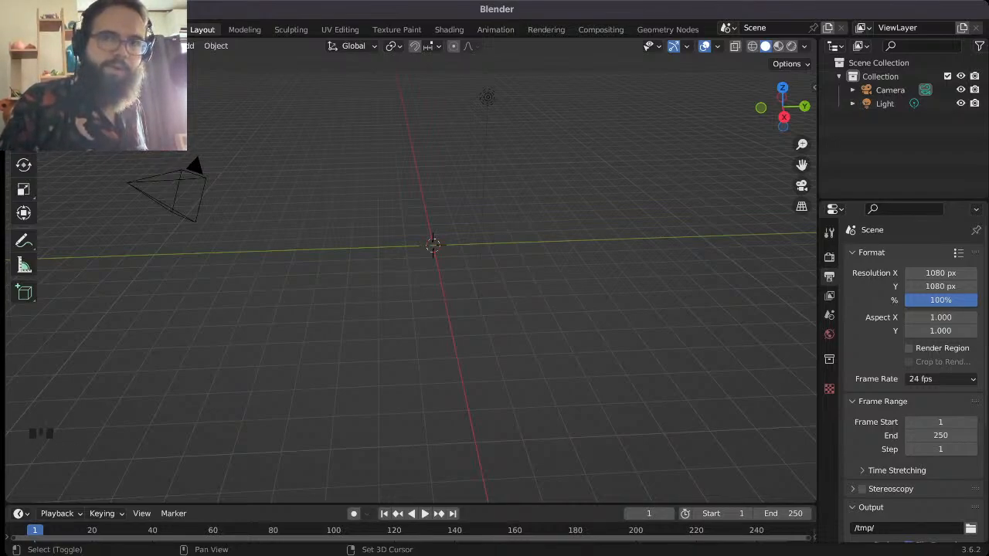
pyautogui.keyDown('shift'); pyautogui.moveTo(461, 306); pyautogui.dragTo(510, 390, button='middle'); pyautogui.keyUp('shift')
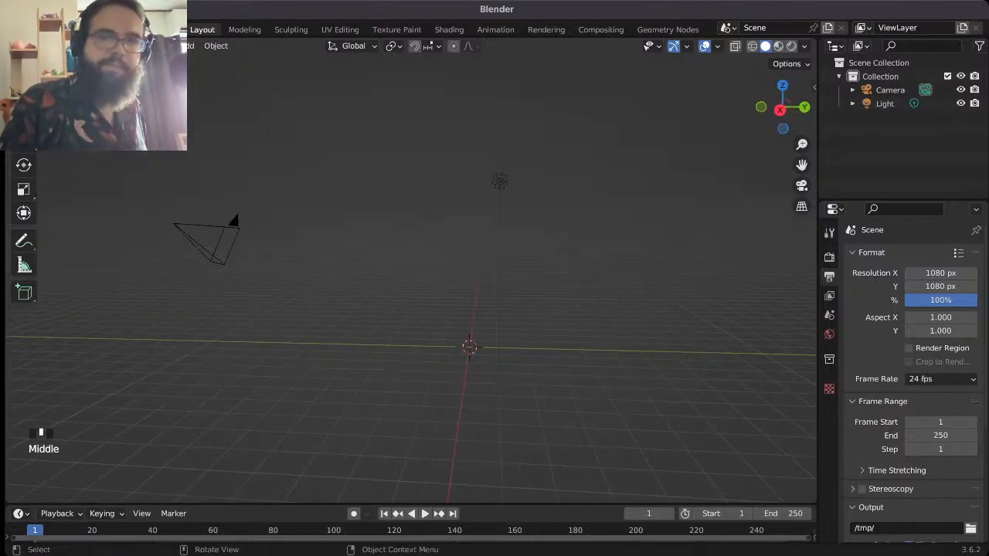
pyautogui.moveTo(463, 340); pyautogui.dragTo(480, 325, button='middle')
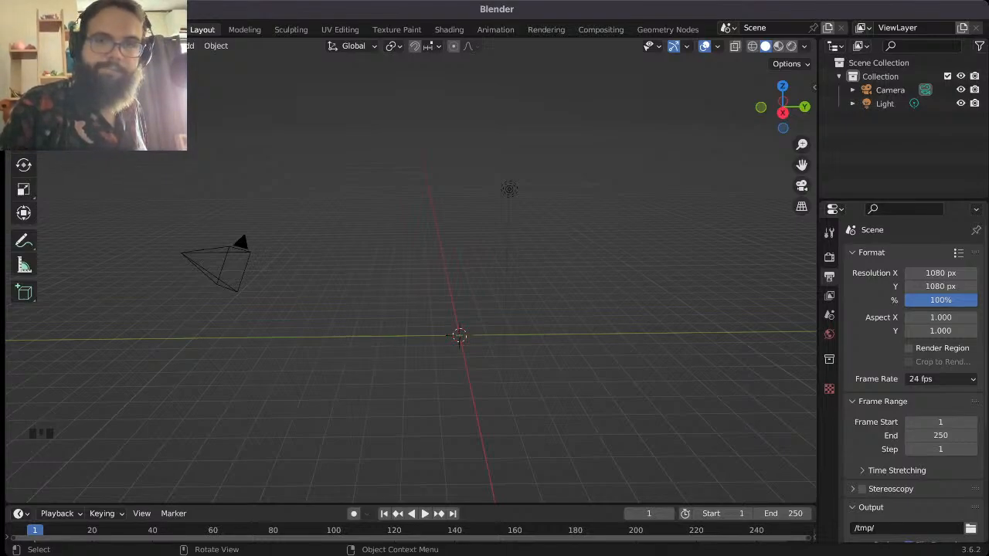
pyautogui.moveTo(464, 340); pyautogui.dragTo(417, 357, button='middle')
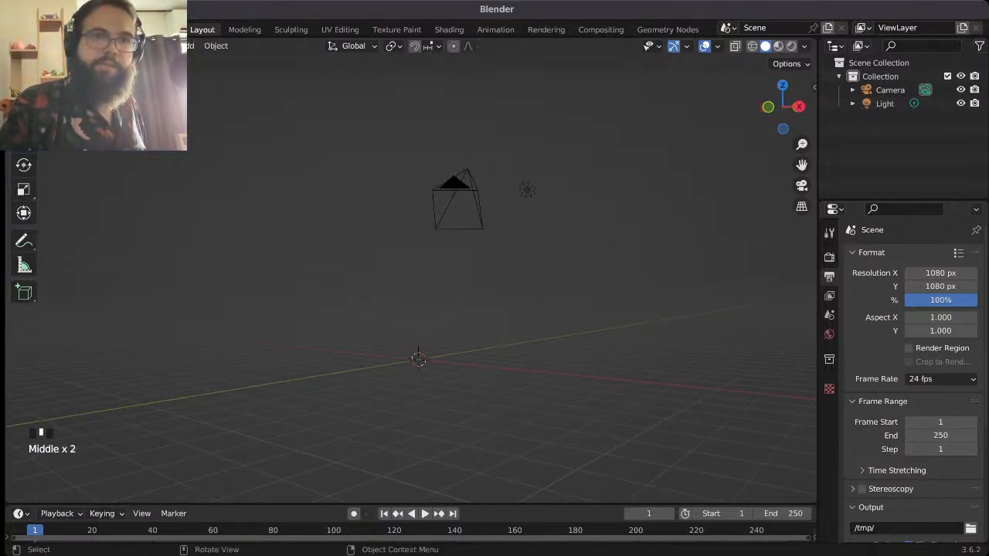
# - Save the scene as a new file named Convo.blend
pyautogui.click(37, 29)
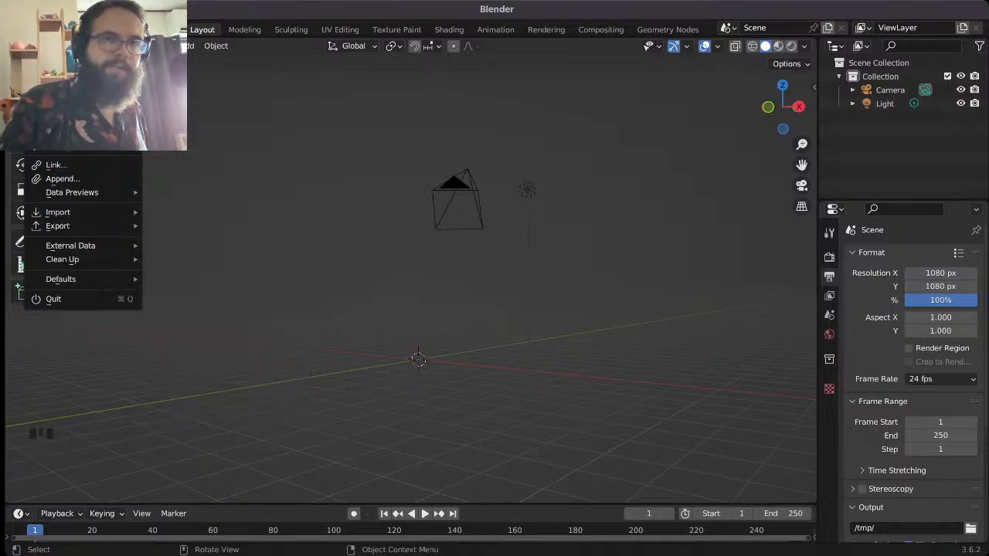
pyautogui.click(63, 132)
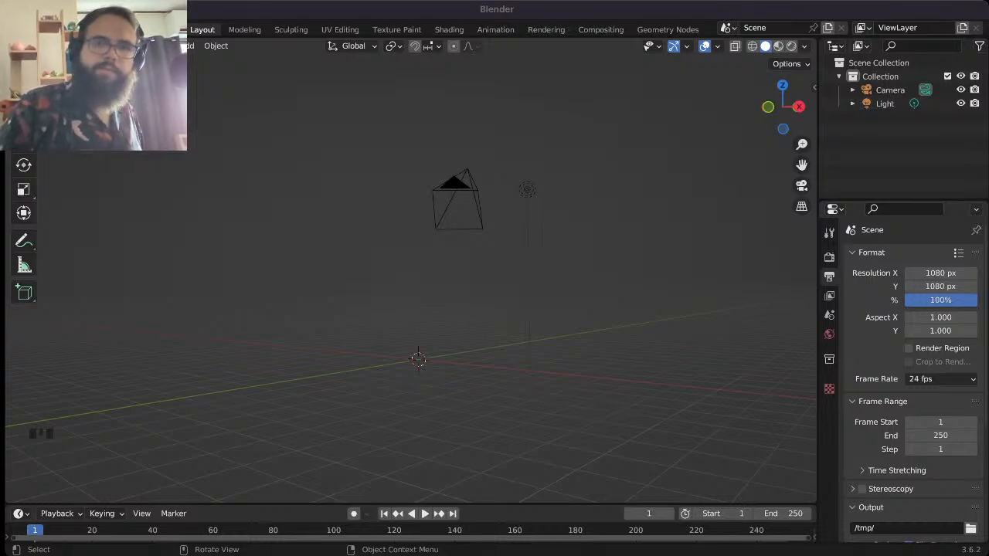
pyautogui.press('Return')
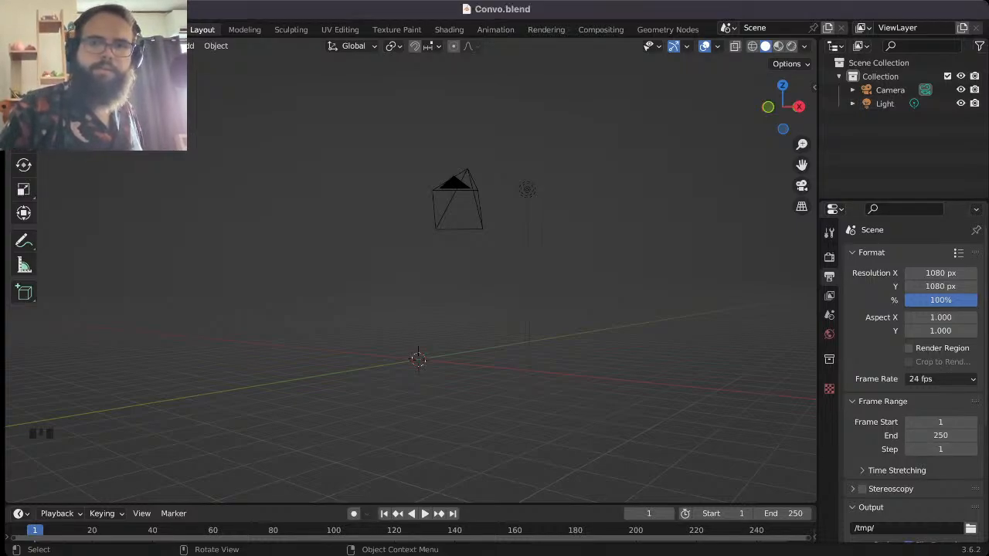
pyautogui.click(498, 282)
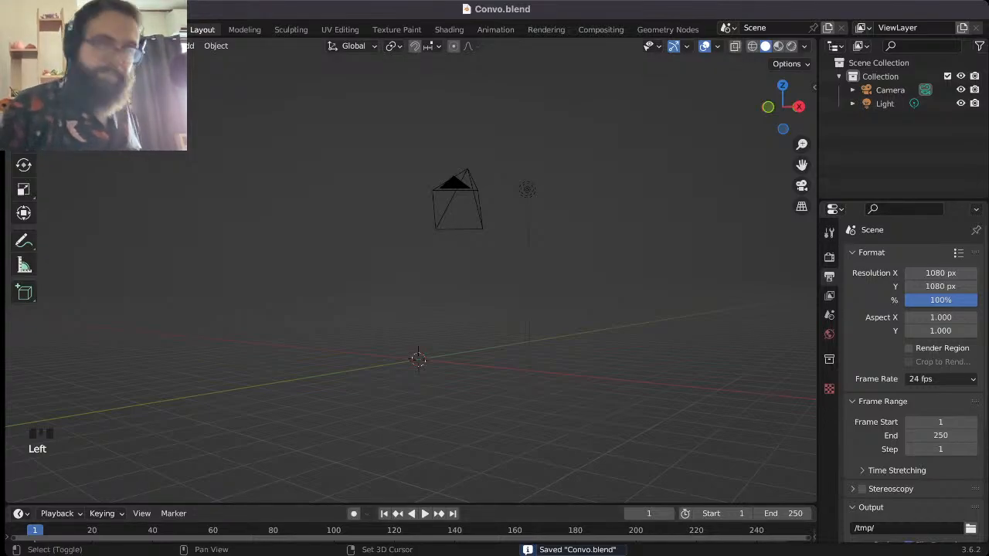
# - Add a Single Vert mesh object at the world origin
pyautogui.hotkey('shift', 'a')
pyautogui.moveTo(498, 281)
pyautogui.moveTo(611, 449)
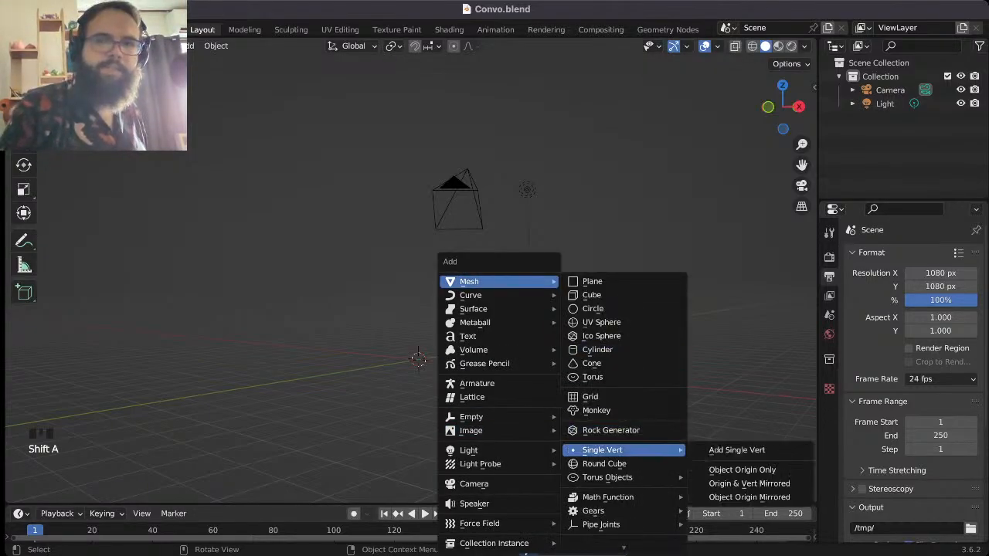
pyautogui.click(736, 450)
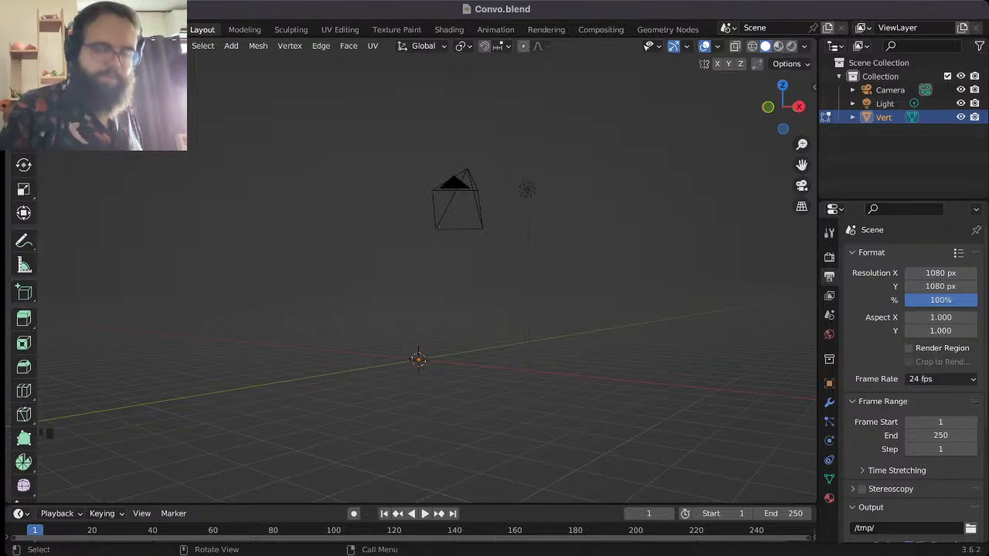
# - In front view, move the single vertex -1 m along the X axis
pyautogui.press('KP_1')
pyautogui.scroll(5, 425, 286)
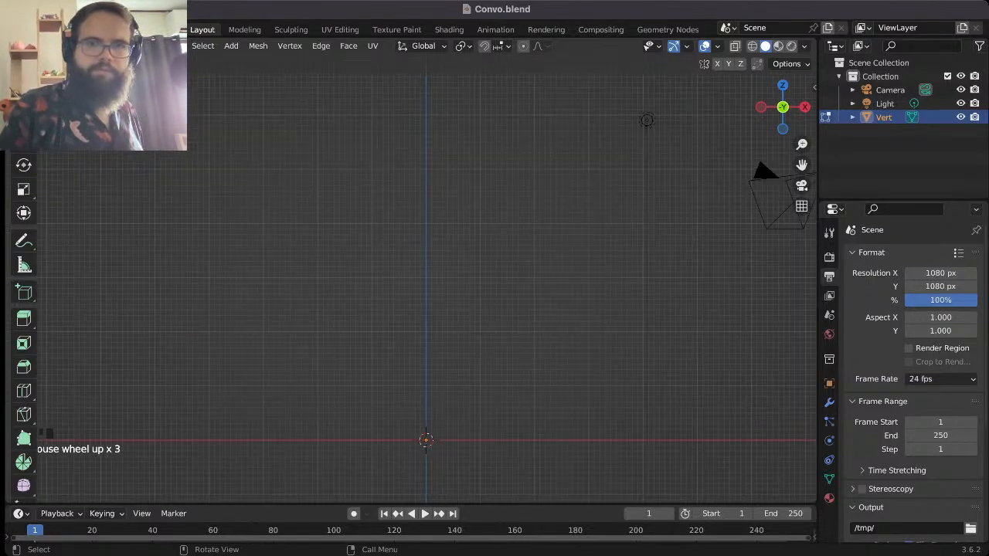
pyautogui.keyDown('shift'); pyautogui.moveTo(425, 433); pyautogui.dragTo(456, 312, button='middle'); pyautogui.keyUp('shift')
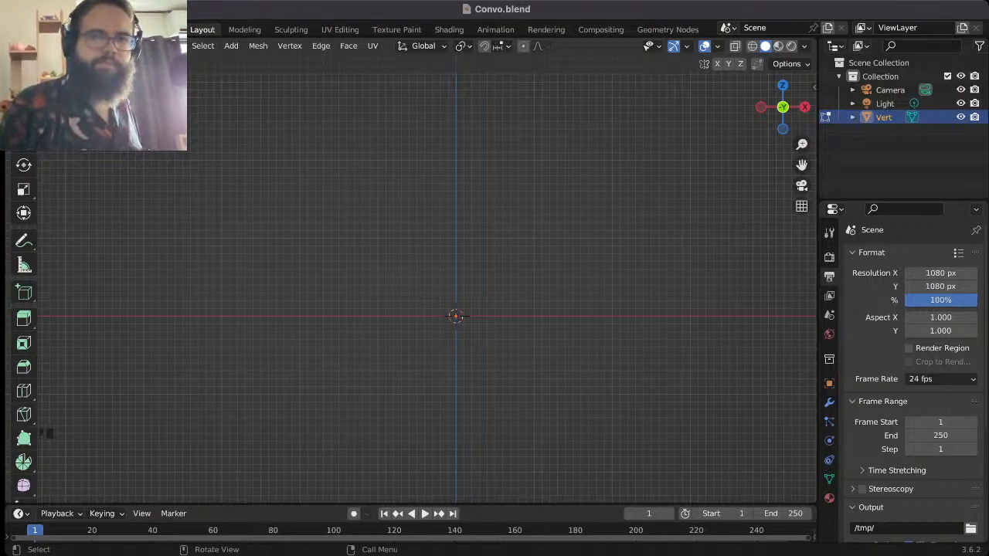
pyautogui.write('gx-1')
pyautogui.press('Return')
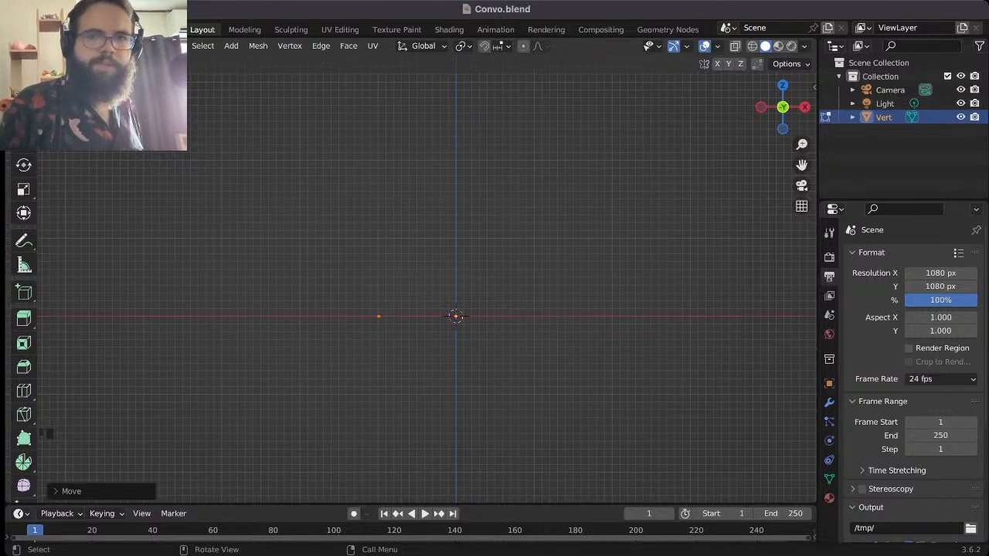
# - Extrude the vertex straight up along the Z axis to form a vertical edge about 2 m long
pyautogui.press('e')
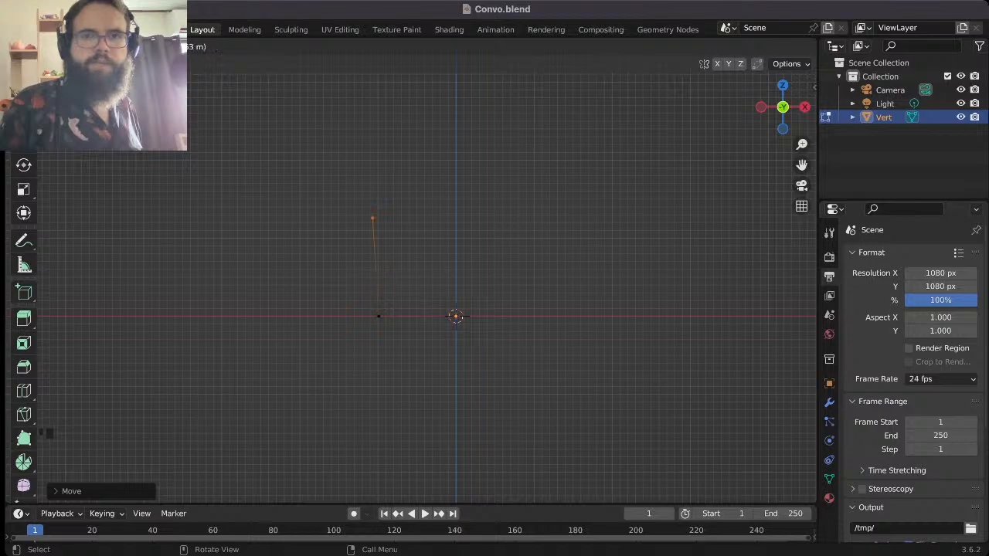
pyautogui.press('z')
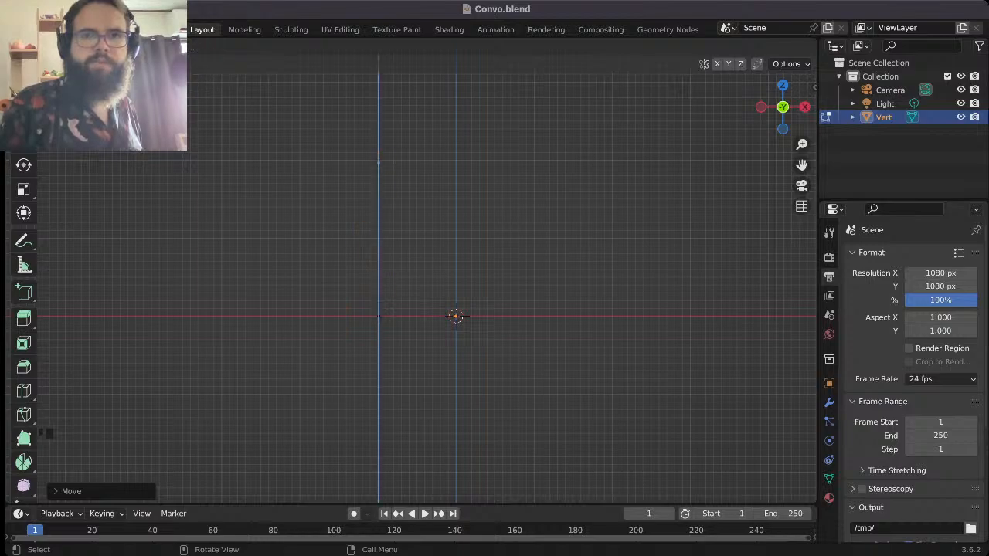
pyautogui.press('Return')
# - Extrude the top vertex repeatedly to trace the rounded left shoulder and the left side of a narrow neck
pyautogui.keyDown('shift'); pyautogui.moveTo(425, 262); pyautogui.dragTo(392, 335, button='middle'); pyautogui.keyUp('shift')
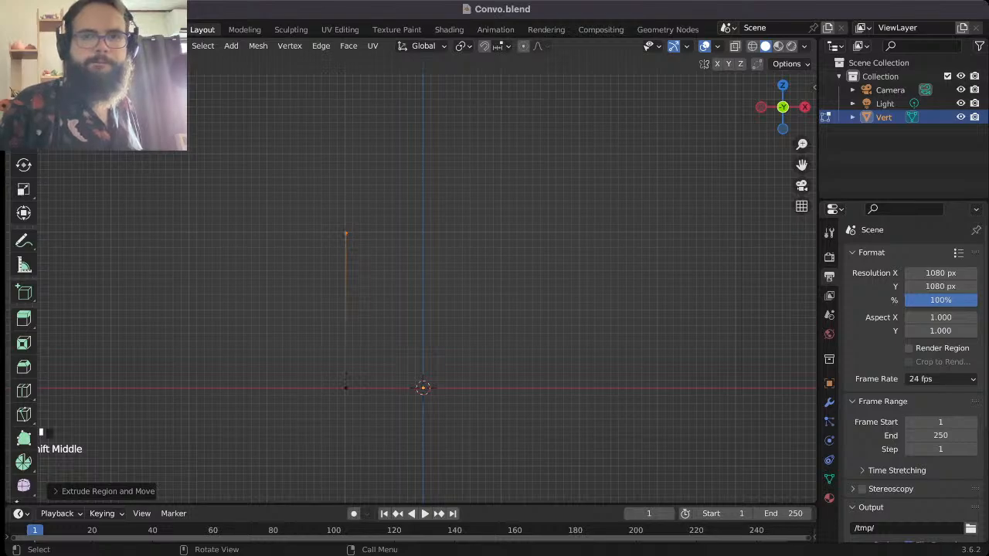
pyautogui.press('e')
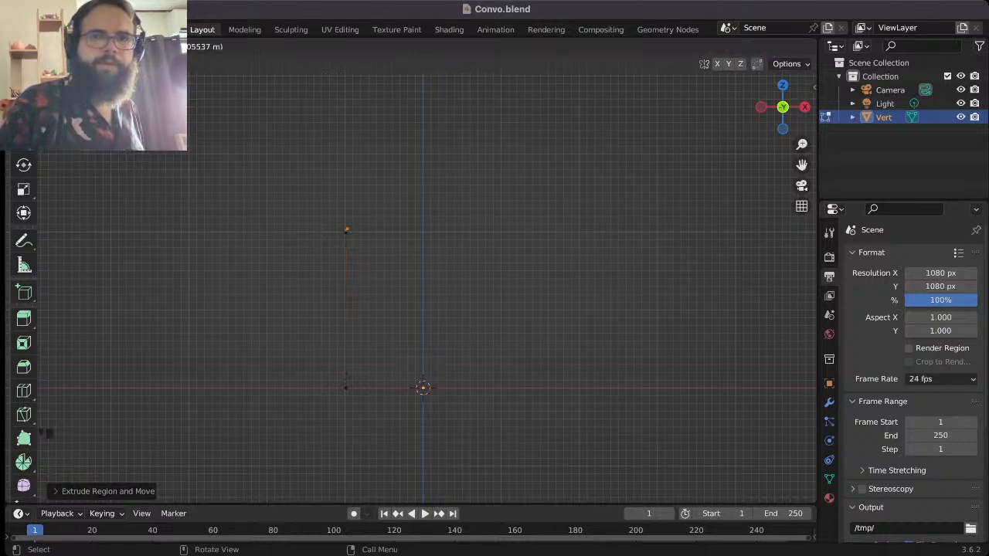
pyautogui.press('Return')
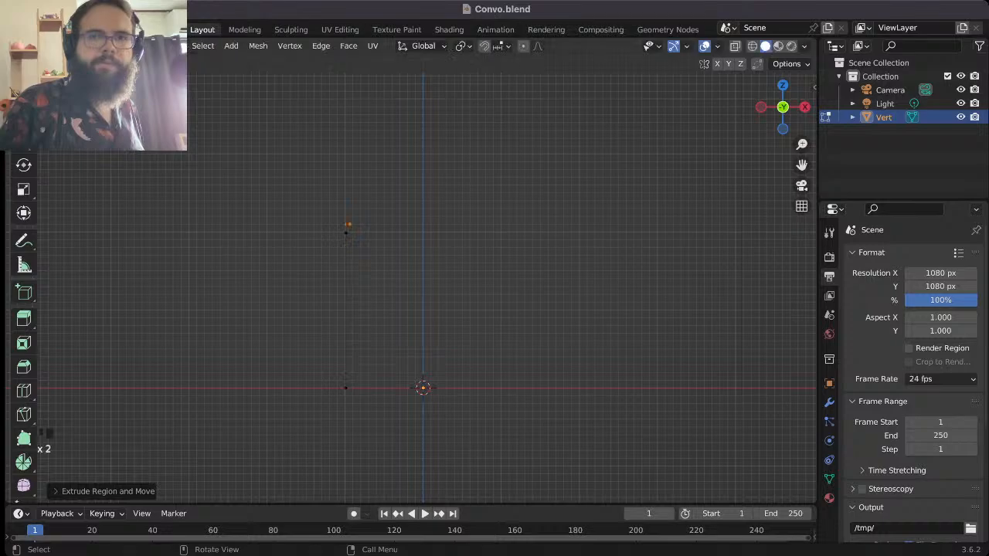
pyautogui.press('e')
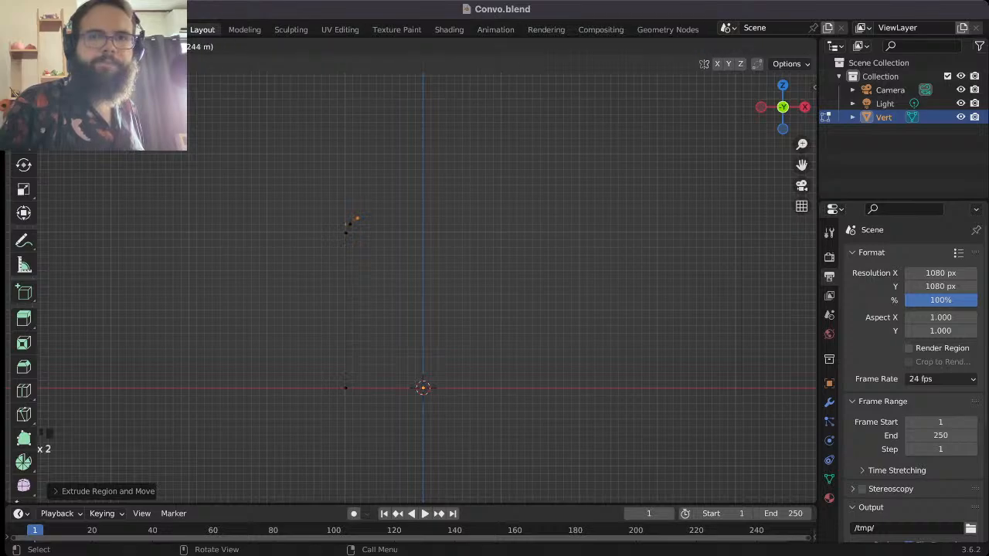
pyautogui.press('Return')
pyautogui.press('e')
pyautogui.press('Return')
pyautogui.press('e')
pyautogui.press('Return')
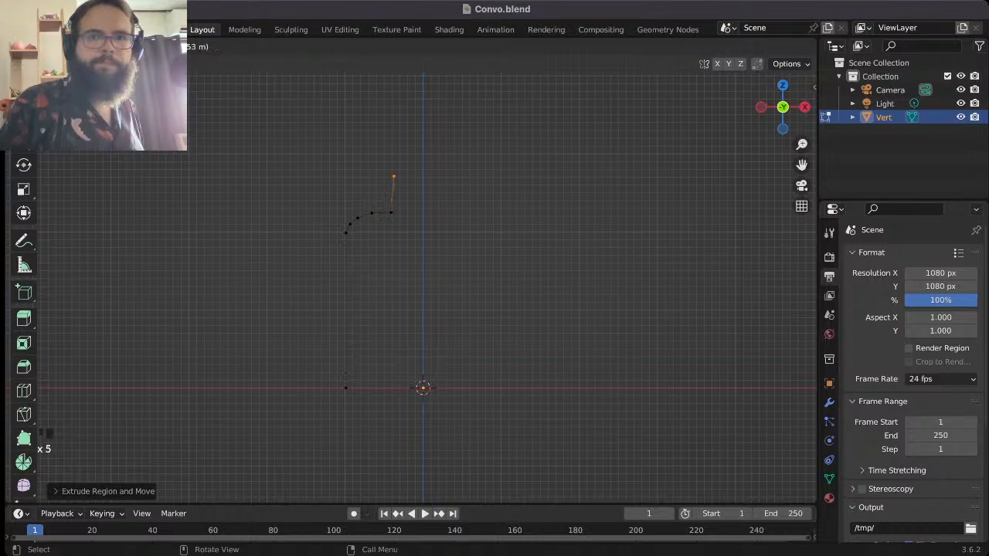
pyautogui.press('Return')
# - Continue extruding vertices from the neck around the left half of a round head to its crown
pyautogui.press('e')
pyautogui.press('Return')
pyautogui.press('e')
pyautogui.press('Return')
pyautogui.press('e')
pyautogui.press('Return')
pyautogui.press('e')
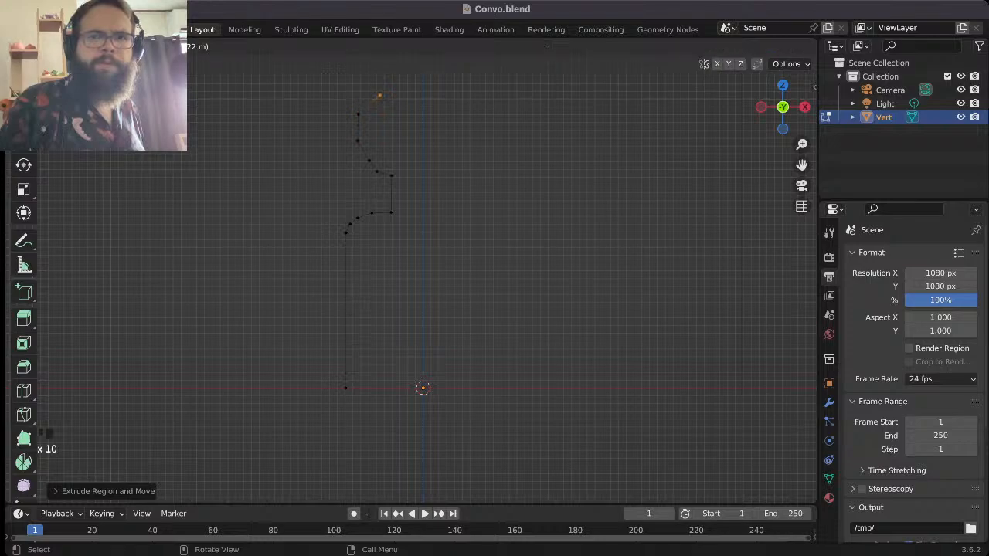
pyautogui.press('Return')
pyautogui.press('e')
pyautogui.press('Return')
pyautogui.press('e')
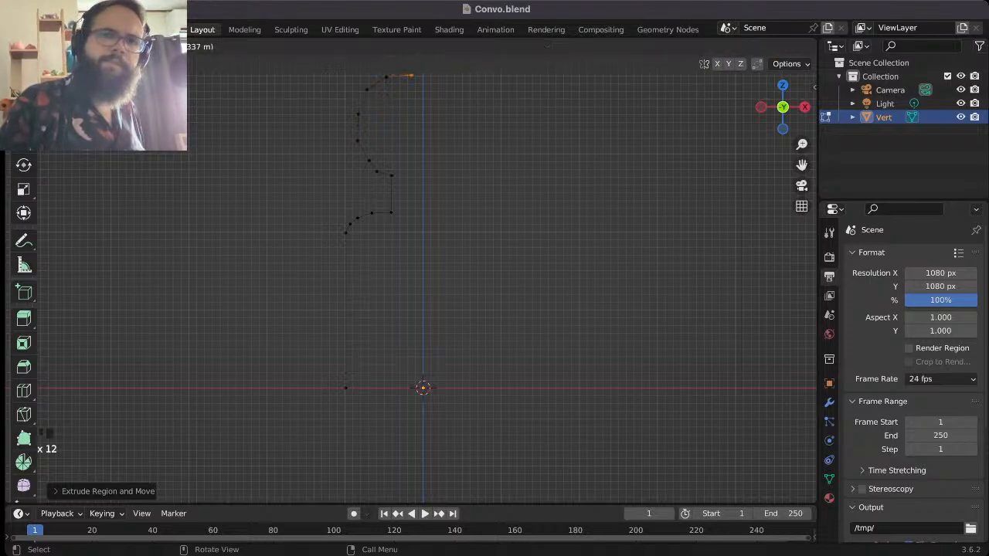
pyautogui.press('Return')
# - Extrude vertices from the crown down the right half of the head, ending beside the left side of the neck
pyautogui.press('e')
pyautogui.press('Return')
pyautogui.press('e')
pyautogui.press('Return')
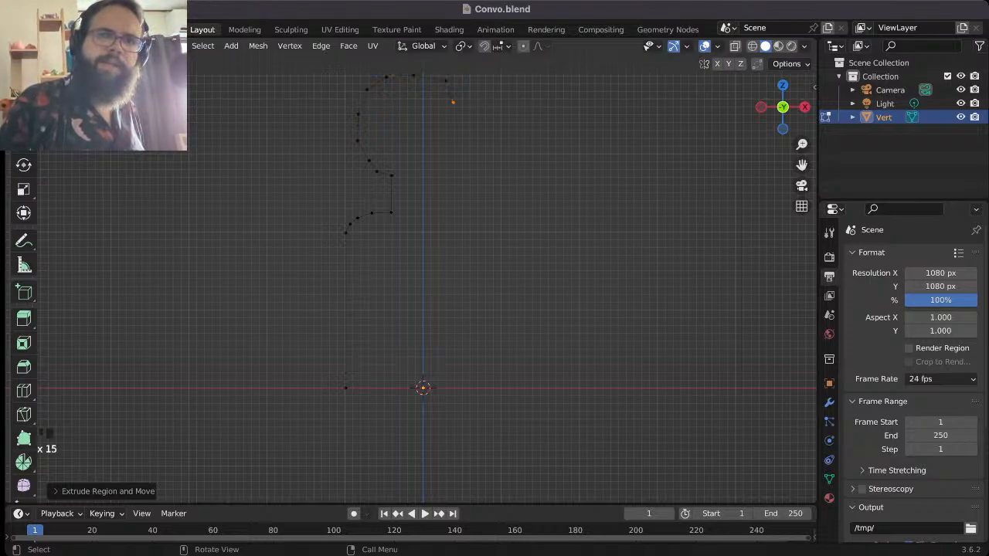
pyautogui.press('e')
pyautogui.press('Return')
pyautogui.press('e')
pyautogui.press('Return')
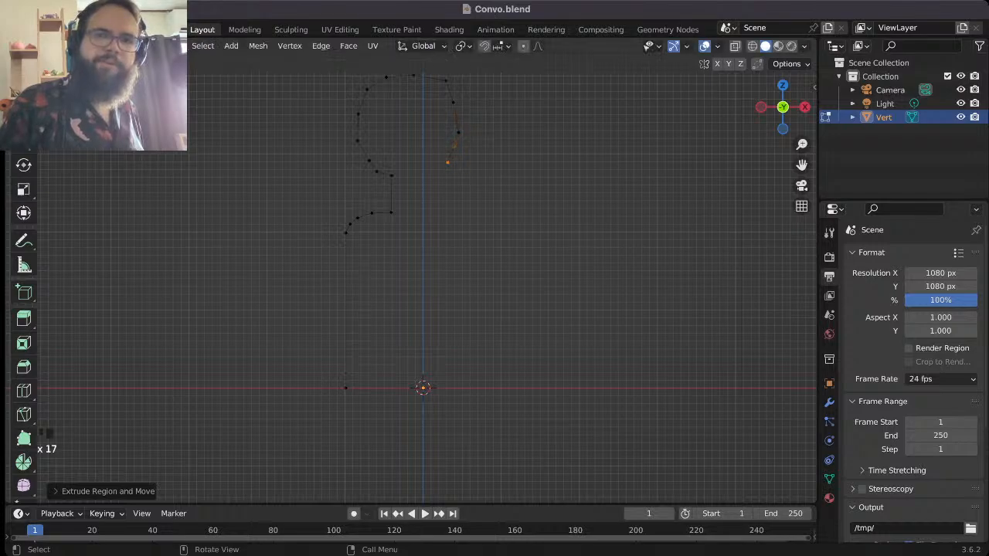
pyautogui.press('e')
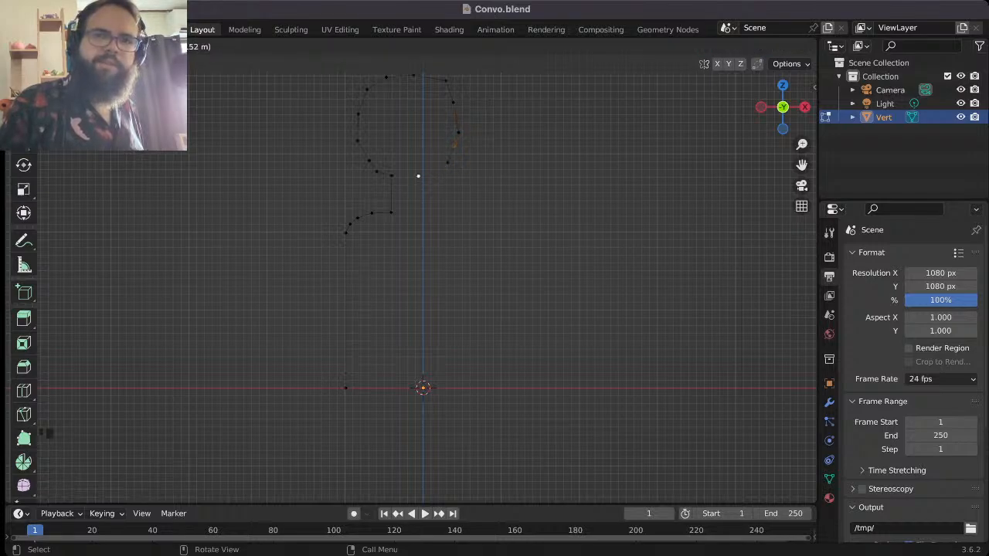
pyautogui.press('Return')
pyautogui.press('e')
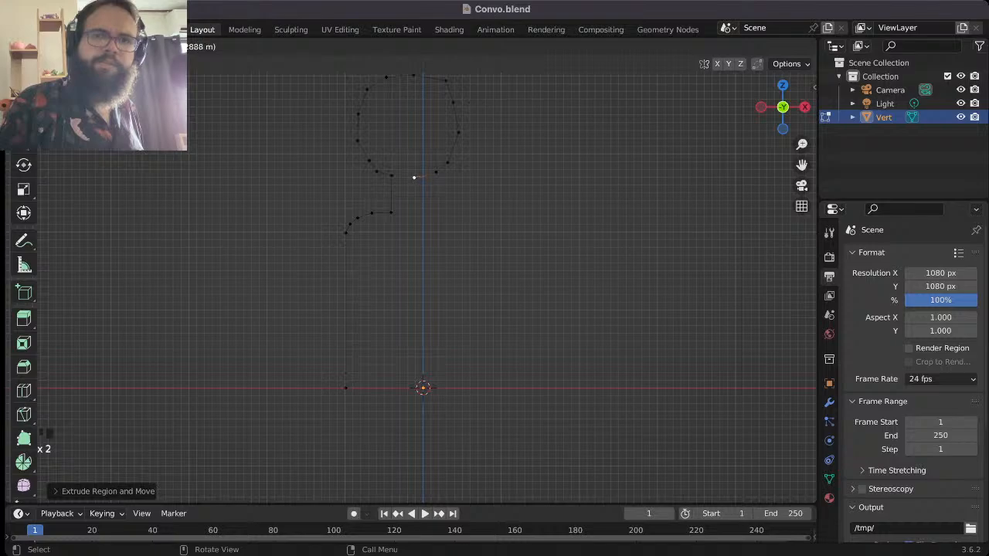
pyautogui.press('Return')
# - Extrude vertices down the right side of the neck and around the right shoulder, level with the opposite shoulder's end
pyautogui.press('e')
pyautogui.press('Return')
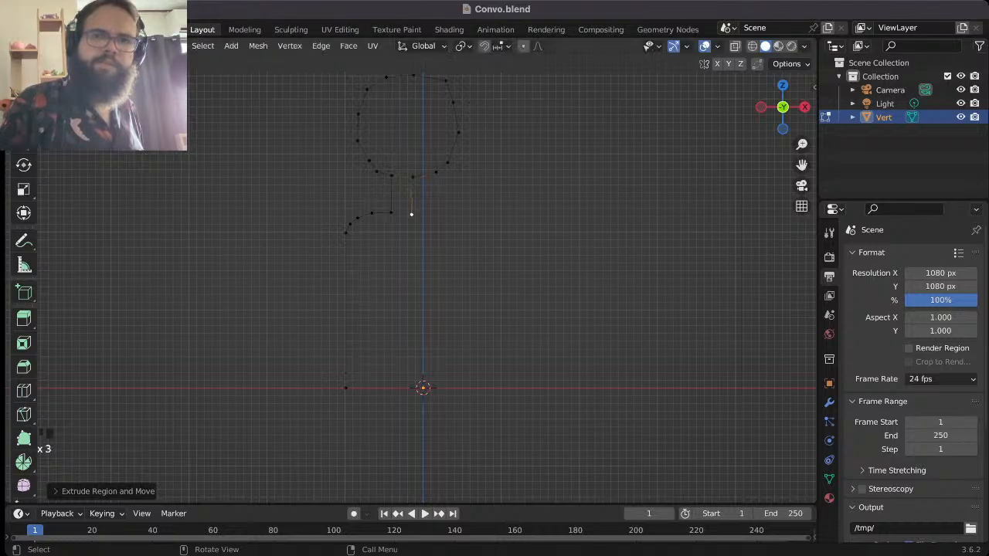
pyautogui.press('e')
pyautogui.press('Return')
pyautogui.press('e')
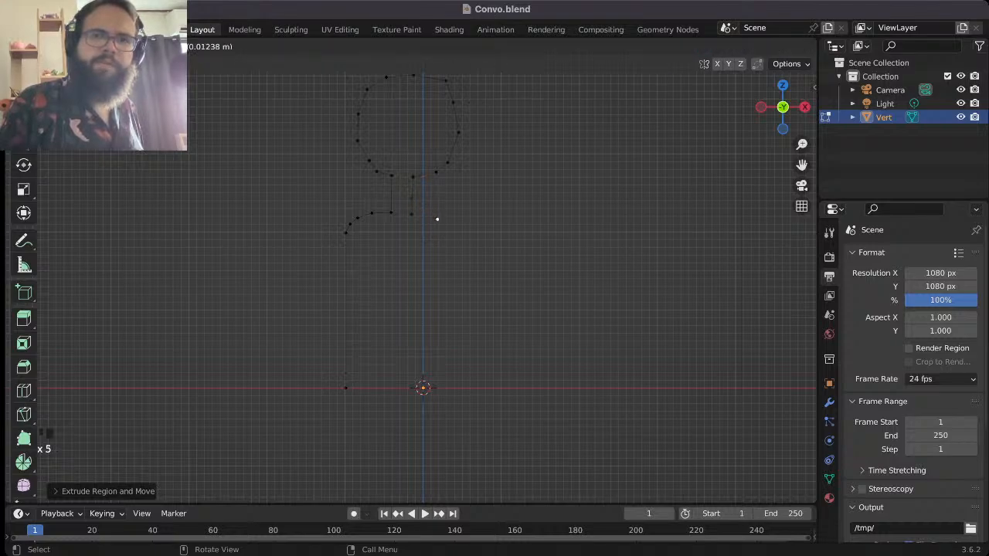
pyautogui.press('Return')
pyautogui.press('e')
pyautogui.press('Return')
# - Extrude the right shoulder's end vertex straight down along the Z axis to the body's base at the X axis
pyautogui.press('e')
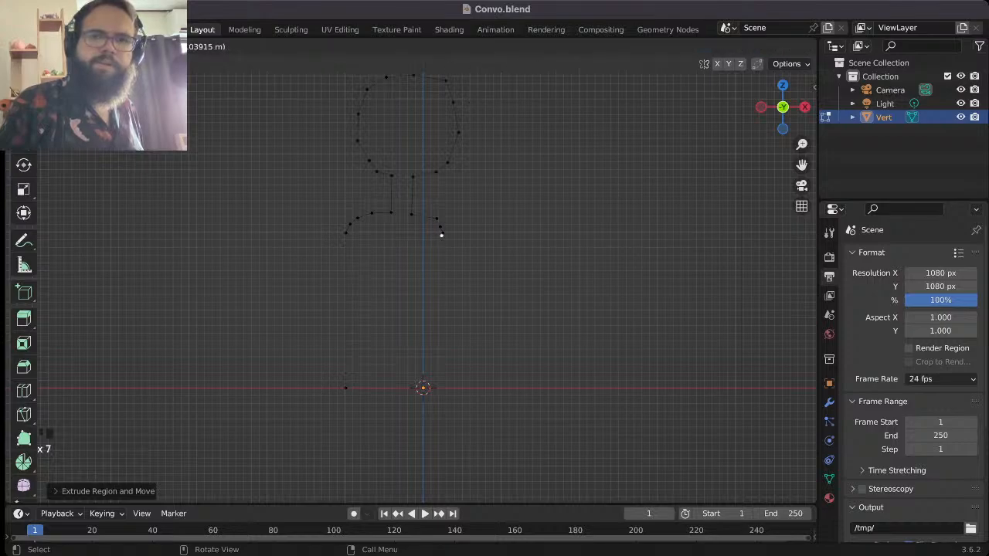
pyautogui.press('z')
pyautogui.press('Return')
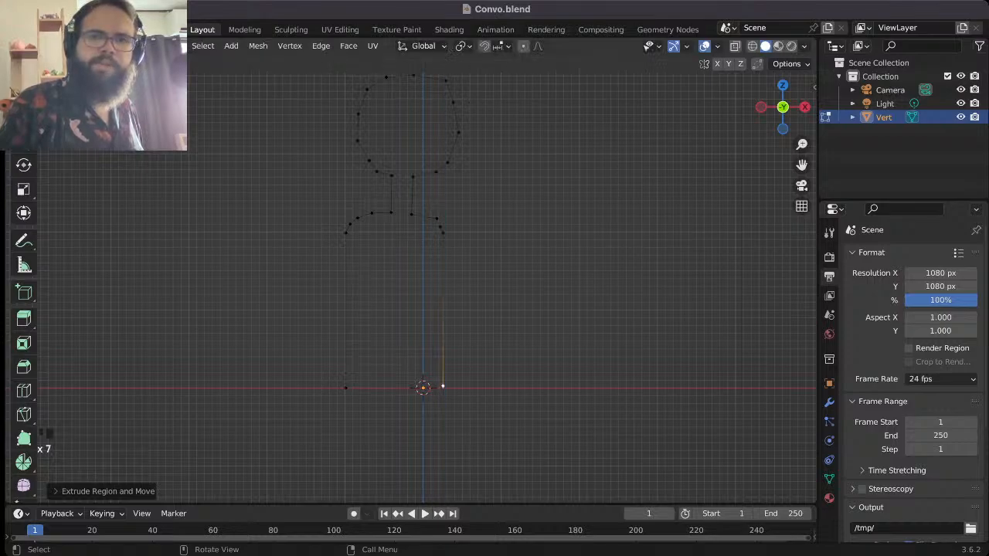
# - Select the entire figure outline and fill it with a face
pyautogui.press('f')
pyautogui.press('a')
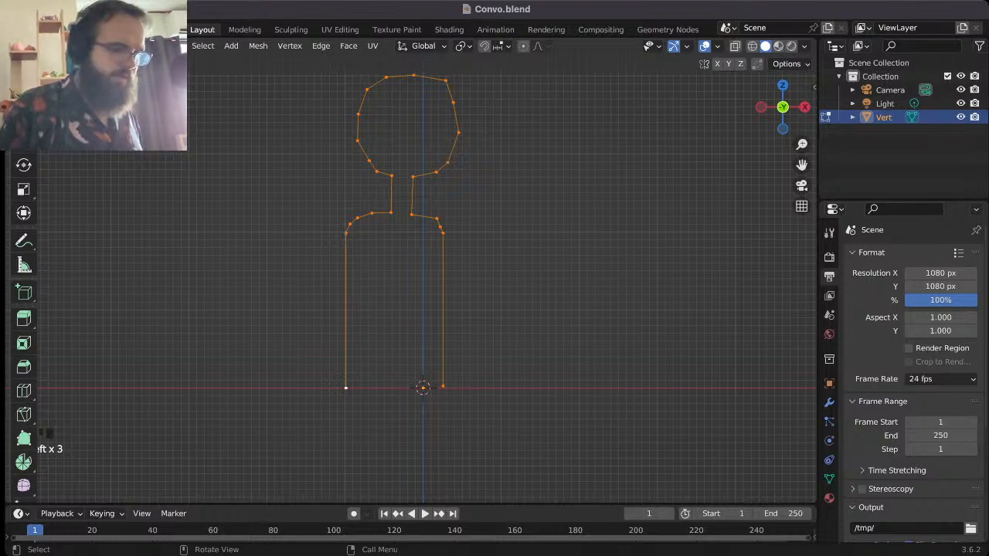
pyautogui.press('f')
# - In top view, extrude the filled figure slightly along the Y axis to give it thickness, and inspect the solid from several angles
pyautogui.press('KP_7')
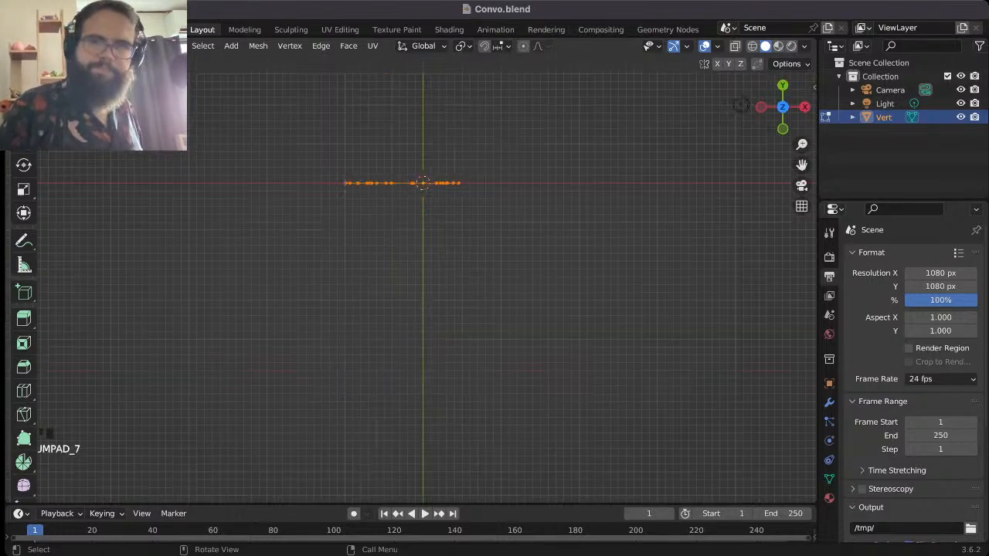
pyautogui.press('e')
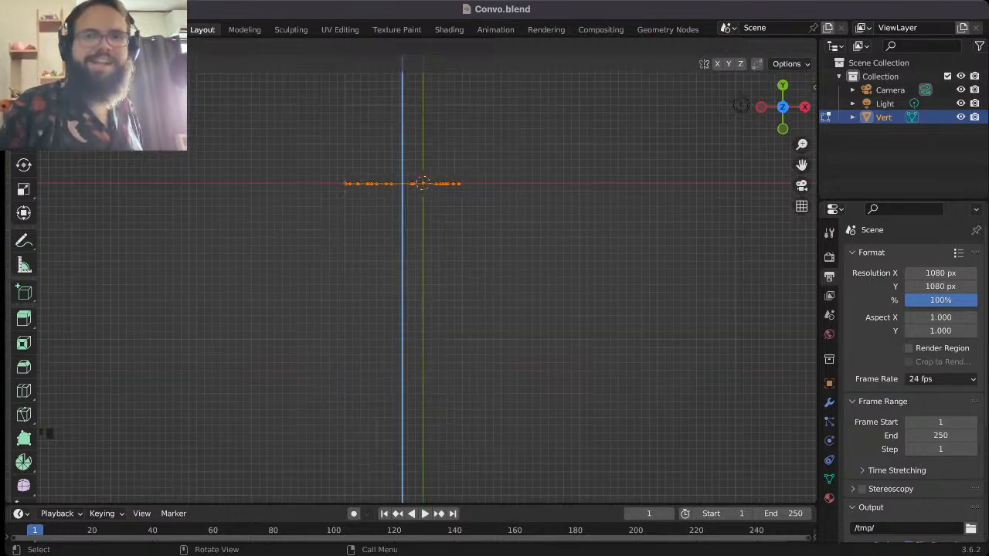
pyautogui.click(425, 293)
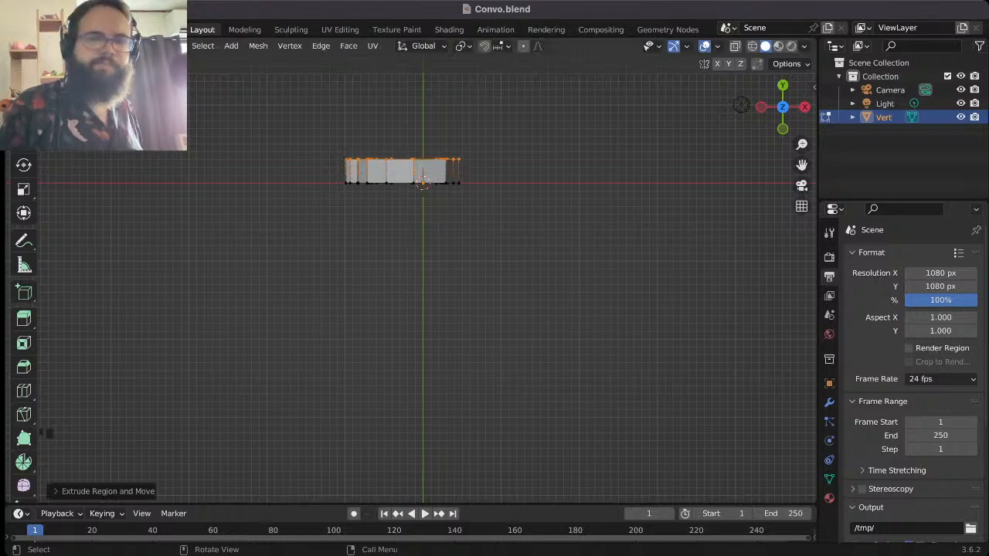
pyautogui.moveTo(425, 293); pyautogui.dragTo(397, 184, button='middle')
pyautogui.moveTo(416, 337); pyautogui.dragTo(421, 331, button='middle')
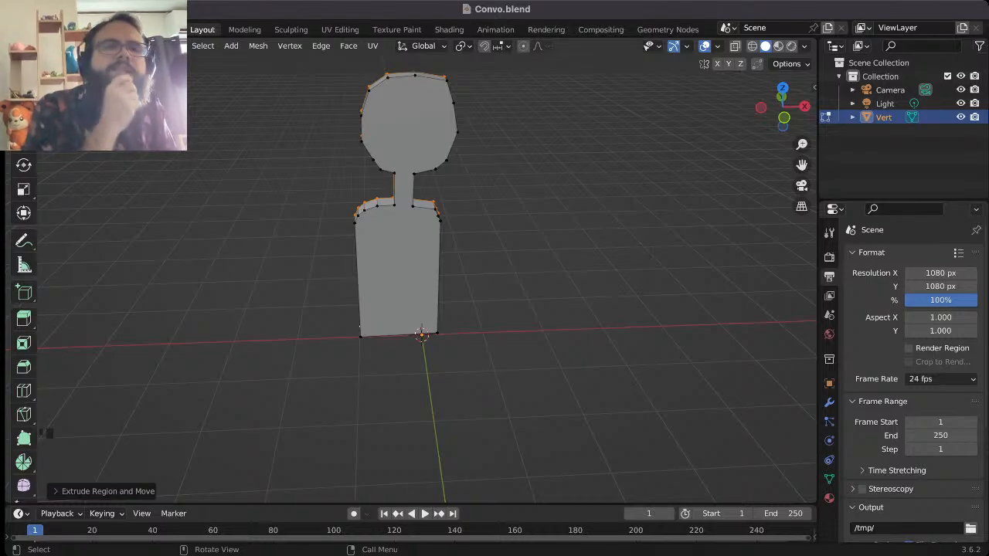
pyautogui.moveTo(463, 294); pyautogui.dragTo(394, 259, button='middle')
pyautogui.moveTo(403, 351); pyautogui.dragTo(417, 352, button='middle')
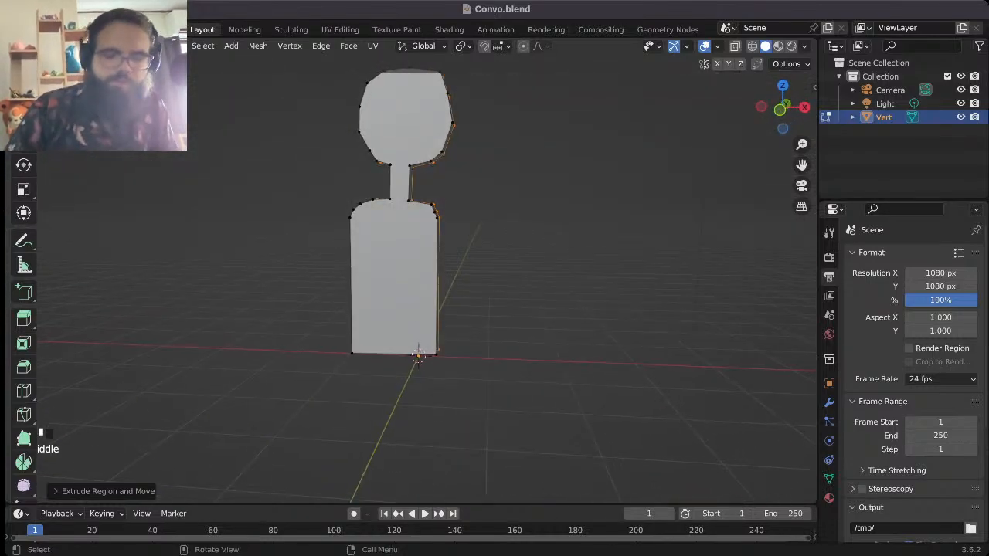
# - In front view, try moving the two vertices on the upper-right side of the head, and undo the move
pyautogui.press('KP_1')
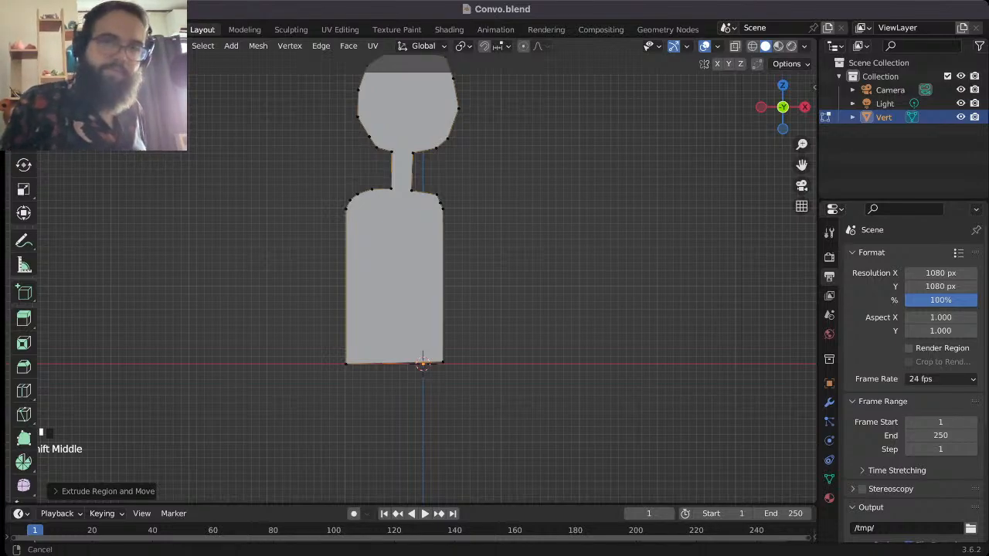
pyautogui.keyDown('shift'); pyautogui.moveTo(423, 271); pyautogui.dragTo(440, 370, button='middle'); pyautogui.keyUp('shift')
pyautogui.moveTo(452, 133); pyautogui.dragTo(478, 161)
pyautogui.press('g')
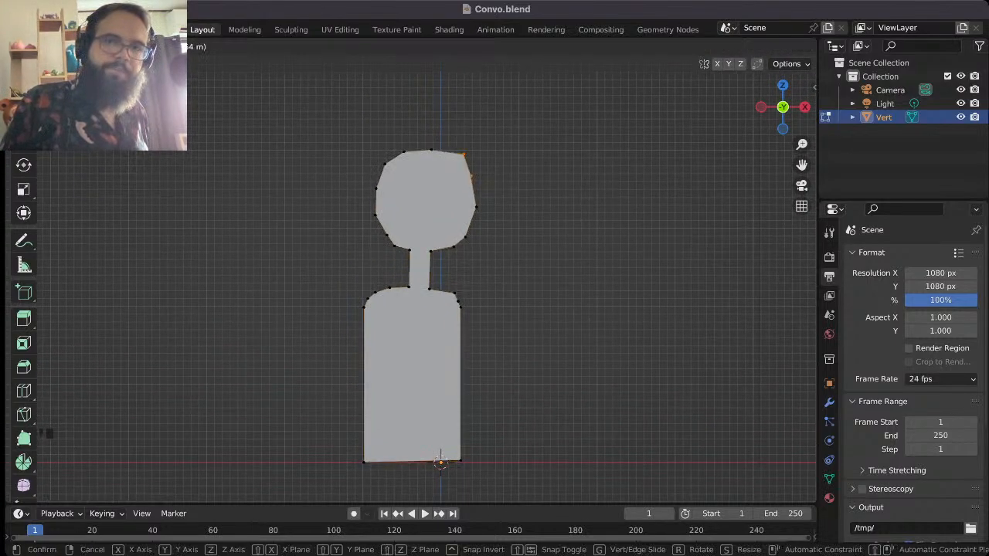
pyautogui.click(478, 161)
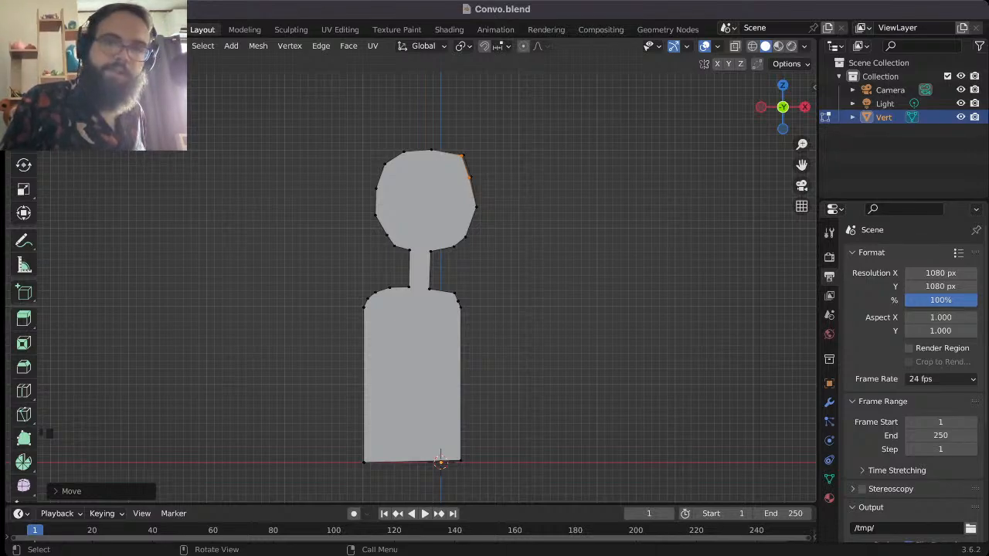
pyautogui.hotkey('ctrl', 'z')
# - Try moving only the head's upper-right corner vertex, and undo the move
pyautogui.click(472, 177)
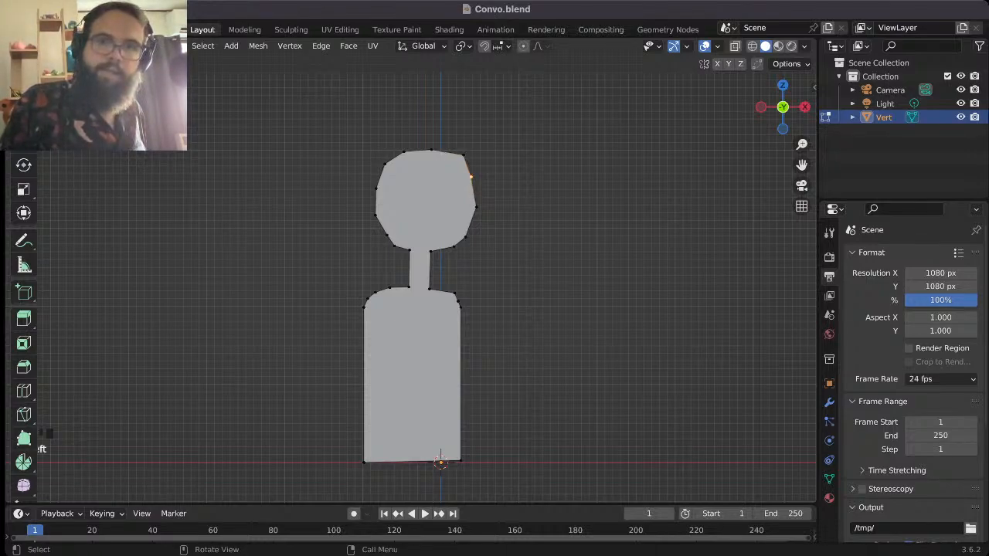
pyautogui.moveTo(446, 142); pyautogui.dragTo(478, 168)
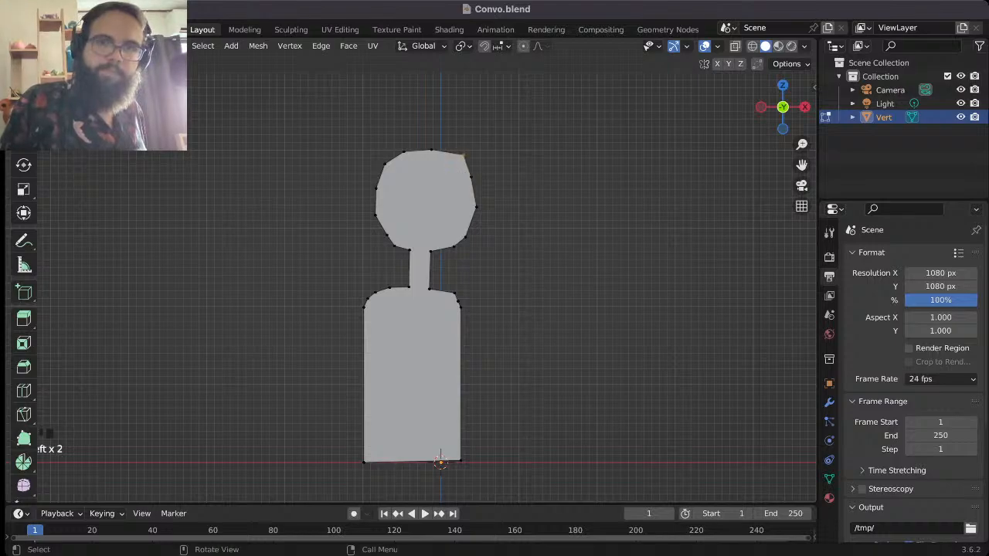
pyautogui.press('g')
pyautogui.press('Return')
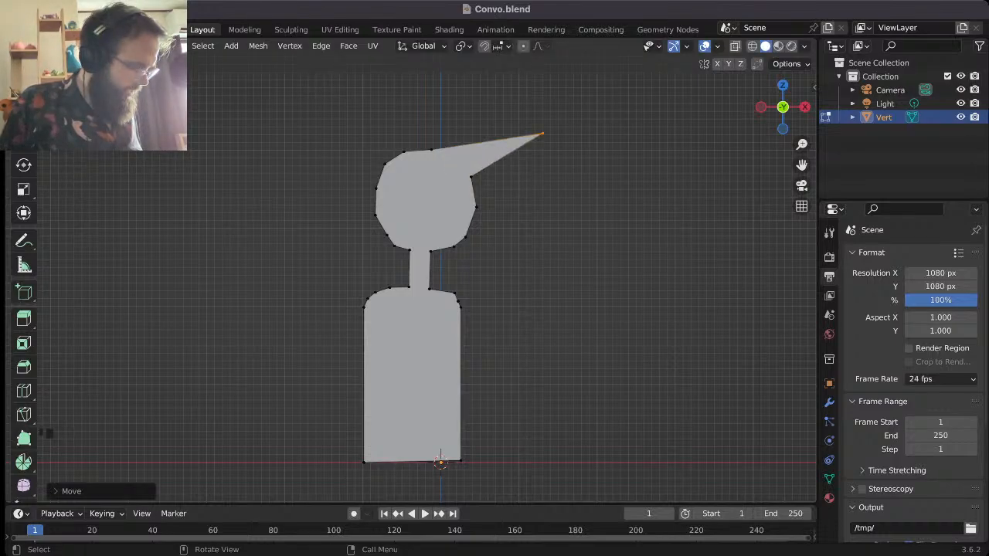
pyautogui.hotkey('ctrl', 'z')
# - Enable X-ray and move the front and back vertices of the head's upper-right corner slightly inward to round the head
pyautogui.press('z')
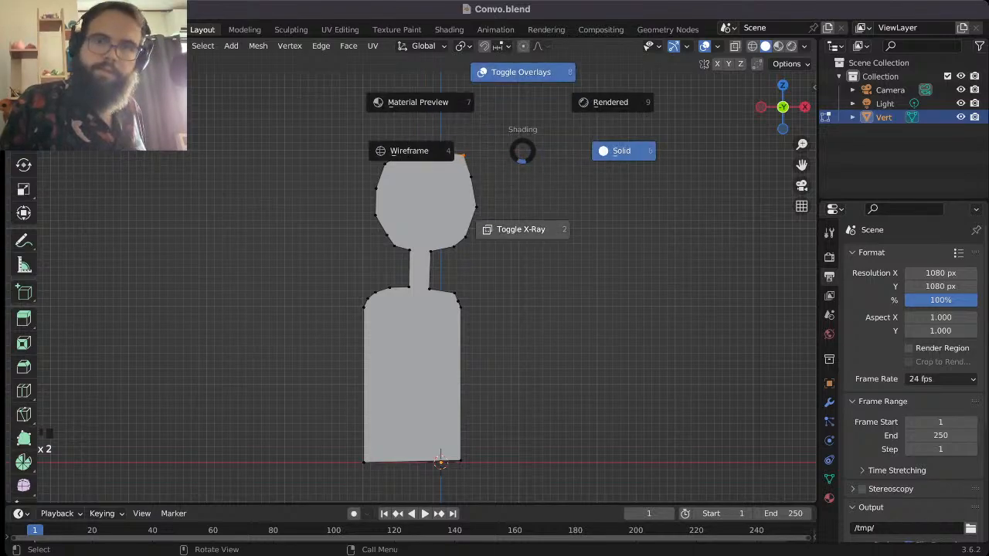
pyautogui.click(459, 229)
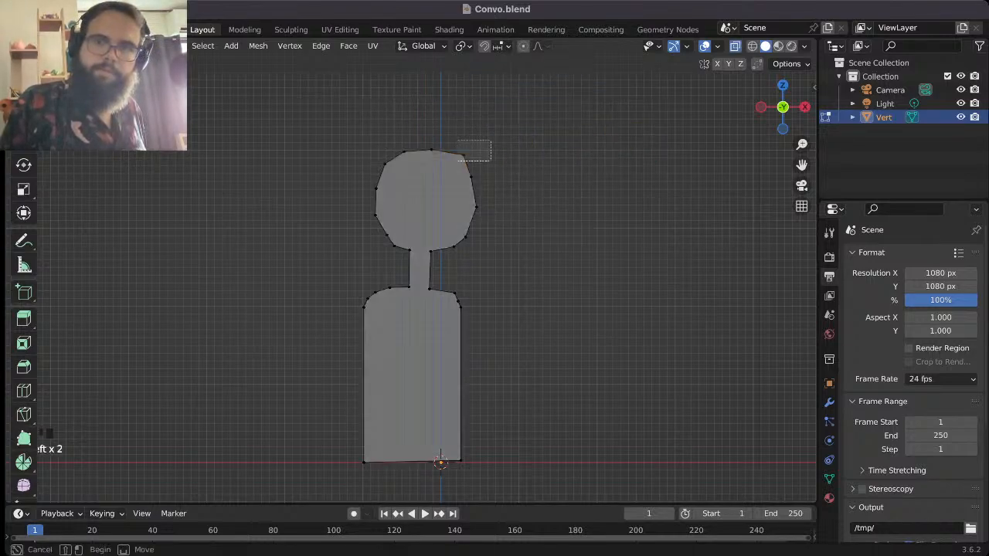
pyautogui.press('g')
pyautogui.click(457, 158)
pyautogui.click(522, 152)
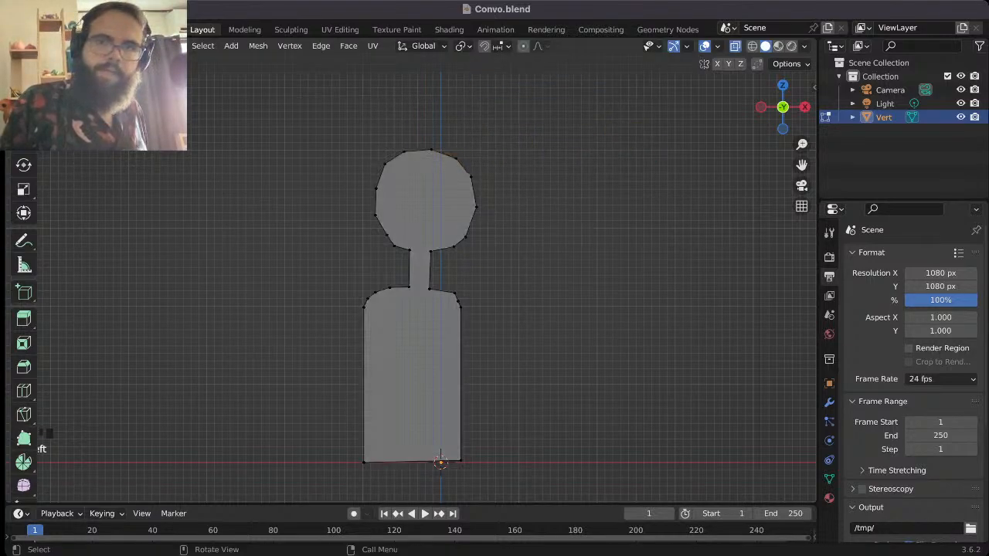
# - Turn X-ray off and return the figure to Object Mode
pyautogui.moveTo(484, 261); pyautogui.dragTo(469, 229)
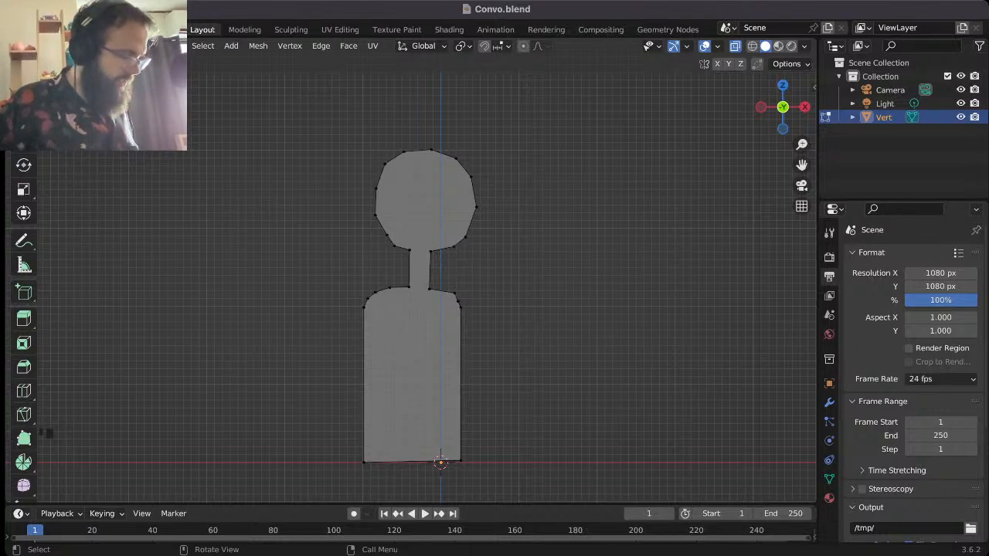
pyautogui.press('z')
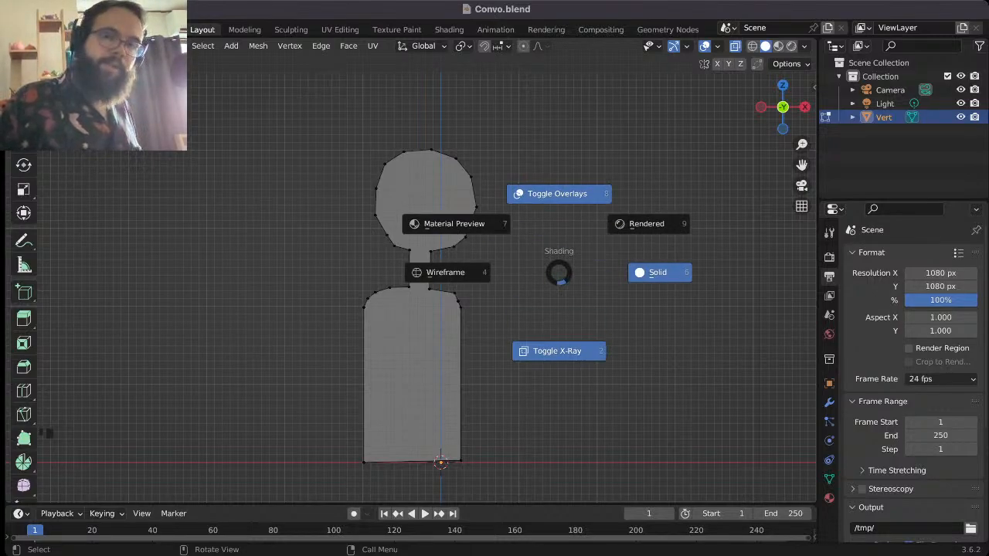
pyautogui.moveTo(559, 286)
pyautogui.mouseDown(button='middle')
pyautogui.moveTo(502, 333)
pyautogui.moveTo(653, 396)
pyautogui.moveTo(490, 387)
pyautogui.moveTo(449, 359)
pyautogui.moveTo(603, 324)
pyautogui.mouseUp(button='middle')
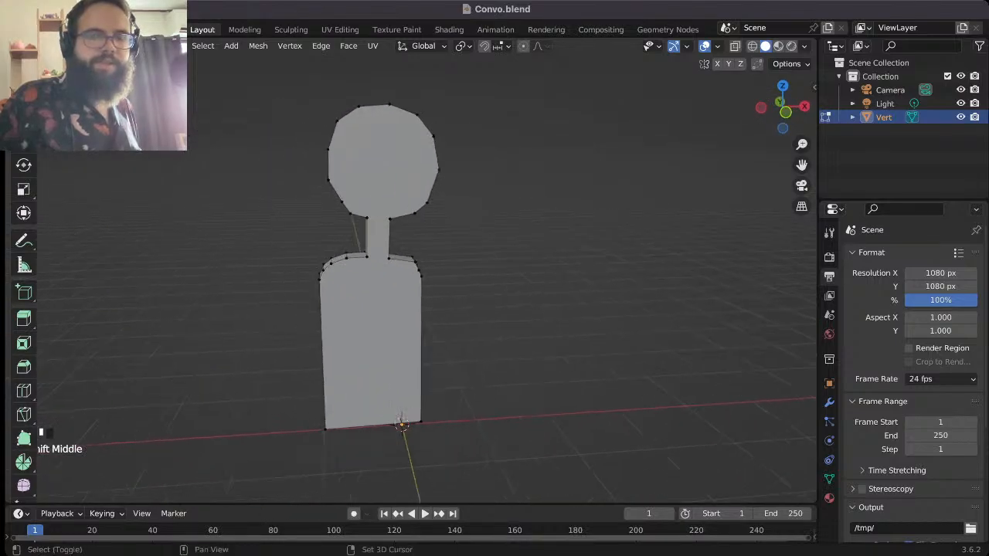
pyautogui.hotkey('ctrl', 'Tab')
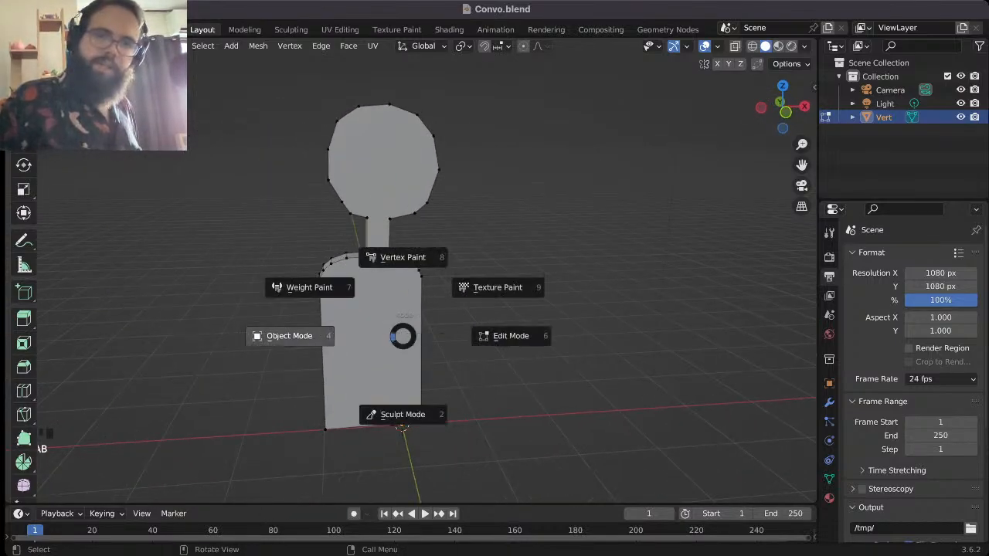
pyautogui.press('Tab')
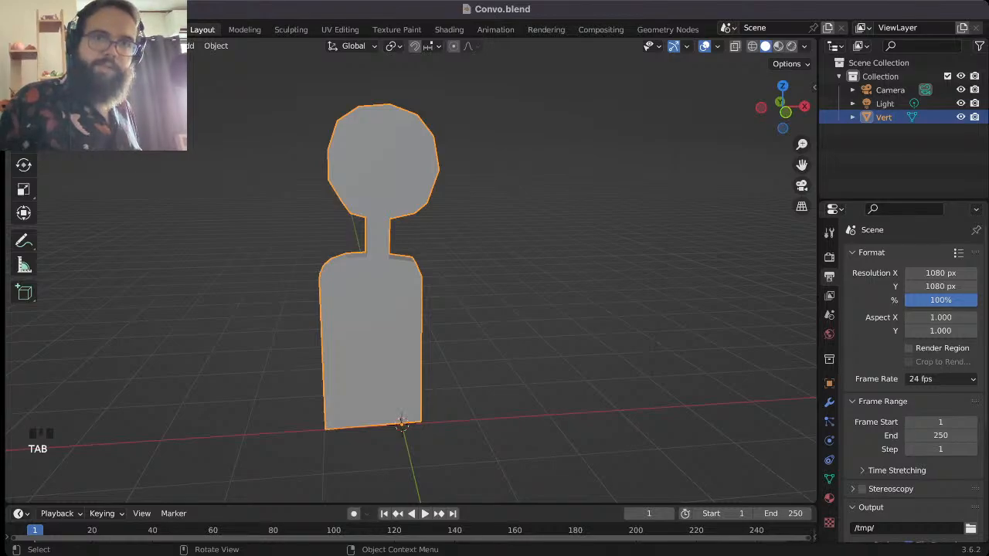
# - Apply smooth shading to the head-and-body figure
pyautogui.click(216, 46)
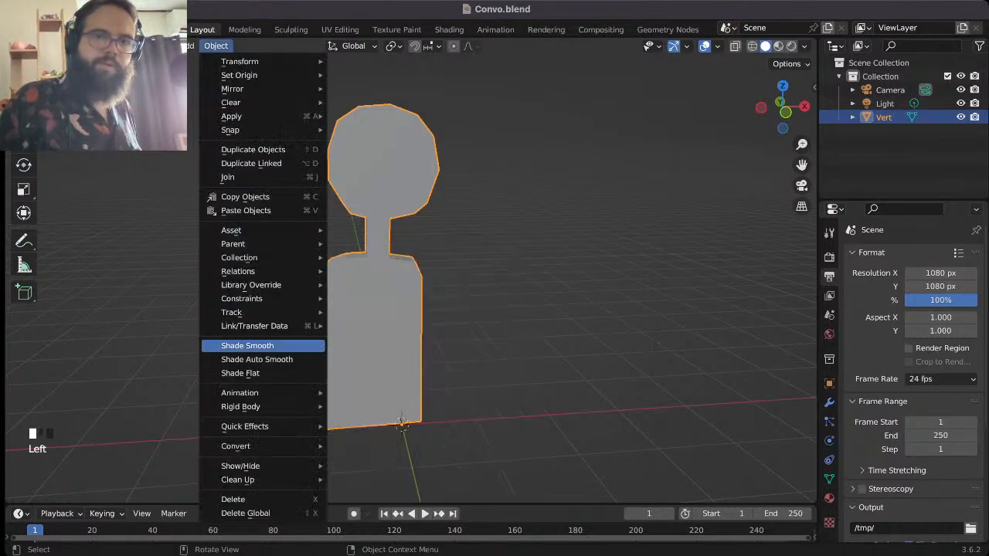
pyautogui.click(247, 346)
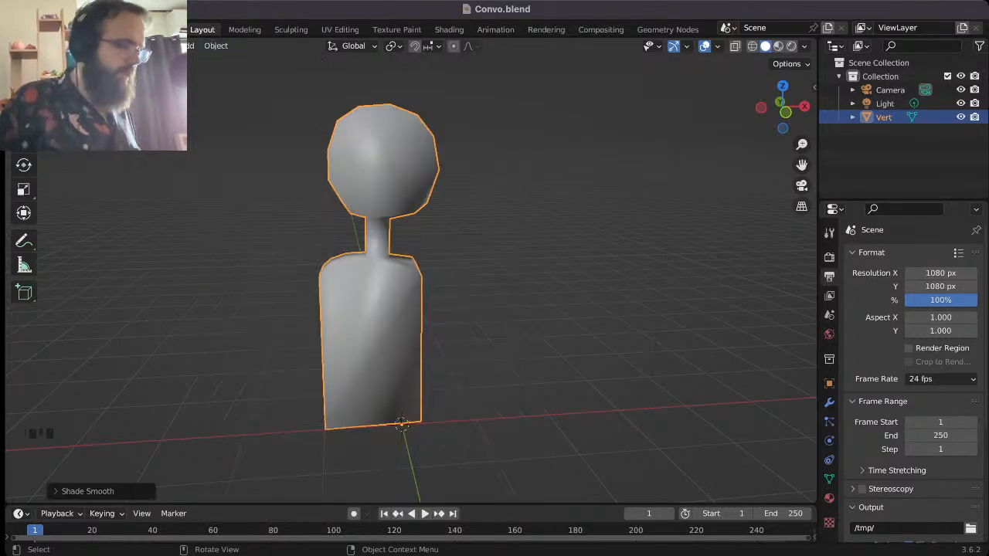
pyautogui.keyDown('shift'); pyautogui.moveTo(510, 185); pyautogui.dragTo(595, 89, button='middle'); pyautogui.keyUp('shift')
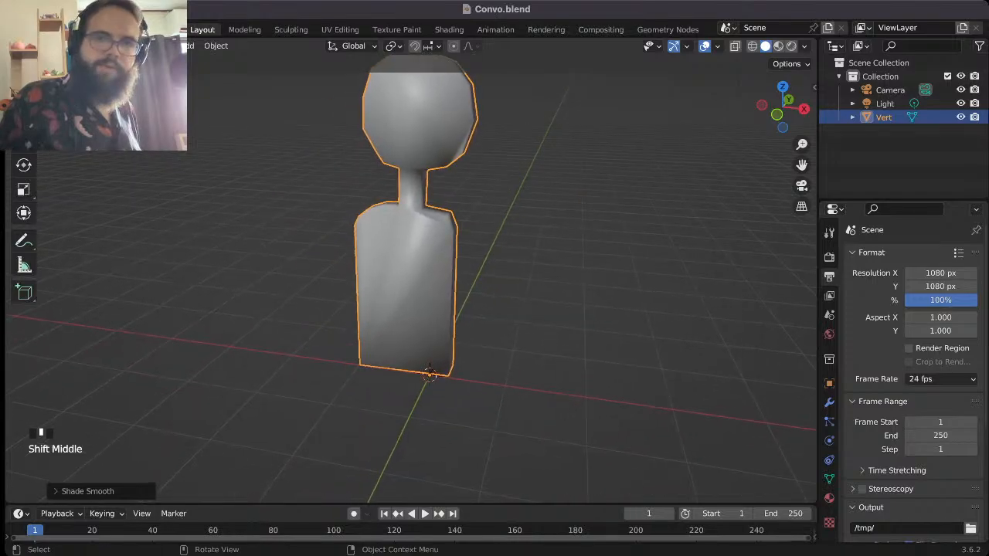
# - In front view, copy and paste the figure and place the copy beside the original on the positive X side
pyautogui.press('KP_1')
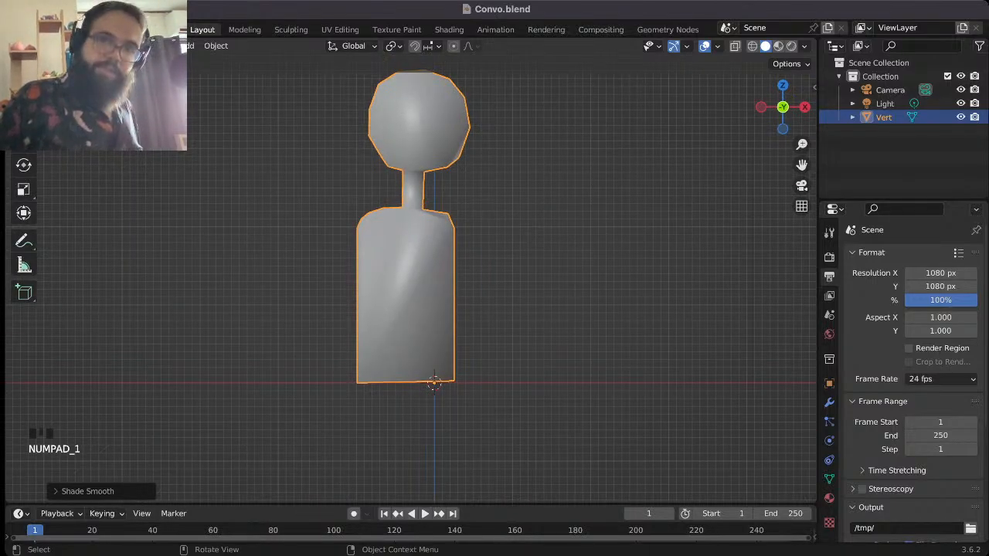
pyautogui.scroll(-1, 410, 286)
pyautogui.keyDown('shift'); pyautogui.moveTo(433, 309); pyautogui.dragTo(417, 357, button='middle'); pyautogui.keyUp('shift')
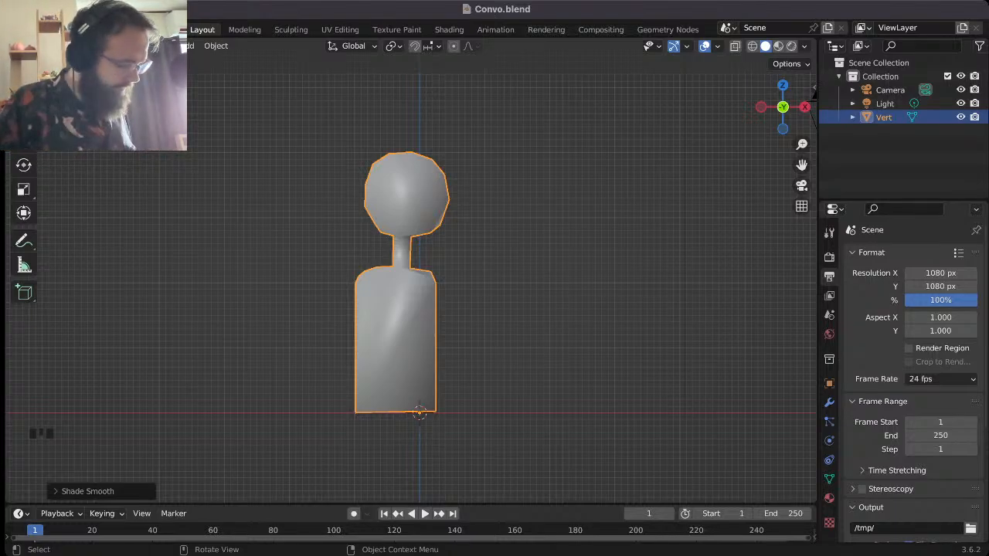
pyautogui.click(541, 294)
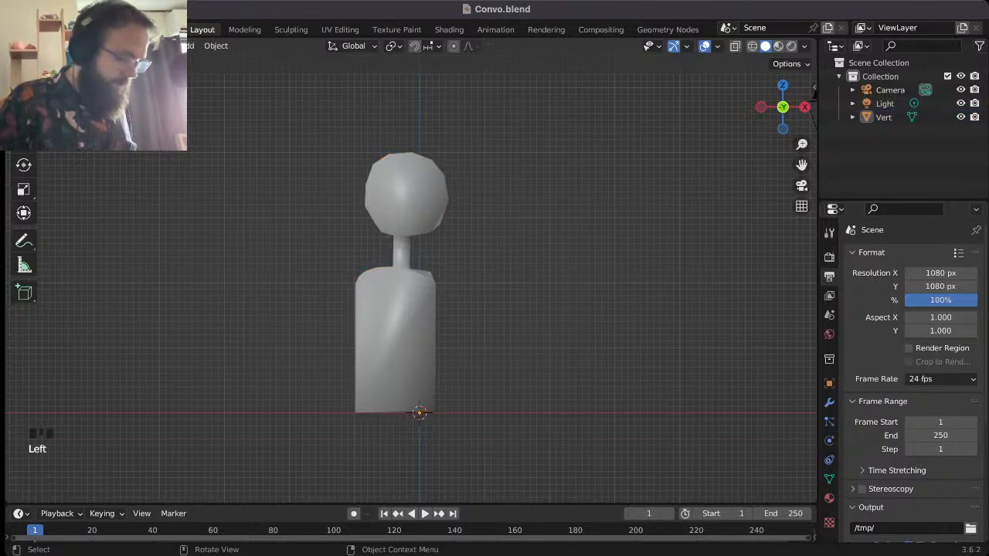
pyautogui.click(395, 340)
pyautogui.hotkey('ctrl', 'c')
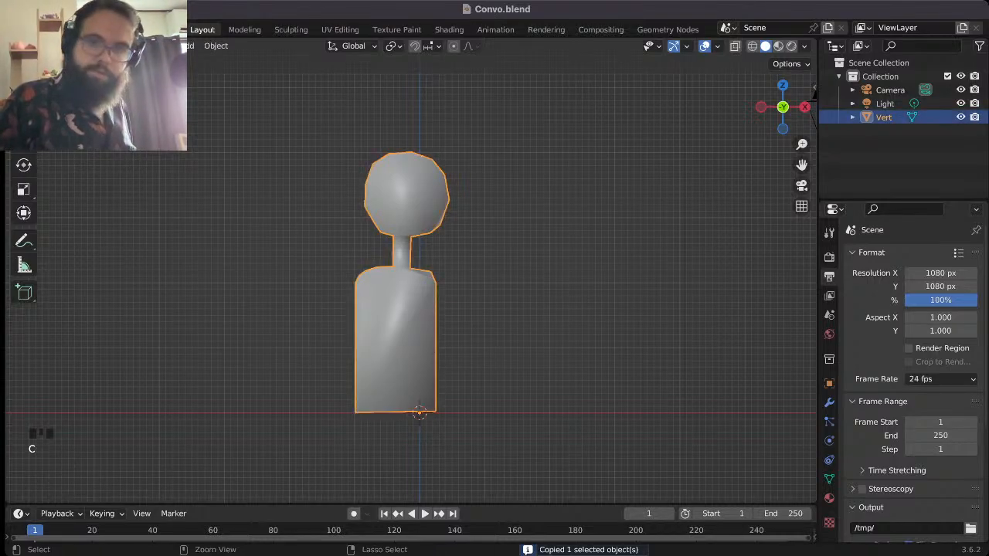
pyautogui.hotkey('ctrl', 'v')
pyautogui.press('g')
pyautogui.press('Return')
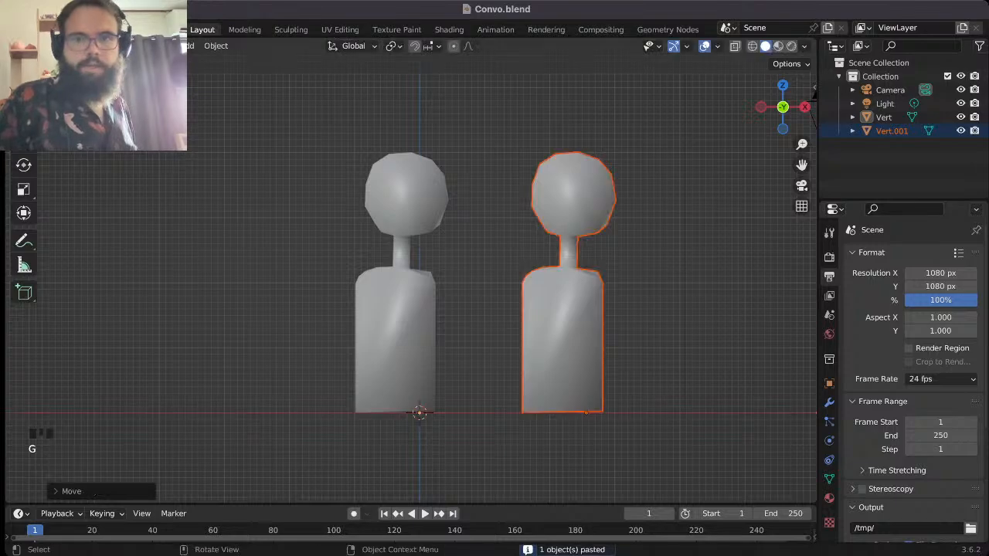
# - In top view, rotate the copied figure by half a turn so it faces the original
pyautogui.click(562, 340)
pyautogui.press('KP_7')
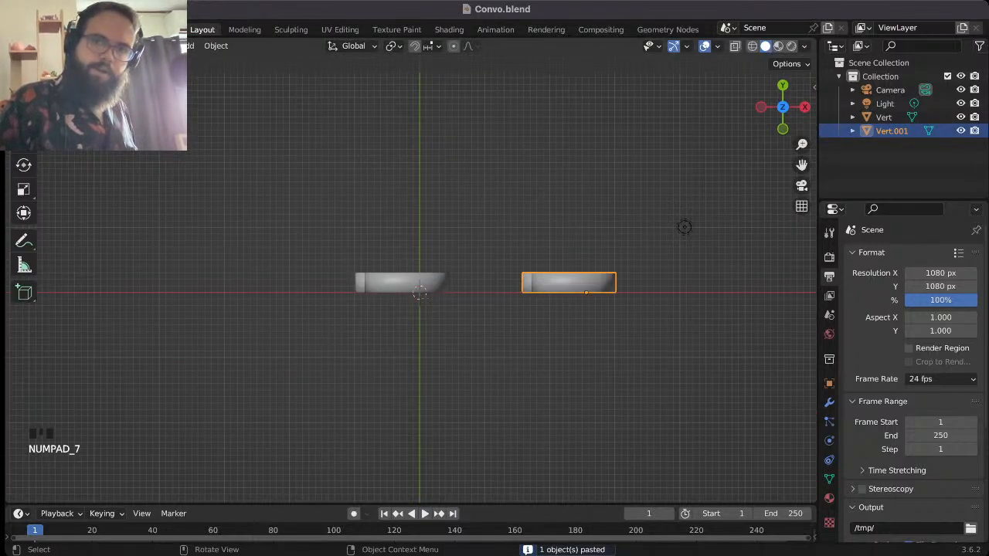
pyautogui.press('r')
pyautogui.click(575, 314)
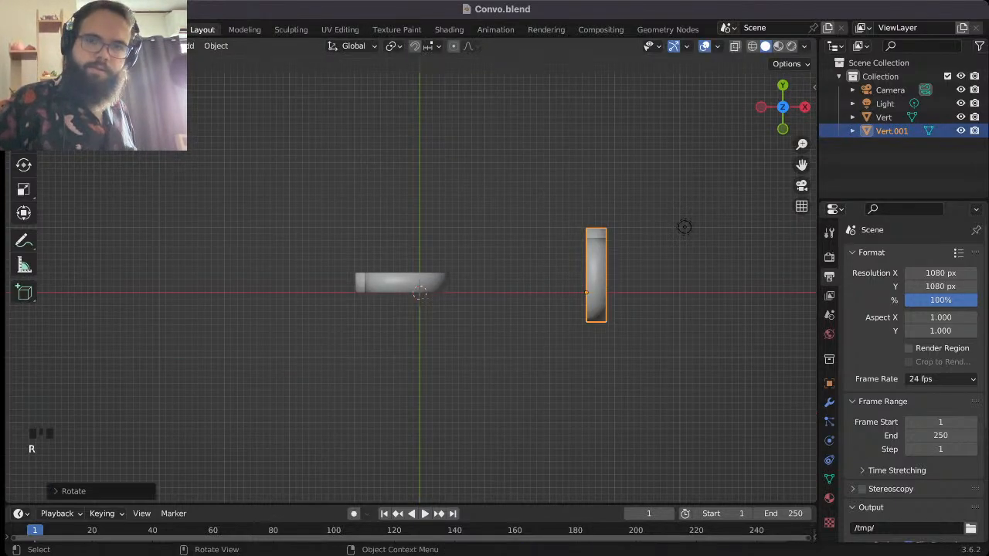
pyautogui.press('r')
# - Move the copy along X closer to the original and along Y until both figures line up
pyautogui.press('g')
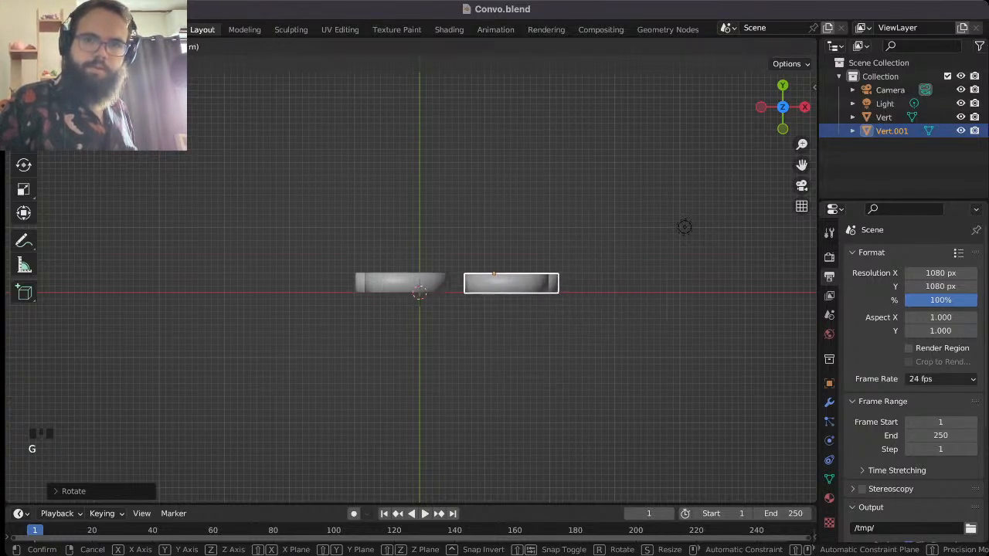
pyautogui.press('x')
pyautogui.click(505, 302)
pyautogui.press('g')
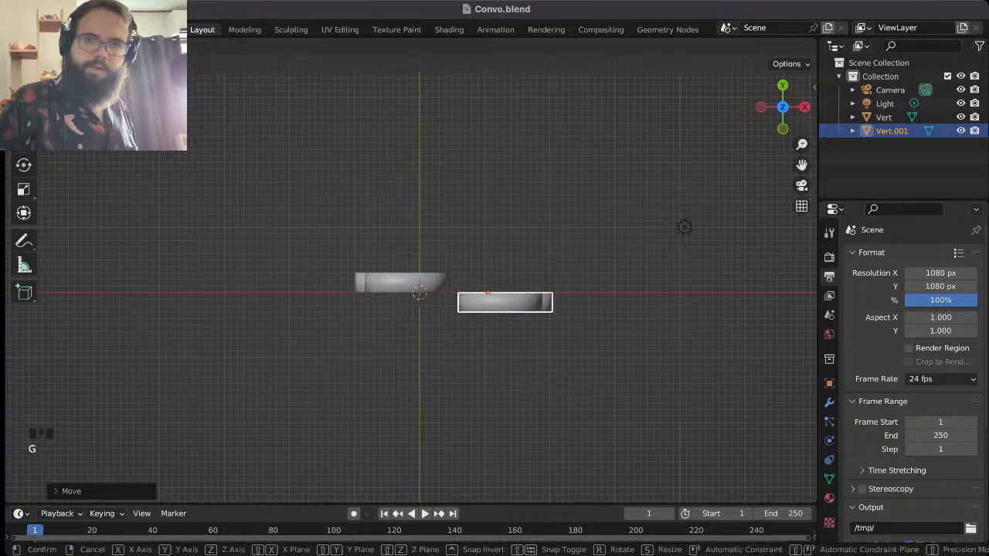
pyautogui.press('y')
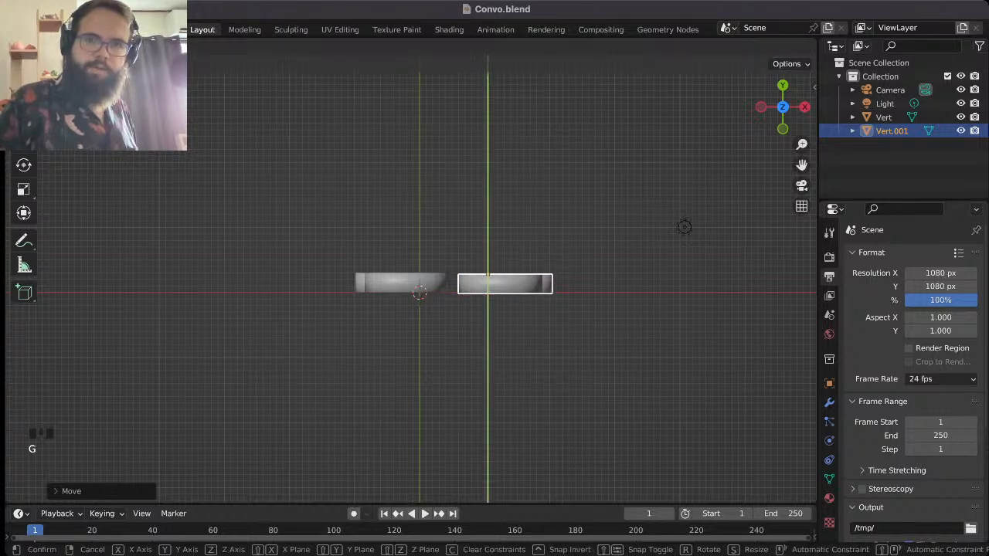
pyautogui.click(684, 226)
pyautogui.click(685, 224)
# - Set the original figure's origin to its geometry
pyautogui.moveTo(684, 224); pyautogui.dragTo(651, 91, button='middle')
pyautogui.scroll(5, 652, 97)
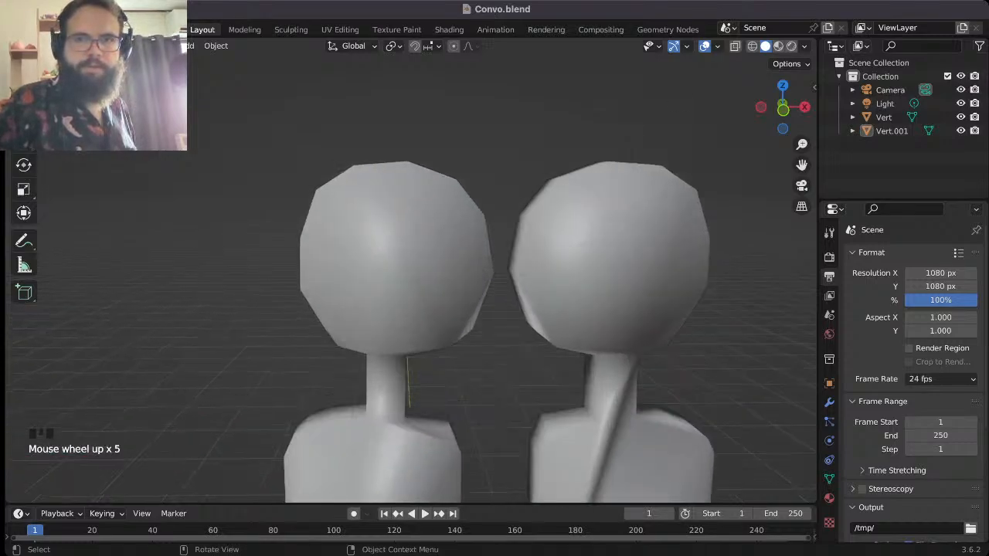
pyautogui.keyDown('shift'); pyautogui.moveTo(495, 386); pyautogui.dragTo(494, 116, button='middle'); pyautogui.keyUp('shift')
pyautogui.scroll(-2, 495, 116)
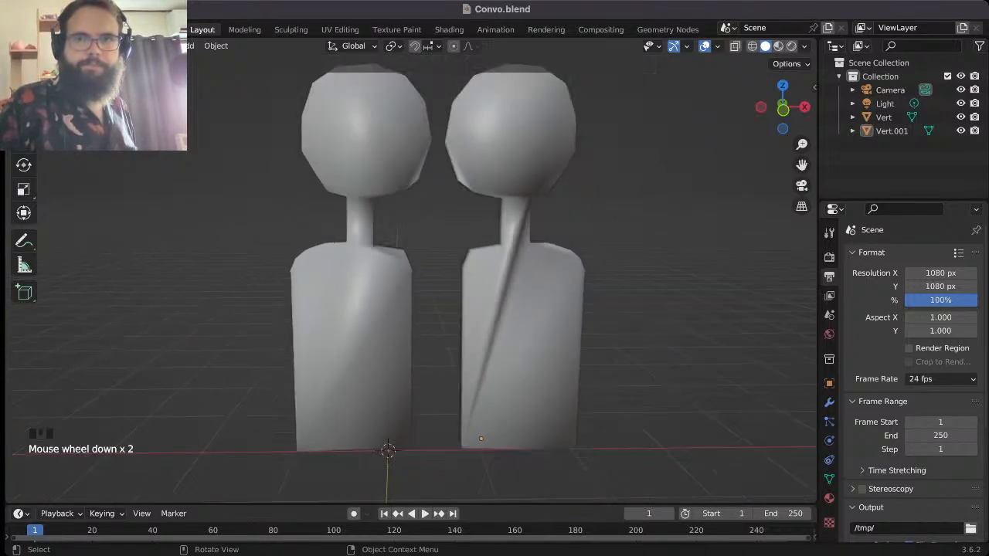
pyautogui.scroll(-1, 410, 262)
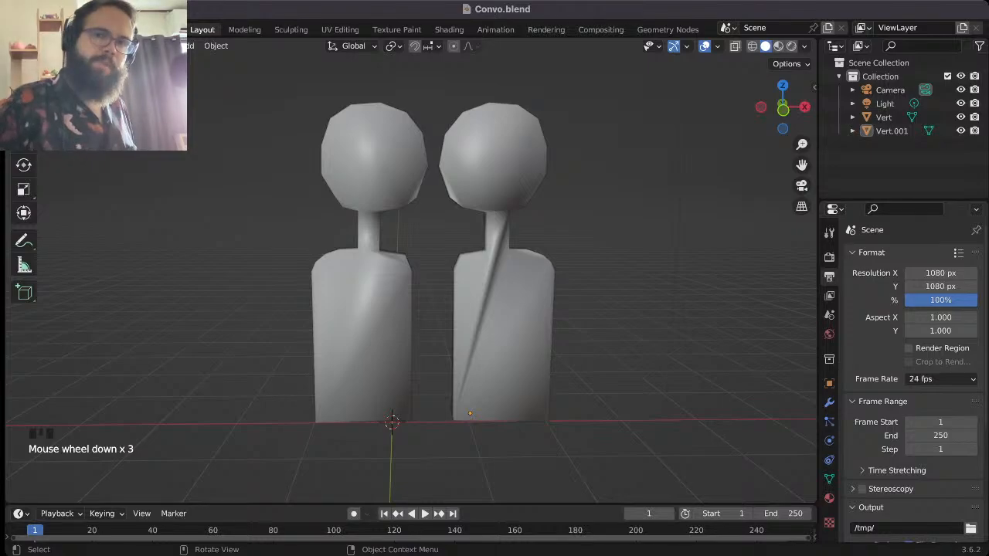
pyautogui.click(392, 418)
pyautogui.click(215, 46)
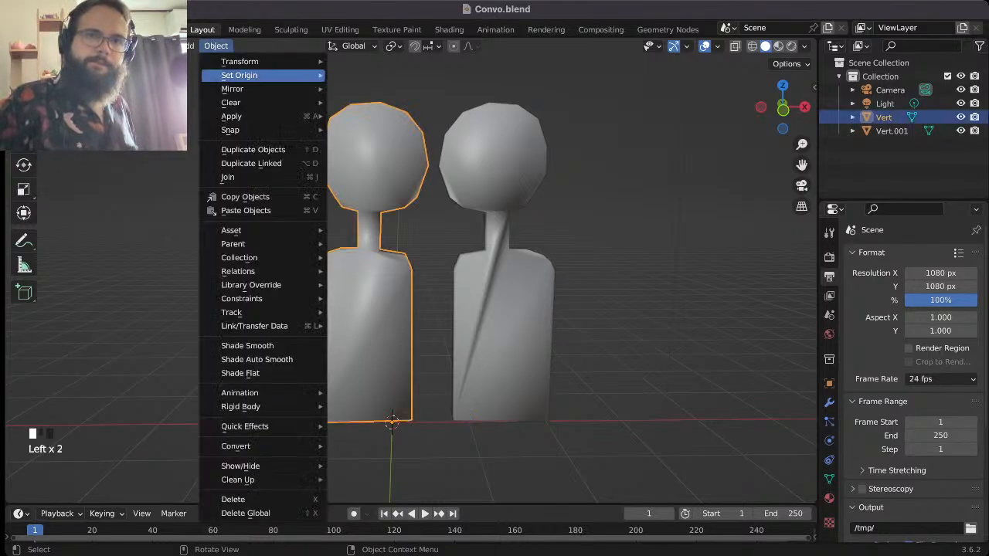
pyautogui.moveTo(239, 75)
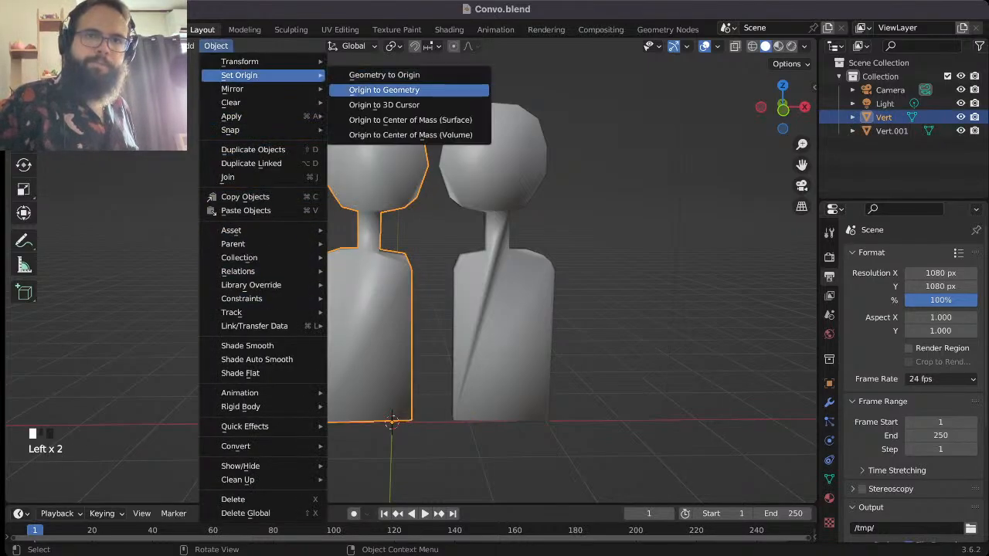
pyautogui.click(387, 90)
# - Set the copied figure's origin to its geometry
pyautogui.click(495, 333)
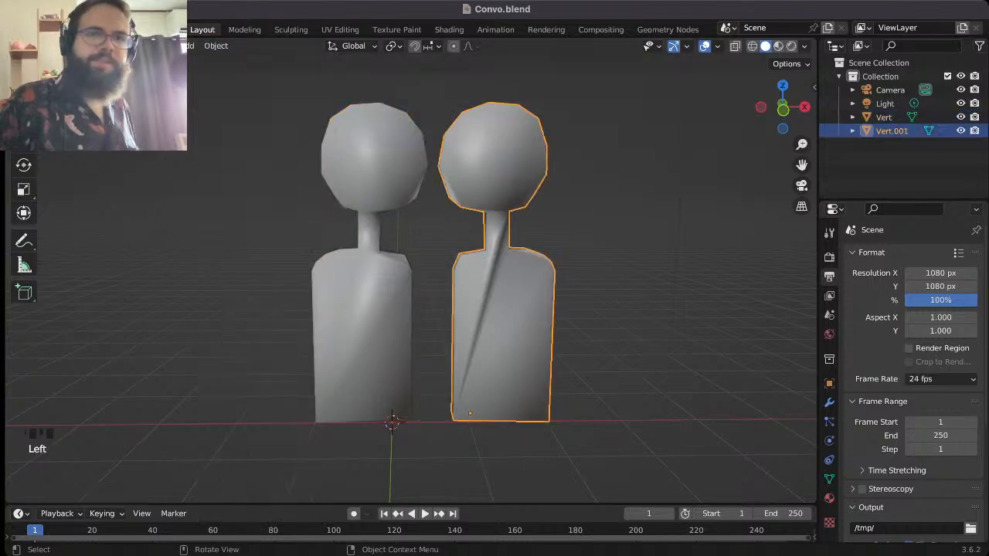
pyautogui.click(215, 46)
pyautogui.moveTo(239, 75)
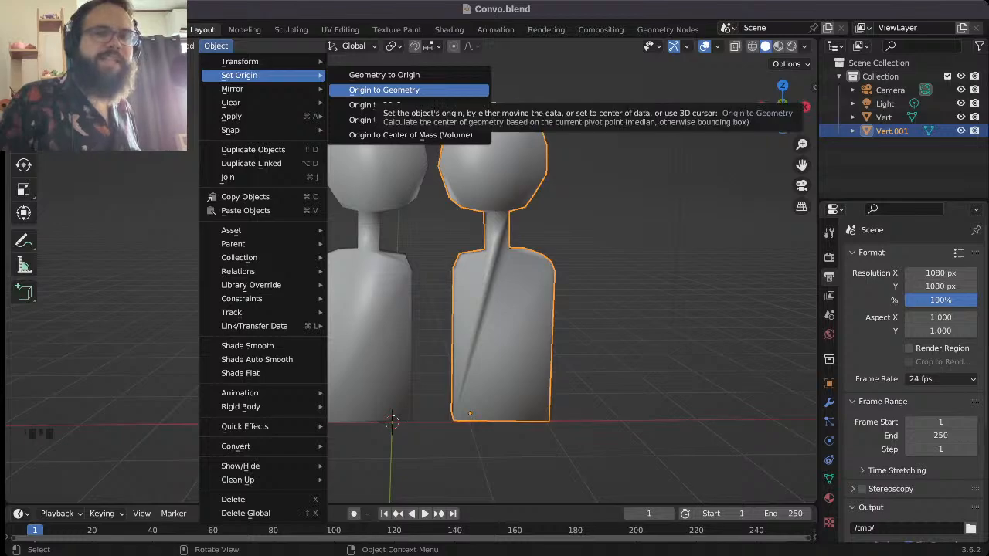
pyautogui.click(384, 90)
pyautogui.click(626, 186)
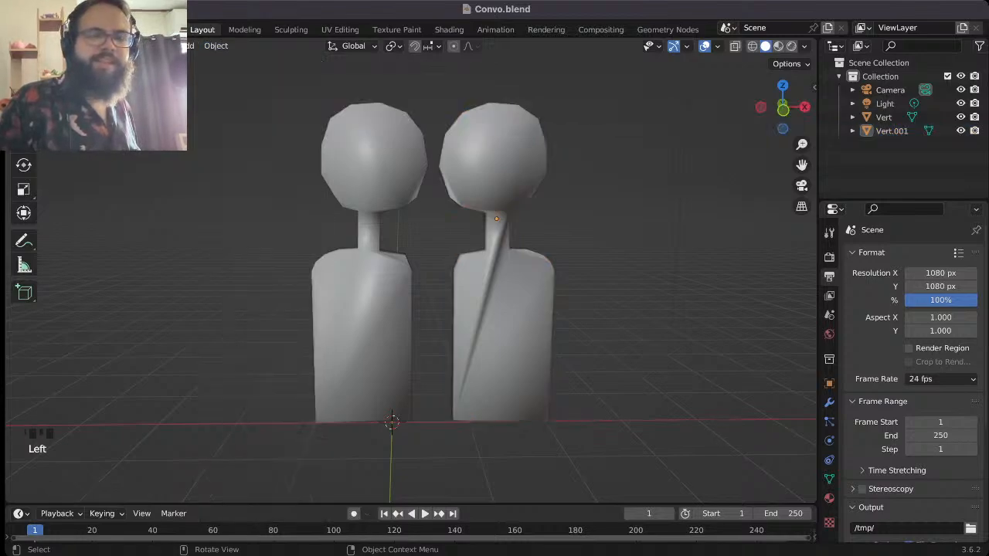
# - Set the world background colour to white, with a value of 1.000
pyautogui.moveTo(463, 309)
pyautogui.mouseDown(button='middle')
pyautogui.moveTo(441, 313)
pyautogui.moveTo(541, 313)
pyautogui.moveTo(460, 311)
pyautogui.mouseUp(button='middle')
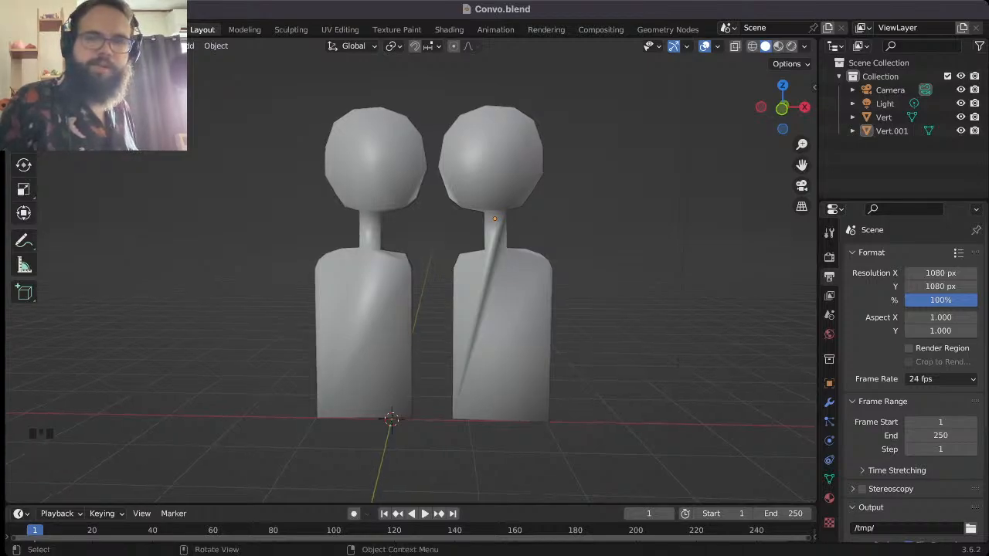
pyautogui.click(363, 324)
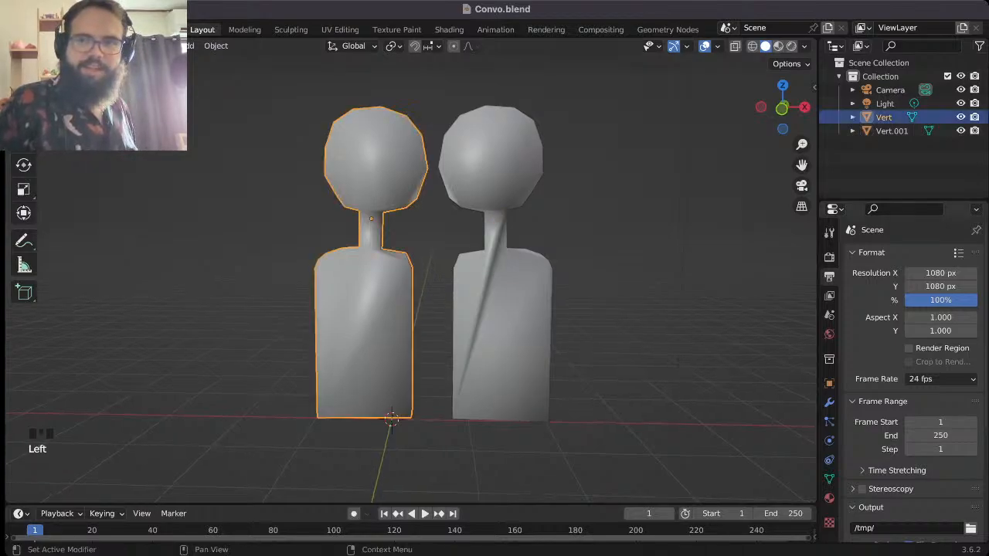
pyautogui.click(829, 334)
pyautogui.click(935, 347)
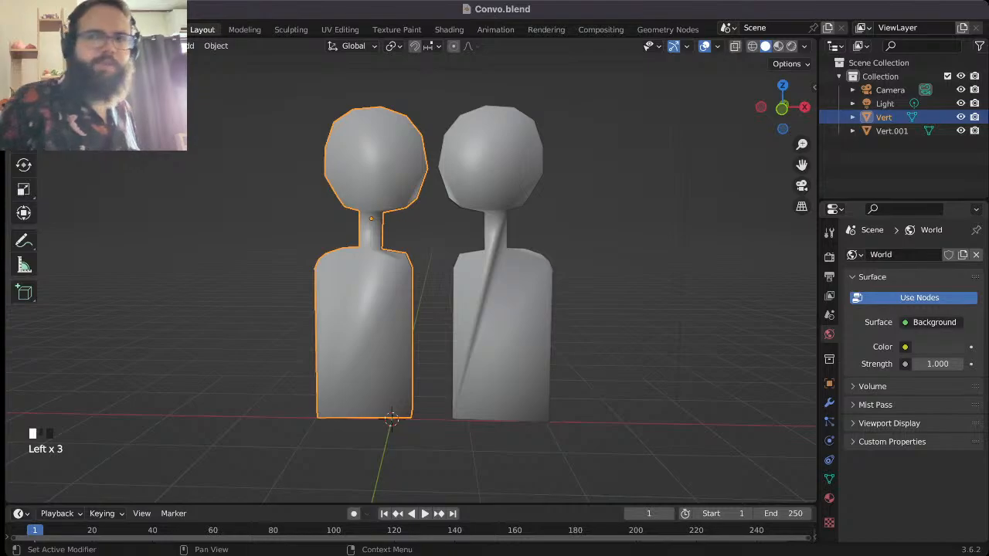
pyautogui.moveTo(952, 225); pyautogui.dragTo(952, 152)
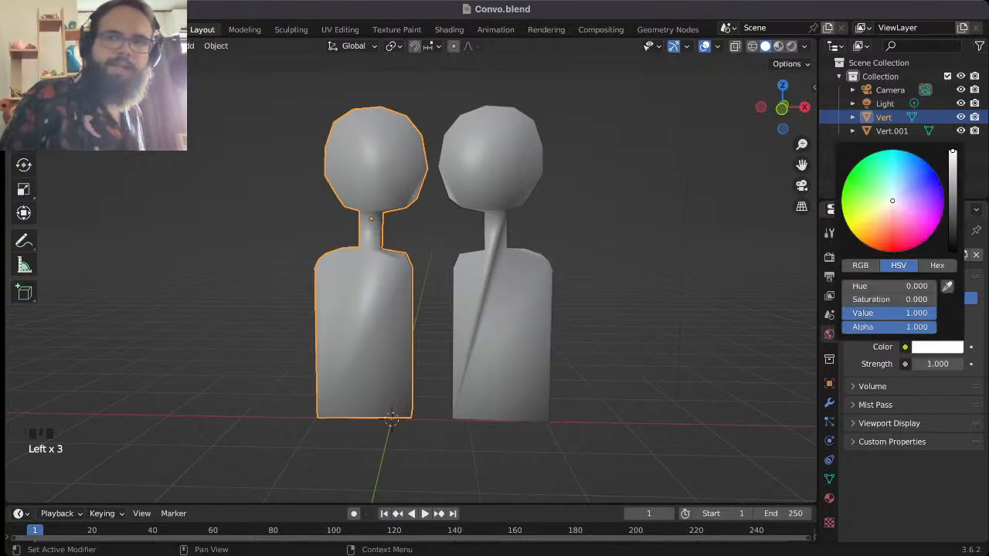
pyautogui.click(657, 309)
# - Set the world background colour to black, with a value of 0.000
pyautogui.click(367, 324)
pyautogui.click(935, 347)
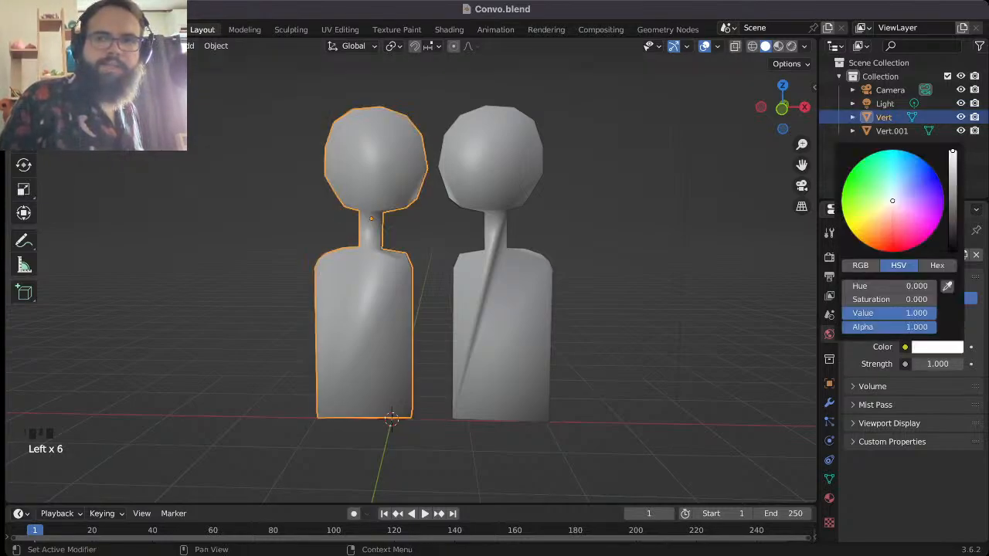
pyautogui.moveTo(952, 152); pyautogui.dragTo(952, 252)
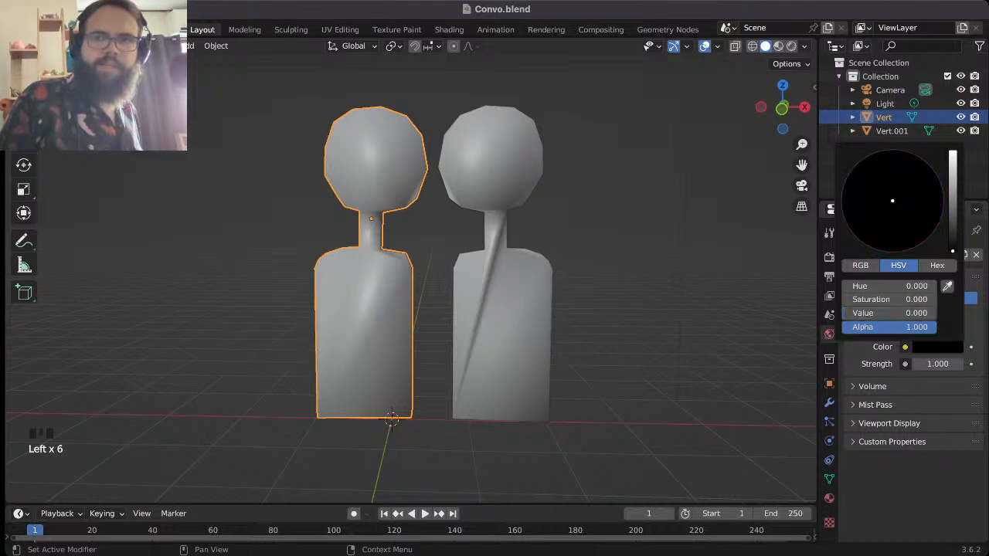
pyautogui.click(656, 309)
# - Set the world background colour to red using the hex code ff0000
pyautogui.click(502, 332)
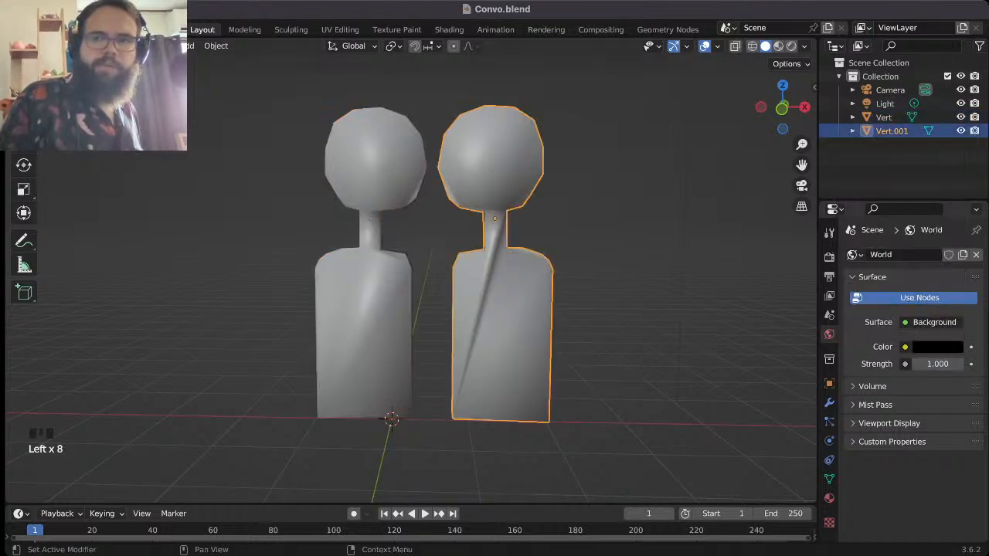
pyautogui.click(935, 347)
pyautogui.click(935, 347)
pyautogui.click(937, 265)
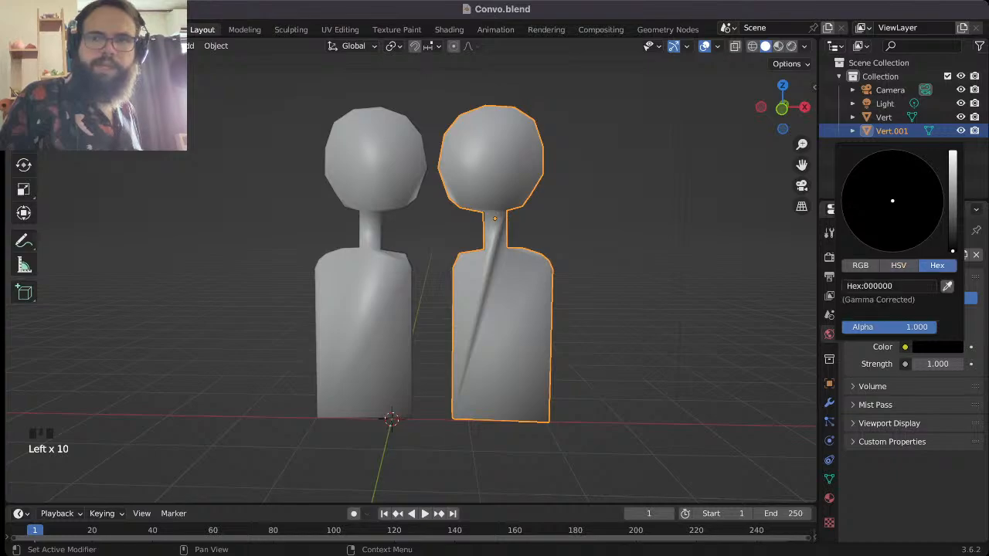
pyautogui.click(889, 286)
pyautogui.write('ff0000')
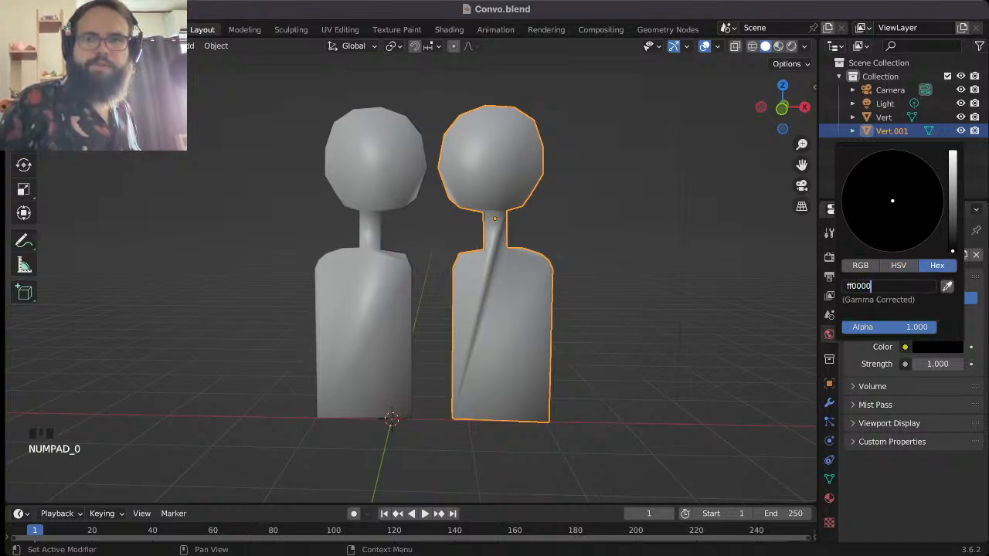
pyautogui.press('Return')
pyautogui.click(665, 286)
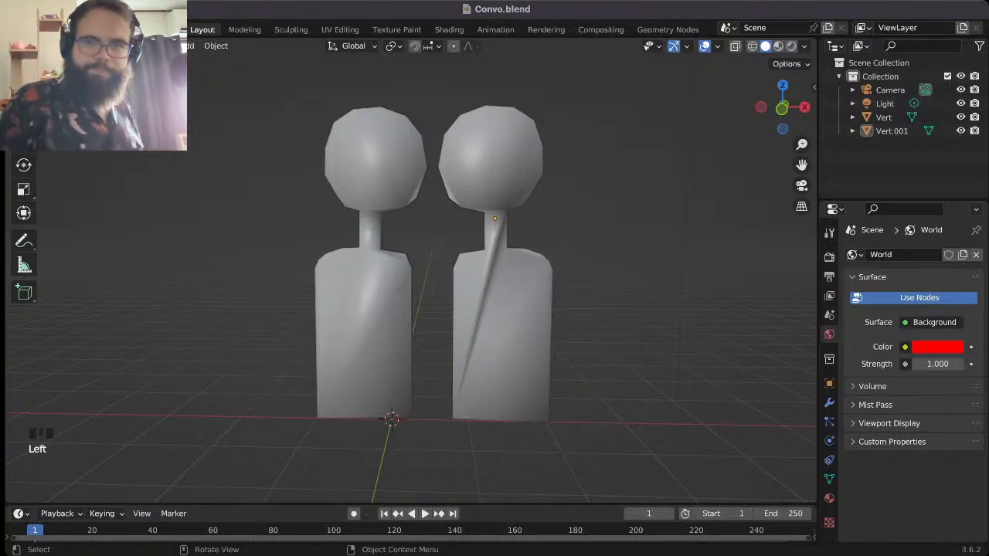
# - In top view, rotate the original figure and its copy by 90° each, one after the other
pyautogui.click(364, 333)
pyautogui.press('KP_7')
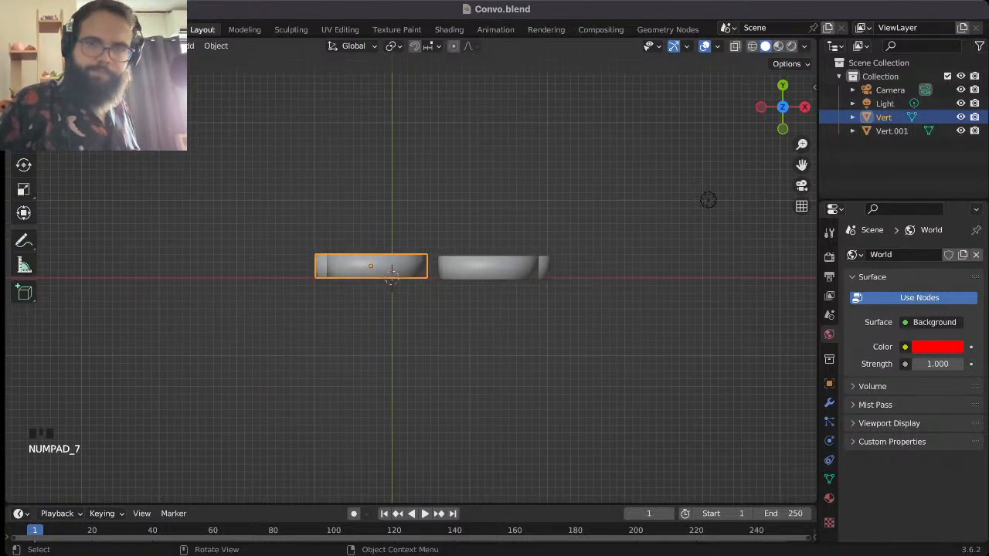
pyautogui.write('r90')
pyautogui.press('Return')
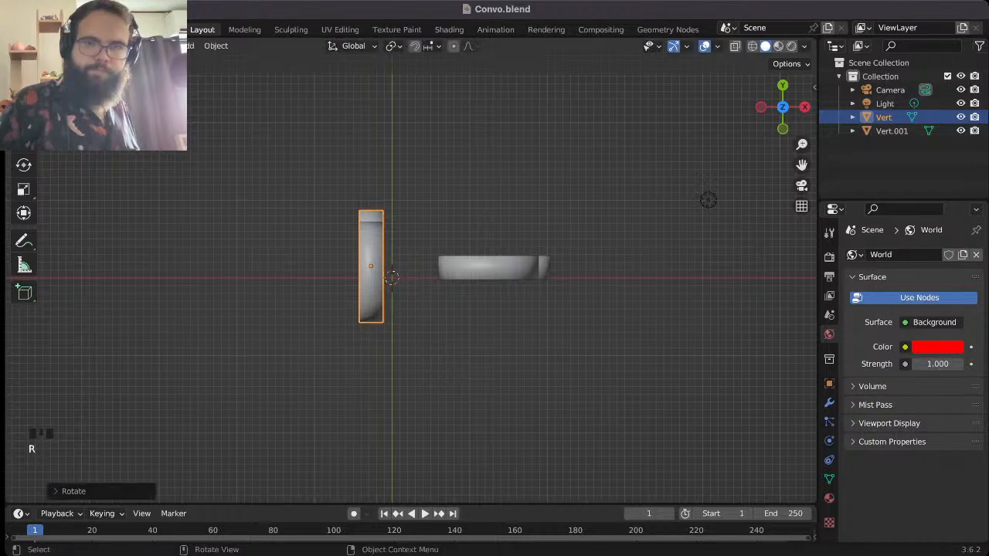
pyautogui.click(495, 267)
pyautogui.write('r90')
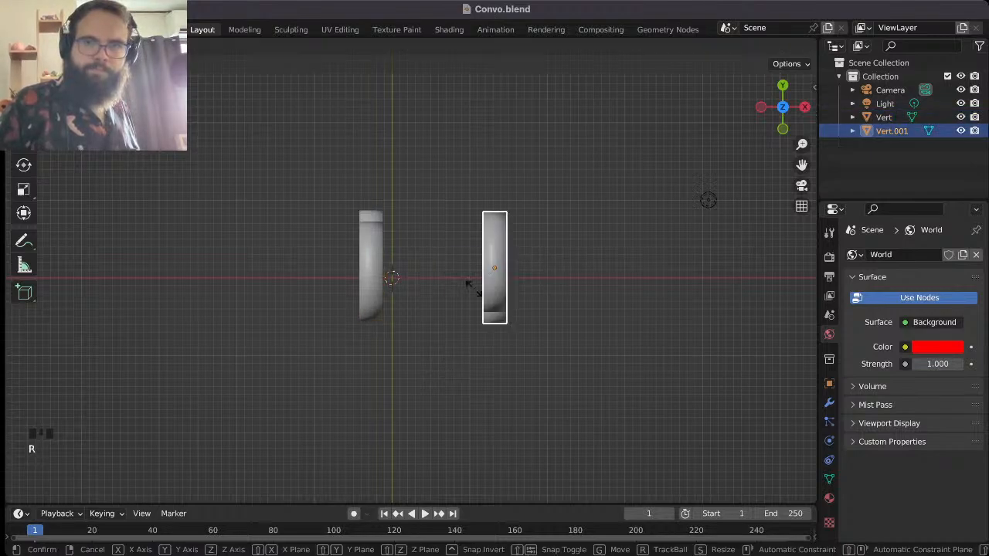
pyautogui.press('Return')
pyautogui.click(449, 352)
# - Move the light above the figures and centre it in the gap between them, using the front and top views
pyautogui.moveTo(448, 352); pyautogui.dragTo(448, 197, button='middle')
pyautogui.click(885, 104)
pyautogui.press('g')
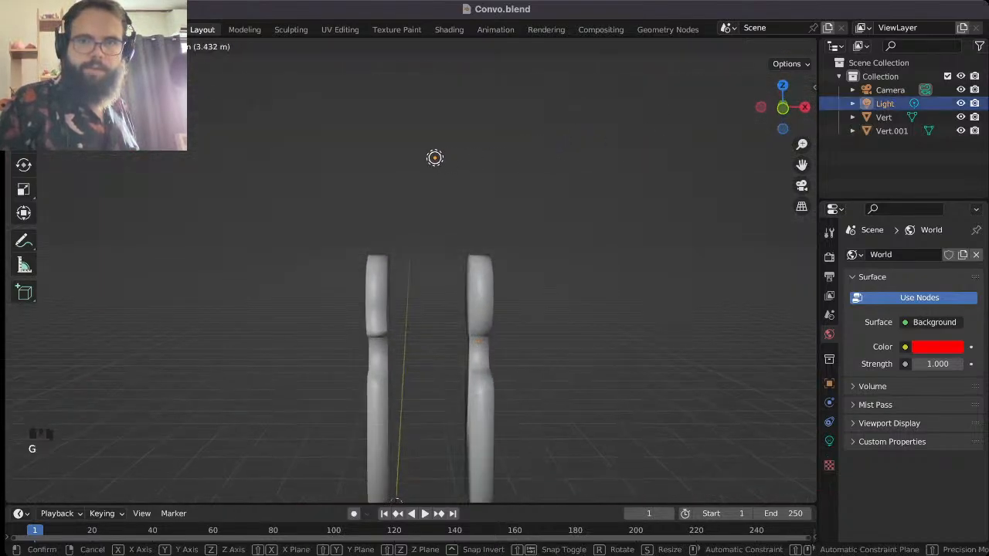
pyautogui.click(425, 148)
pyautogui.press('KP_7')
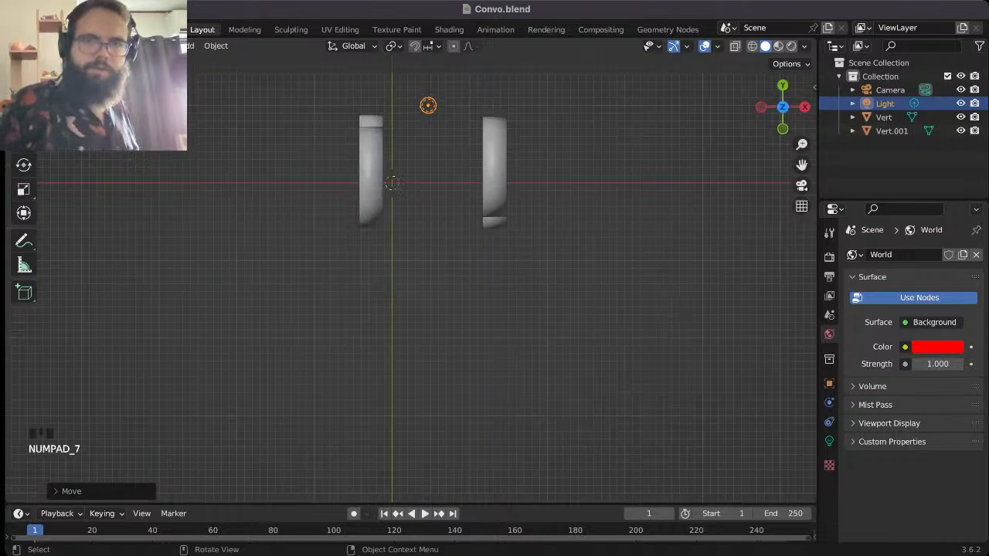
pyautogui.press('g')
pyautogui.click(430, 162)
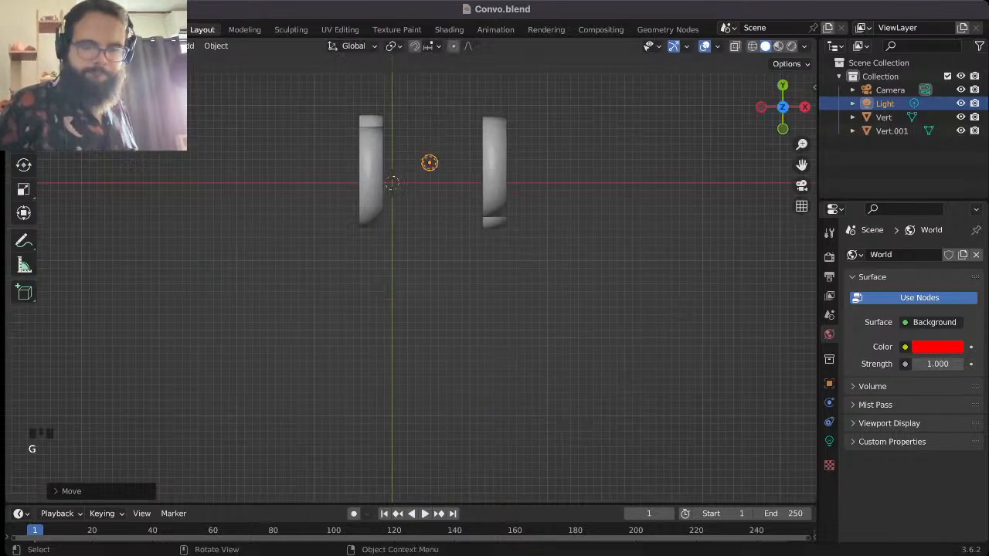
# - Render the scene from the camera view to check the repositioned light and rotated figures
pyautogui.press('KP_0')
pyautogui.keyDown('shift'); pyautogui.moveTo(409, 309); pyautogui.dragTo(473, 309, button='middle'); pyautogui.keyUp('shift')
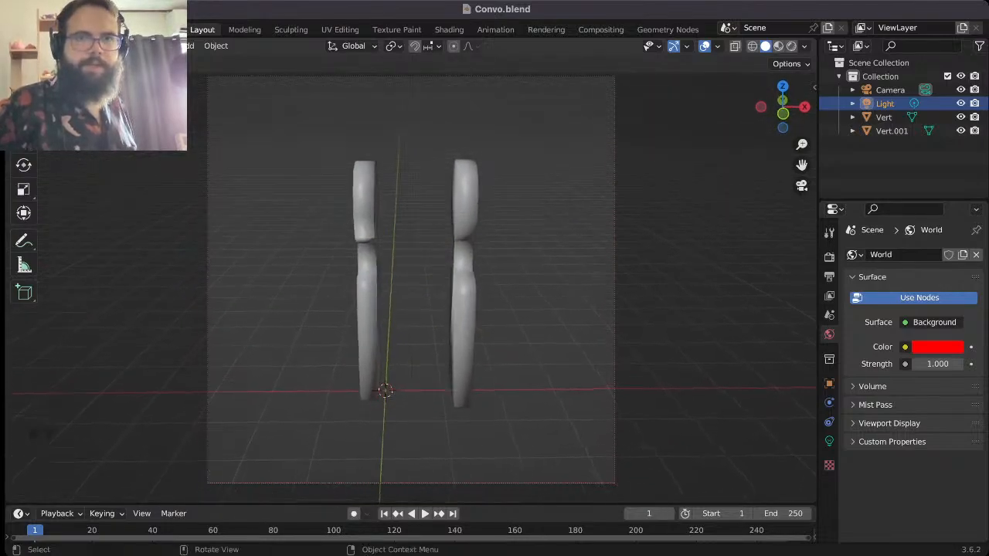
pyautogui.click(100, 29)
pyautogui.click(122, 47)
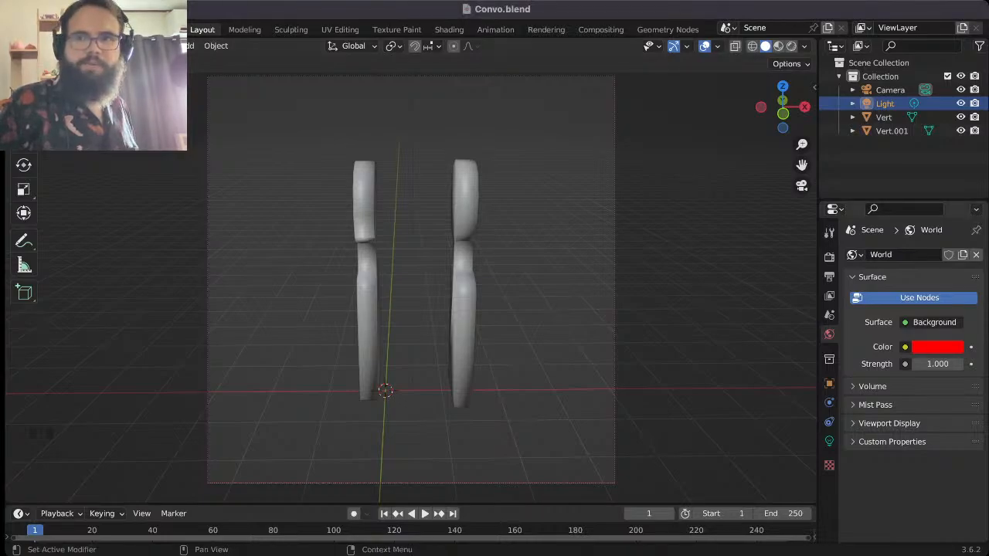
# - Set the world background colour to black using the hex code 000000
pyautogui.click(937, 347)
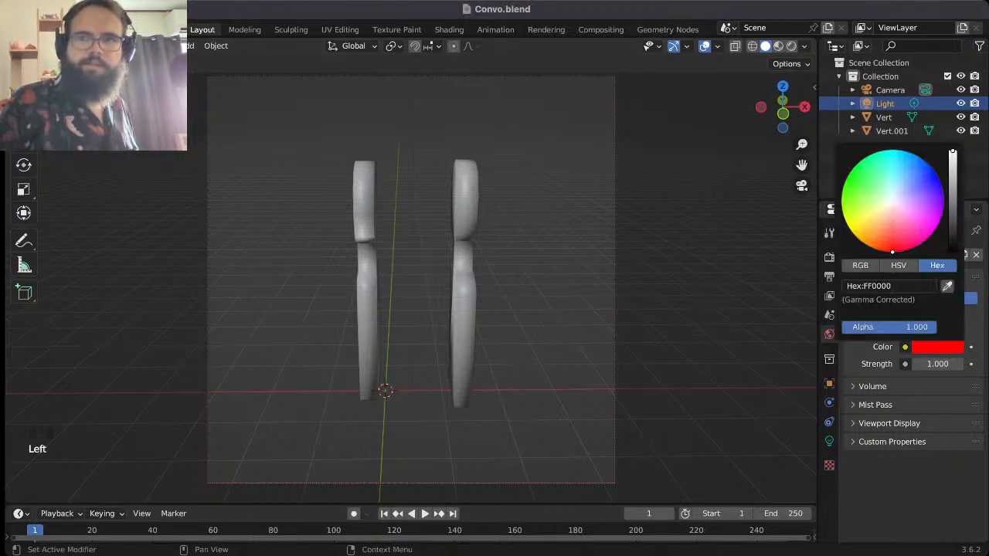
pyautogui.click(888, 286)
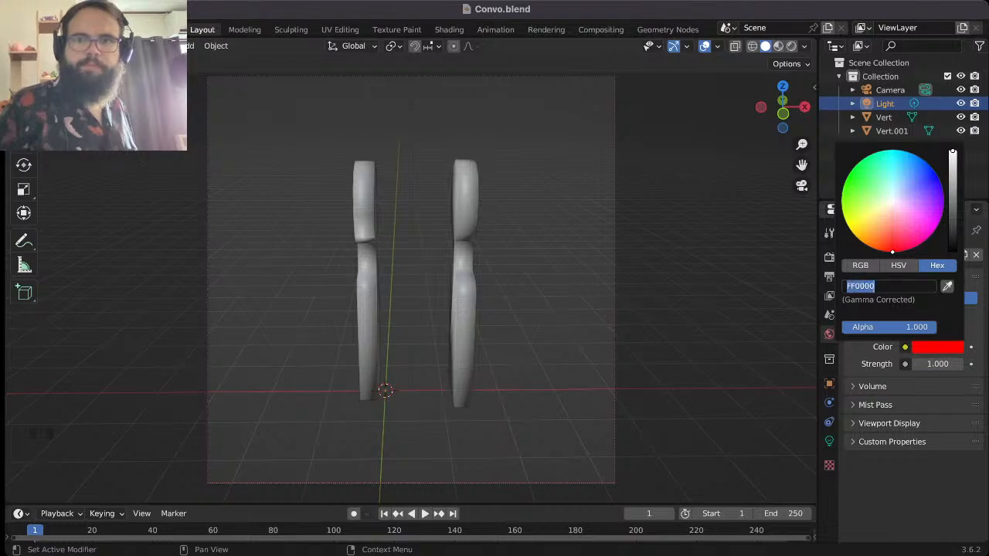
pyautogui.write('000000')
pyautogui.press('Return')
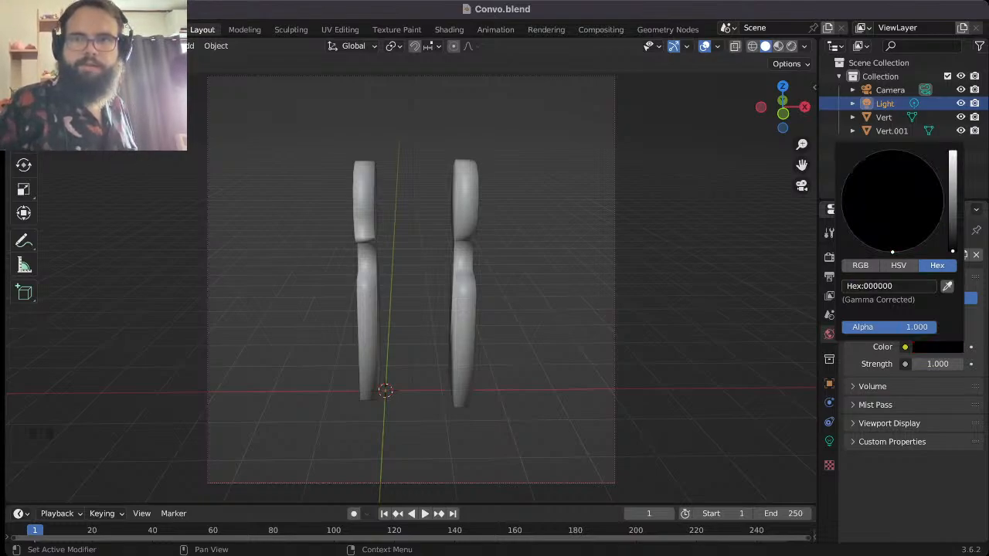
# - Set the world background colour to a very pale pink, close to white, at full brightness
pyautogui.moveTo(953, 251); pyautogui.dragTo(952, 151)
pyautogui.click(894, 202)
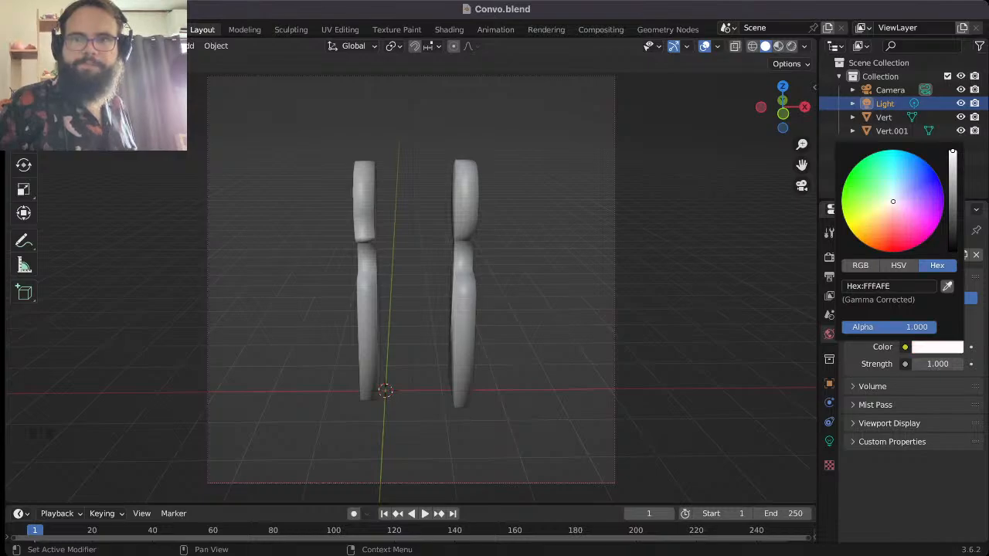
pyautogui.moveTo(894, 202); pyautogui.dragTo(894, 206)
pyautogui.click(695, 263)
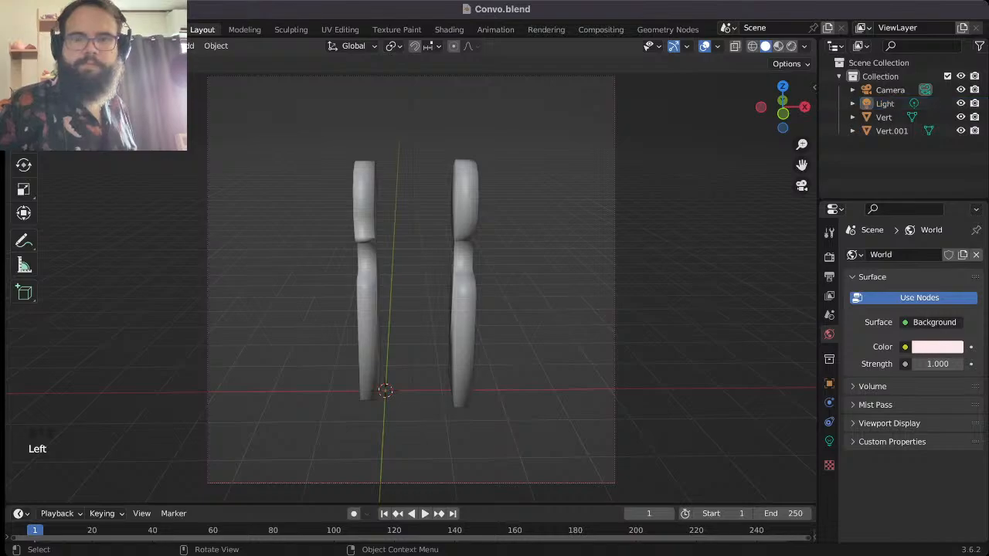
# - Give the original figure, Vert, a new material with a black base colour
pyautogui.click(367, 309)
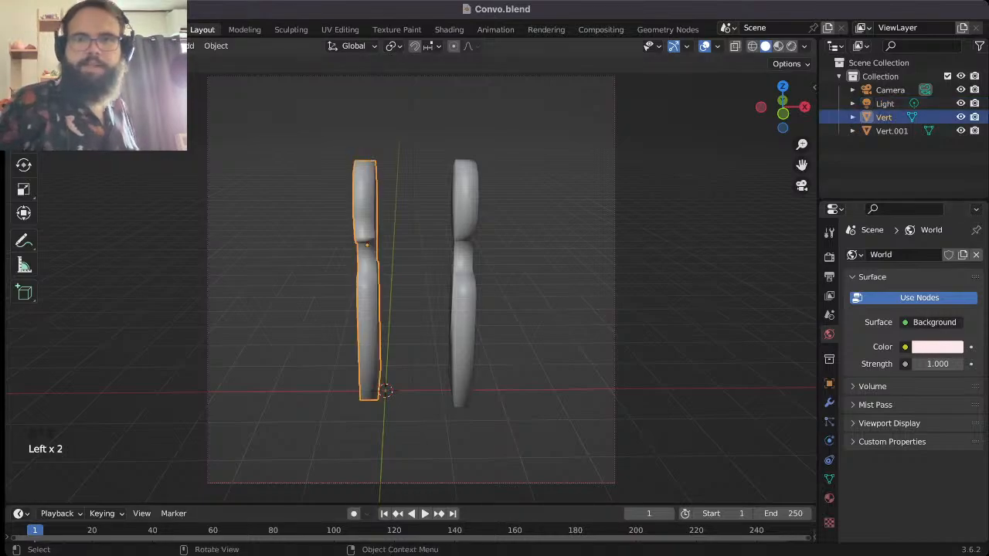
pyautogui.click(829, 498)
pyautogui.click(930, 313)
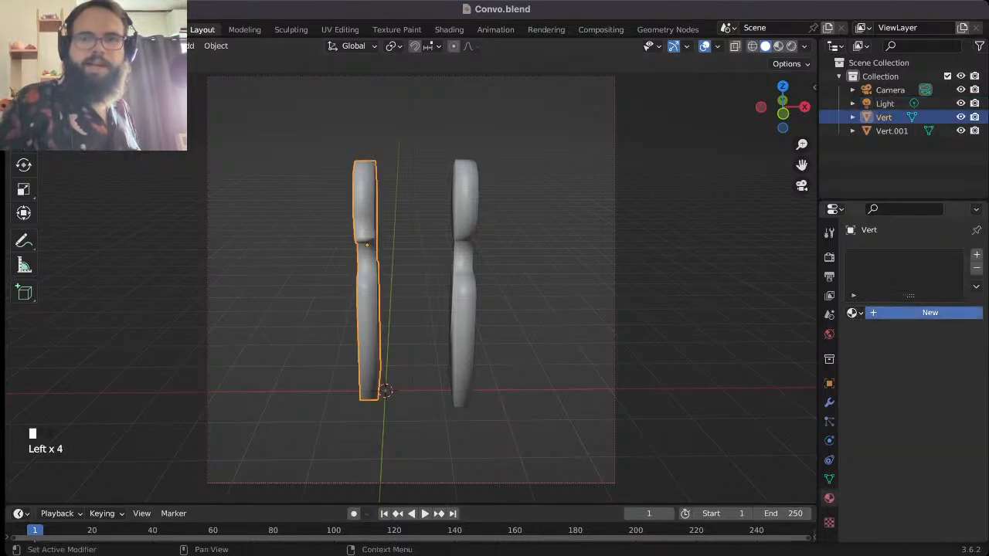
pyautogui.click(937, 458)
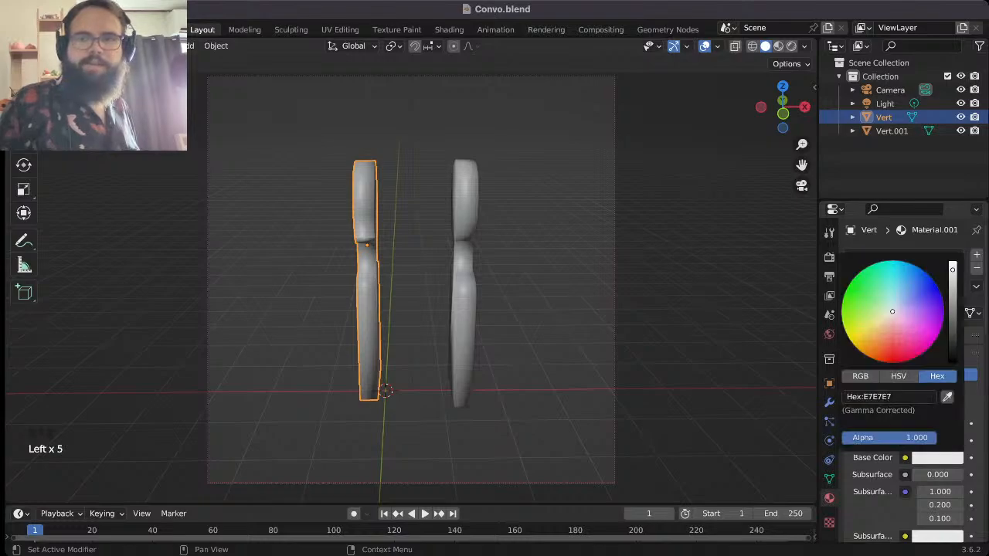
pyautogui.moveTo(953, 270); pyautogui.dragTo(953, 361)
pyautogui.click(680, 324)
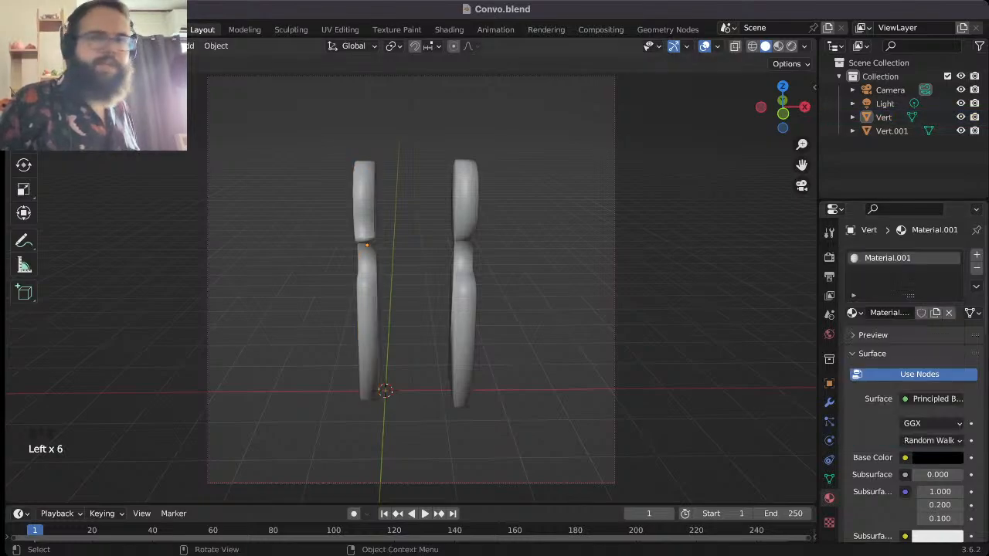
# - Give the copied figure, Vert.001, a new material with the red base colour ff0000
pyautogui.click(463, 301)
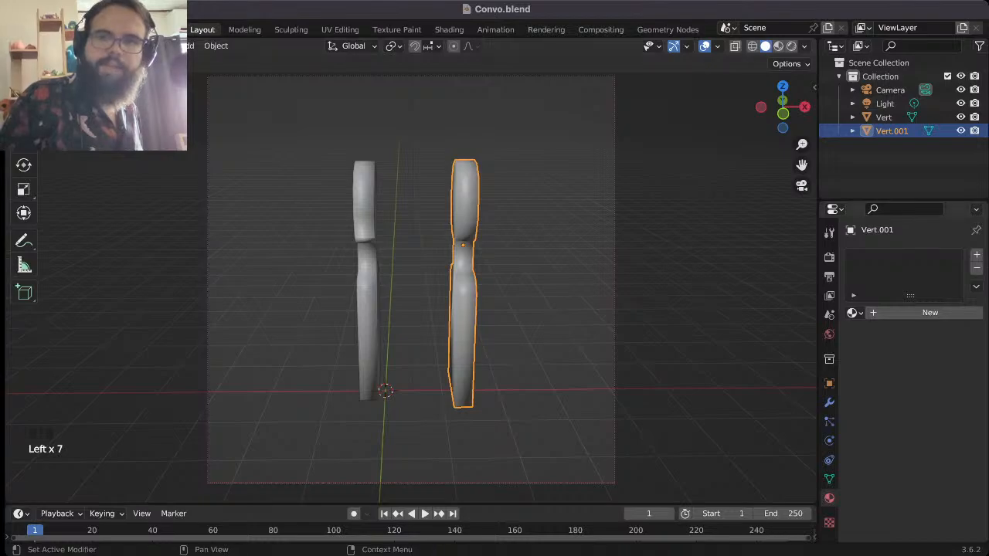
pyautogui.click(929, 312)
pyautogui.click(937, 459)
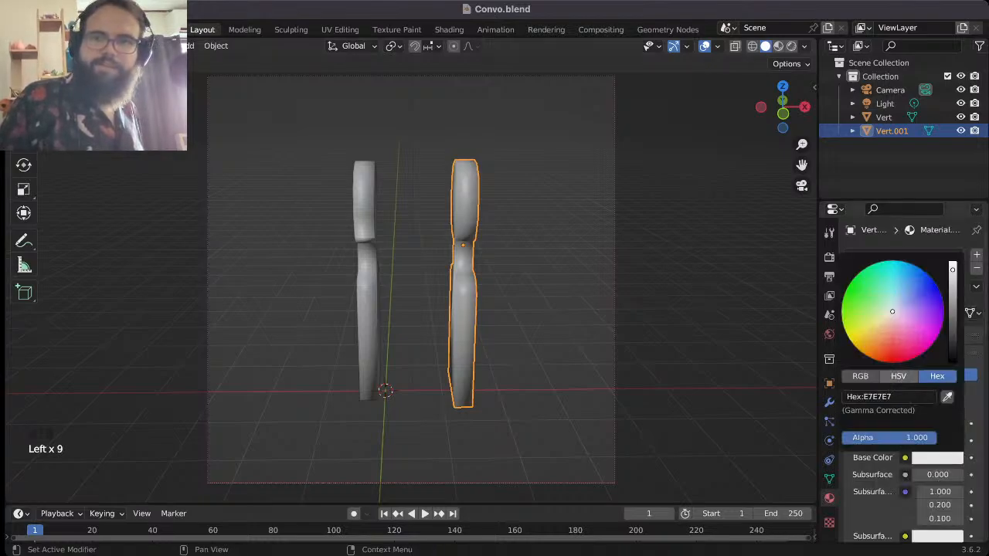
pyautogui.click(889, 397)
pyautogui.write('ff0000')
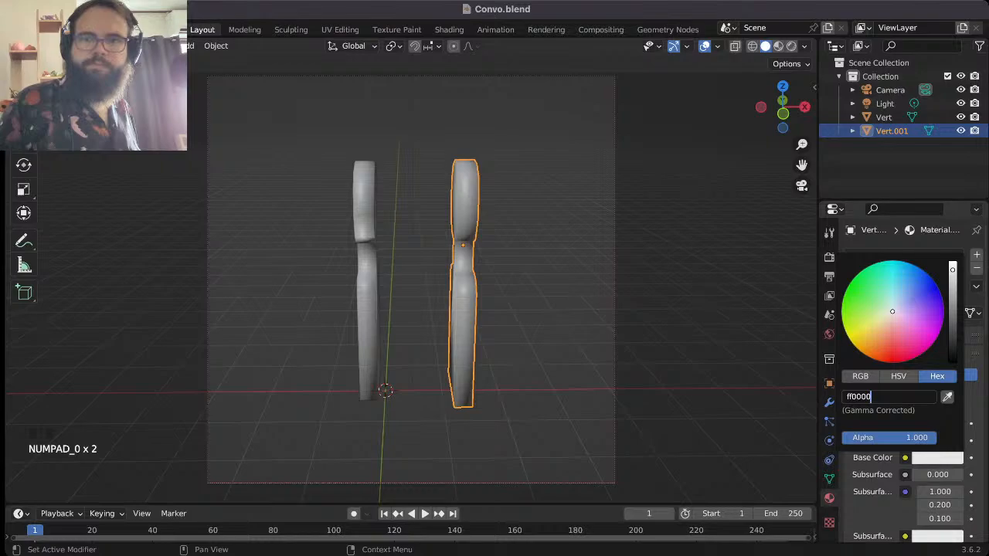
pyautogui.press('Return')
pyautogui.click(680, 333)
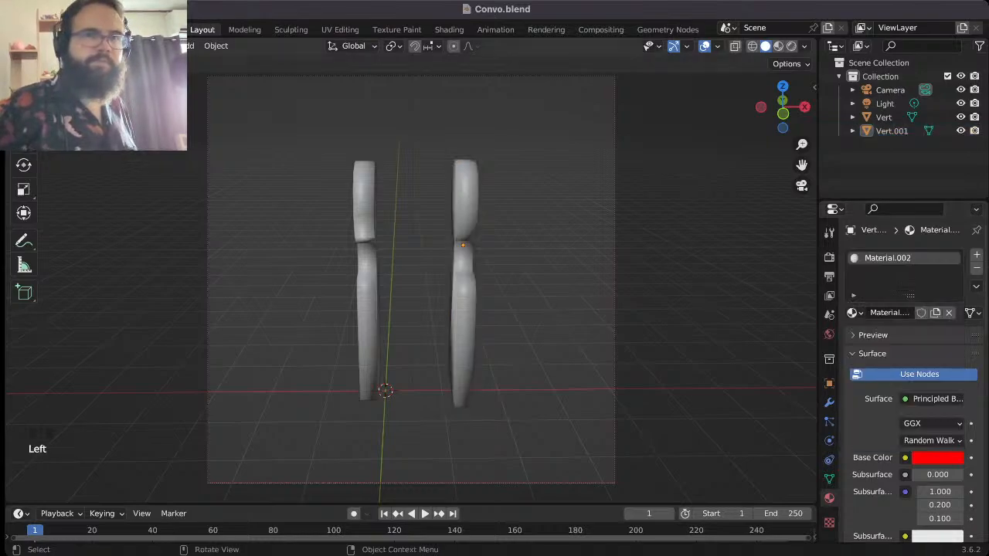
# - Render the image to check the black and red figures against the pale background, and close the render
pyautogui.click(95, 29)
pyautogui.click(116, 44)
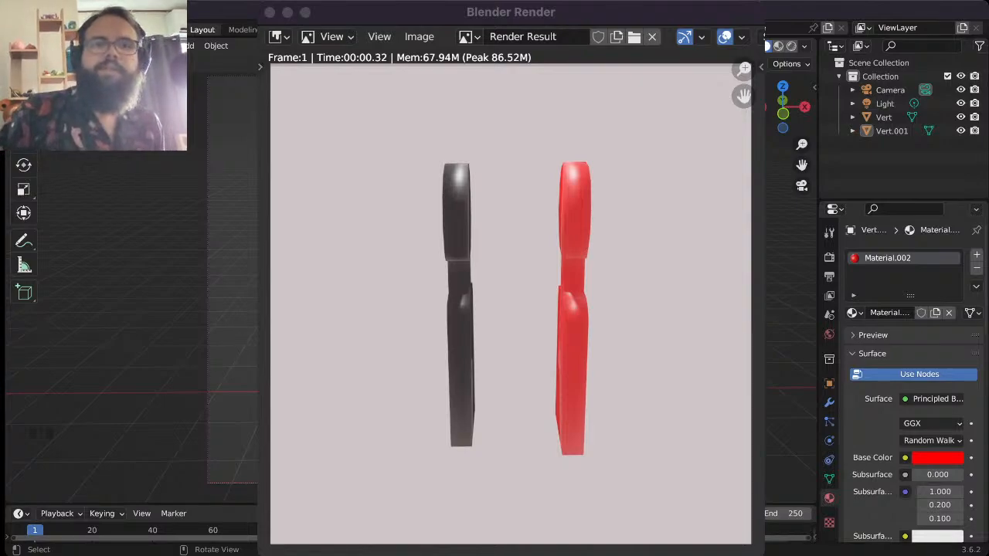
pyautogui.press('Escape')
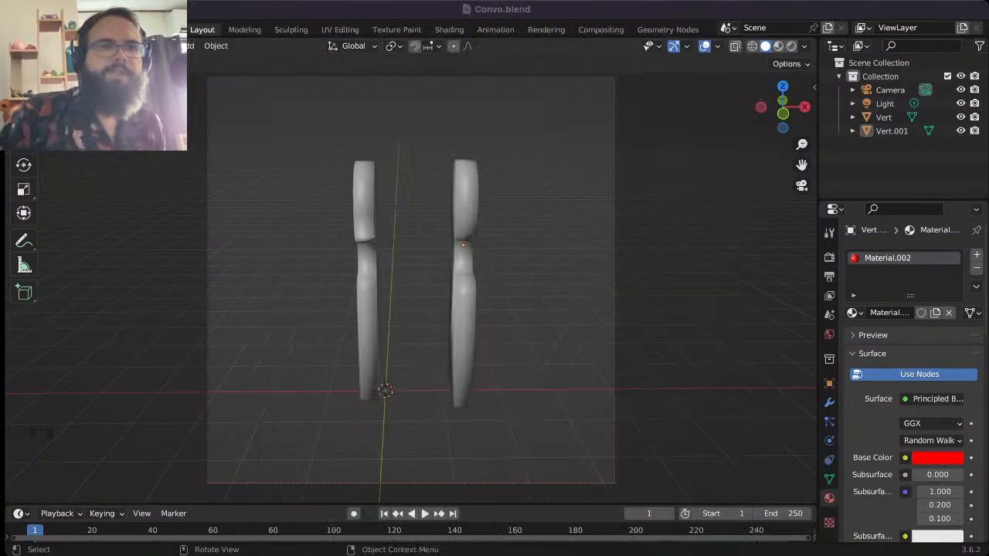
pyautogui.press('Left')
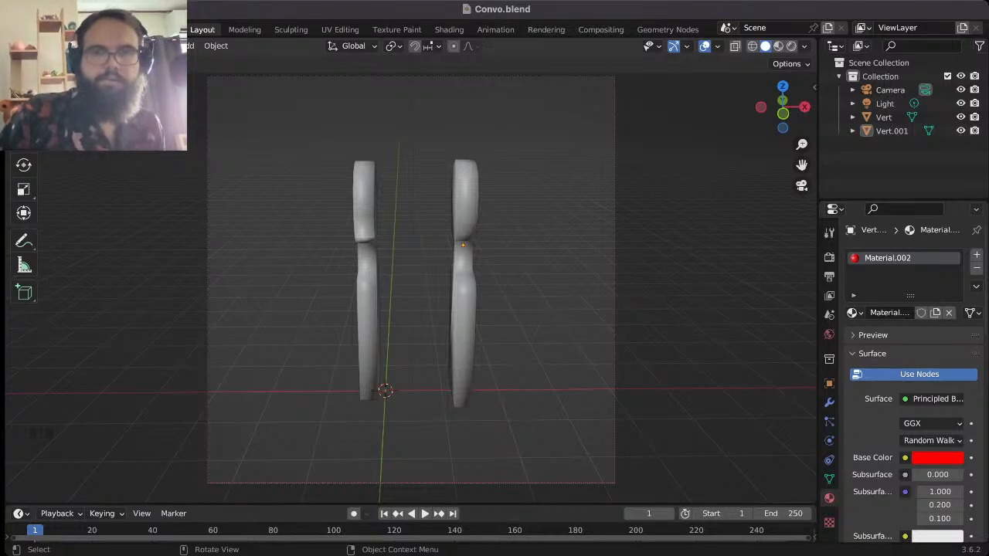
pyautogui.press('Left')
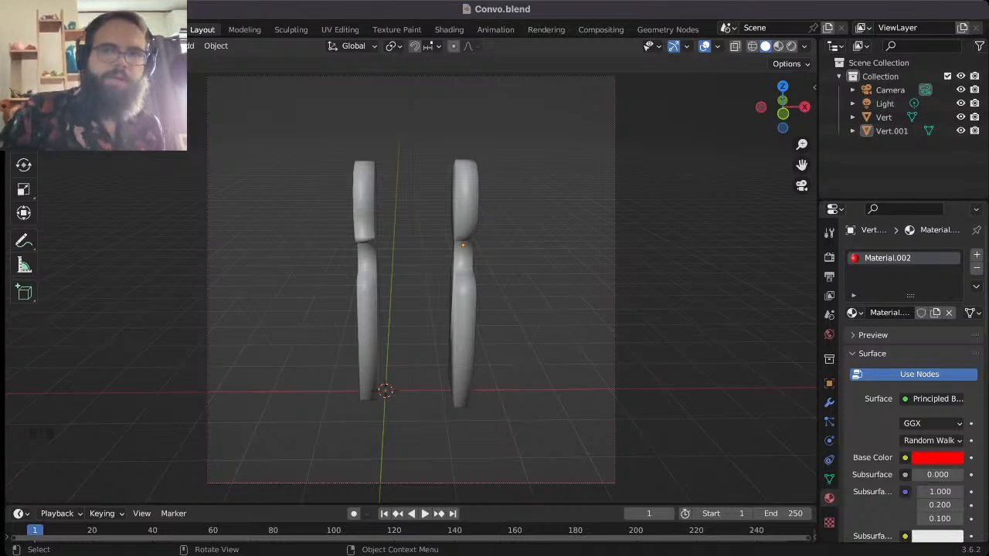
pyautogui.moveTo(464, 309); pyautogui.dragTo(545, 313, button='middle')
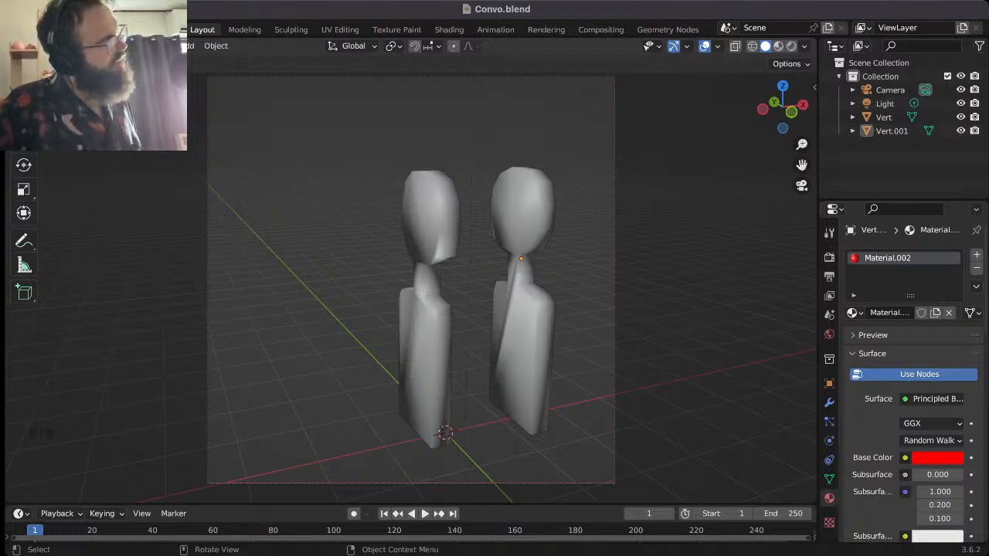
pyautogui.press('Left')
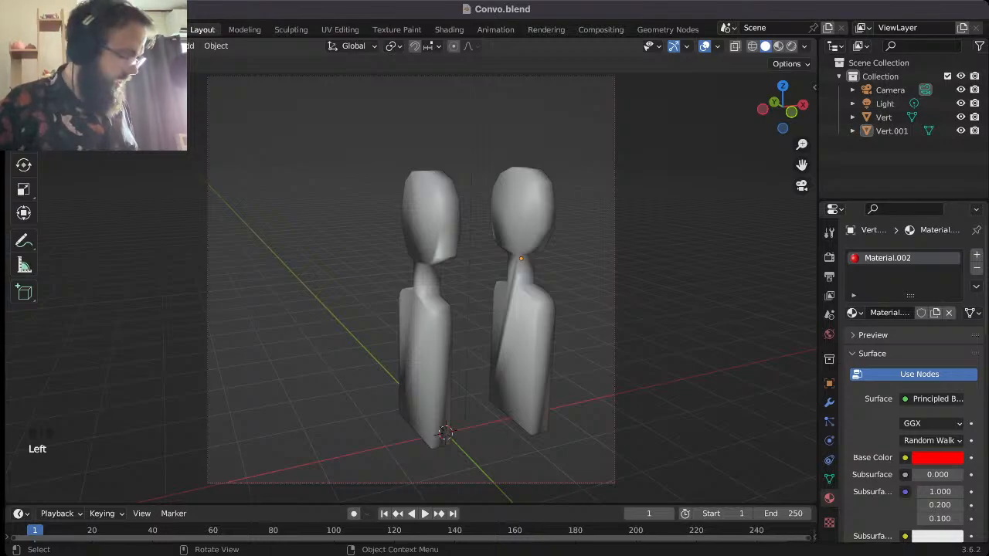
pyautogui.hotkey('shift', 'a')
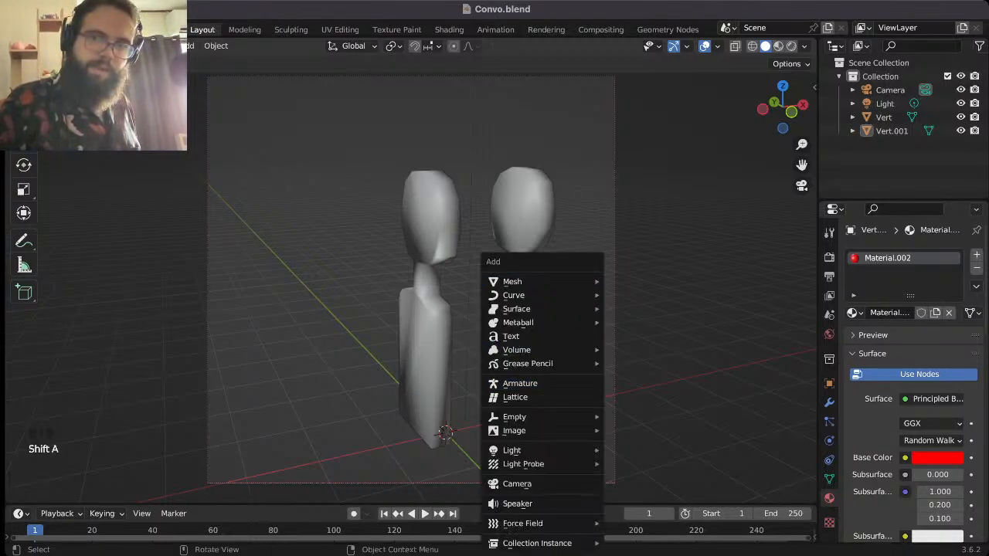
pyautogui.moveTo(541, 281)
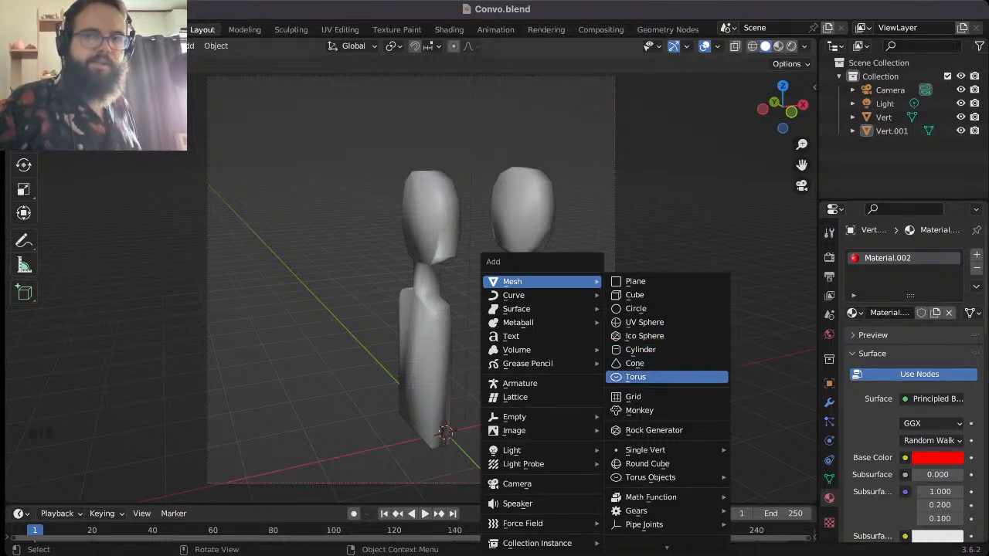
pyautogui.press('Escape')
pyautogui.press('Escape')
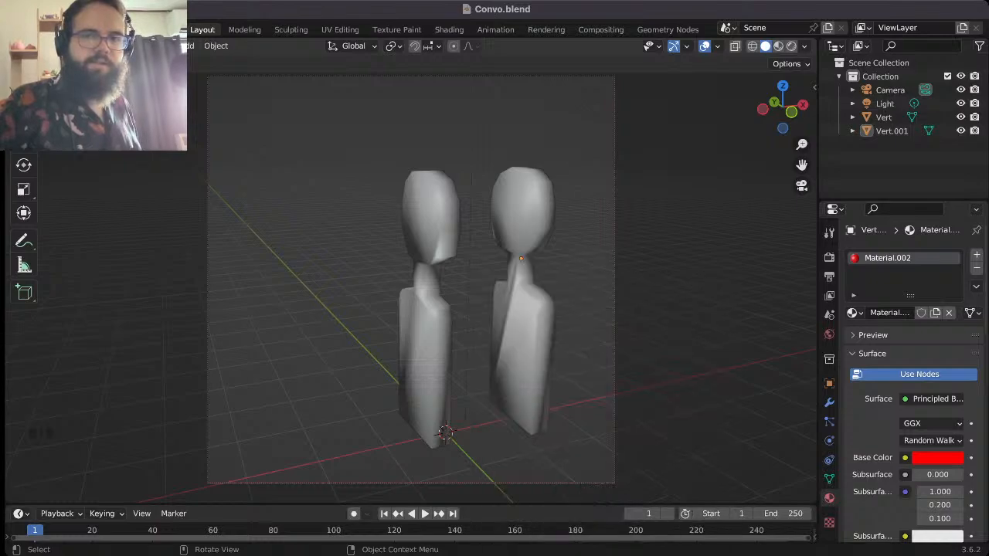
# - Add a cylinder mesh to the scene and move it up to the height of the figures' heads
pyautogui.keyDown('shift'); pyautogui.moveTo(433, 309); pyautogui.dragTo(355, 307, button='middle'); pyautogui.keyUp('shift')
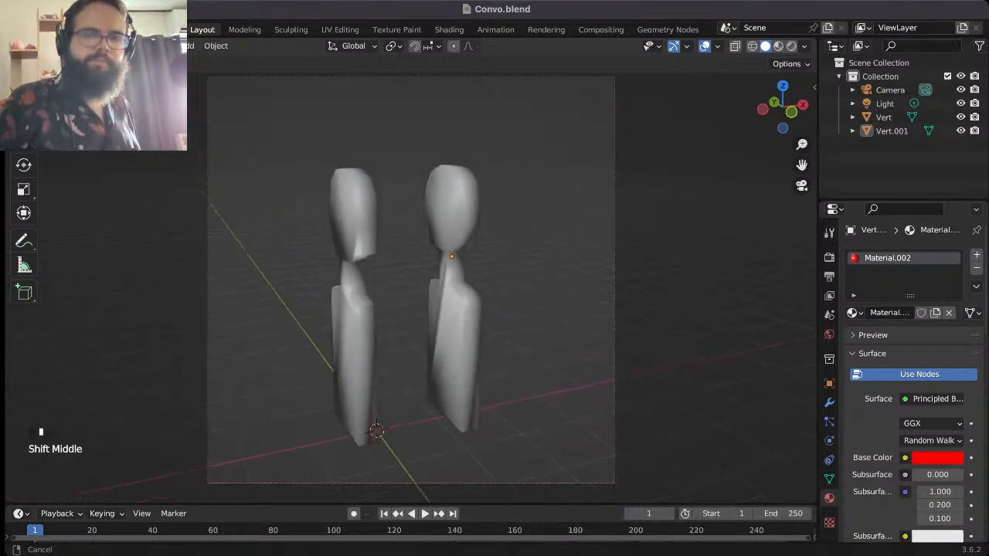
pyautogui.click(376, 430)
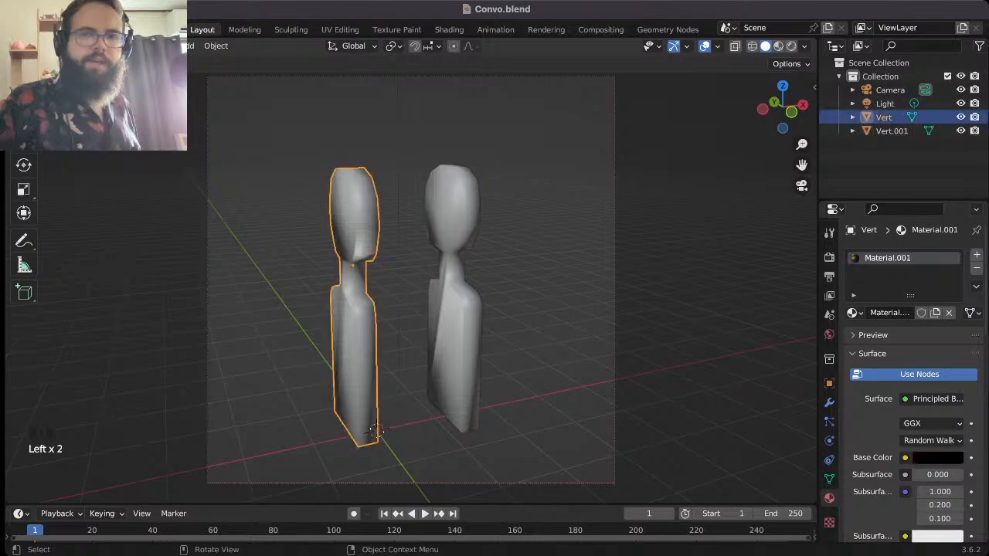
pyautogui.hotkey('shift', 'a')
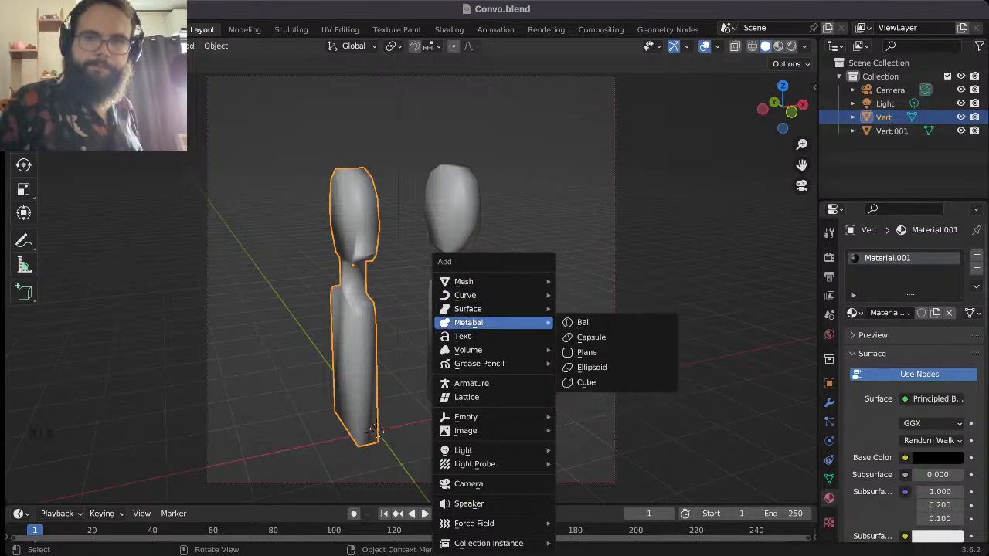
pyautogui.moveTo(463, 282)
pyautogui.click(592, 349)
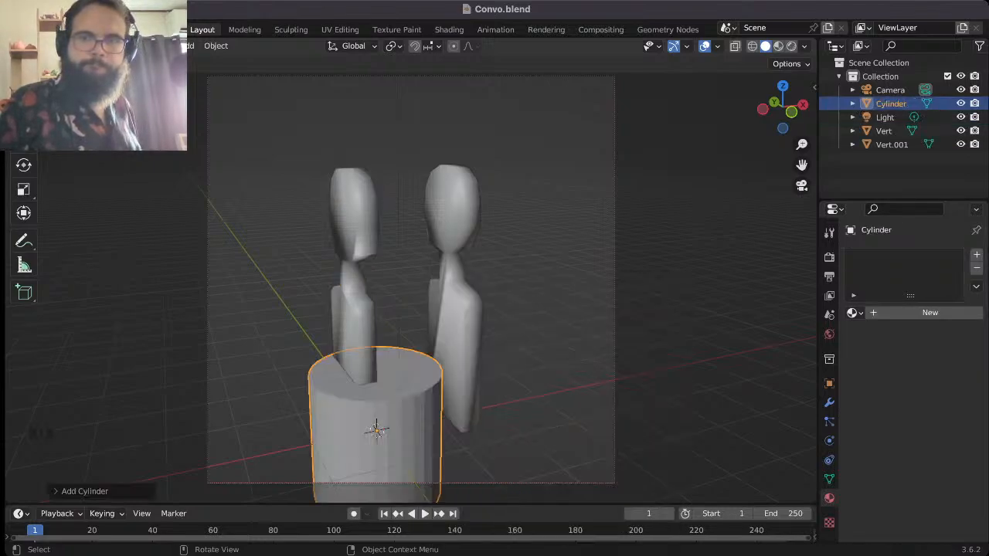
pyautogui.press('g')
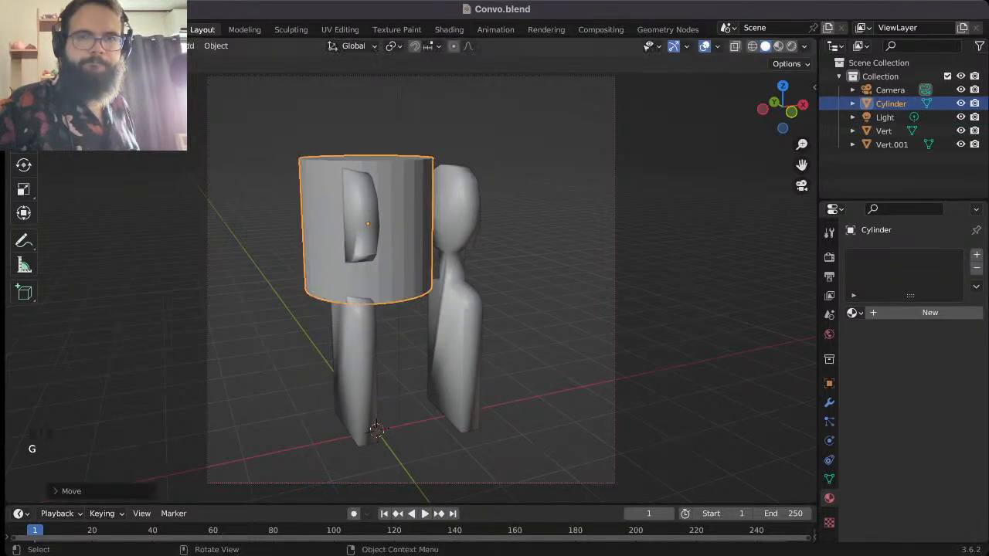
# - In front view, rotate the cylinder by 90° so that it lies horizontally
pyautogui.press('KP_1')
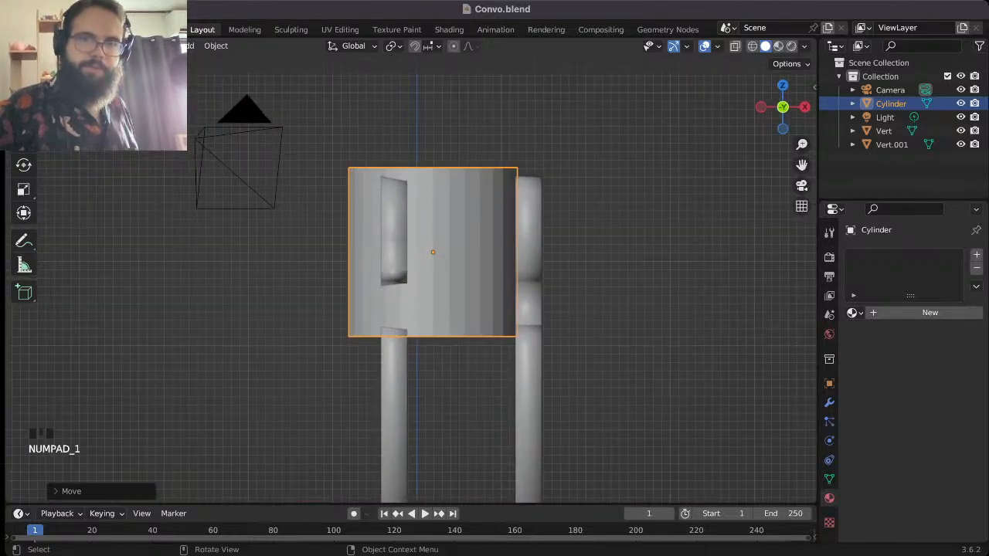
pyautogui.write('r90')
pyautogui.press('Return')
# - Scale the cylinder down, stretch it along X into a thin rod, and move it through the left figure's head
pyautogui.press('s')
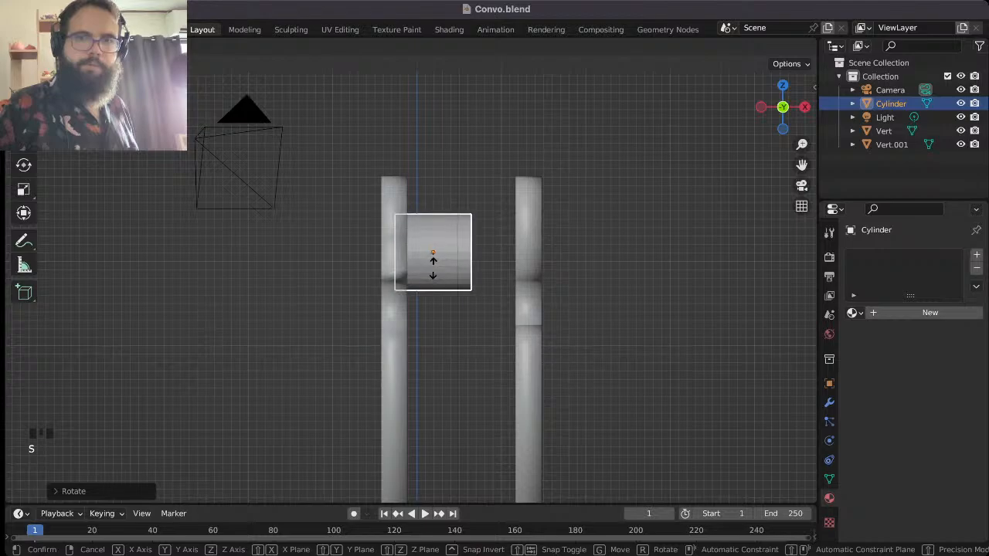
pyautogui.click(435, 257)
pyautogui.press('s')
pyautogui.press('x')
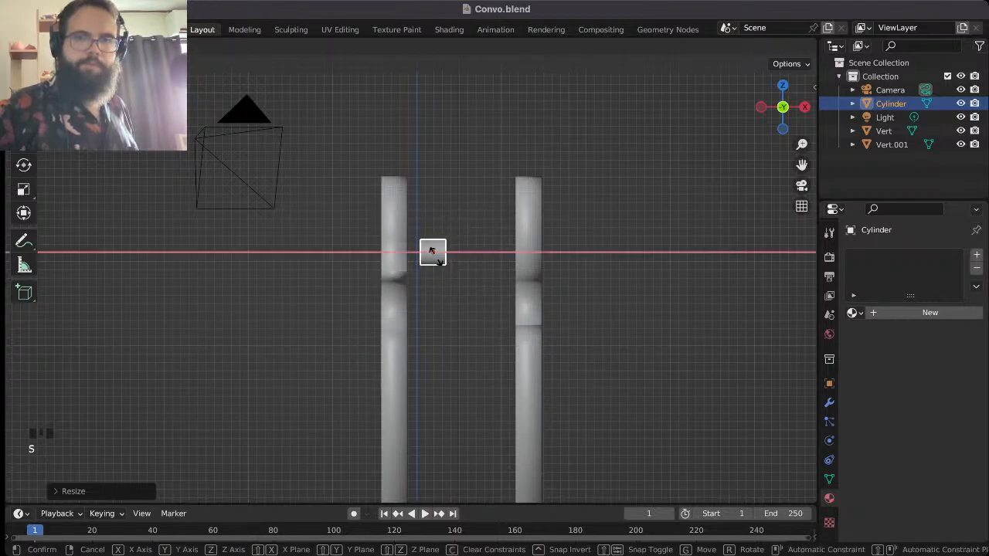
pyautogui.click(457, 261)
pyautogui.press('g')
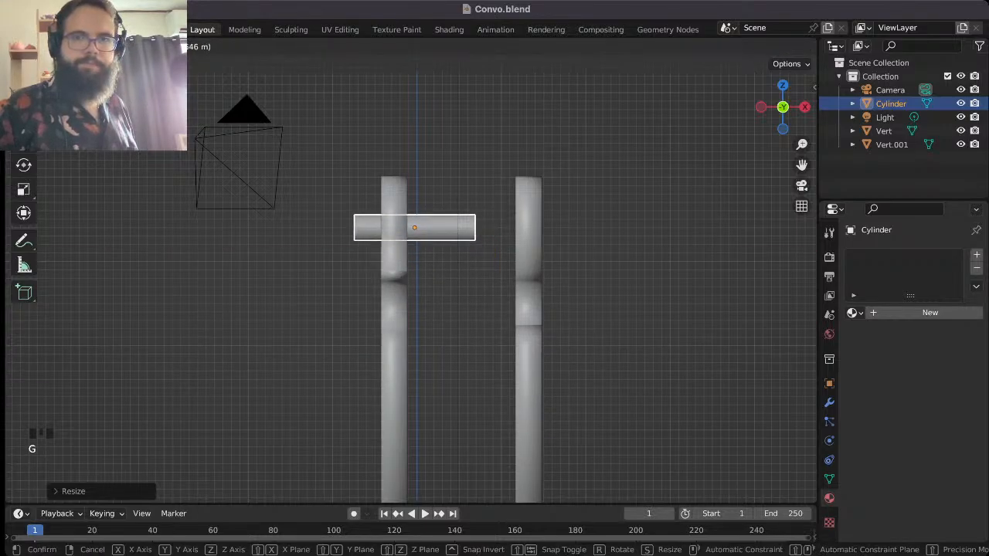
pyautogui.click(441, 234)
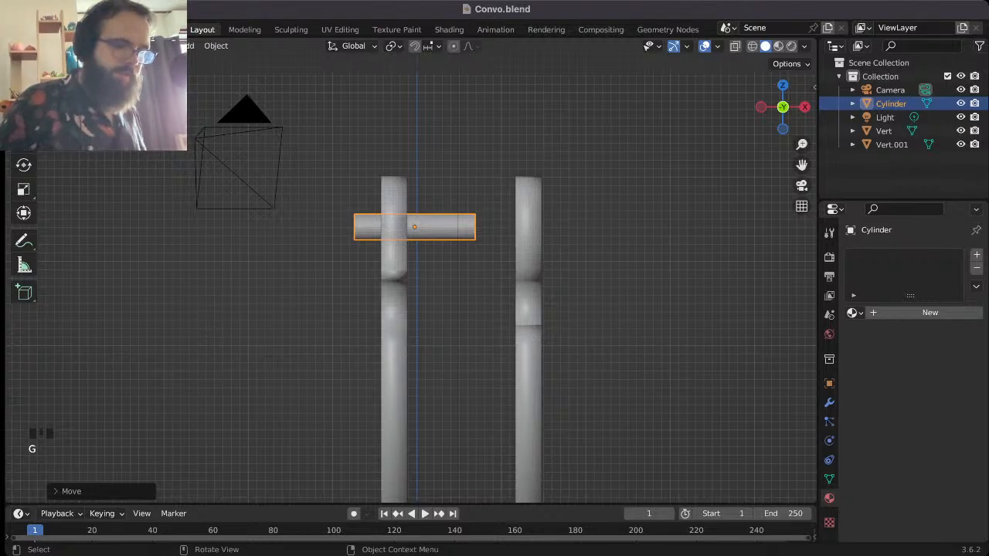
# - In side view, hide Vert.001 and move the cylinder to the left eye position on the remaining figure's head
pyautogui.press('KP_3')
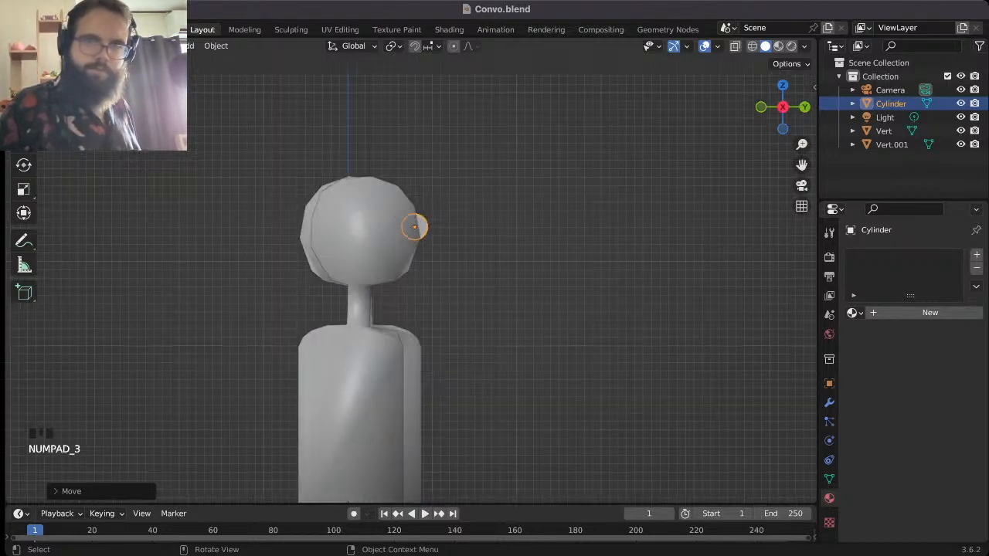
pyautogui.click(380, 233)
pyautogui.press('h')
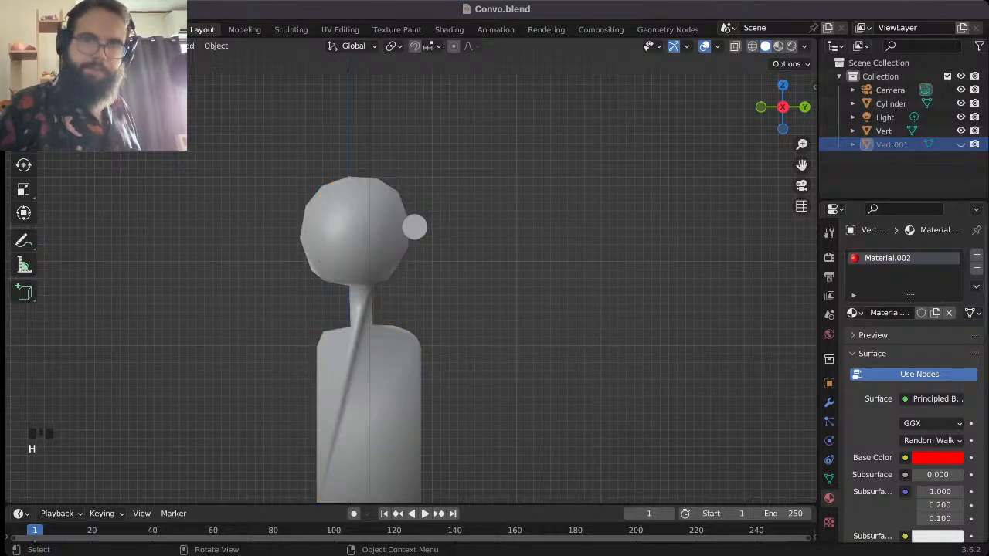
pyautogui.click(413, 226)
pyautogui.click(413, 225)
pyautogui.press('g')
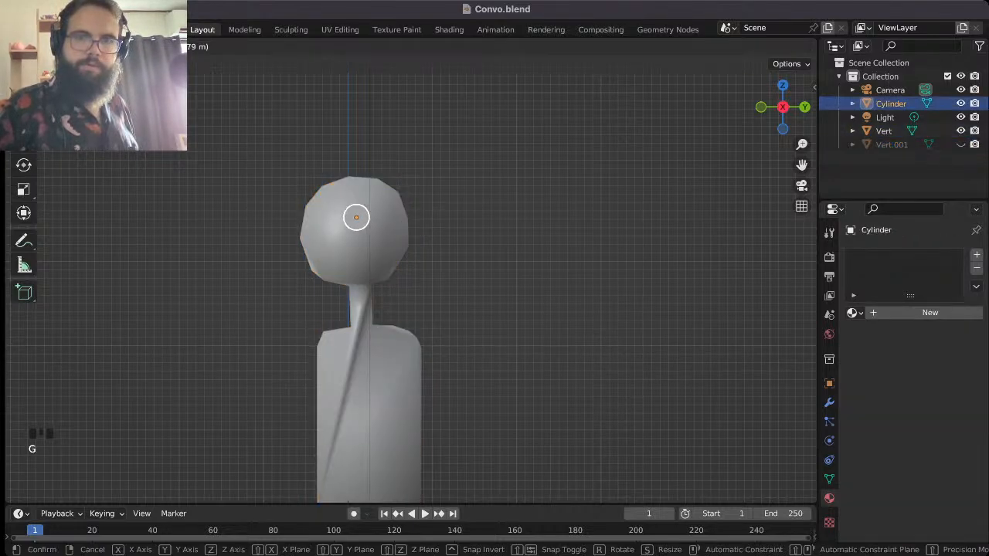
pyautogui.click(332, 221)
# - Scale the cylinder along Z and narrow its profile into an upright oval for the eye
pyautogui.press('s')
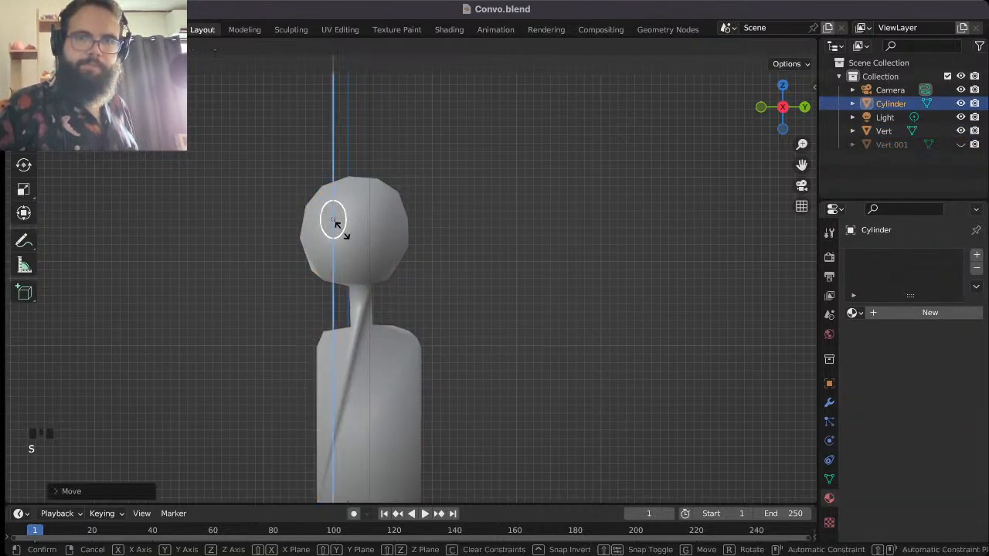
pyautogui.click(338, 227)
pyautogui.press('s')
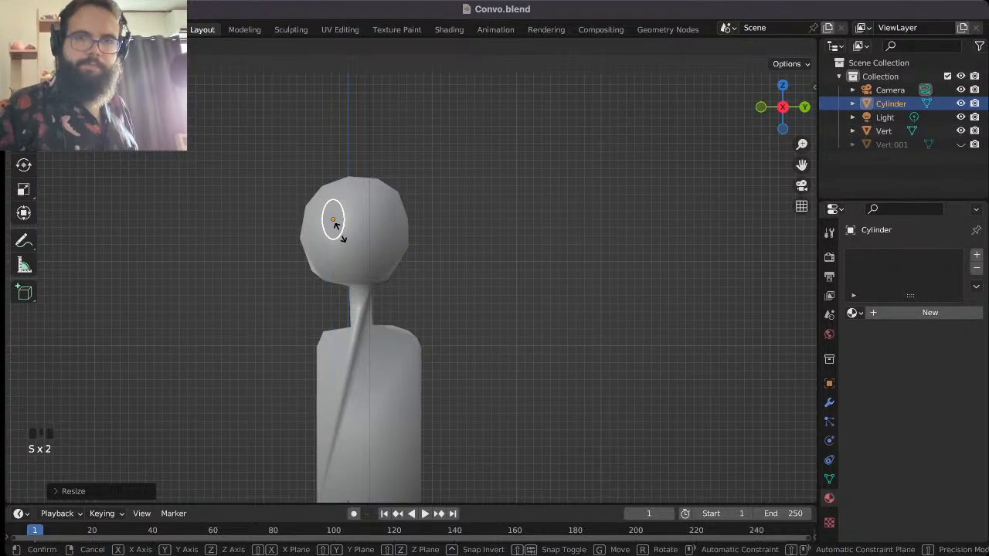
pyautogui.click(334, 223)
pyautogui.press('KP_1')
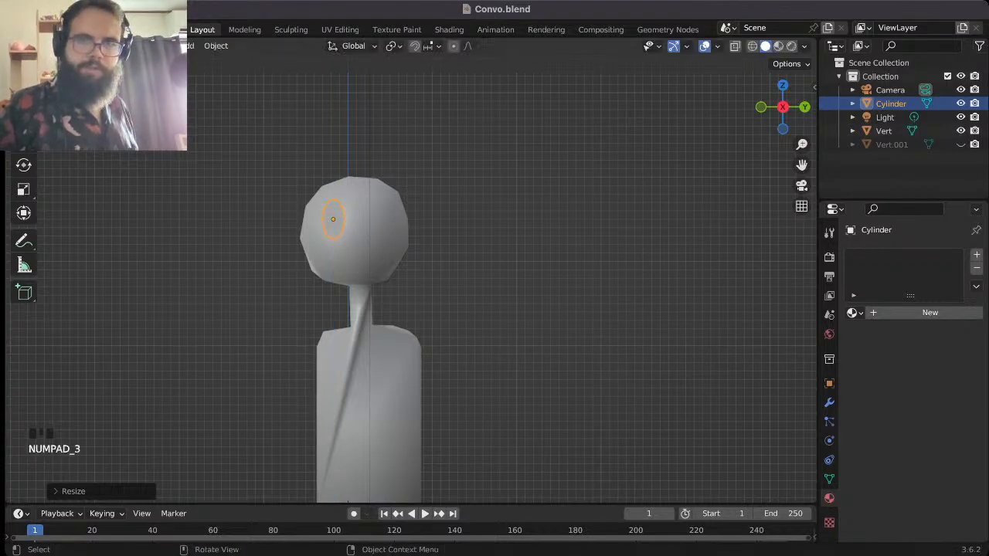
pyautogui.press('KP_3')
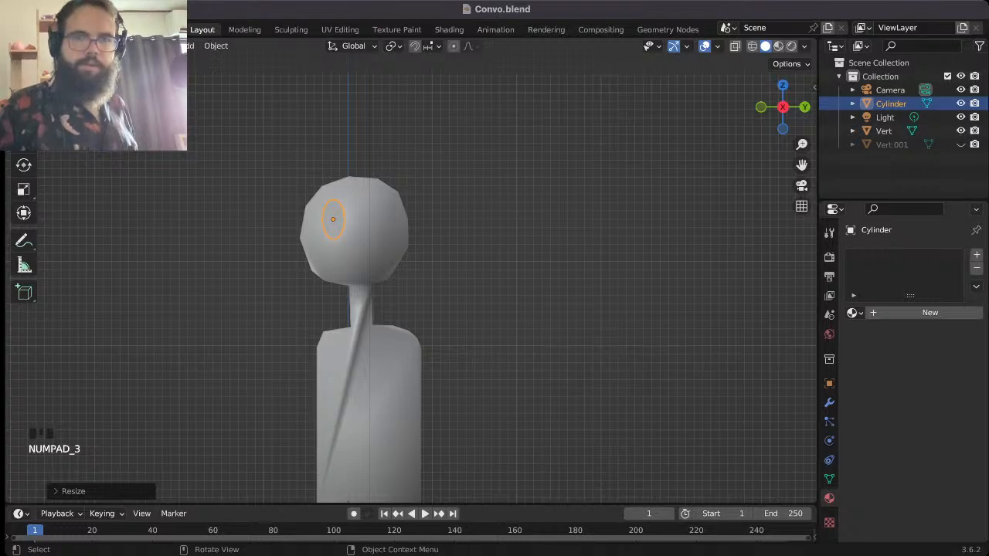
# - Apply Shade Smooth to the oval cylinder
pyautogui.click(216, 46)
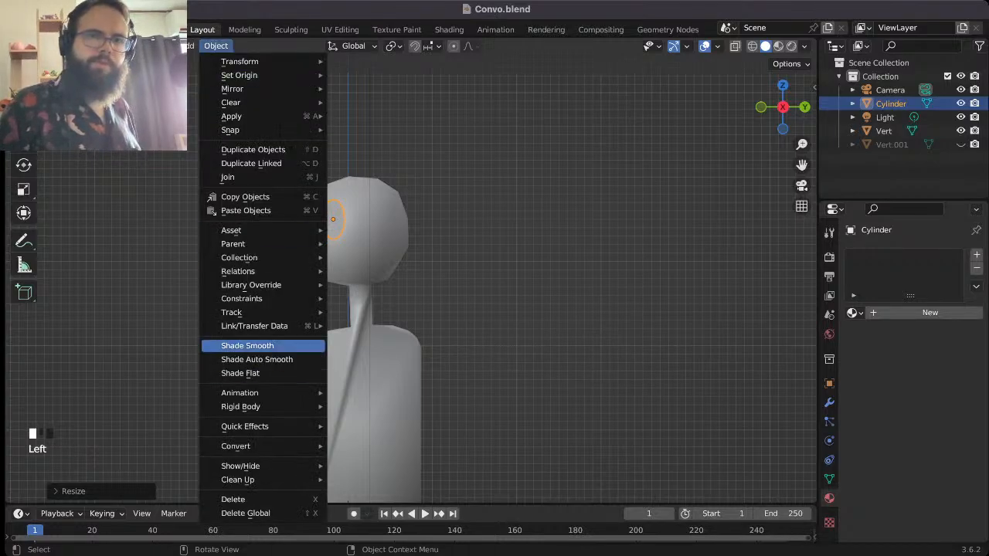
pyautogui.click(231, 346)
pyautogui.click(231, 346)
pyautogui.click(333, 220)
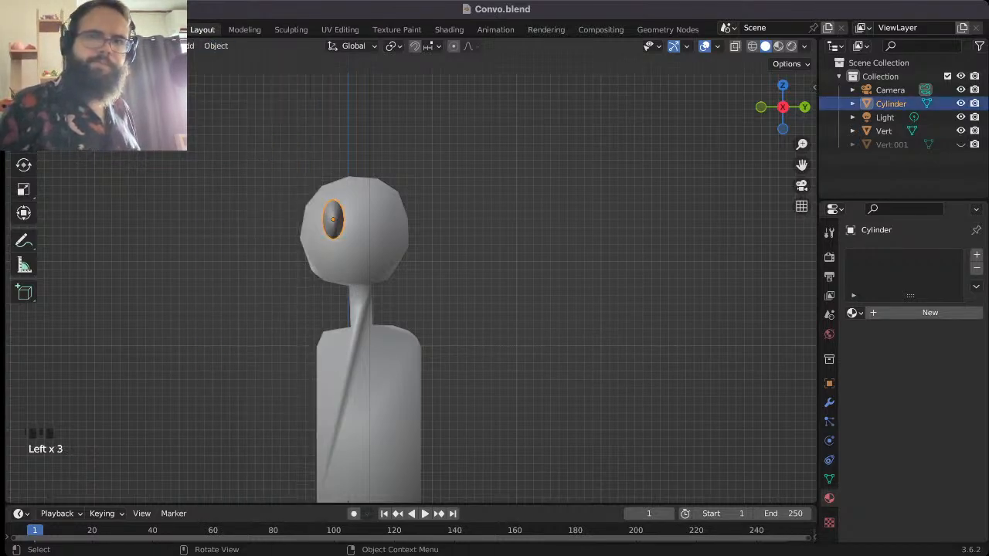
# - Add a Boolean modifier set to Difference to Vert, with Cylinder as the cutting object
pyautogui.click(374, 236)
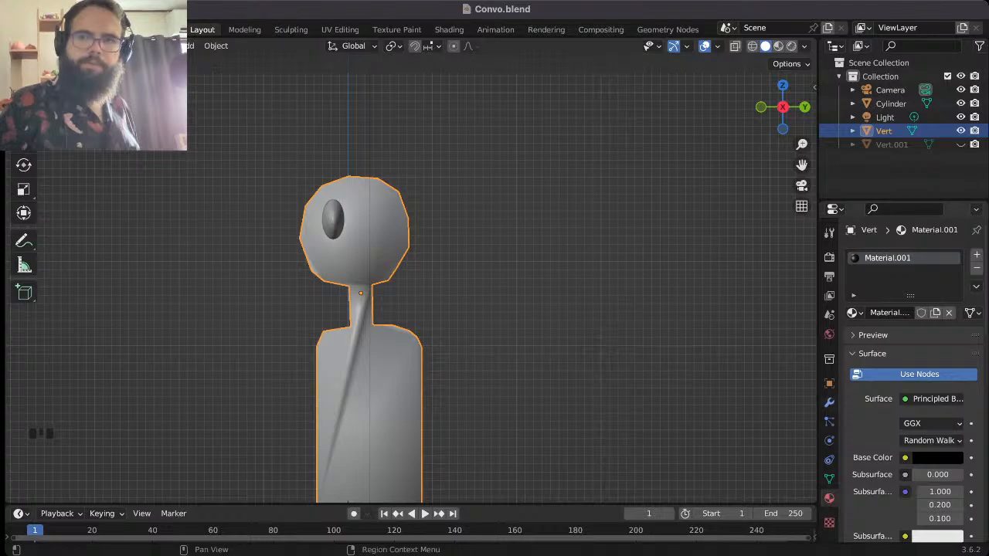
pyautogui.click(829, 402)
pyautogui.click(872, 254)
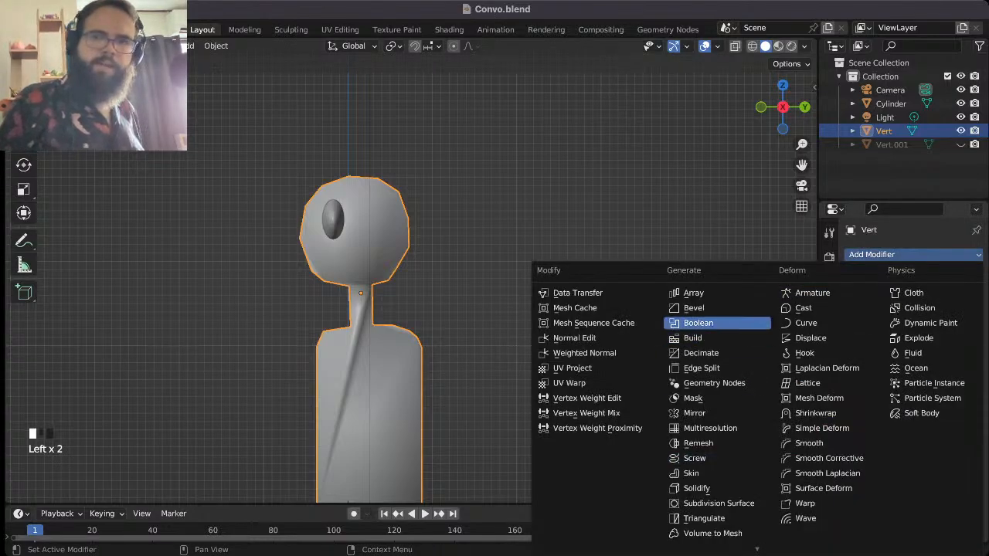
pyautogui.click(699, 323)
pyautogui.click(956, 332)
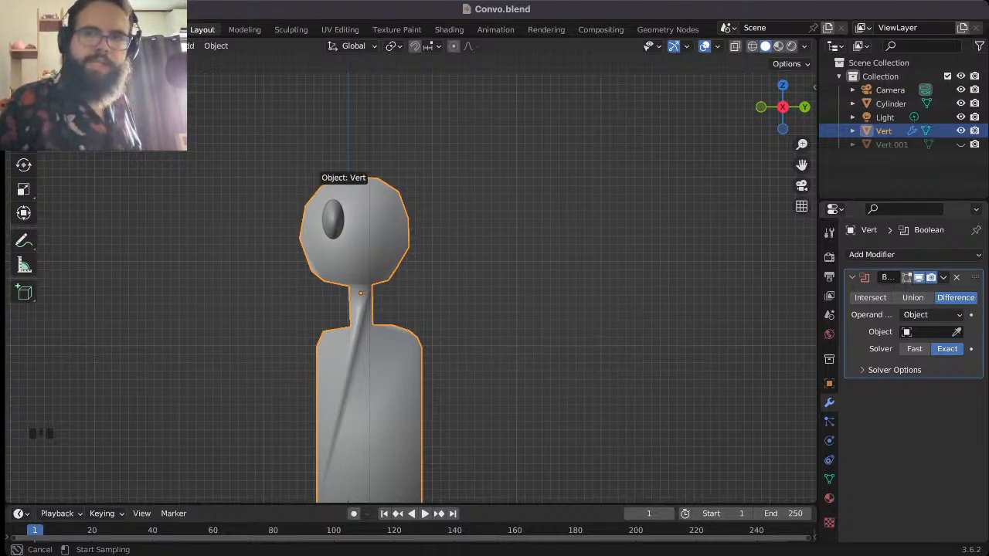
pyautogui.click(334, 218)
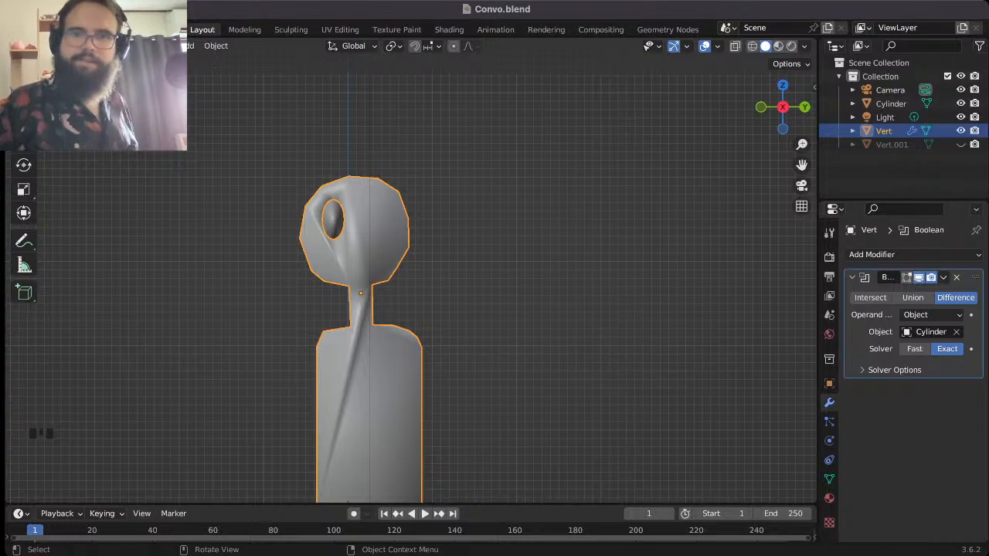
pyautogui.click(944, 277)
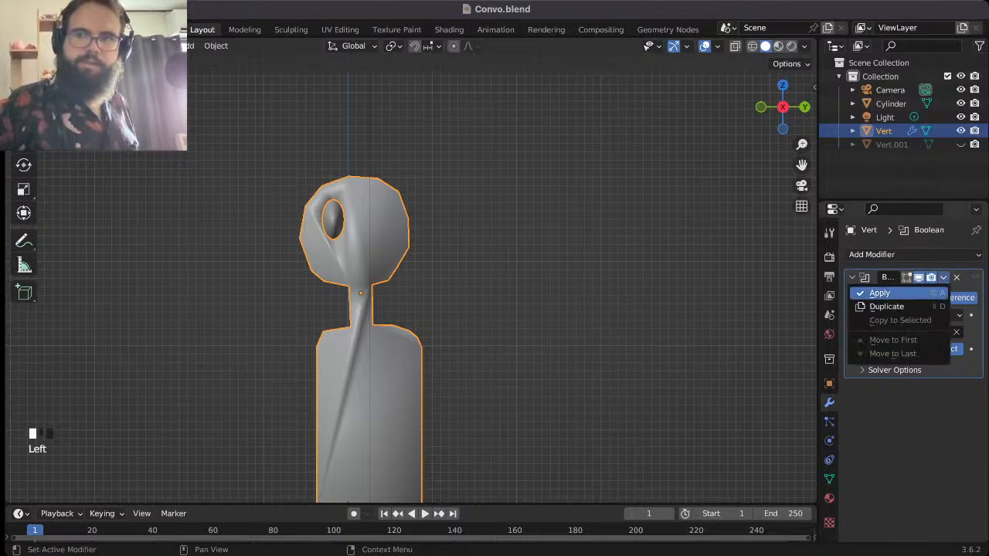
pyautogui.click(887, 306)
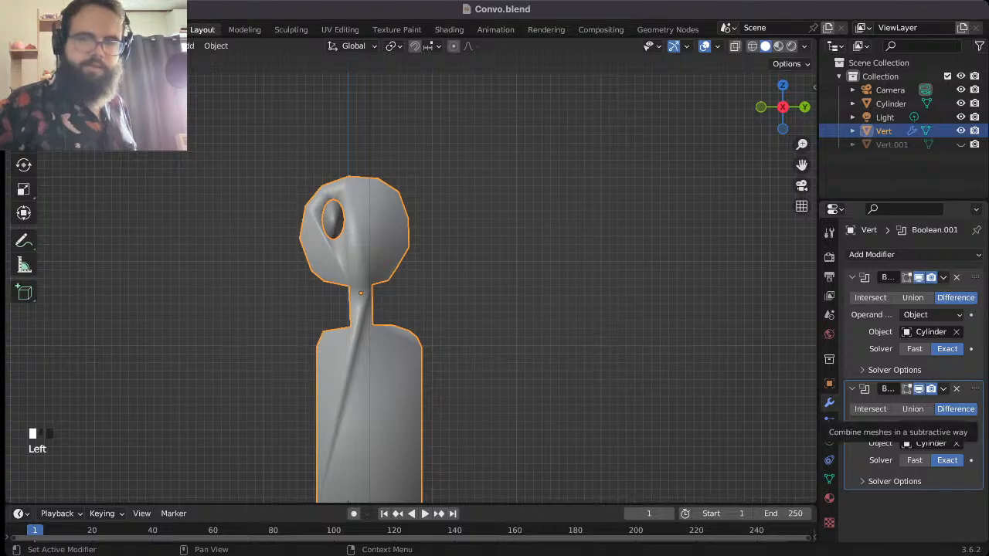
pyautogui.click(956, 389)
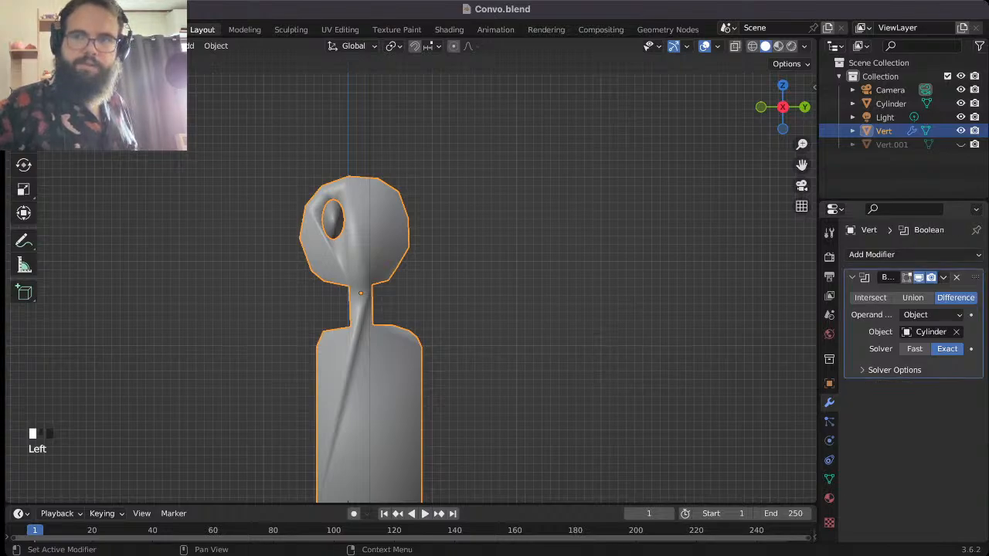
# - Apply the Boolean modifier on Vert to make the first eye hole permanent, and deselect the figure
pyautogui.click(944, 276)
pyautogui.click(873, 291)
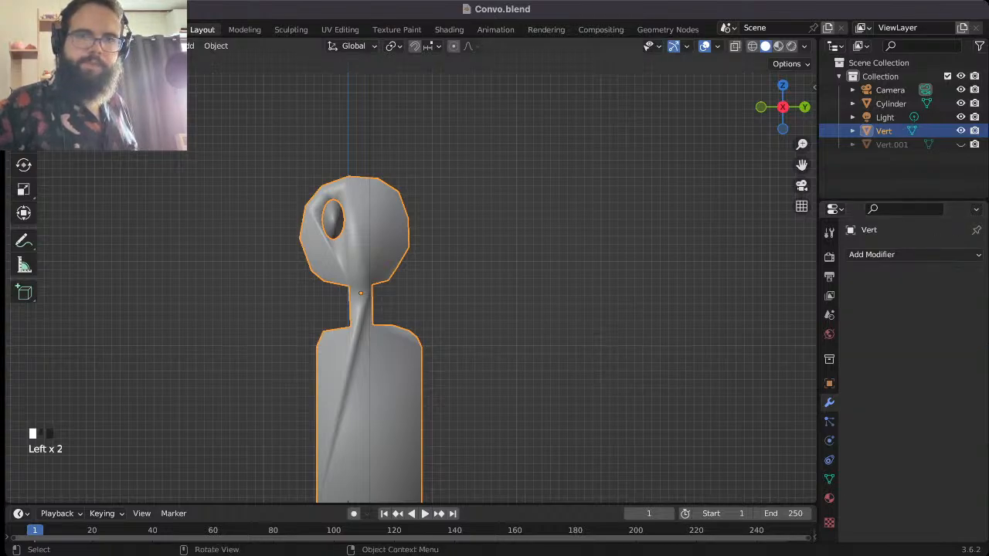
pyautogui.click(495, 255)
# - Move the cylinder along Y to the second eye position on the other side of the head
pyautogui.click(333, 220)
pyautogui.press('g')
pyautogui.press('y')
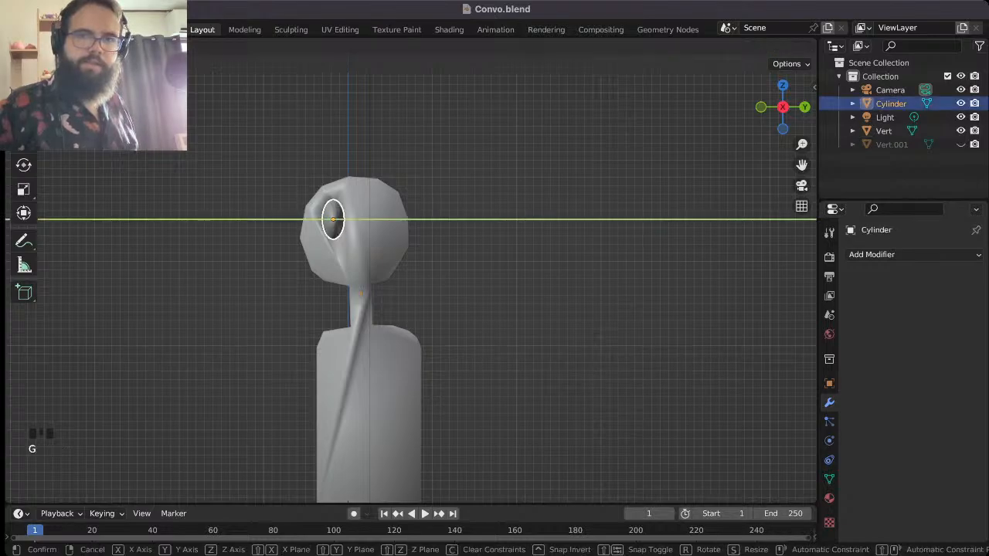
pyautogui.click(381, 220)
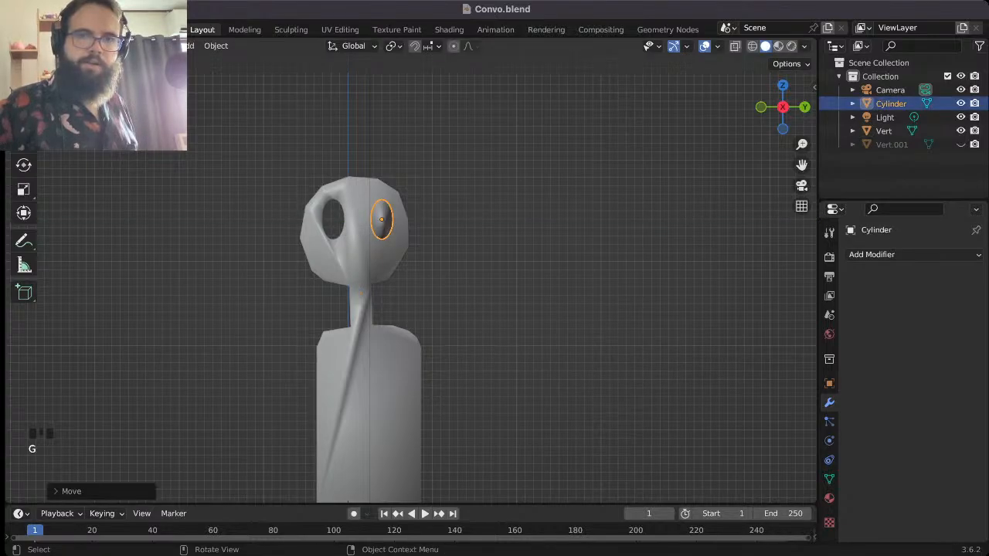
# - Cut the second eye hole in Vert by adding and applying a Boolean Difference modifier that uses Cylinder
pyautogui.click(382, 220)
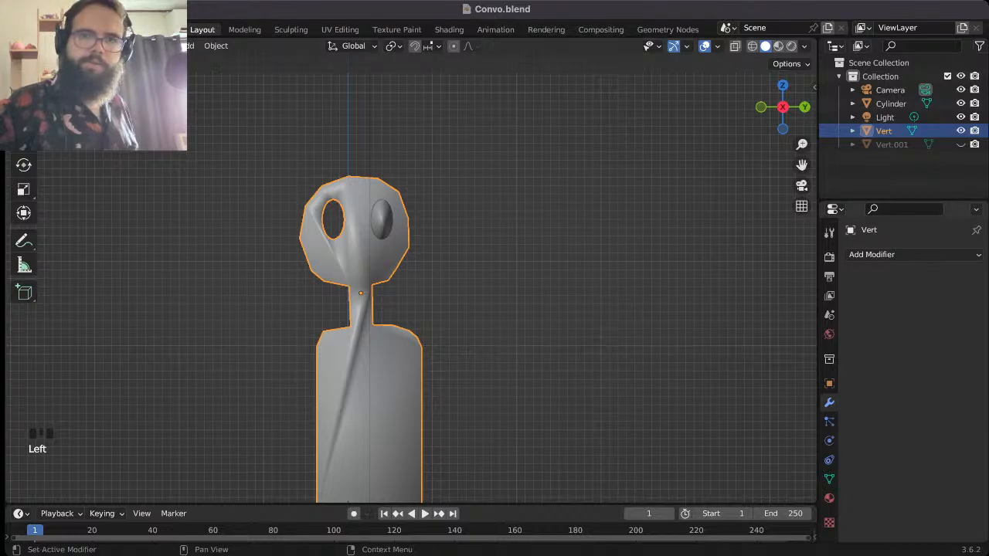
pyautogui.click(873, 254)
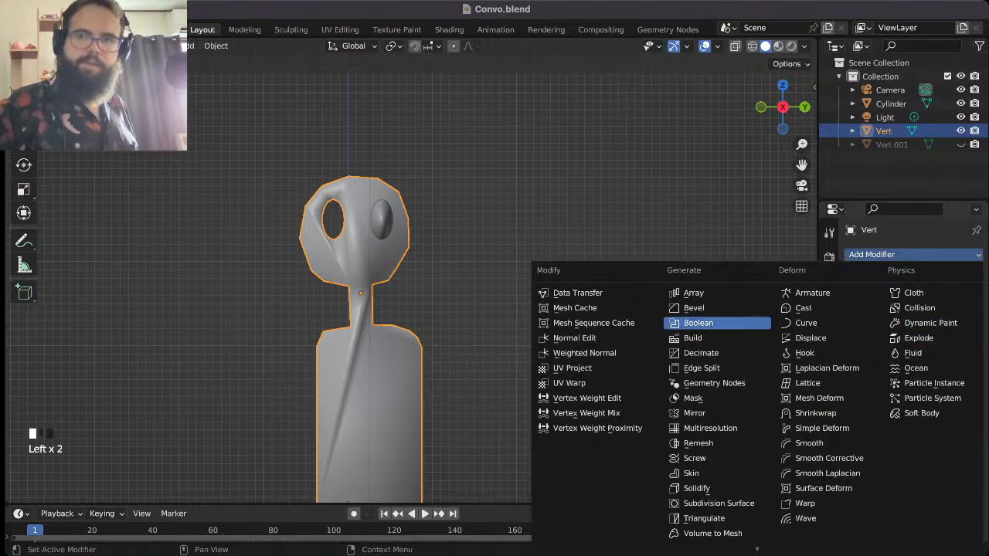
pyautogui.click(698, 323)
pyautogui.click(957, 331)
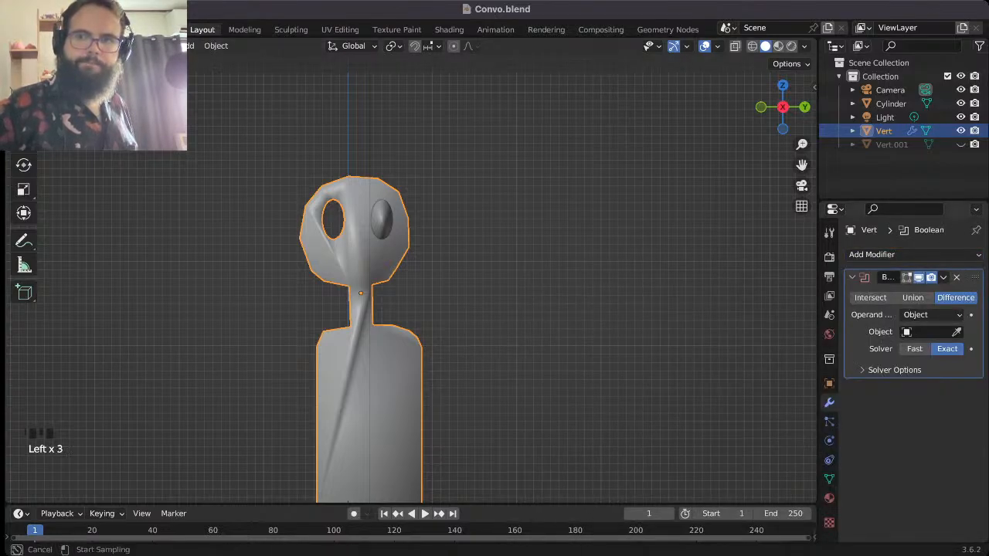
pyautogui.click(380, 205)
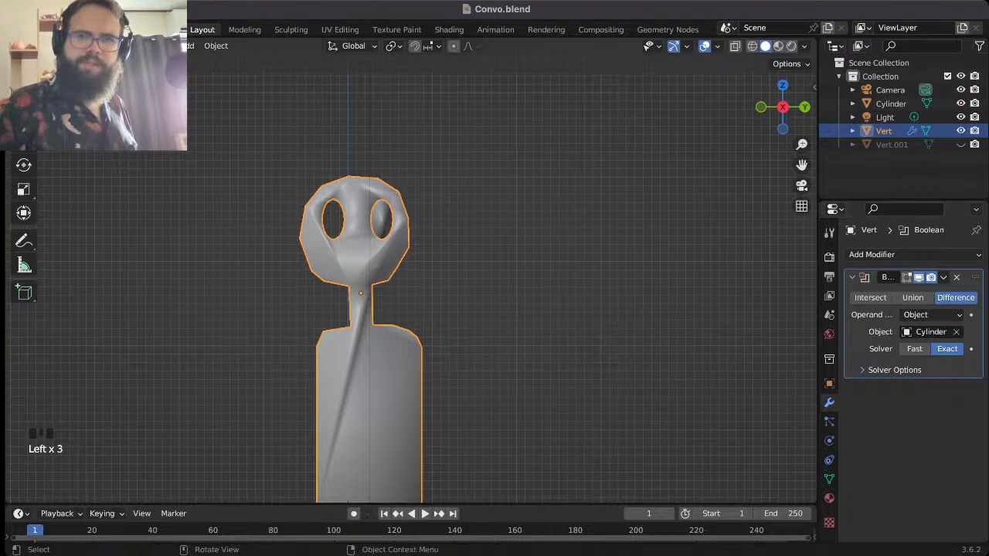
pyautogui.click(943, 277)
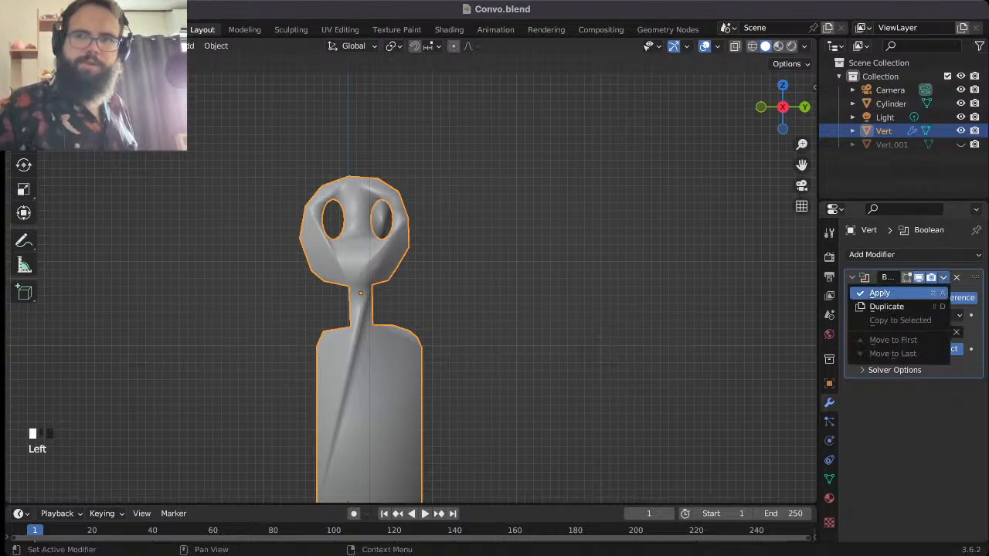
pyautogui.click(880, 293)
# - Move the cylinder to the mouth area below the eye holes and rotate it so the oval lies horizontally
pyautogui.click(380, 220)
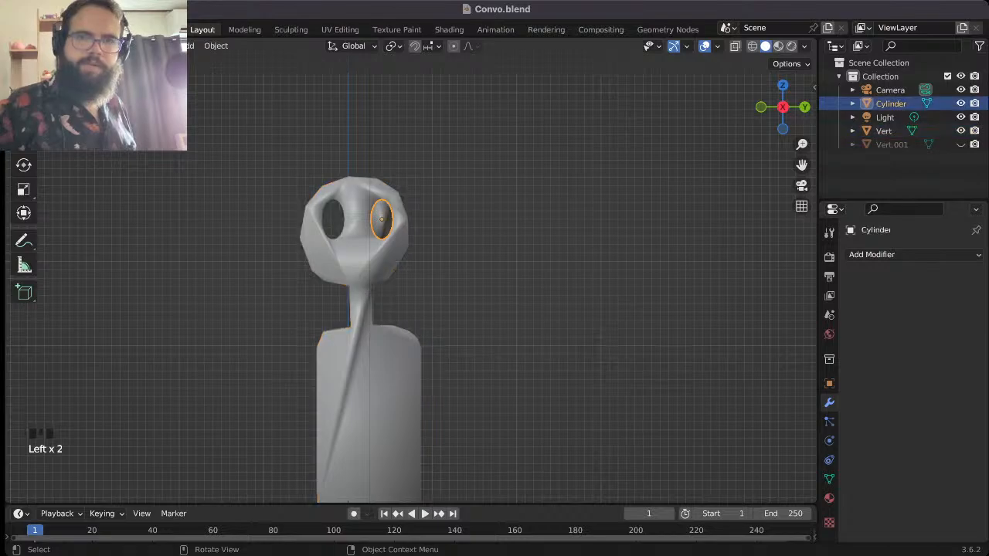
pyautogui.press('g')
pyautogui.press('Return')
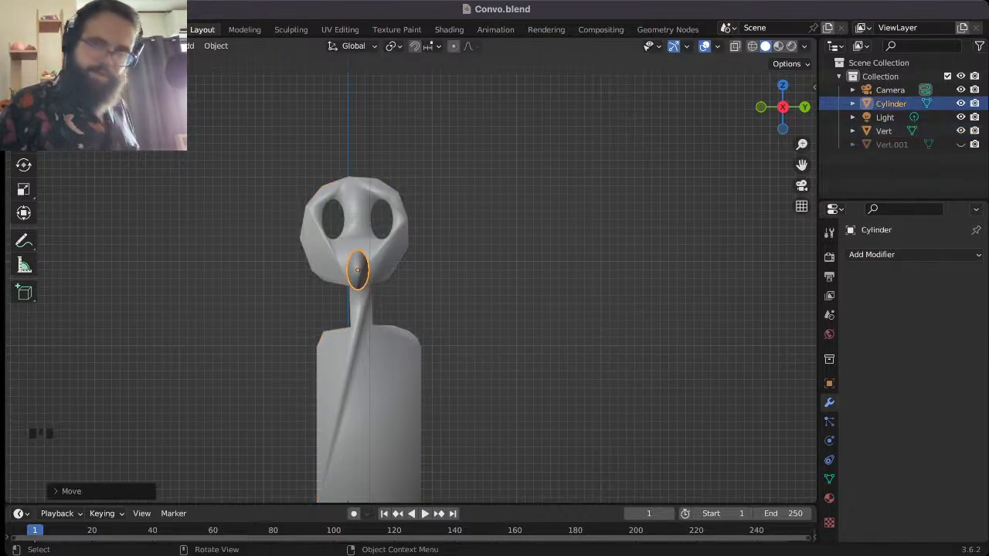
pyautogui.press('r')
pyautogui.press('Return')
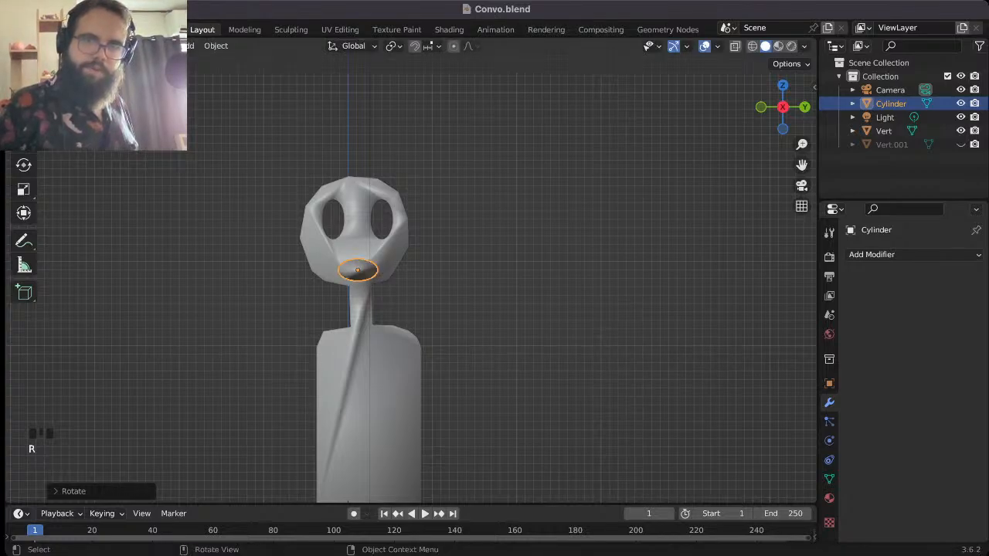
# - Stretch the cylinder along Y into a wide mouth shape and move it slightly up on the head
pyautogui.press('s')
pyautogui.press('y')
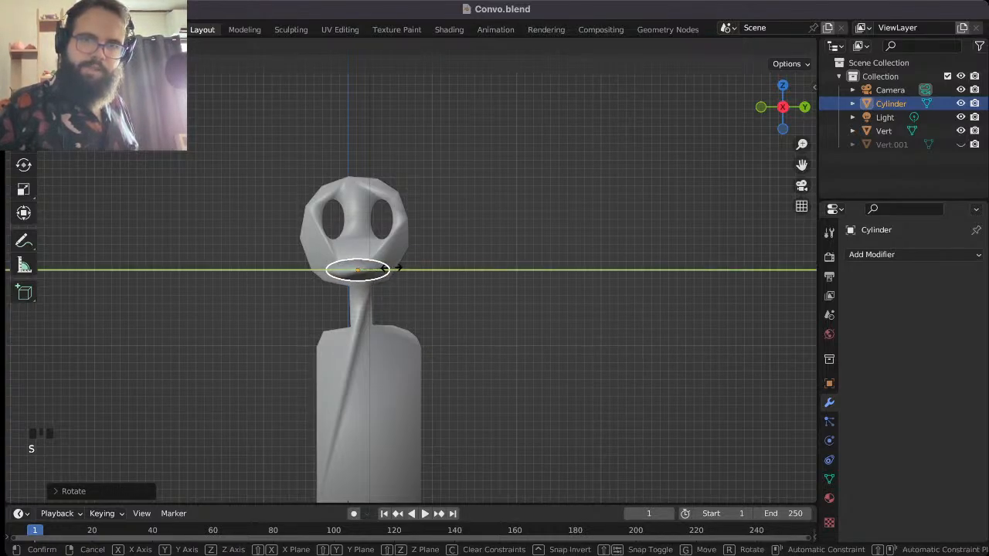
pyautogui.press('Return')
pyautogui.press('g')
pyautogui.press('Return')
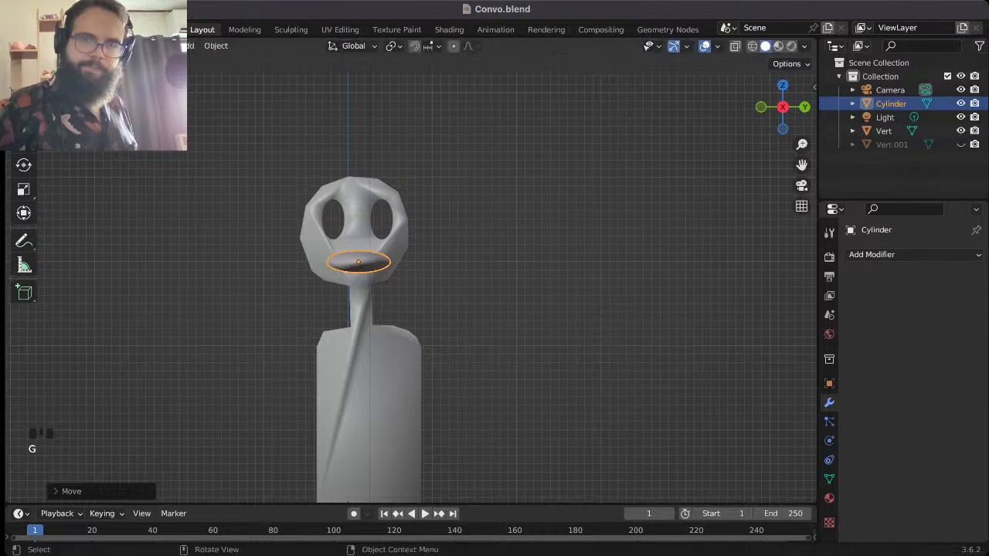
# - Add a Boolean Difference modifier to Vert that uses Cylinder as the cutting object for the mouth
pyautogui.click(456, 294)
pyautogui.click(394, 355)
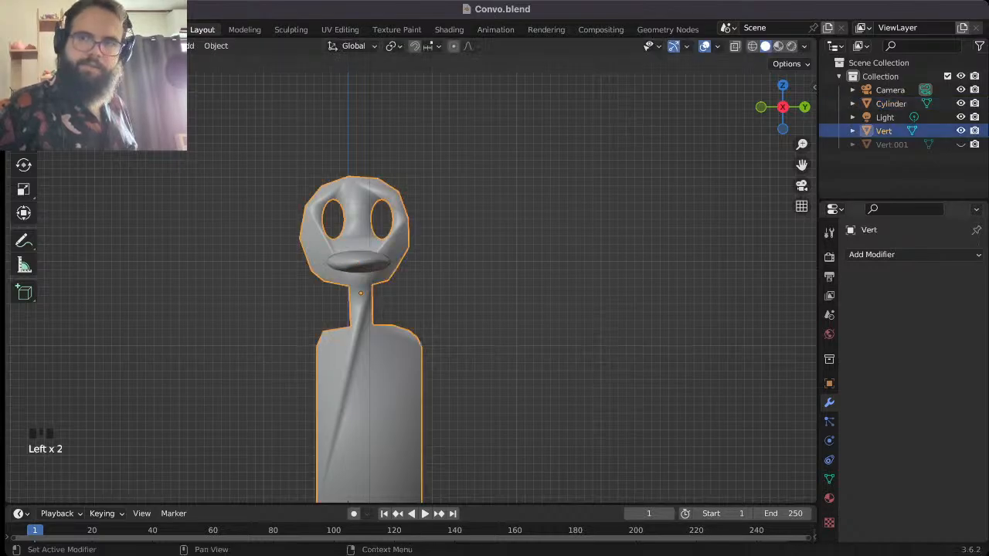
pyautogui.click(872, 254)
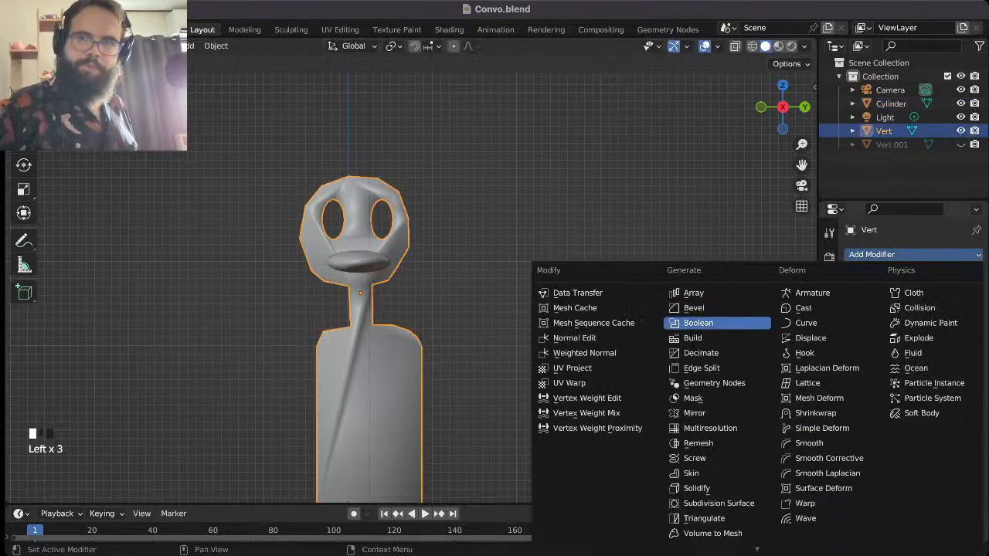
pyautogui.click(699, 323)
pyautogui.click(957, 332)
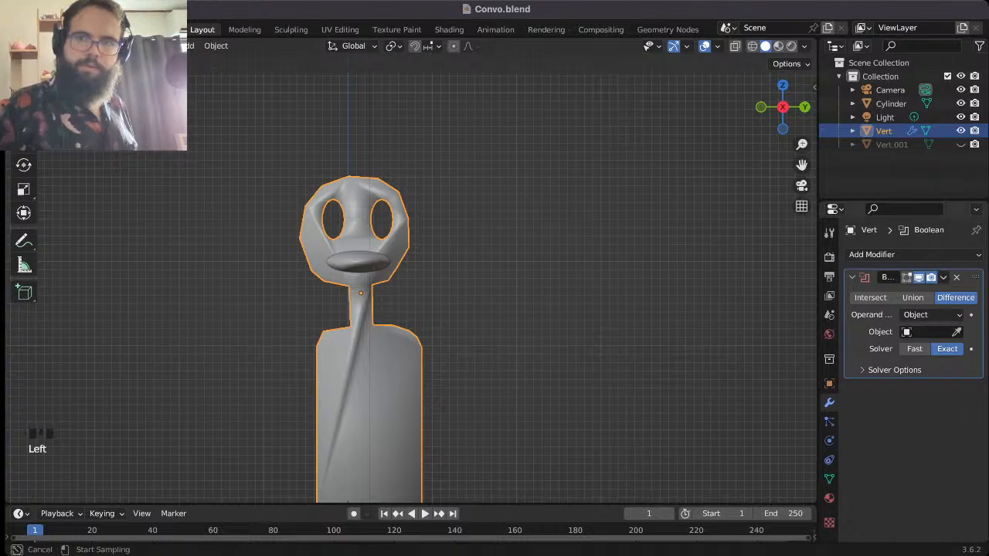
pyautogui.click(365, 247)
# - Move the cylinder away from the head to check the mouth cut, and undo the move
pyautogui.click(464, 259)
pyautogui.click(360, 264)
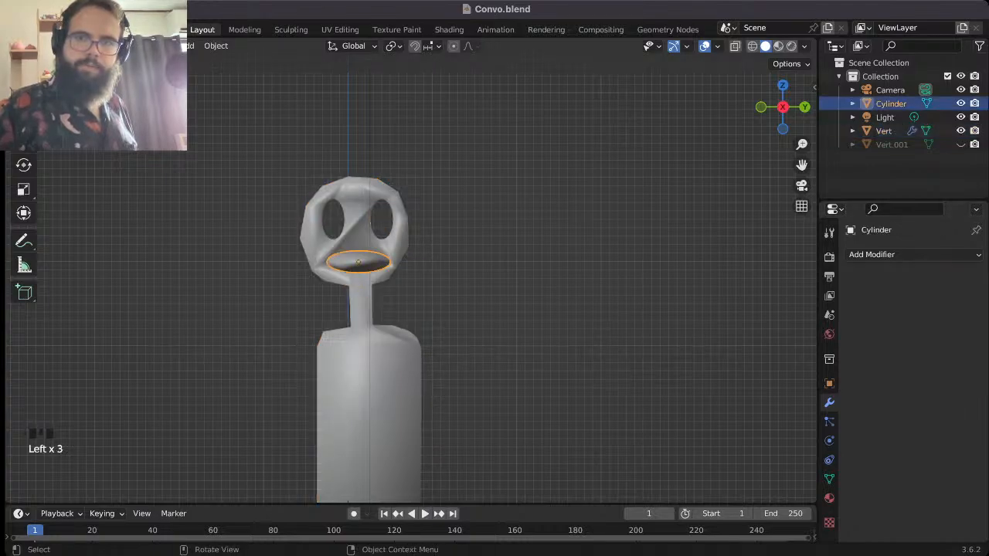
pyautogui.press('g')
pyautogui.press('Return')
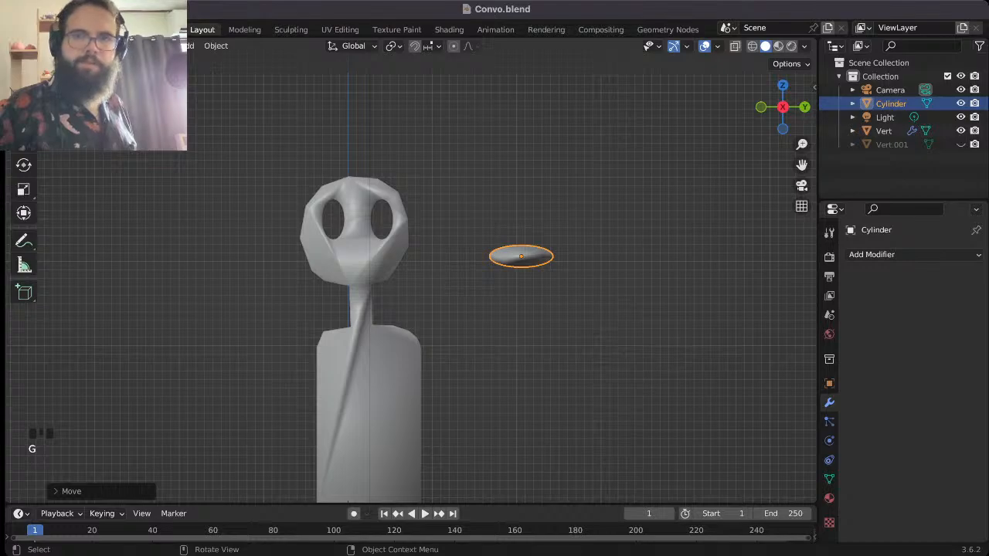
pyautogui.hotkey('alt', 'z')
pyautogui.hotkey('alt', 'z')
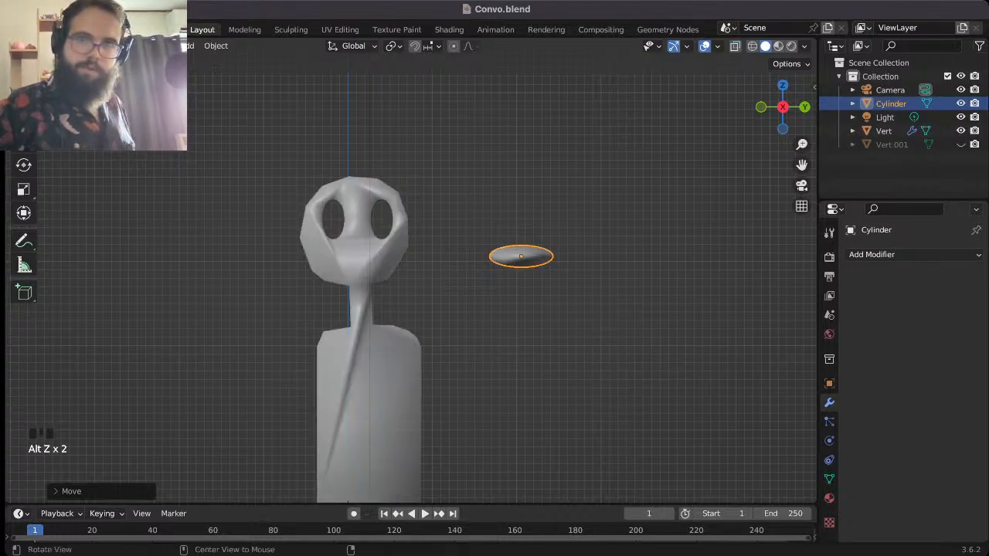
pyautogui.press('super+z')
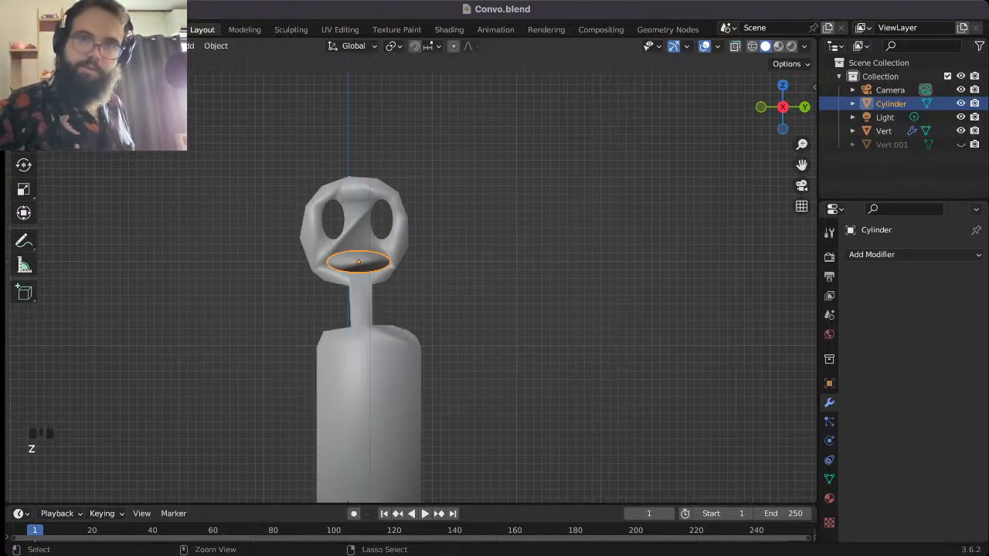
# - Apply the Boolean modifier on Vert to make the mouth hole permanent
pyautogui.click(525, 316)
pyautogui.click(394, 356)
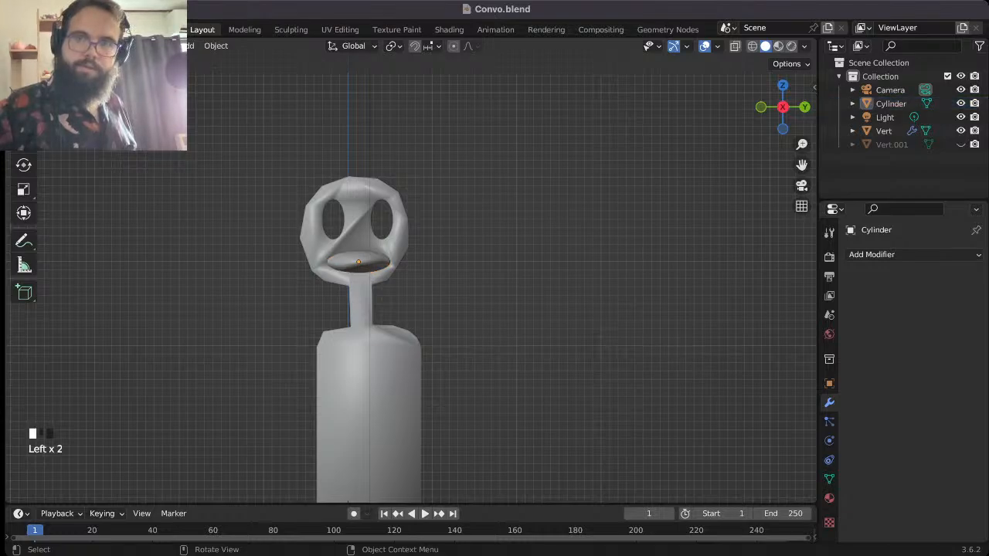
pyautogui.click(943, 276)
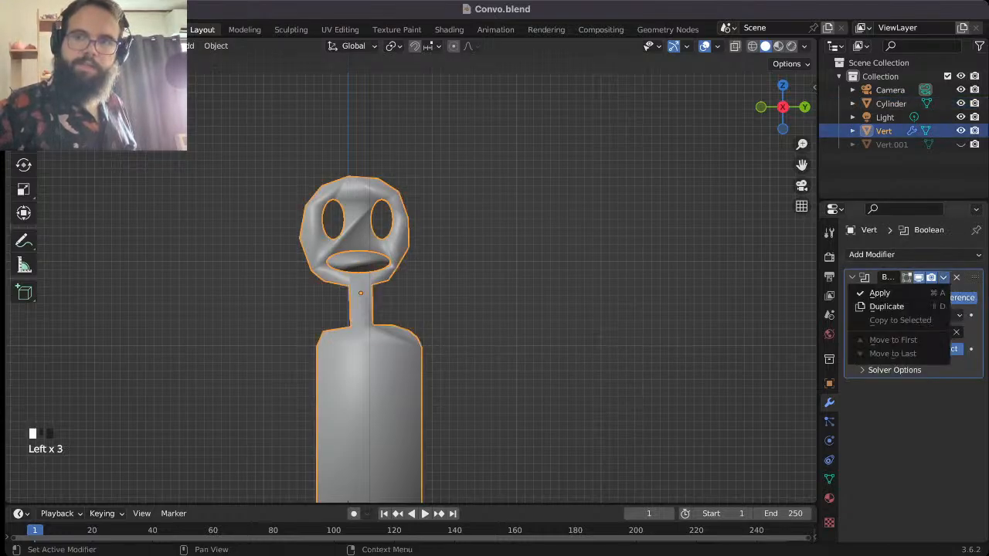
pyautogui.click(877, 287)
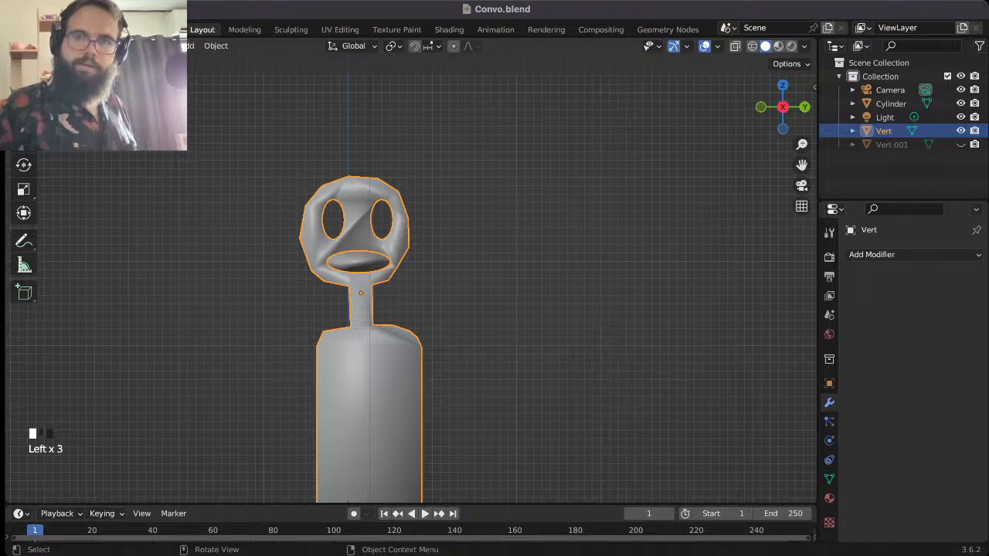
# - Move the cylinder out of the mouth hole to empty space beside the head
pyautogui.click(525, 309)
pyautogui.click(359, 263)
pyautogui.press('g')
pyautogui.click(491, 255)
pyautogui.click(525, 309)
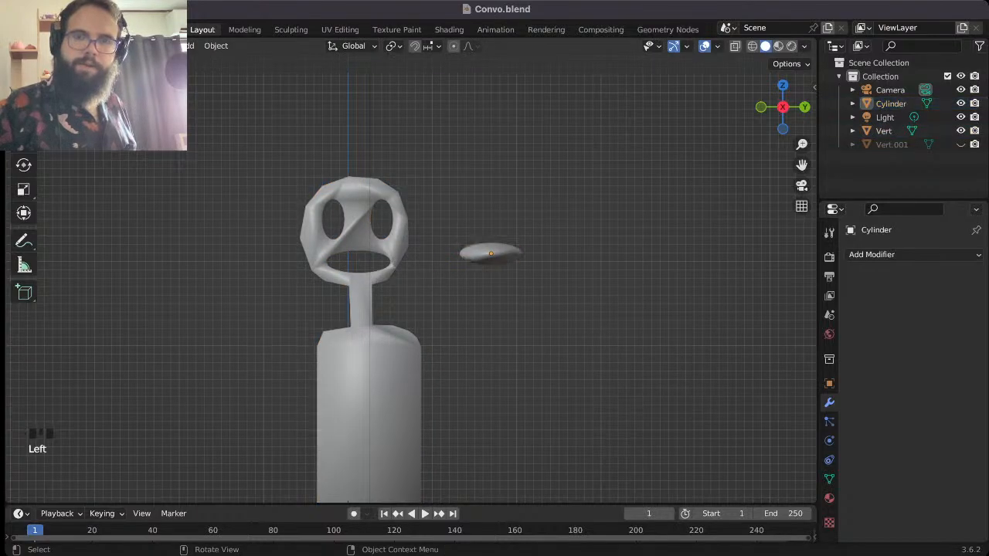
# - Save the file Convo.blend
pyautogui.moveTo(525, 309); pyautogui.dragTo(483, 303, button='middle')
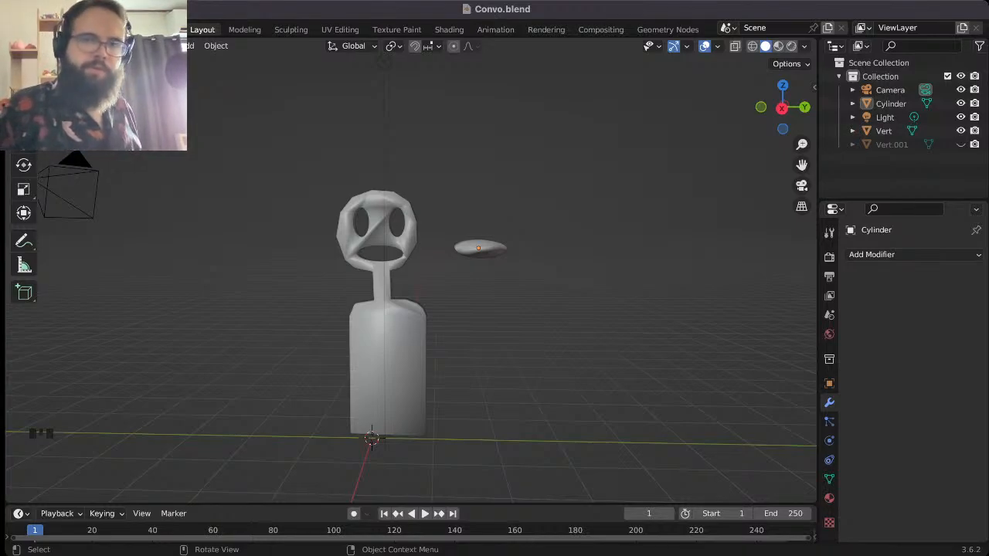
pyautogui.click(31, 29)
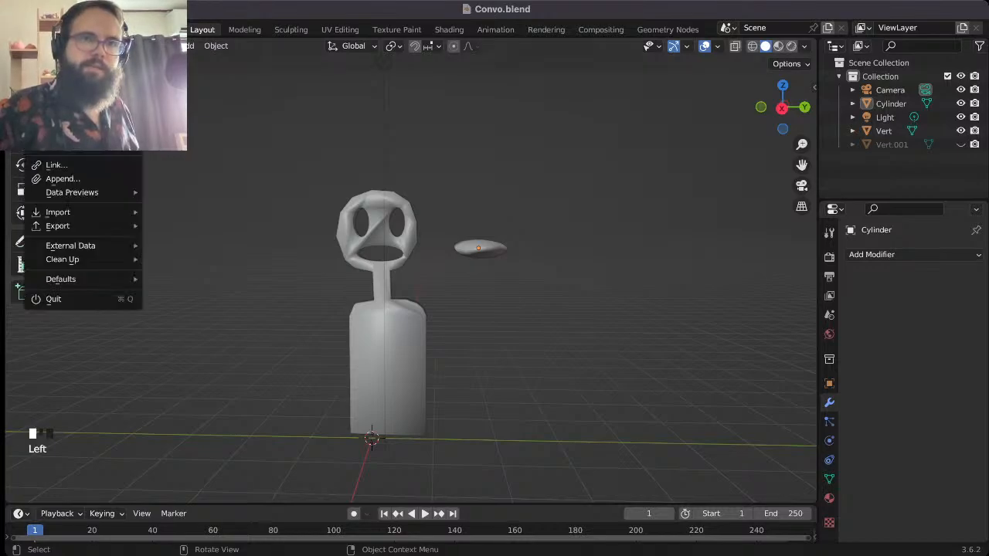
pyautogui.click(56, 117)
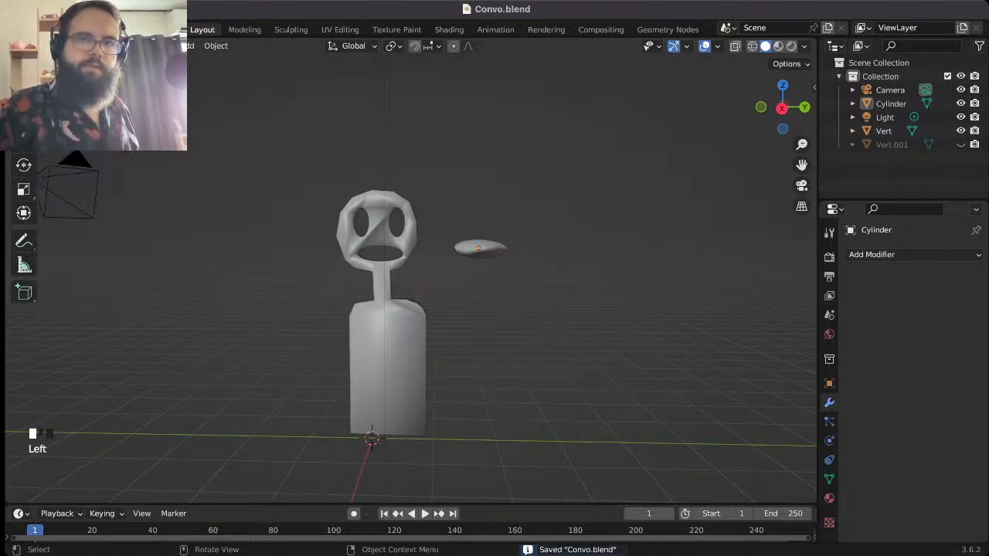
# - Rotate the cylinder 90 degrees in the right side view so its oval stands upright
pyautogui.keyDown('shift'); pyautogui.moveTo(387, 309); pyautogui.dragTo(475, 245, button='middle'); pyautogui.keyUp('shift')
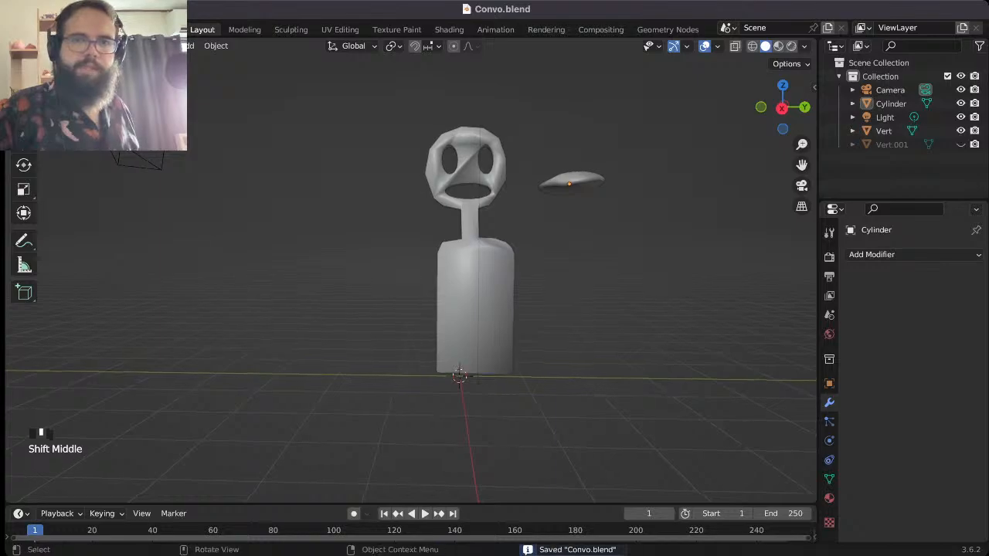
pyautogui.press('KP_1')
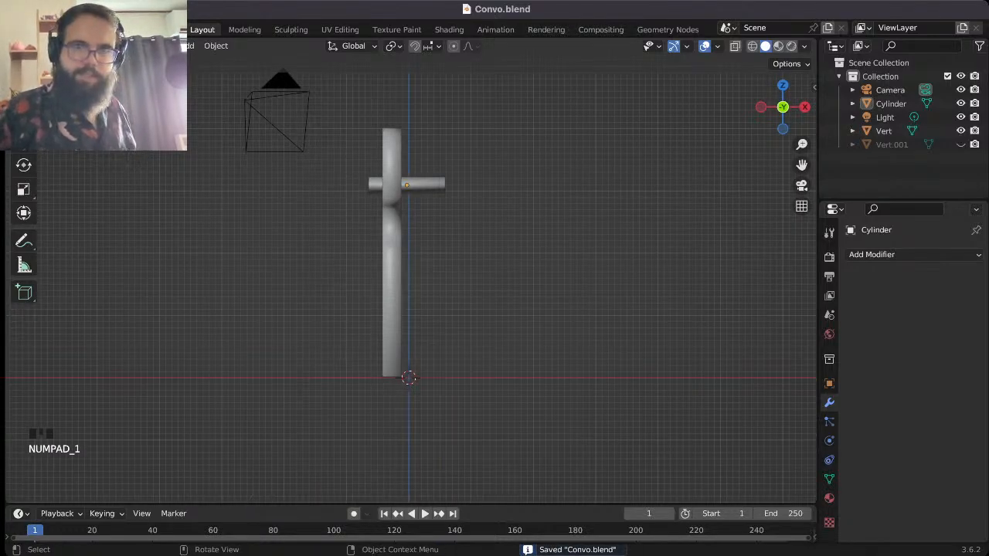
pyautogui.press('KP_3')
pyautogui.click(566, 185)
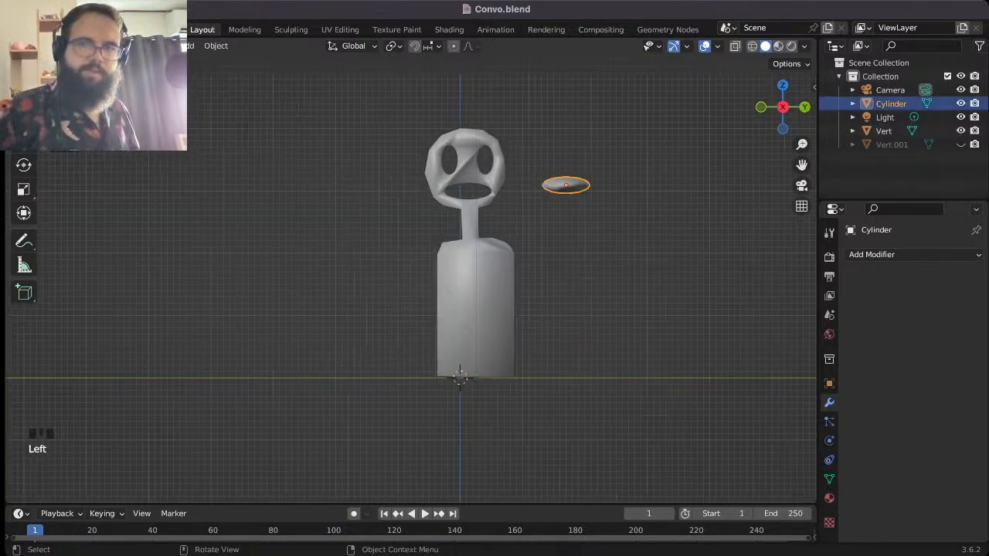
pyautogui.write('r90')
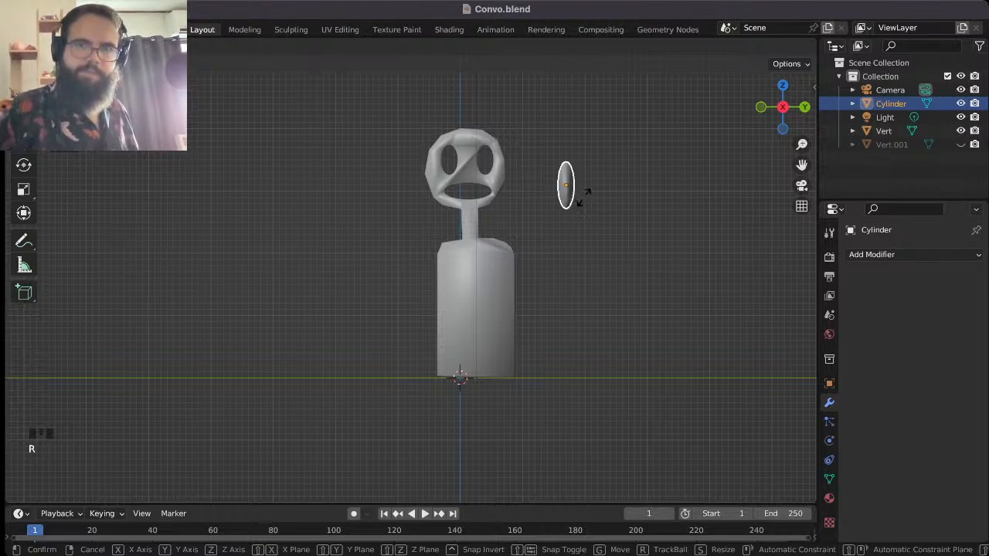
pyautogui.press('Return')
# - Stretch the cylinder along Z into a tall narrow oval and place it over one side of the lower torso
pyautogui.press('s')
pyautogui.press('y')
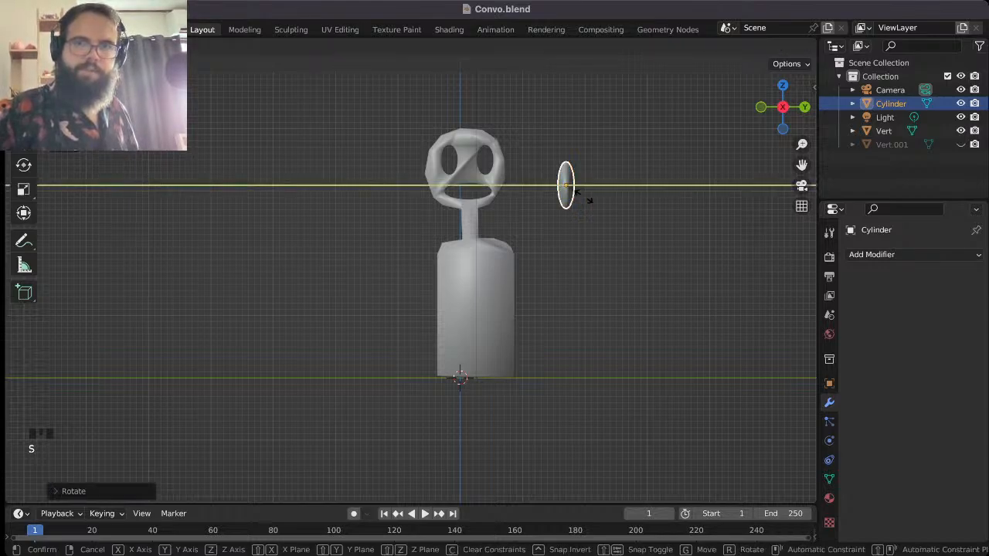
pyautogui.press('z')
pyautogui.click(570, 283)
pyautogui.press('g')
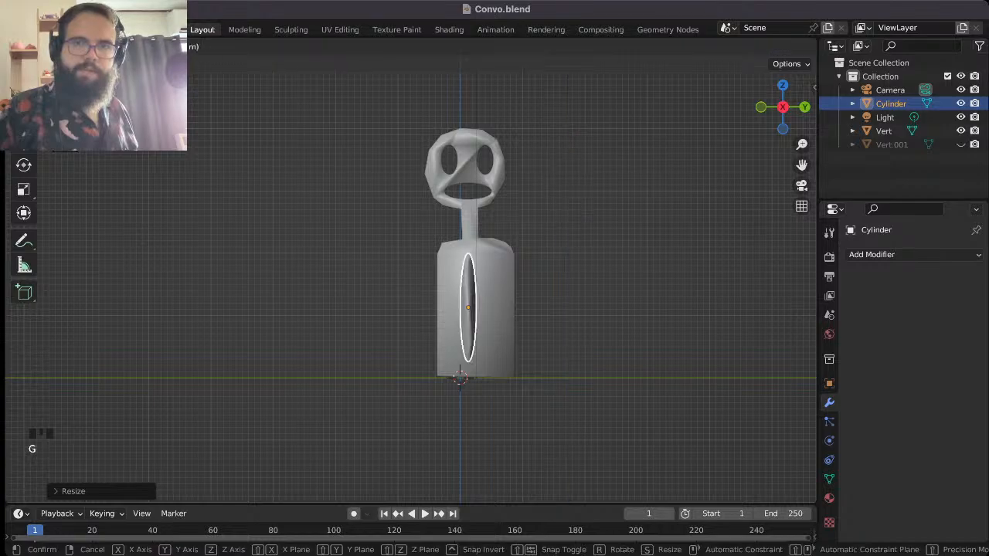
pyautogui.click(459, 378)
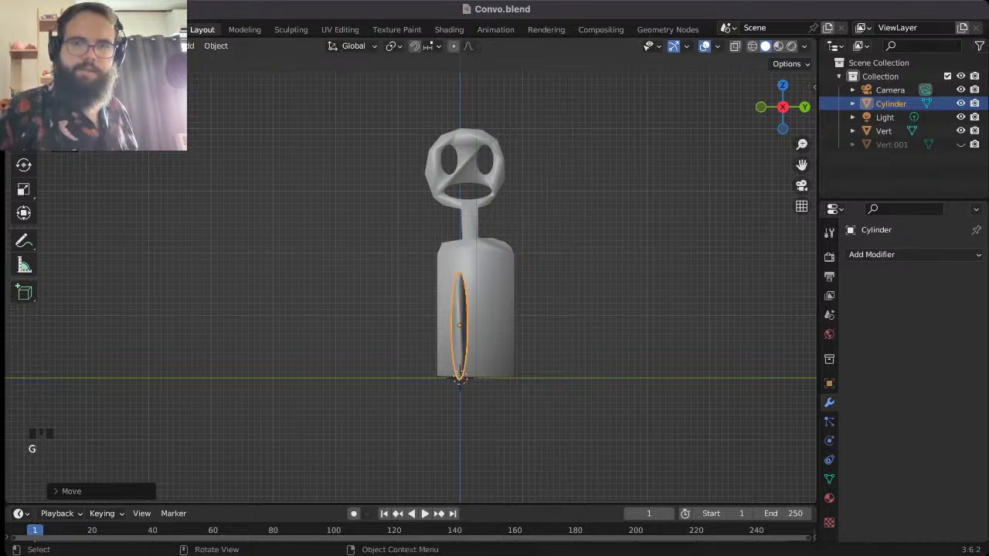
# - Cut the first arm slot in Vert's torso by adding and applying a Boolean Difference modifier that uses Cylinder
pyautogui.click(459, 379)
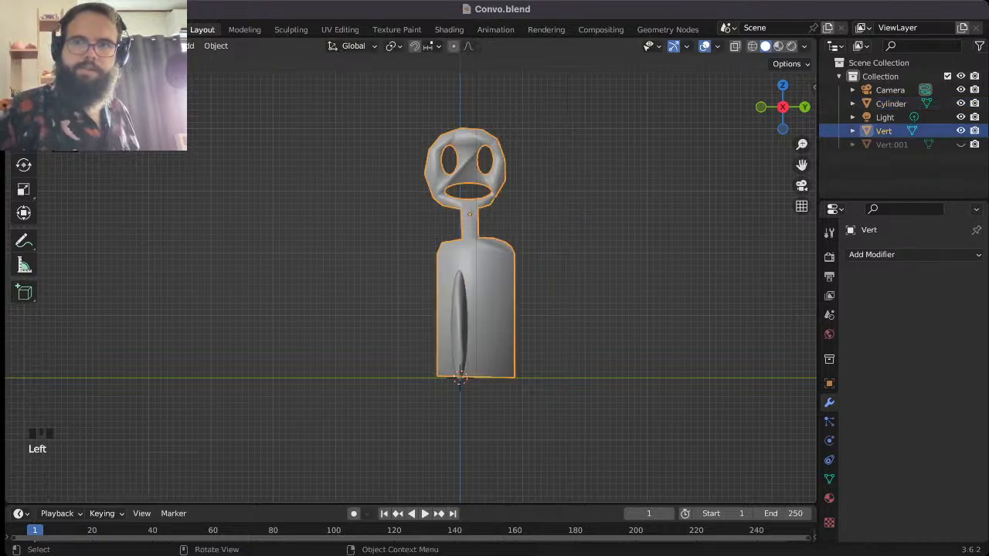
pyautogui.click(871, 255)
pyautogui.click(680, 323)
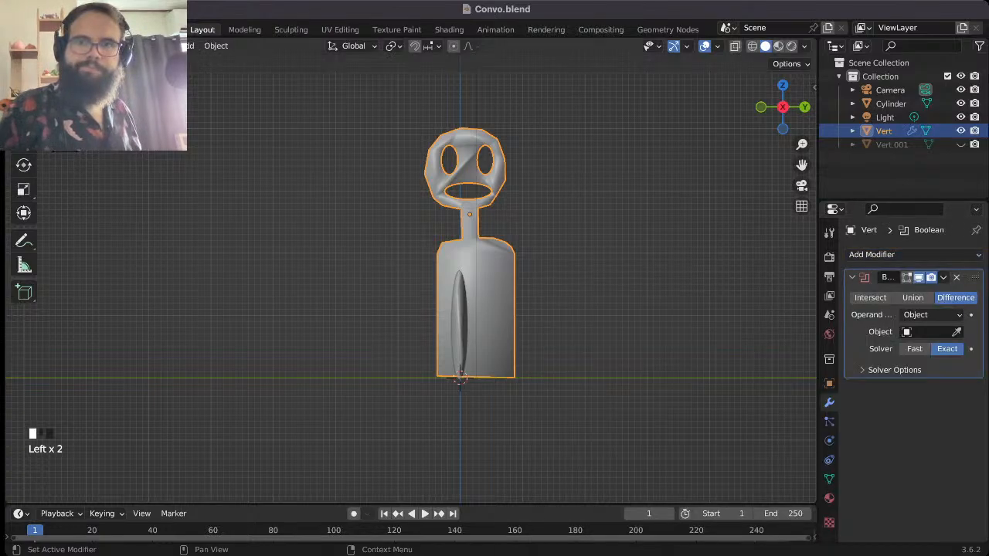
pyautogui.click(956, 332)
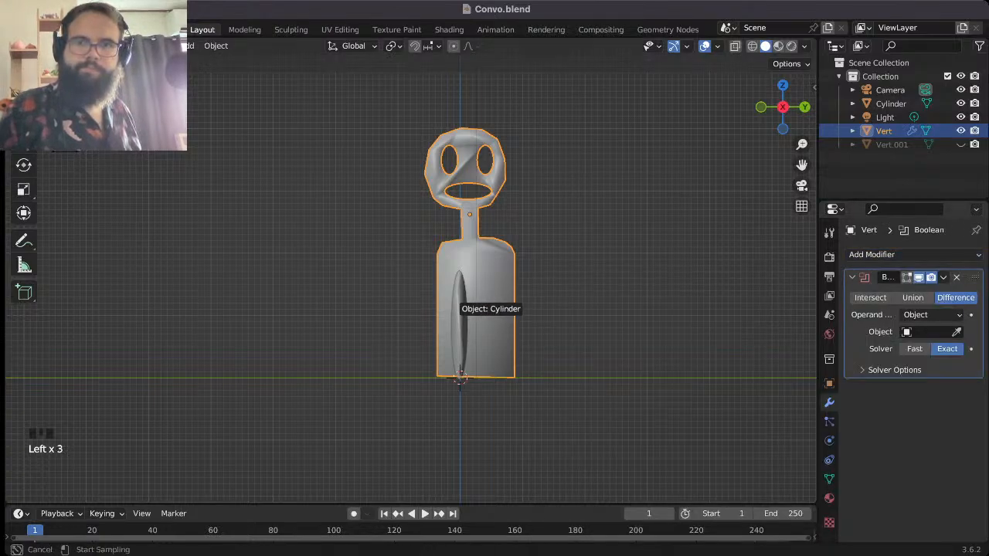
pyautogui.click(459, 377)
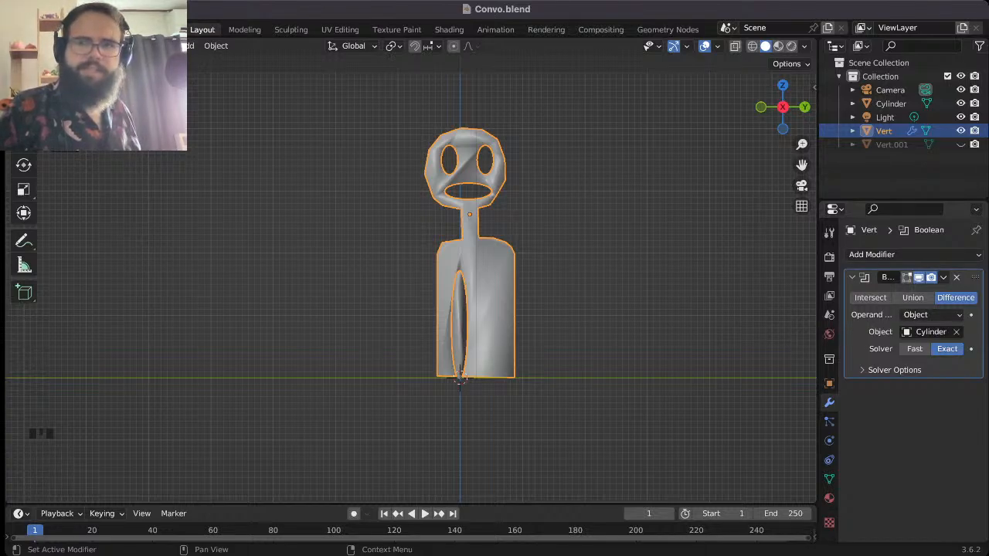
pyautogui.click(944, 277)
pyautogui.click(873, 293)
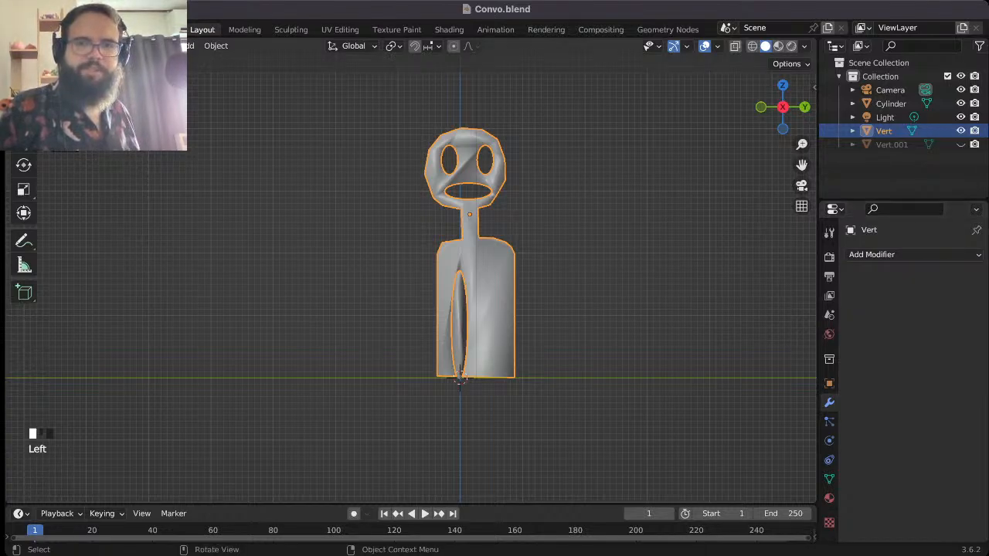
# - Move the cylinder along Y to the matching arm slot position on the other side of the torso
pyautogui.click(459, 377)
pyautogui.press('g')
pyautogui.press('y')
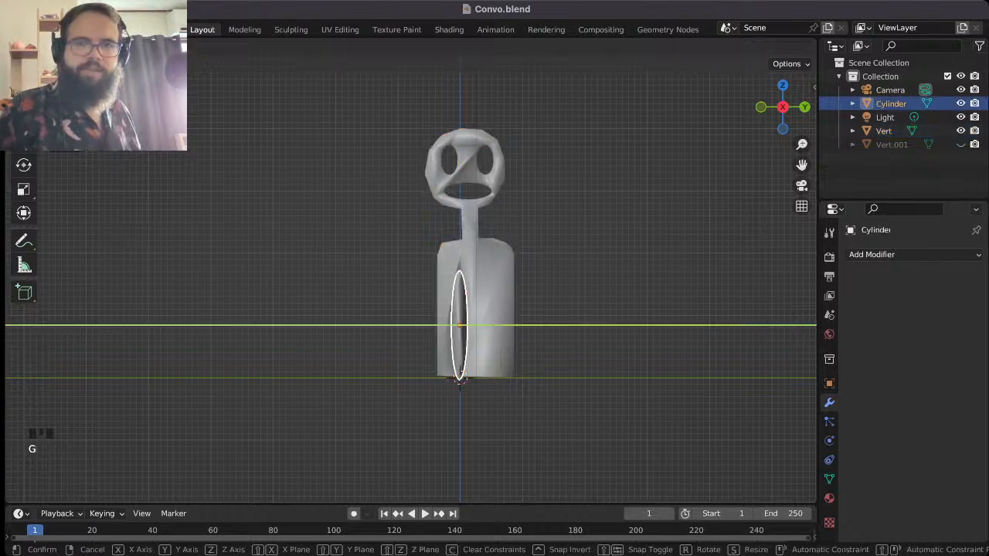
pyautogui.click(459, 377)
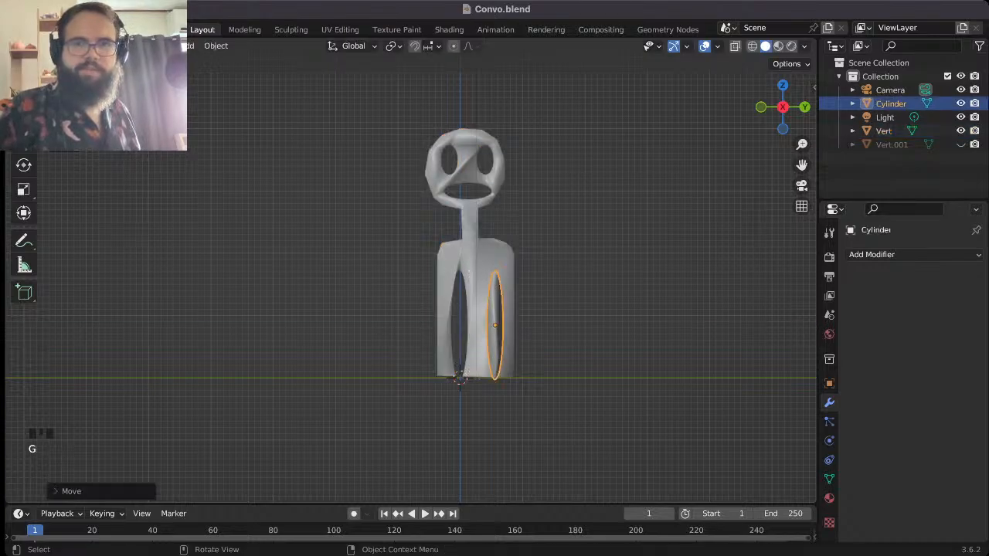
# - Cut the second arm slot in Vert's torso with an applied Boolean Difference modifier using Cylinder, and reselect the cylinder
pyautogui.click(896, 254)
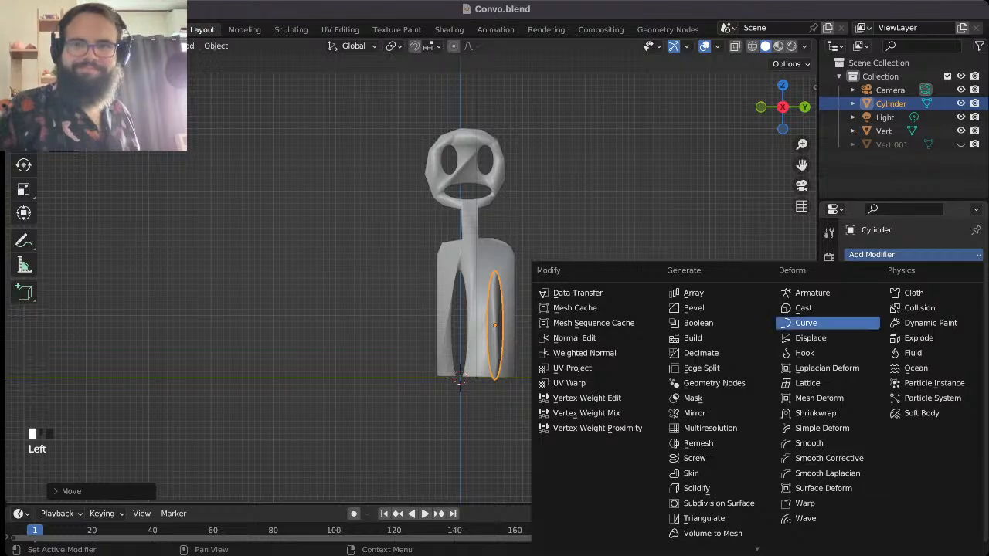
pyautogui.click(348, 309)
pyautogui.click(476, 232)
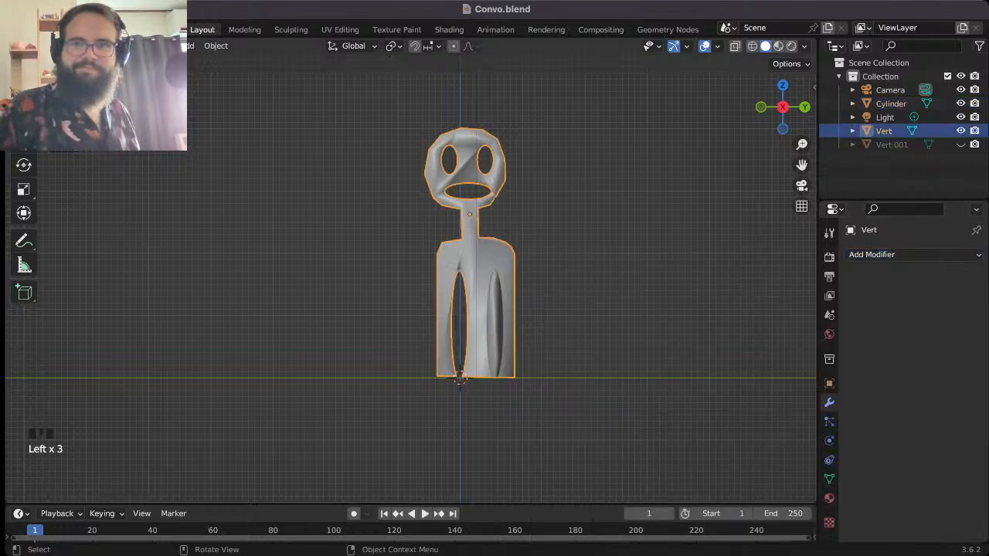
pyautogui.click(897, 254)
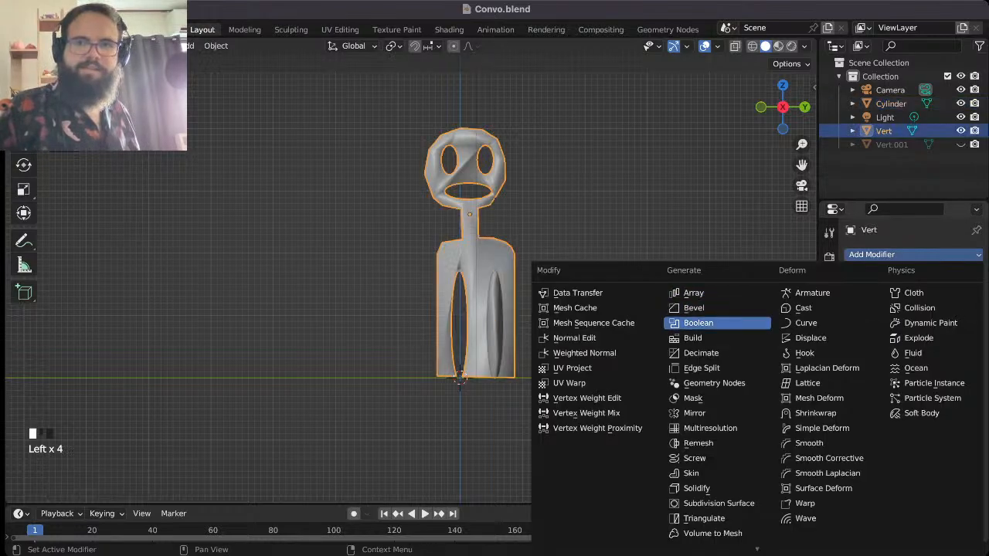
pyautogui.click(698, 323)
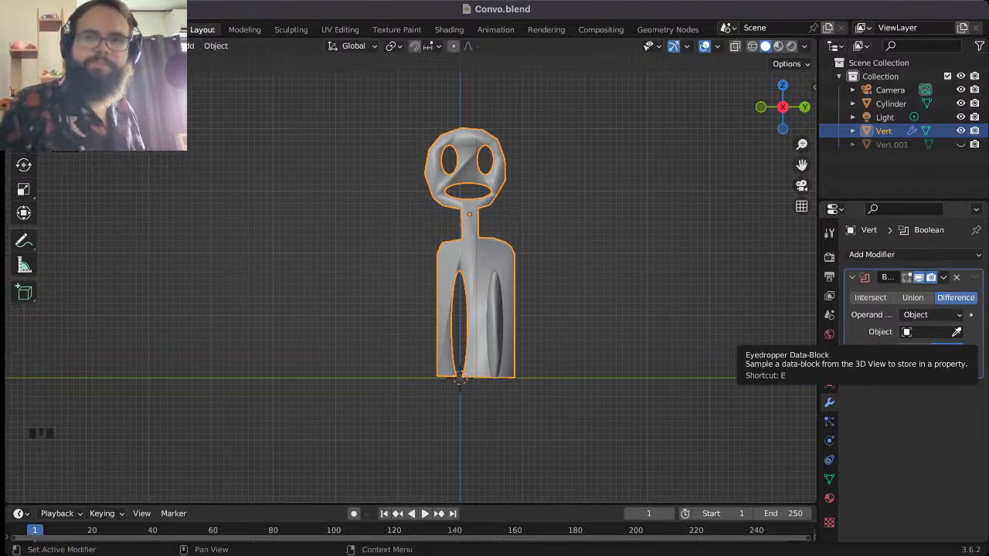
pyautogui.click(957, 332)
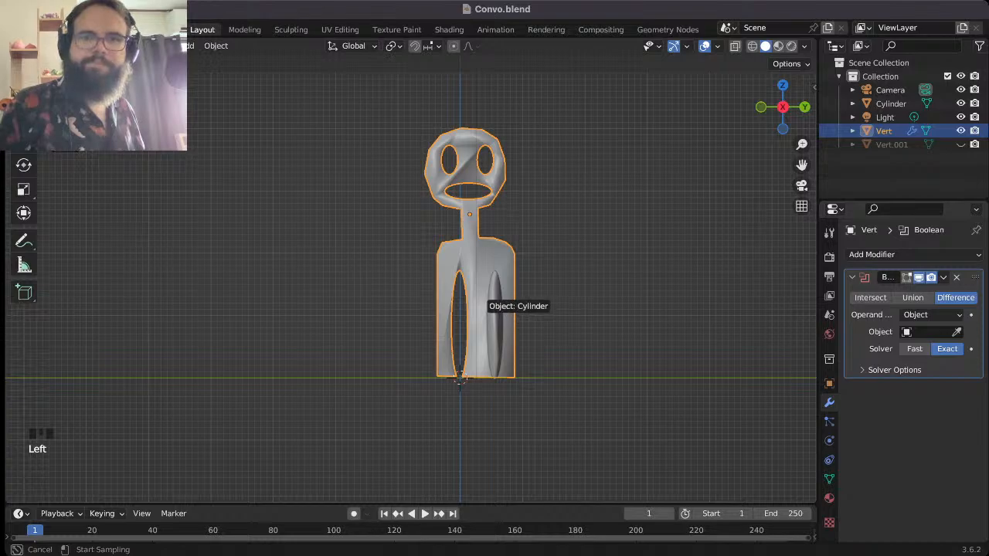
pyautogui.click(488, 308)
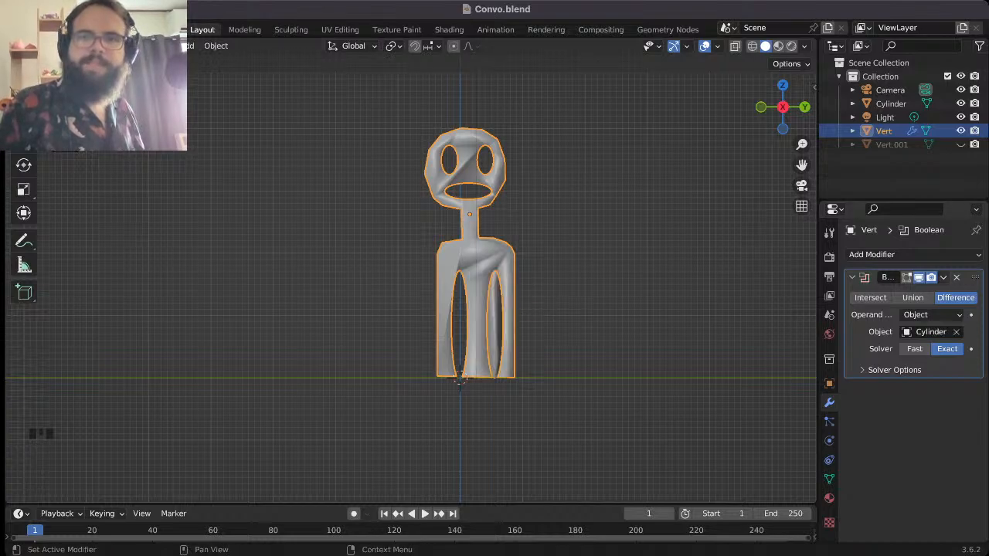
pyautogui.click(944, 277)
pyautogui.click(874, 291)
pyautogui.click(891, 103)
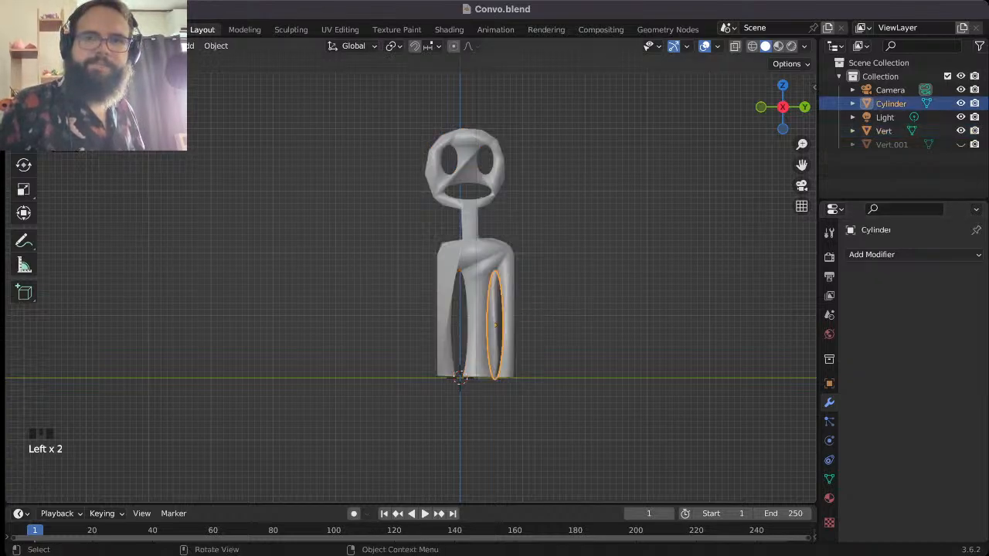
# - Move the cylinder clear of the figure and delete it
pyautogui.press('g')
pyautogui.press('Return')
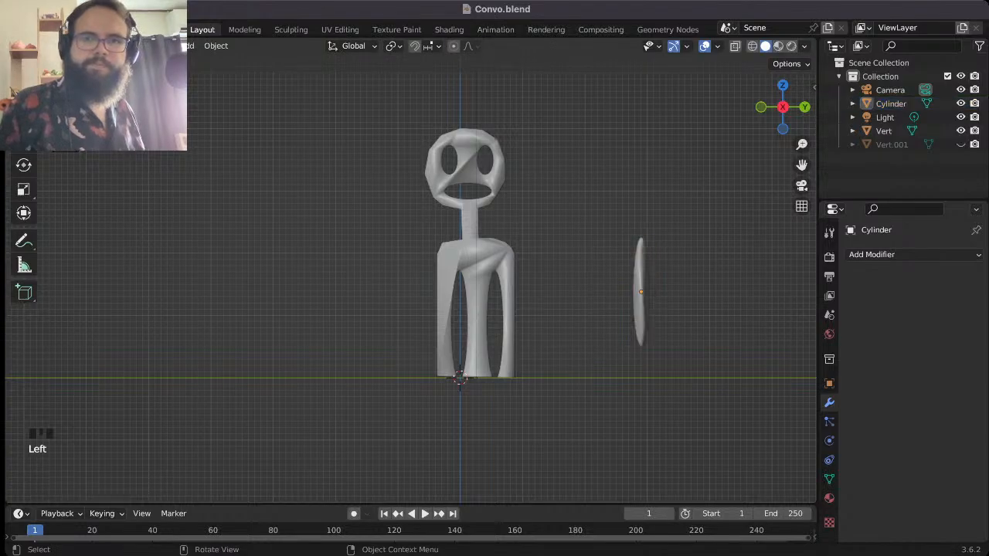
pyautogui.moveTo(463, 309); pyautogui.dragTo(495, 306, button='middle')
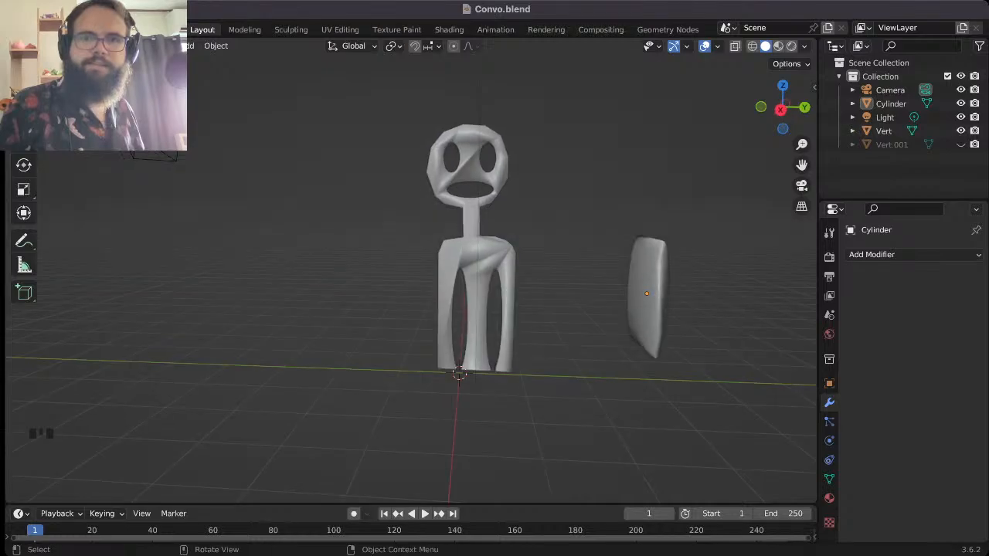
pyautogui.click(653, 301)
pyautogui.press('x')
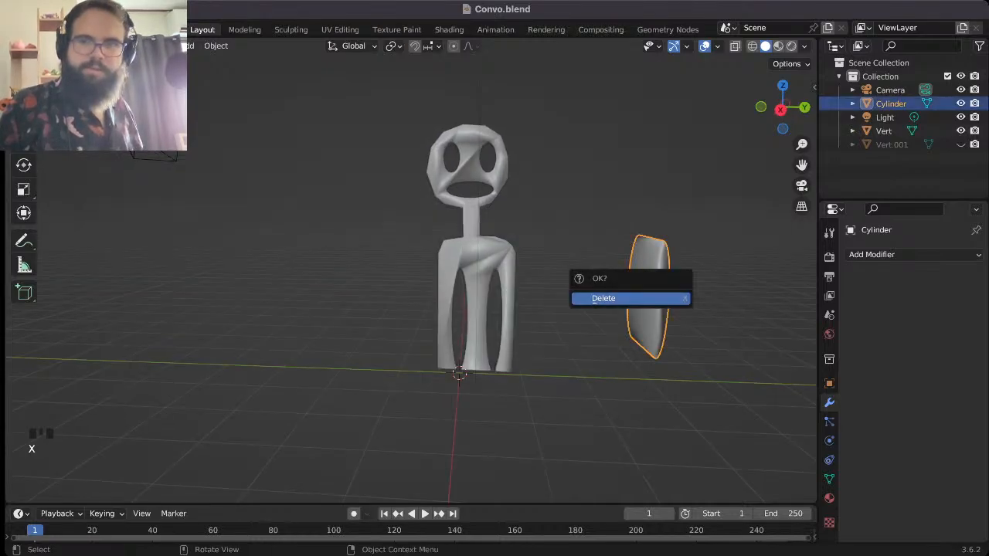
pyautogui.click(680, 297)
# - Unhide the uncut figure Vert.001 and delete it
pyautogui.click(960, 130)
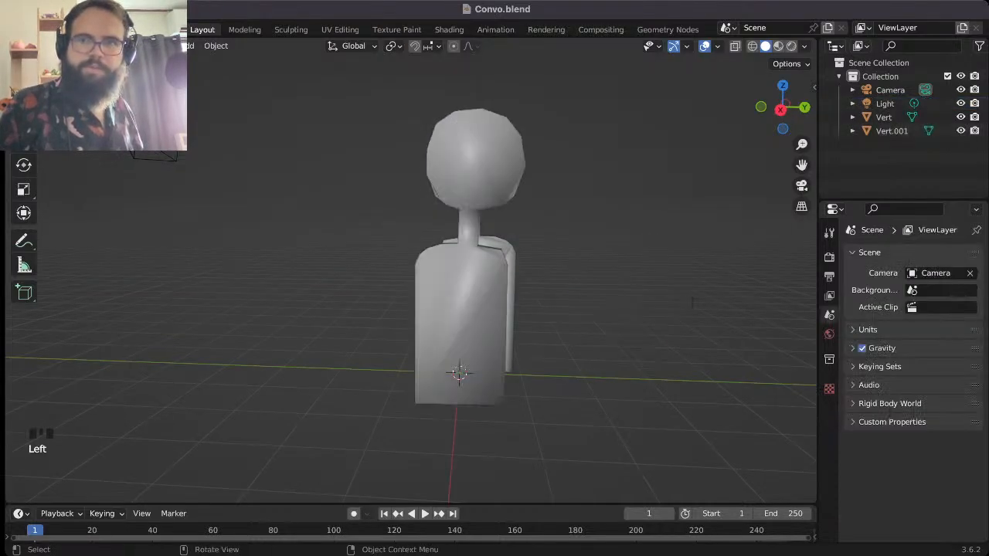
pyautogui.click(460, 363)
pyautogui.press('x')
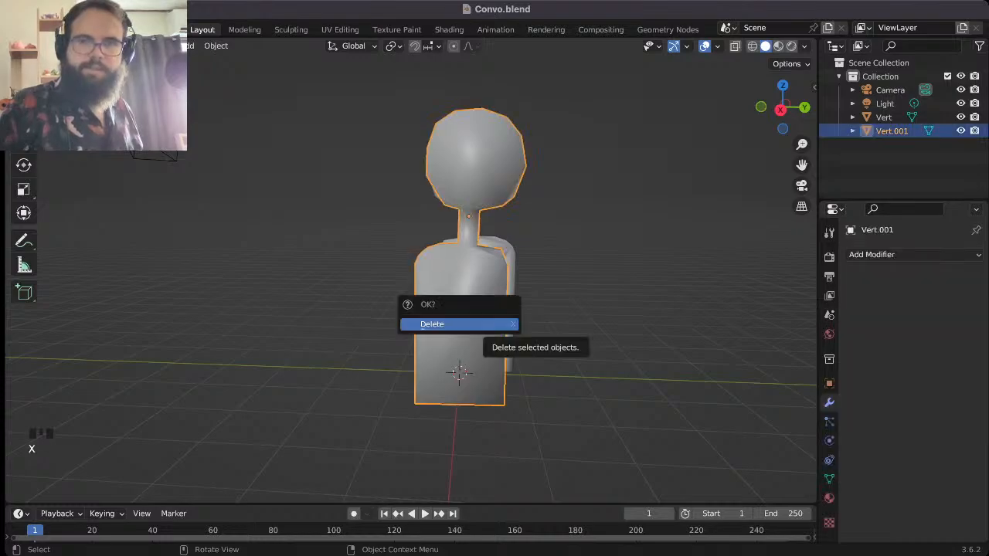
pyautogui.click(460, 326)
# - Copy the cut figure Vert and paste the duplicate in top view
pyautogui.moveTo(460, 325)
pyautogui.mouseDown(button='middle')
pyautogui.moveTo(572, 325)
pyautogui.moveTo(462, 325)
pyautogui.mouseUp(button='middle')
pyautogui.click(458, 374)
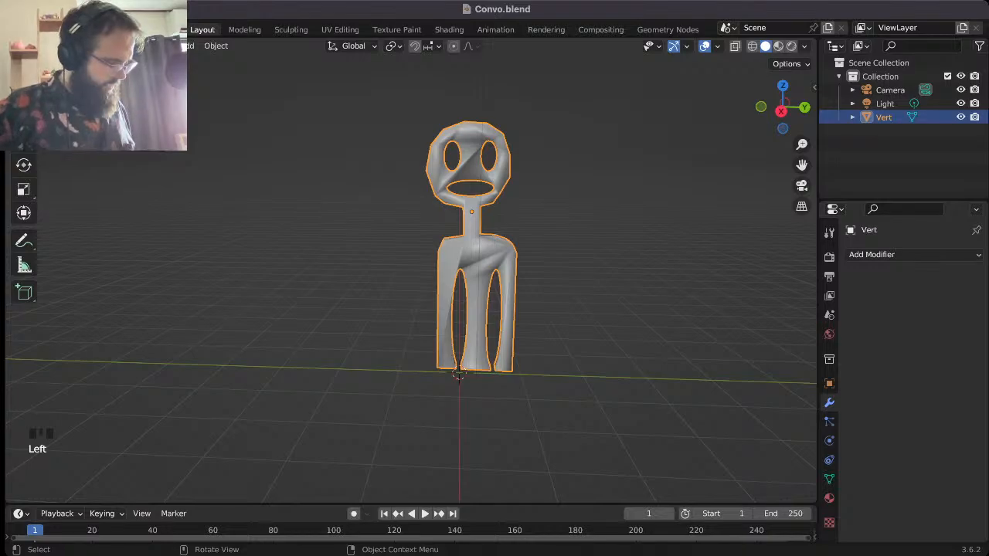
pyautogui.hotkey('ctrl', 'c')
pyautogui.press('KP_7')
pyautogui.hotkey('ctrl', 'v')
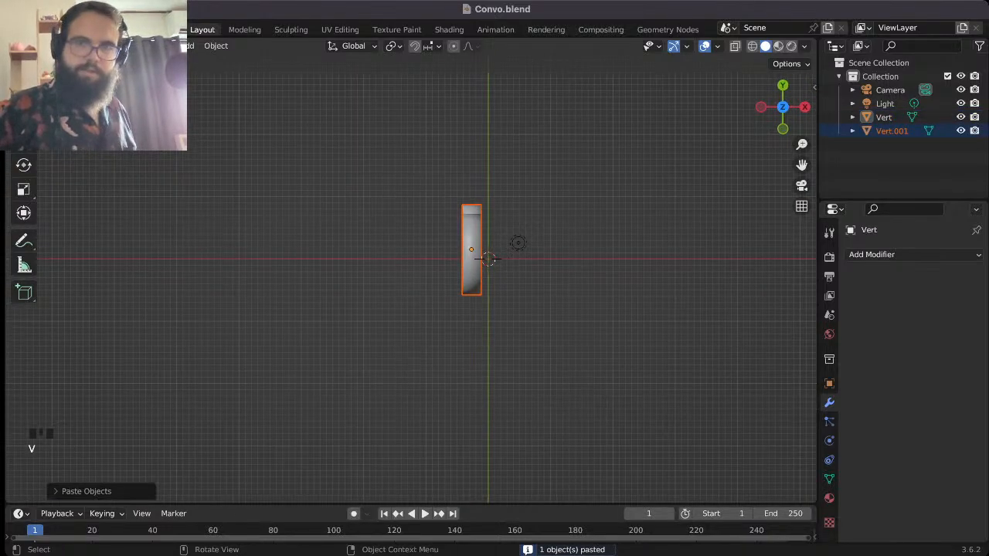
# - Rotate the pasted figure 180 degrees in two 90-degree turns in top view, and move it along X clear of the original
pyautogui.press('r')
pyautogui.press('9')
pyautogui.press('0')
pyautogui.press('Return')
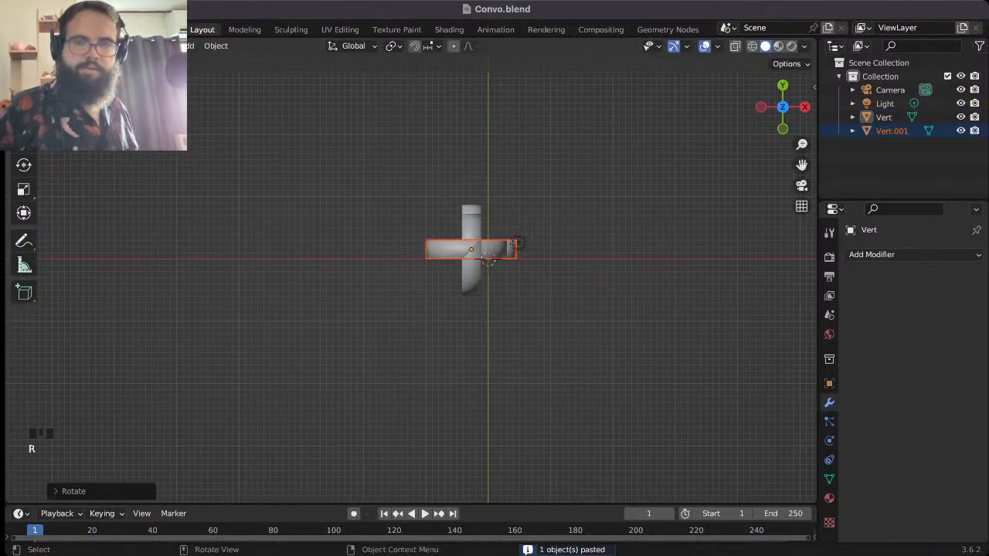
pyautogui.press('r')
pyautogui.press('9')
pyautogui.press('0')
pyautogui.press('Return')
pyautogui.press('g')
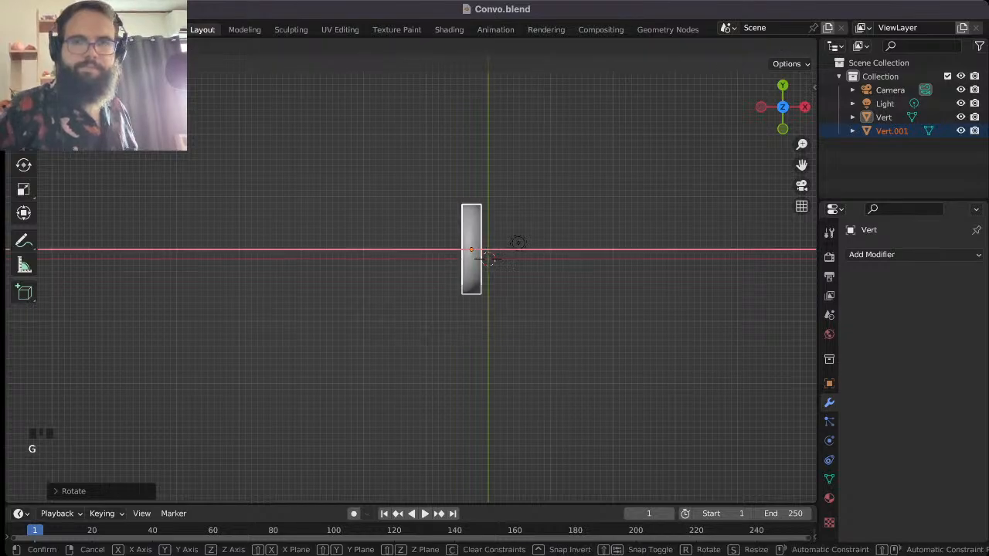
pyautogui.click(541, 259)
pyautogui.moveTo(541, 258); pyautogui.dragTo(471, 286, button='middle')
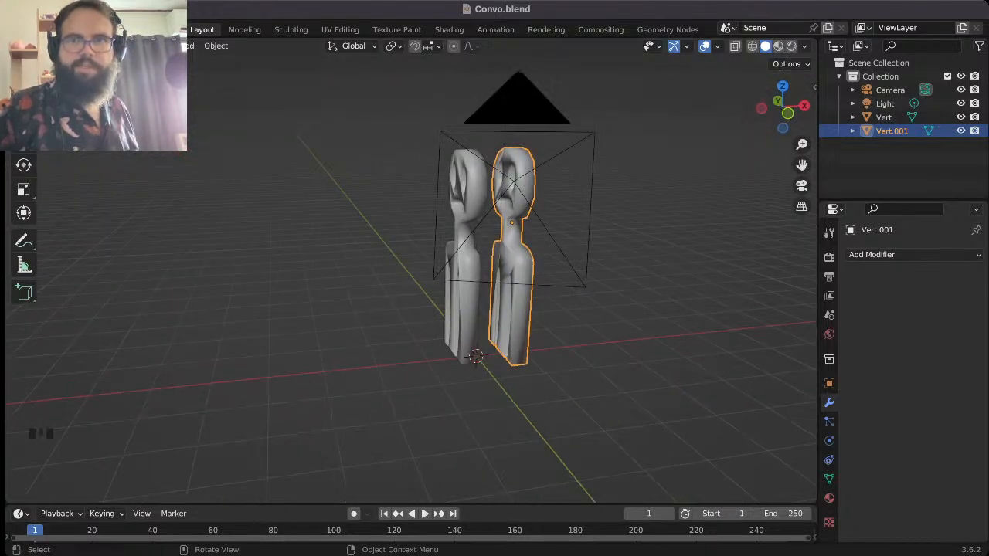
# - Set the duplicate figure's material base color to hex FF0000 with the viewport in Material Preview
pyautogui.click(778, 46)
pyautogui.click(568, 248)
pyautogui.click(516, 267)
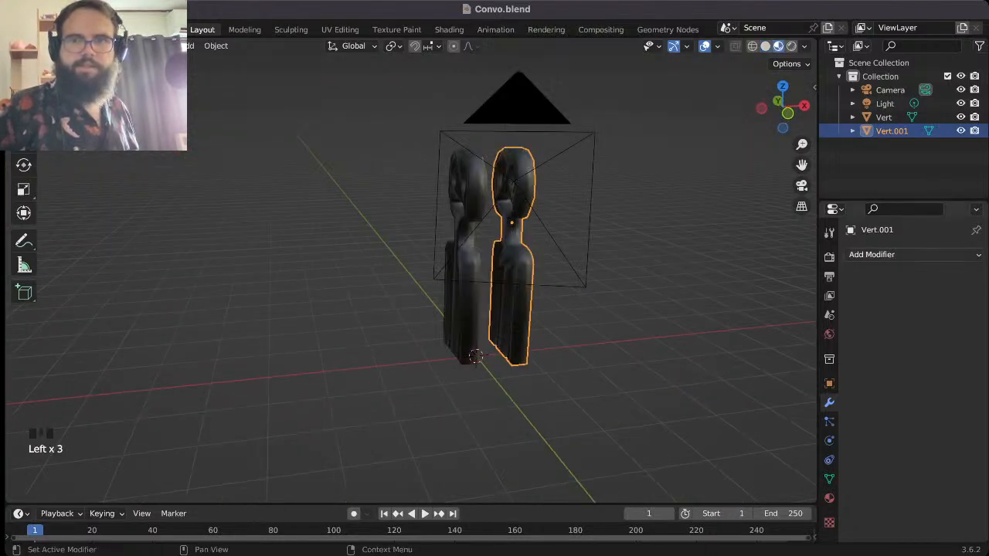
pyautogui.click(872, 254)
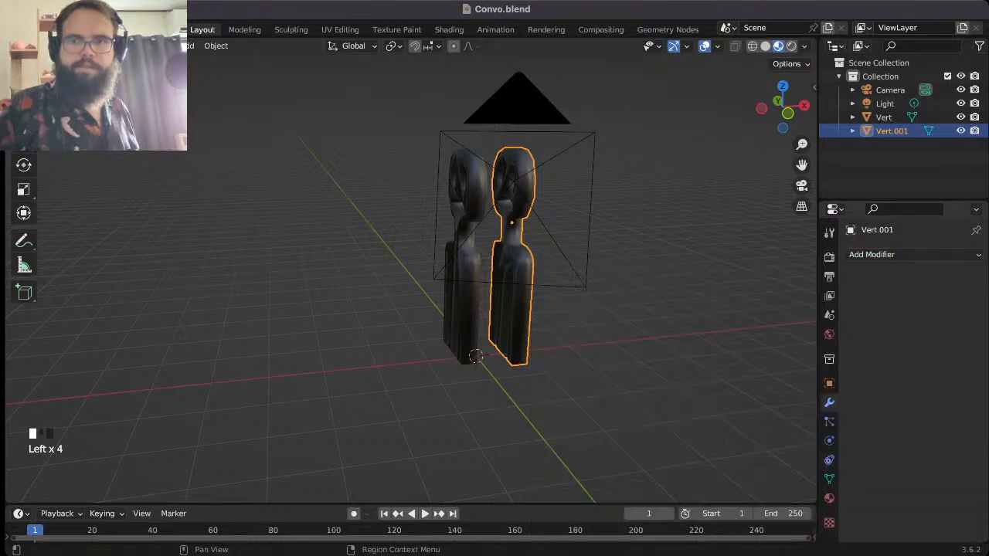
pyautogui.click(829, 499)
pyautogui.click(938, 457)
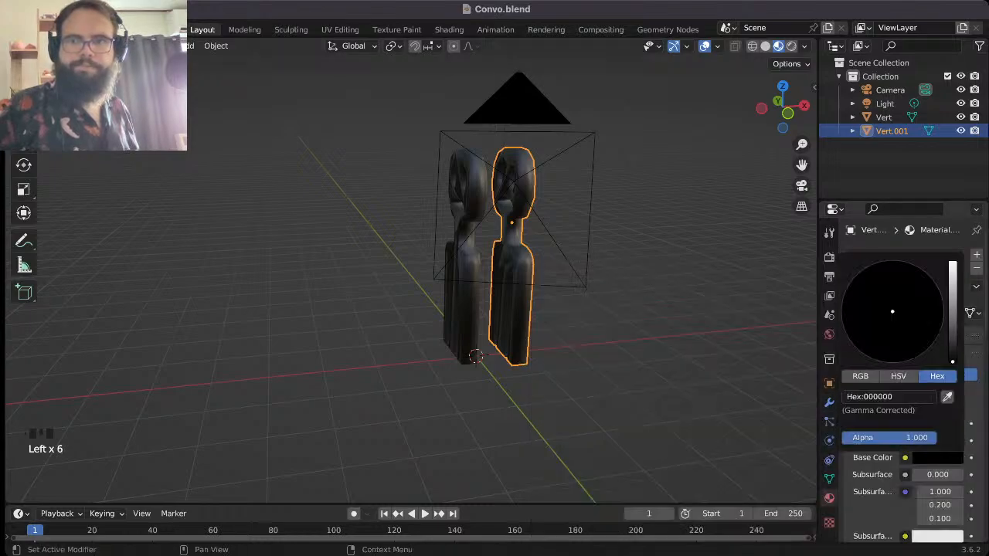
pyautogui.click(889, 397)
pyautogui.write('ff0')
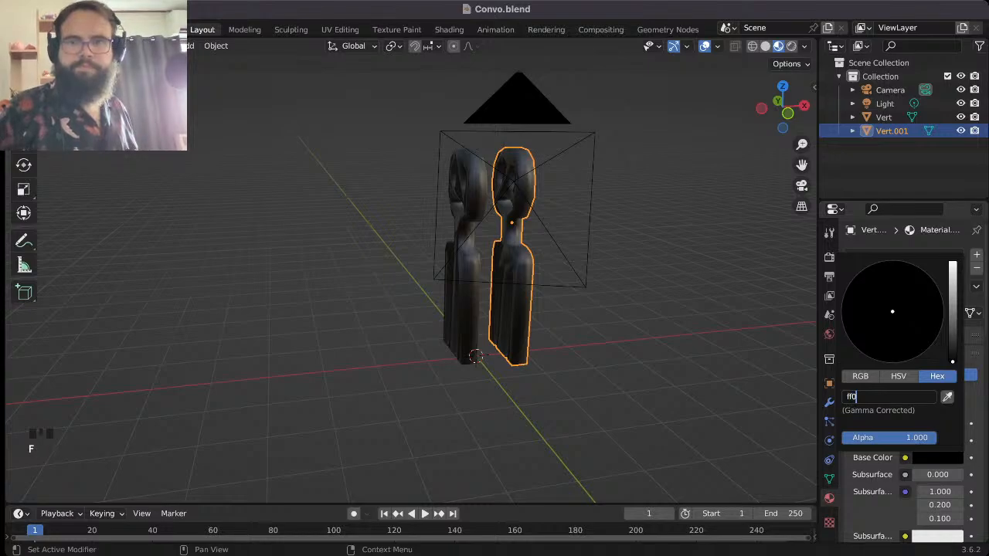
pyautogui.write('000')
pyautogui.press('Return')
pyautogui.click(719, 371)
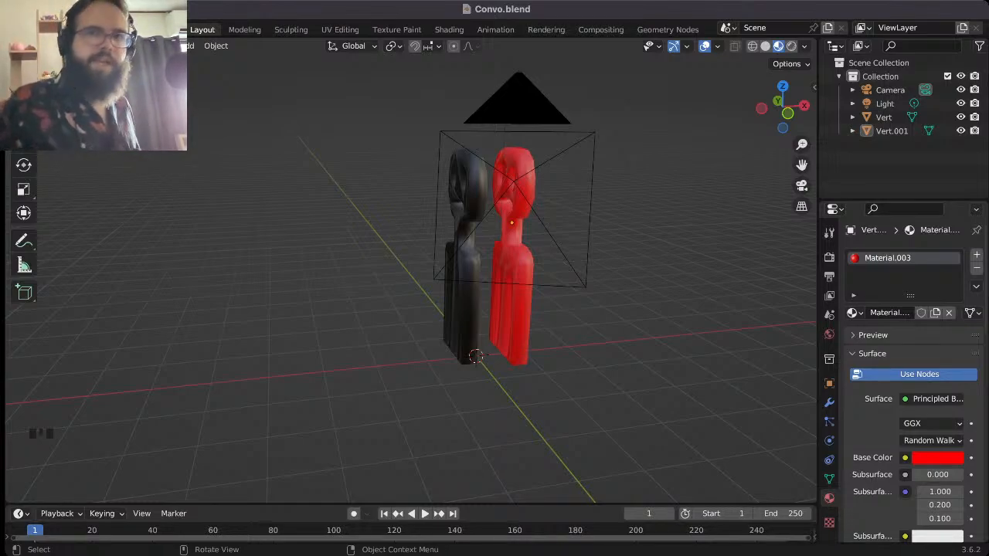
# - Look through the camera and reframe it farther back, viewing both figures edge-on near the middle of the frame
pyautogui.press('Left')
pyautogui.press('Left')
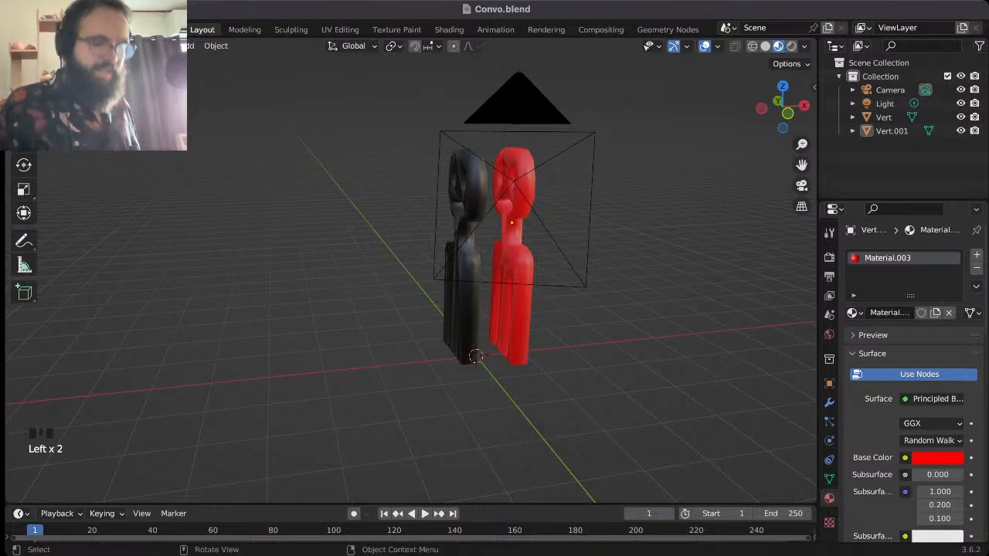
pyautogui.press('KP_1')
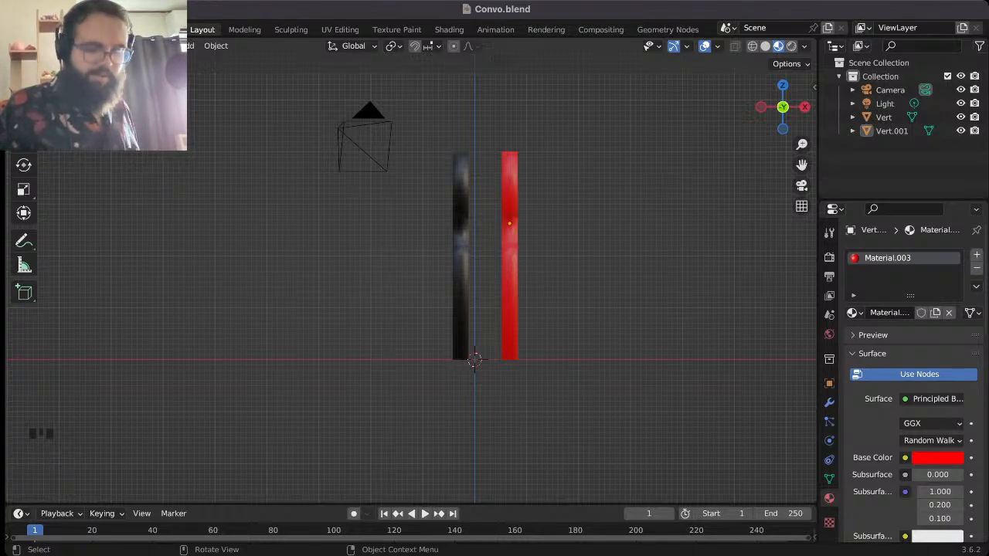
pyautogui.press('KP_0')
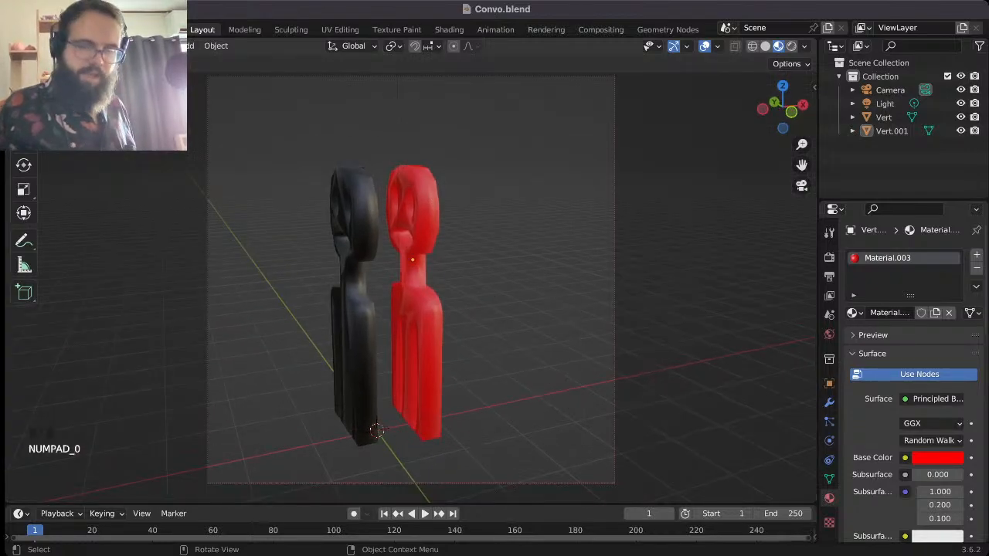
pyautogui.moveTo(495, 309); pyautogui.dragTo(467, 256, button='middle')
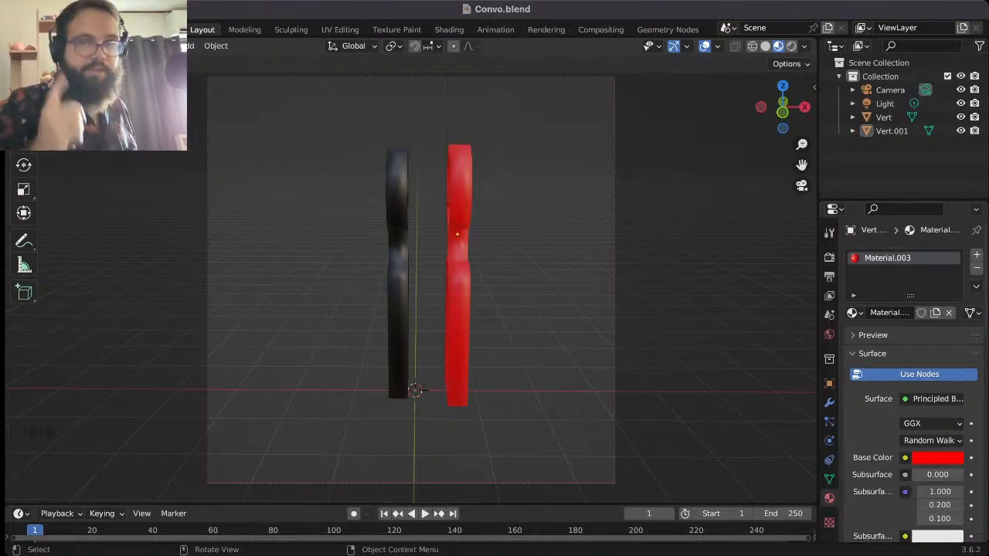
pyautogui.scroll(-2, 425, 278)
pyautogui.scroll(-2, 425, 278)
pyautogui.scroll(1, 425, 278)
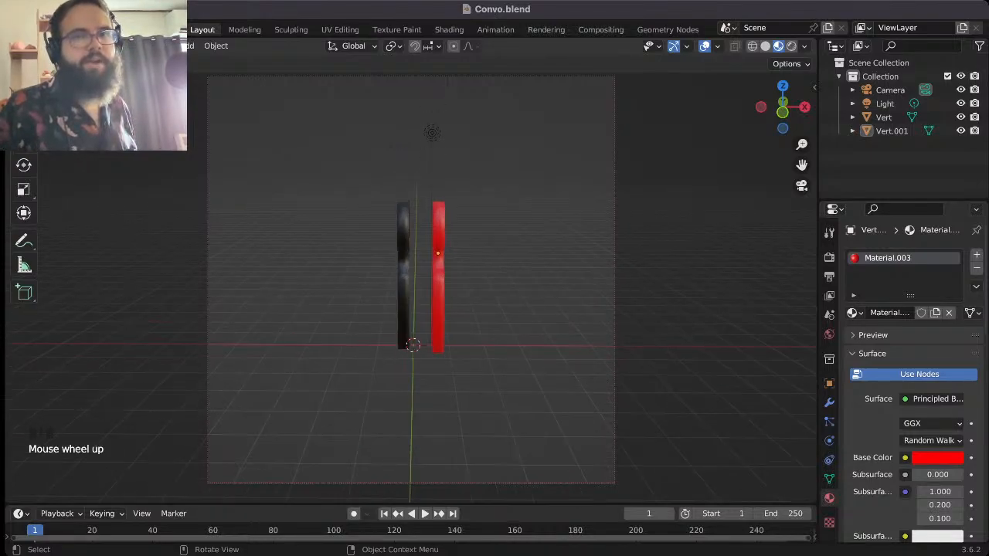
pyautogui.moveTo(425, 279); pyautogui.dragTo(415, 285, button='middle')
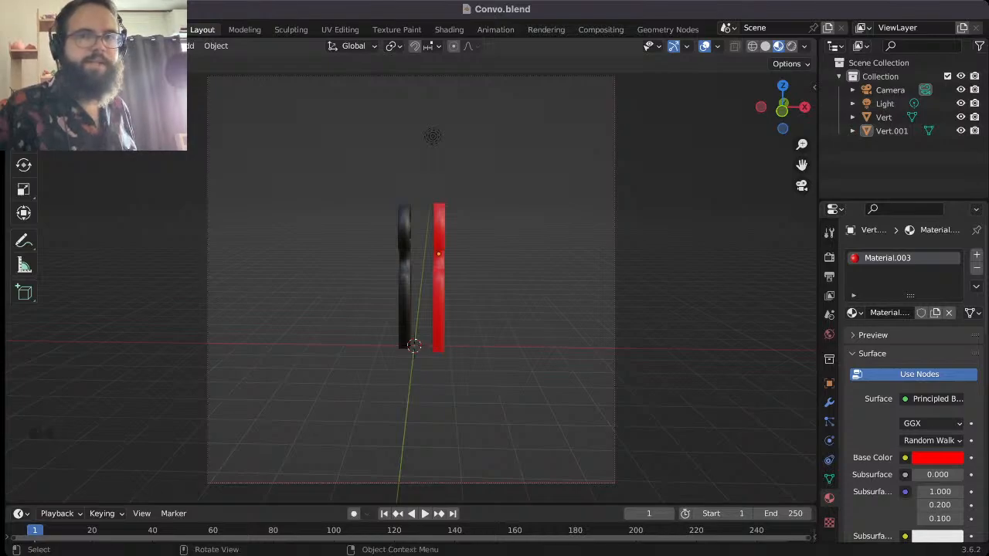
pyautogui.scroll(-1, 414, 284)
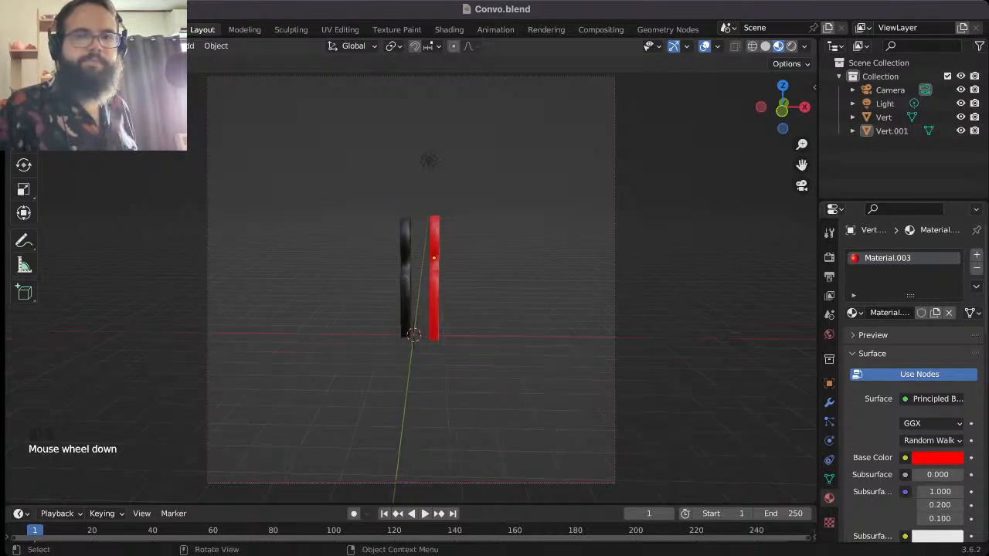
pyautogui.moveTo(414, 285); pyautogui.dragTo(422, 284, button='middle')
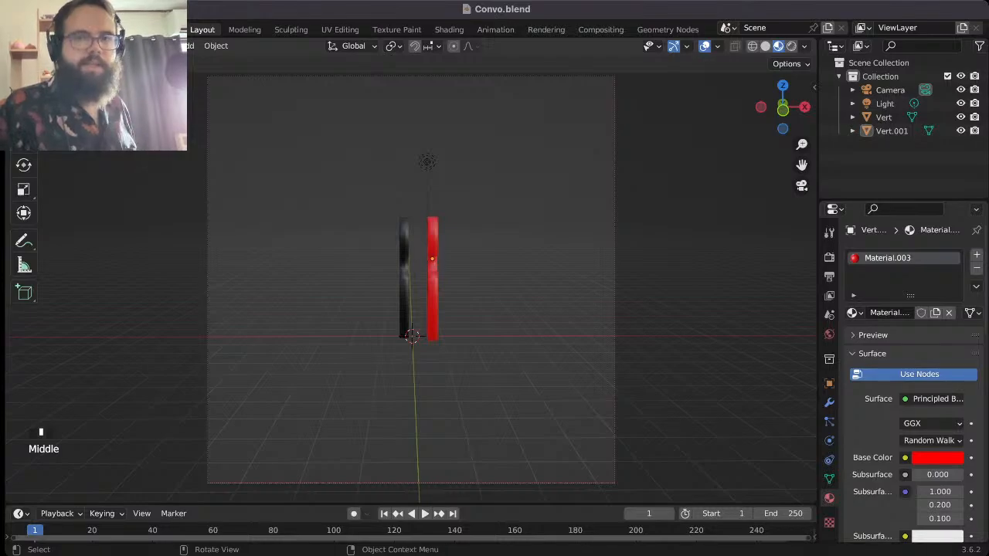
# - Lower the light along Z to just above the figures and shift it along X to sit between them
pyautogui.click(427, 163)
pyautogui.press('g')
pyautogui.press('z')
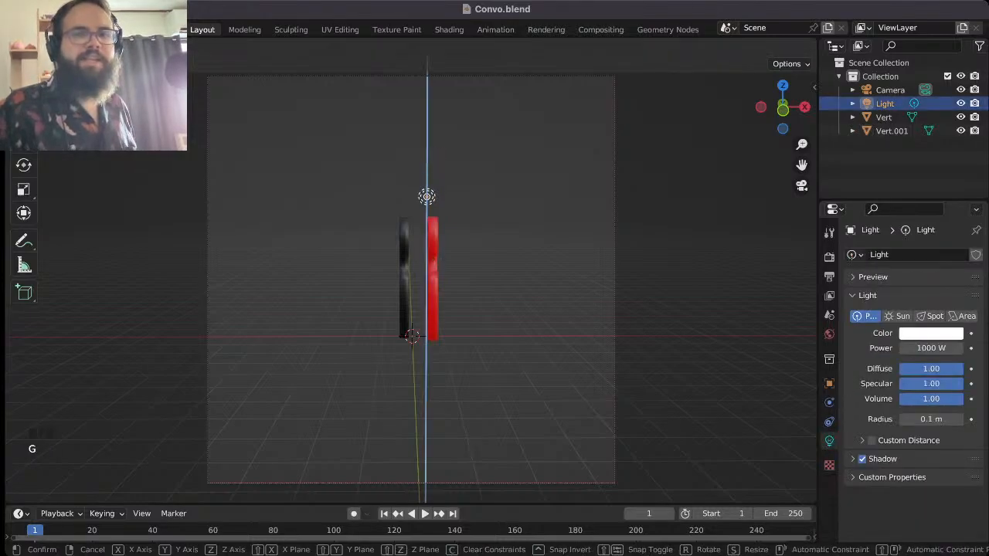
pyautogui.click(427, 196)
pyautogui.press('g')
pyautogui.press('x')
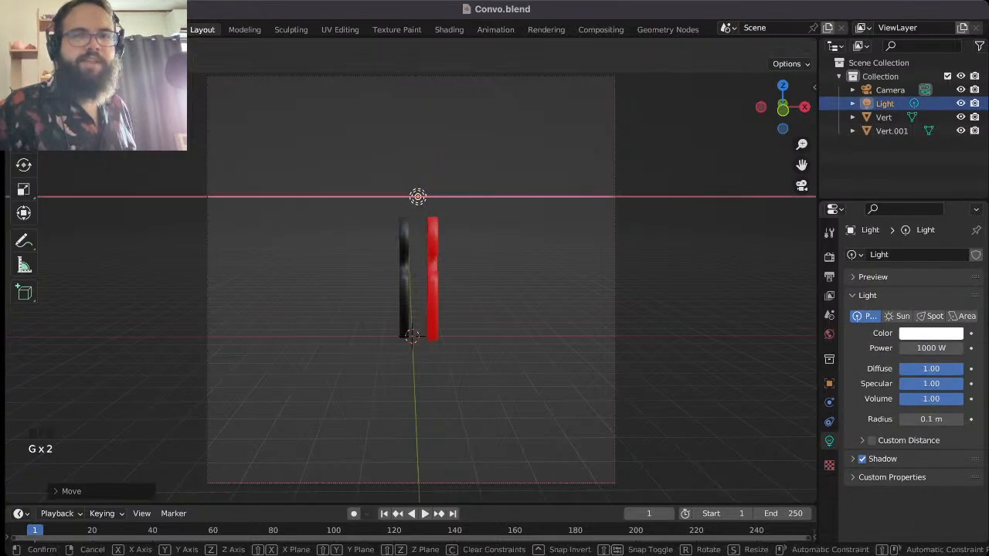
pyautogui.press('Return')
pyautogui.click(464, 232)
# - Move the red and black figures along X in opposite directions until each stands just outside the camera frame
pyautogui.click(432, 278)
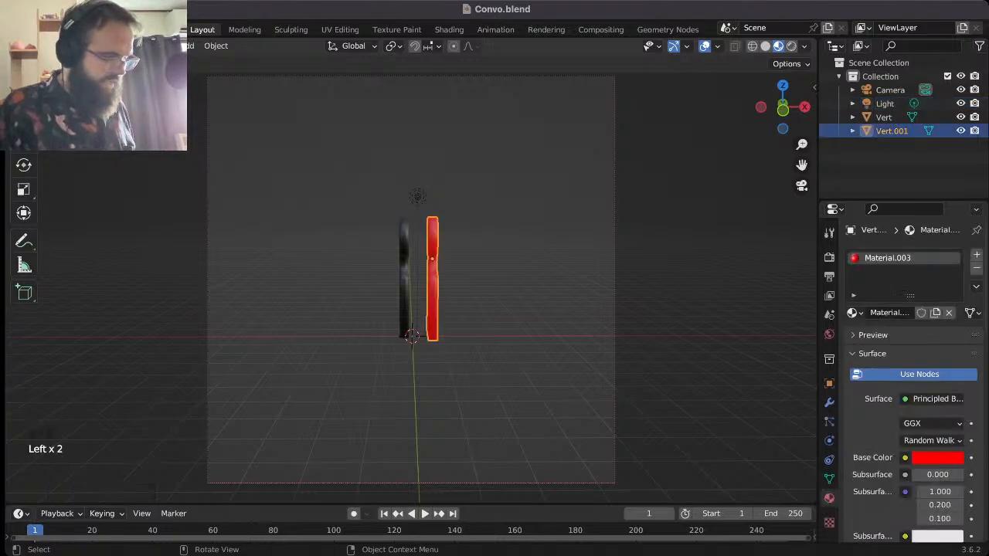
pyautogui.press('g')
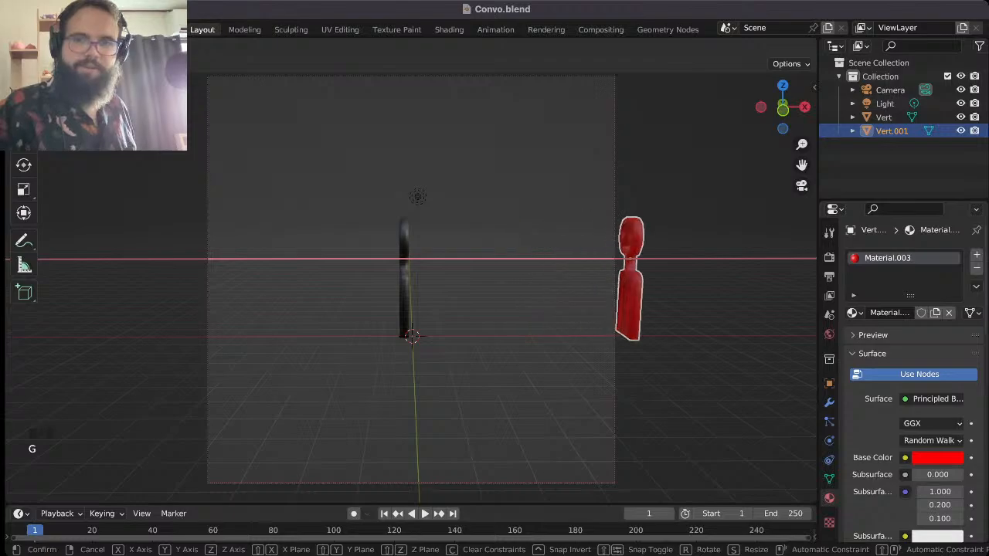
pyautogui.click(636, 278)
pyautogui.click(404, 274)
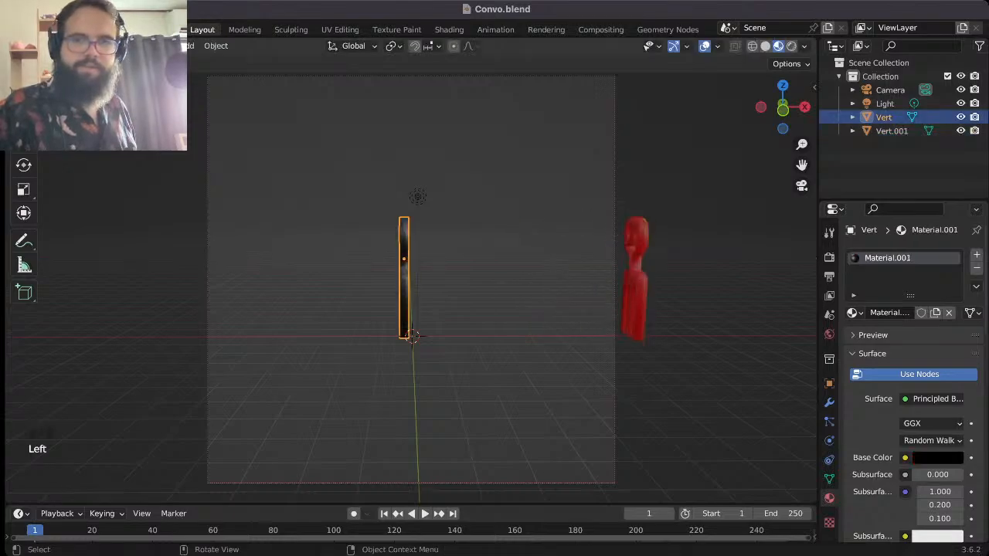
pyautogui.press('g')
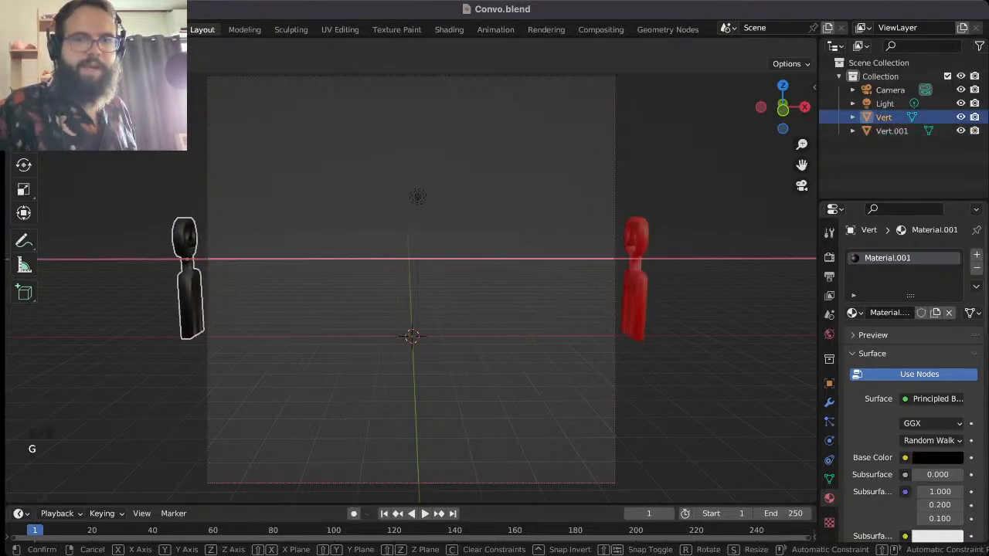
pyautogui.click(182, 276)
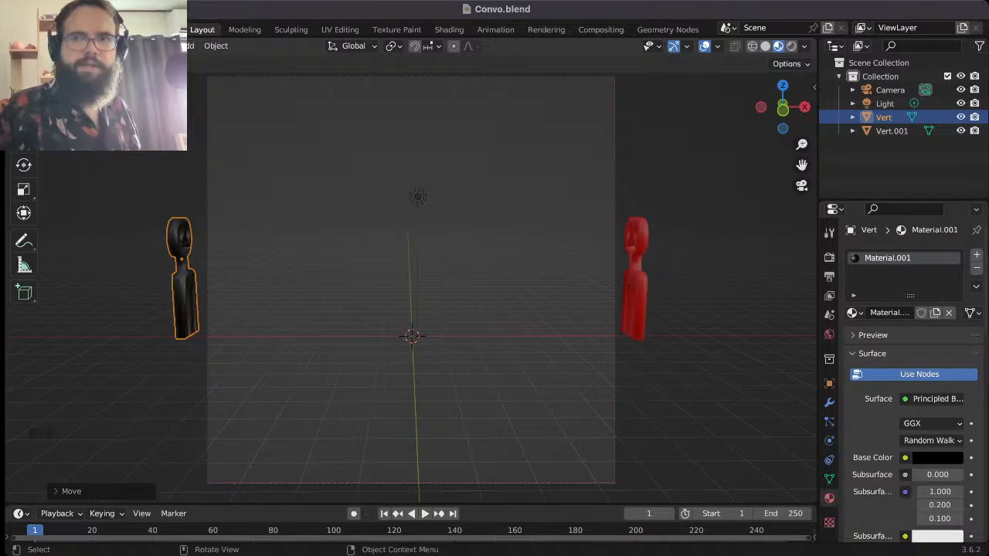
# - Change the World background color to near-white in Rendered shading, and return the viewport to Solid shading
pyautogui.click(791, 45)
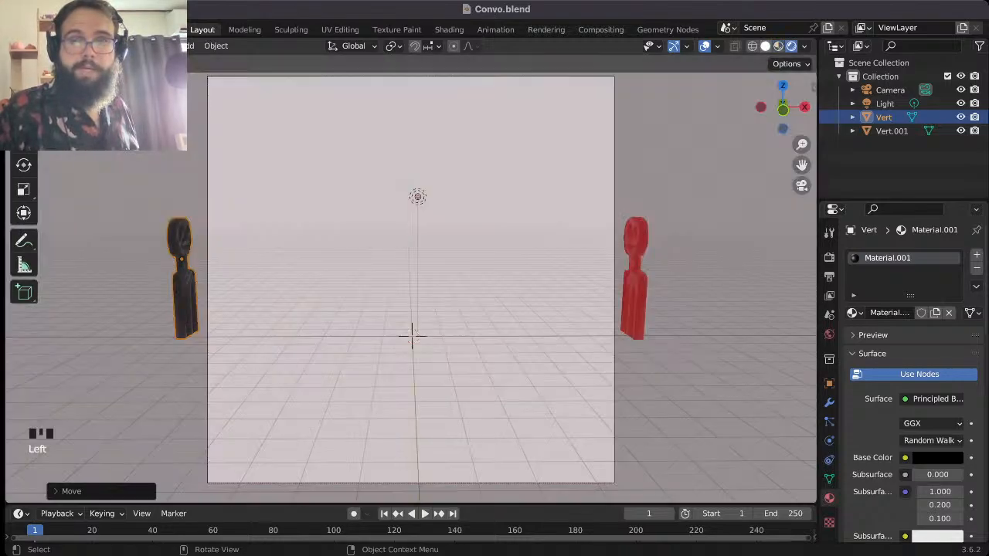
pyautogui.click(779, 46)
pyautogui.click(792, 46)
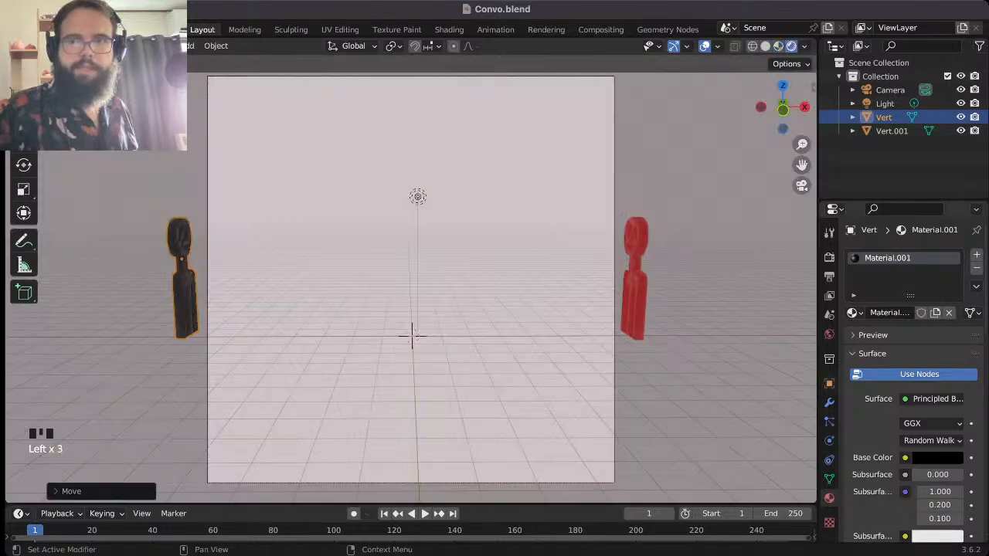
pyautogui.click(829, 334)
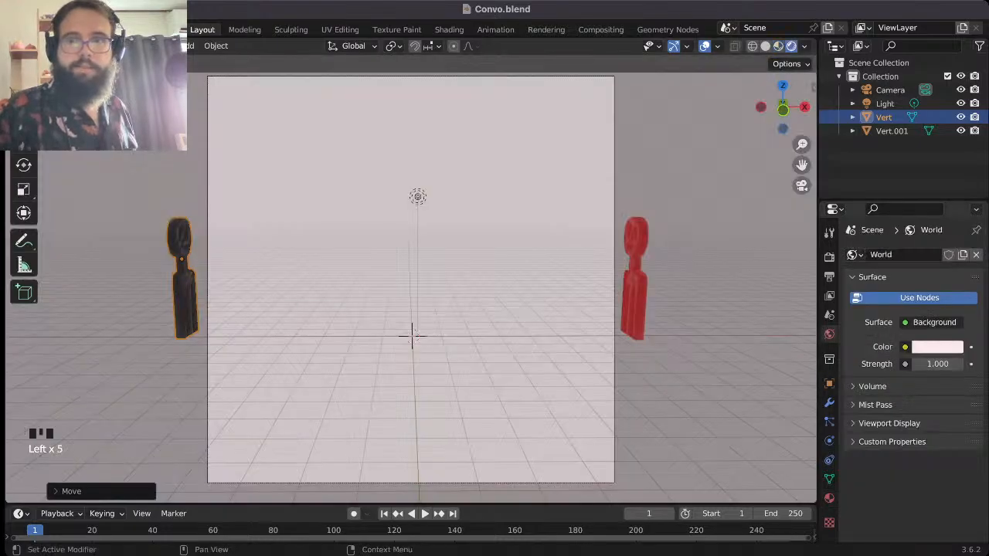
pyautogui.click(938, 347)
pyautogui.moveTo(893, 205); pyautogui.dragTo(891, 203)
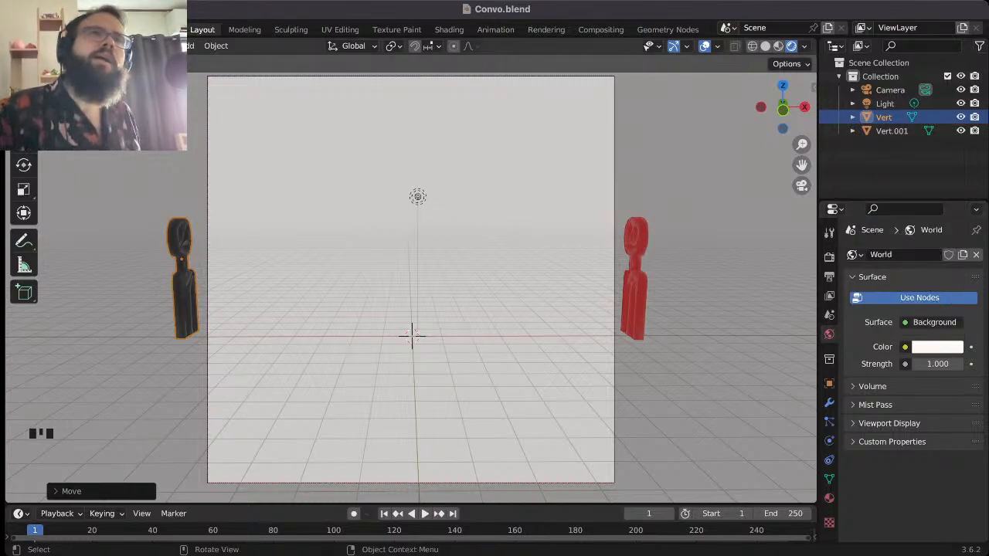
pyautogui.click(765, 45)
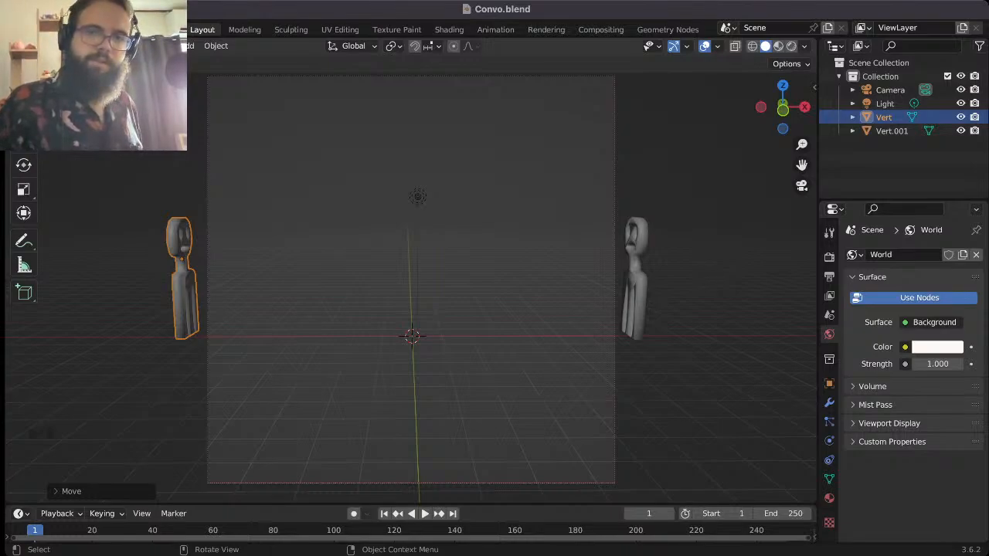
# - Adjust the camera angle slightly so it faces the figures more squarely, play the timeline with the black figure selected, and return to frame 1
pyautogui.click(503, 402)
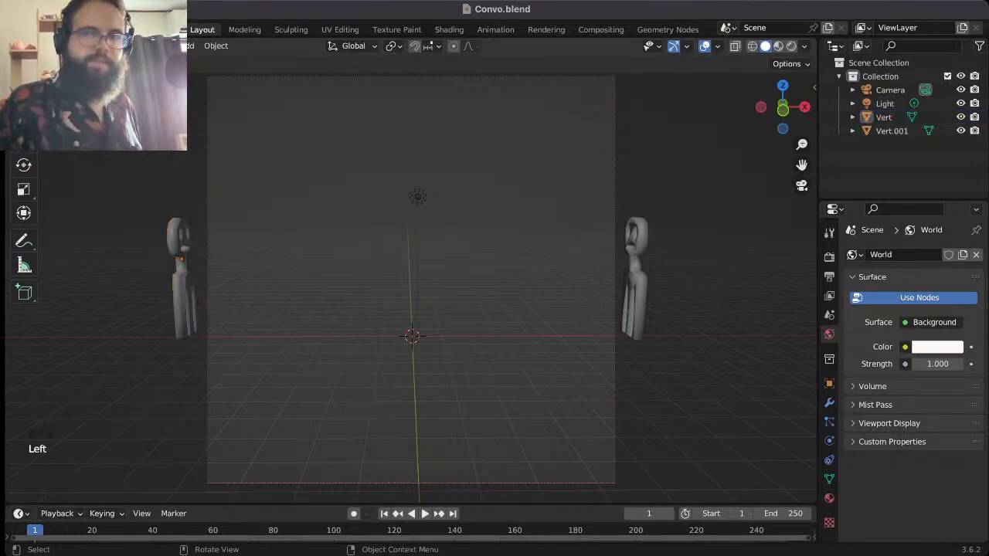
pyautogui.moveTo(410, 278); pyautogui.dragTo(422, 272, button='middle')
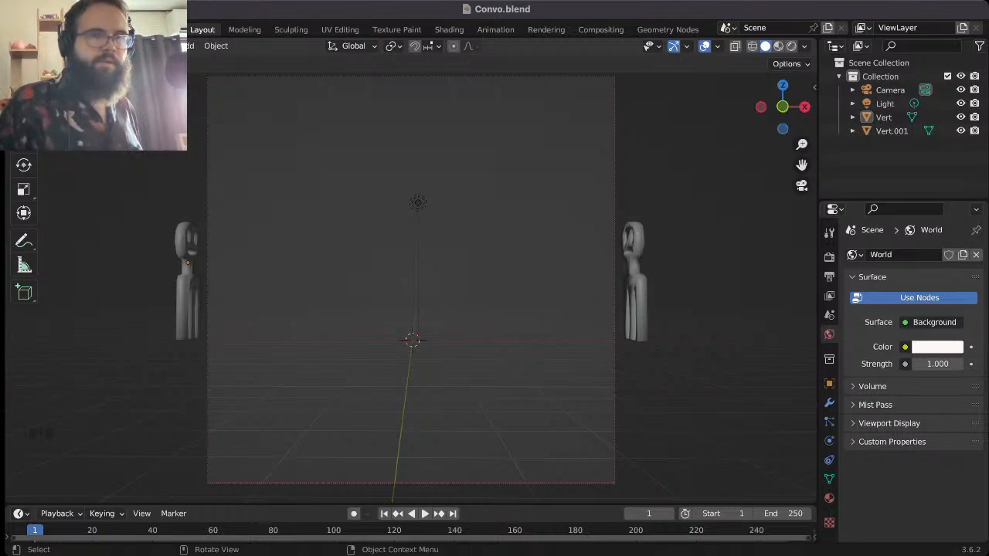
pyautogui.click(187, 282)
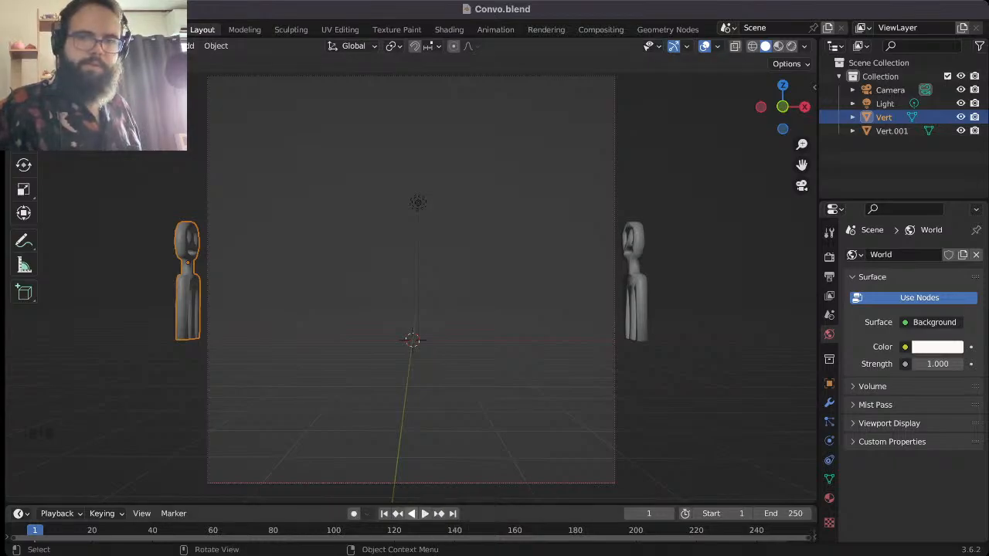
pyautogui.click(425, 514)
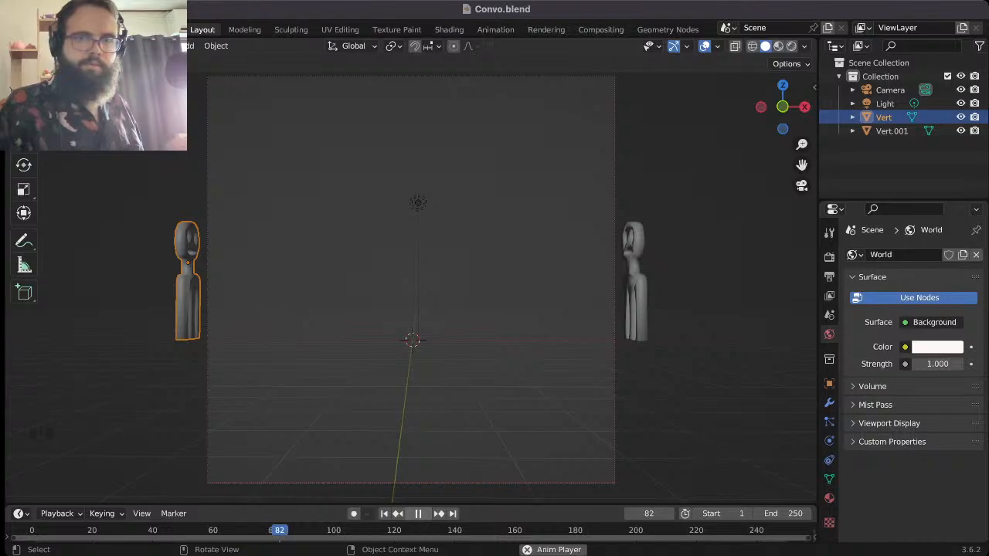
pyautogui.click(418, 514)
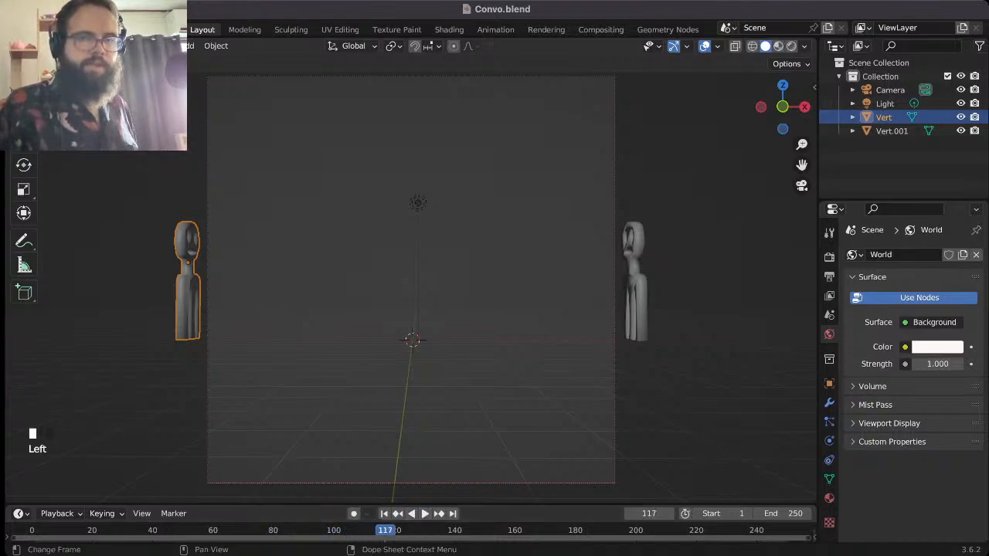
pyautogui.moveTo(45, 530); pyautogui.dragTo(35, 530)
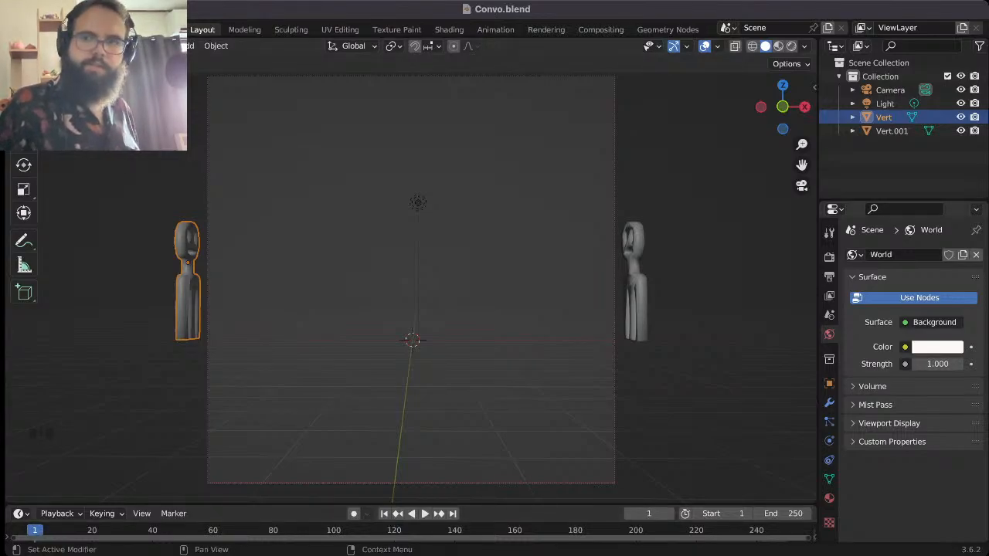
# - Keyframe the black figure's X, Y and Z location at frame 1, outside the camera frame
pyautogui.click(829, 383)
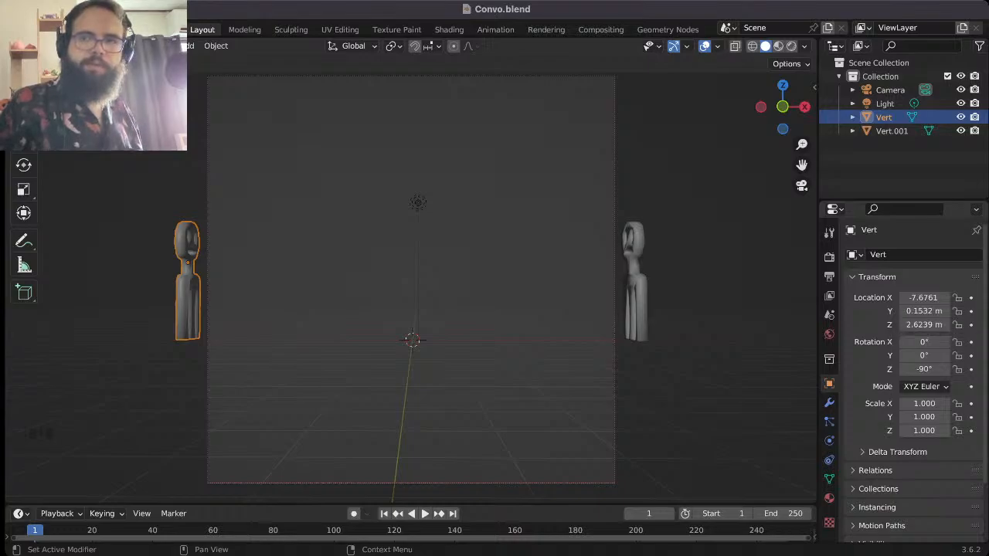
pyautogui.click(972, 297)
pyautogui.click(971, 311)
pyautogui.click(971, 324)
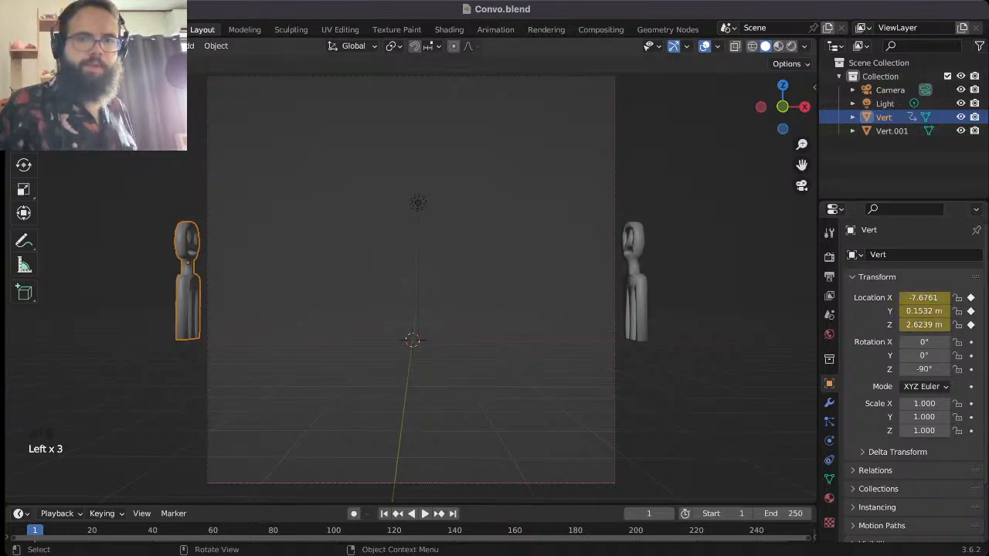
# - At frame 120, move the black figure along X to about -1.09 m, near the frame's centre, and keyframe its X location
pyautogui.click(394, 531)
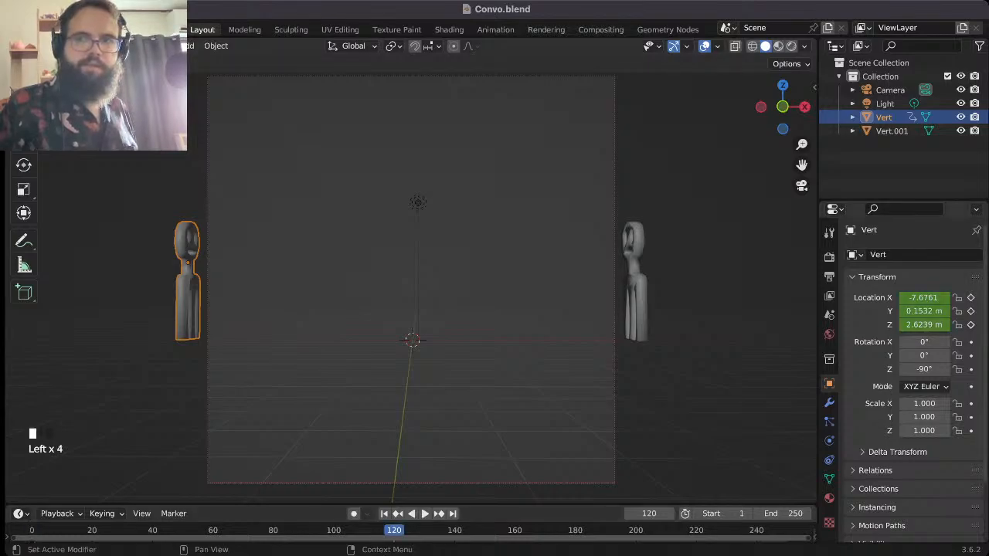
pyautogui.press('g')
pyautogui.press('x')
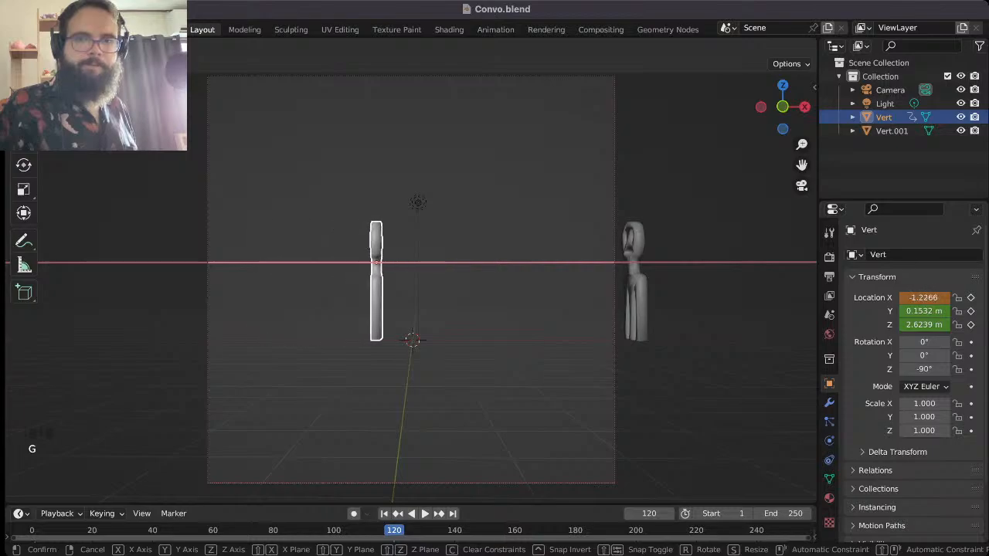
pyautogui.press('Return')
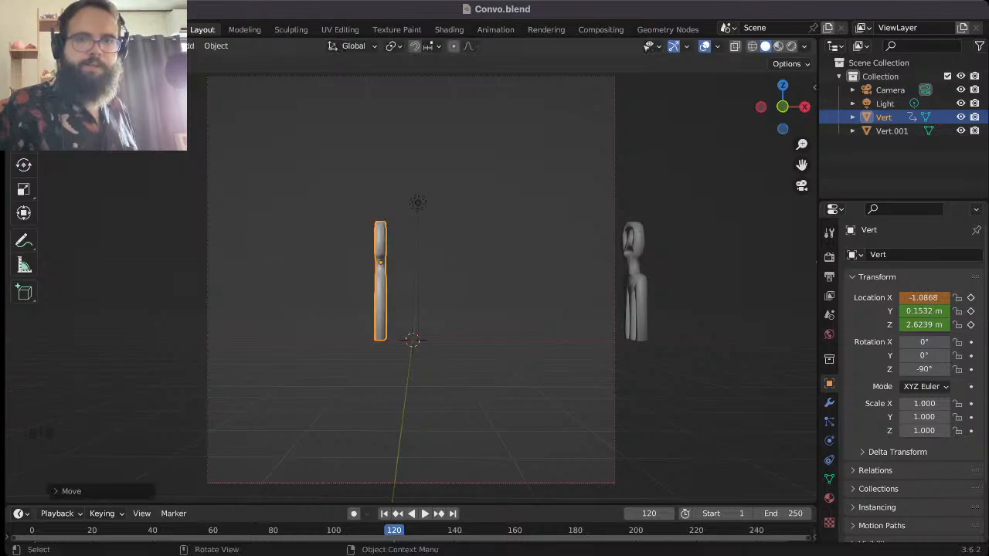
pyautogui.click(970, 297)
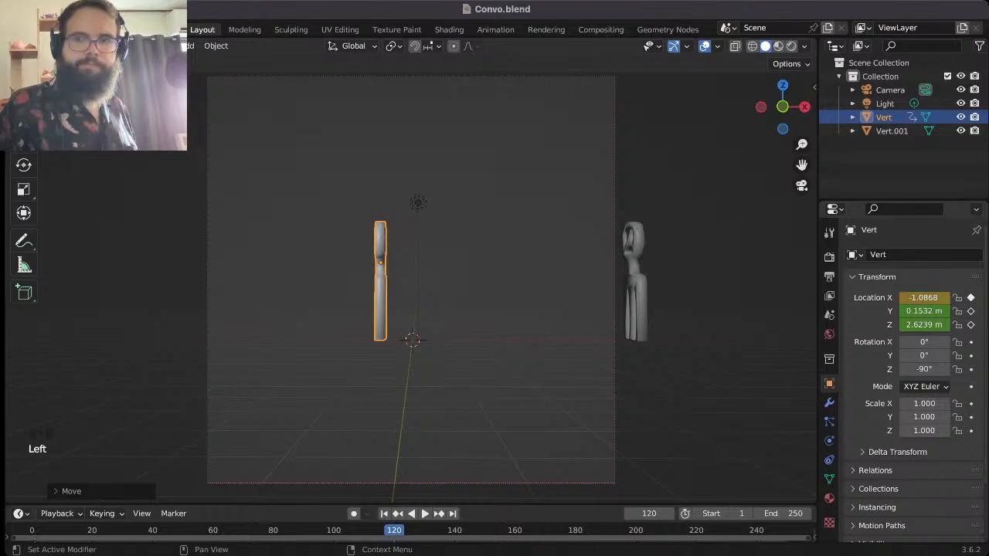
# - Play the animation from the first frame to check the black figure's movement into the camera view
pyautogui.click(384, 514)
pyautogui.click(424, 513)
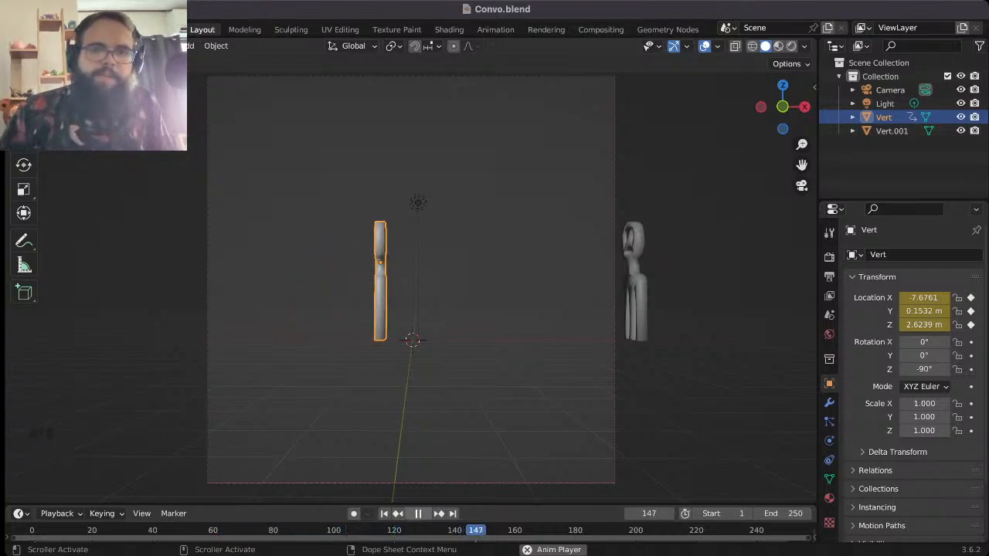
pyautogui.click(418, 513)
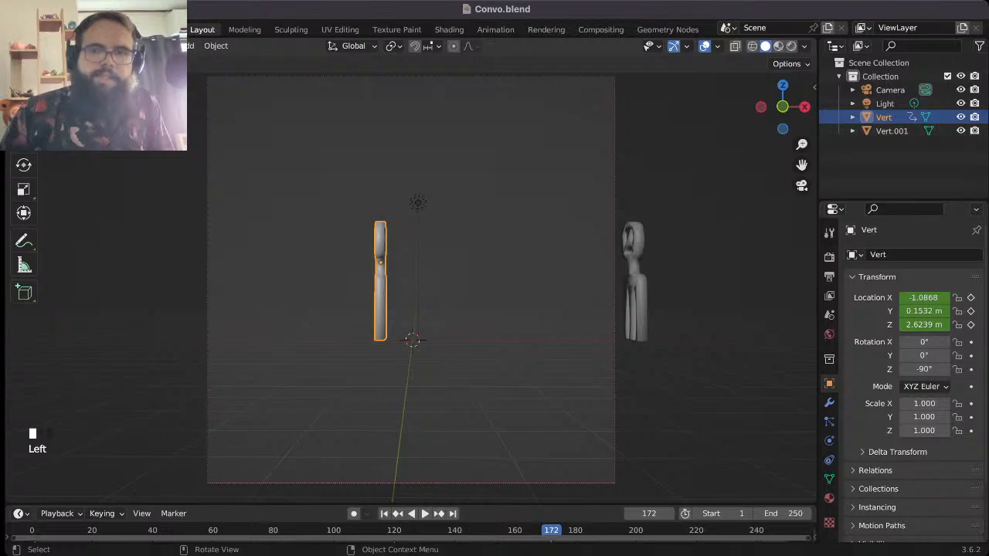
# - Set the animation's end frame to 140
pyautogui.doubleClick(784, 513)
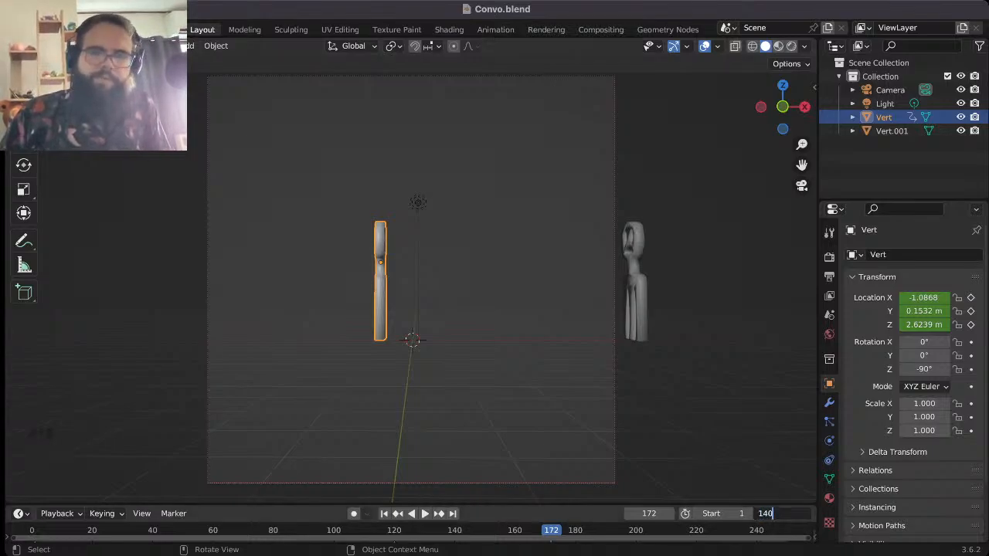
pyautogui.write('140')
pyautogui.press('Return')
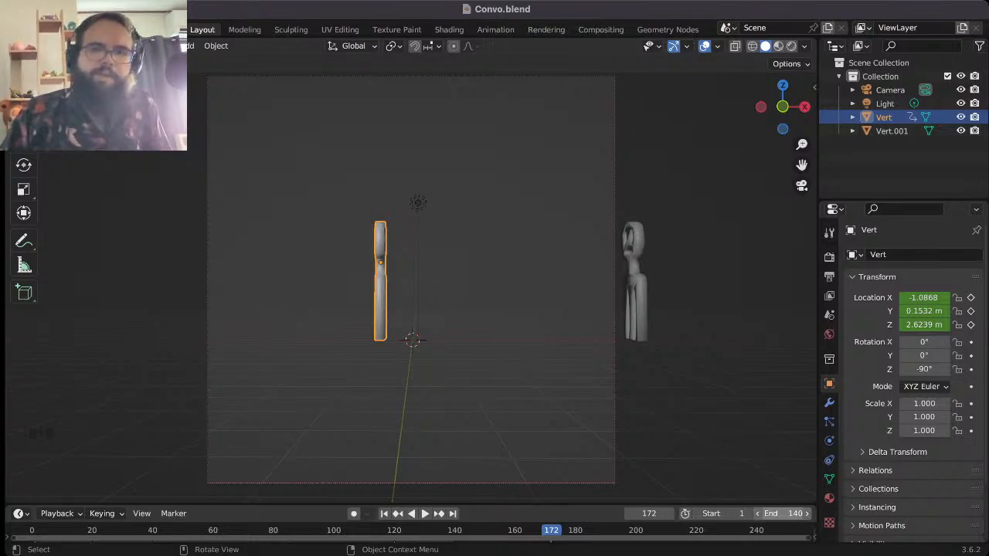
# - Replay the shortened animation in Solid and Rendered shading, and go back to frame 1 in Solid shading
pyautogui.hotkey('shift', 'Left')
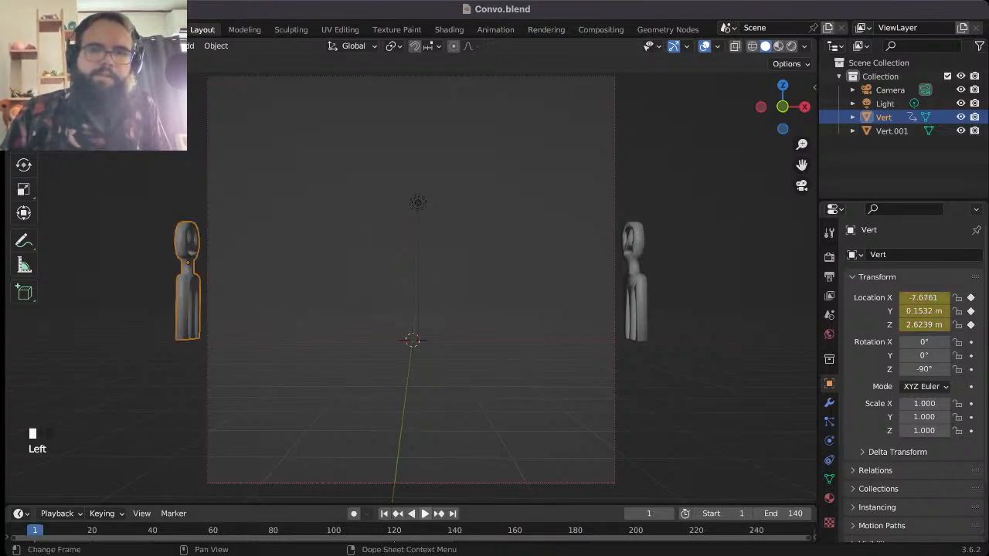
pyautogui.click(424, 513)
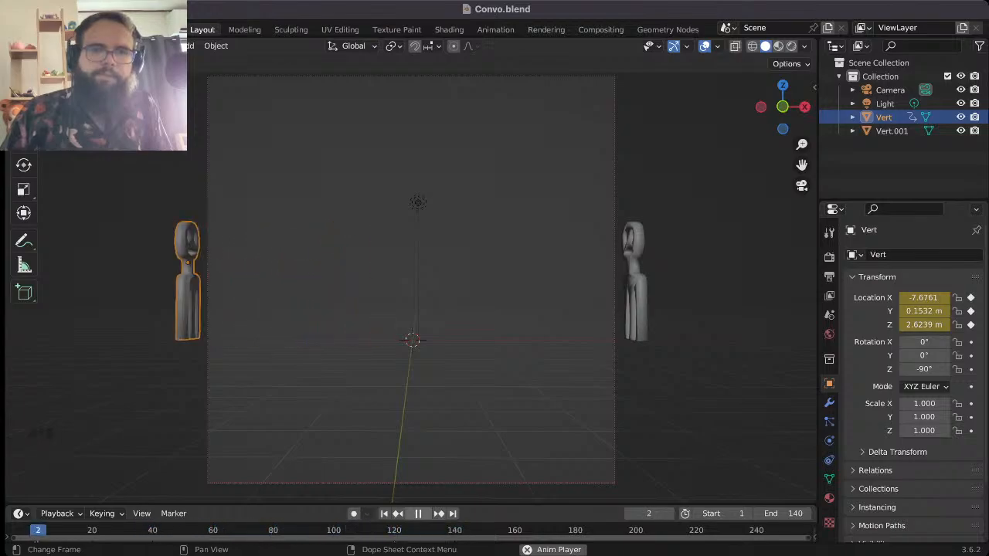
pyautogui.click(418, 513)
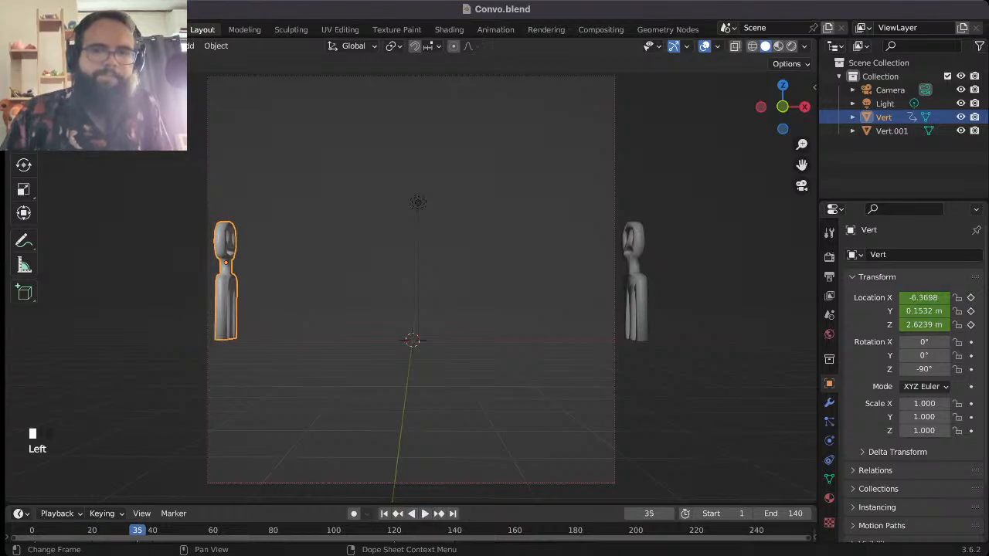
pyautogui.click(384, 513)
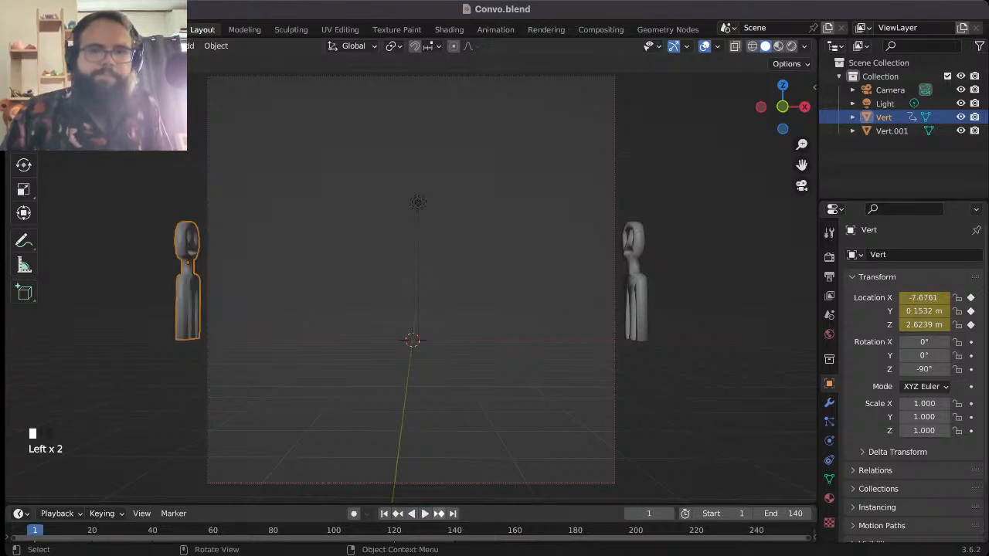
pyautogui.click(425, 513)
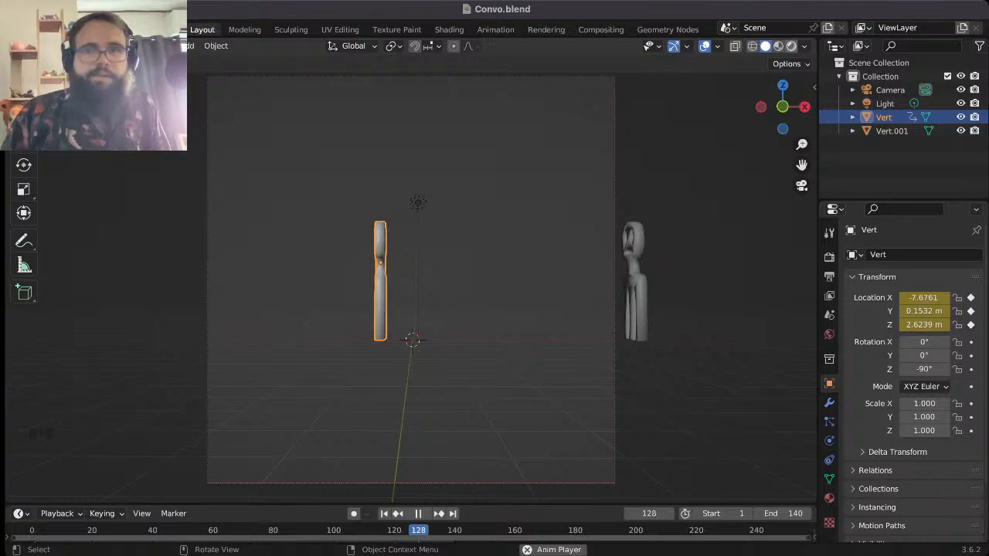
pyautogui.click(791, 45)
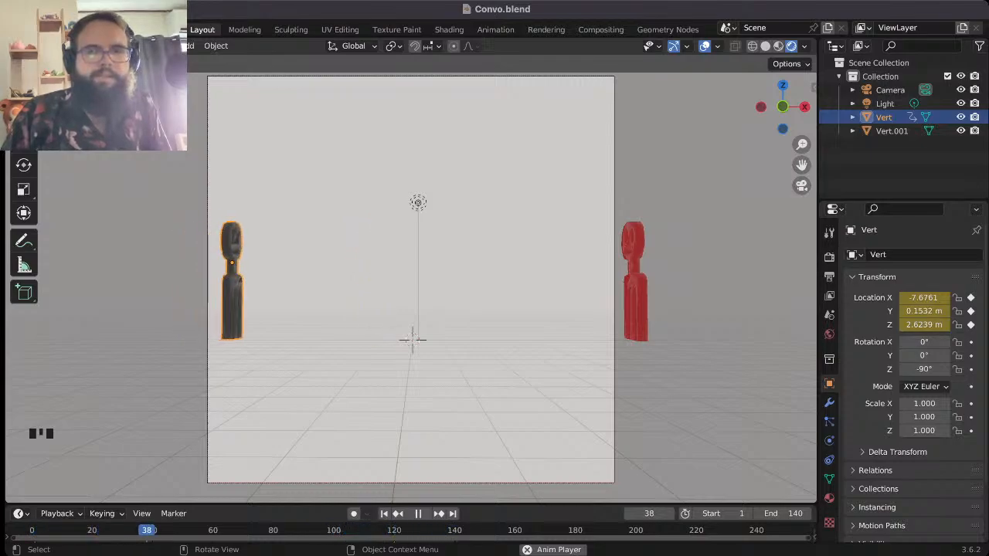
pyautogui.press('Left')
pyautogui.press('Left')
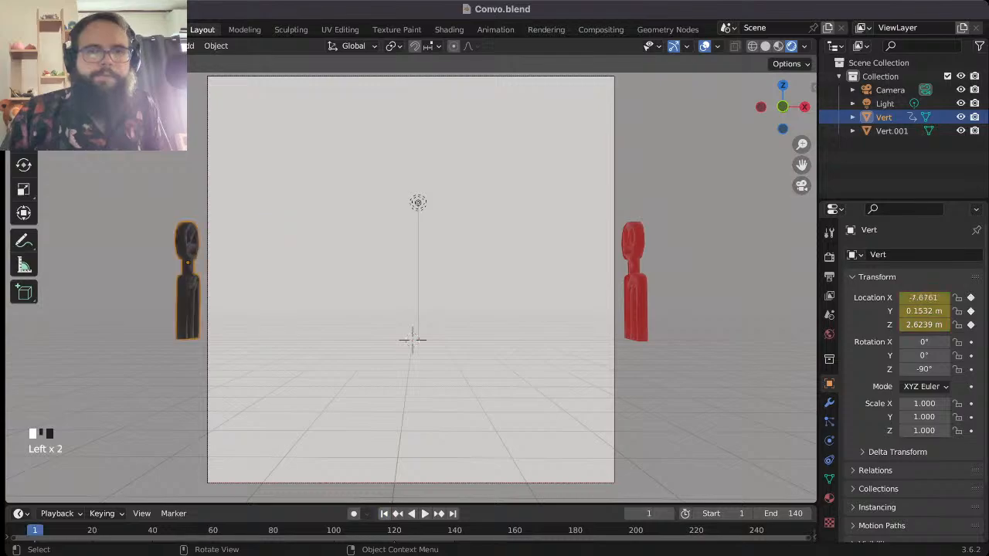
pyautogui.press('Left')
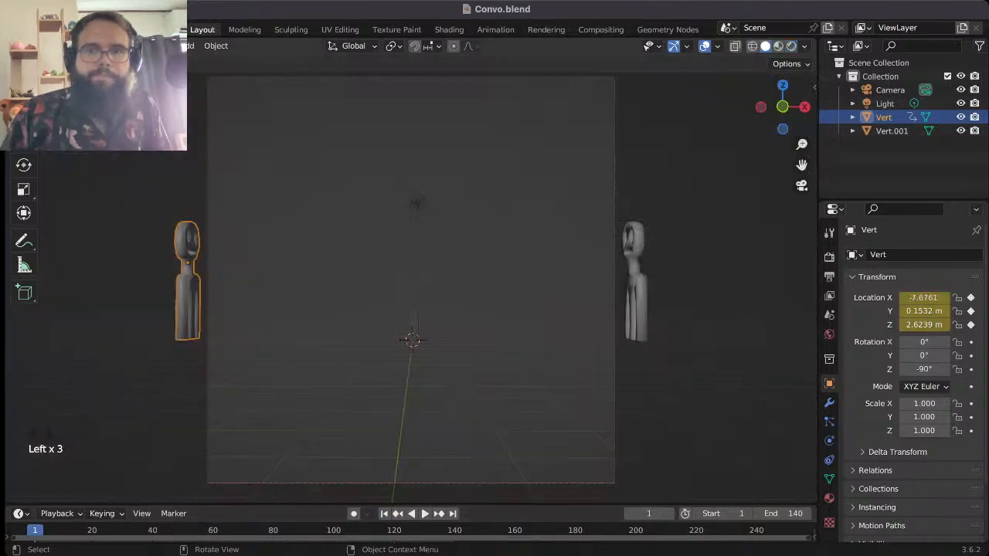
# - Keyframe the red figure's X, Y and Z location at frame 1, outside the opposite side of the camera frame
pyautogui.click(635, 293)
pyautogui.click(970, 298)
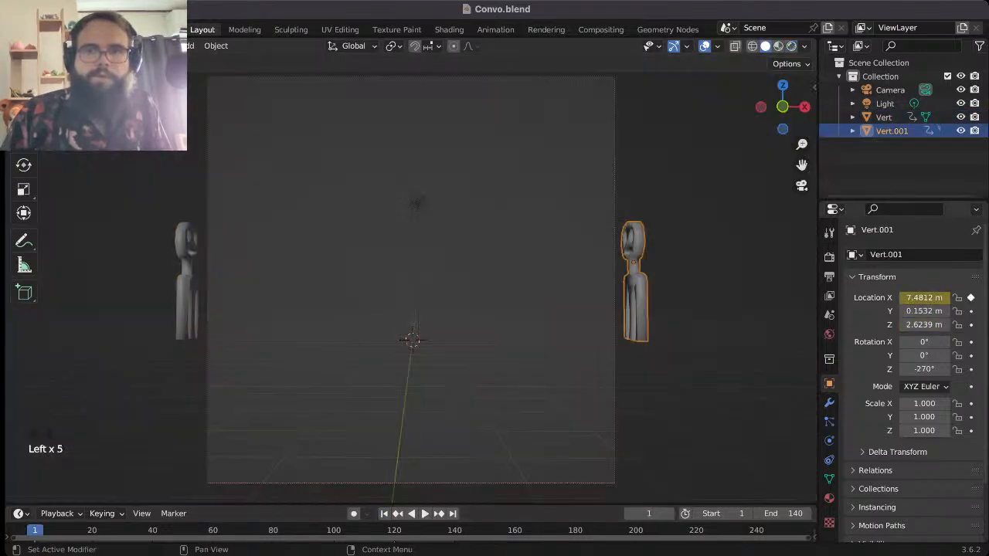
pyautogui.click(971, 312)
pyautogui.click(971, 325)
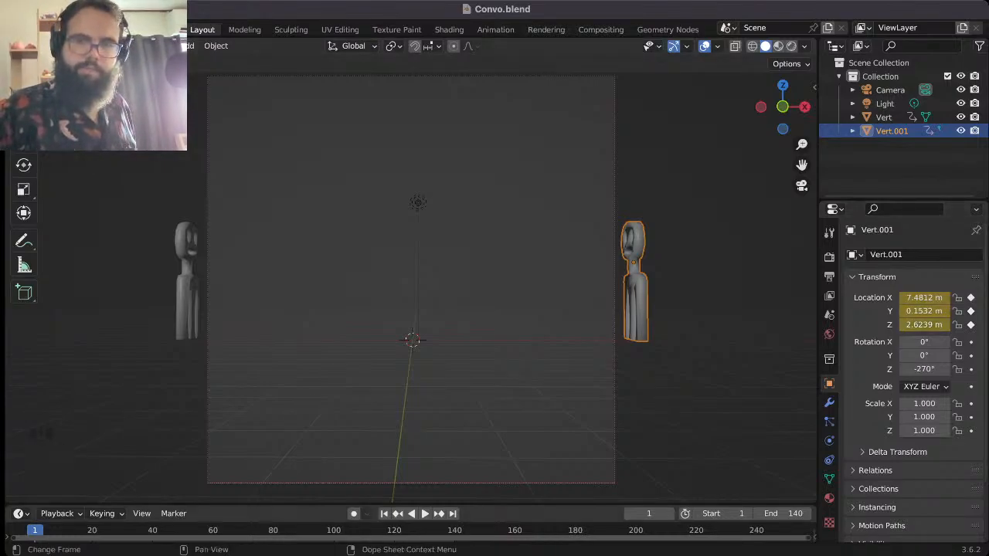
# - At frame 120, move the red figure along X to about 1.24 m, facing the black figure, and keyframe its X location
pyautogui.click(394, 534)
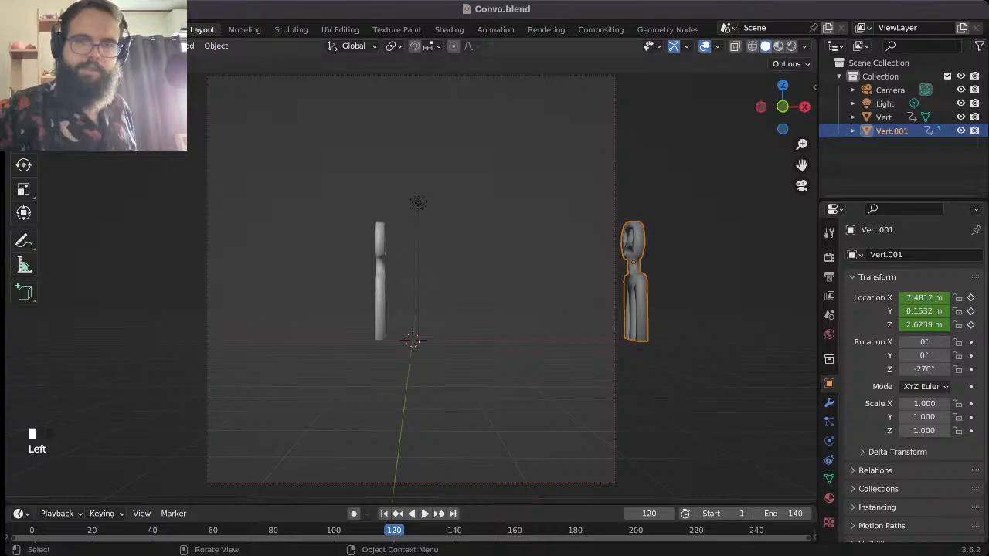
pyautogui.press('g')
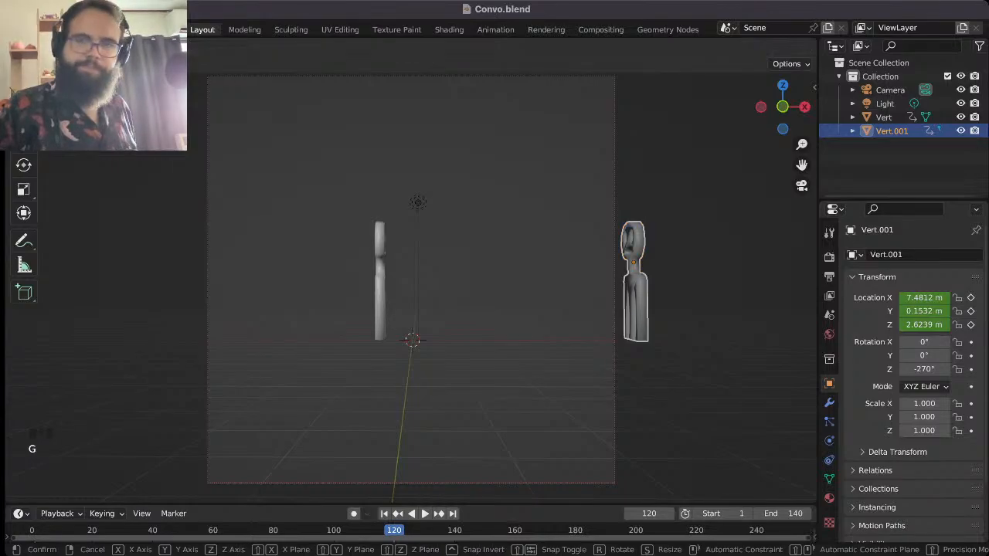
pyautogui.press('x')
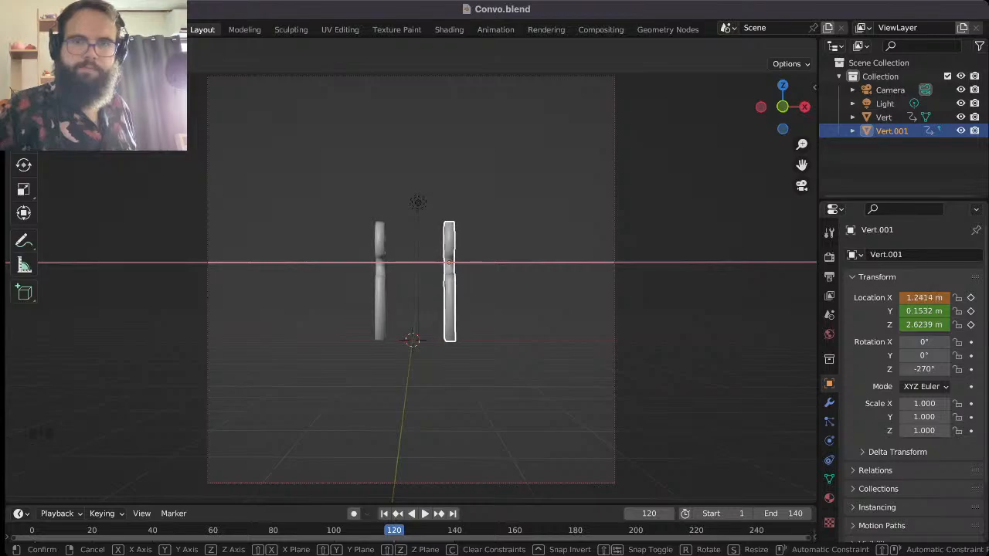
pyautogui.press('Return')
pyautogui.click(971, 298)
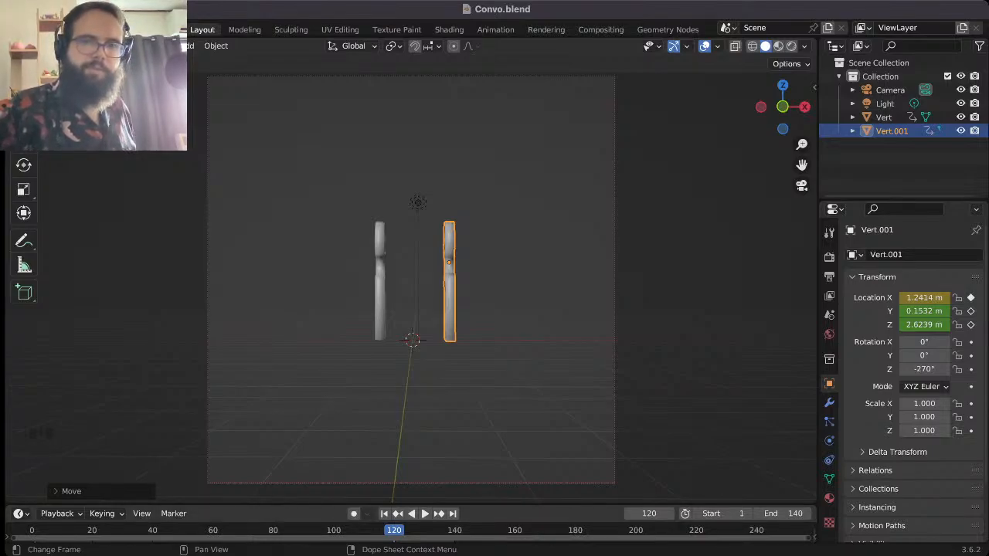
# - Play the animation from the first frame to check both figures moving toward each other
pyautogui.click(384, 513)
pyautogui.click(425, 513)
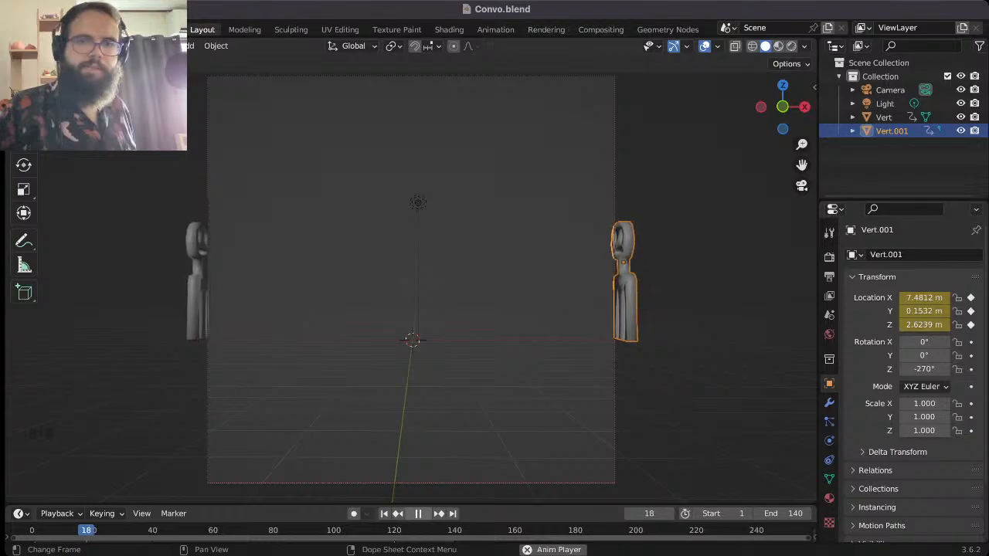
pyautogui.click(422, 513)
# - Extend the animation's end frame to 160 and play the longer sequence
pyautogui.click(780, 513)
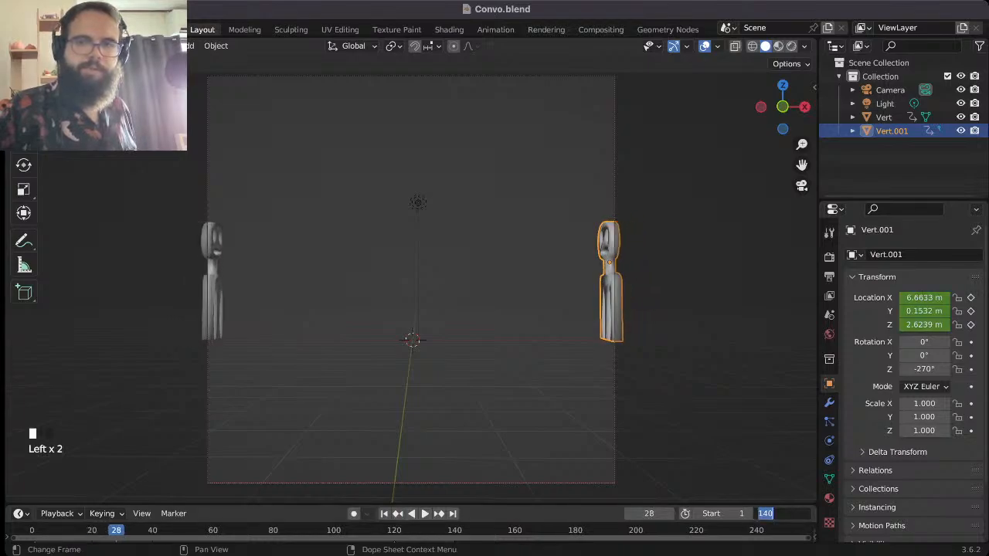
pyautogui.press('BackSpace')
pyautogui.press('BackSpace')
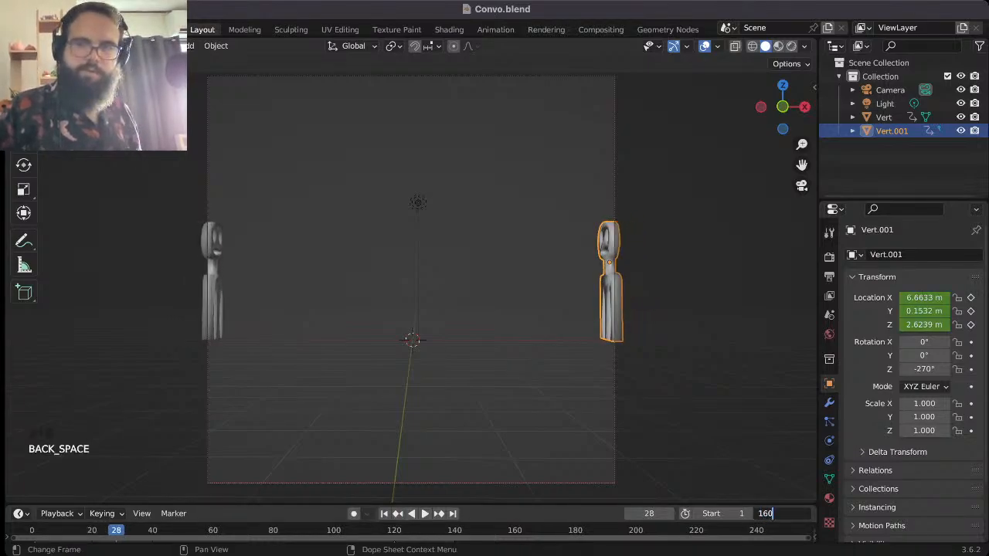
pyautogui.press('Return')
pyautogui.click(424, 514)
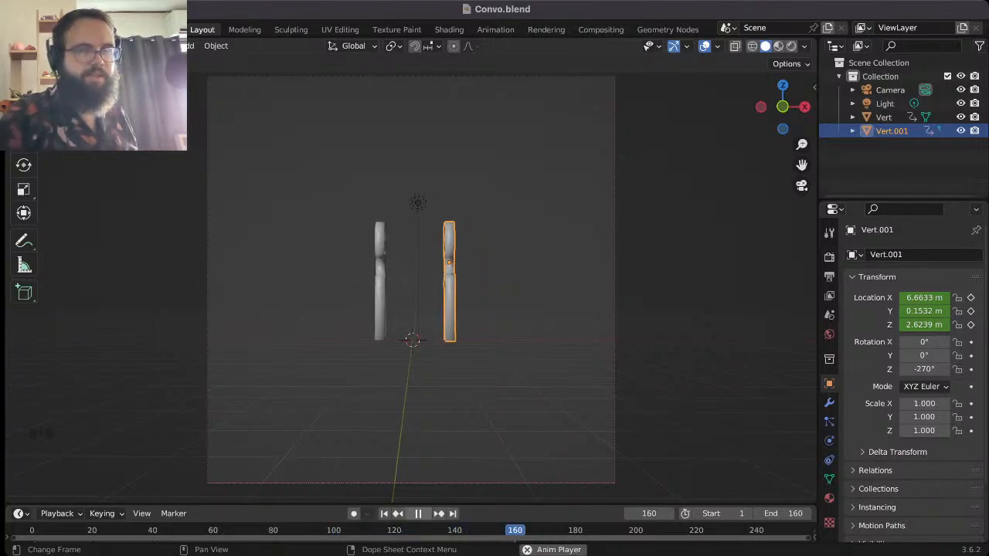
pyautogui.press('space')
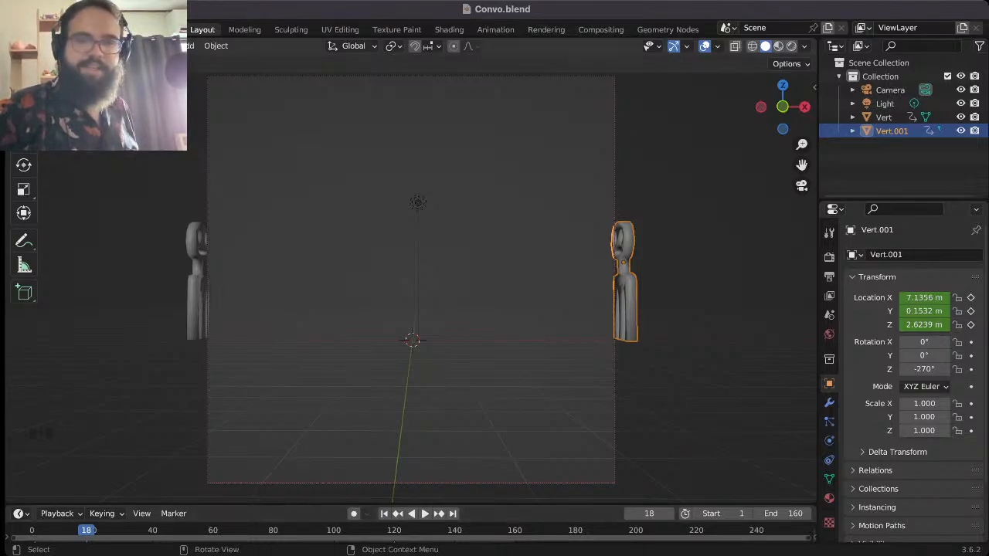
# - Return to frame 1 and set the render output path to the project's 40 folder
pyautogui.hotkey('shift', 'Left')
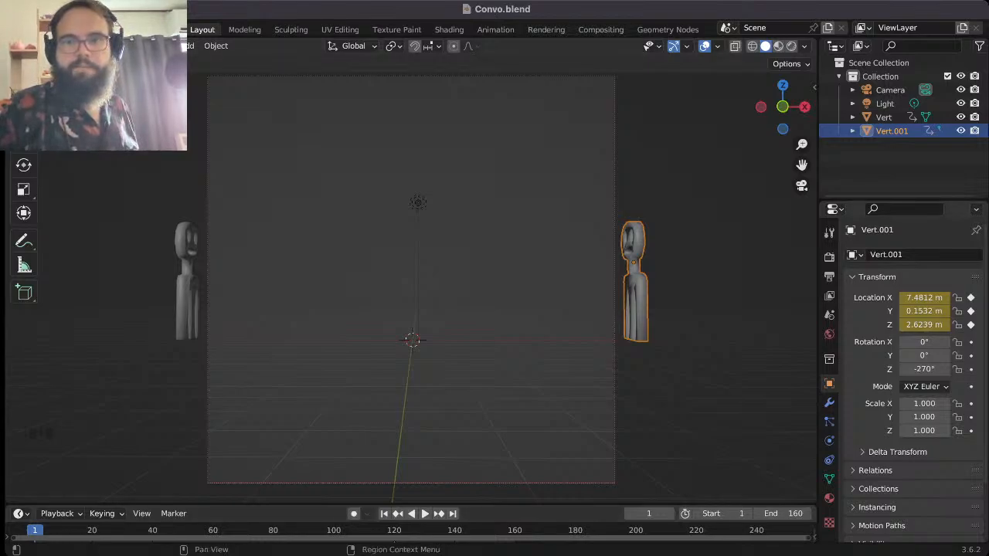
pyautogui.click(830, 523)
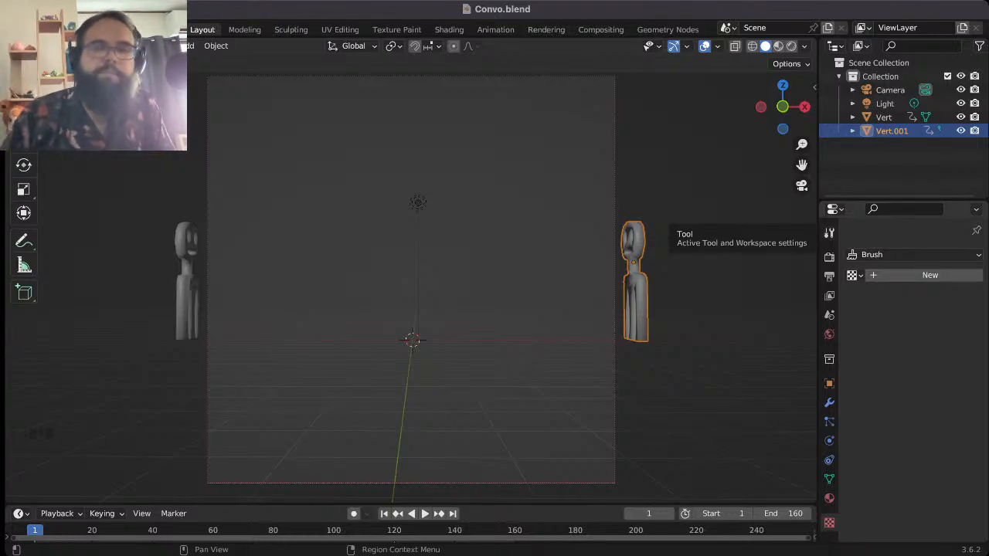
pyautogui.click(829, 276)
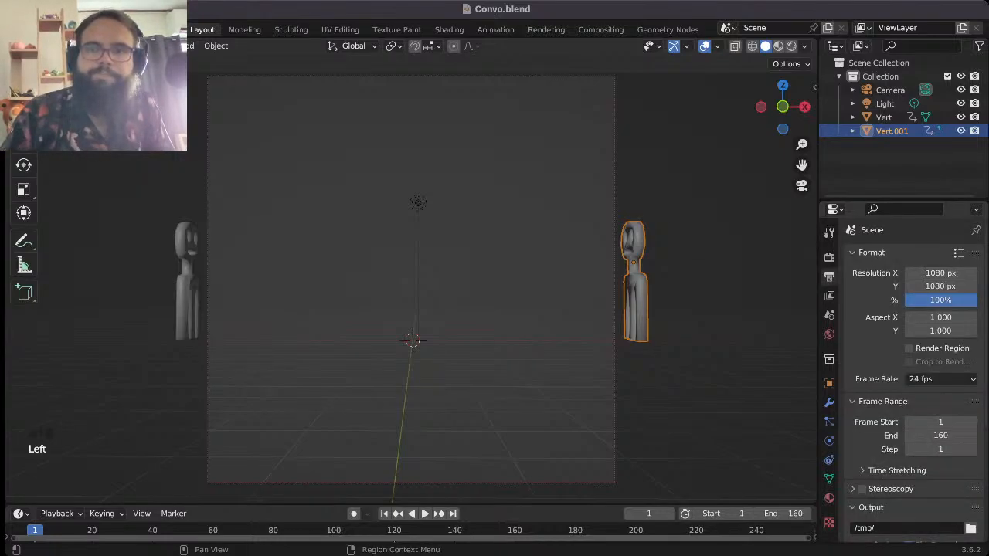
pyautogui.scroll(-6, 904, 379)
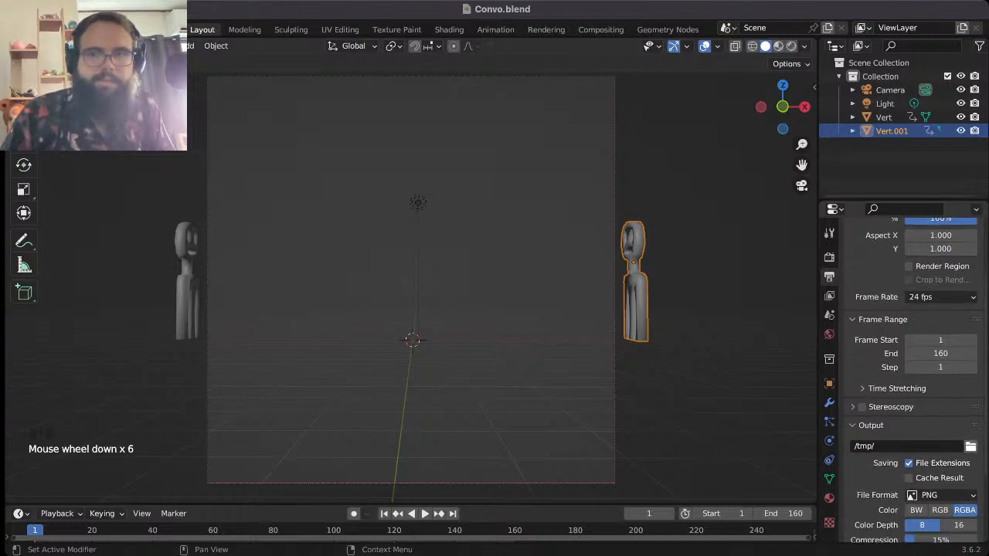
pyautogui.click(971, 447)
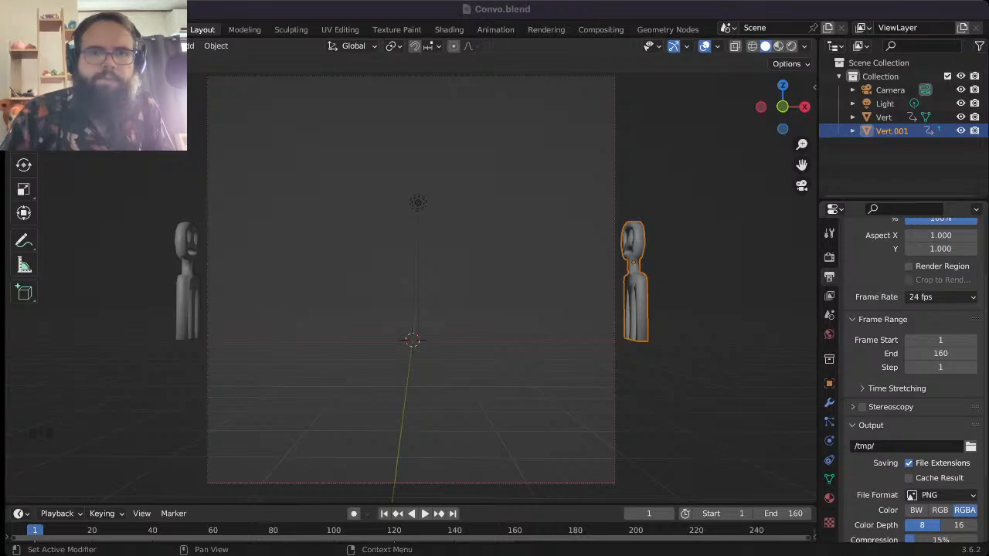
pyautogui.press('Return')
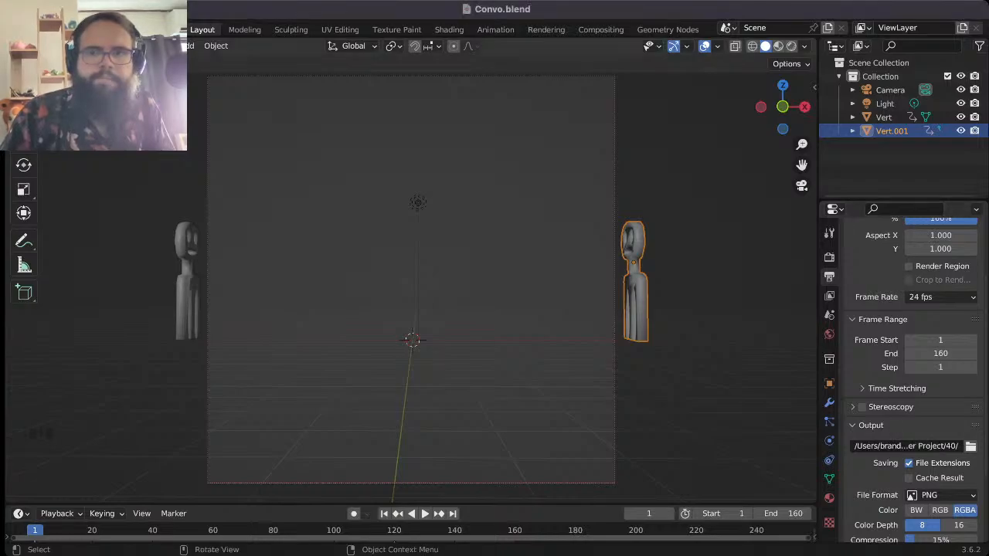
# - Save Convo.blend and render the full animation as PNG frames, closing the render window when it finishes
pyautogui.scroll(-3, 911, 387)
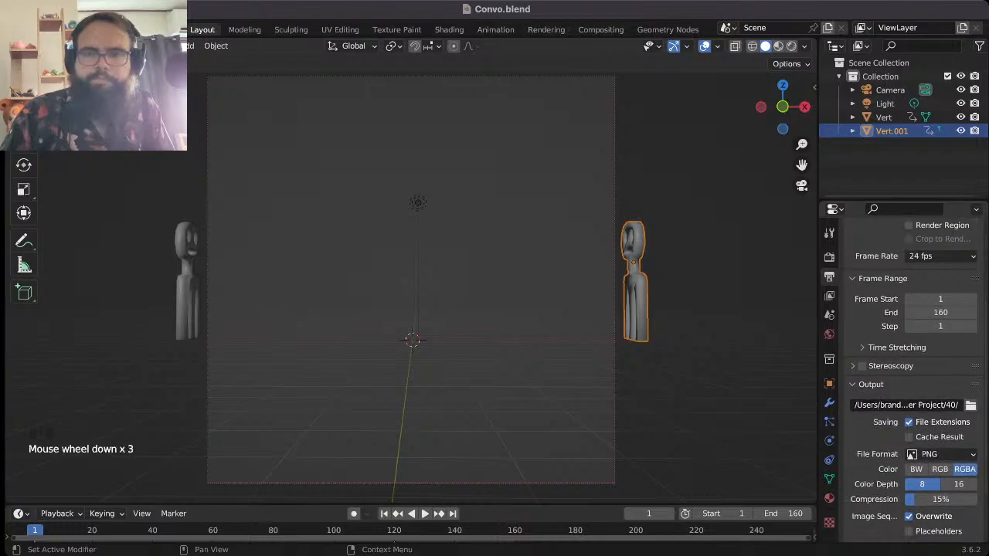
pyautogui.scroll(-2, 912, 386)
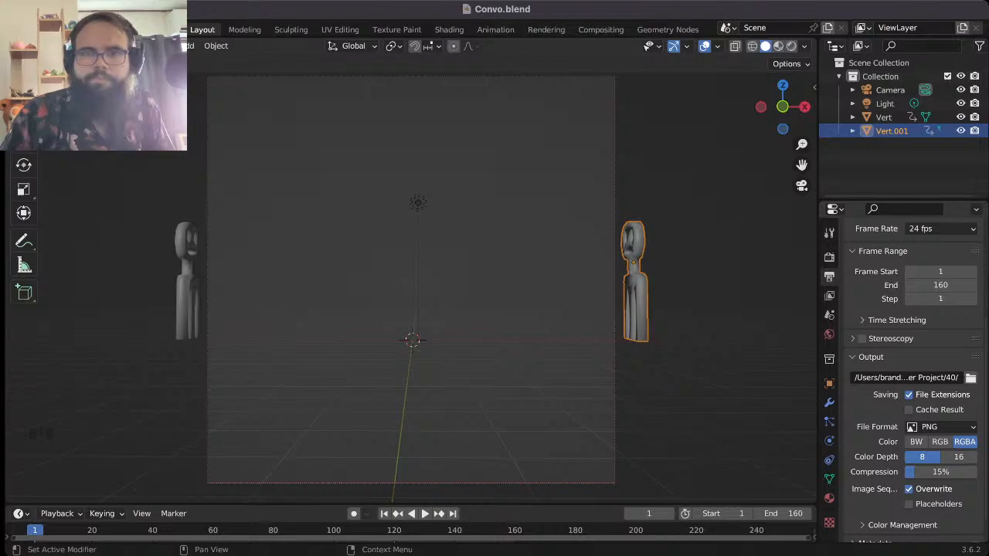
pyautogui.scroll(-6, 912, 387)
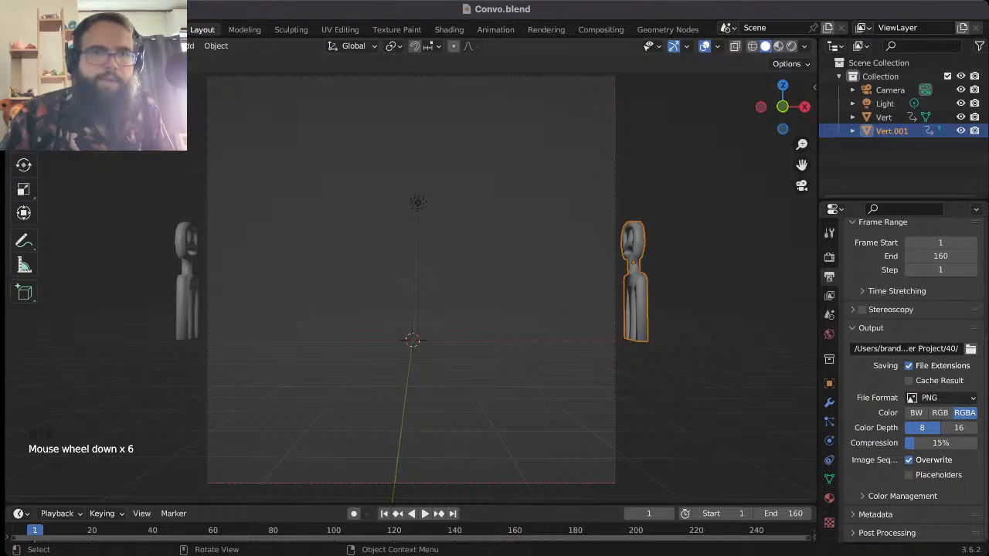
pyautogui.click(38, 29)
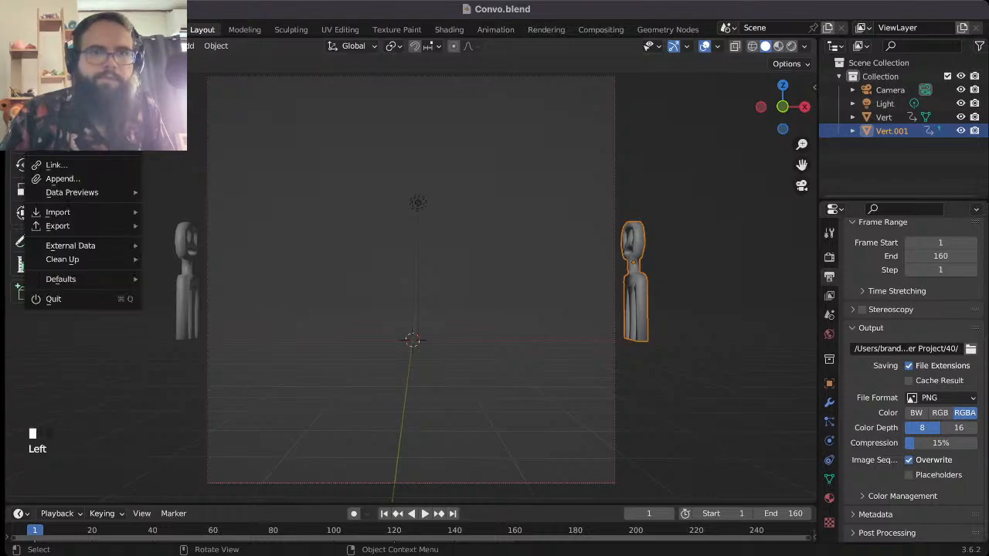
pyautogui.click(57, 118)
pyautogui.click(37, 29)
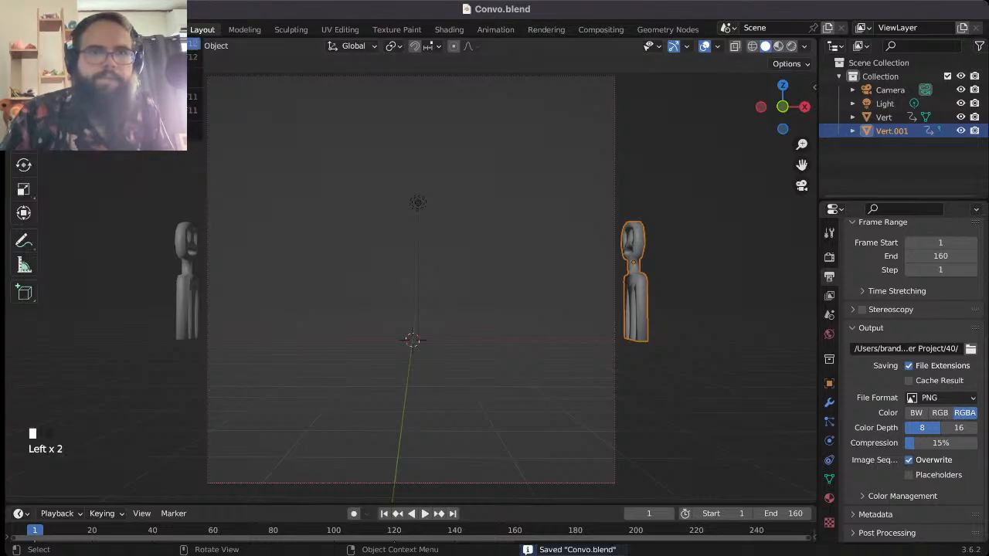
pyautogui.hotkey('ctrl', 'F12')
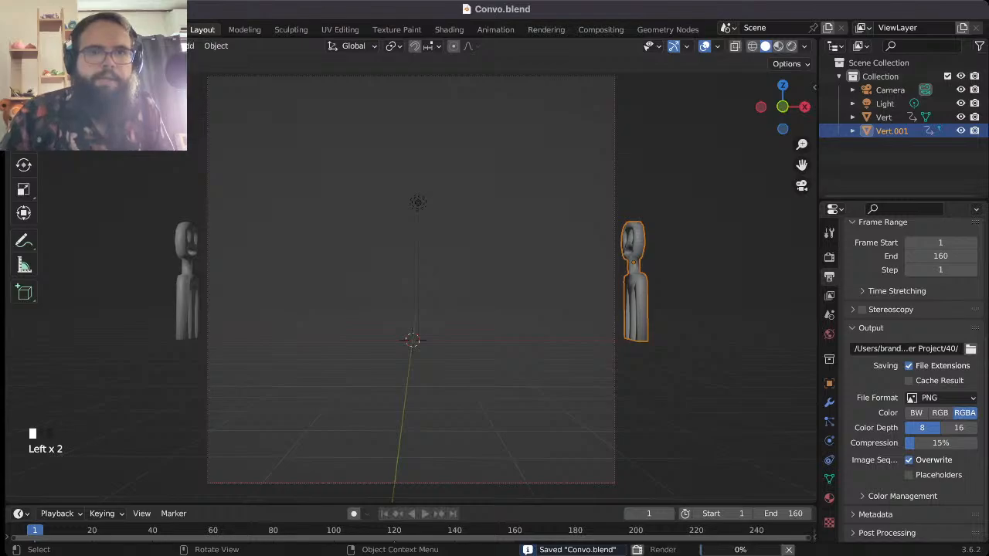
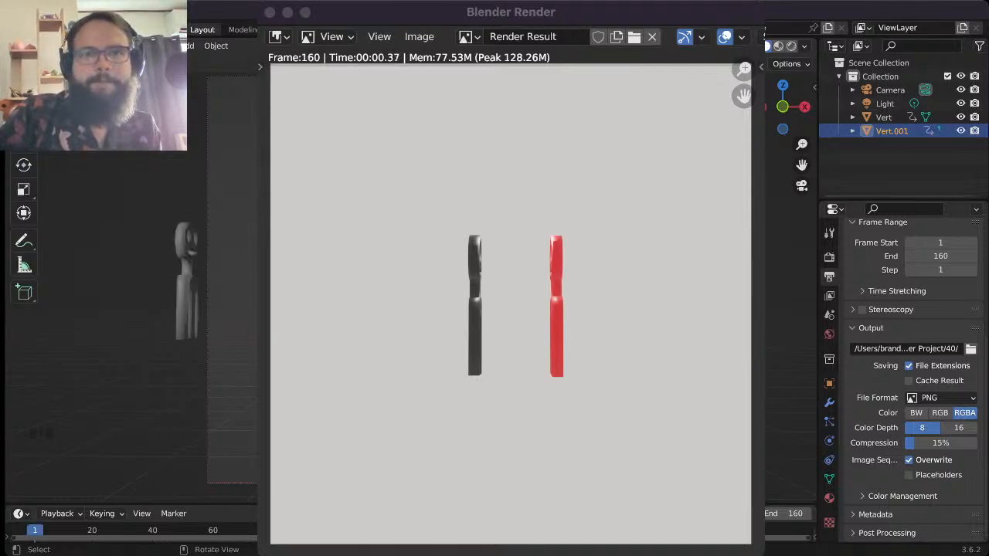
pyautogui.press('Escape')
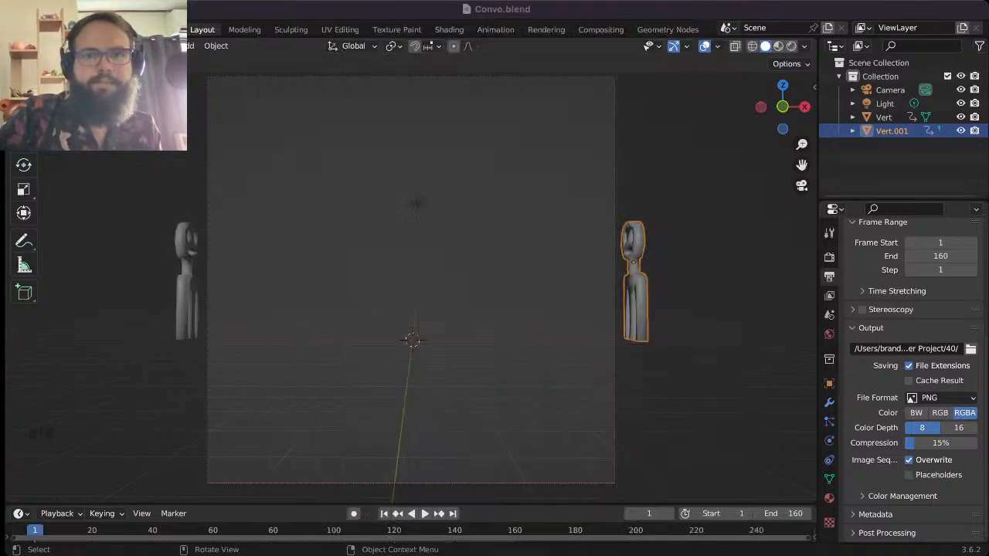
# - Deselect the figures and add a Video Editing workspace to the file
pyautogui.click(495, 270)
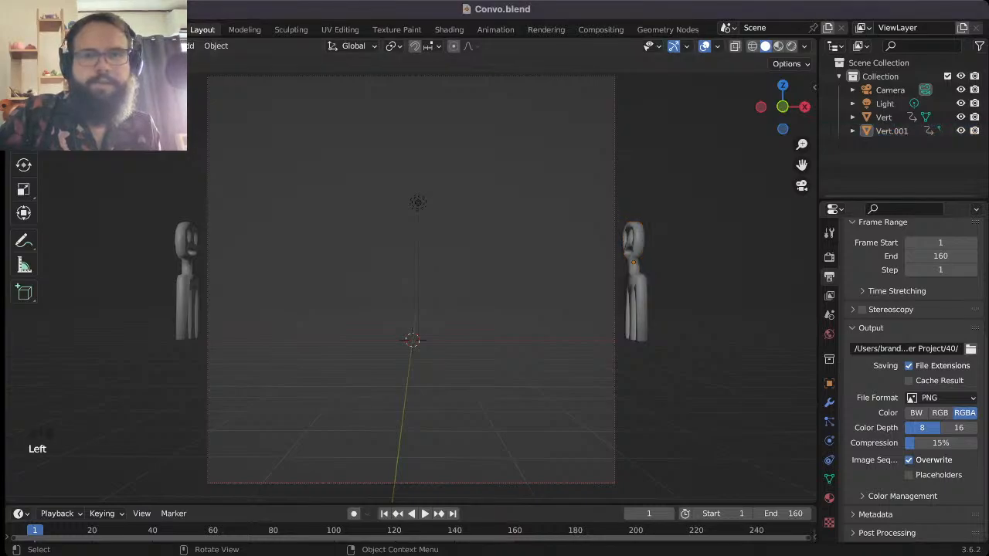
pyautogui.moveTo(479, 29); pyautogui.dragTo(420, 29, button='middle')
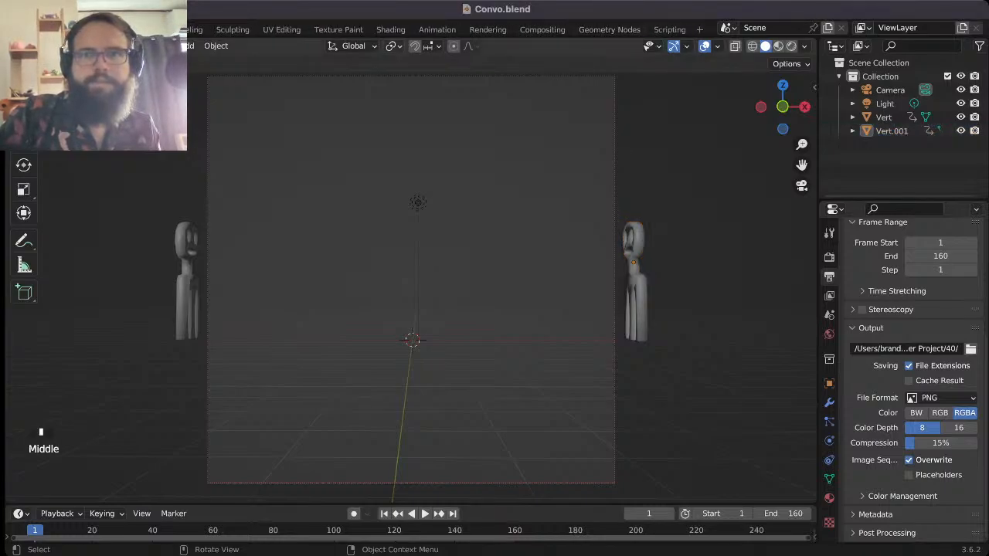
pyautogui.click(699, 29)
pyautogui.moveTo(664, 110)
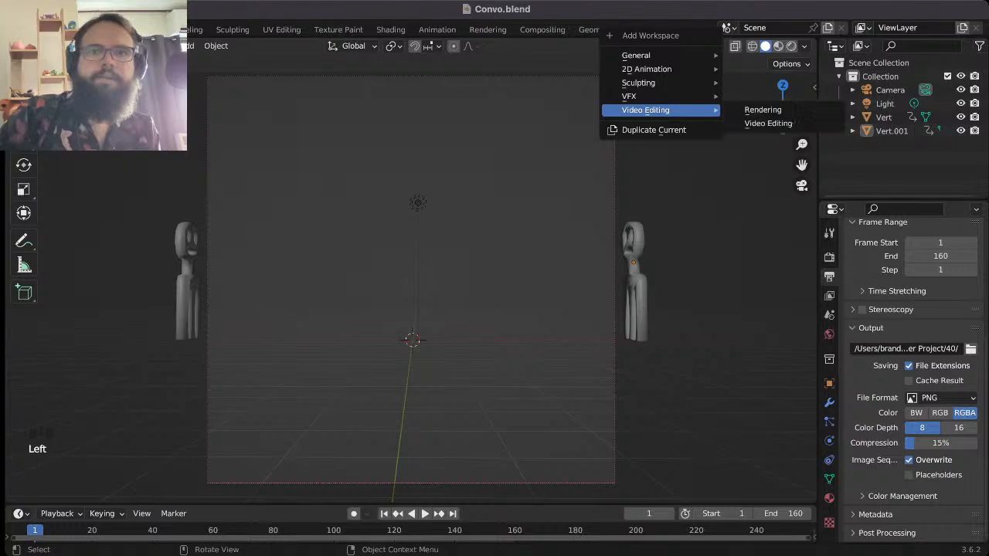
pyautogui.click(768, 123)
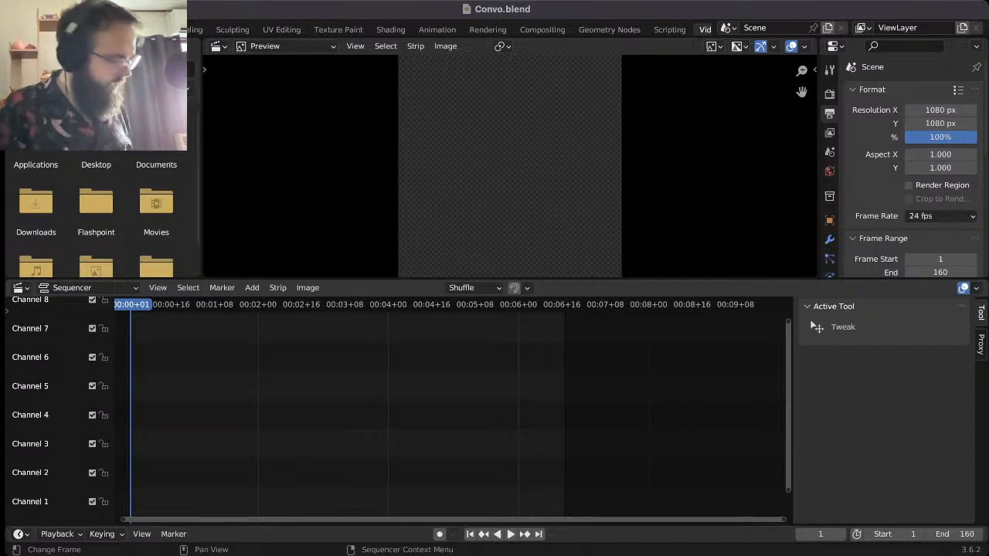
# - Add the 160 rendered PNG frames as an image sequence strip in channel 1 and play it back, returning to the start
pyautogui.hotkey('shift', 'a')
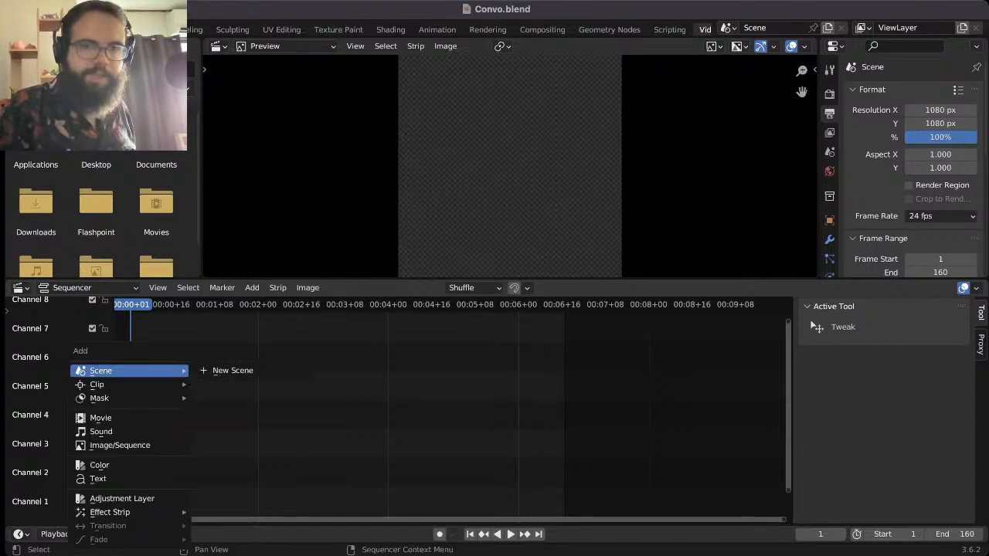
pyautogui.click(119, 445)
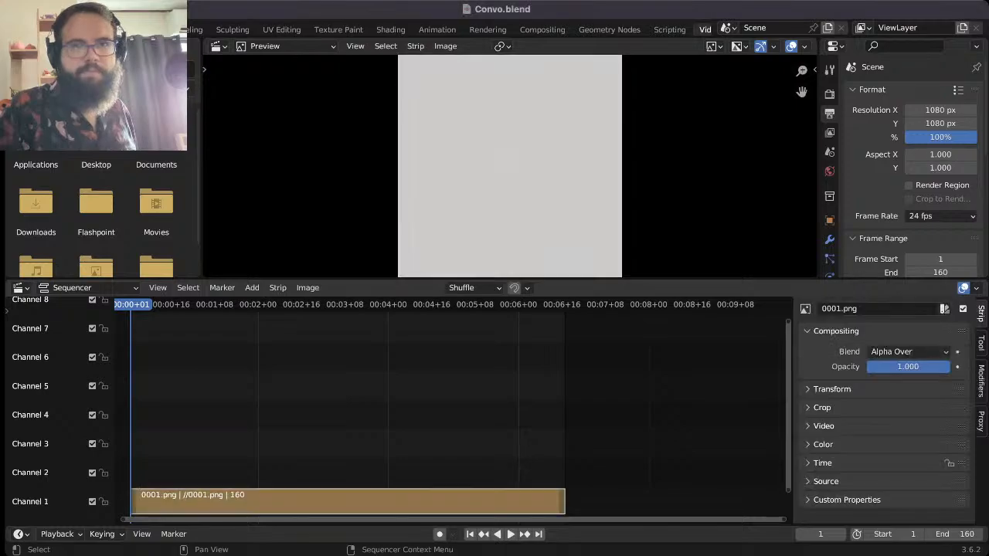
pyautogui.press('space')
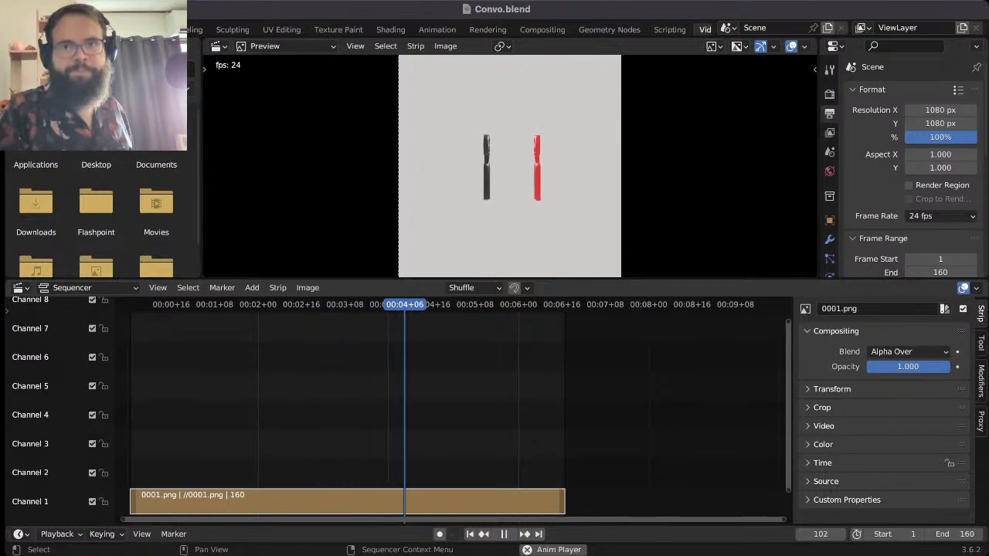
pyautogui.press('space')
pyautogui.moveTo(451, 304); pyautogui.dragTo(129, 304)
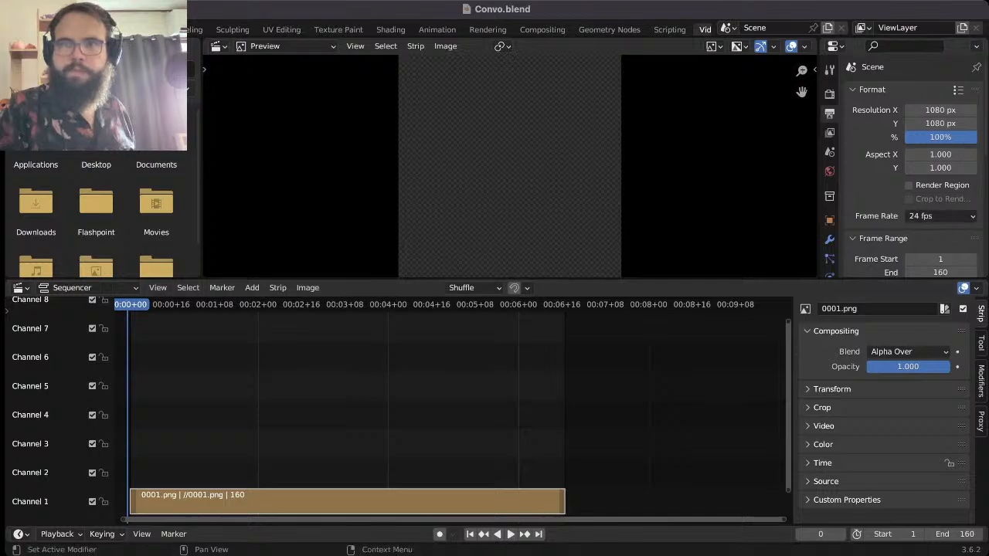
# - Set the output format to FFmpeg Video in an MPEG-4 container and render the sequence as a video
pyautogui.scroll(-3, 912, 163)
pyautogui.scroll(-3, 912, 162)
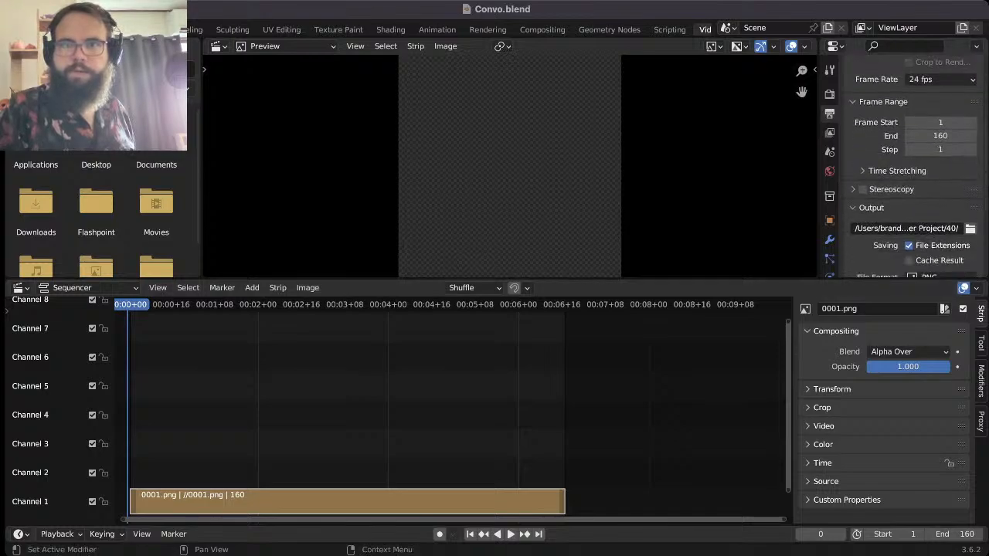
pyautogui.click(939, 250)
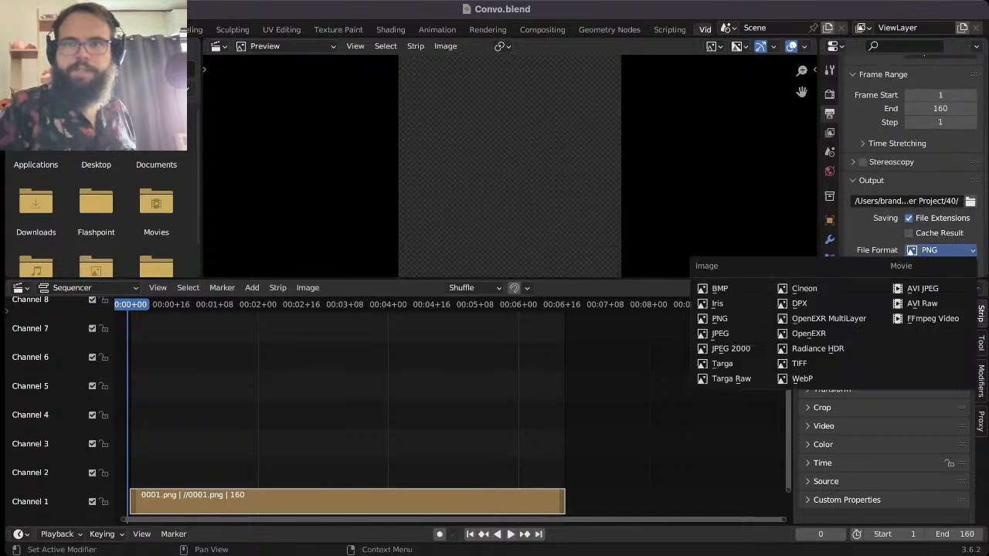
pyautogui.click(931, 318)
pyautogui.scroll(-3, 912, 162)
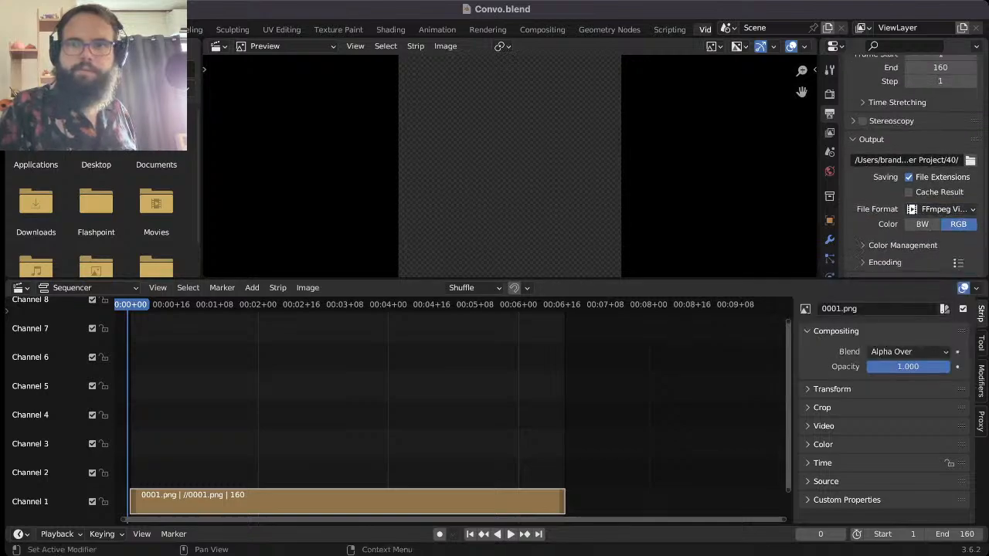
pyautogui.click(885, 235)
pyautogui.click(941, 255)
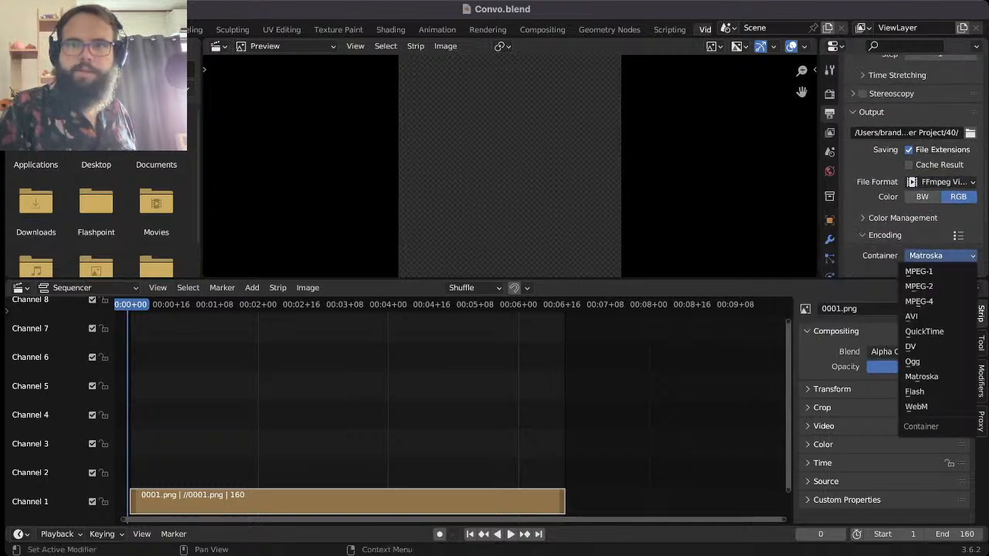
pyautogui.click(935, 302)
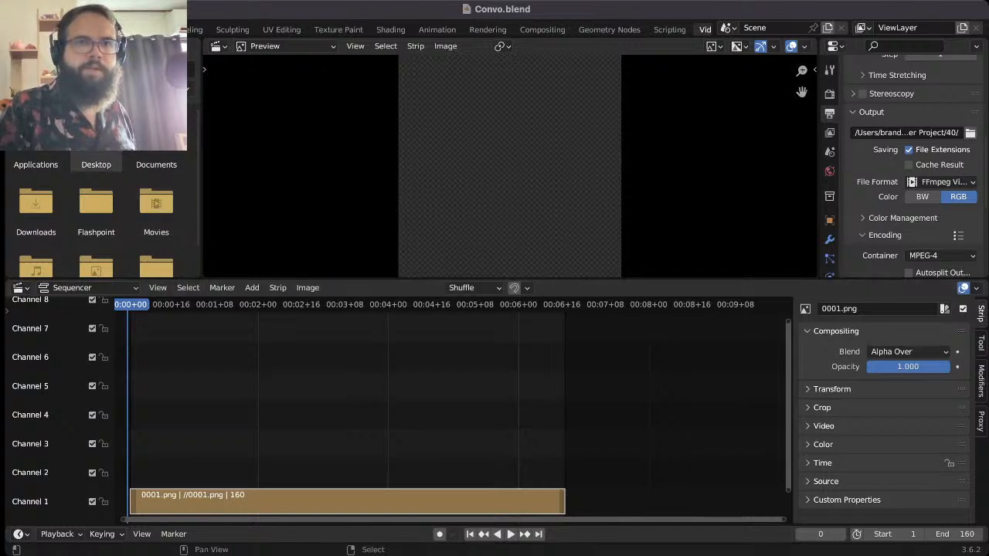
pyautogui.hotkey('ctrl', 'F12')
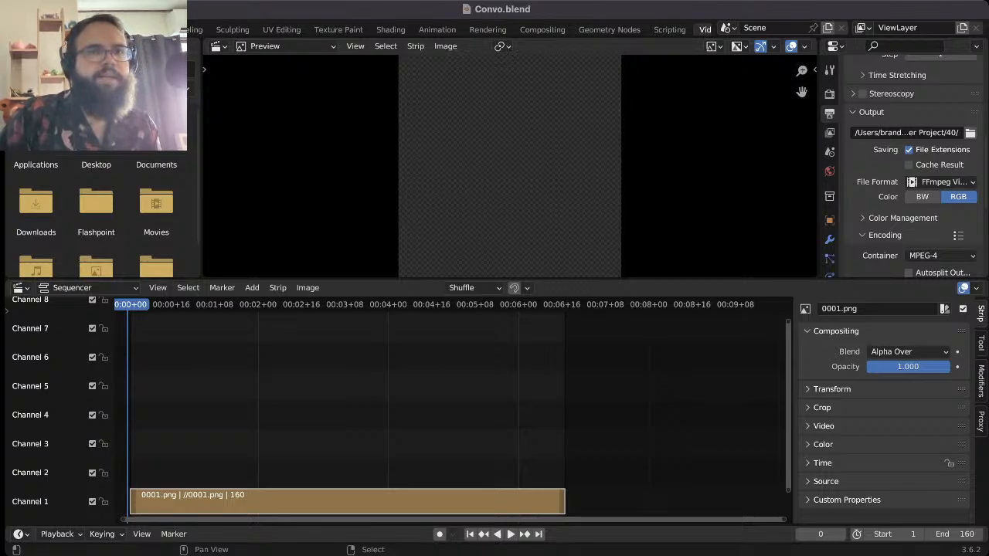
# - Return to the Layout workspace, advance to frame 1 and enlarge the timeline to expose the keyframe area
pyautogui.scroll(3, 495, 30)
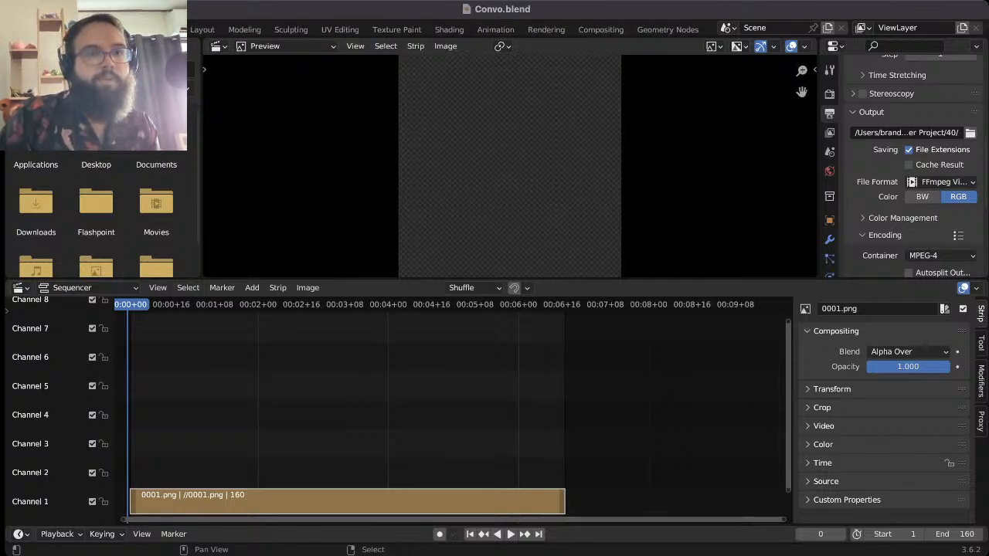
pyautogui.click(35, 30)
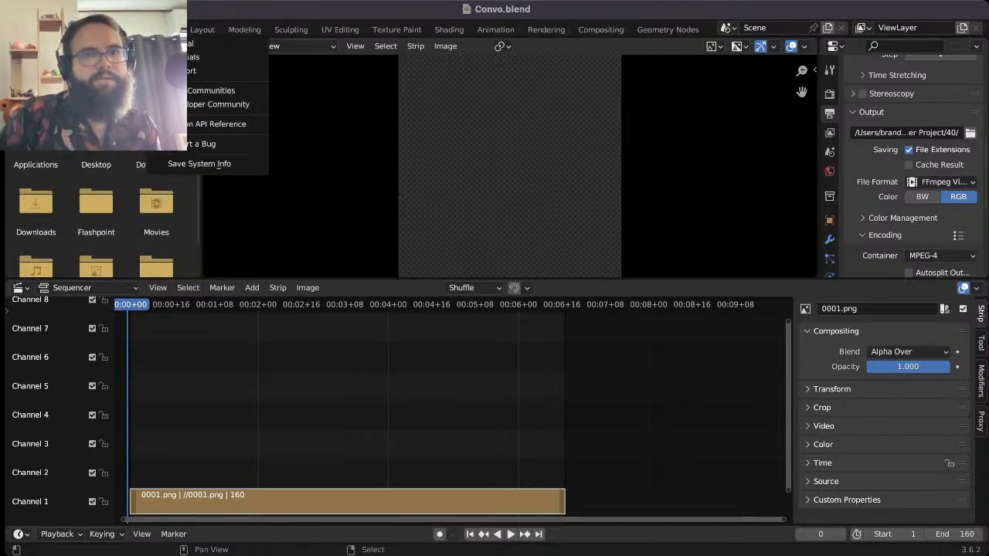
pyautogui.click(203, 29)
pyautogui.click(203, 29)
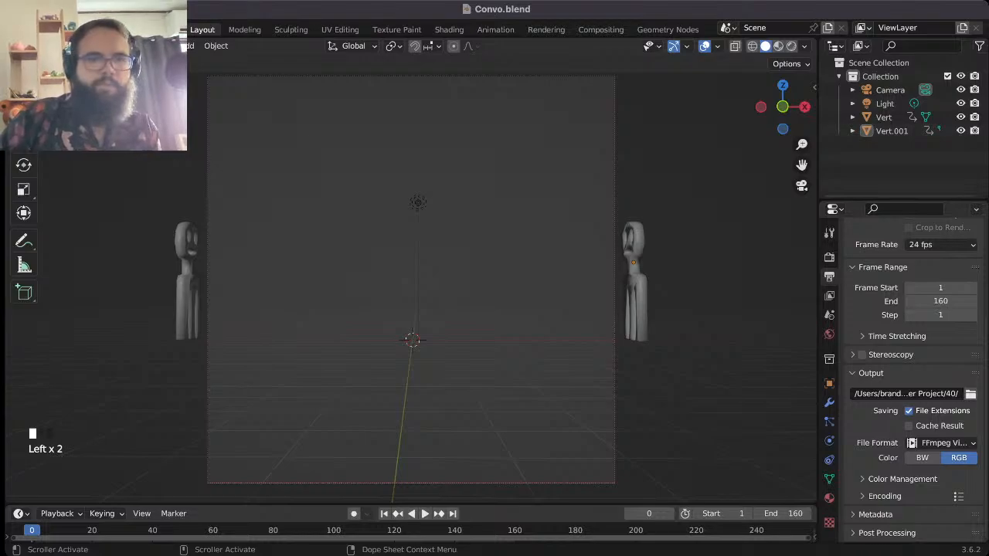
pyautogui.press('Right')
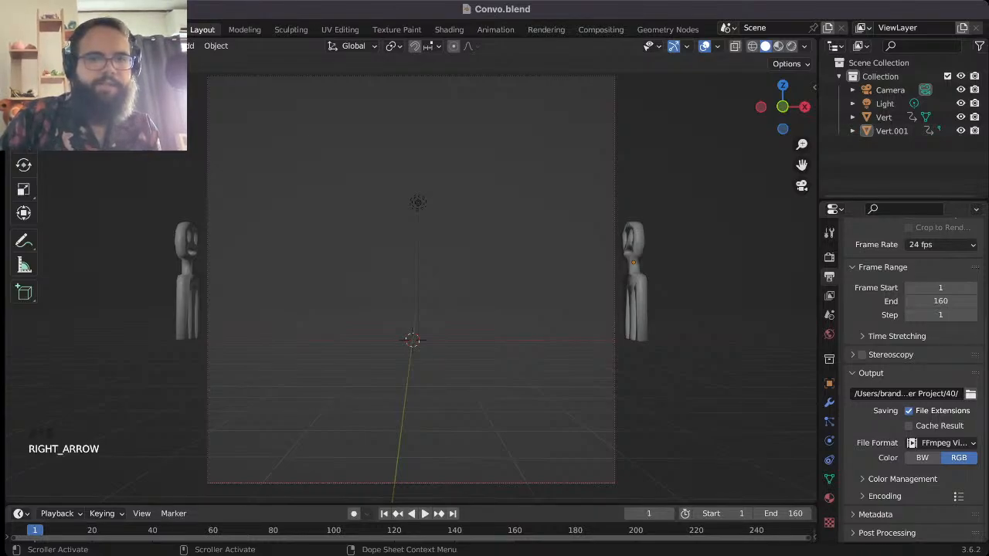
pyautogui.moveTo(309, 505); pyautogui.dragTo(309, 300)
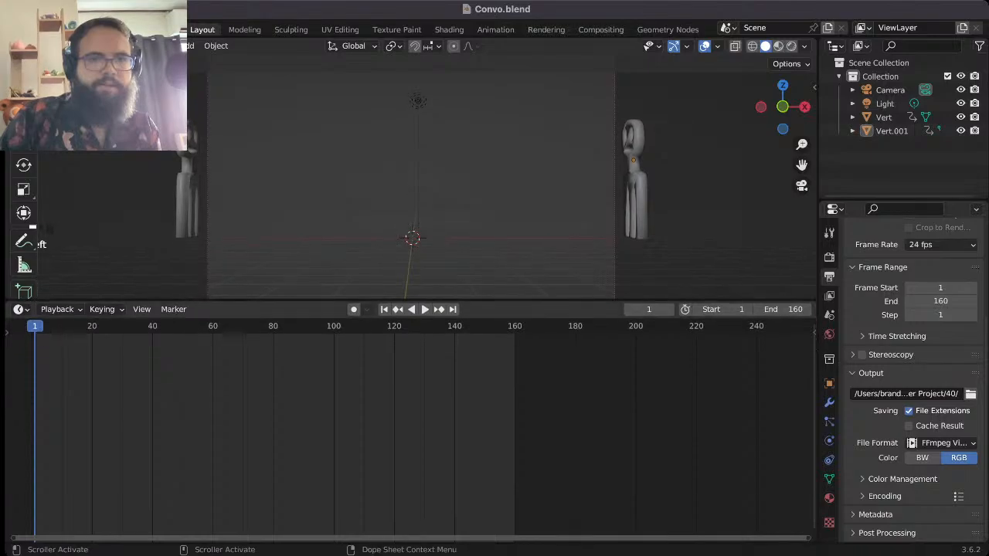
# - Delete the black figure's two keyframes at frames 1 and 120
pyautogui.click(188, 202)
pyautogui.click(394, 341)
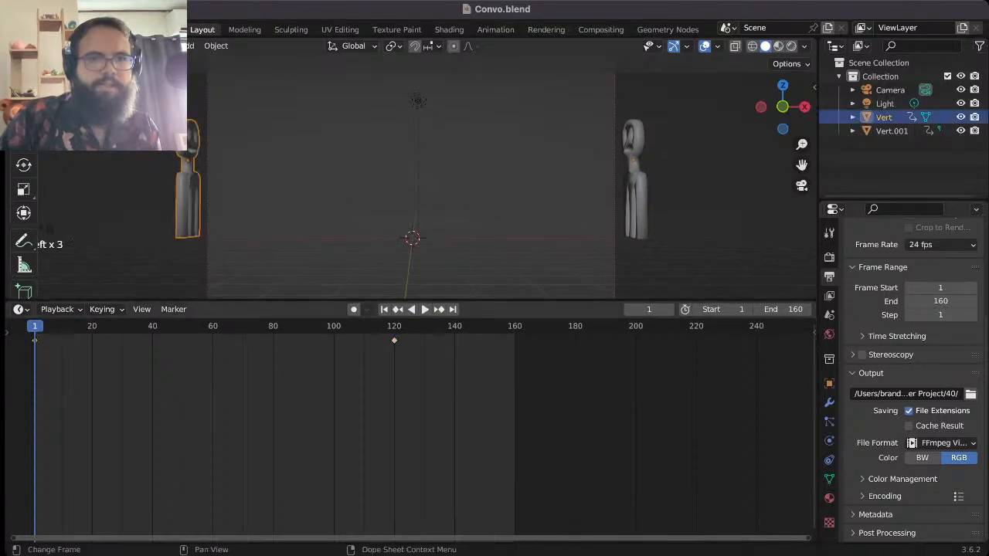
pyautogui.click(394, 341)
pyautogui.click(394, 341)
pyautogui.click(394, 341)
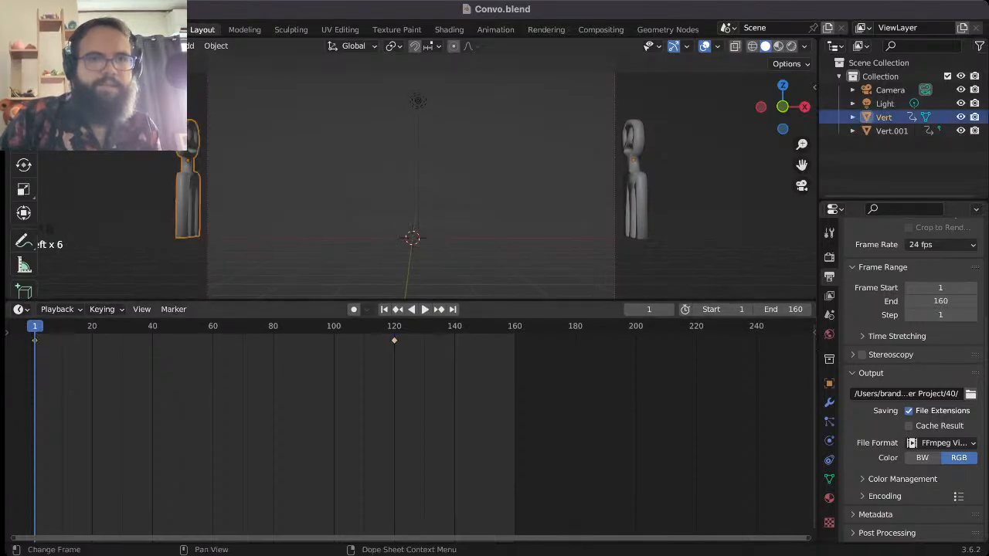
pyautogui.click(395, 341)
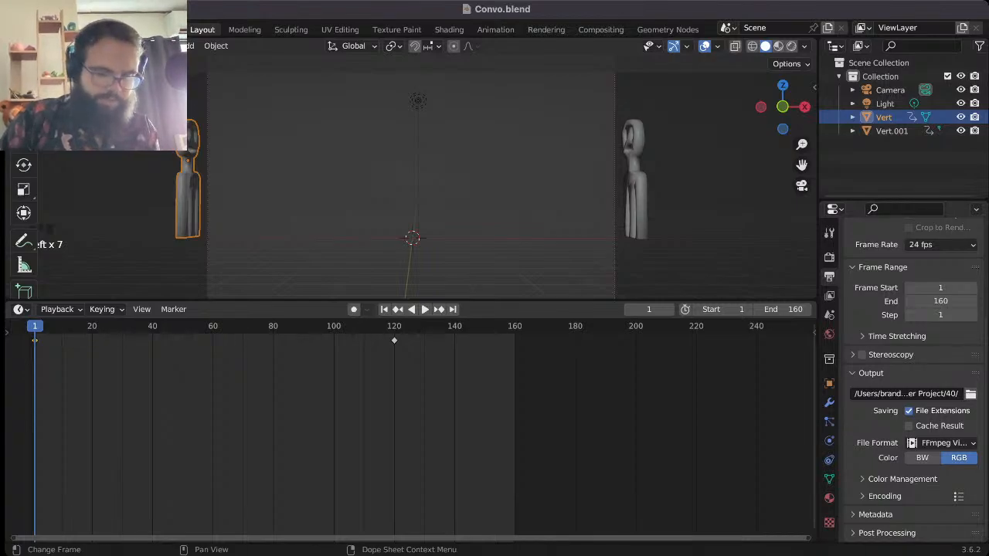
pyautogui.press('Delete')
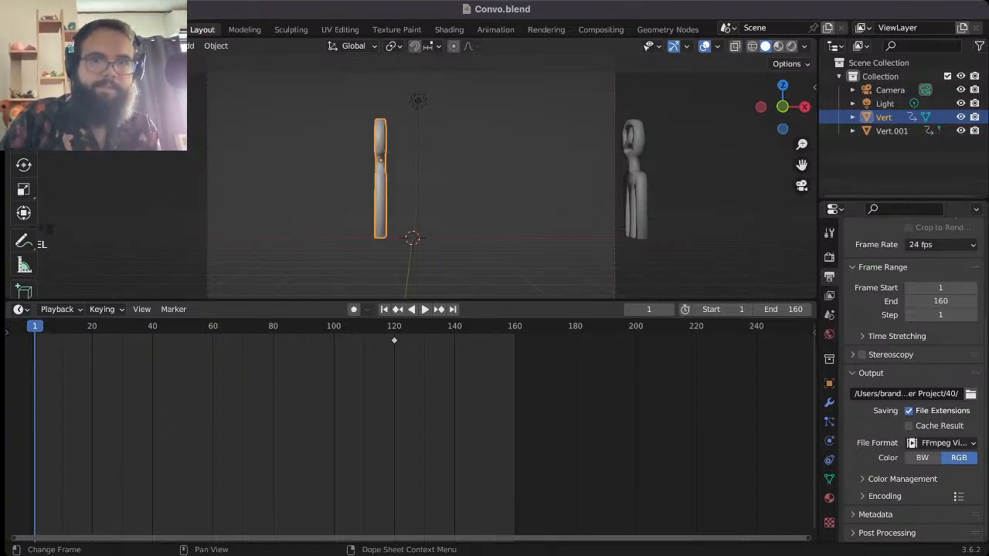
pyautogui.moveTo(366, 338); pyautogui.dragTo(399, 371)
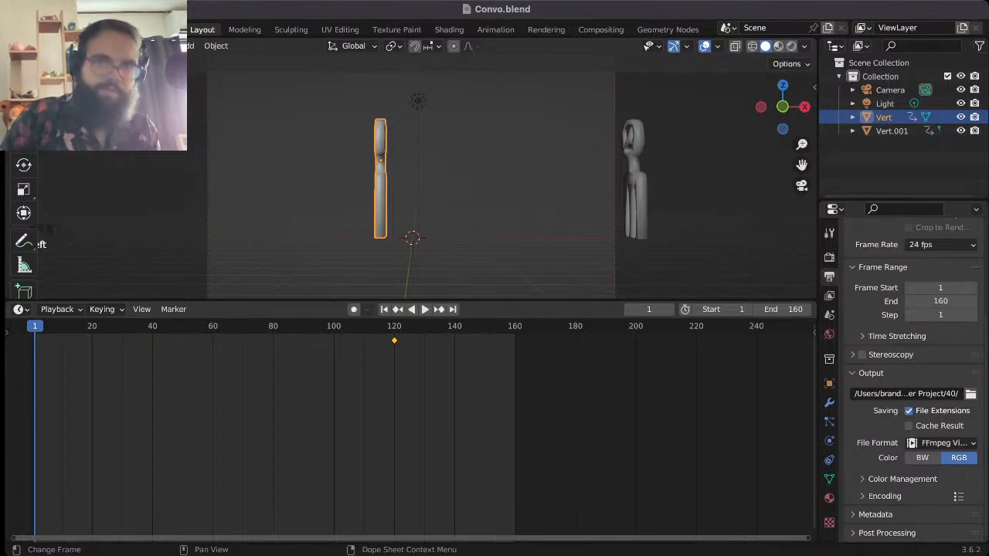
pyautogui.press('Delete')
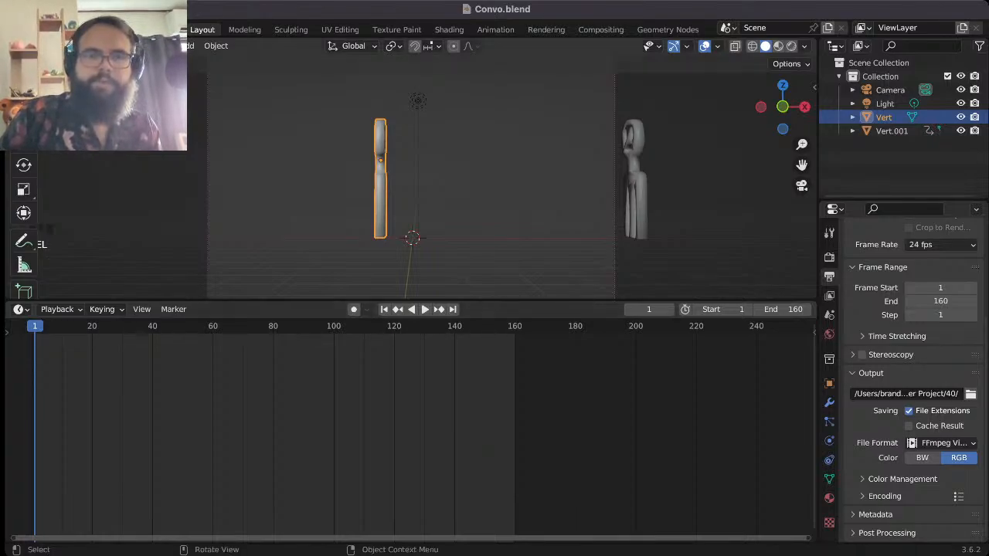
# - Shrink the timeline and frame the selected figure's head and shoulders nearly face-on, leaving empty space above and beside the head
pyautogui.moveTo(410, 300); pyautogui.dragTo(409, 492)
pyautogui.moveTo(410, 463); pyautogui.dragTo(375, 340, button='middle')
pyautogui.scroll(20, 332, 413)
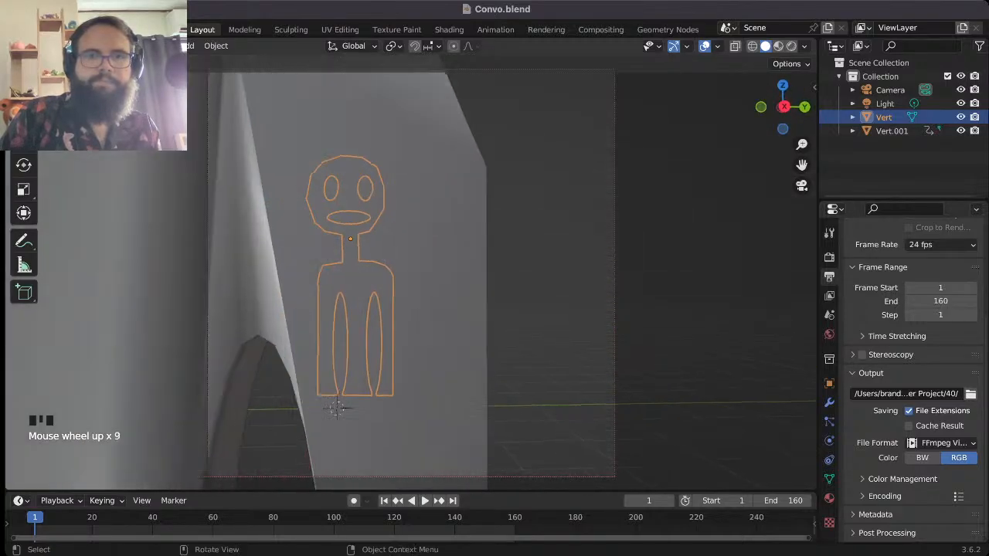
pyautogui.scroll(7, 325, 428)
pyautogui.scroll(-2, 325, 428)
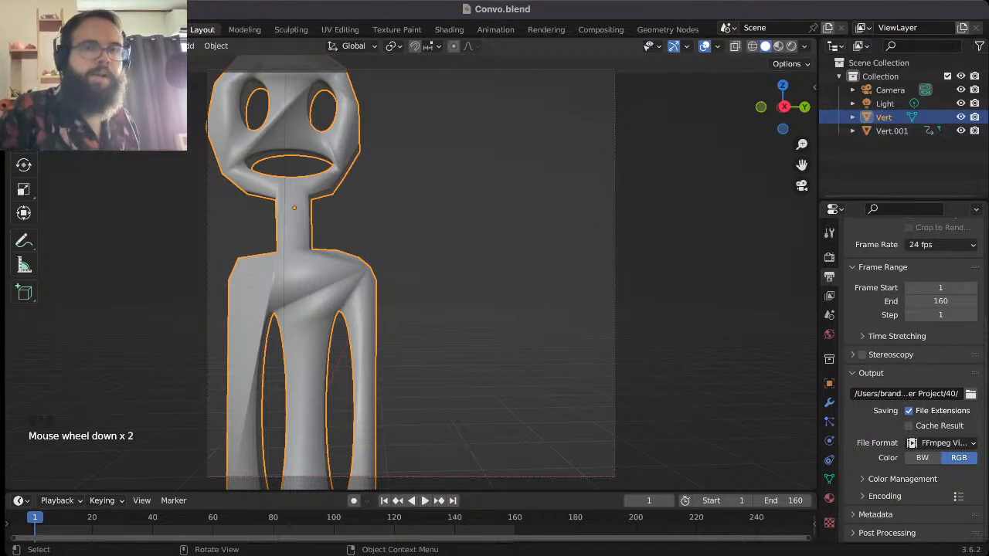
pyautogui.keyDown('shift'); pyautogui.moveTo(293, 207); pyautogui.dragTo(481, 359, button='middle'); pyautogui.keyUp('shift')
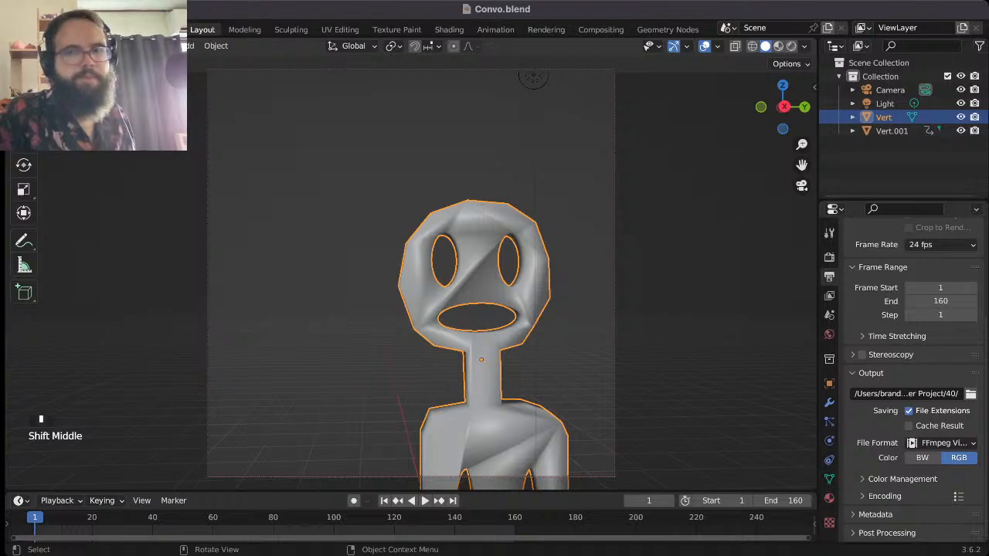
pyautogui.moveTo(481, 359); pyautogui.dragTo(496, 373, button='middle')
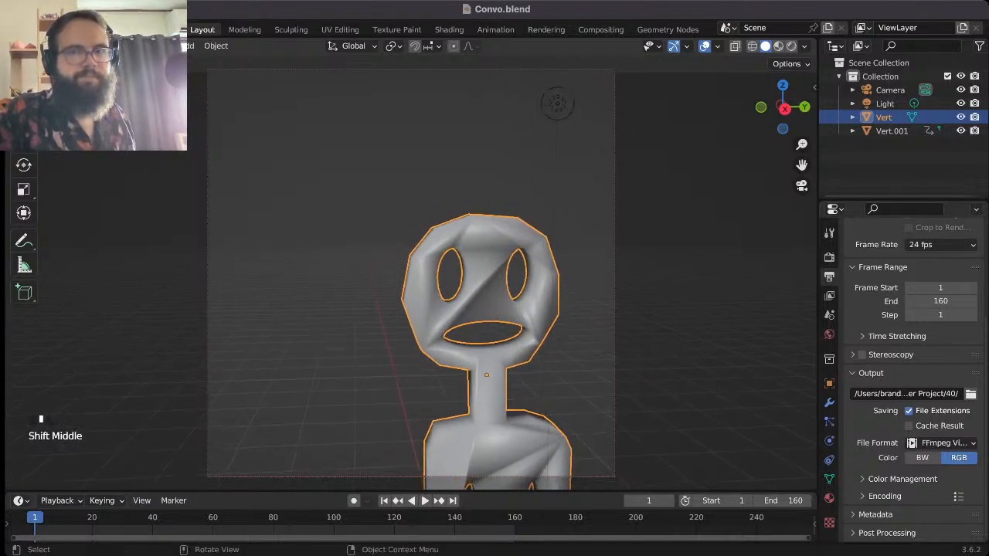
pyautogui.moveTo(496, 491); pyautogui.dragTo(496, 525)
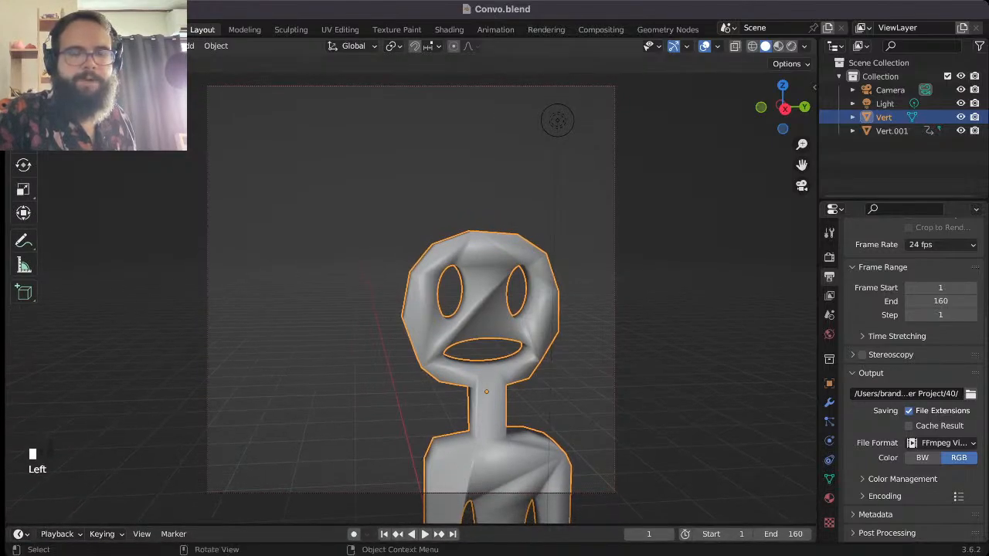
pyautogui.scroll(-1, 479, 371)
pyautogui.scroll(1, 525, 157)
pyautogui.keyDown('shift'); pyautogui.moveTo(533, 143); pyautogui.dragTo(575, 145, button='middle'); pyautogui.keyUp('shift')
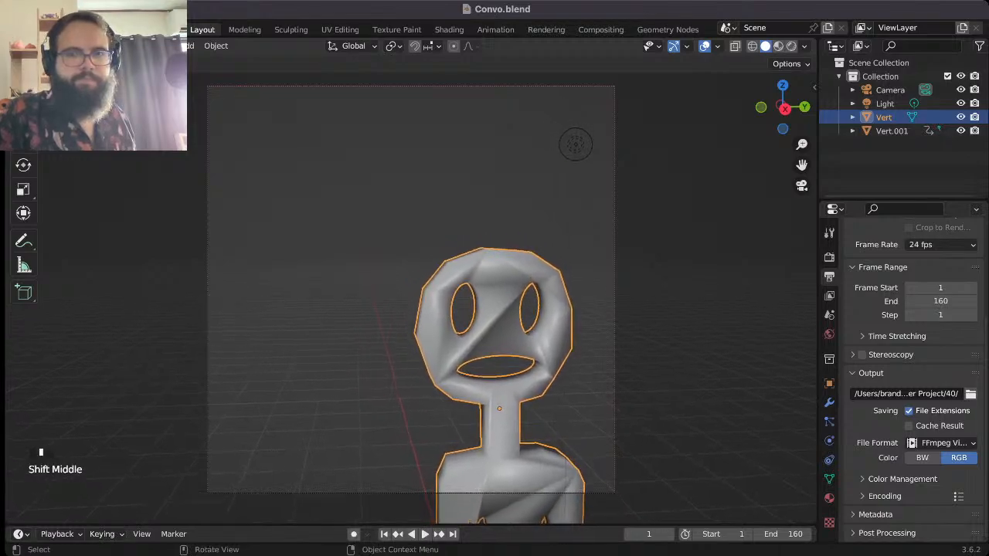
# - Deselect the figure and save the file
pyautogui.click(576, 144)
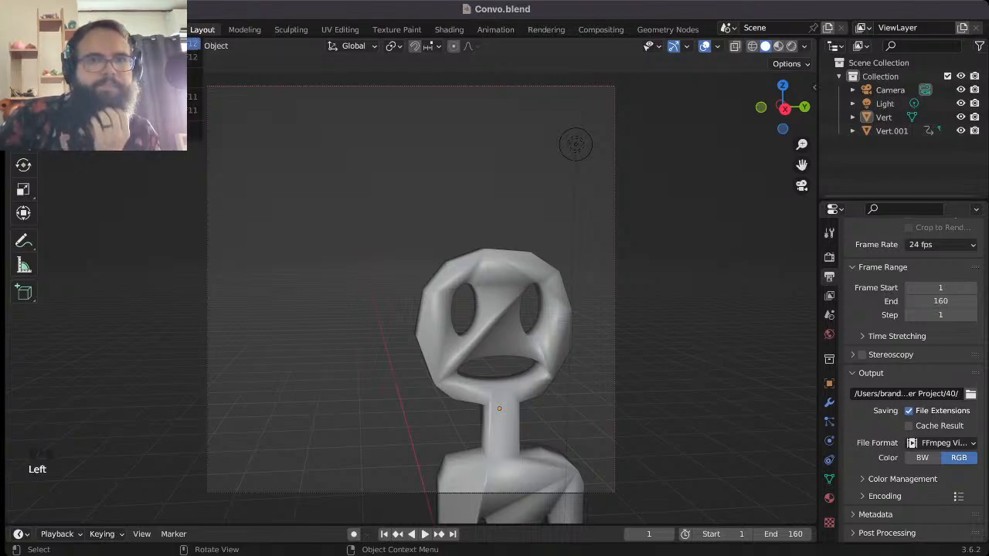
pyautogui.click(36, 29)
pyautogui.click(56, 118)
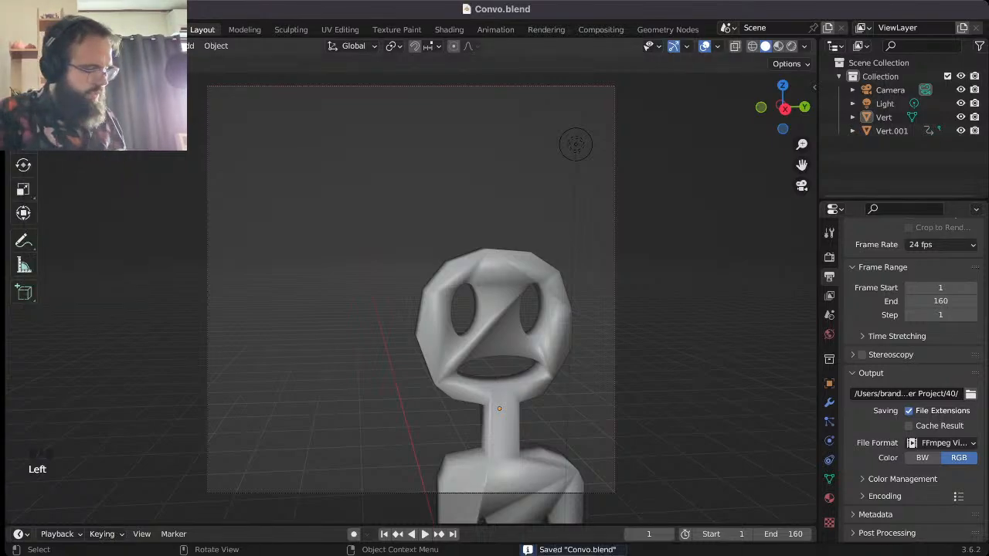
# - Add a single-vertex mesh and move its vertex freely to just beside the figure's chin
pyautogui.hotkey('shift', 'a')
pyautogui.moveTo(304, 423)
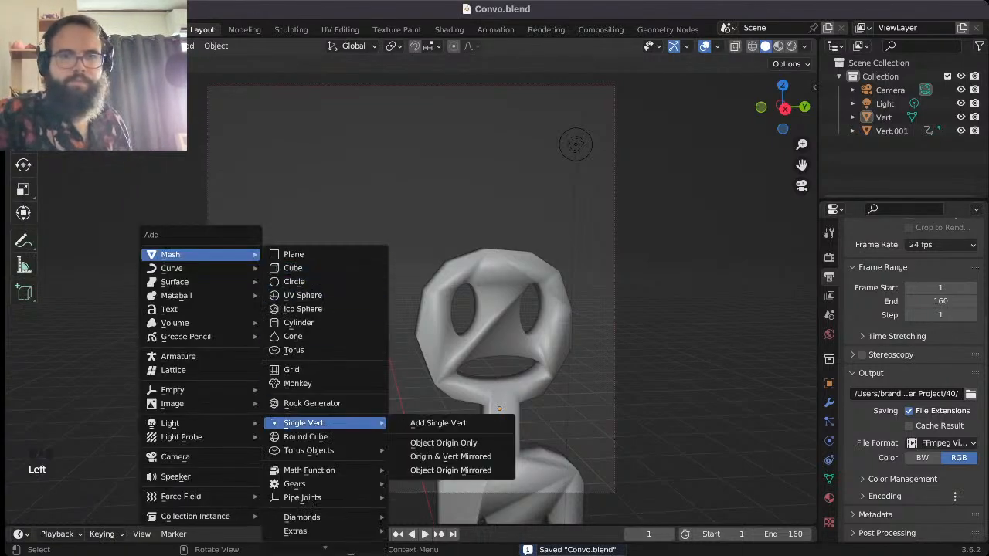
pyautogui.click(449, 443)
pyautogui.press('g')
pyautogui.press('z')
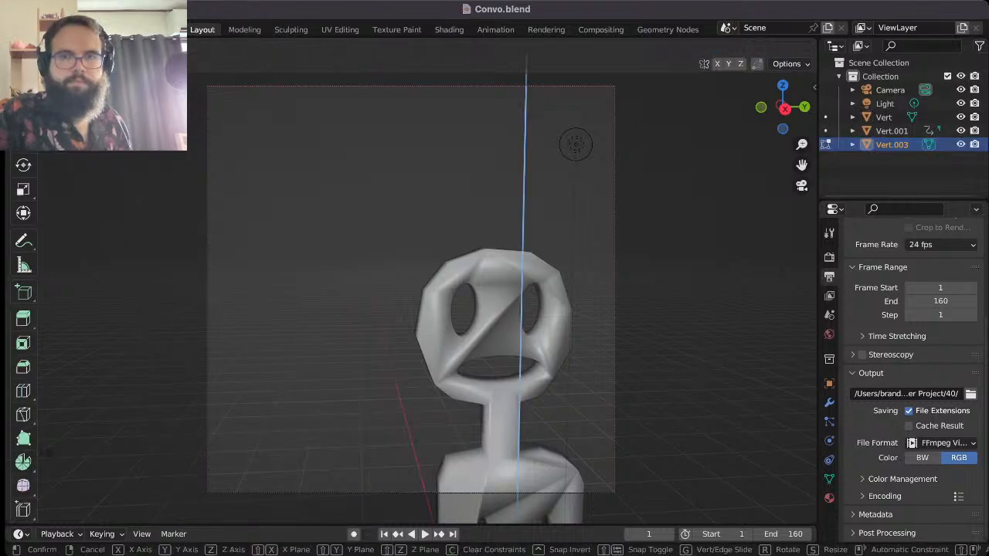
pyautogui.press('Return')
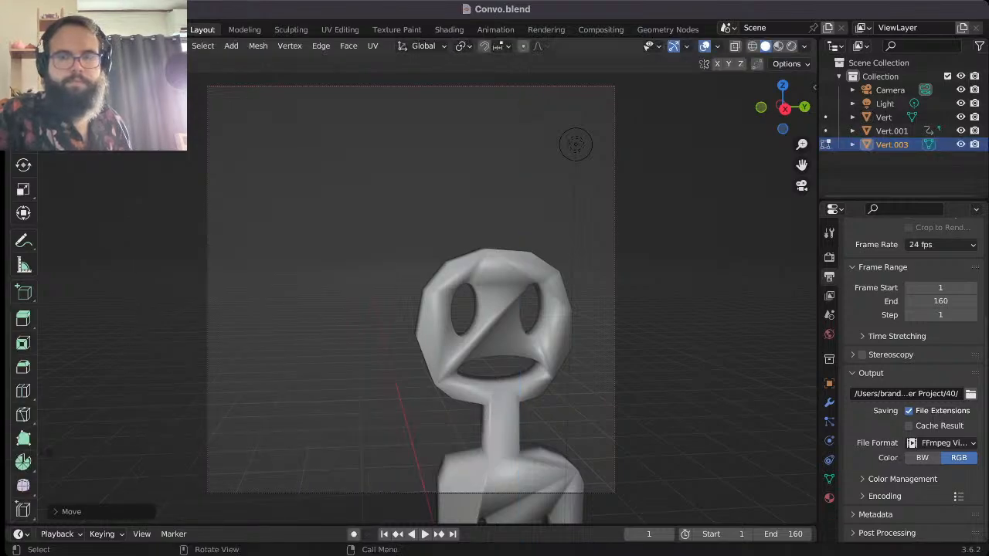
pyautogui.press('g')
pyautogui.press('z')
pyautogui.press('z')
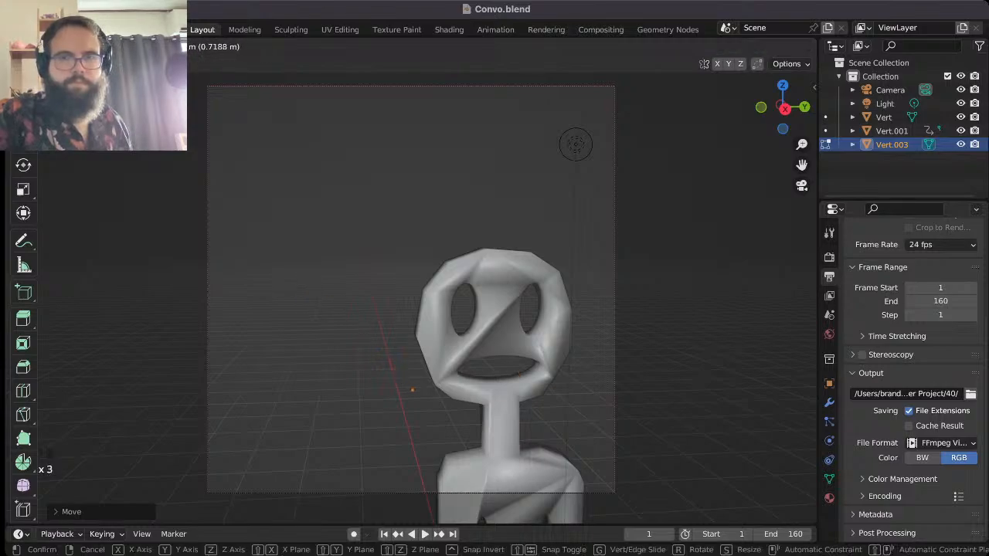
pyautogui.press('Return')
# - Extrude a chain of vertices from the chin outward, outlining the tail and lower edge of a speech bubble
pyautogui.press('e')
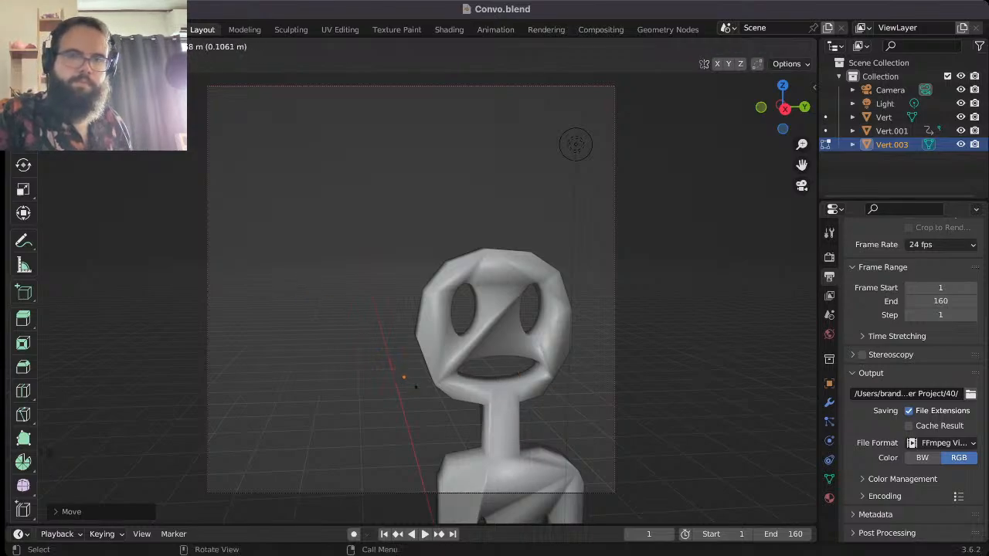
pyautogui.press('Return')
pyautogui.press('e')
pyautogui.click(351, 337)
pyautogui.press('e')
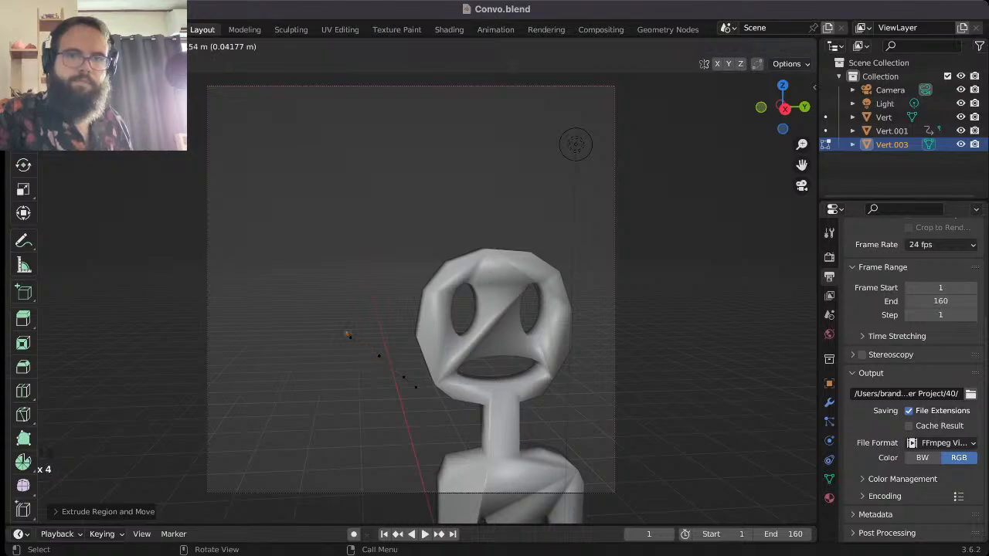
pyautogui.click(328, 318)
pyautogui.press('e')
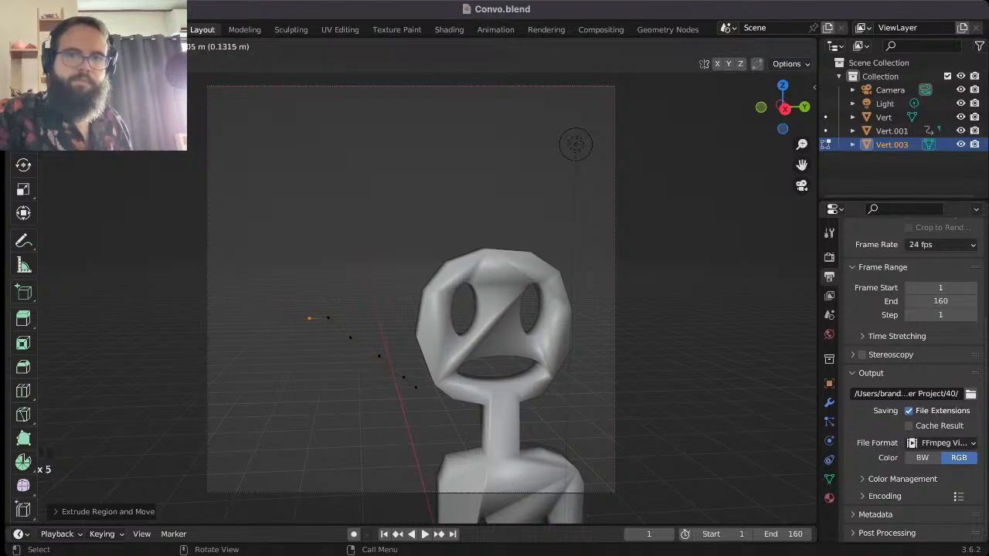
pyautogui.click(307, 317)
pyautogui.press('e')
pyautogui.click(272, 315)
pyautogui.press('e')
pyautogui.click(241, 302)
# - Extrude the chain upward to outline the speech bubble's left side and its rounded upper-left corner
pyautogui.press('e')
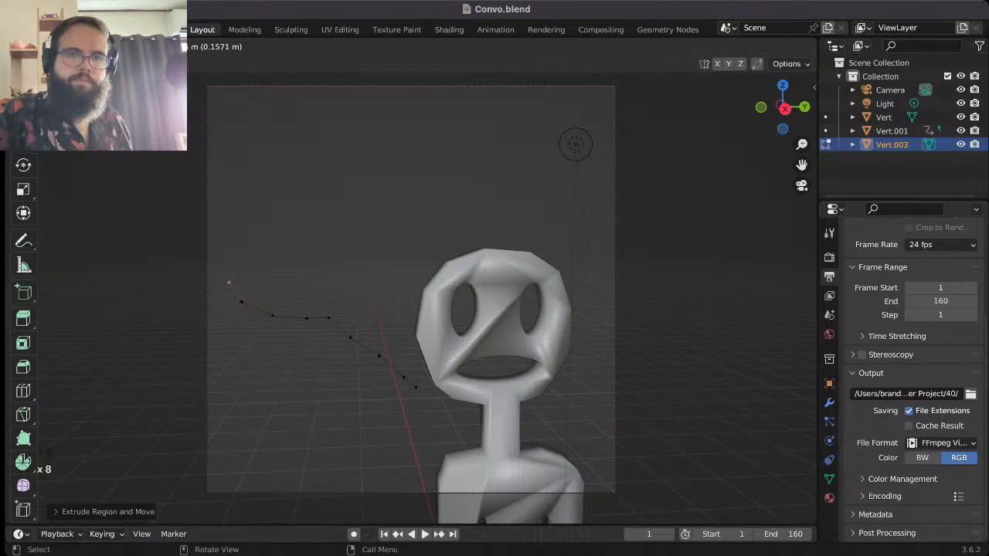
pyautogui.click(228, 280)
pyautogui.press('e')
pyautogui.click(219, 248)
pyautogui.press('e')
pyautogui.click(216, 196)
pyautogui.press('e')
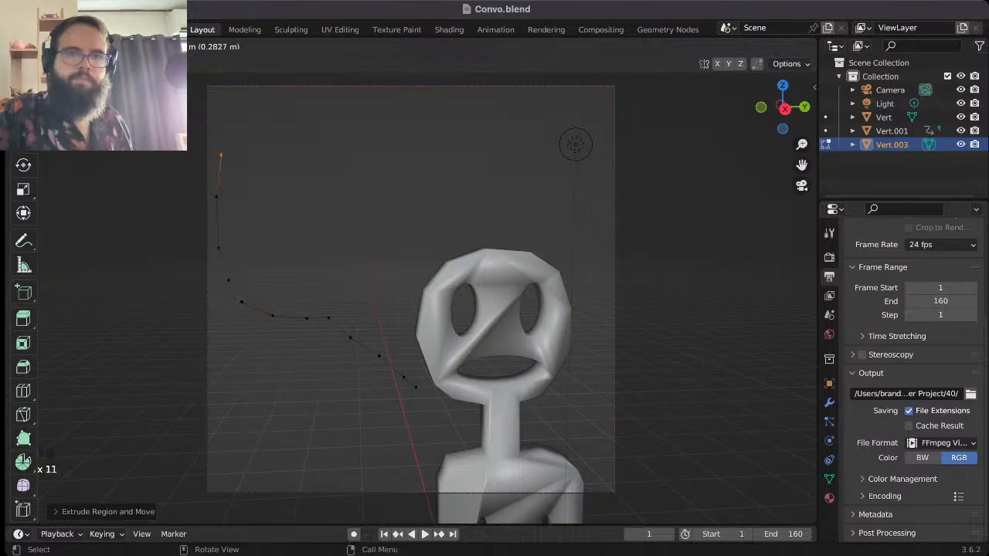
pyautogui.click(222, 148)
pyautogui.press('e')
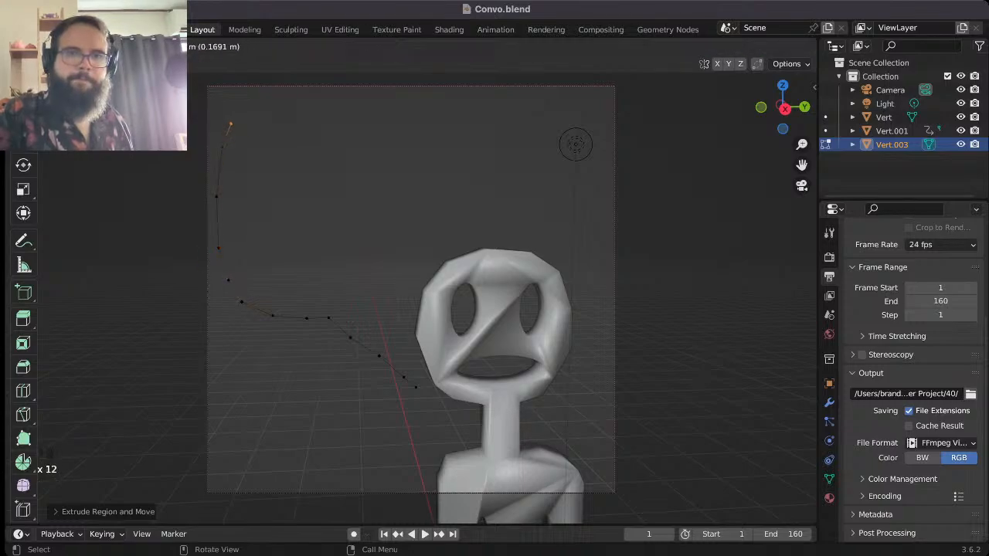
pyautogui.click(229, 120)
pyautogui.press('e')
pyautogui.click(247, 94)
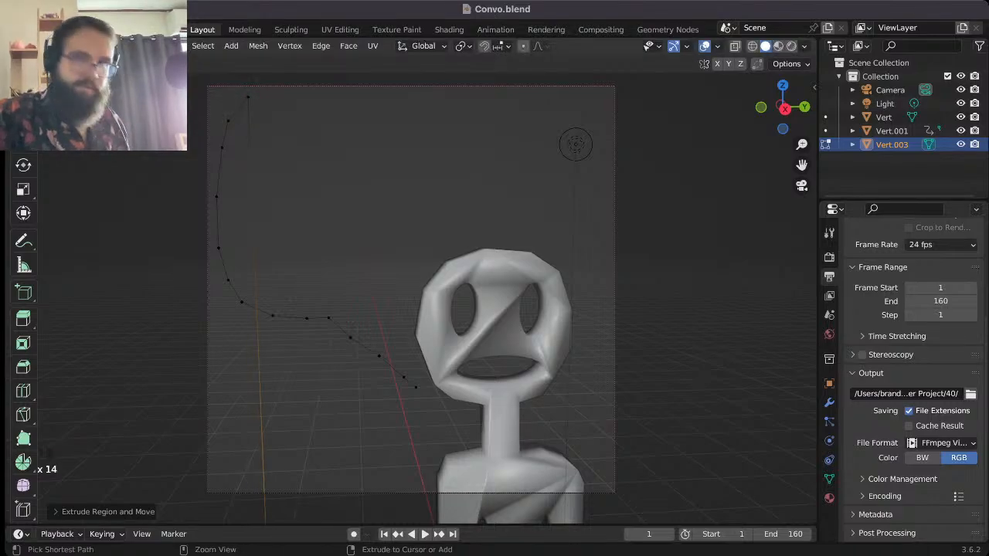
# - Continue extruding from the upper-left vertex to outline the speech bubble's top edge through to its upper-right corner
pyautogui.hotkey('ctrl', 'z')
pyautogui.press('e')
pyautogui.click(281, 95)
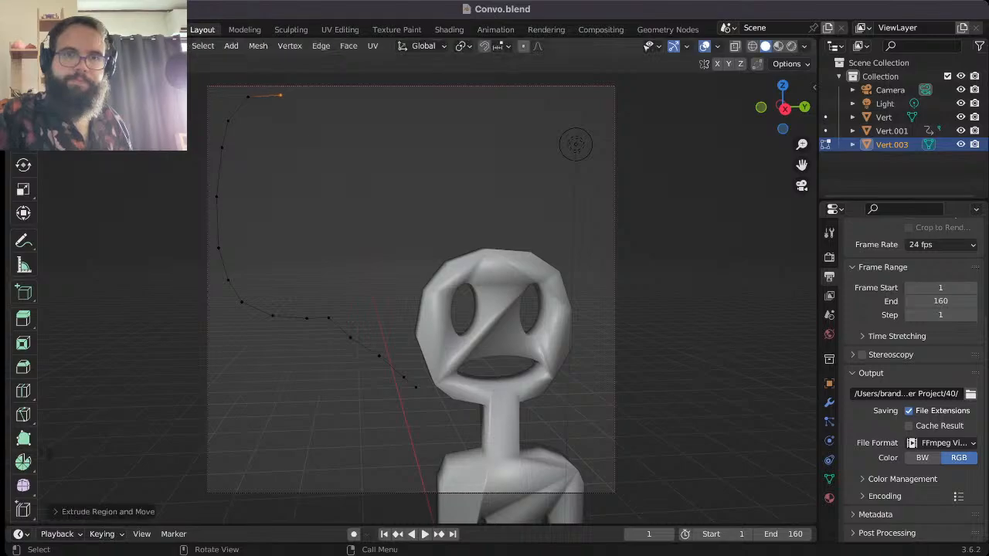
pyautogui.press('e')
pyautogui.click(354, 96)
pyautogui.press('e')
pyautogui.click(410, 96)
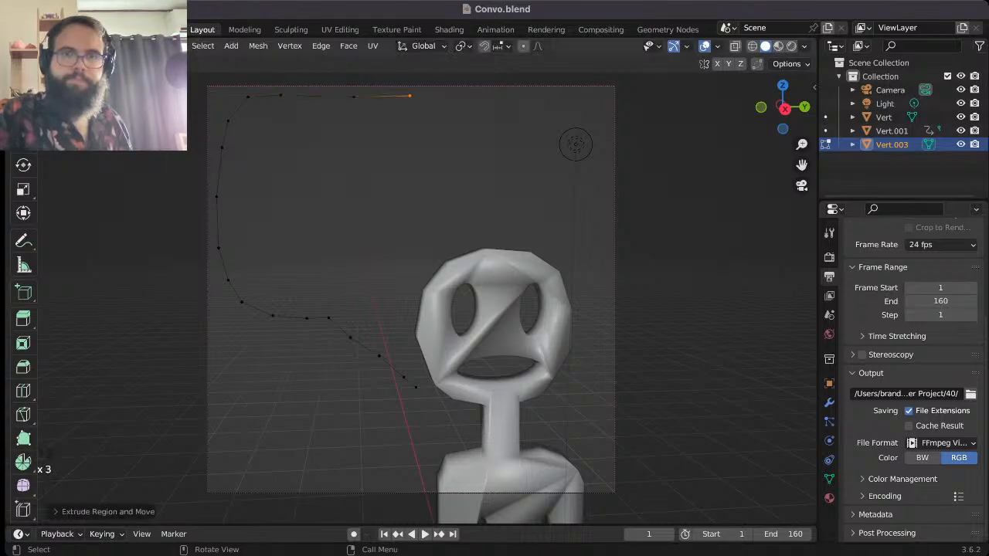
pyautogui.press('e')
pyautogui.click(545, 96)
pyautogui.press('e')
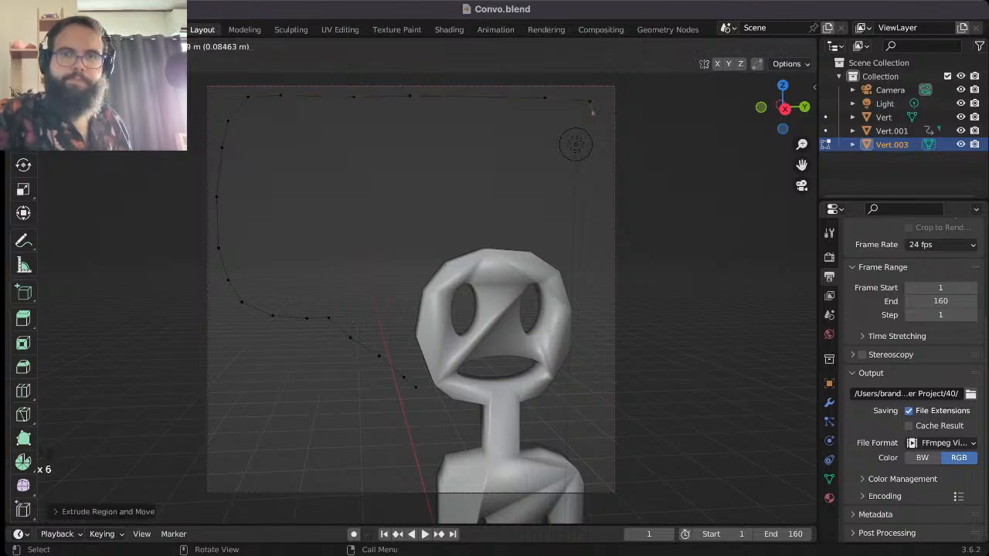
pyautogui.click(600, 106)
# - Extrude the vertices down the speech bubble's right side and around its lower-right corner to just above the head
pyautogui.press('e')
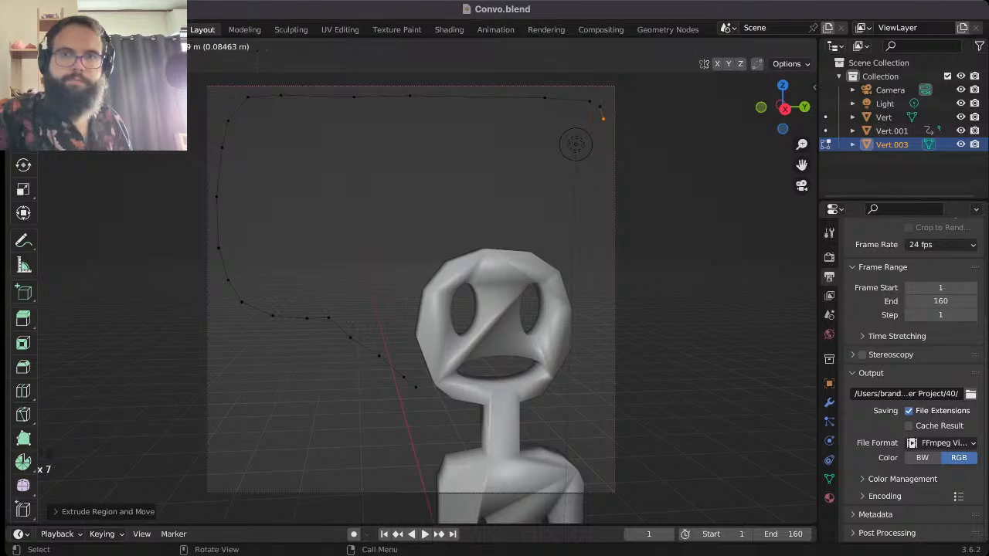
pyautogui.click(606, 129)
pyautogui.press('e')
pyautogui.click(604, 165)
pyautogui.press('e')
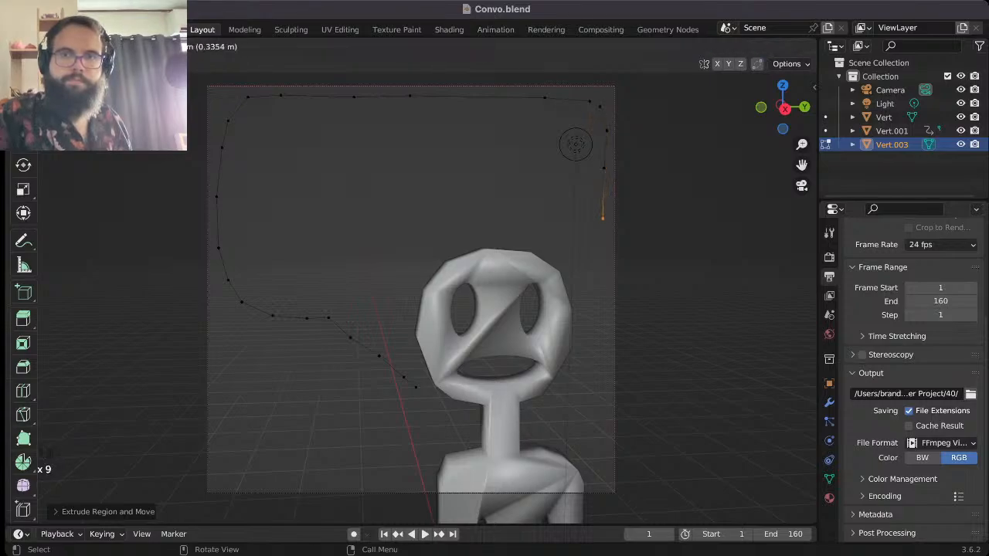
pyautogui.click(603, 221)
pyautogui.press('e')
pyautogui.click(594, 252)
pyautogui.press('e')
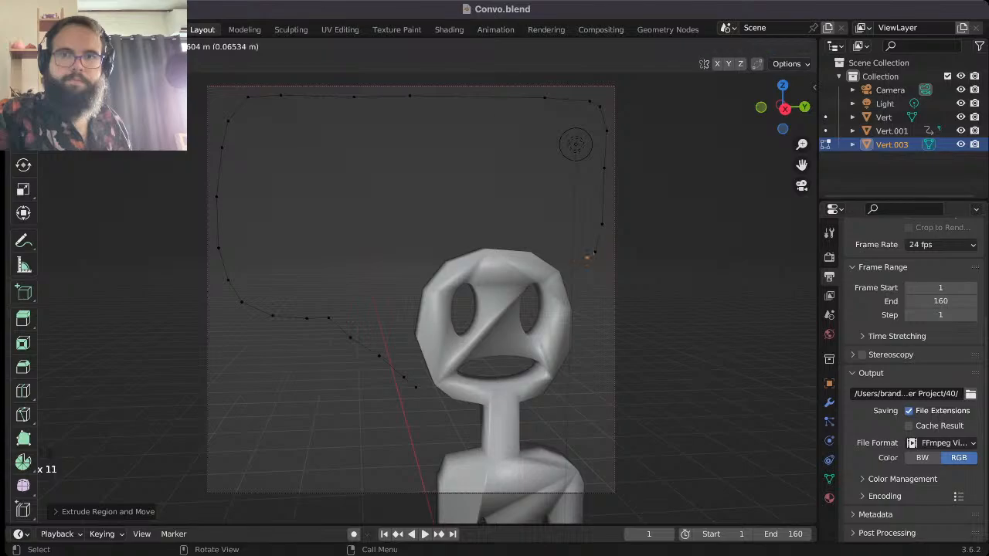
pyautogui.click(576, 253)
# - Extrude the outline over the top of the head and down beside the face to finish at the tail tip
pyautogui.press('e')
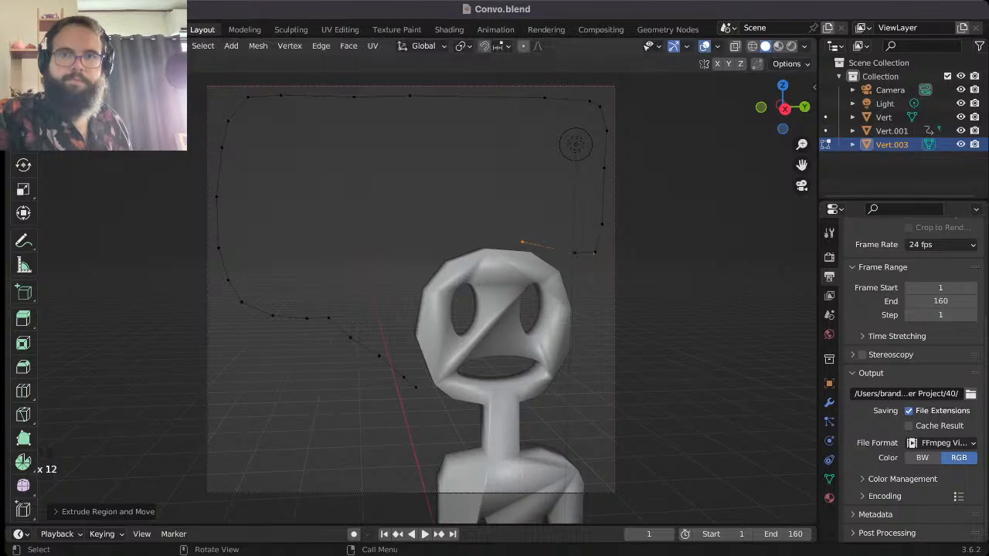
pyautogui.click(522, 242)
pyautogui.press('e')
pyautogui.click(470, 242)
pyautogui.press('e')
pyautogui.click(406, 262)
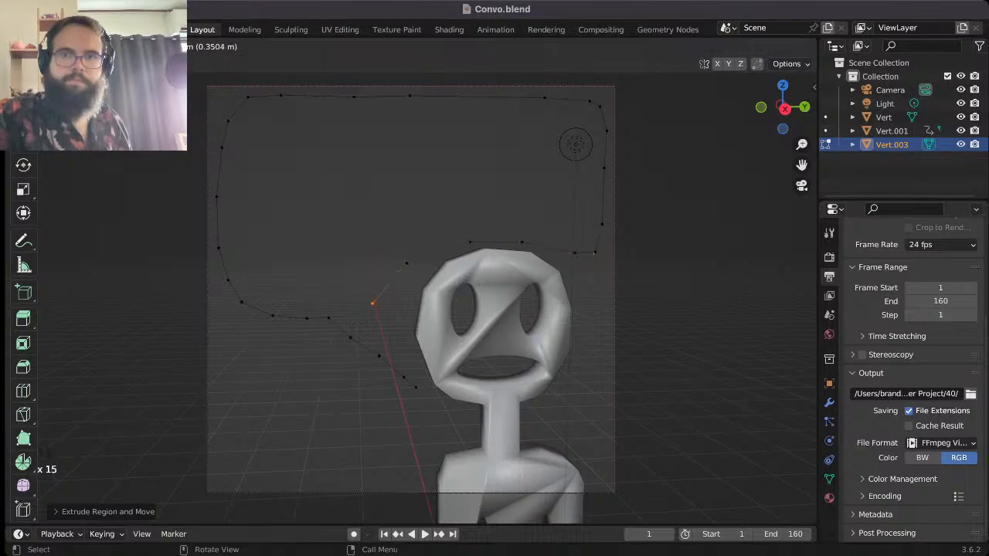
pyautogui.click(404, 303)
pyautogui.press('e')
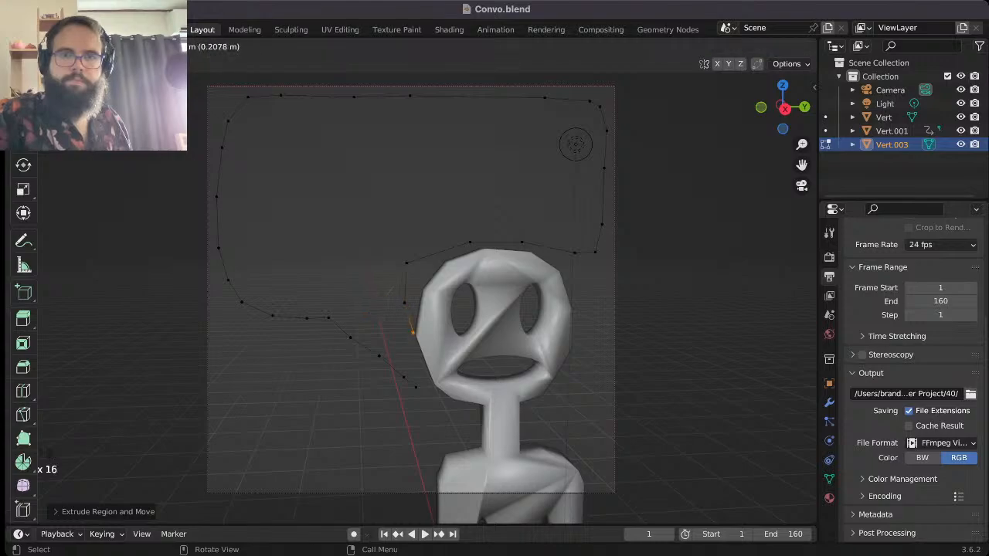
pyautogui.click(410, 356)
pyautogui.press('e')
pyautogui.click(417, 374)
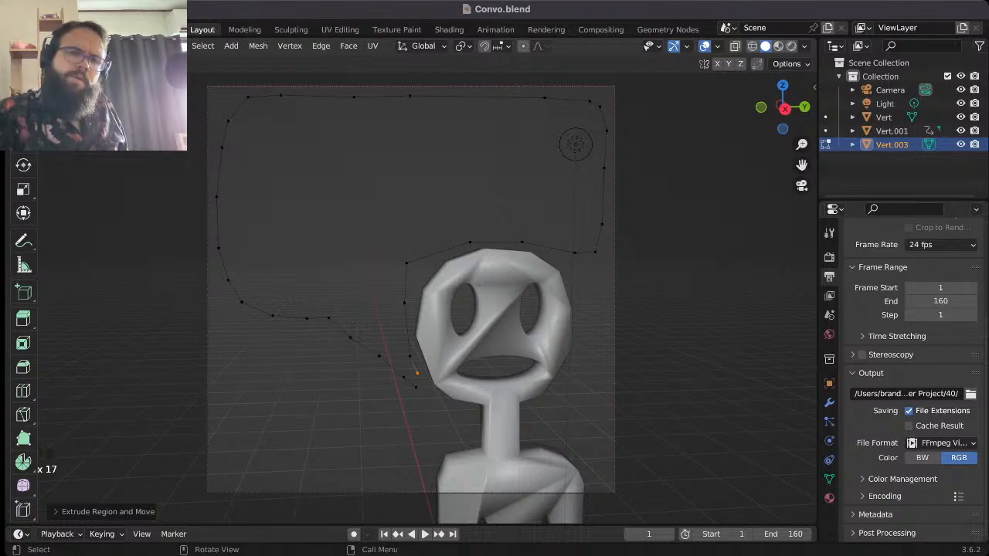
pyautogui.press('e')
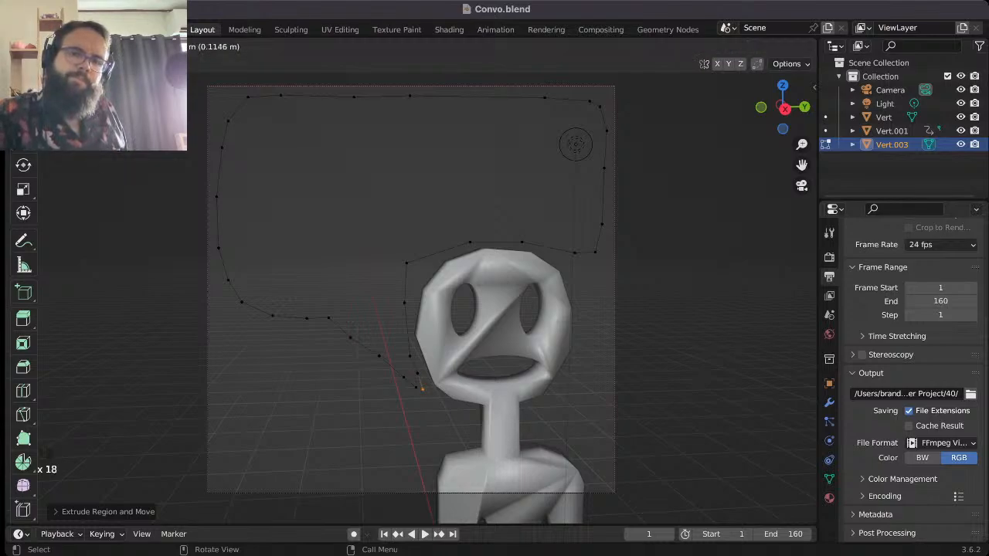
pyautogui.press('Return')
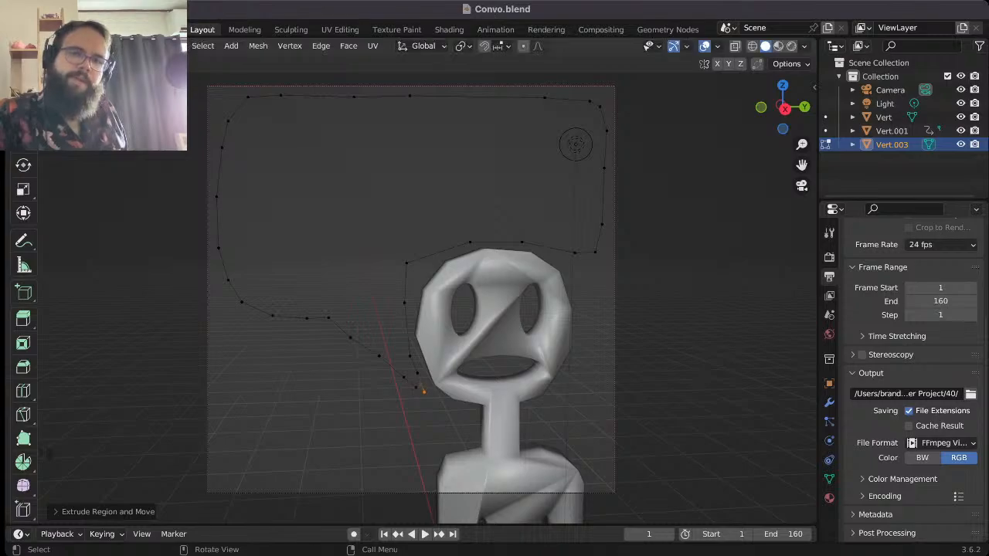
# - Select the whole speech bubble outline, fill it with a face and copy it
pyautogui.press('a')
pyautogui.press('f')
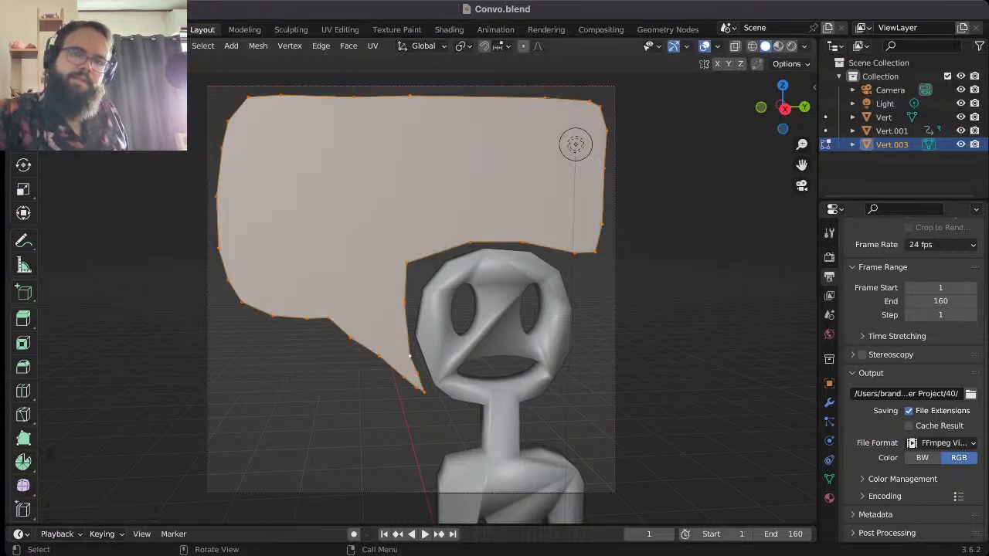
pyautogui.hotkey('ctrl', 'c')
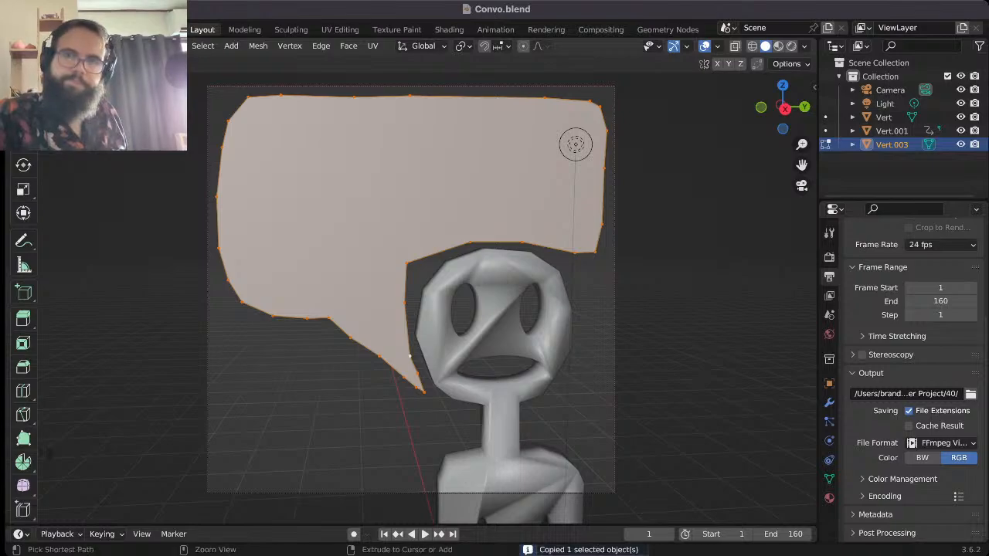
# - Extrude the filled speech bubble face away from the camera to give it thickness, and return to Object Mode and the camera view
pyautogui.hotkey('ctrl', 'v')
pyautogui.press('Escape')
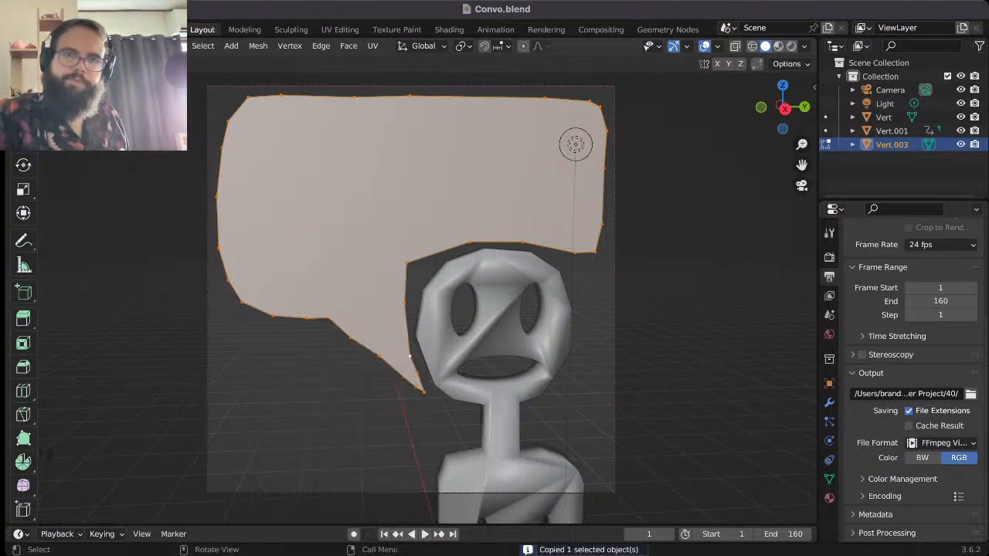
pyautogui.press('Tab')
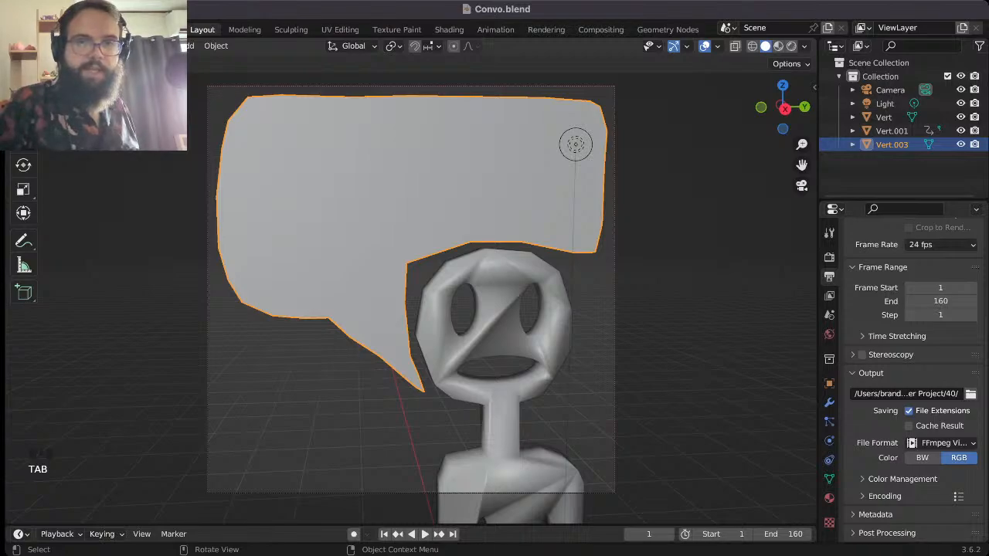
pyautogui.press('KP_7')
pyautogui.hotkey('ctrl', 'Tab')
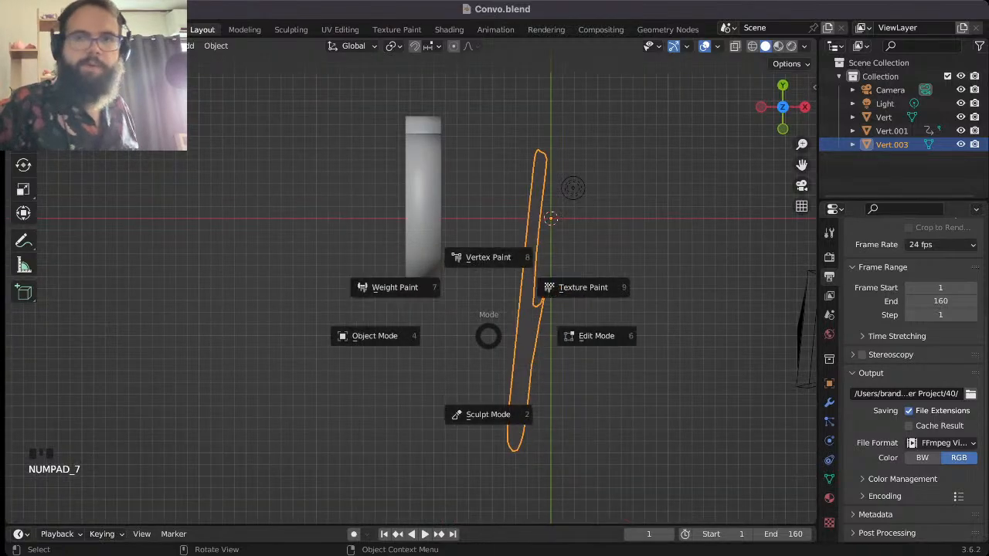
pyautogui.click(592, 336)
pyautogui.press('e')
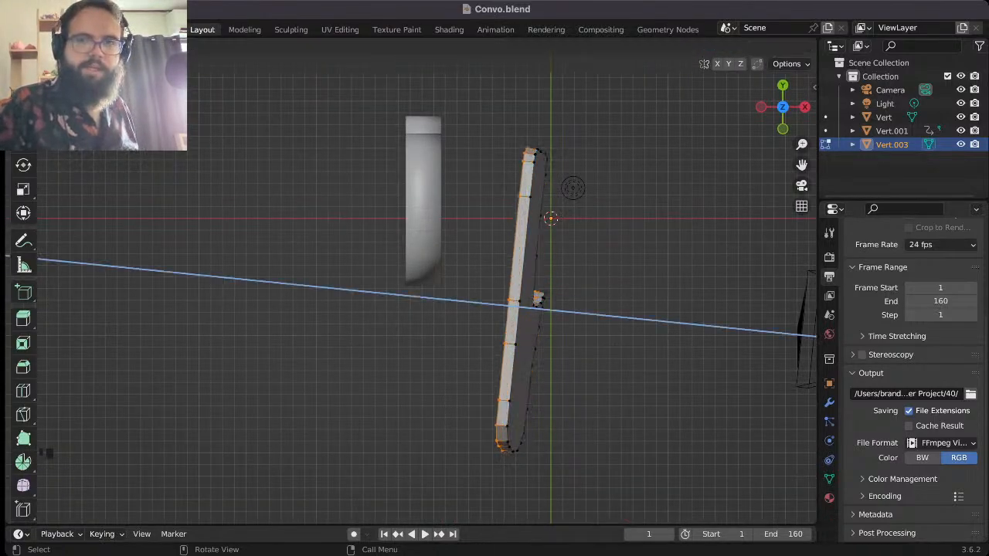
pyautogui.press('Return')
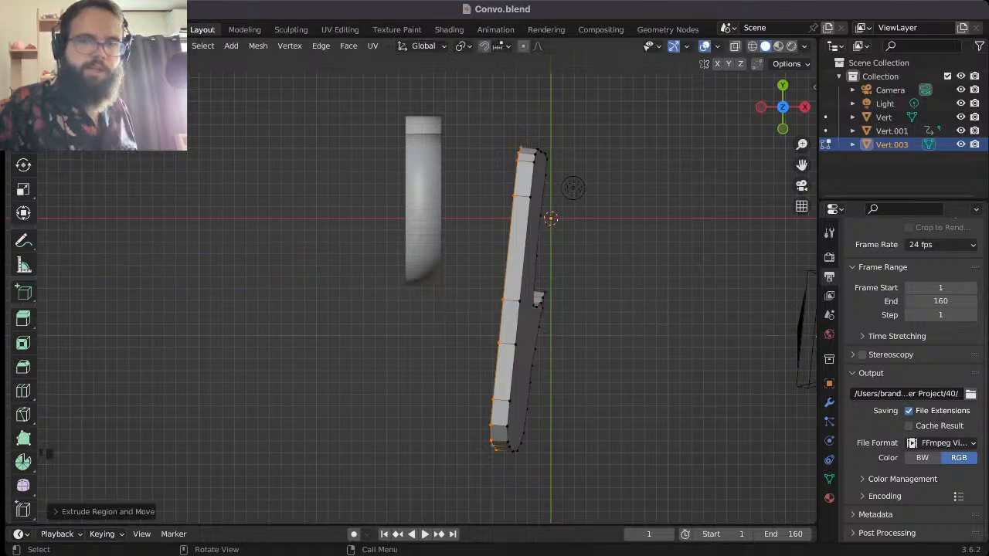
pyautogui.hotkey('ctrl', 'Tab')
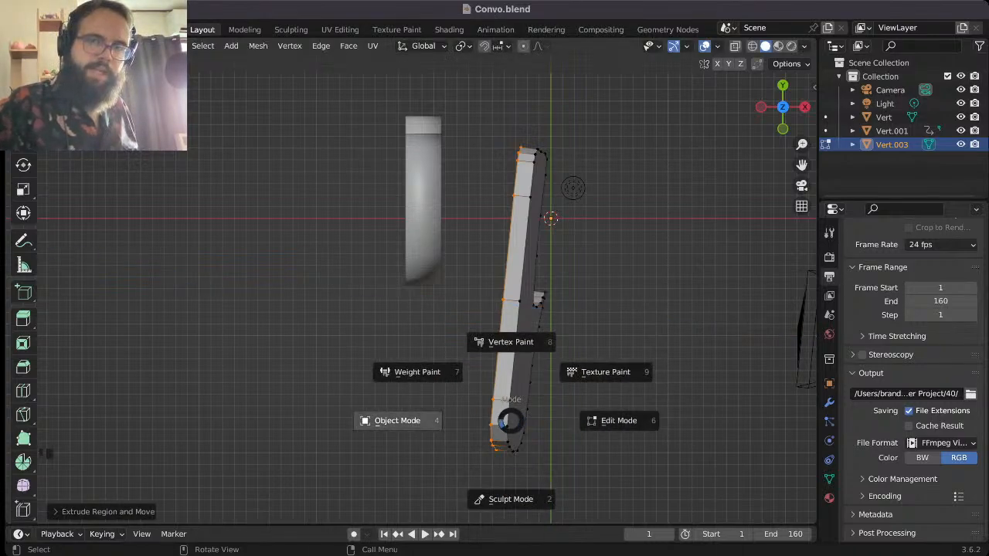
pyautogui.press('Tab')
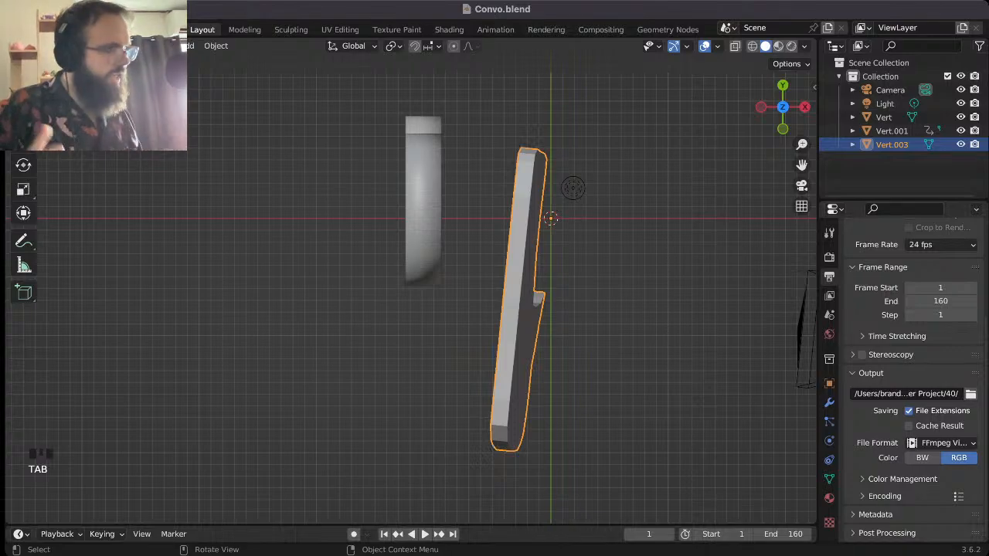
pyautogui.press('KP_0')
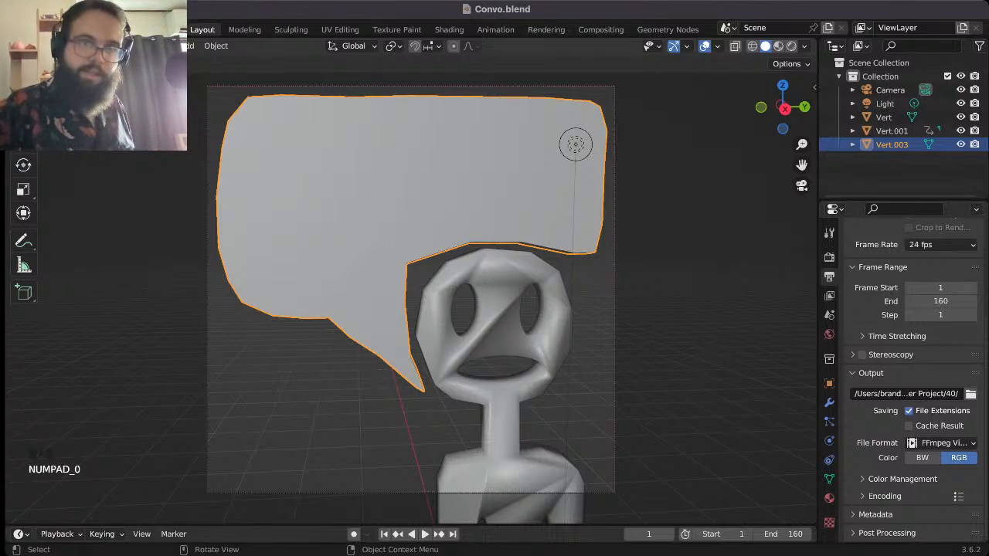
# - Try to reposition and resize a pasted copy of the speech bubble over the original, and undo the attempt
pyautogui.hotkey('ctrl', 'v')
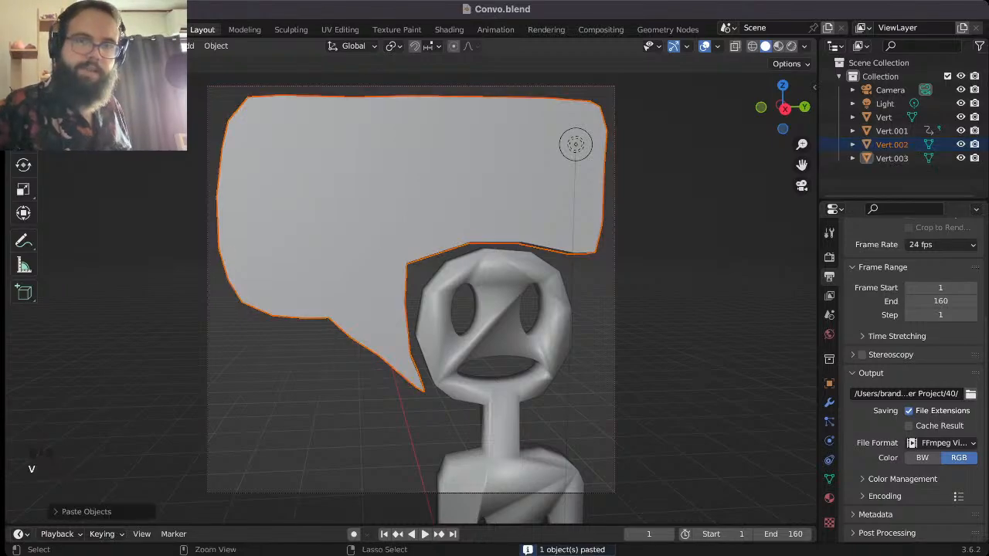
pyautogui.press('g')
pyautogui.press('z')
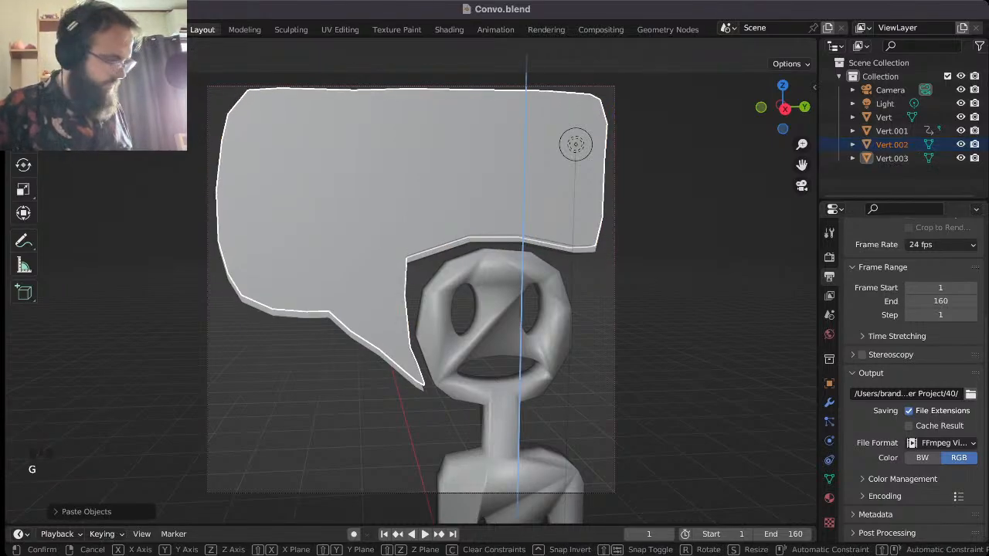
pyautogui.rightClick(314, 340)
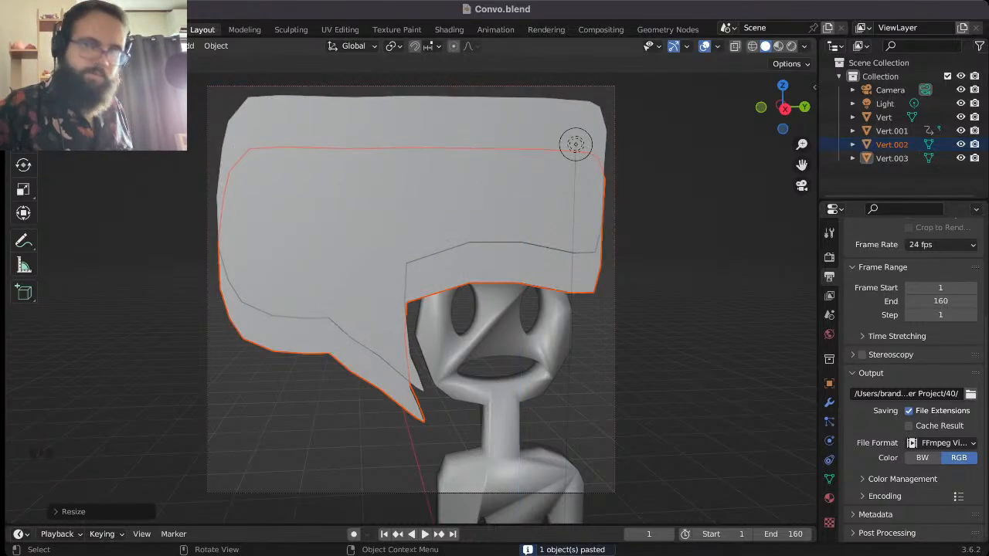
pyautogui.hotkey('ctrl', 'z')
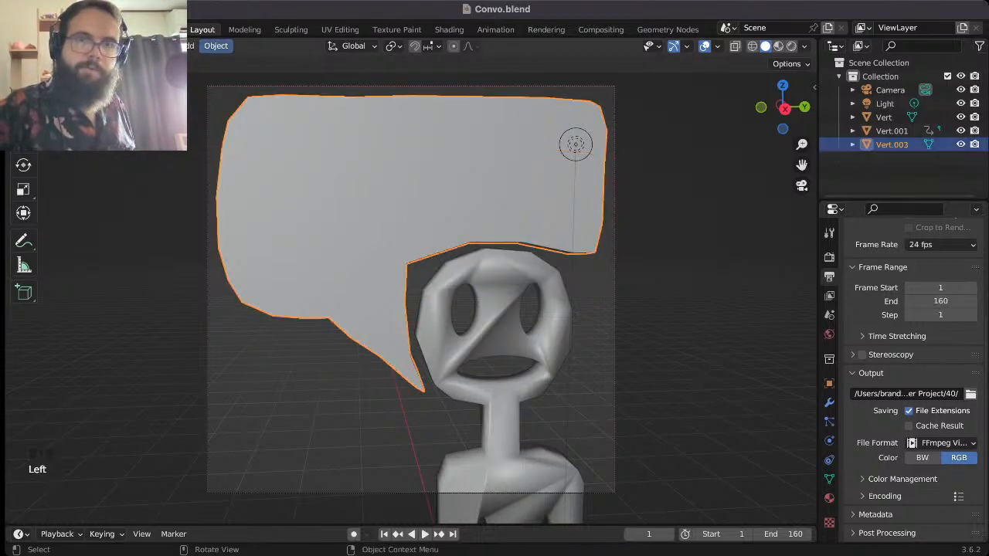
# - Set the speech bubble's origin to its geometry
pyautogui.click(216, 46)
pyautogui.moveTo(263, 75)
pyautogui.click(379, 91)
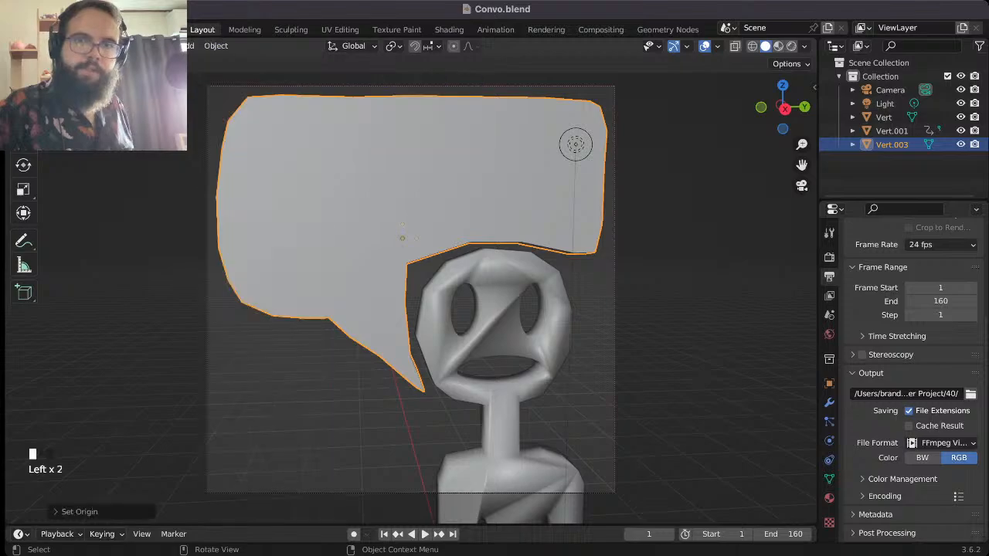
# - Paste a copy of the speech bubble and shrink and shift it to sit inside the original's outline
pyautogui.hotkey('ctrl', 'v')
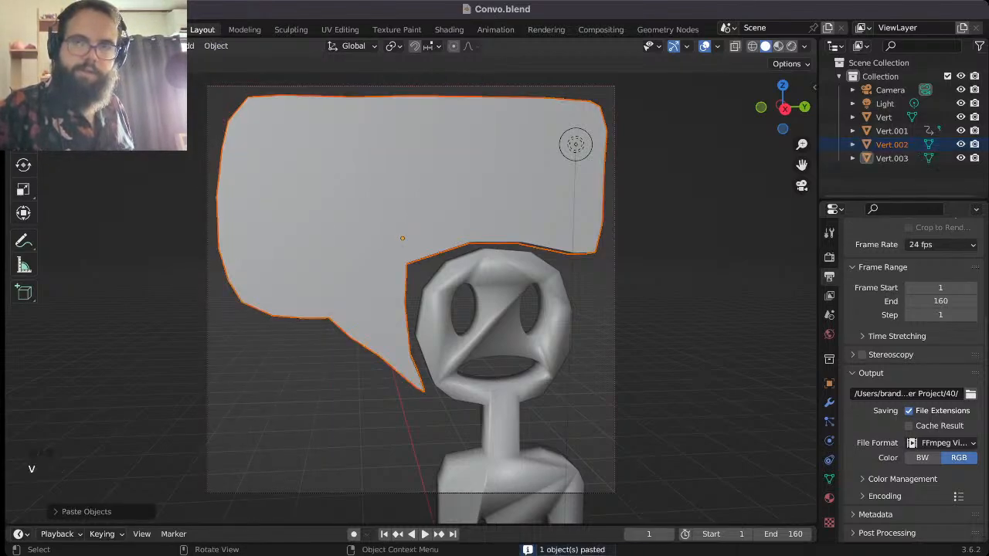
pyautogui.press('s')
pyautogui.click(345, 270)
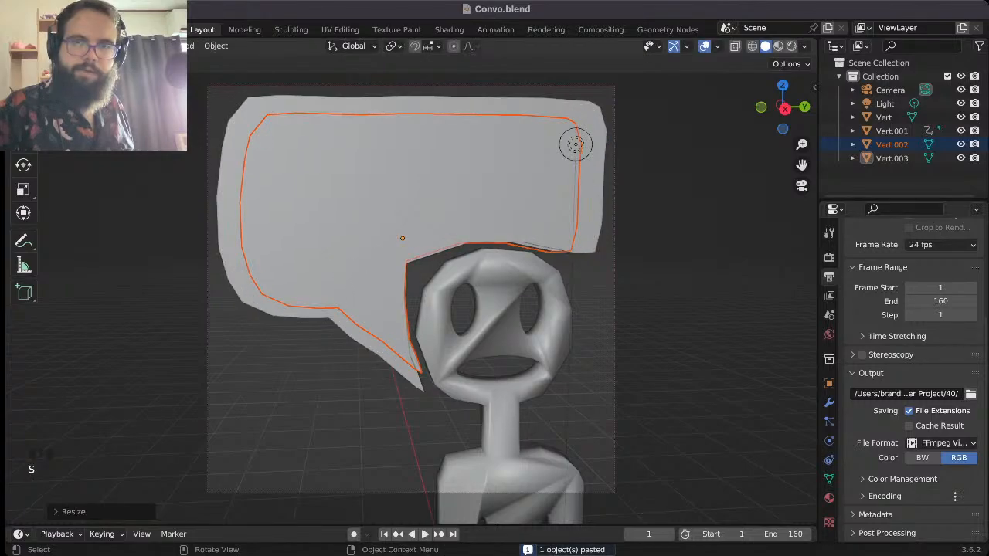
pyautogui.press('g')
pyautogui.click(338, 258)
pyautogui.press('s')
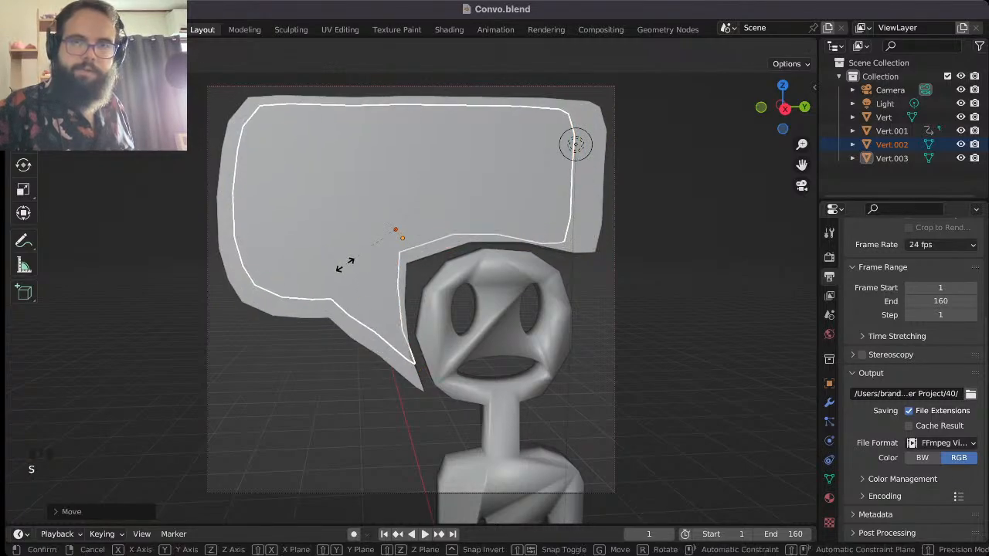
pyautogui.click(352, 273)
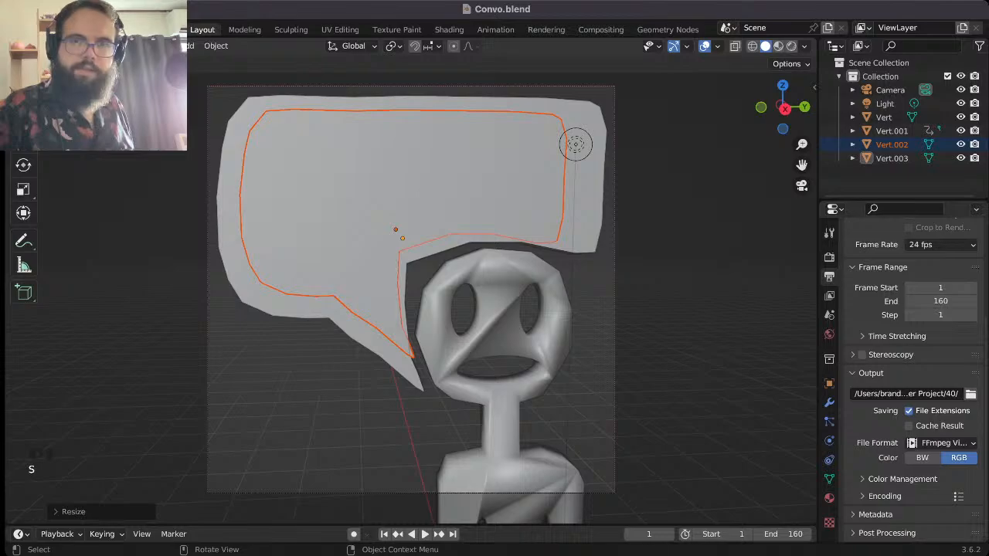
# - Rescale and reposition the bubble copy to try for an even border inside the original
pyautogui.press('g')
pyautogui.click(418, 274)
pyautogui.press('s')
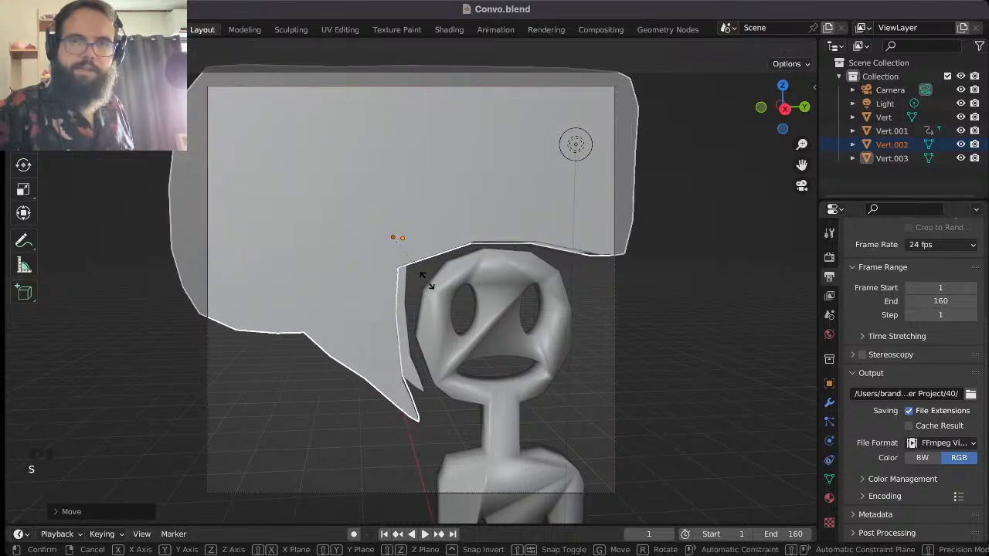
pyautogui.click(418, 269)
pyautogui.press('g')
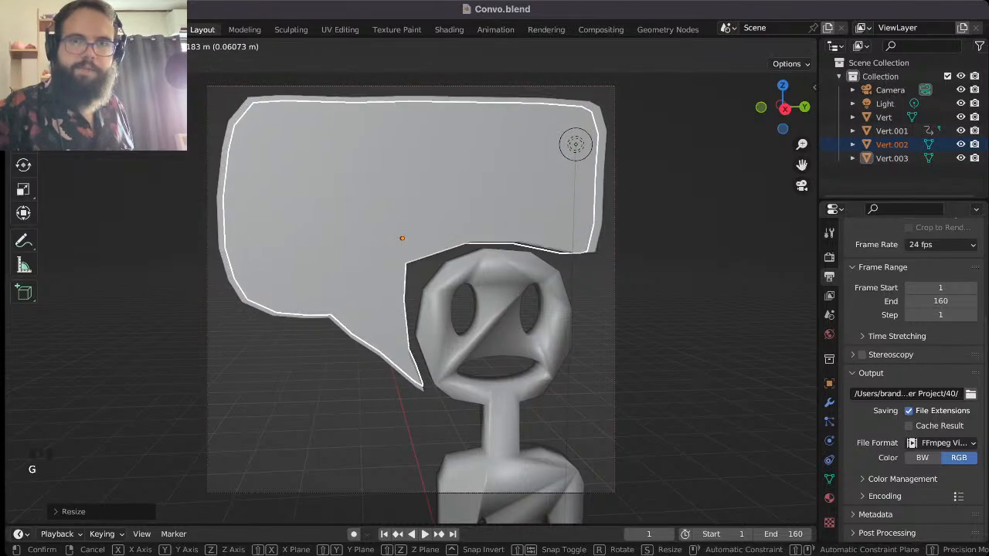
pyautogui.press('Return')
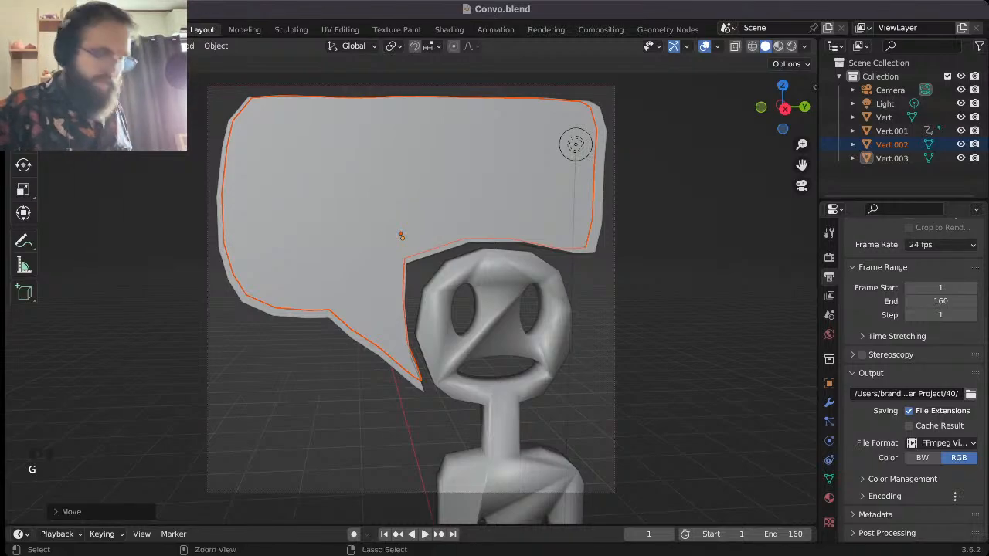
# - Undo the pasted copy, origin change, extrusion and face fill, back to the speech bubble's bare vertex outline in Edit Mode
pyautogui.hotkey('ctrl', 'z')
pyautogui.hotkey('ctrl', 'z')
pyautogui.hotkey('ctrl', 'z')
pyautogui.hotkey('ctrl', 'z')
pyautogui.hotkey('ctrl', 'z')
pyautogui.hotkey('ctrl', 'z')
pyautogui.hotkey('ctrl', 'z')
pyautogui.hotkey('ctrl', 'z')
pyautogui.hotkey('ctrl', 'z')
pyautogui.hotkey('ctrl', 'z')
pyautogui.hotkey('ctrl', 'z')
pyautogui.hotkey('ctrl', 'z')
pyautogui.hotkey('ctrl', 'z')
pyautogui.hotkey('ctrl', 'z')
pyautogui.hotkey('ctrl', 'z')
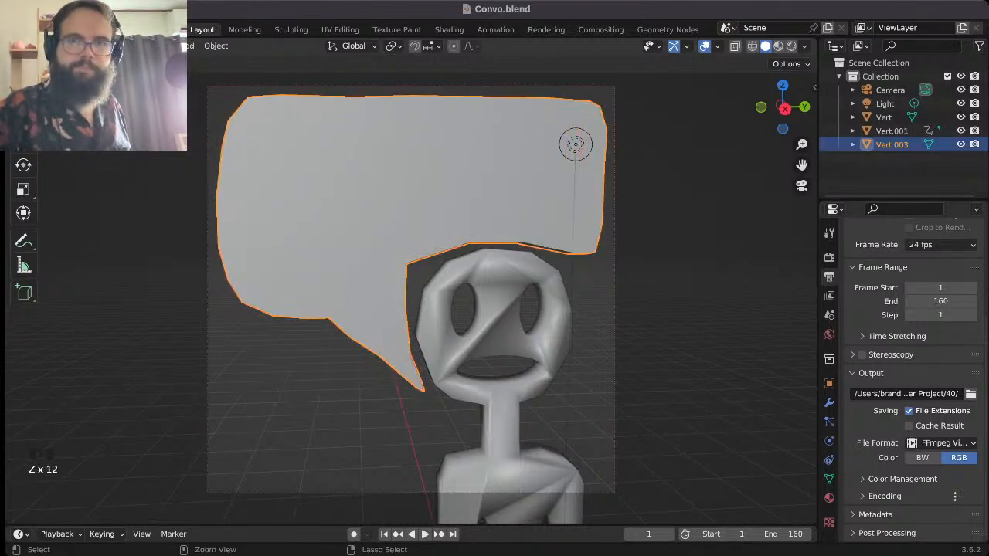
pyautogui.hotkey('ctrl', 'z')
pyautogui.hotkey('ctrl', 'z')
pyautogui.hotkey('ctrl', 'z')
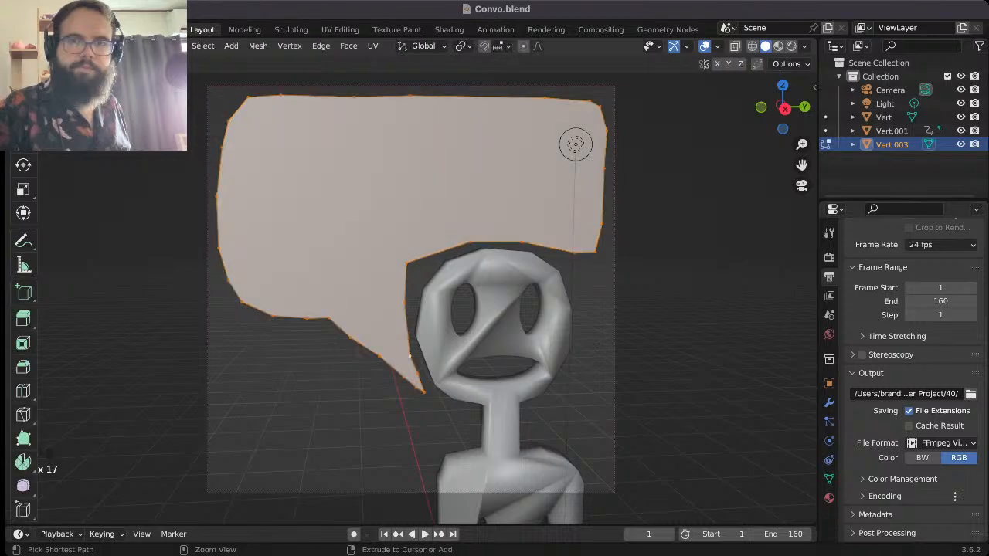
pyautogui.hotkey('ctrl', 'z')
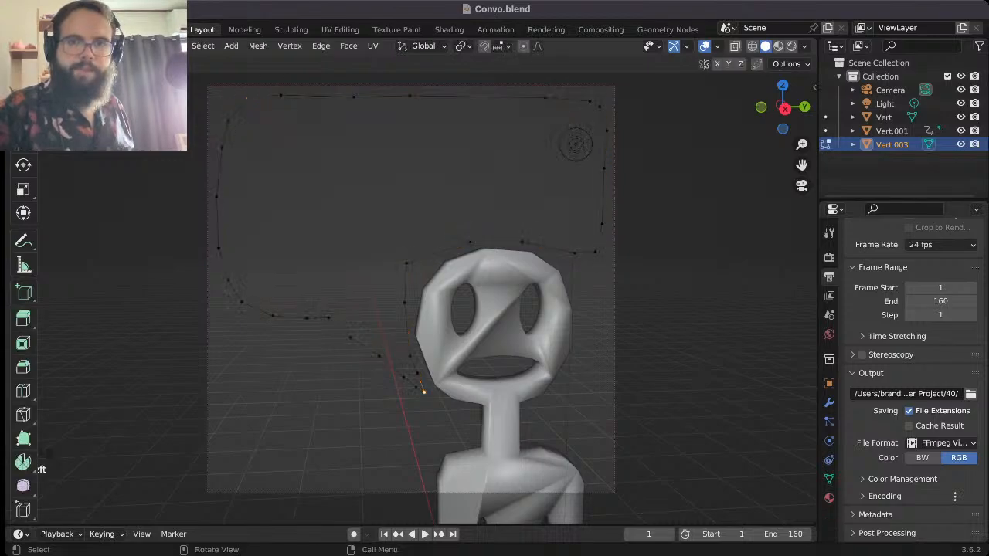
# - Extrude three vertices up from the bubble's tail tip to start an inner outline beside the edge facing the head
pyautogui.press('g')
pyautogui.click(414, 381)
pyautogui.press('e')
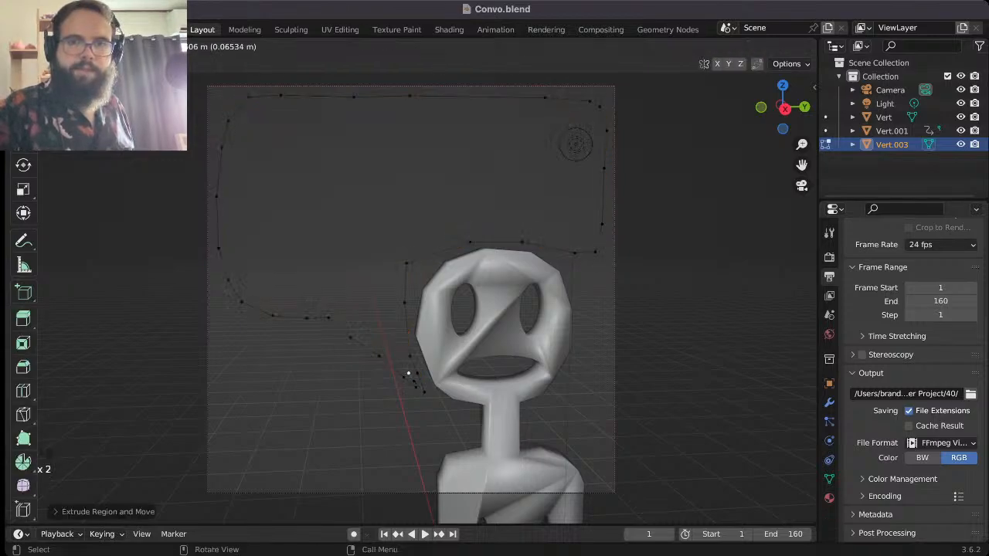
pyautogui.click(407, 366)
pyautogui.press('e')
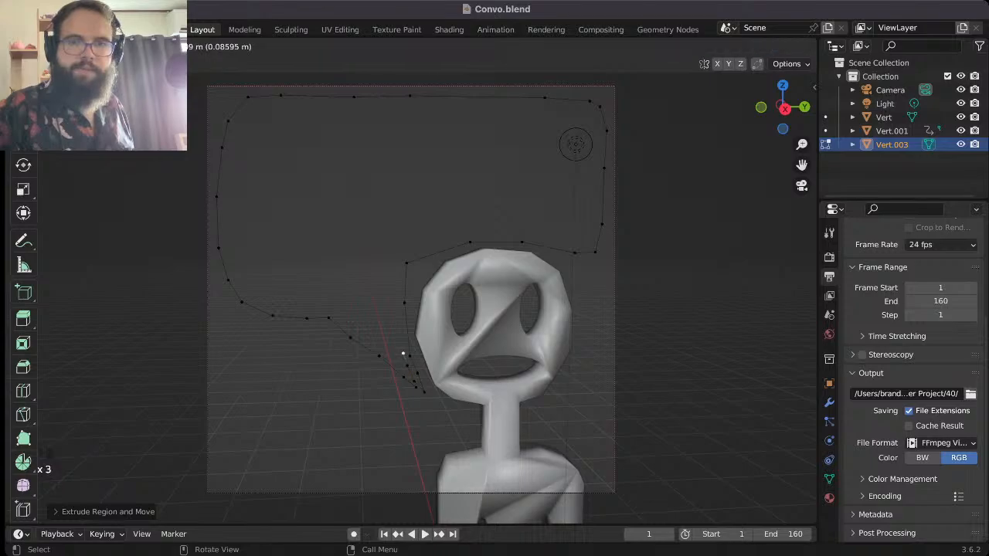
pyautogui.click(402, 353)
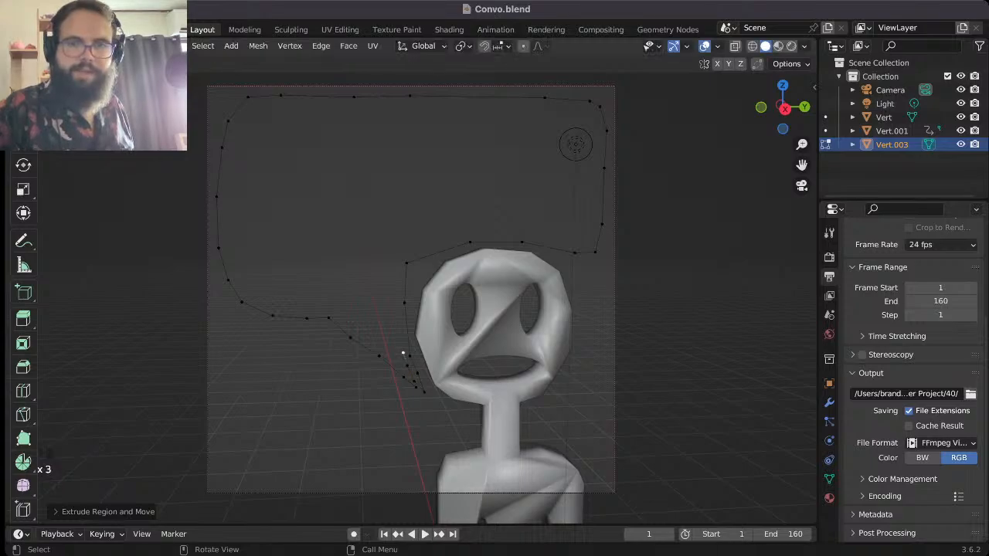
# - Move two outer-edge vertices near the bubble's tail tip outward to widen the tail
pyautogui.press('g')
pyautogui.click(416, 396)
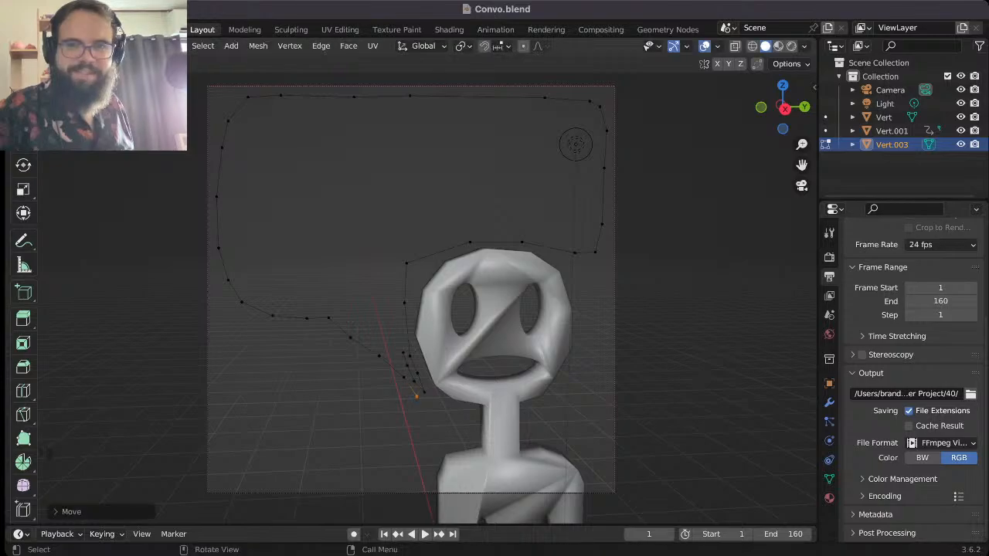
pyautogui.press('e')
pyautogui.click(401, 382)
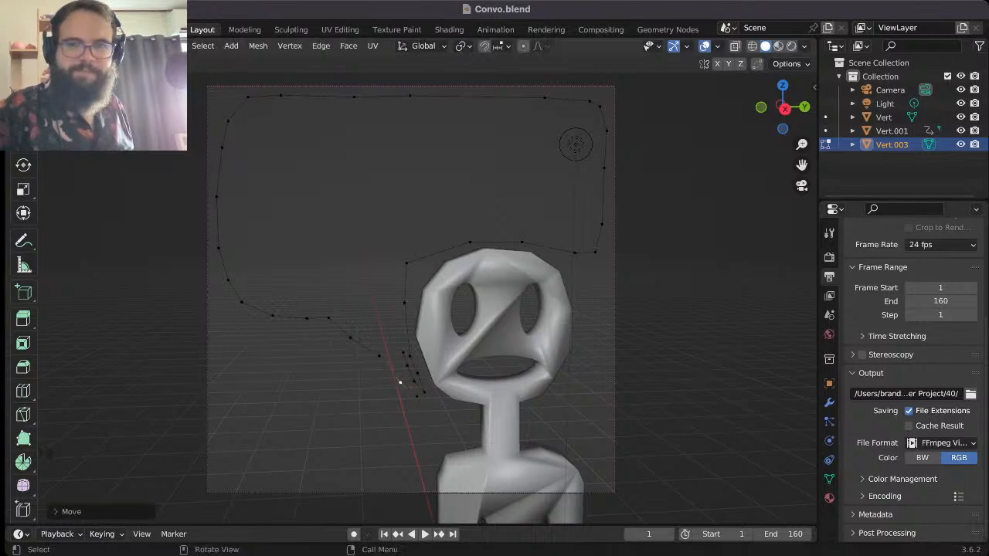
# - Extrude the inner outline up along the tail's head-side edge to the bubble's inner corner
pyautogui.press('e')
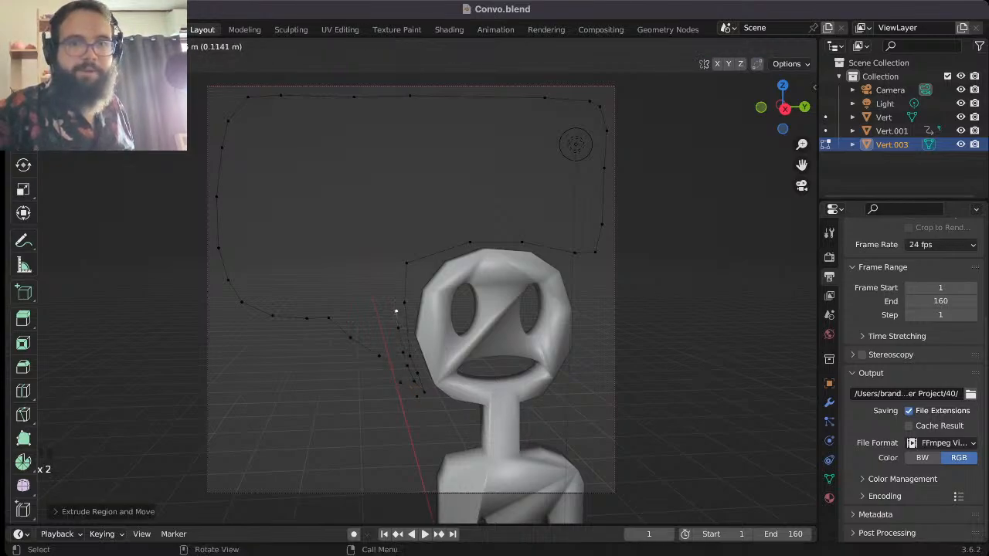
pyautogui.click(397, 291)
pyautogui.press('e')
pyautogui.click(397, 267)
pyautogui.press('e')
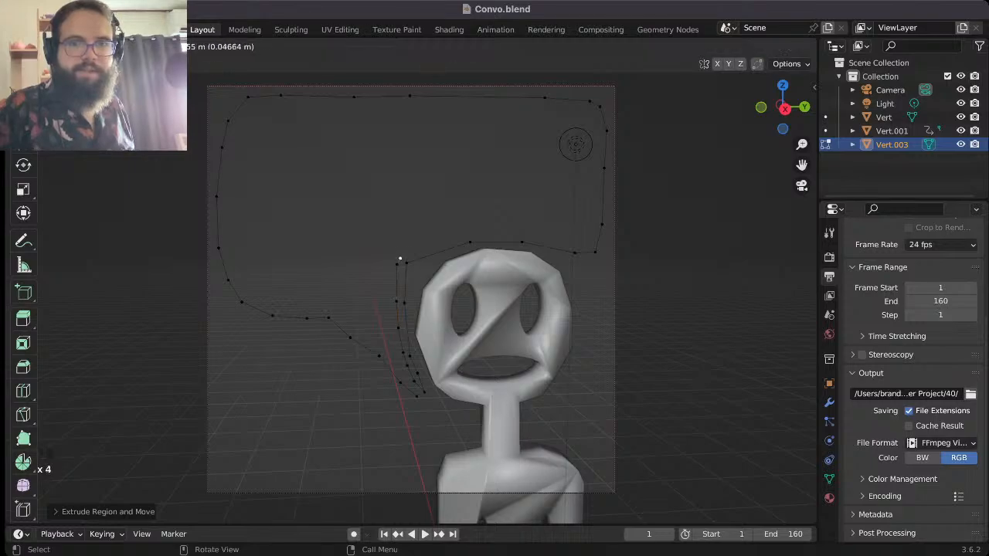
pyautogui.click(401, 254)
# - Extrude the inner outline along the bubble's lower edge above the head to the lower corner beyond it
pyautogui.press('e')
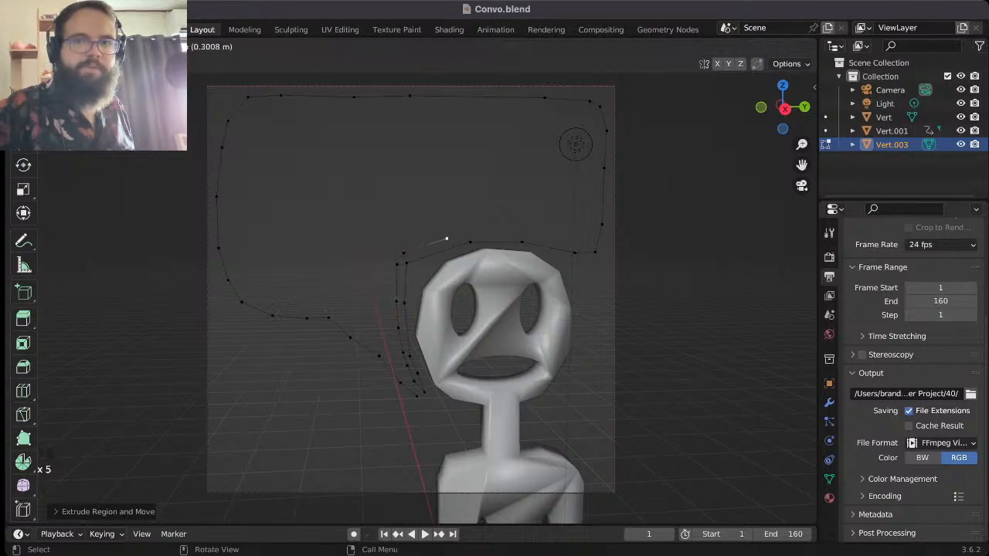
pyautogui.click(447, 238)
pyautogui.press('e')
pyautogui.click(481, 232)
pyautogui.press('e')
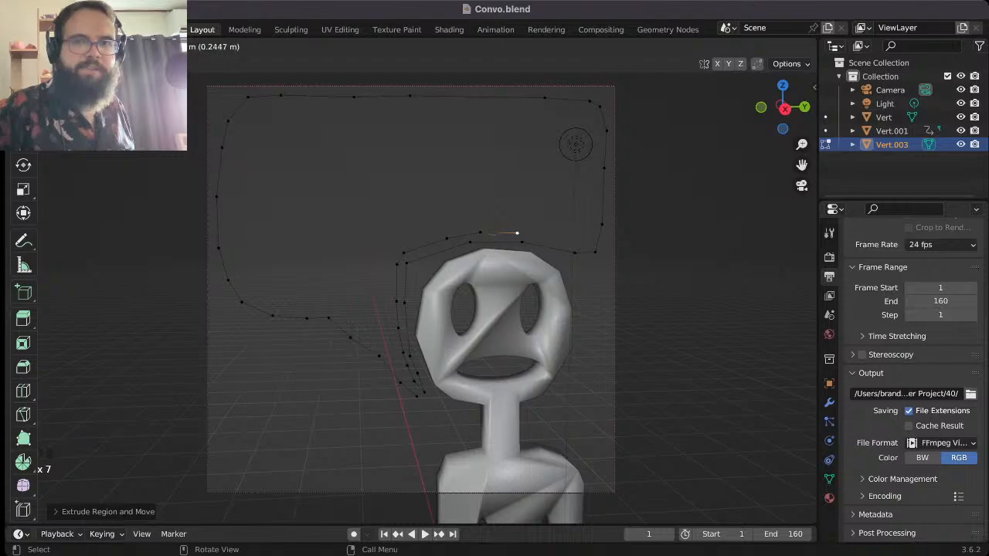
pyautogui.click(516, 232)
pyautogui.press('e')
pyautogui.click(531, 238)
pyautogui.press('e')
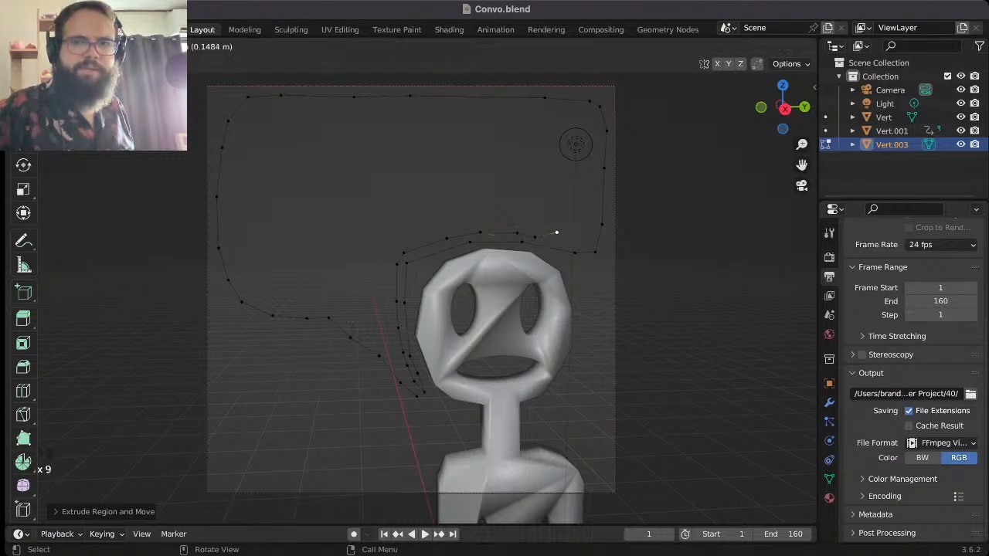
pyautogui.click(576, 247)
pyautogui.press('e')
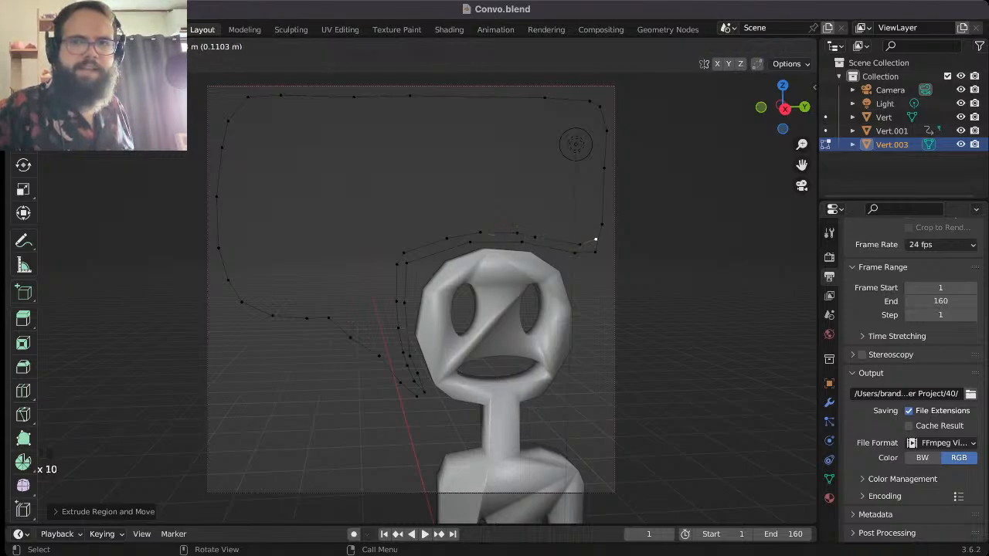
pyautogui.click(595, 240)
# - Extrude the inner outline up the bubble's short side and around the upper corner on the head's side
pyautogui.press('e')
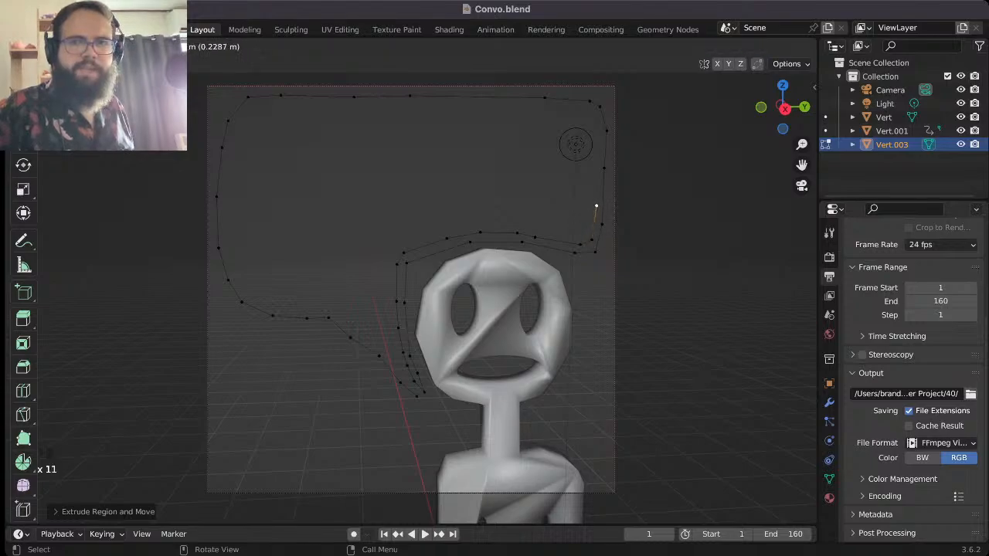
pyautogui.click(596, 206)
pyautogui.press('e')
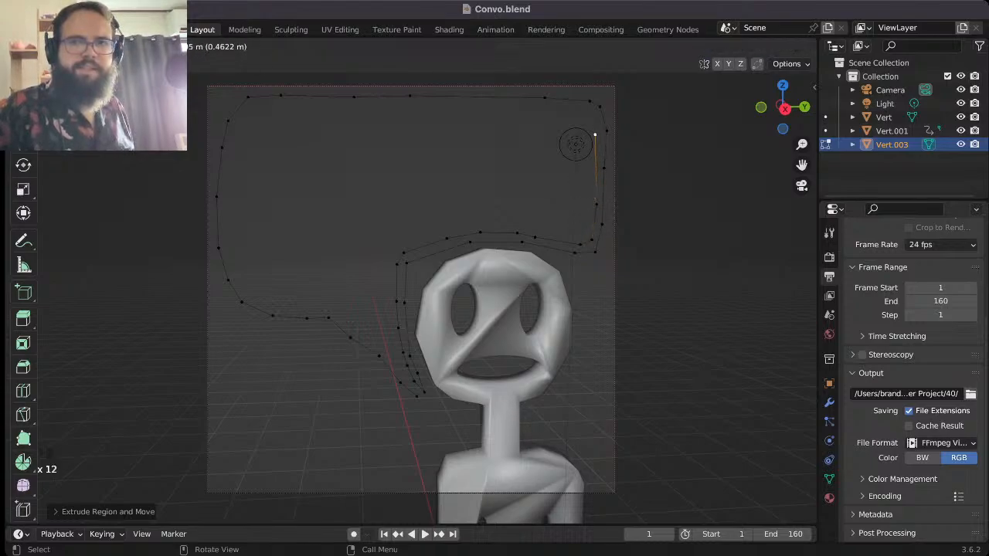
pyautogui.click(596, 126)
pyautogui.press('e')
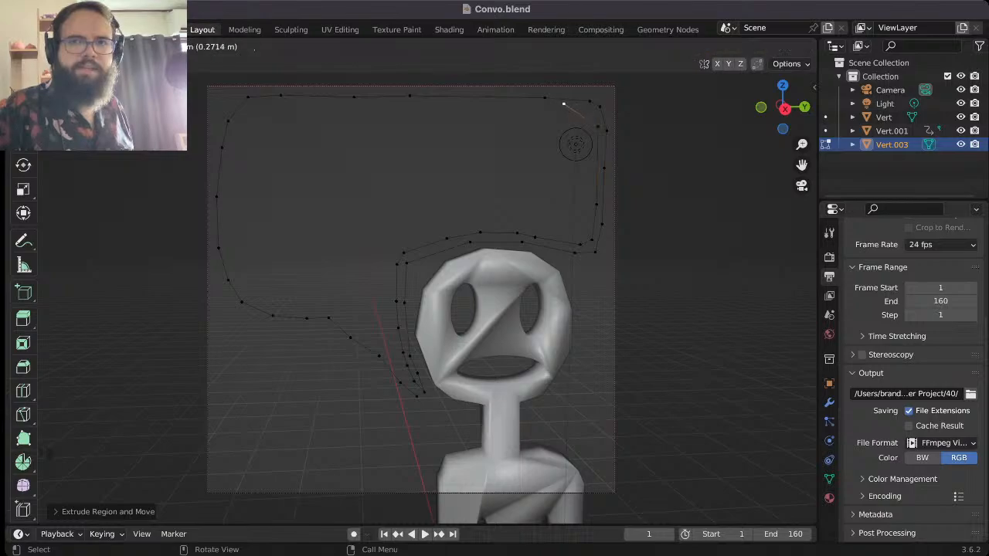
pyautogui.click(595, 116)
pyautogui.press('e')
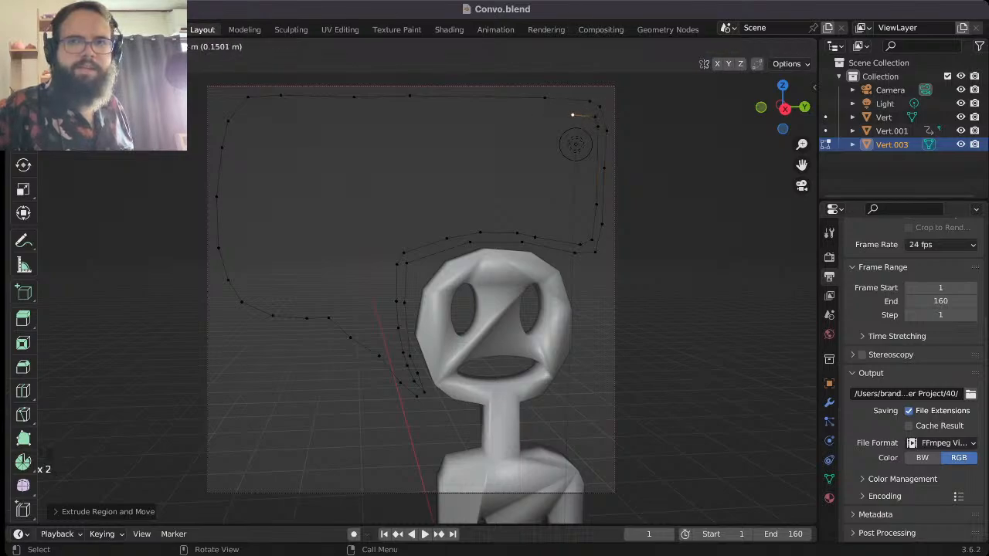
pyautogui.click(589, 109)
# - Try to span the bubble's whole top edge with one long extruded inner segment
pyautogui.press('e')
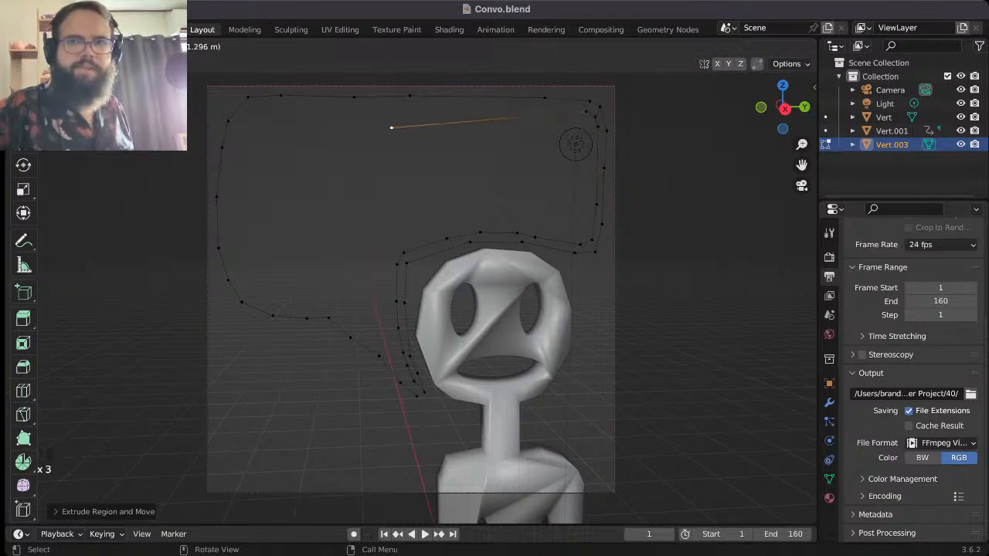
pyautogui.click(272, 113)
pyautogui.press('e')
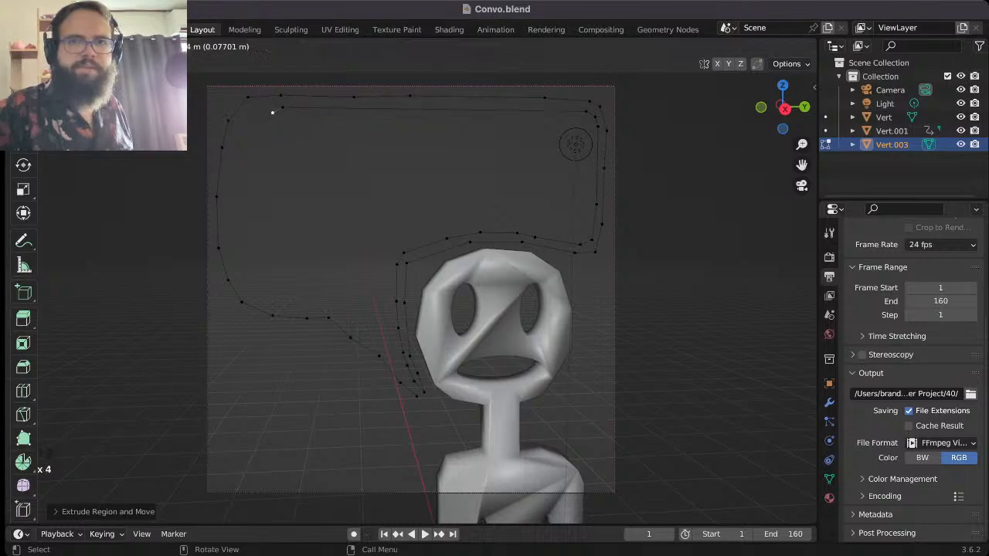
pyautogui.press('Escape')
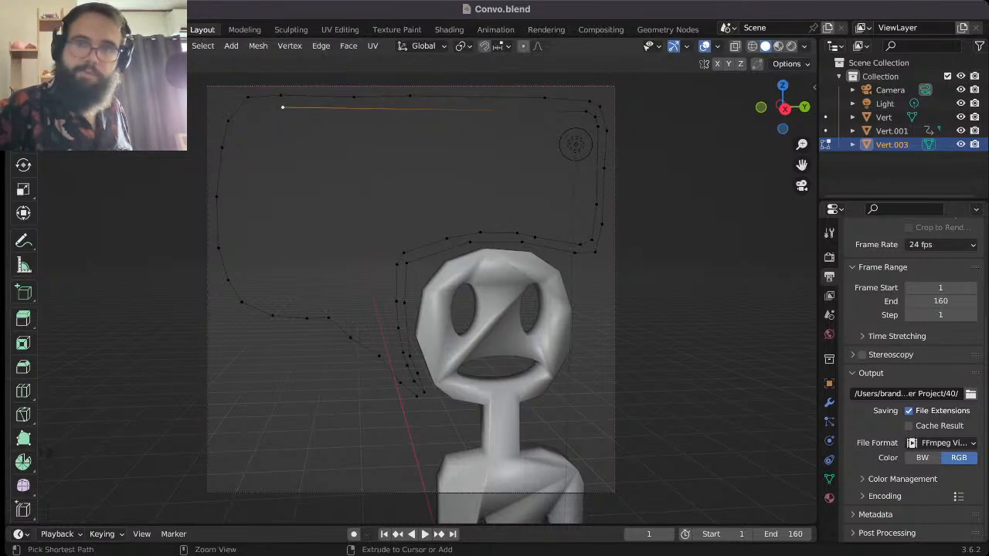
pyautogui.hotkey('ctrl', 'z')
# - Extrude short inner segments from the upper corner above the head to begin the bubble's top edge
pyautogui.press('e')
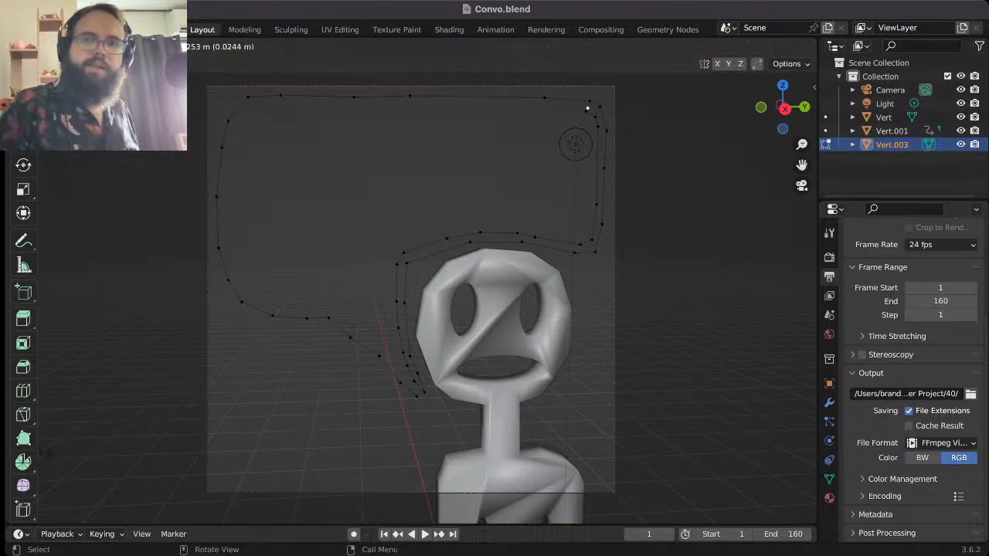
pyautogui.click(572, 107)
pyautogui.click(554, 110)
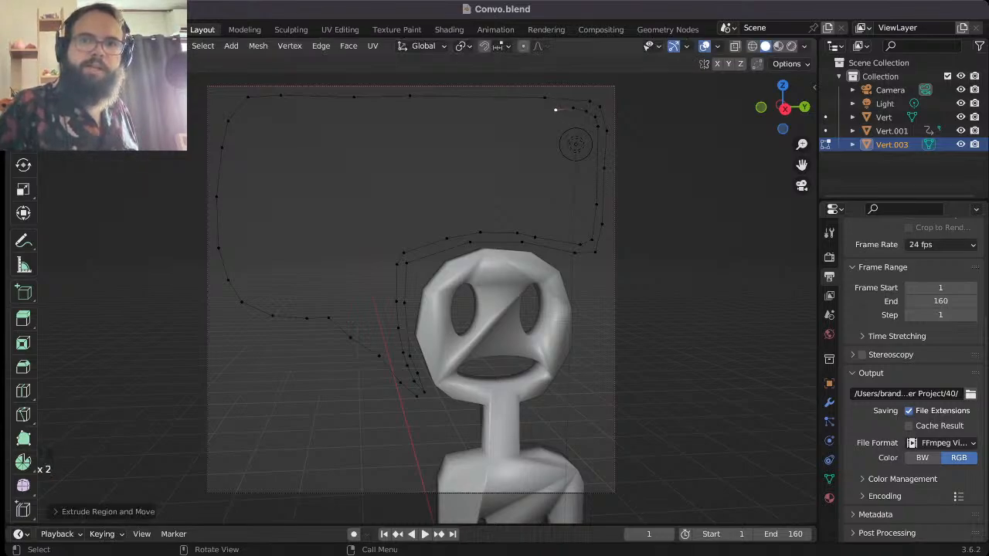
pyautogui.press('e')
pyautogui.click(541, 108)
pyautogui.press('e')
pyautogui.click(522, 109)
# - Continue extruding the inner outline in several segments across the top edge to the opposite upper corner
pyautogui.press('e')
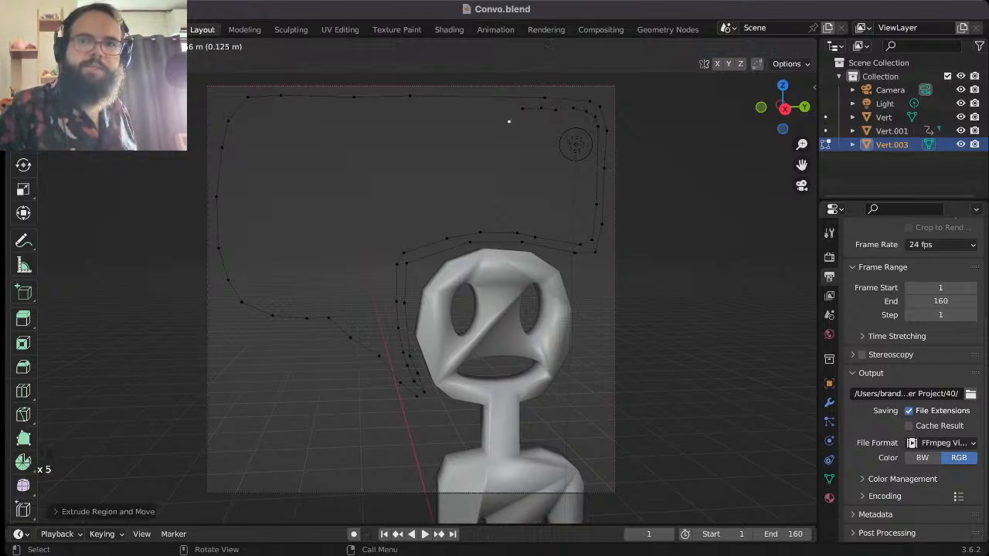
pyautogui.click(475, 108)
pyautogui.press('e')
pyautogui.click(432, 111)
pyautogui.press('e')
pyautogui.click(387, 110)
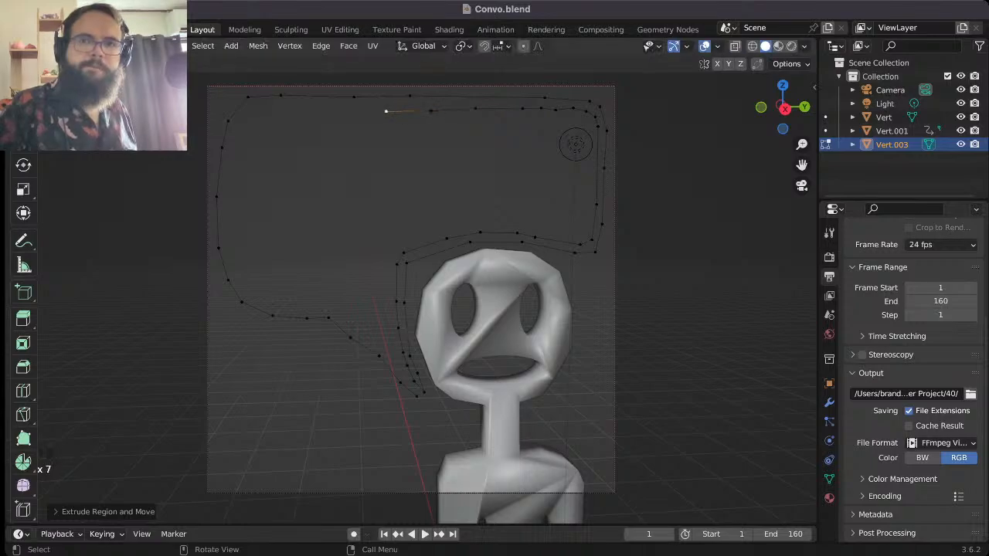
pyautogui.press('e')
pyautogui.click(317, 110)
pyautogui.press('e')
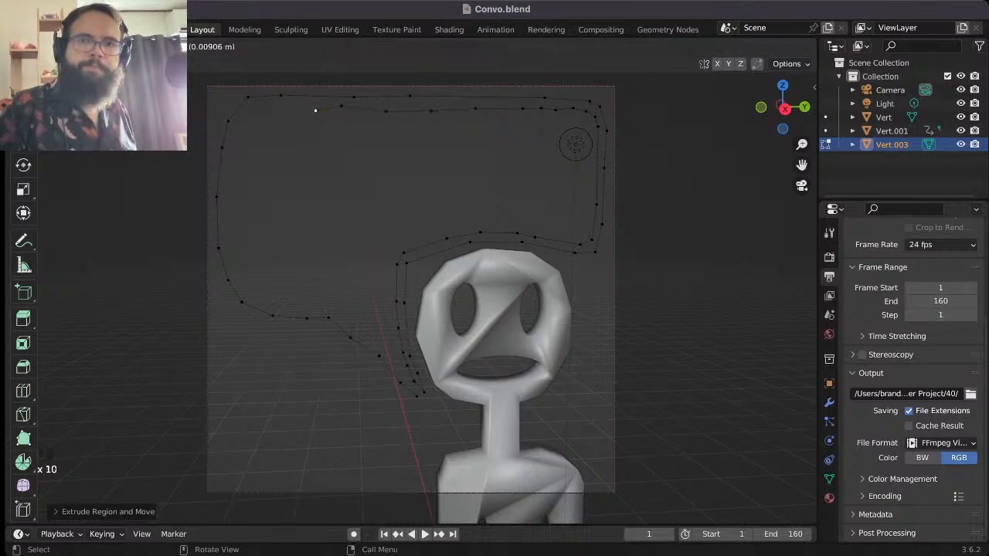
pyautogui.click(273, 109)
# - Extrude the inner outline around that upper corner and down the bubble's long side away from the head
pyautogui.press('e')
pyautogui.click(249, 120)
pyautogui.press('e')
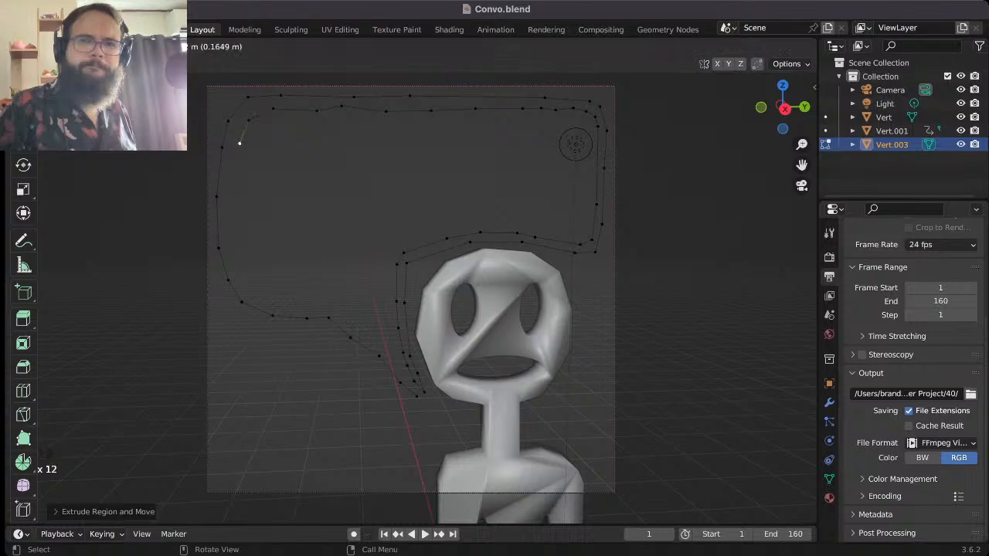
pyautogui.click(237, 149)
pyautogui.press('e')
pyautogui.click(232, 182)
pyautogui.press('e')
pyautogui.click(230, 207)
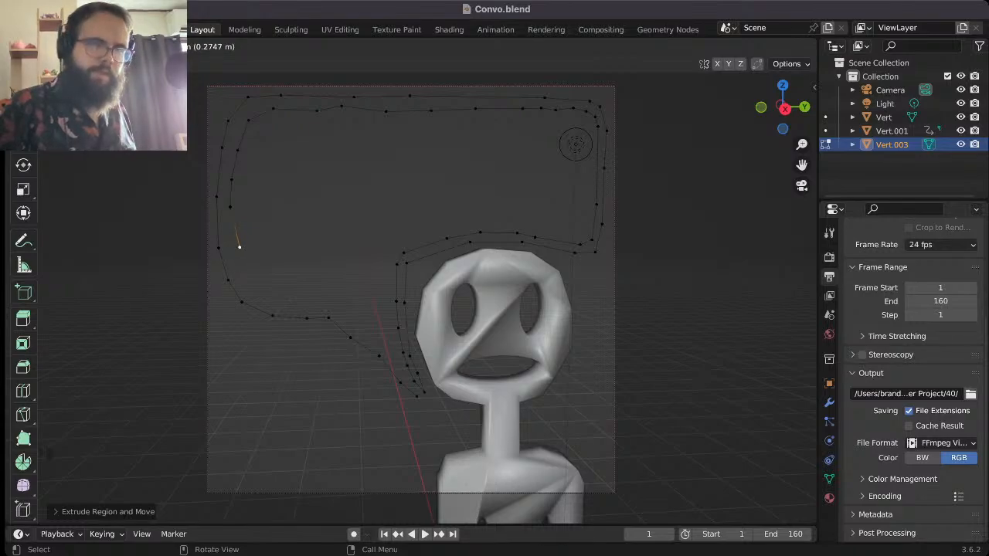
pyautogui.click(230, 247)
pyautogui.press('e')
pyautogui.click(236, 274)
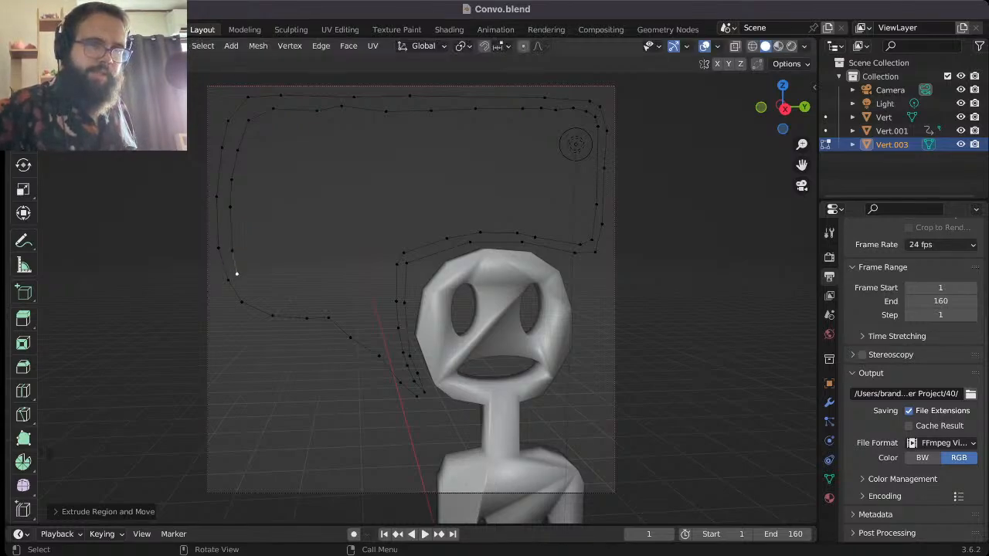
# - Extrude the inner outline around the bubble's rounded lower corner and along the bottom edge to the tail's start
pyautogui.press('e')
pyautogui.click(245, 288)
pyautogui.press('e')
pyautogui.click(258, 296)
pyautogui.press('e')
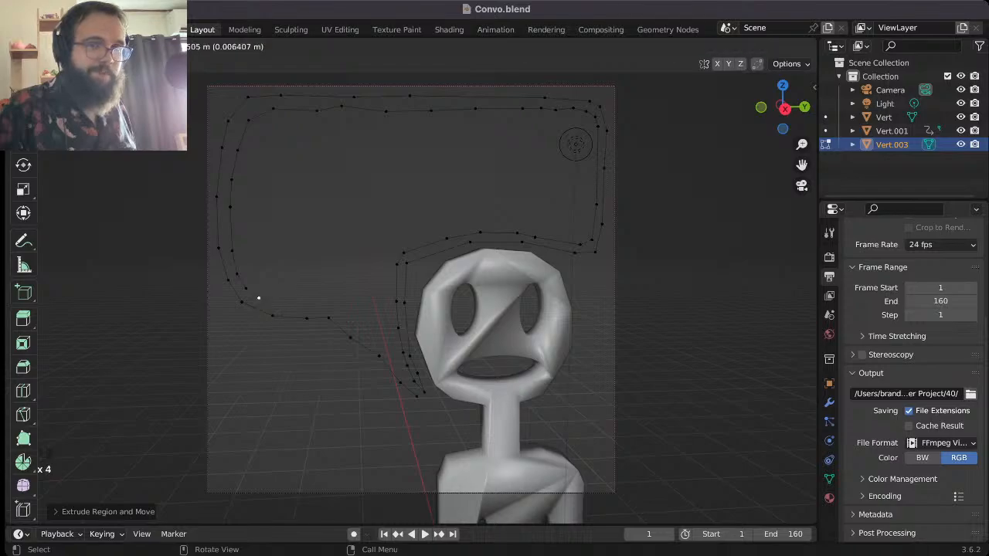
pyautogui.click(275, 303)
pyautogui.press('e')
pyautogui.click(304, 308)
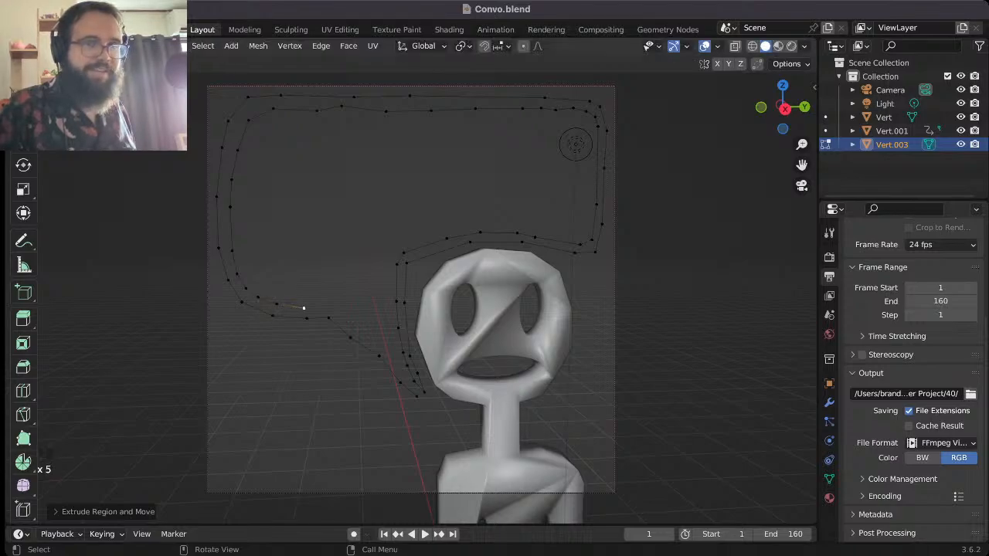
pyautogui.press('e')
pyautogui.click(325, 306)
# - Extrude the inner outline down the tail's outer side to the vertices at the tail tip
pyautogui.press('e')
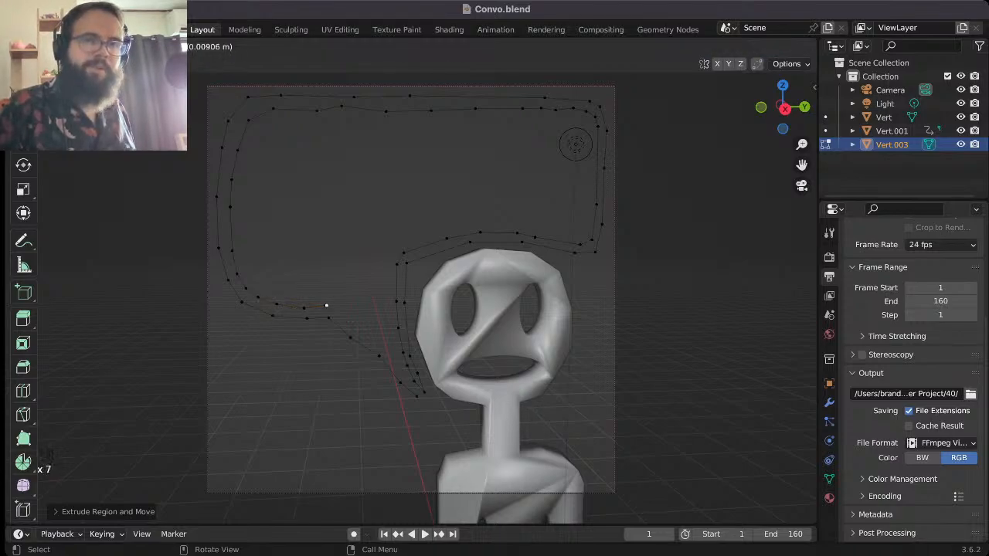
pyautogui.click(354, 326)
pyautogui.press('e')
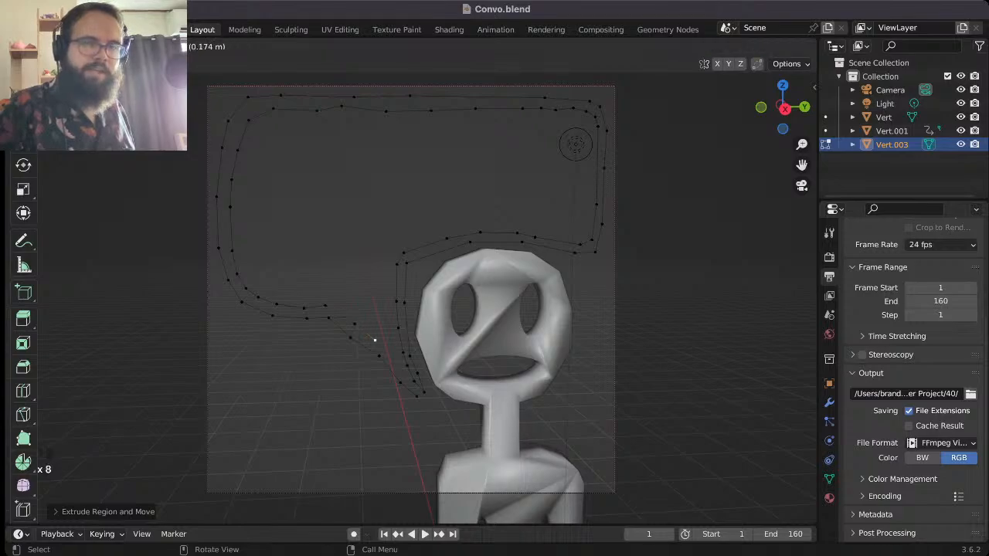
pyautogui.click(375, 340)
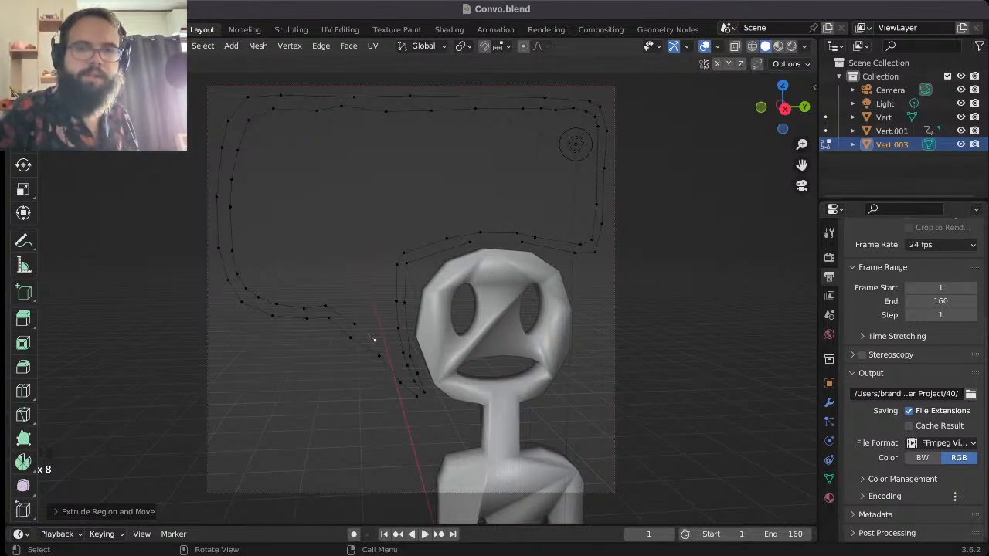
pyautogui.keyDown('ctrl'); pyautogui.rightClick(379, 356); pyautogui.keyUp('ctrl')
pyautogui.press('e')
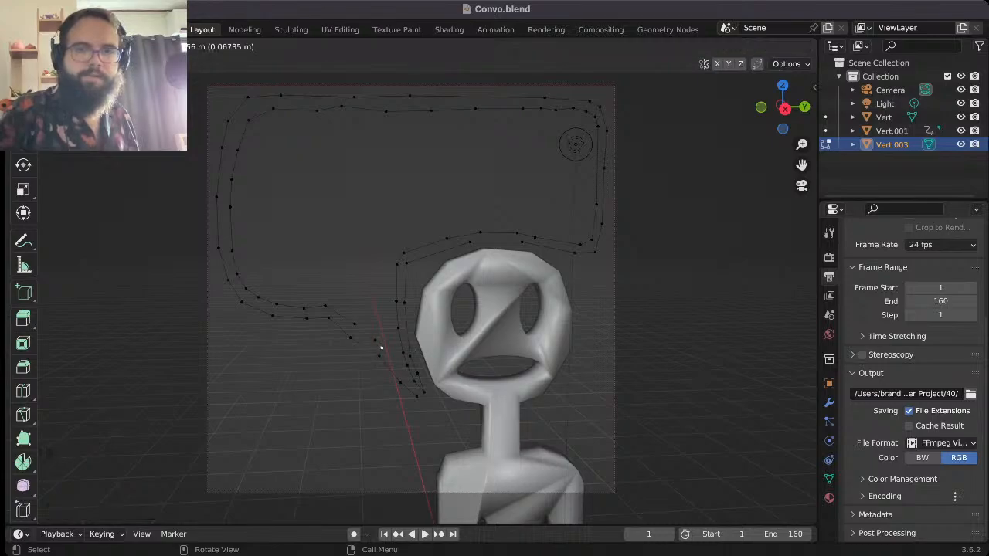
pyautogui.click(393, 362)
pyautogui.press('e')
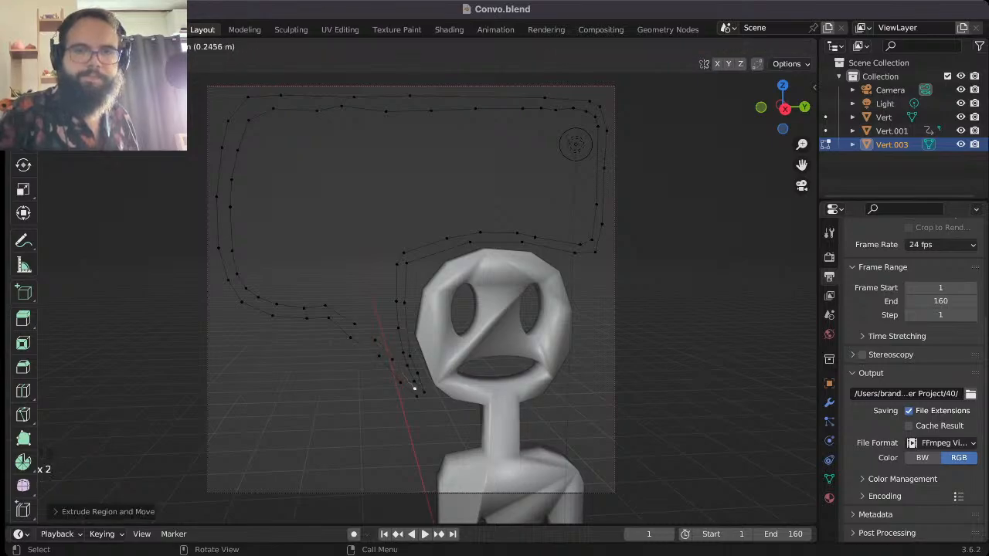
pyautogui.click(412, 388)
# - Select all the bubble's vertices and fill the band between the outer and inner outlines with a face
pyautogui.press('a')
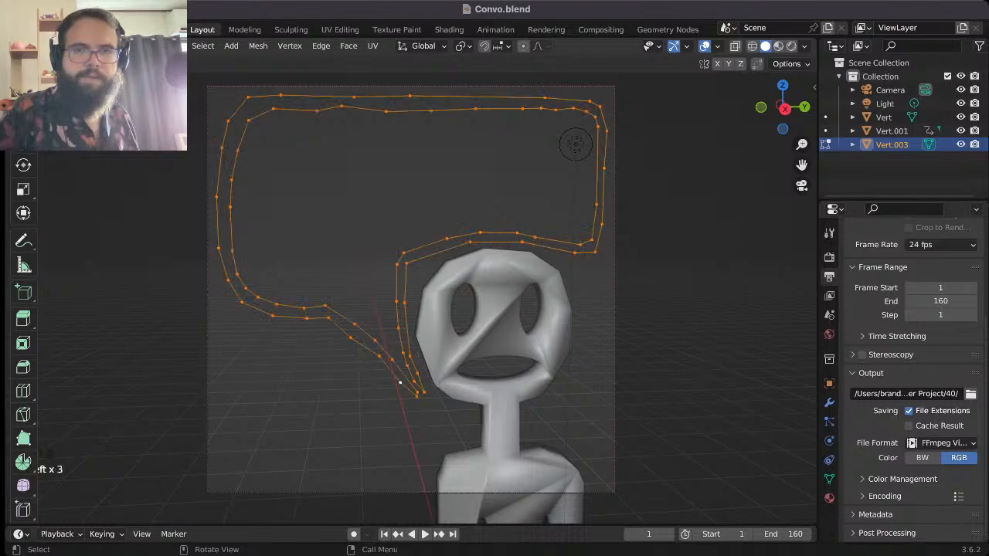
pyautogui.press('f')
pyautogui.hotkey('alt', 'a')
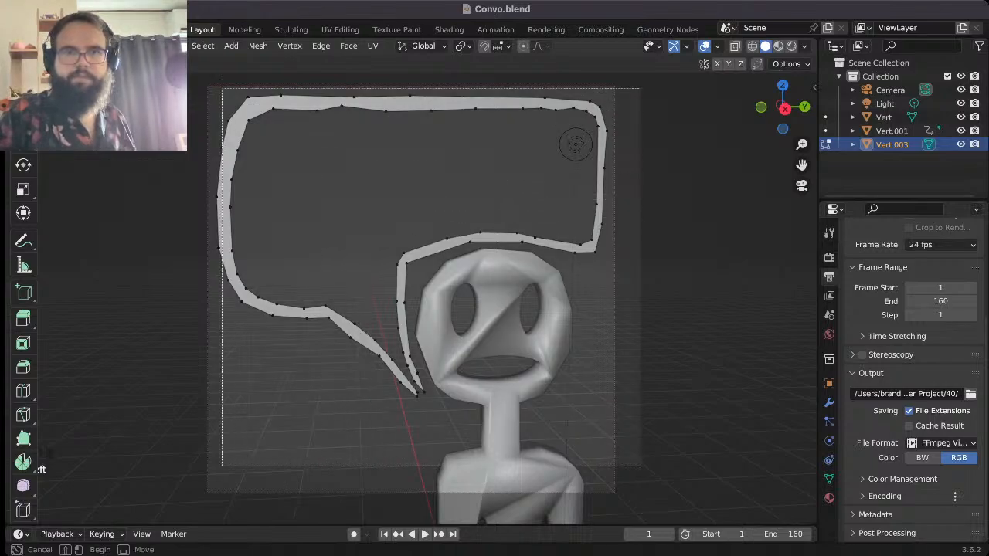
# - Select the whole bubble border and, in top view, extrude it away from the camera to give it a slight thickness
pyautogui.press('a')
pyautogui.press('KP_7')
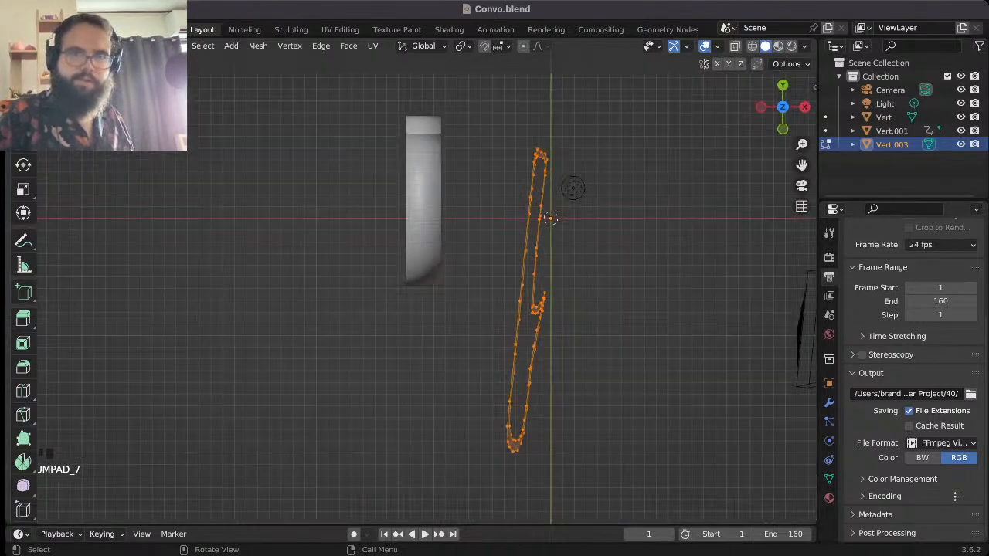
pyautogui.press('e')
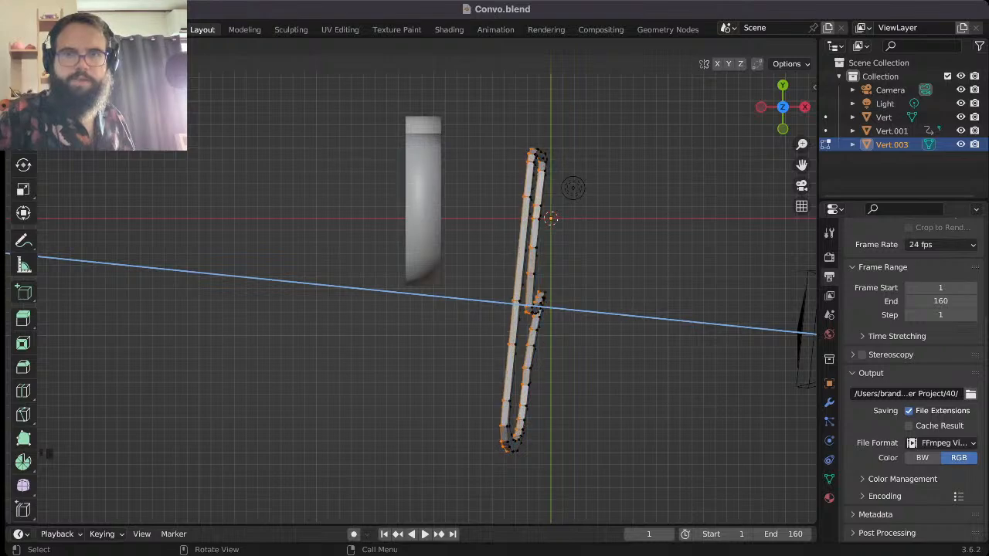
pyautogui.press('Return')
pyautogui.hotkey('alt', 'a')
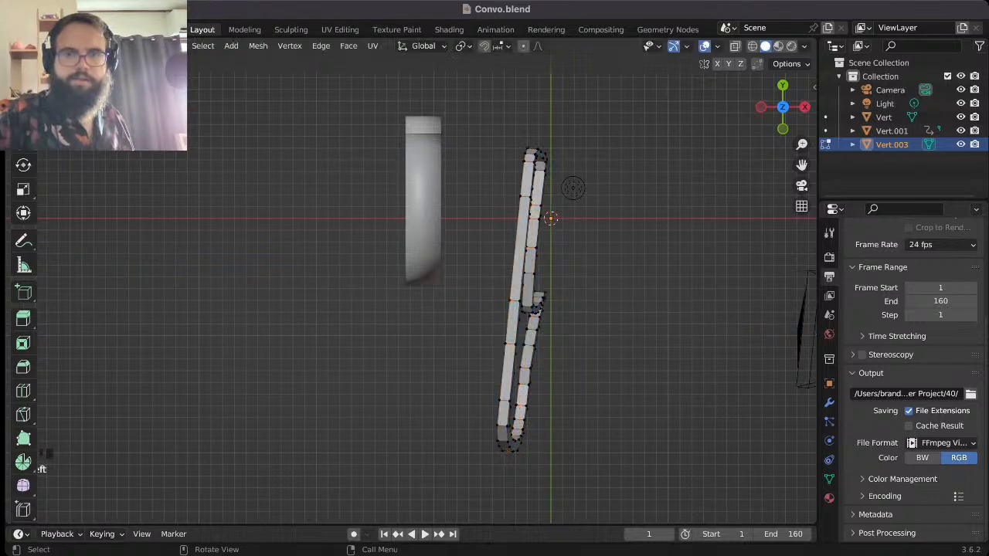
# - Leave Edit Mode, apply Shade Smooth to the speech bubble border, and return to the camera view
pyautogui.press('Tab')
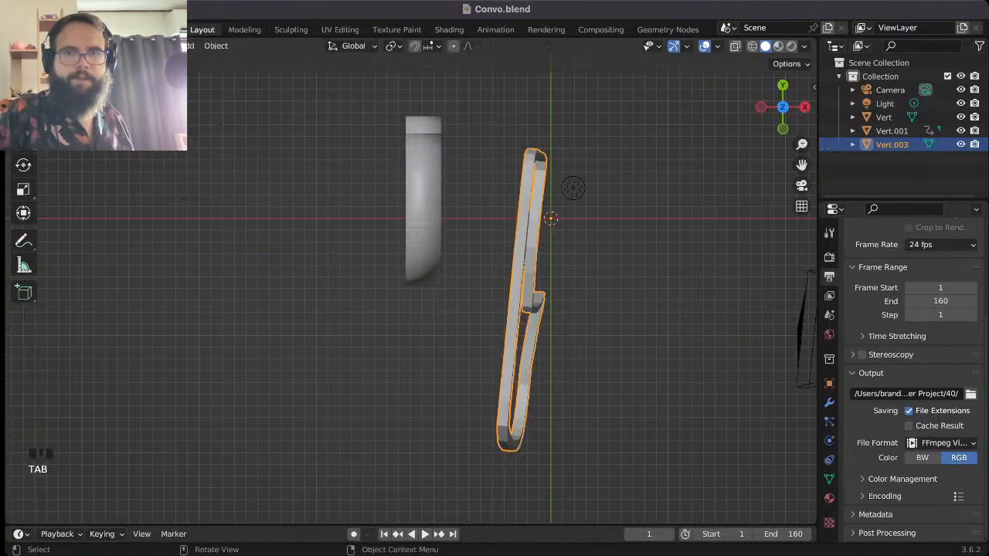
pyautogui.click(216, 45)
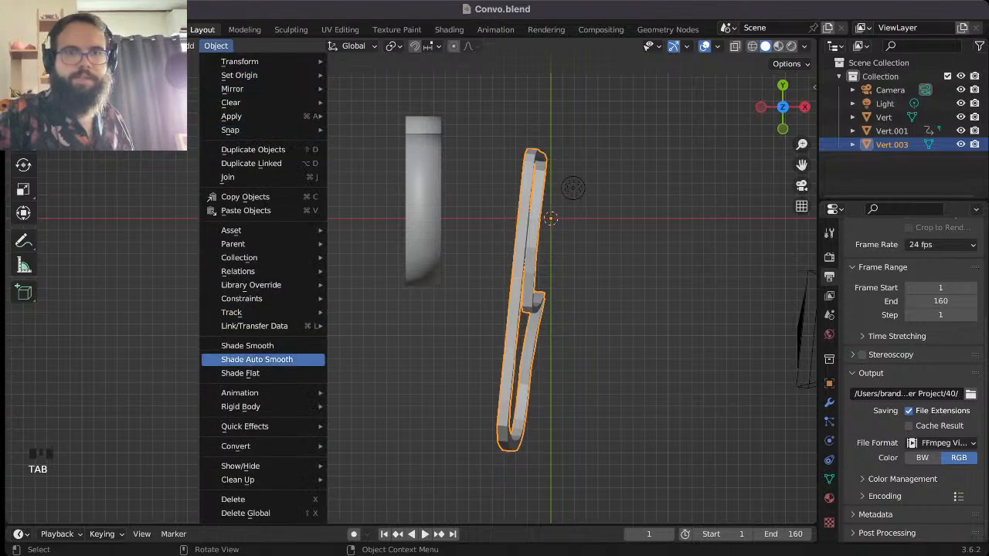
pyautogui.click(247, 345)
pyautogui.click(248, 345)
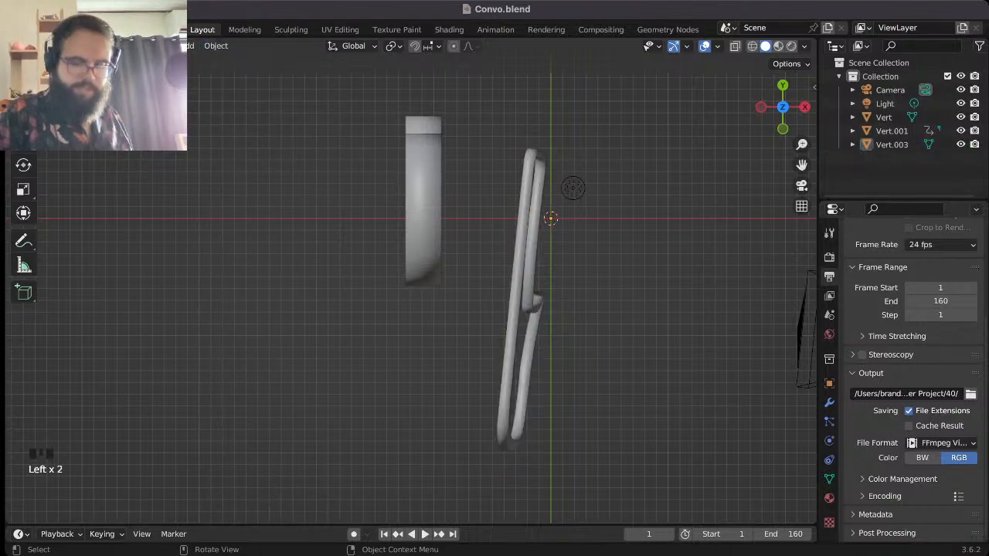
pyautogui.press('KP_0')
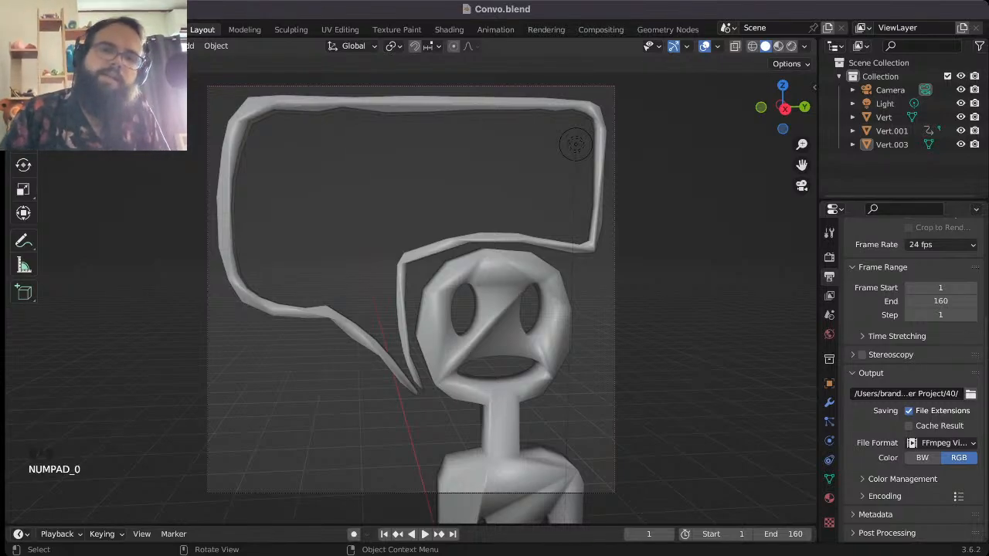
# - Switch the viewport to Material Preview and give the speech bubble border a new material with a black base color
pyautogui.click(778, 46)
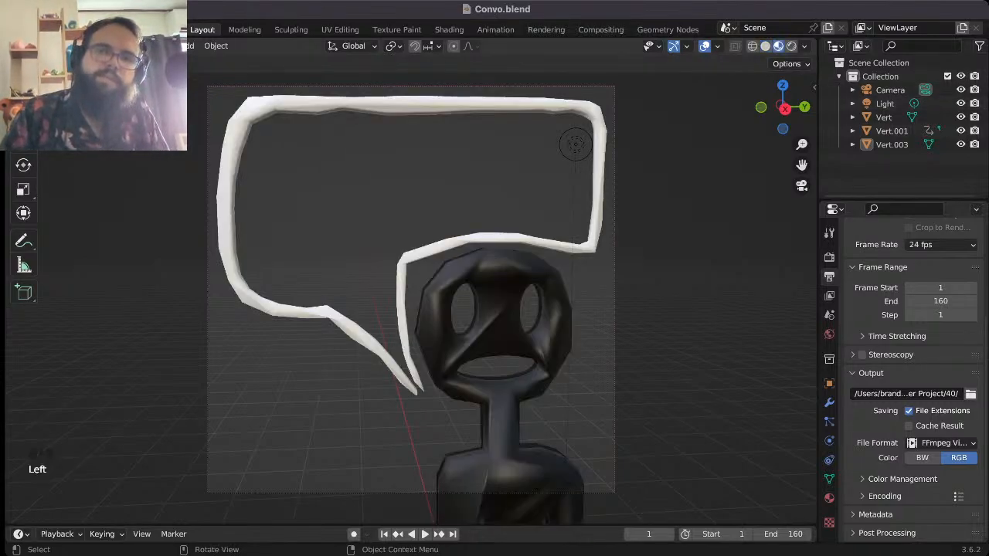
pyautogui.click(576, 144)
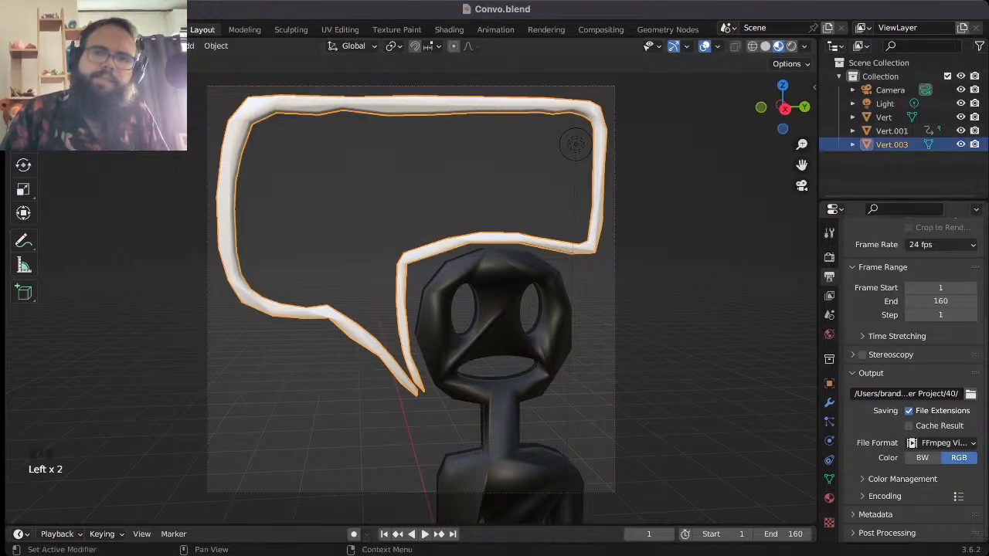
pyautogui.click(829, 499)
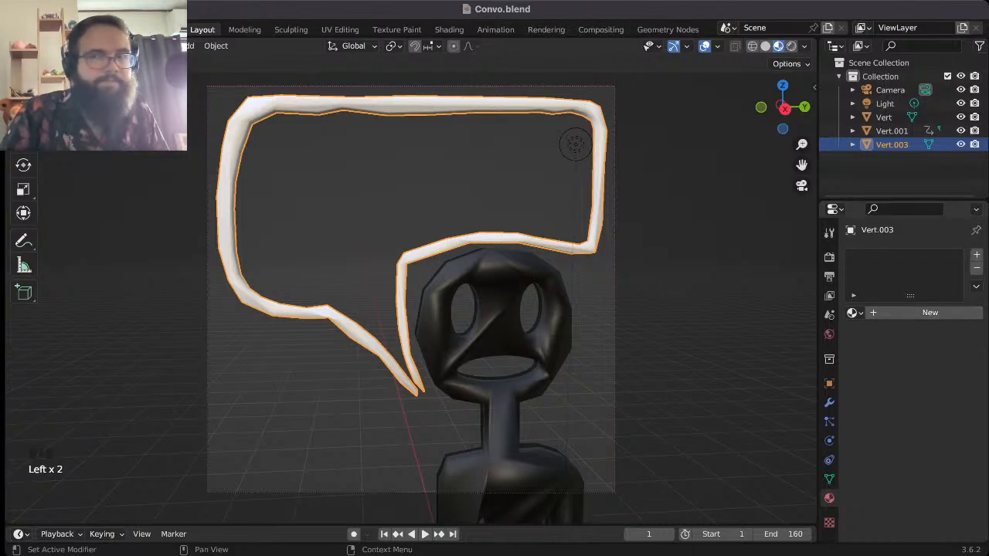
pyautogui.click(929, 312)
pyautogui.click(937, 457)
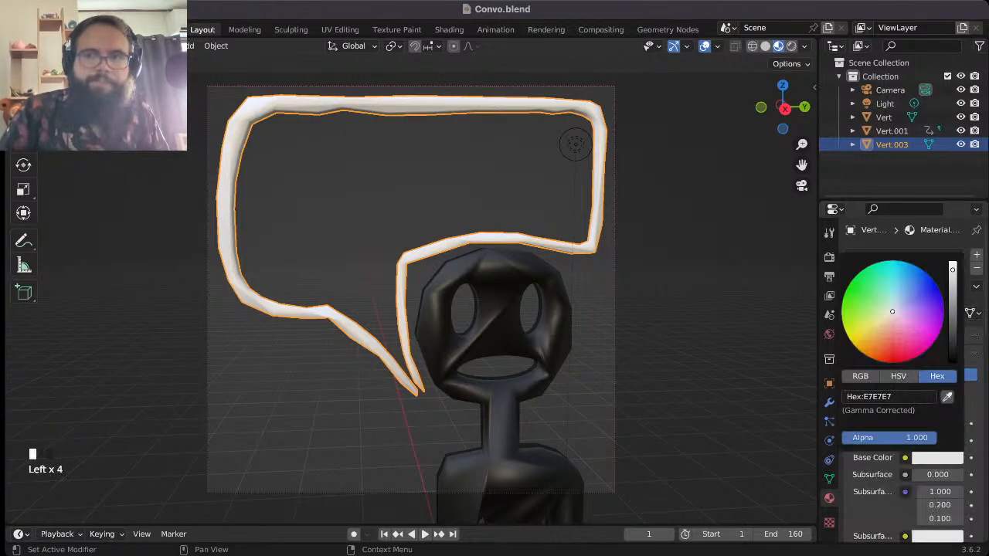
pyautogui.moveTo(953, 270); pyautogui.dragTo(953, 361)
pyautogui.click(696, 325)
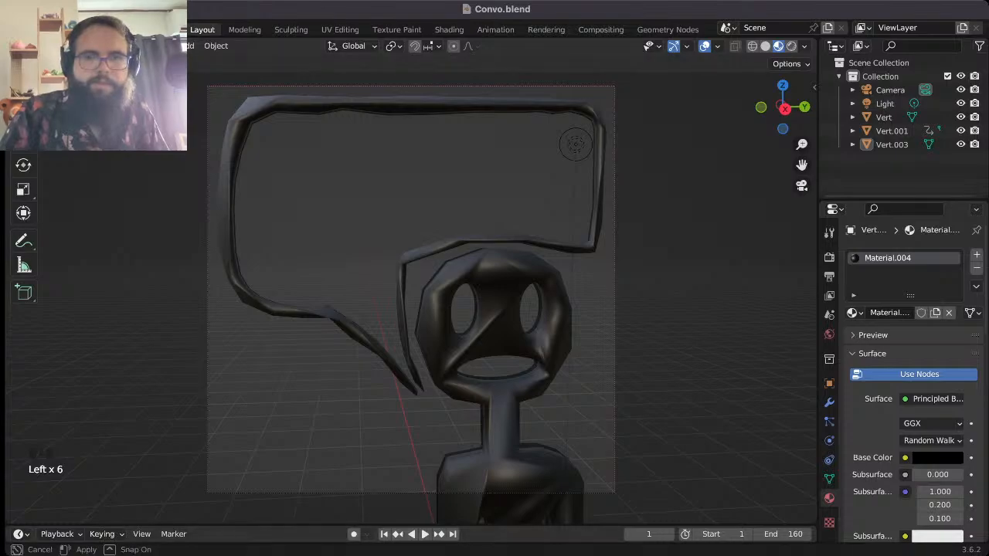
# - Switch the viewport to Rendered shading, select the speech bubble border, and nudge its position beside the character's head
pyautogui.moveTo(619, 526)
pyautogui.mouseDown()
pyautogui.moveTo(618, 498)
pyautogui.moveTo(619, 519)
pyautogui.mouseUp()
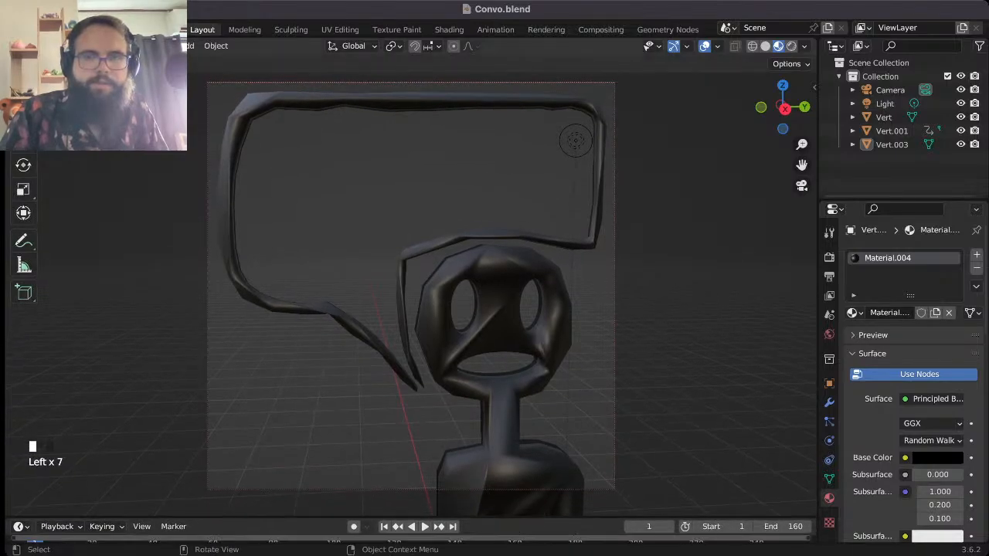
pyautogui.click(791, 46)
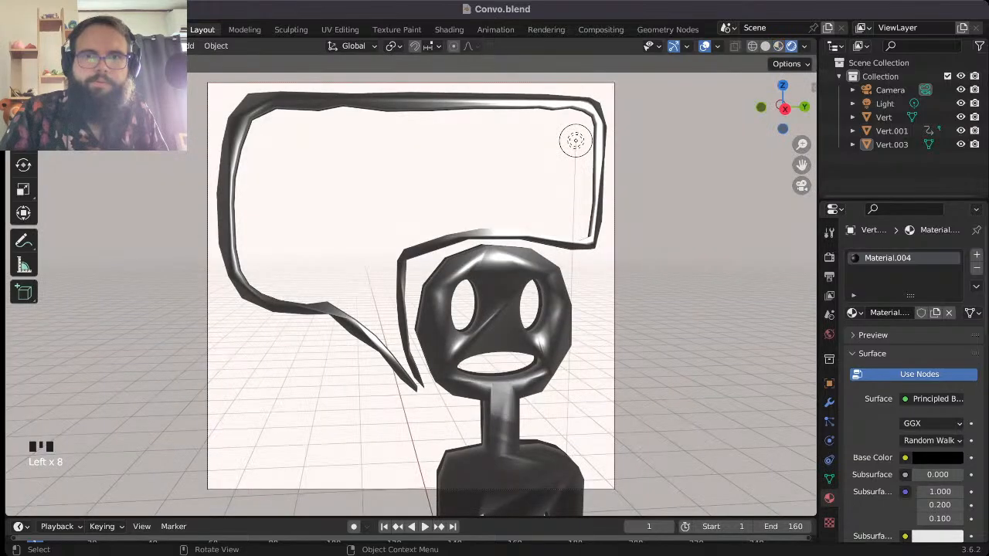
pyautogui.click(600, 155)
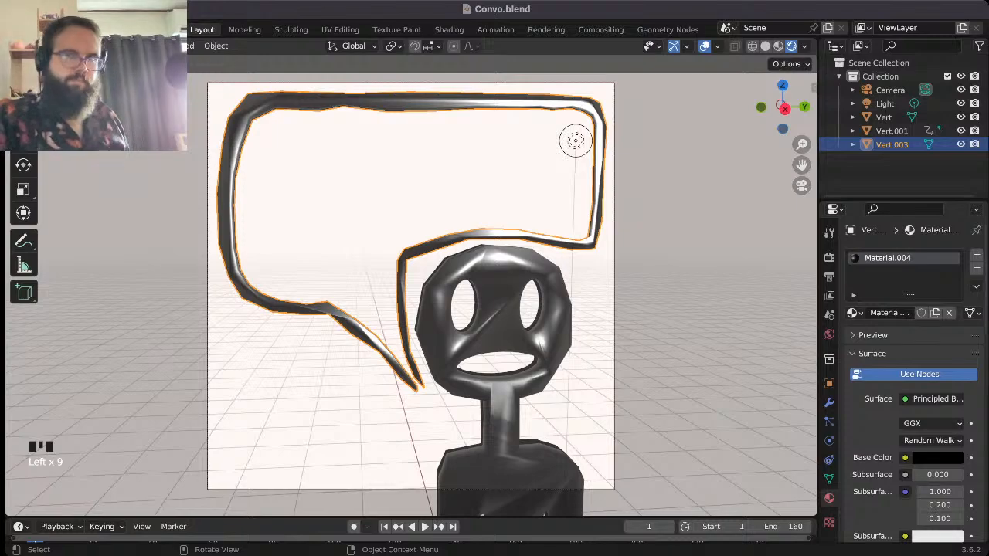
pyautogui.press('g')
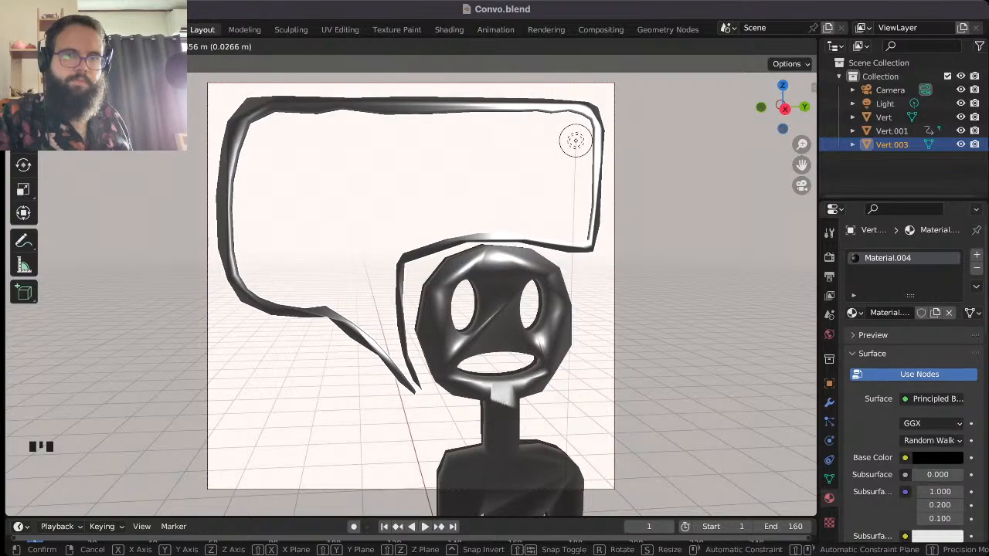
pyautogui.press('Return')
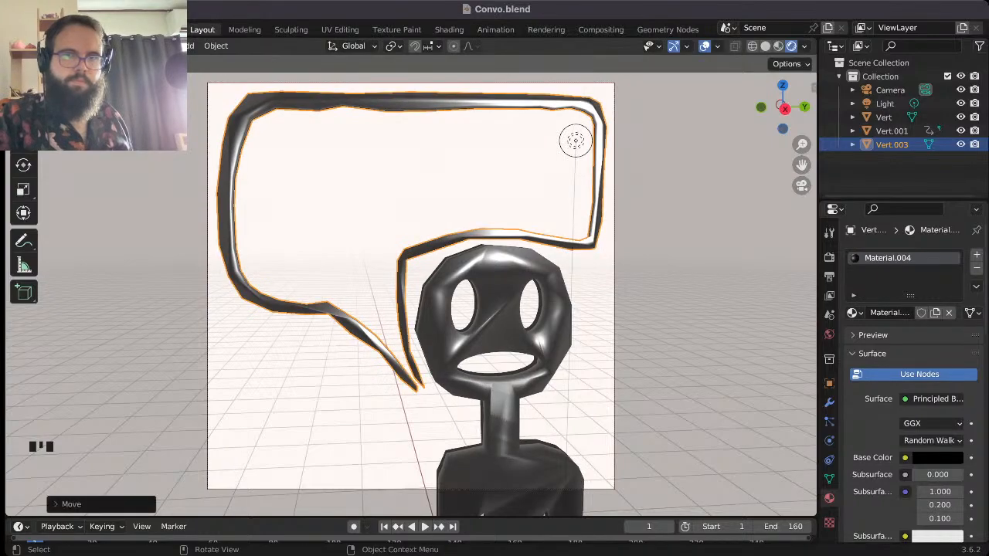
# - Enlarge the timeline area and save Convo.blend
pyautogui.moveTo(411, 517); pyautogui.dragTo(411, 422)
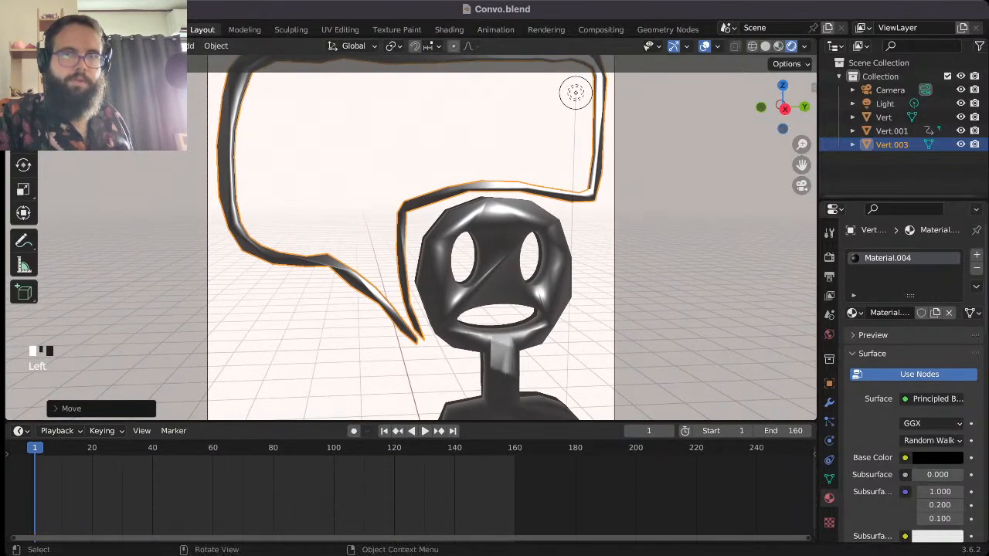
pyautogui.click(35, 29)
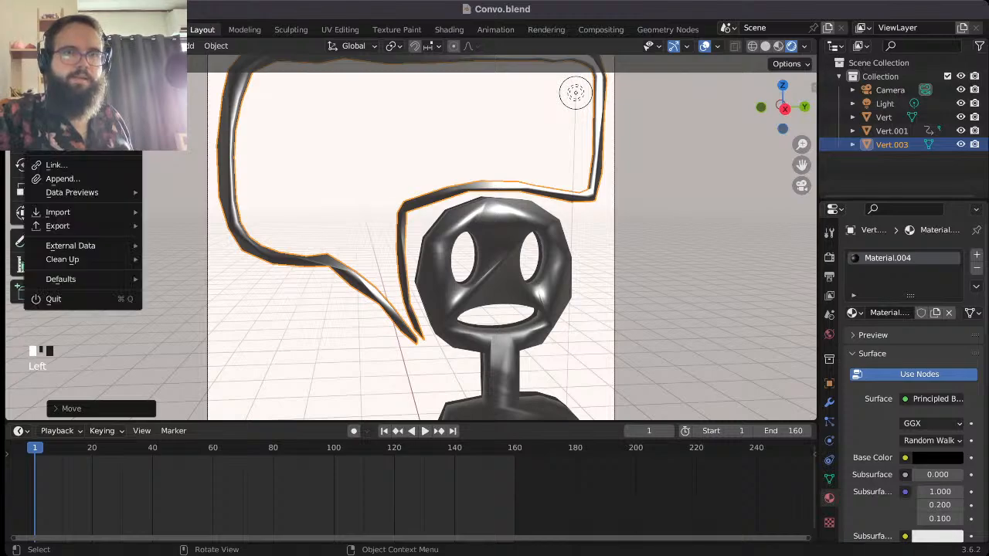
pyautogui.hotkey('ctrl', 's')
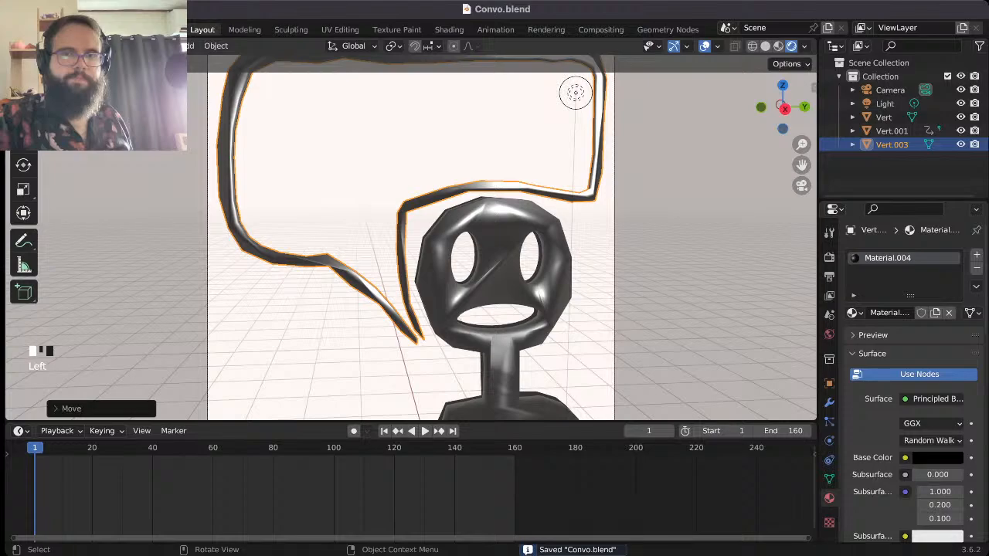
# - Play the animation while shifting the speech bubble border slightly away from the head, stop playback, and return to frame 1
pyautogui.press('space')
pyautogui.press('g')
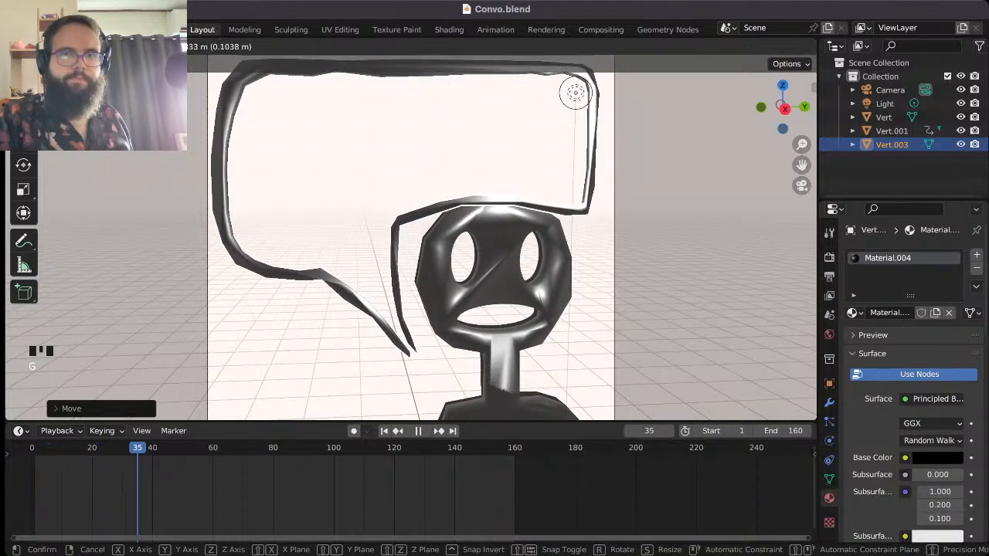
pyautogui.press('Return')
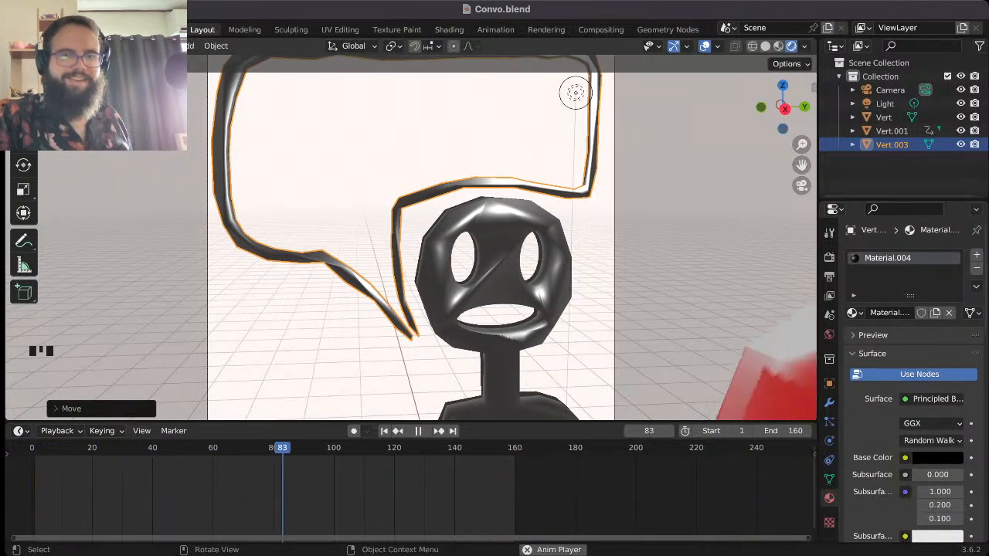
pyautogui.press('space')
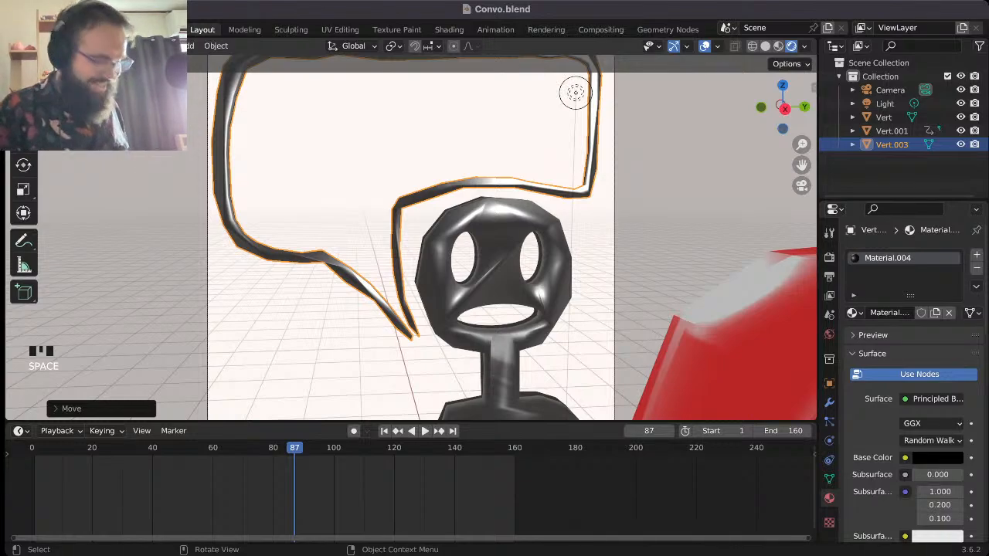
pyautogui.click(384, 431)
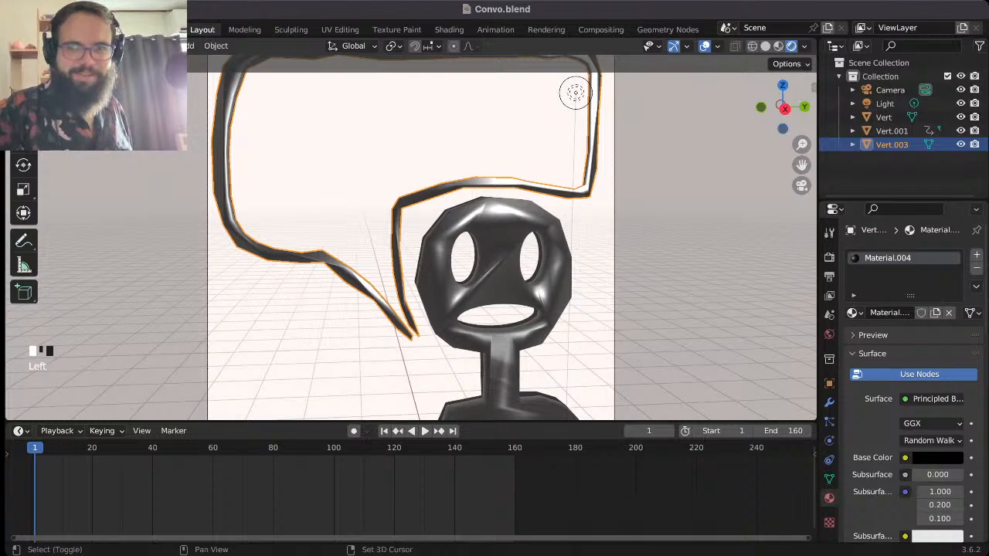
# - Select the character and insert keyframes on its X, Y and Z location at frame 1
pyautogui.moveTo(432, 263)
pyautogui.keyDown('shift'); pyautogui.mouseDown(button='middle')
pyautogui.moveTo(434, 311)
pyautogui.moveTo(433, 264)
pyautogui.mouseUp(button='middle'); pyautogui.keyUp('shift')
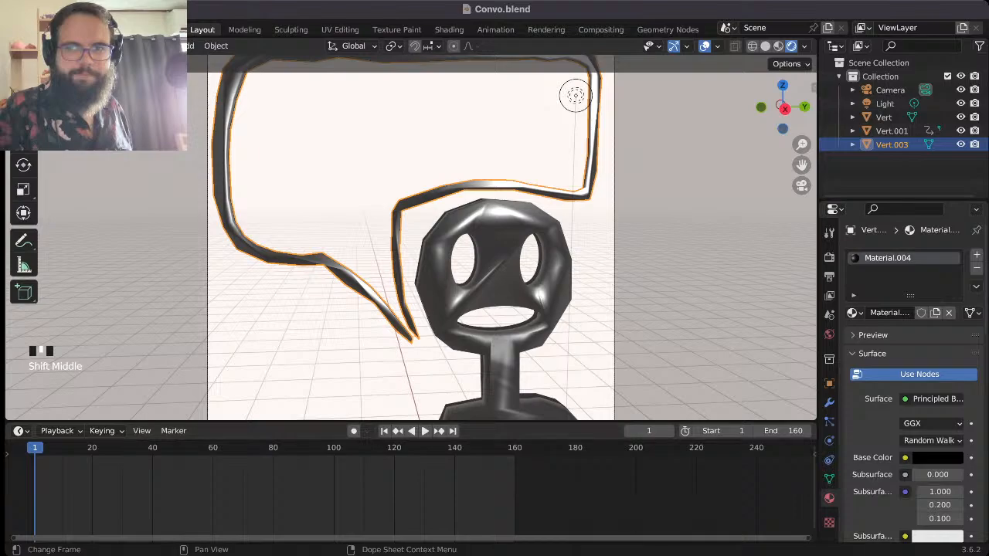
pyautogui.moveTo(433, 423); pyautogui.dragTo(432, 510)
pyautogui.click(500, 410)
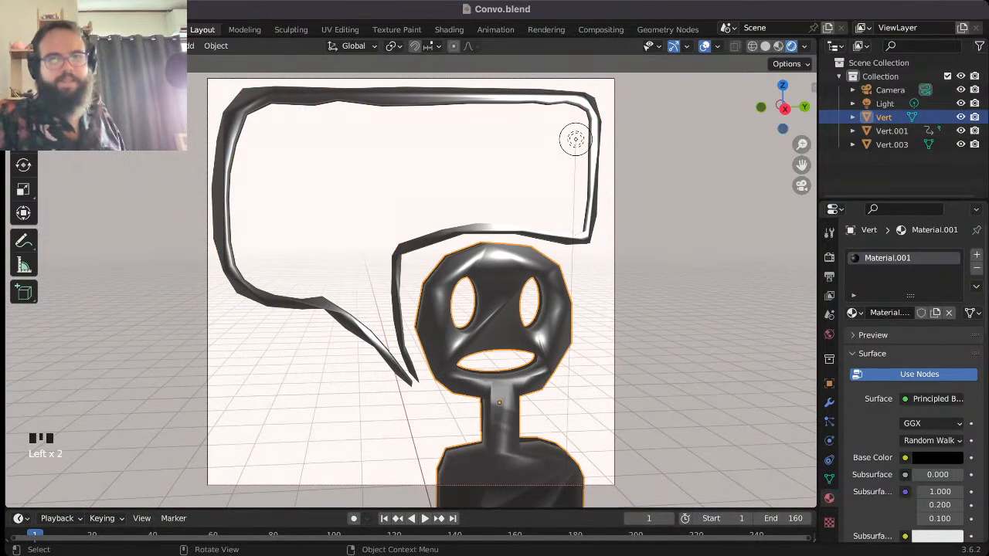
pyautogui.moveTo(432, 510); pyautogui.dragTo(433, 431)
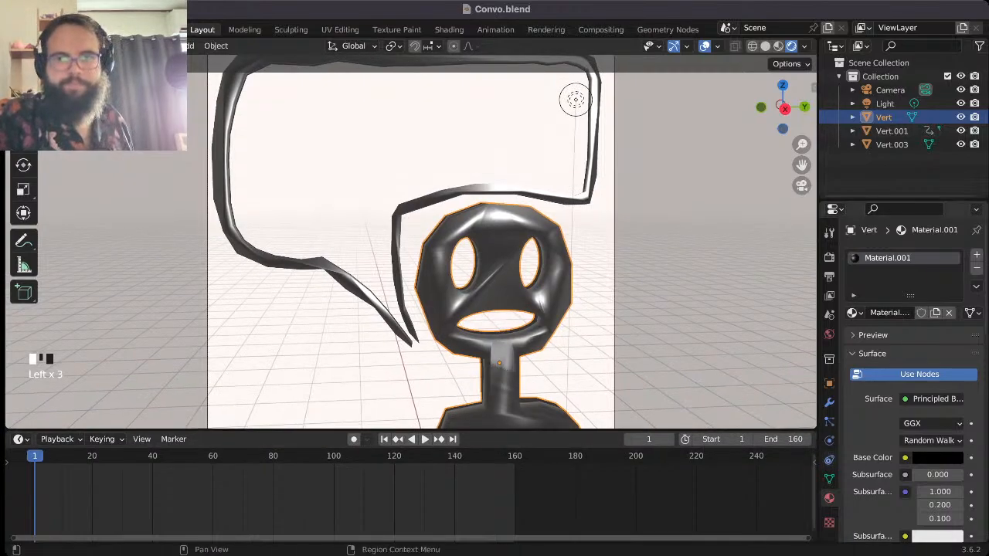
pyautogui.click(829, 383)
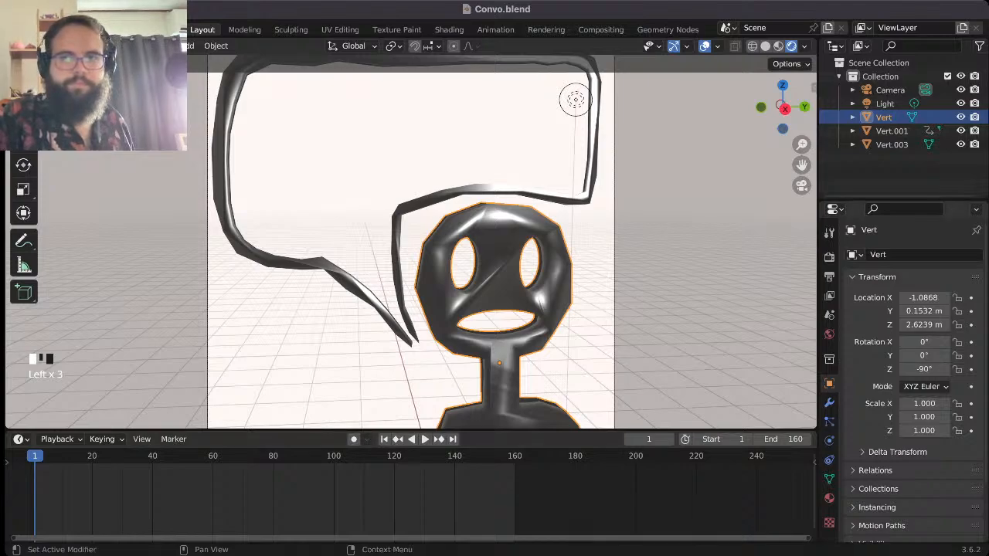
pyautogui.click(972, 298)
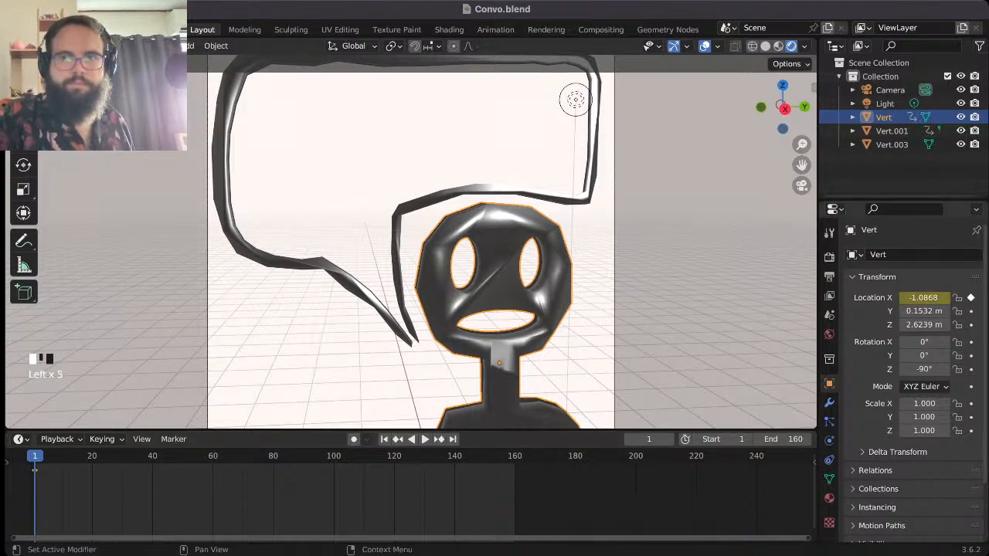
pyautogui.click(971, 310)
pyautogui.click(971, 325)
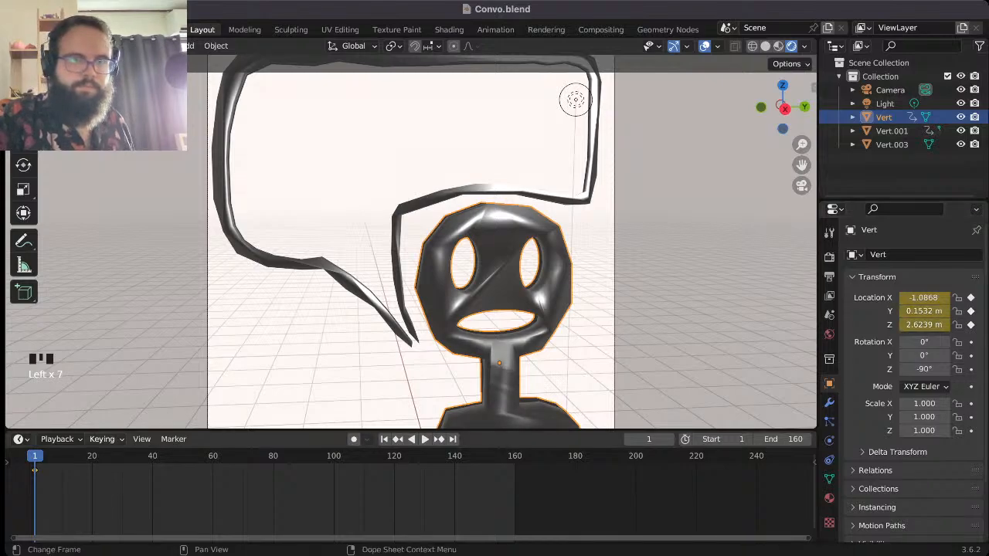
# - At frame 5, move the character to about X -1.0735, Y 0.2293, Z 2.5709 m and keyframe all three location axes
pyautogui.click(424, 439)
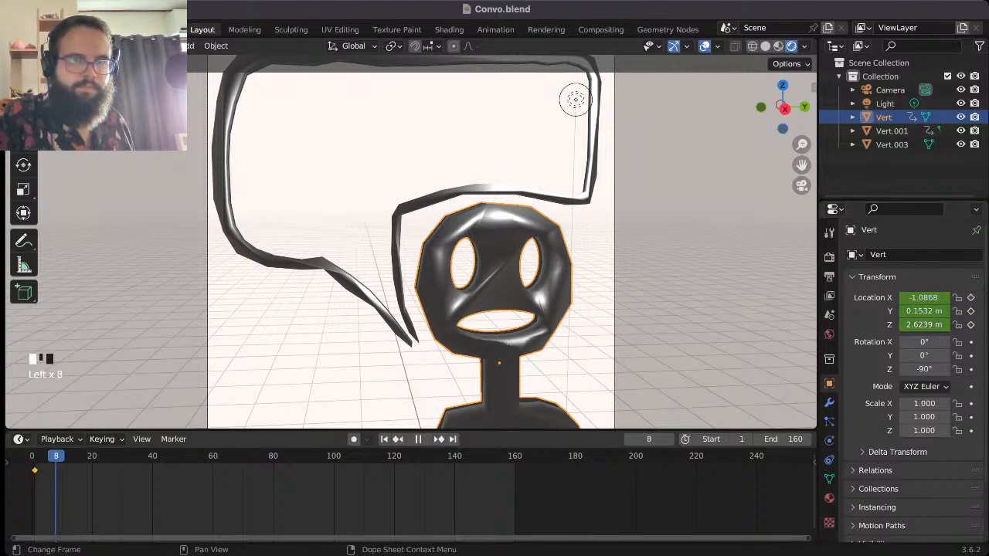
pyautogui.moveTo(50, 456); pyautogui.dragTo(47, 456)
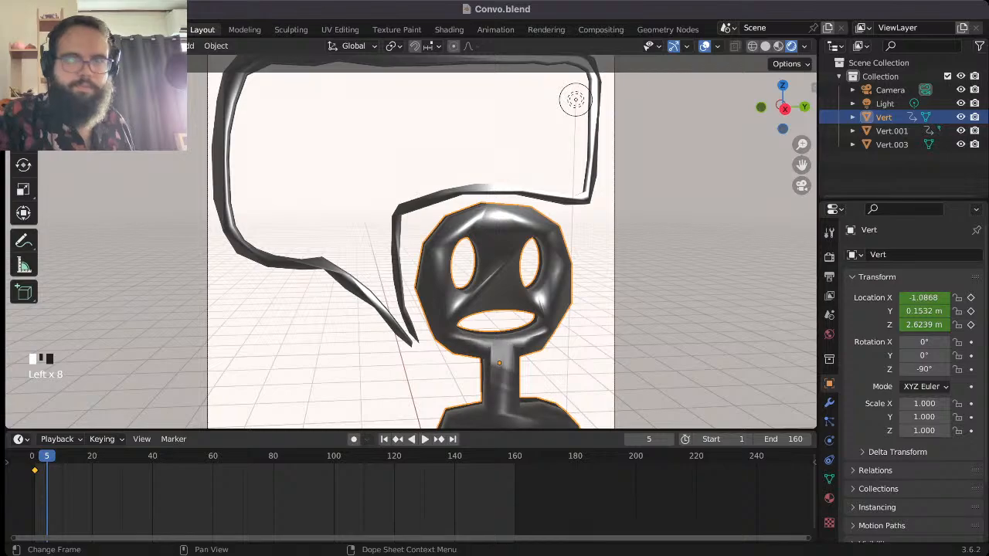
pyautogui.press('g')
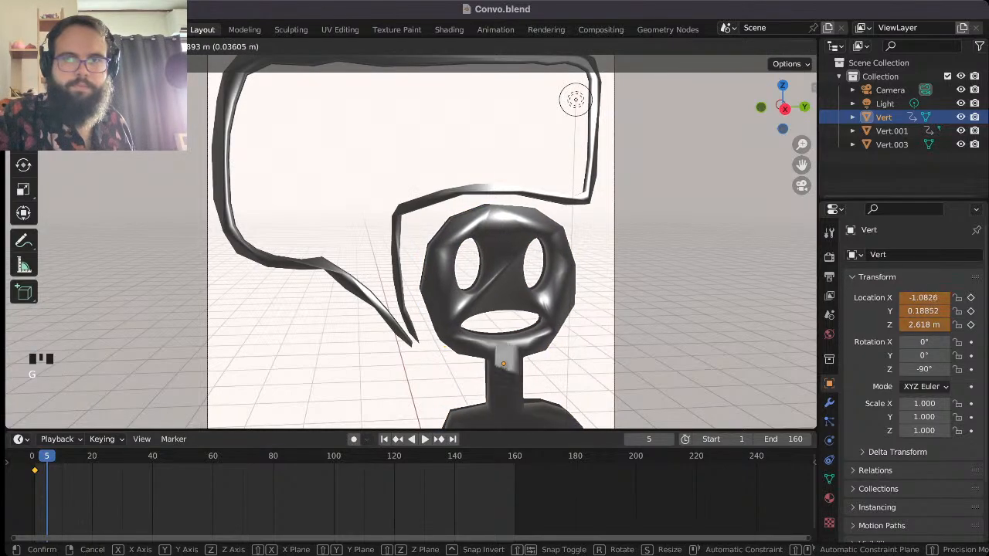
pyautogui.press('Return')
pyautogui.click(972, 311)
pyautogui.click(972, 297)
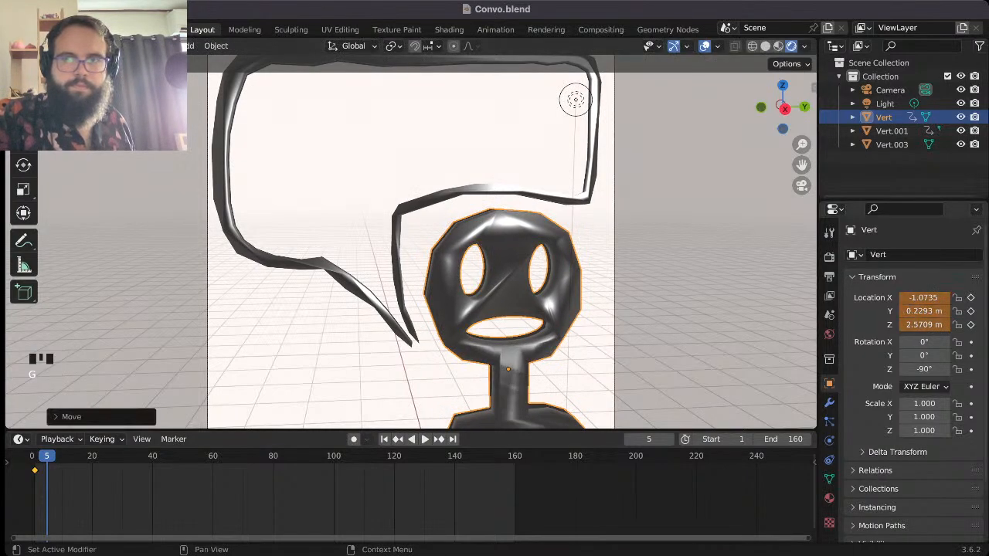
pyautogui.click(971, 324)
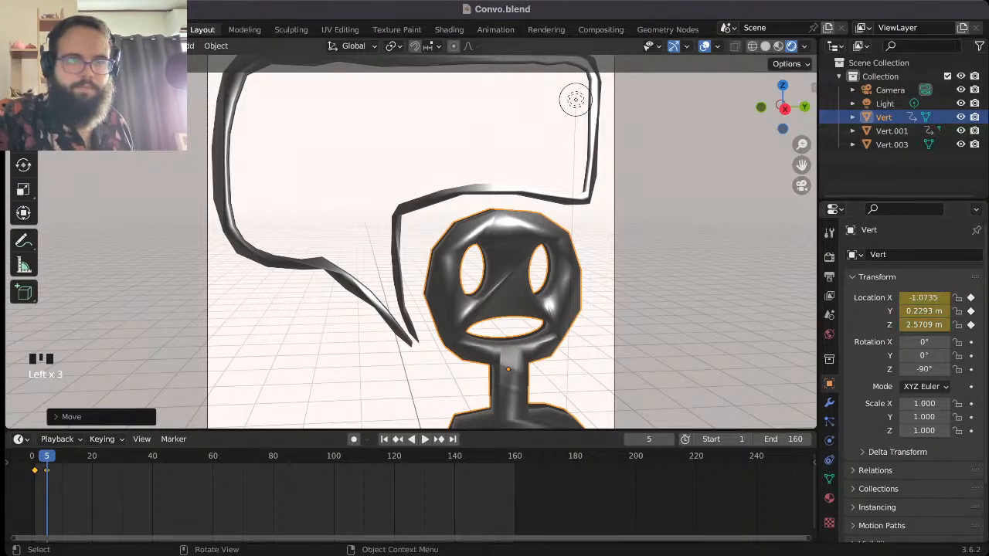
# - At frame 10, move the character to about X -1.0744, Y 0.16388, Z 2.5179 m and keyframe all three location axes
pyautogui.click(62, 457)
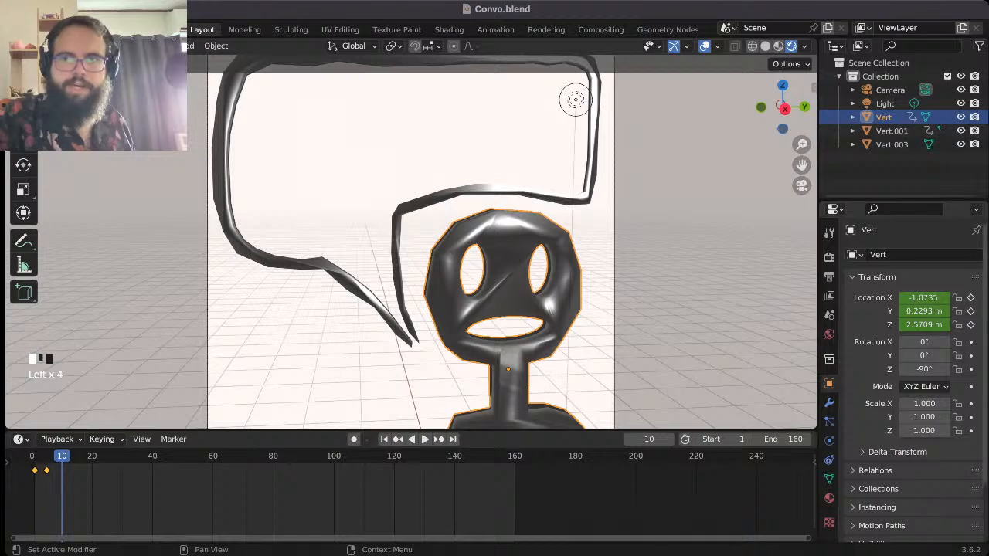
pyautogui.press('g')
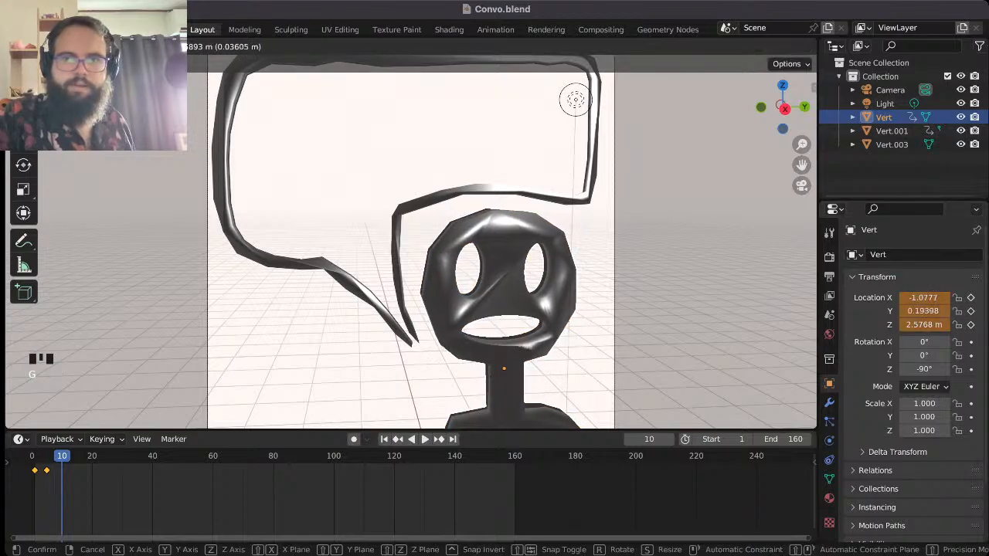
pyautogui.press('Return')
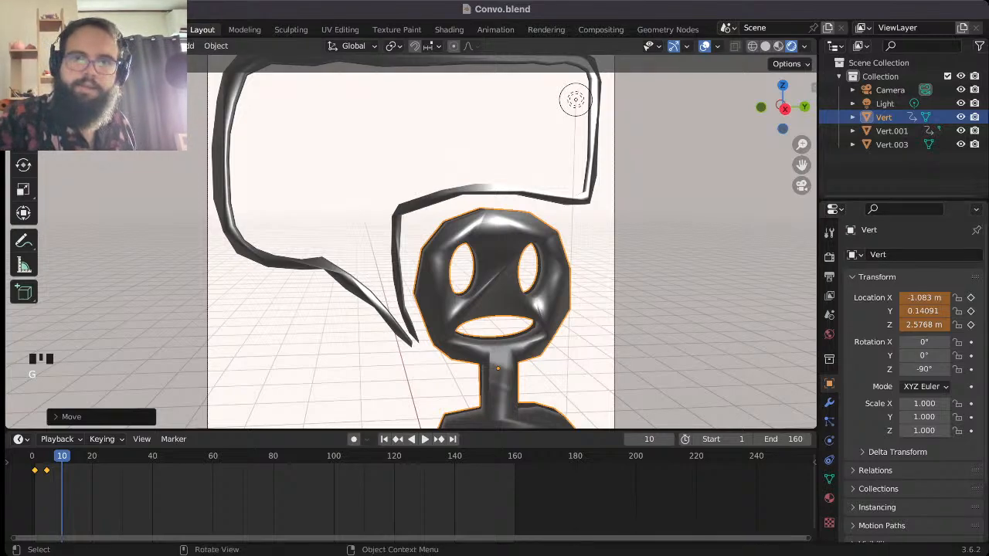
pyautogui.press('g')
pyautogui.click(541, 356)
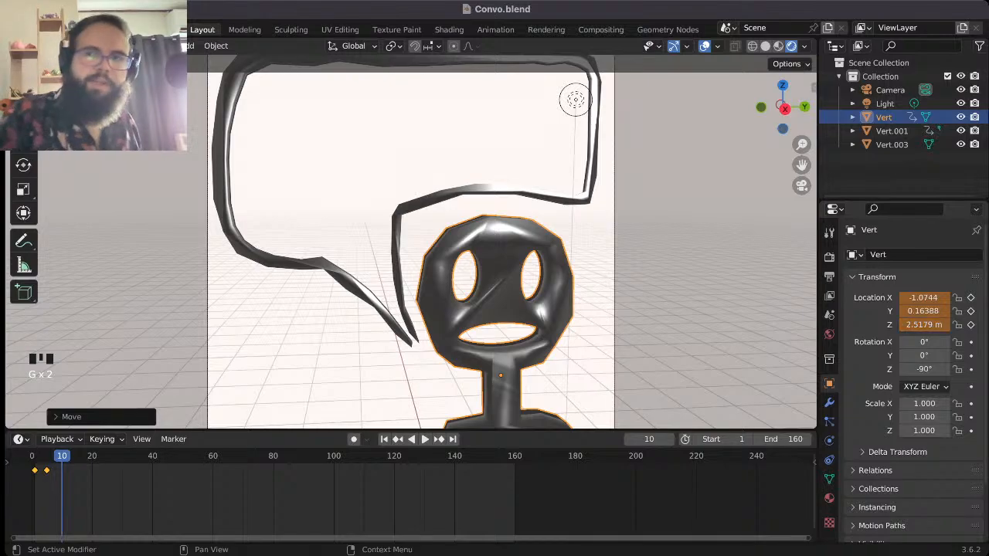
pyautogui.click(971, 298)
pyautogui.click(971, 312)
pyautogui.click(971, 325)
# - At frame 15, move the character to about X -1.0753, Y 0.20565, Z 2.565 m and keyframe all three location axes
pyautogui.press('g')
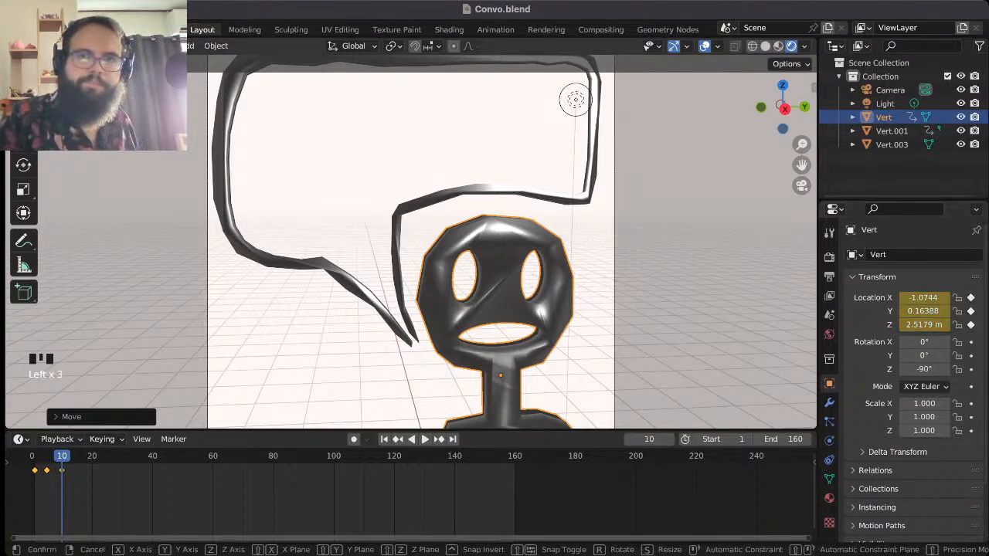
pyautogui.click(541, 346)
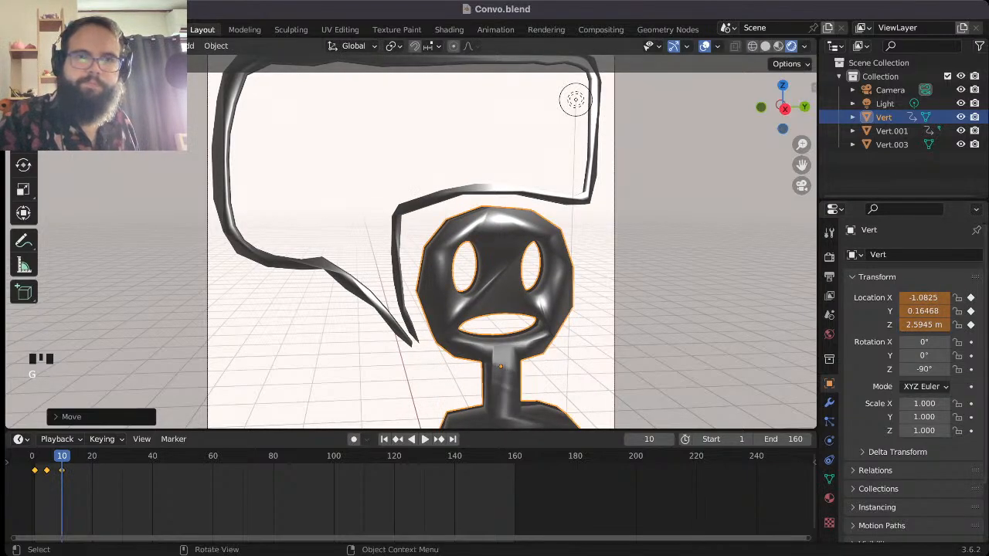
pyautogui.click(424, 439)
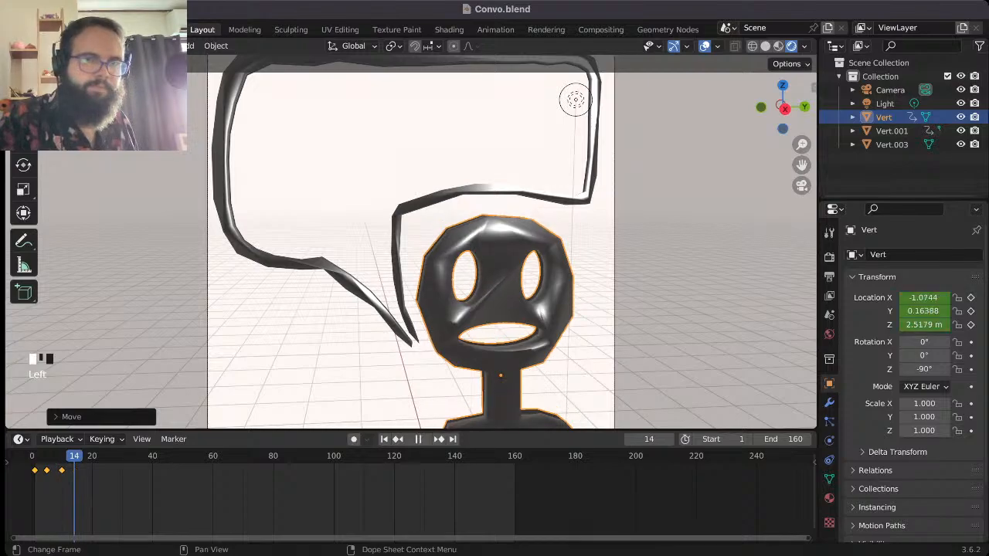
pyautogui.press('space')
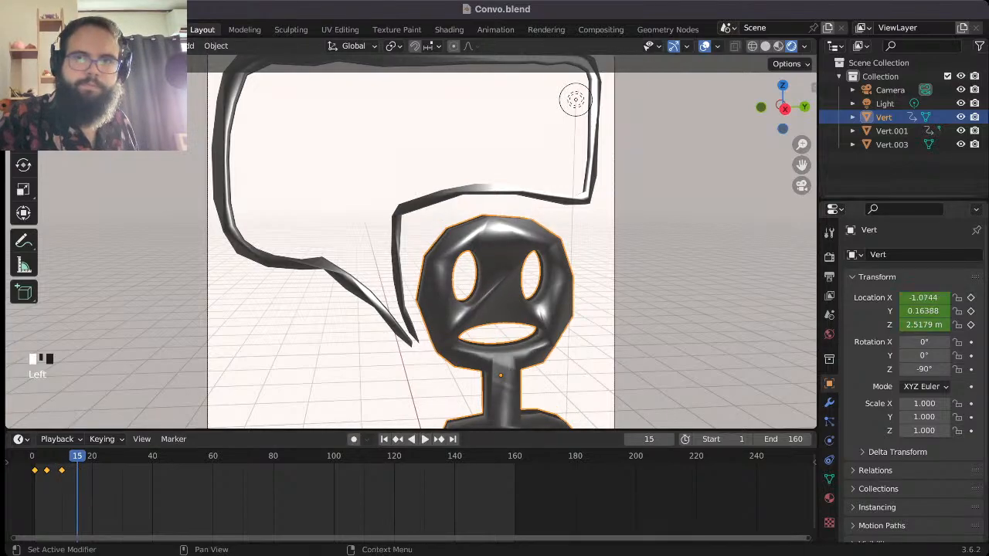
pyautogui.press('g')
pyautogui.click(507, 340)
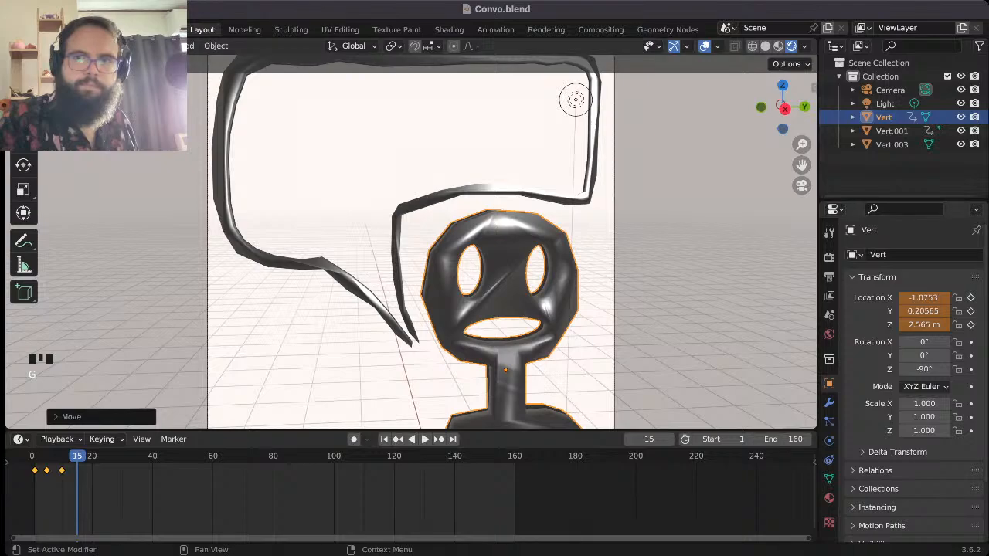
pyautogui.click(971, 298)
pyautogui.click(970, 311)
pyautogui.click(971, 325)
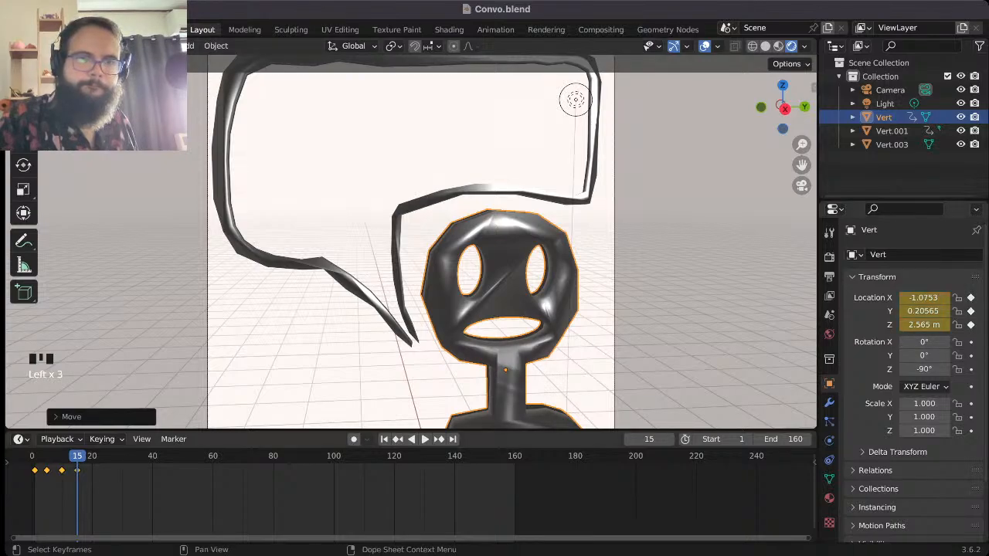
# - At frame 20, move the character to about X -1.0763, Y 0.16406, Z 2.5355 m and keyframe all three location axes
pyautogui.click(92, 456)
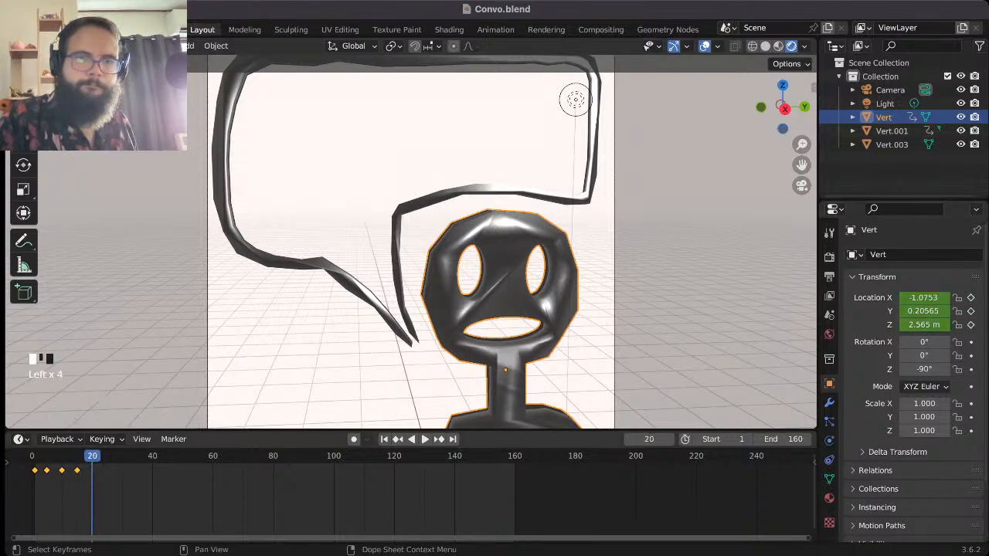
pyautogui.press('g')
pyautogui.click(502, 341)
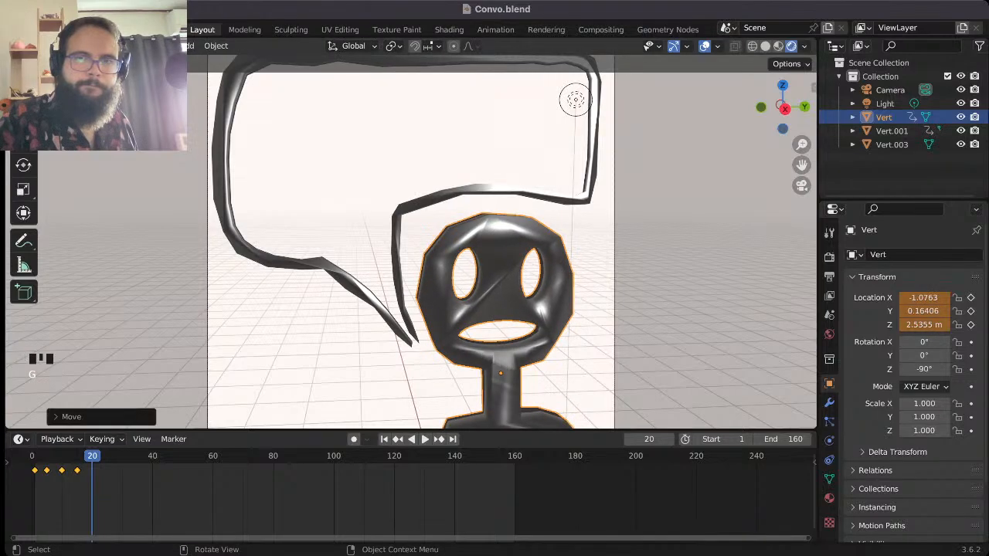
pyautogui.click(970, 298)
pyautogui.click(971, 310)
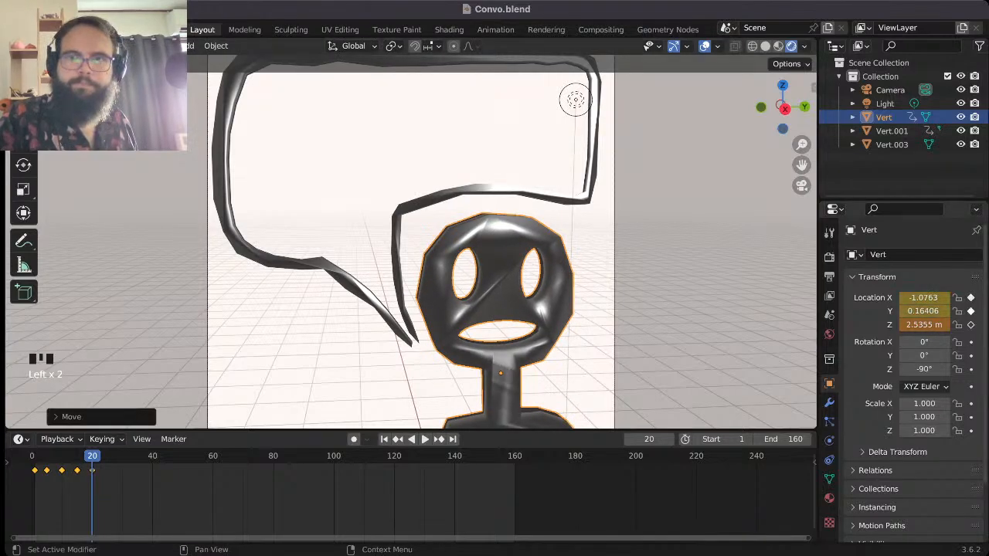
pyautogui.click(970, 325)
# - At frame 25, move the character to about X -1.078, Y 0.25952, Z 2.6416 m and keyframe all three location axes
pyautogui.press('g')
pyautogui.click(512, 341)
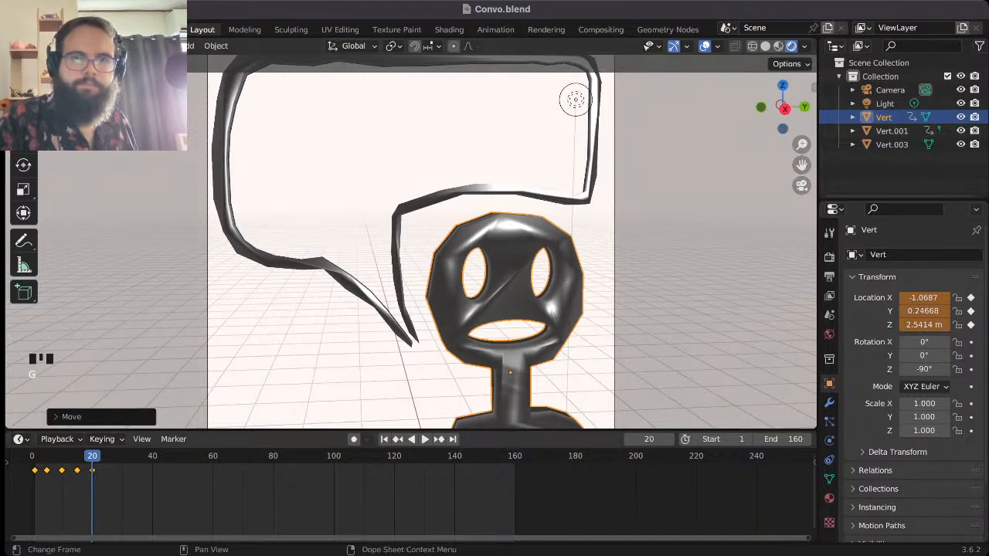
pyautogui.click(105, 456)
pyautogui.click(107, 456)
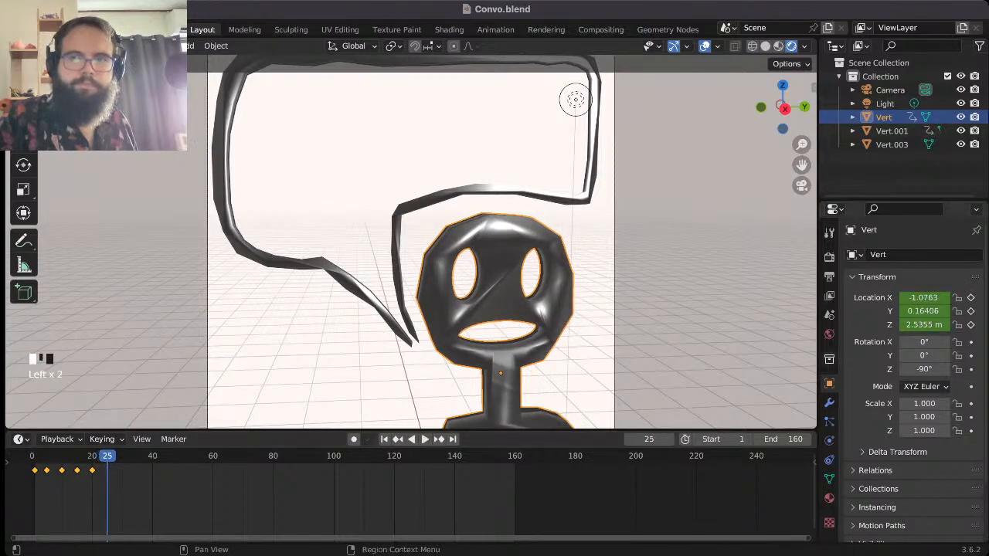
pyautogui.click(971, 299)
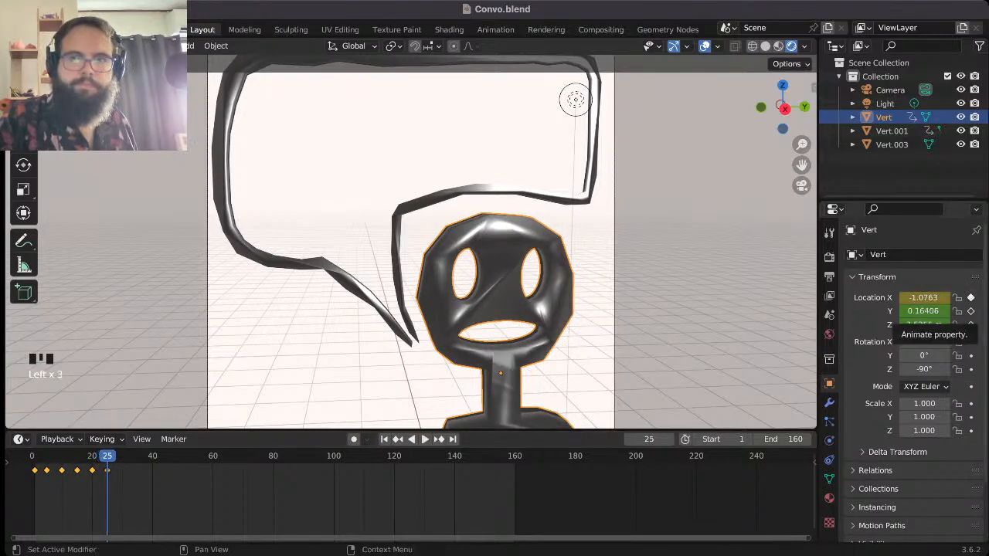
pyautogui.click(971, 300)
pyautogui.press('g')
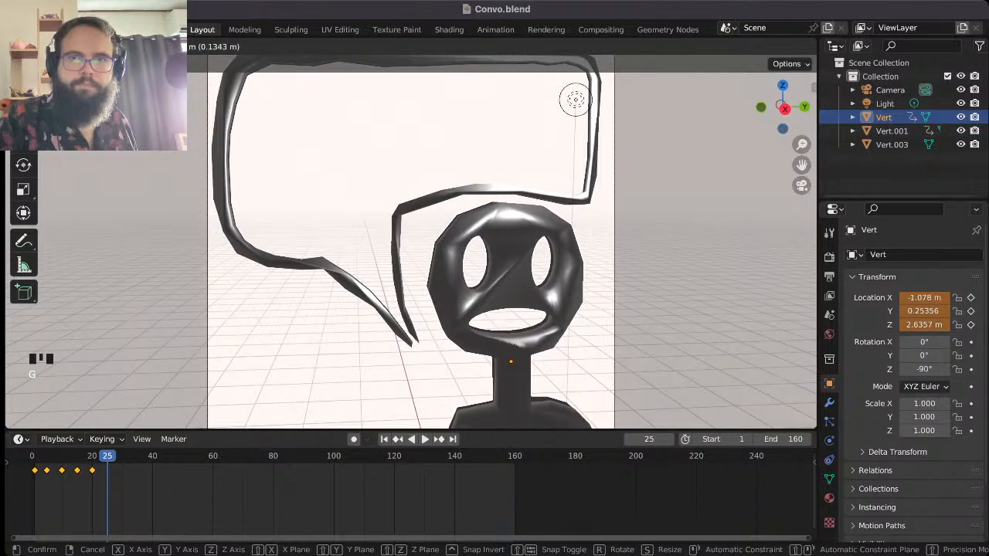
pyautogui.press('Return')
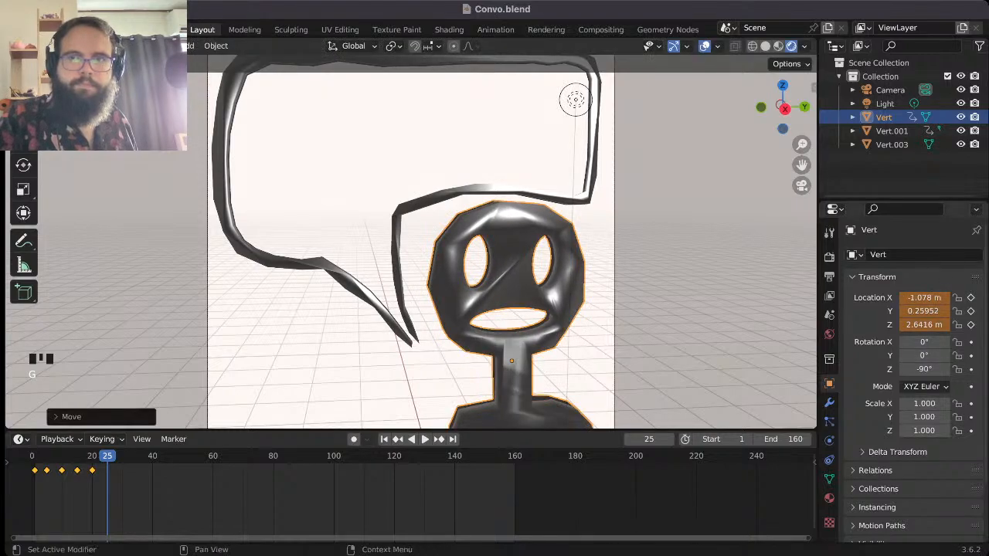
pyautogui.click(971, 297)
pyautogui.click(971, 310)
pyautogui.click(971, 324)
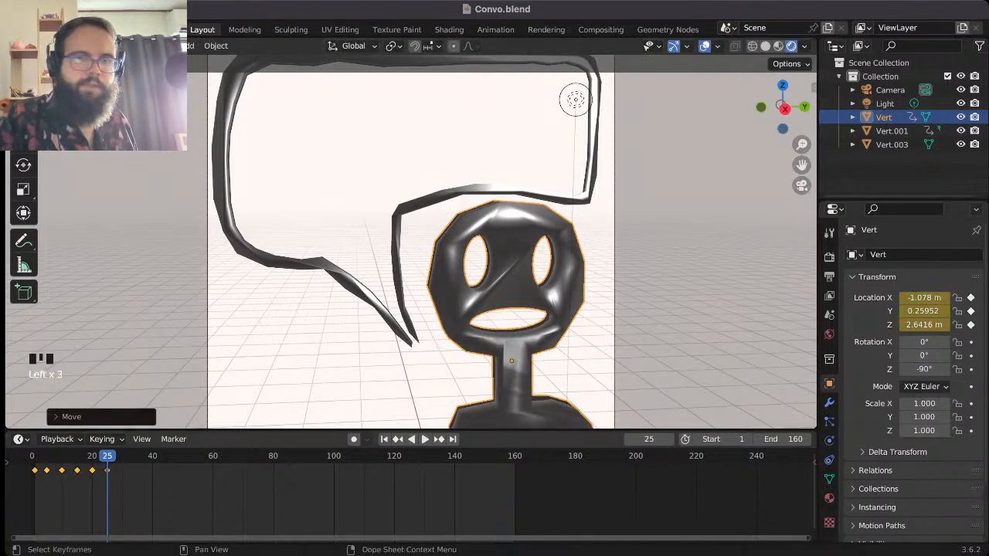
# - At frame 30, move the character to about X -1.0716, Y 0.21123, Z 2.5355 m and keyframe all three location axes
pyautogui.click(411, 439)
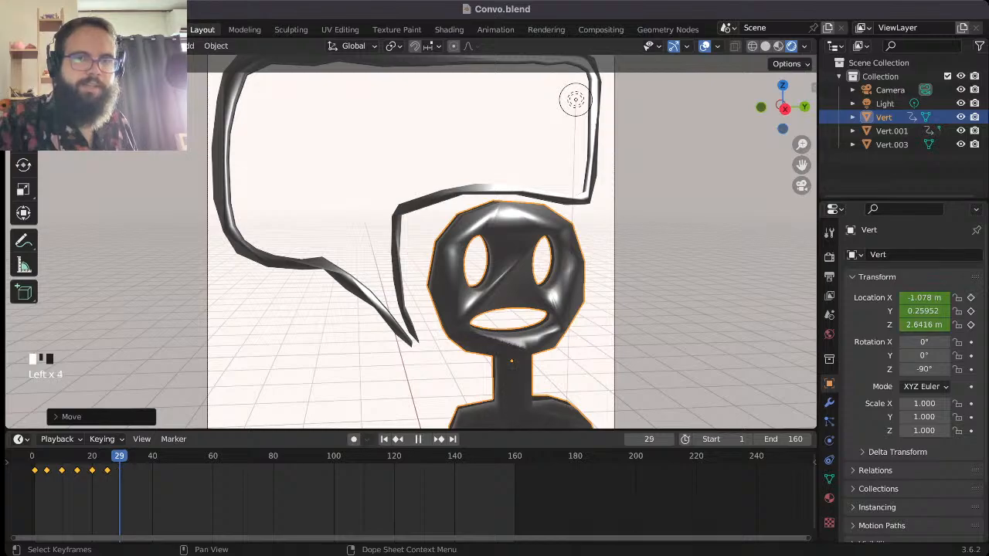
pyautogui.moveTo(119, 456); pyautogui.dragTo(122, 456)
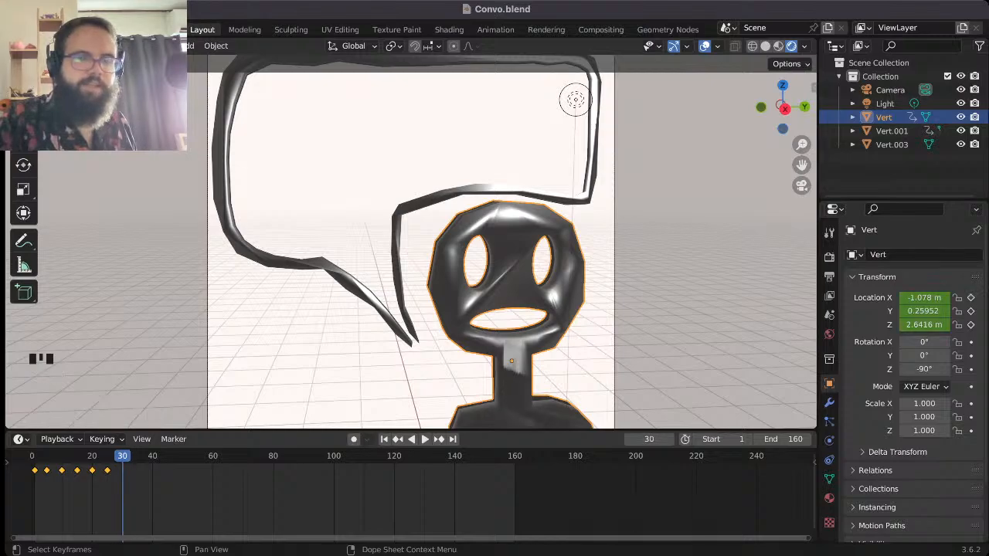
pyautogui.press('g')
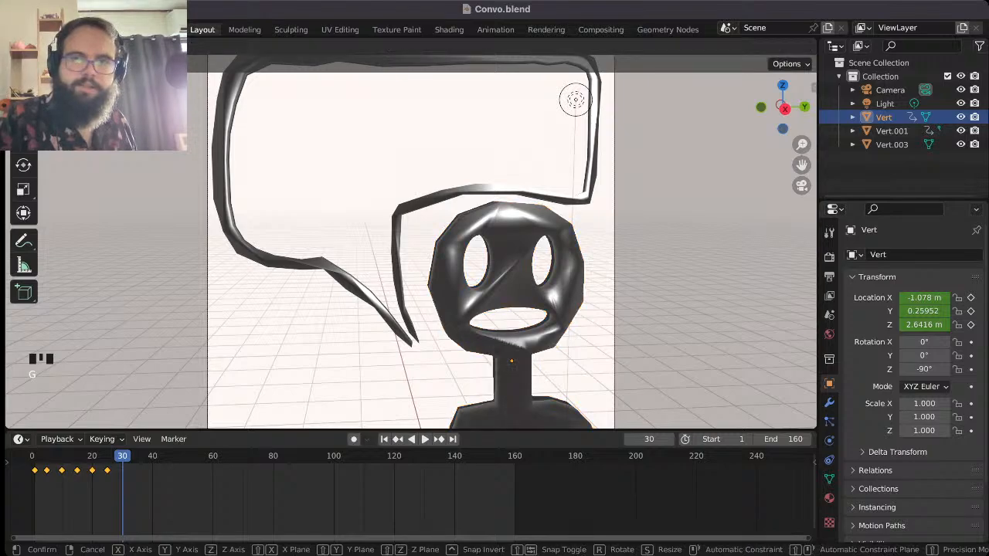
pyautogui.click(510, 375)
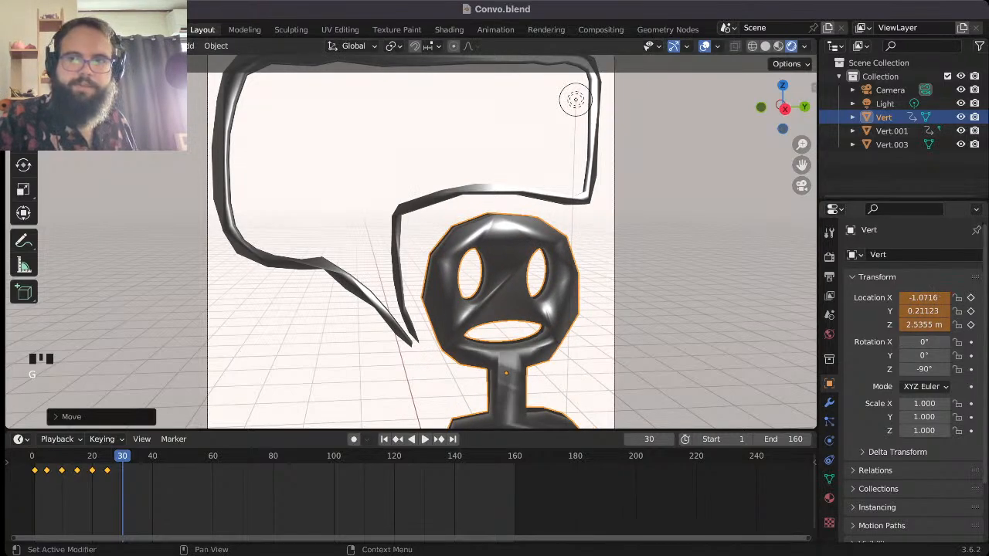
pyautogui.click(971, 297)
pyautogui.click(970, 311)
pyautogui.click(971, 325)
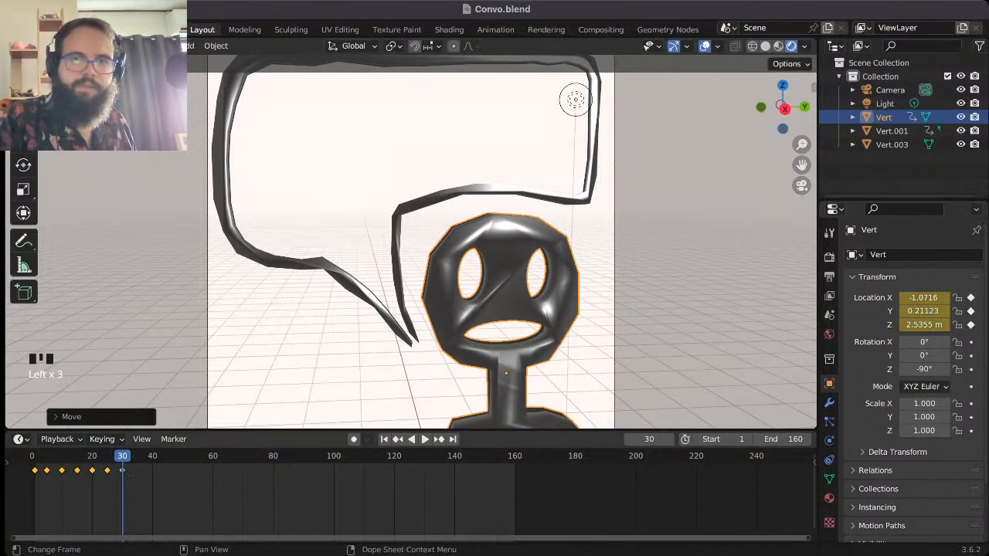
# - Play back the animation to review the character's talking motion and stop at frame 3
pyautogui.press('space')
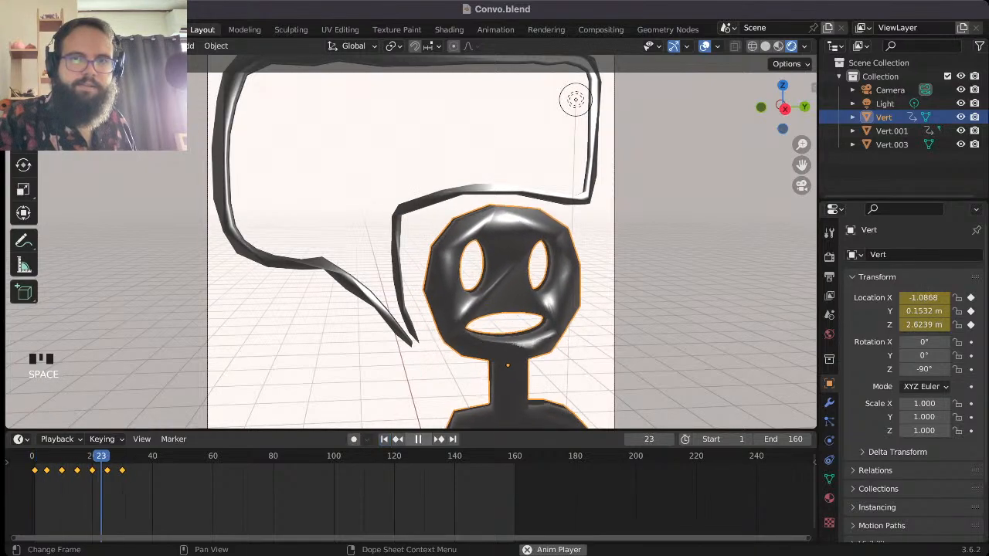
pyautogui.press('space')
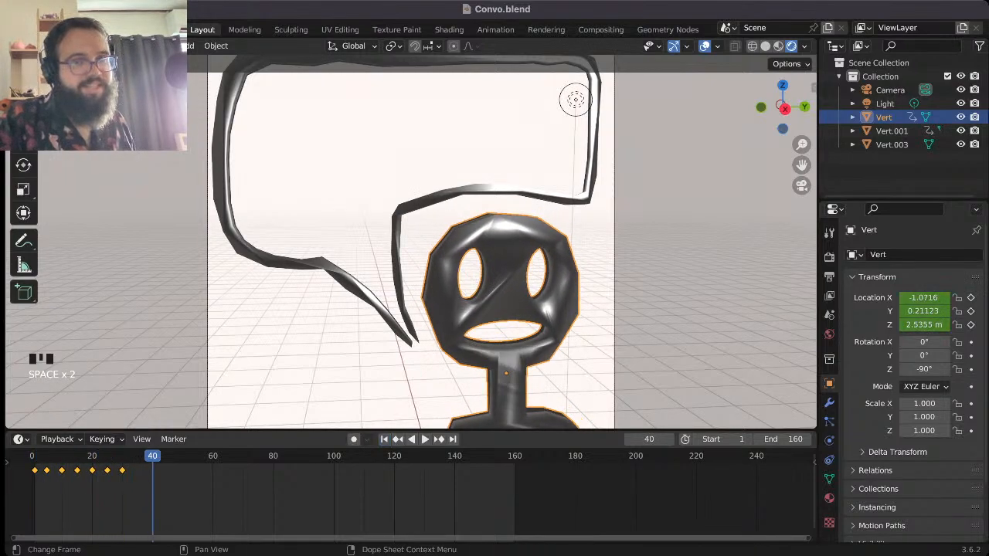
pyautogui.press('space')
pyautogui.press('Left')
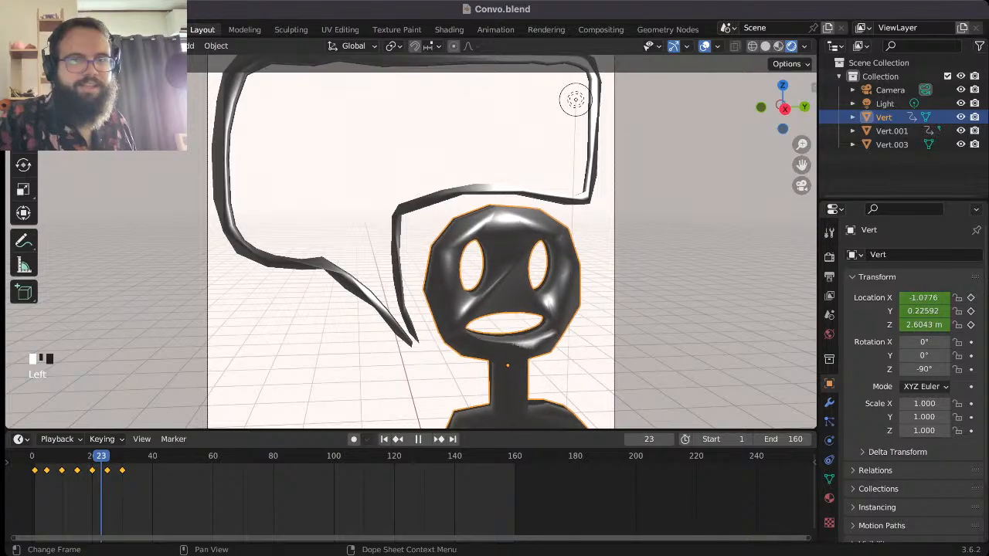
pyautogui.press('space')
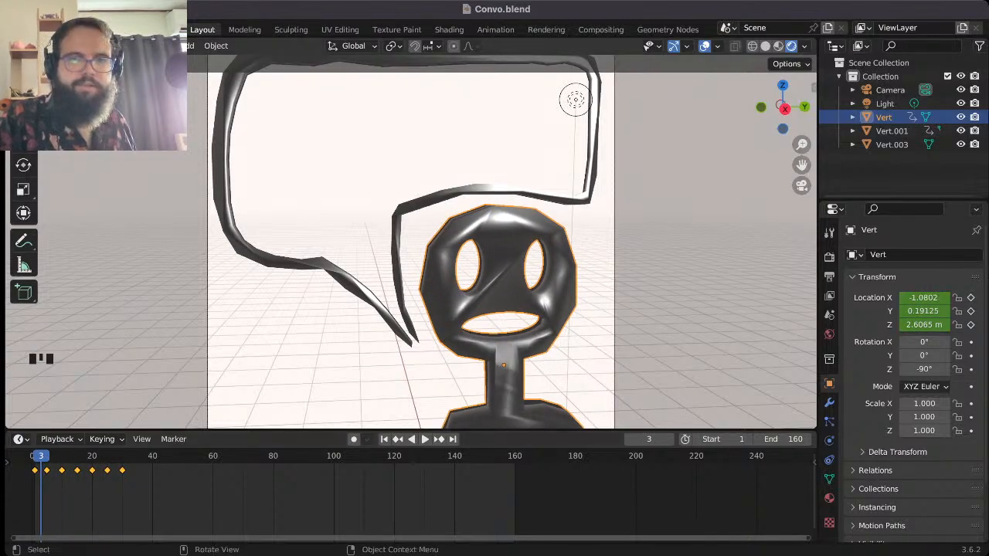
# - At frame 3, move the character to about X -1.0687, Y 0.24964, Z 2.5535 m and keyframe all three location axes
pyautogui.press('g')
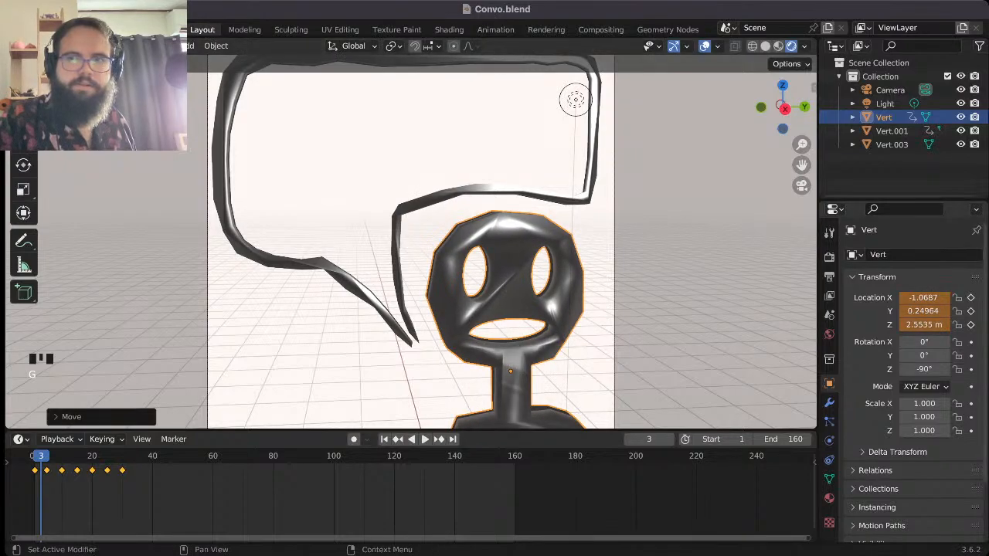
pyautogui.click(972, 297)
pyautogui.click(972, 310)
pyautogui.click(972, 325)
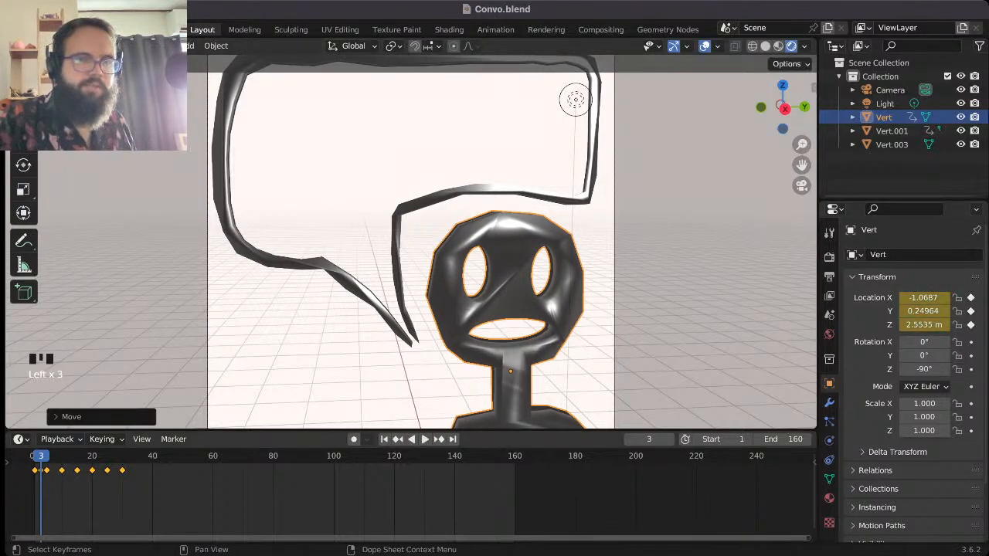
# - At frame 7, move the character to about X -1.0856, Y 0.11216, Z 2.5817 m and keyframe all three location axes
pyautogui.click(53, 456)
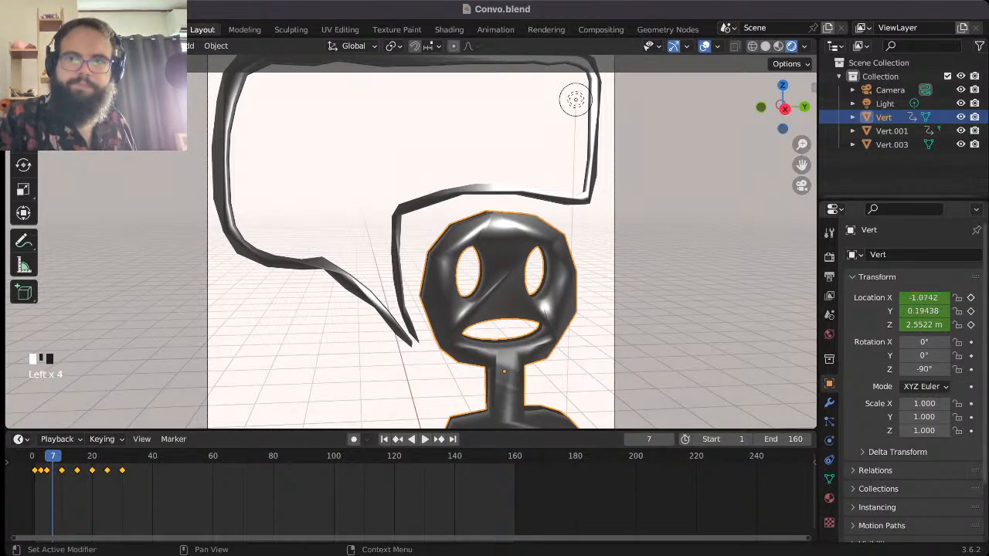
pyautogui.press('g')
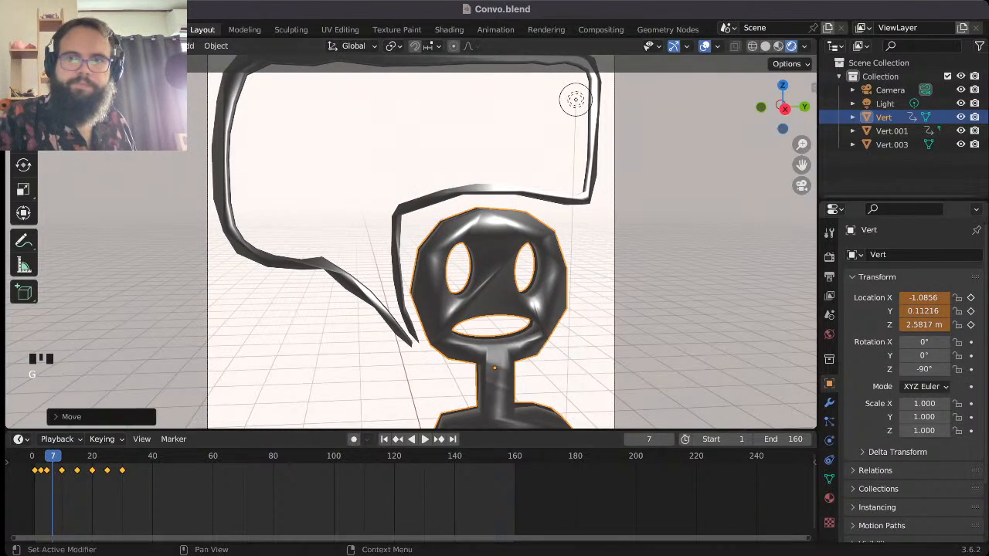
pyautogui.click(972, 298)
pyautogui.click(972, 310)
pyautogui.click(971, 324)
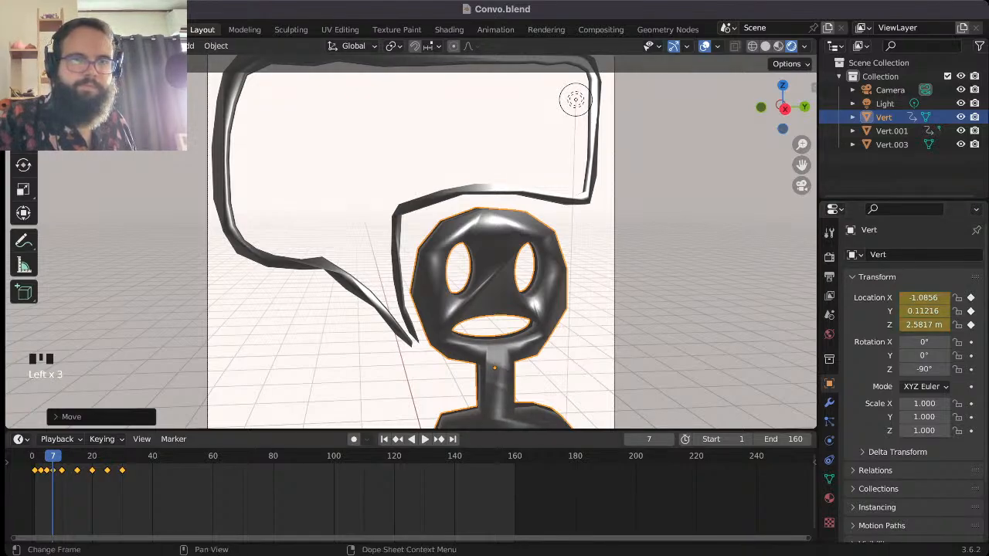
# - At frame 12, move the character to about X -1.0781, Y 0.25947, Z 2.6288 m and keyframe all three location axes
pyautogui.click(68, 487)
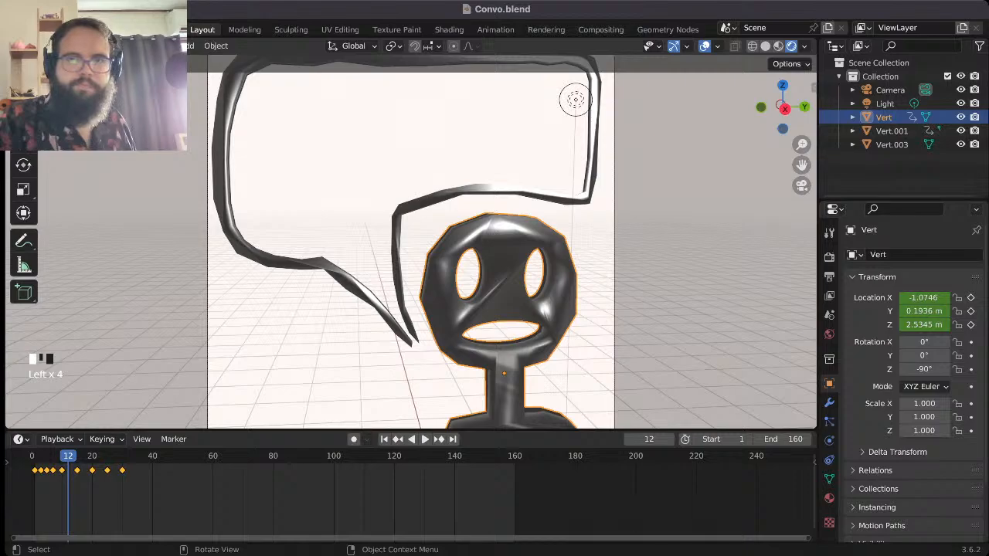
pyautogui.press('g')
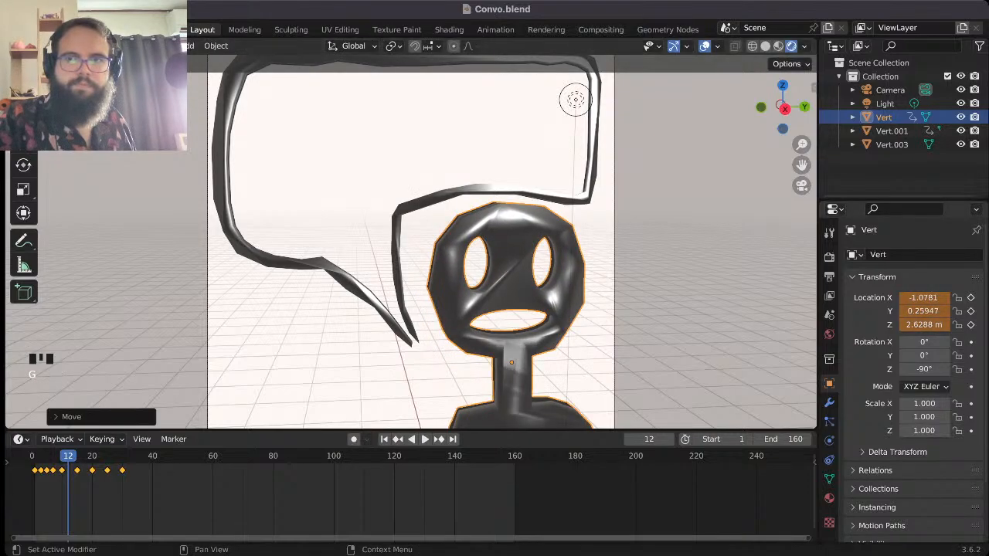
pyautogui.click(971, 298)
pyautogui.click(971, 311)
pyautogui.click(971, 325)
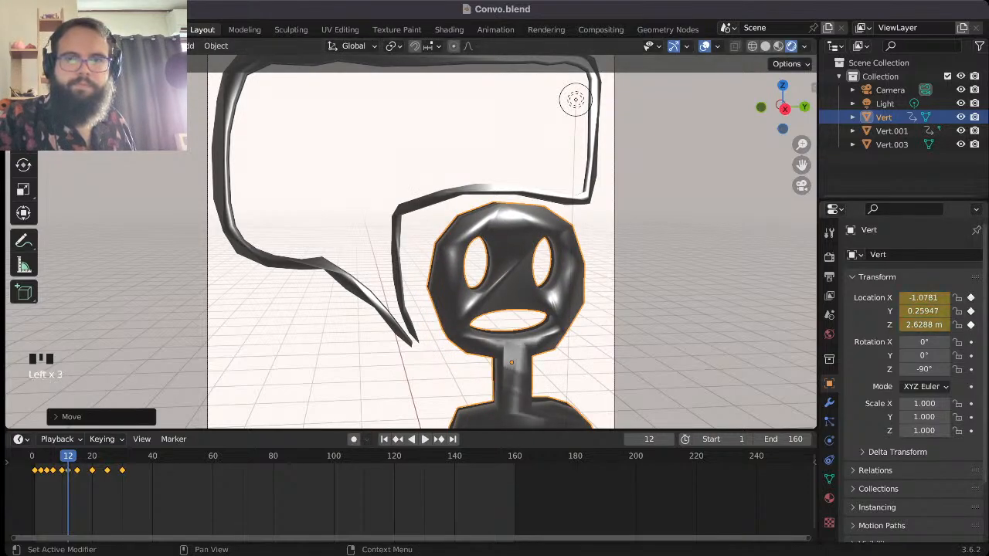
# - At frame 17, move the character to about X -1.0606, Y 0.2991, Z 2.5183 m and keyframe all three location axes
pyautogui.click(424, 439)
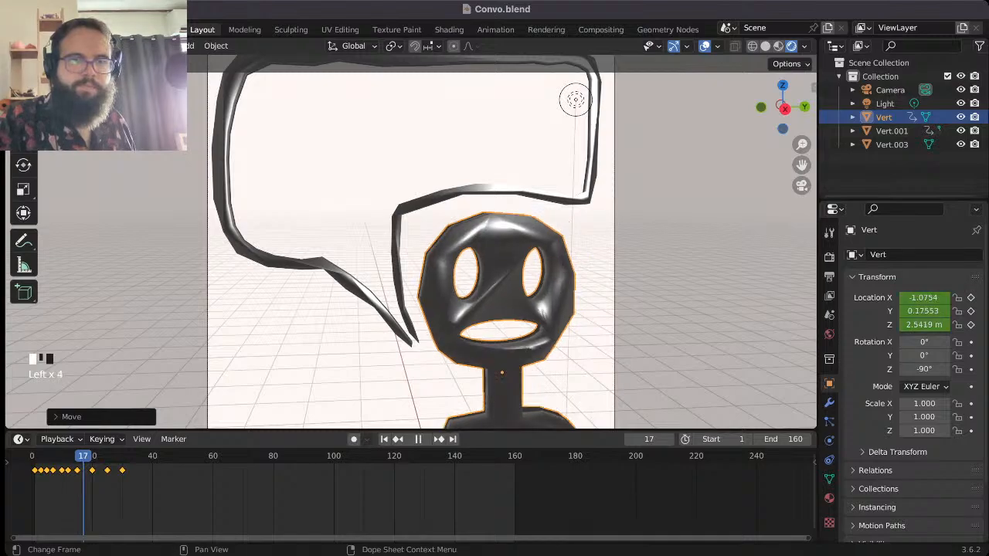
pyautogui.press('space')
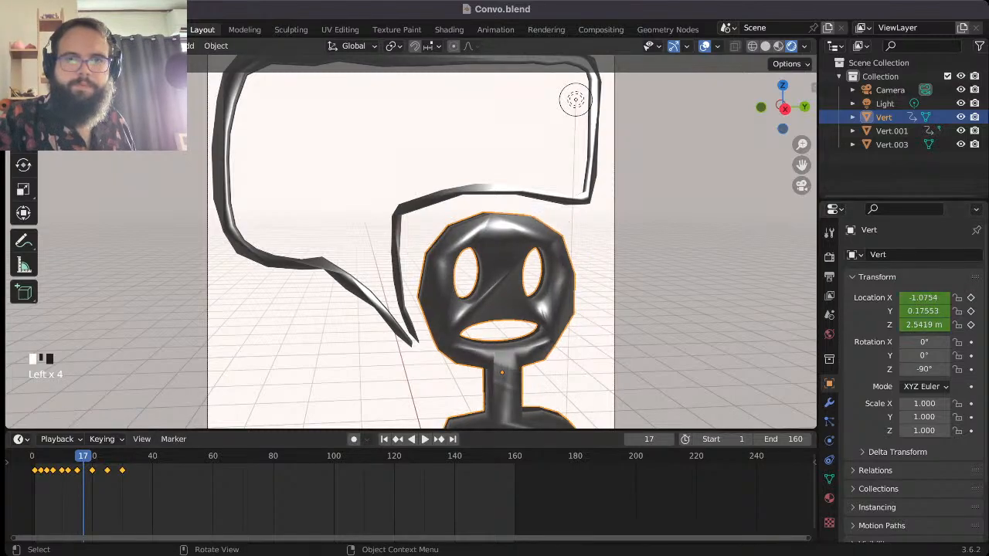
pyautogui.press('g')
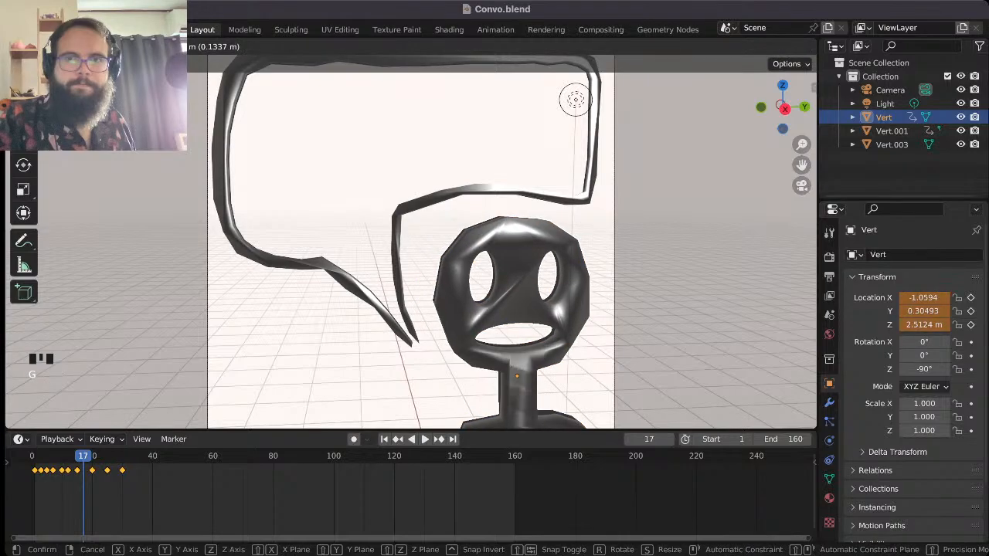
pyautogui.press('Return')
pyautogui.click(971, 297)
pyautogui.click(970, 311)
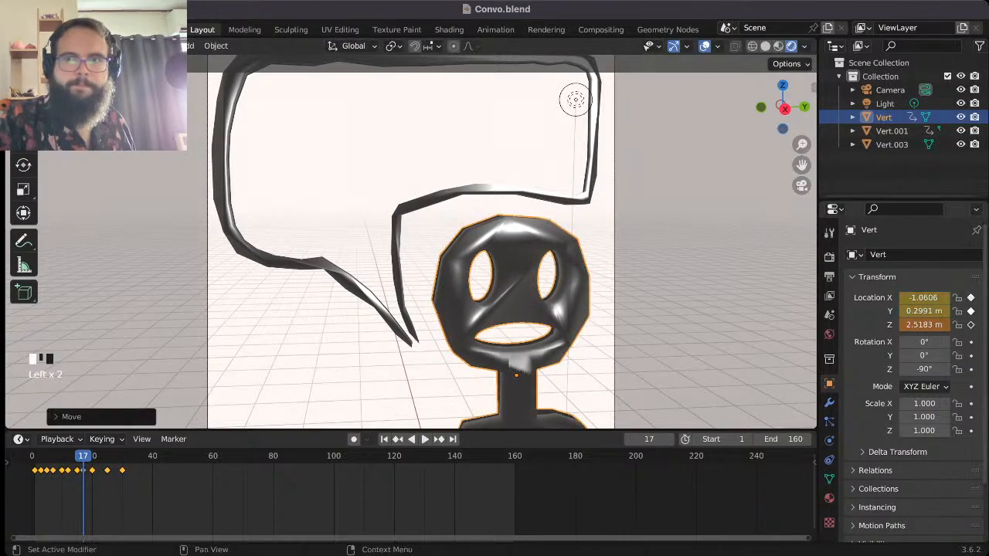
pyautogui.click(970, 325)
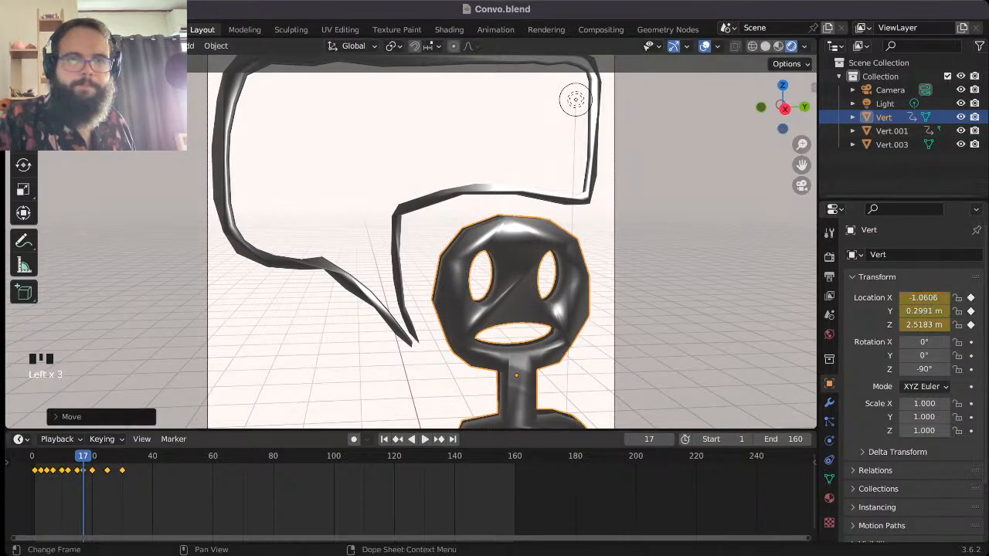
# - At frame 22, move the character to about X -1.0717, Y 0.13157, Z 2.4674 m and keyframe all three location axes
pyautogui.click(425, 439)
pyautogui.press('space')
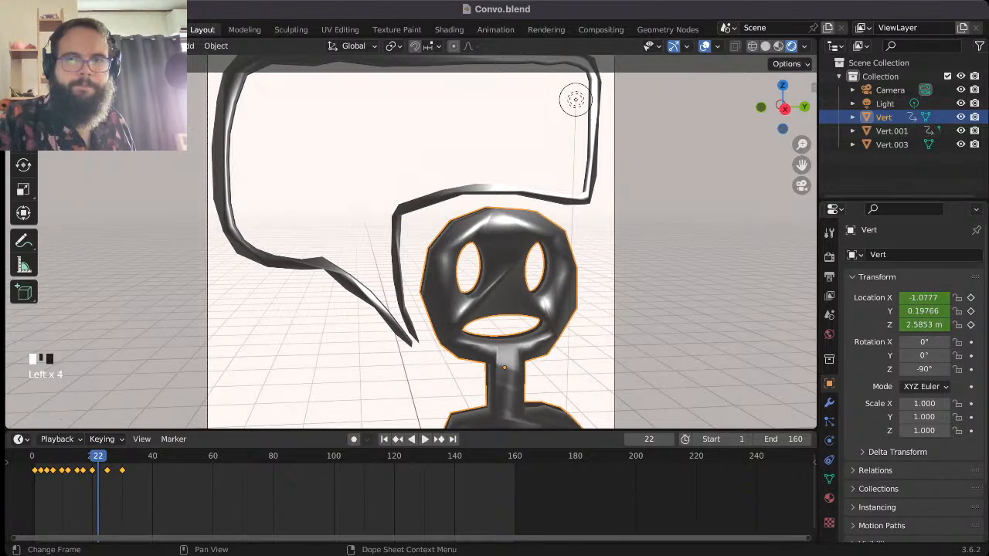
pyautogui.press('g')
pyautogui.press('Return')
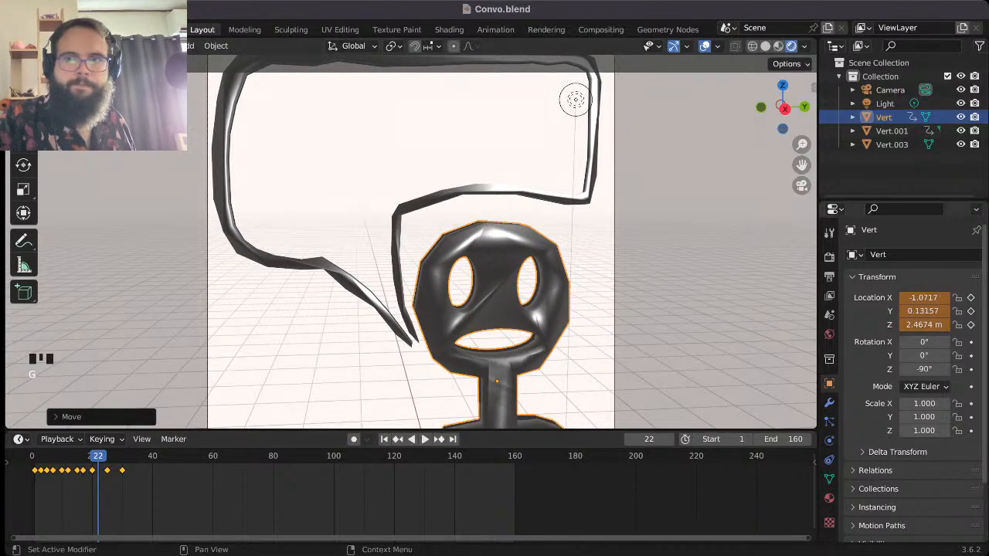
pyautogui.click(970, 297)
pyautogui.click(971, 311)
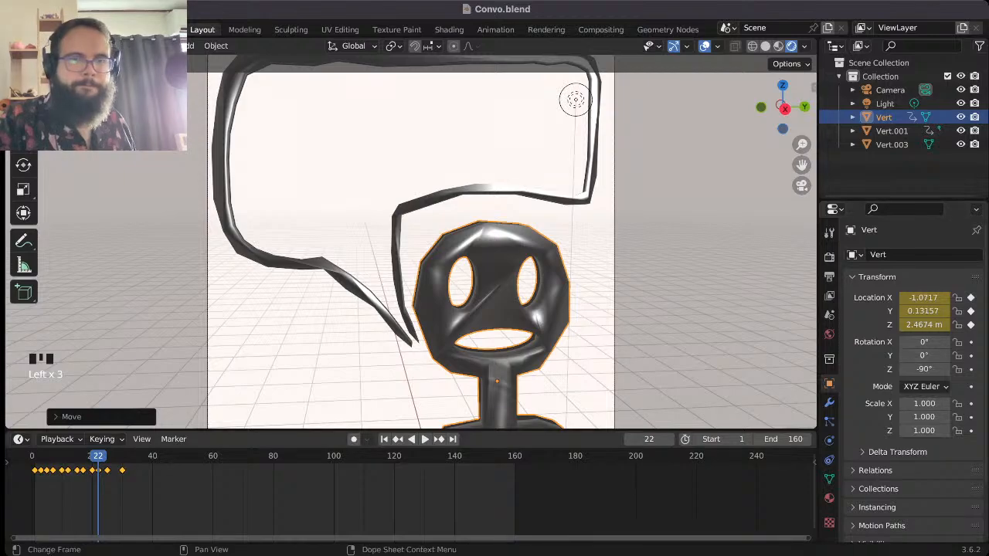
# - At frame 27, move the character to about X -1.0587, Y 0.29441, Z 2.4923 m and keyframe all three location axes
pyautogui.click(114, 464)
pyautogui.press('g')
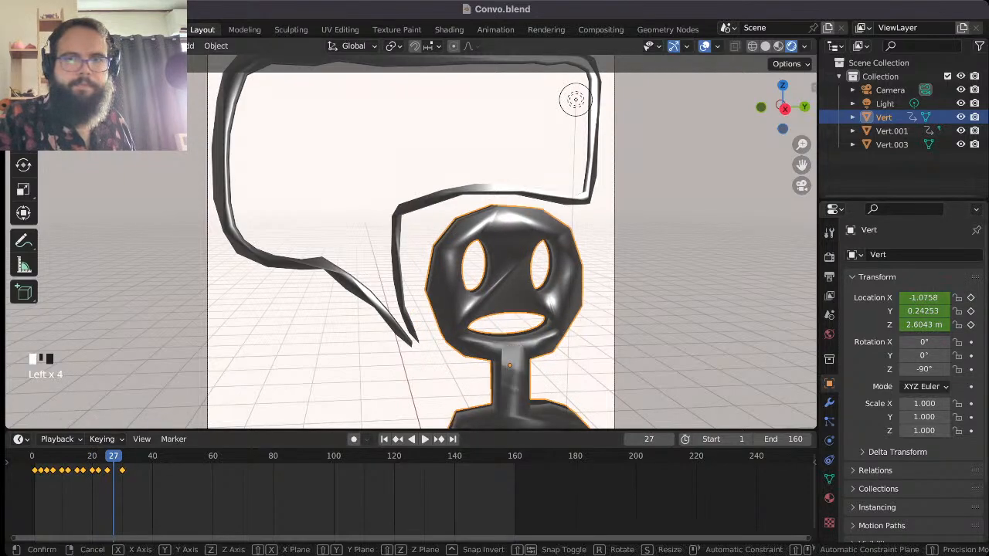
pyautogui.click(516, 379)
pyautogui.click(971, 298)
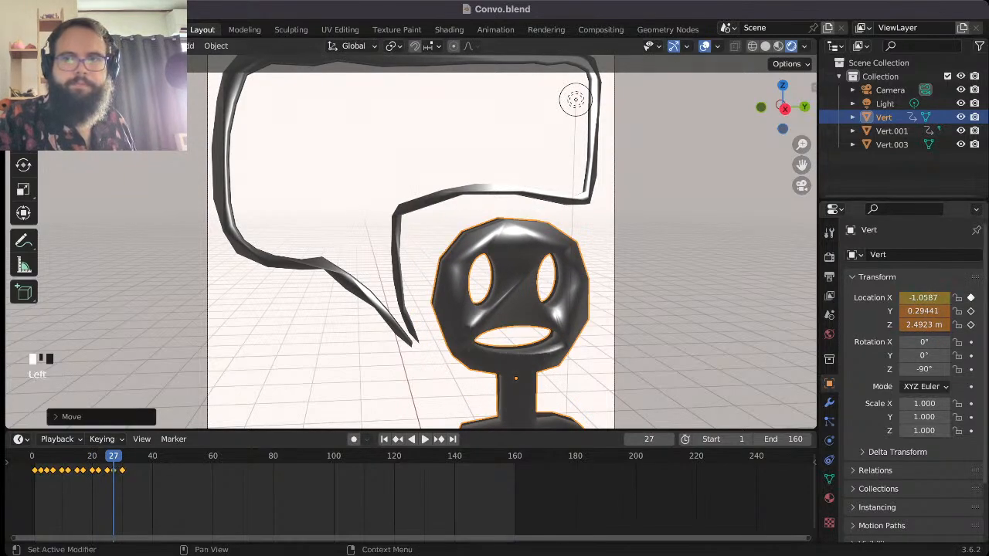
pyautogui.click(972, 312)
pyautogui.click(971, 325)
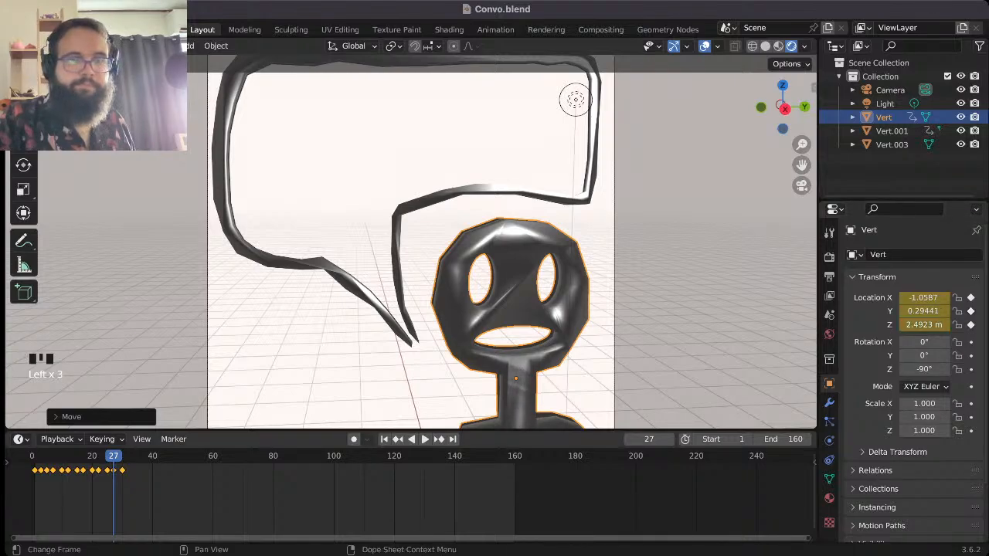
# - Play back the animation from the first frame to review the denser shaking motion and stop at frame 47
pyautogui.click(384, 439)
pyautogui.press('space')
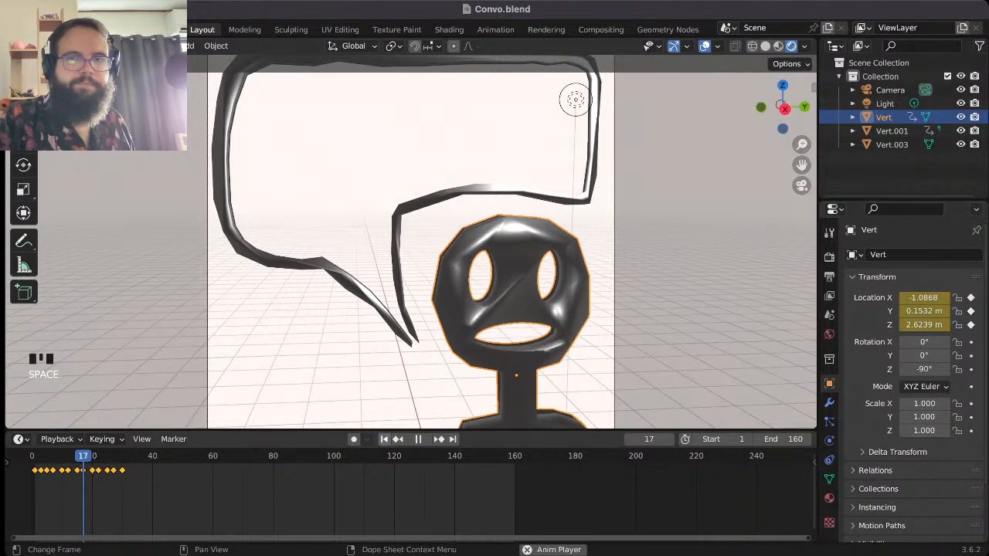
pyautogui.press('space')
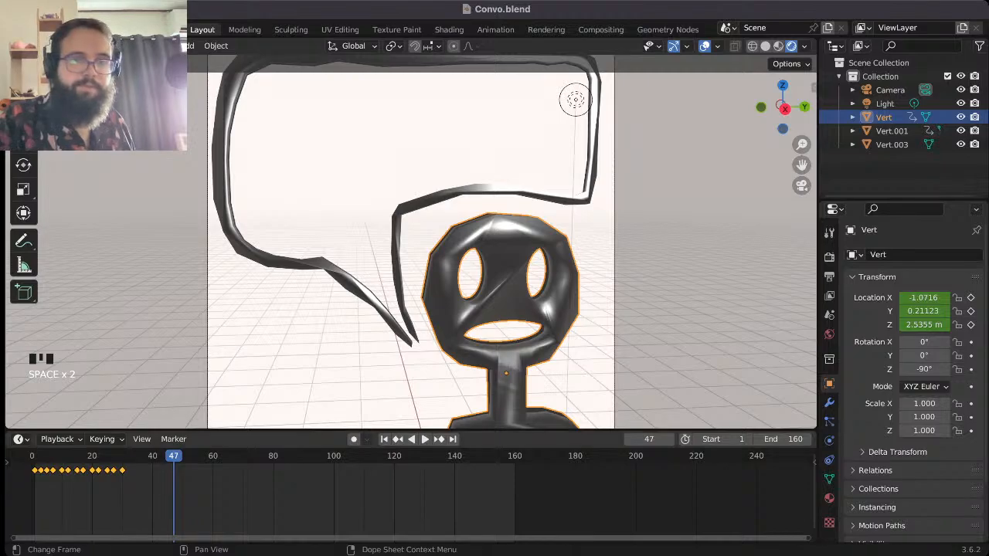
# - Copy all of the character's keyframes and paste them at frames 32 and 63
pyautogui.moveTo(122, 500)
pyautogui.mouseDown()
pyautogui.moveTo(92, 472)
pyautogui.moveTo(122, 498)
pyautogui.mouseUp()
pyautogui.moveTo(133, 496); pyautogui.dragTo(20, 464)
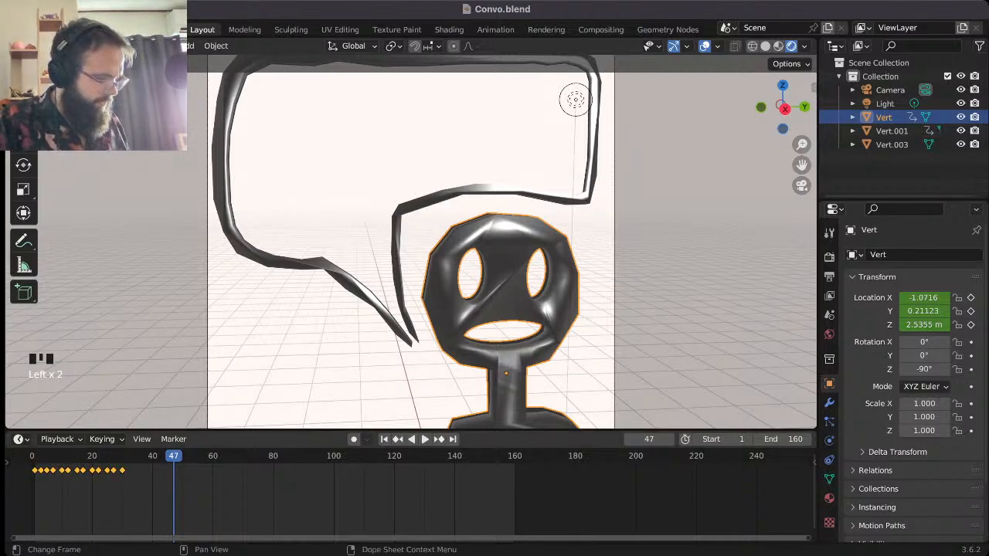
pyautogui.moveTo(129, 456); pyautogui.dragTo(129, 455)
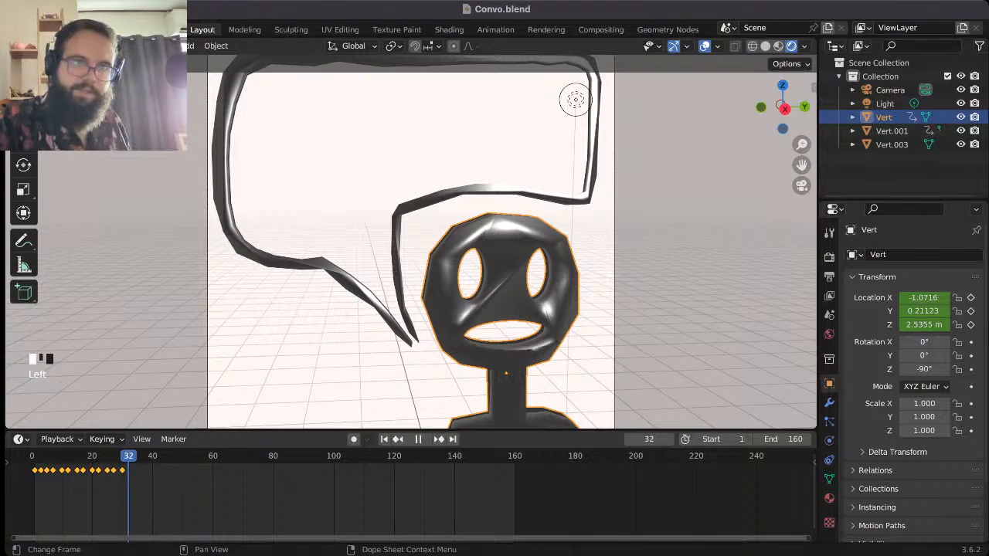
pyautogui.hotkey('ctrl', 'v')
pyautogui.click(222, 456)
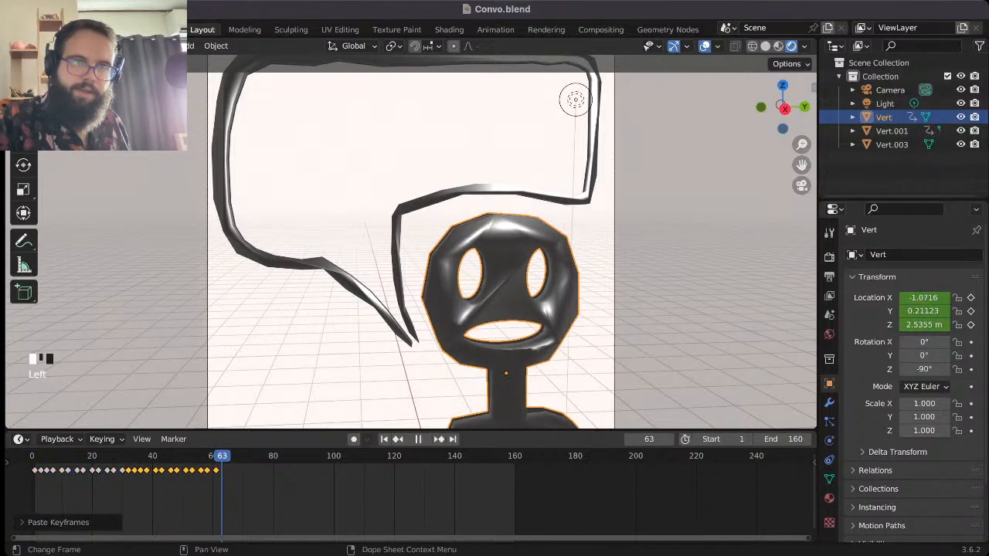
pyautogui.hotkey('ctrl', 'v')
# - Paste the copied character keyframes at frames 94, 125 and 156, and play back the repeated shaking motion
pyautogui.click(316, 456)
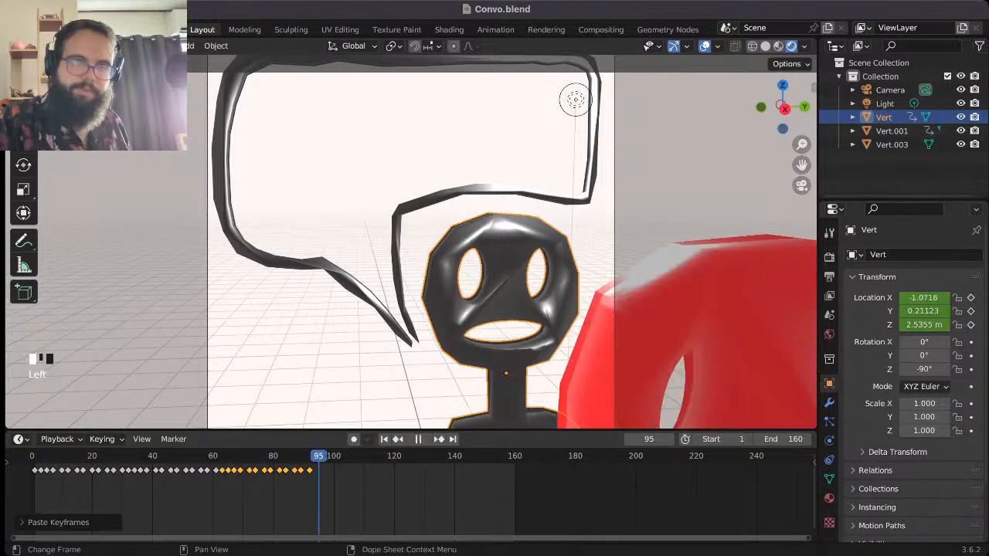
pyautogui.hotkey('ctrl', 'v')
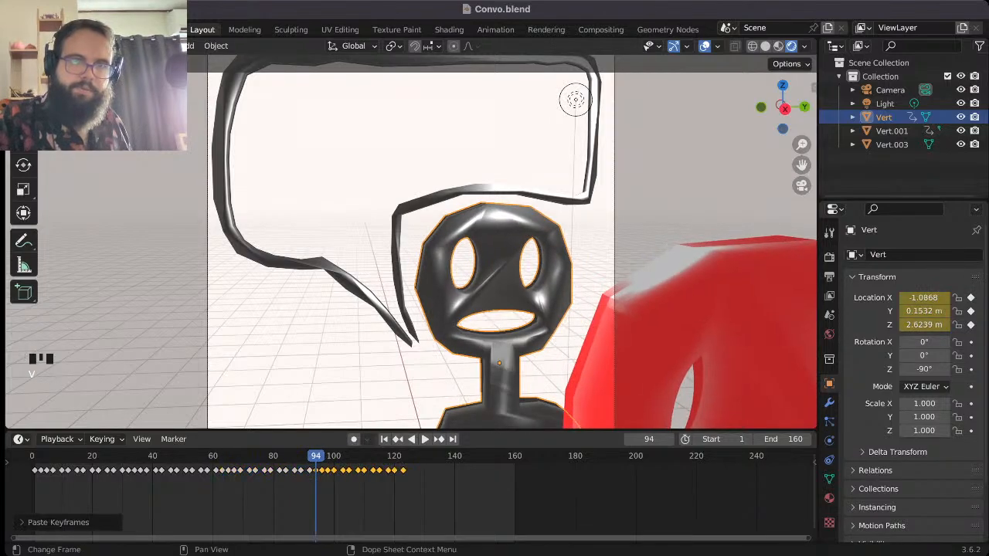
pyautogui.click(410, 456)
pyautogui.hotkey('ctrl', 'v')
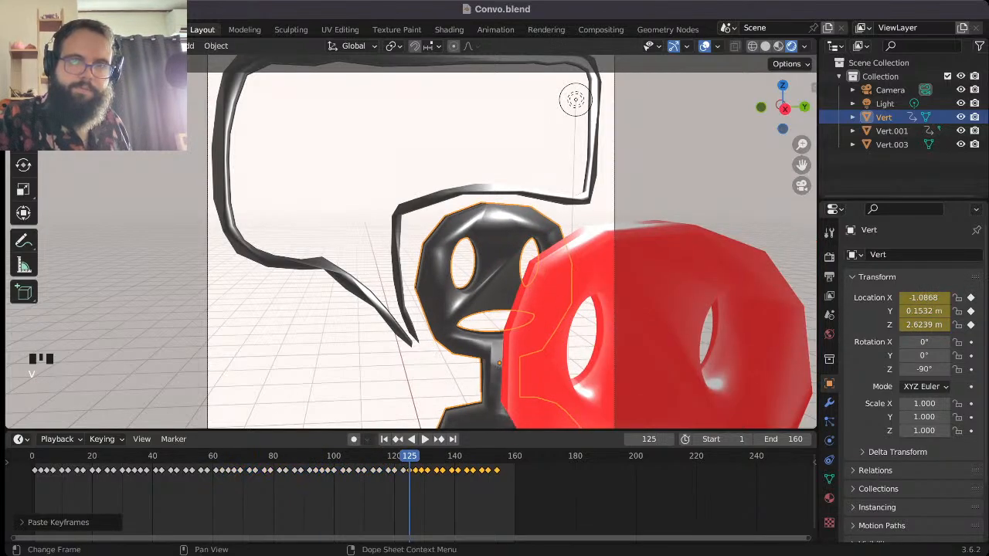
pyautogui.click(503, 456)
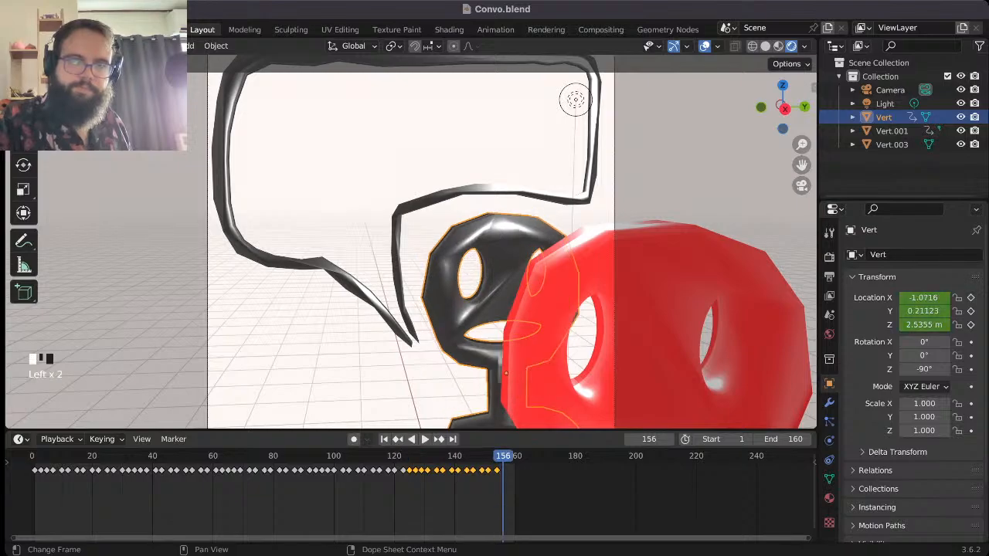
pyautogui.hotkey('ctrl', 'v')
pyautogui.press('space')
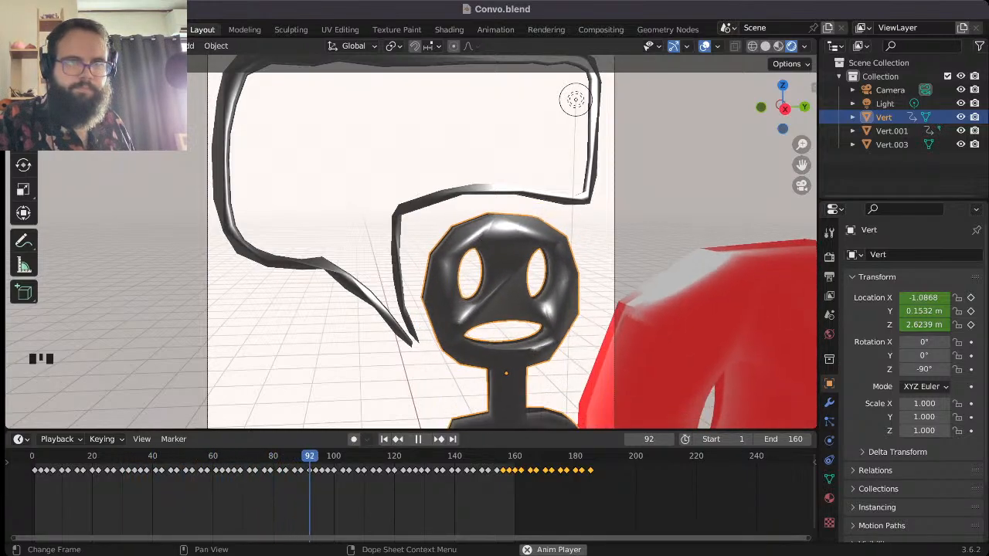
pyautogui.press('space')
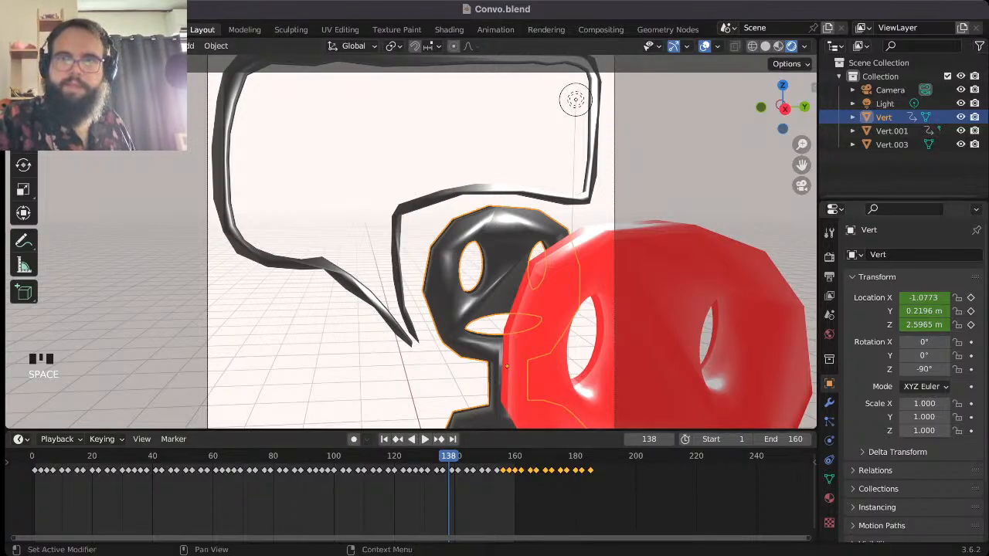
# - Hide the red character Vert.001 in both the viewport and renders
pyautogui.click(892, 131)
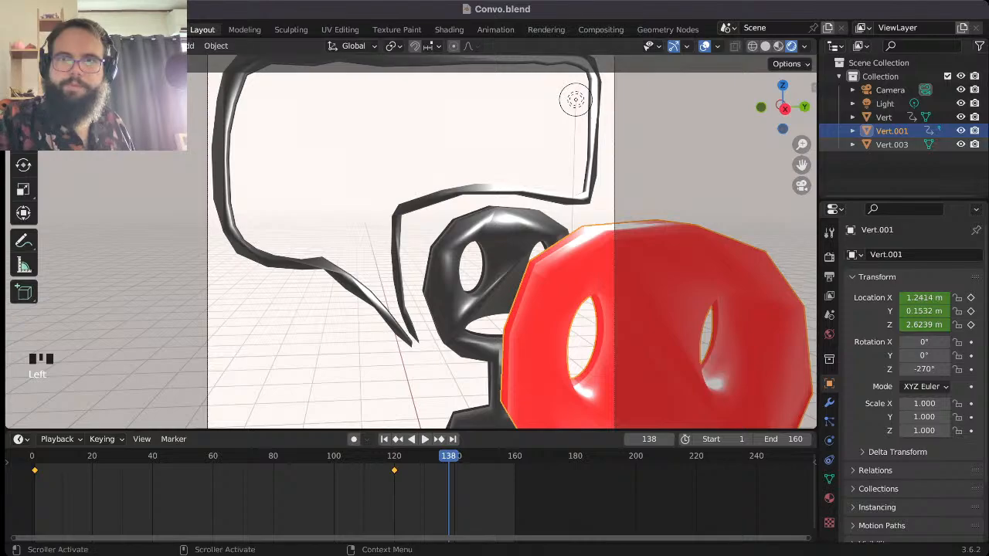
pyautogui.click(974, 130)
pyautogui.click(960, 131)
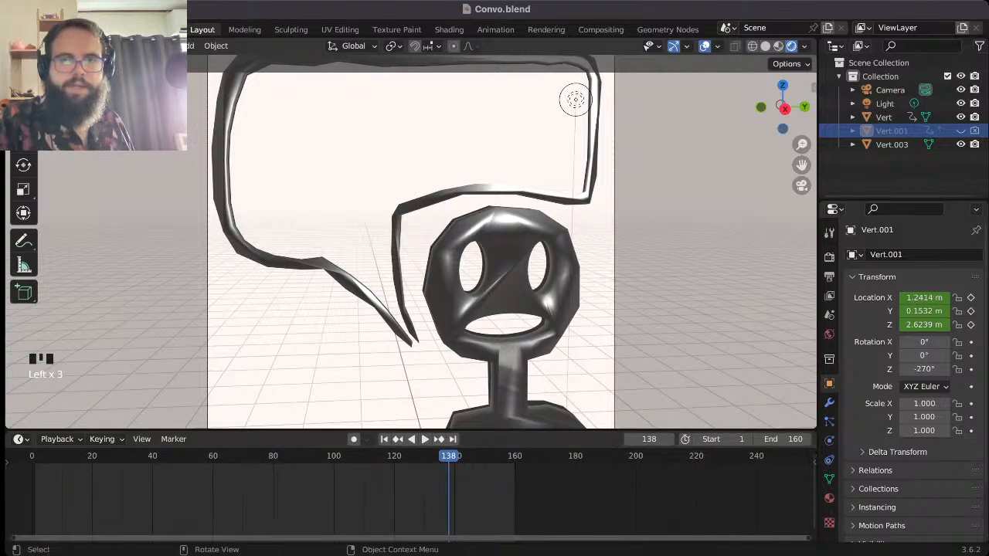
# - Try to paste the character's copied keyframes onto the speech bubble Vert.003 at frame 2
pyautogui.click(891, 145)
pyautogui.moveTo(448, 457); pyautogui.dragTo(32, 456)
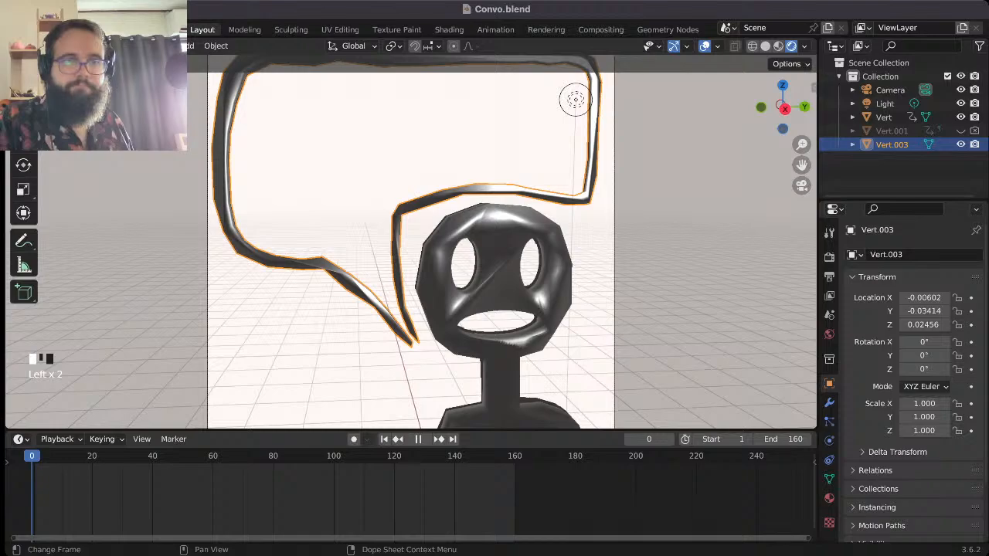
pyautogui.click(38, 457)
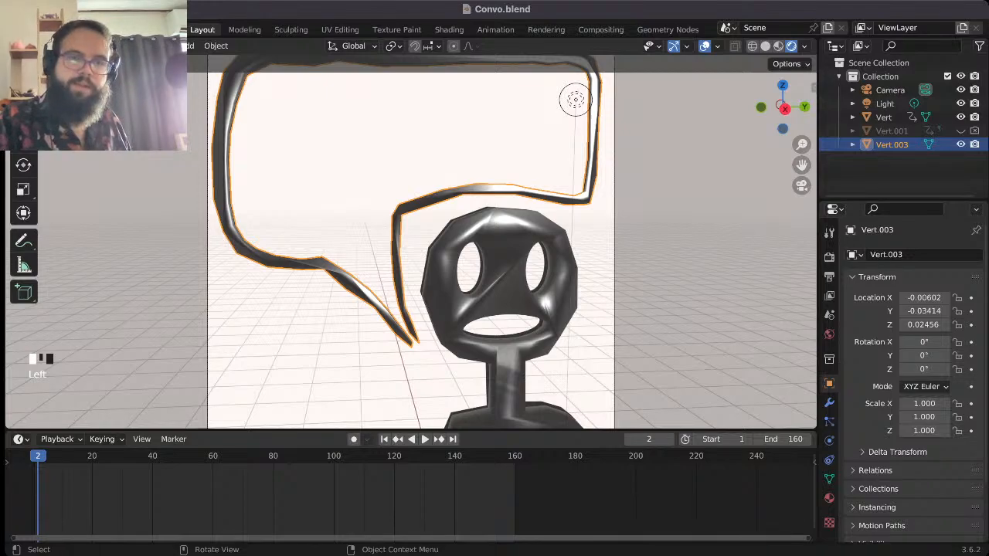
pyautogui.click(38, 457)
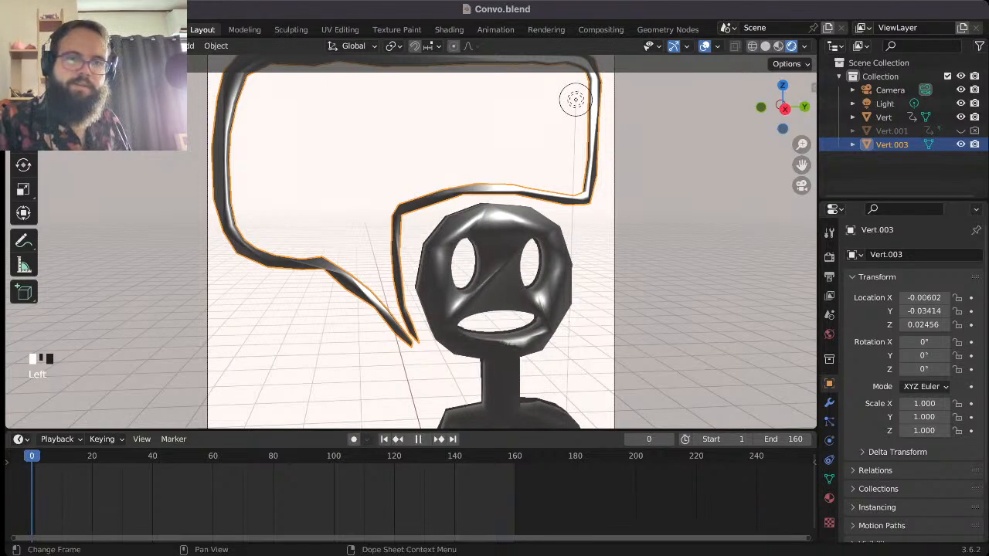
pyautogui.hotkey('ctrl', 'v')
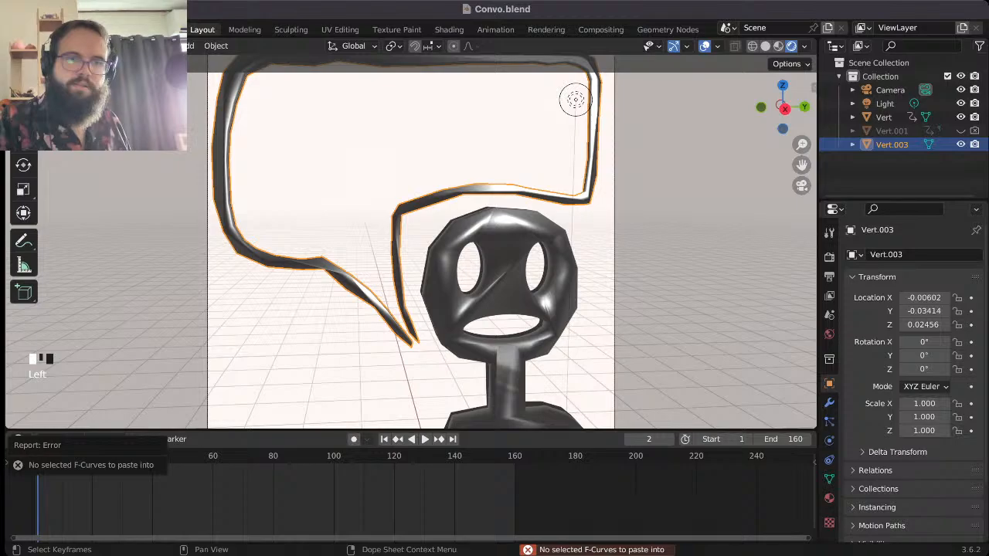
pyautogui.click(502, 384)
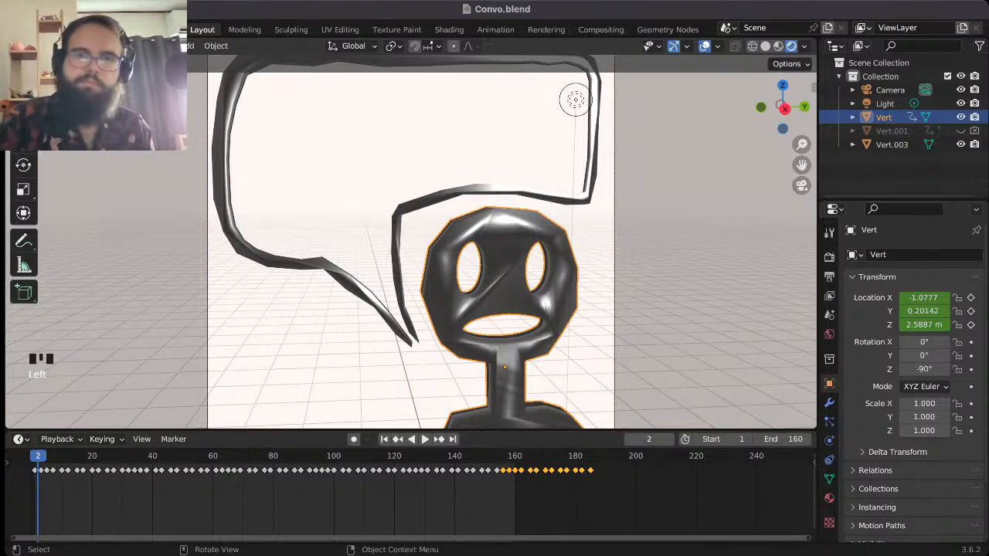
pyautogui.click(398, 267)
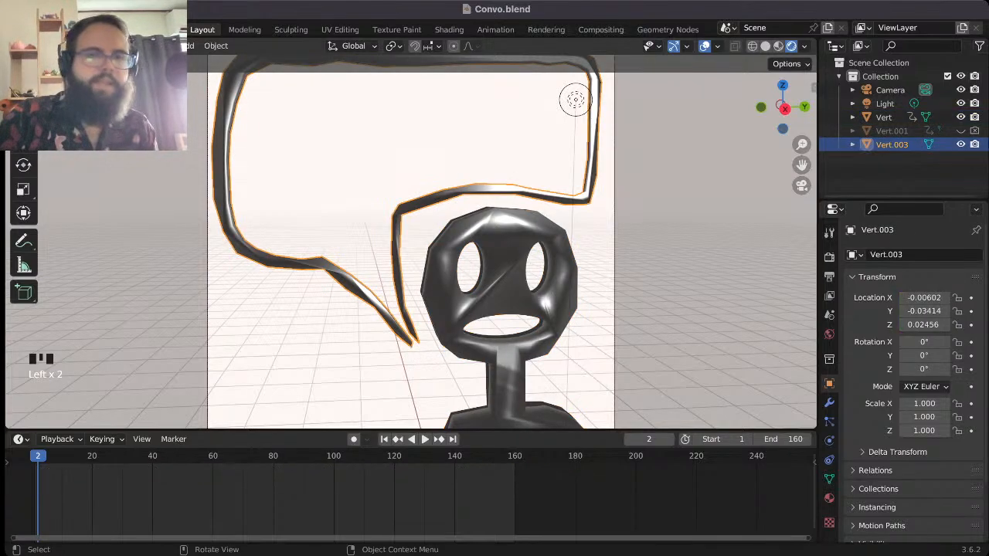
pyautogui.click(505, 351)
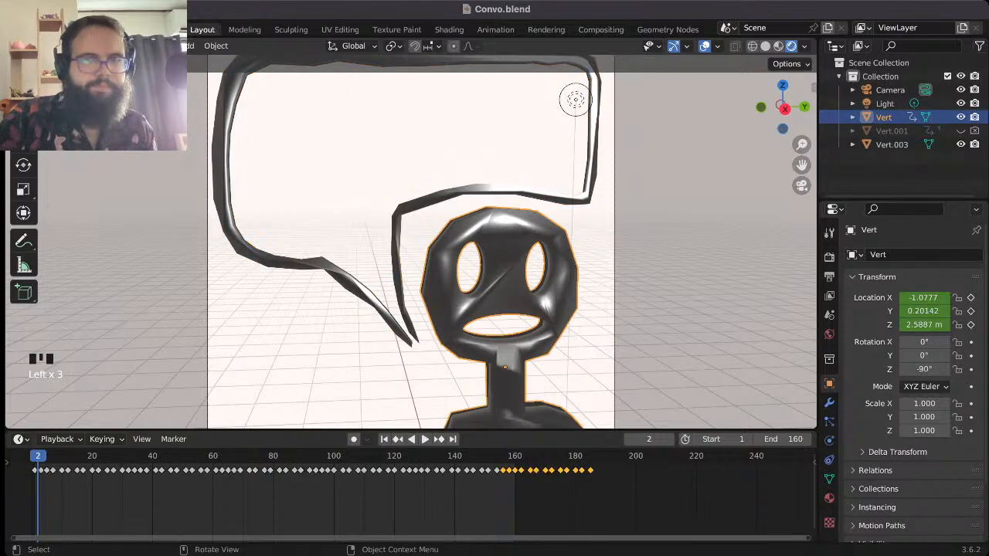
# - At frame 1, keyframe all three location axes of the speech bubble Vert.003 at its current position
pyautogui.click(398, 259)
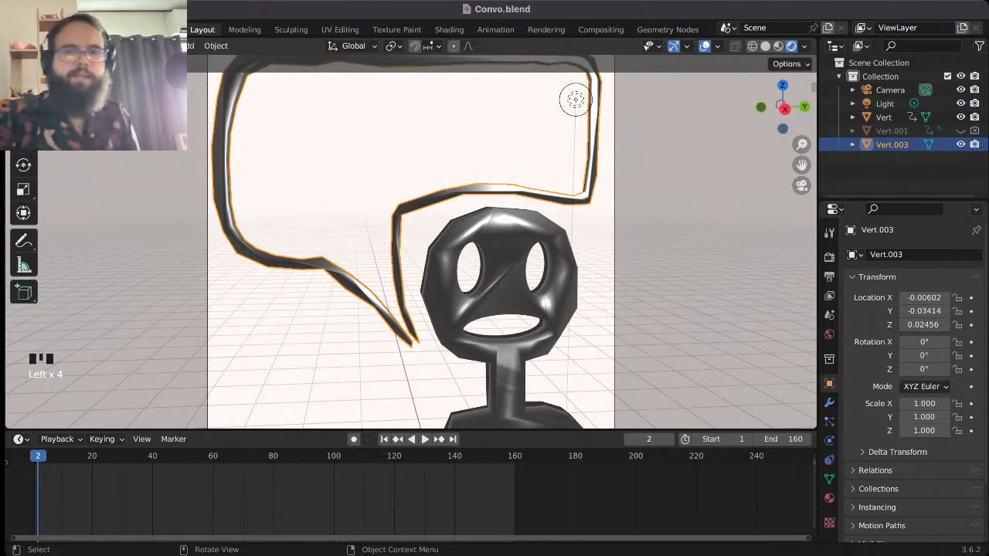
pyautogui.scroll(1, 409, 239)
pyautogui.scroll(-1, 410, 239)
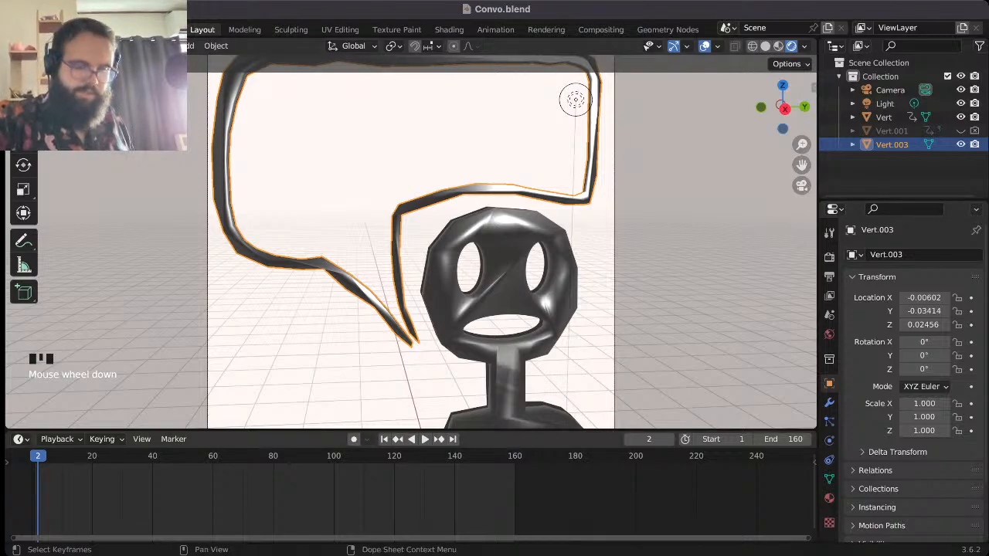
pyautogui.press('Left')
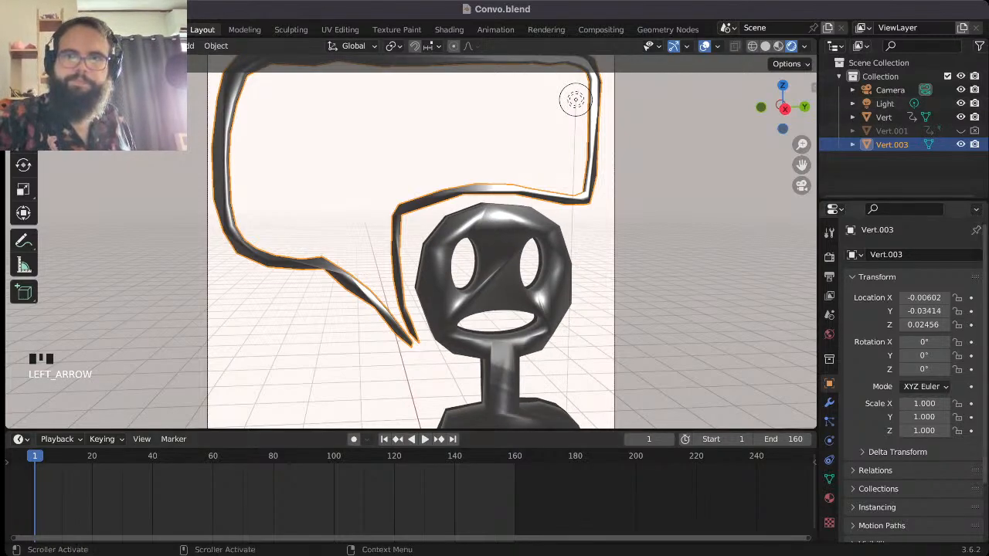
pyautogui.click(971, 297)
pyautogui.click(972, 311)
pyautogui.click(971, 324)
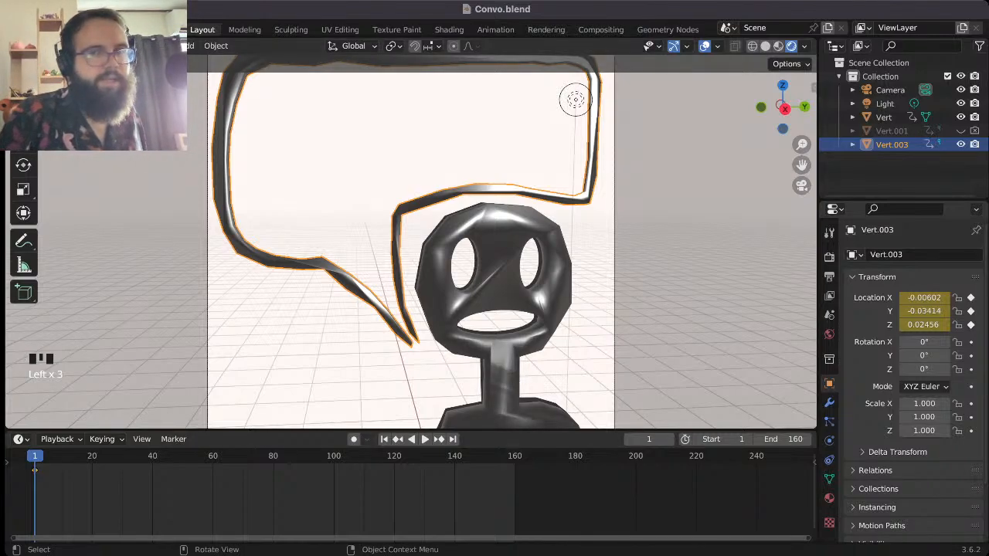
# - At frame 3, move the speech bubble to about X -0.005, Y -0.054, Z -0.005 and keyframe all three location axes
pyautogui.moveTo(541, 430); pyautogui.dragTo(541, 500)
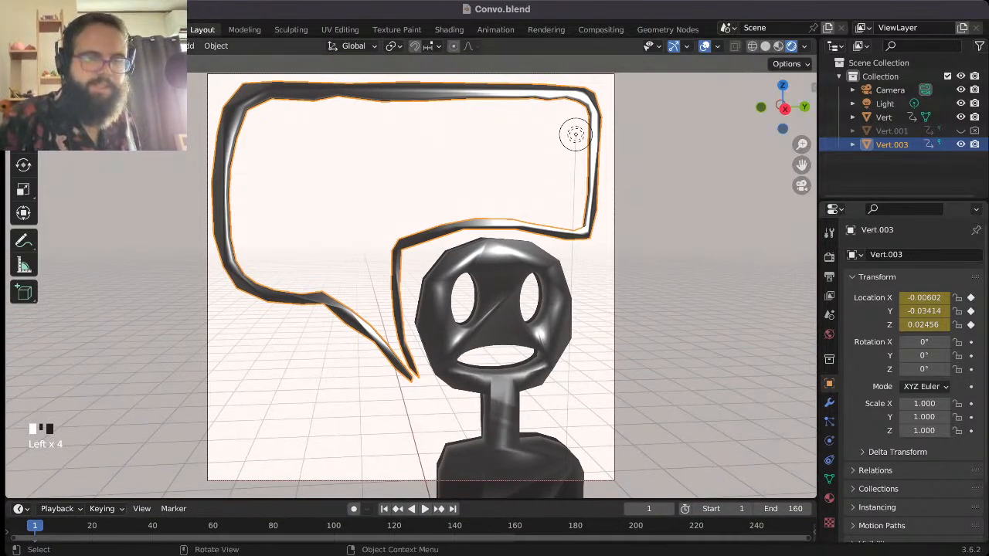
pyautogui.press('Right')
pyautogui.press('Right')
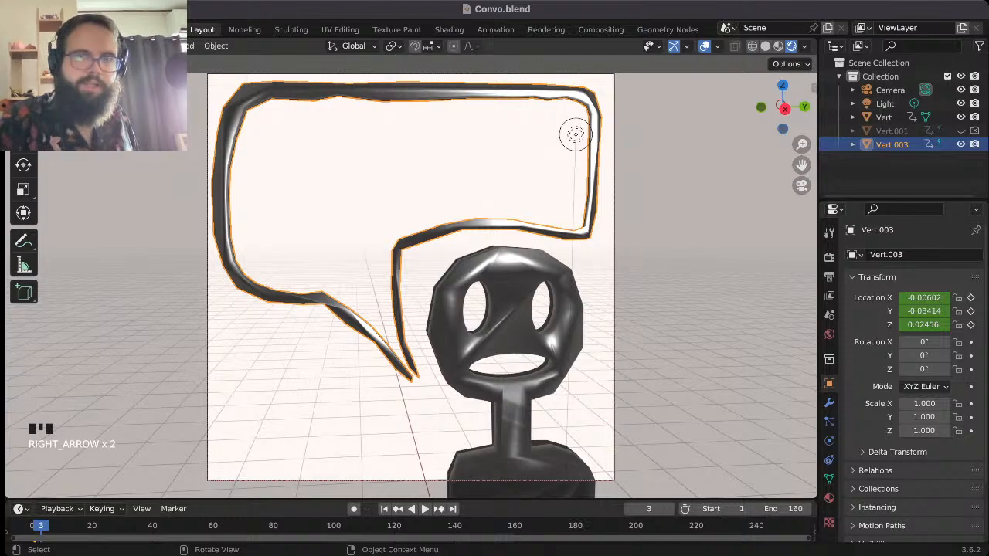
pyautogui.press('g')
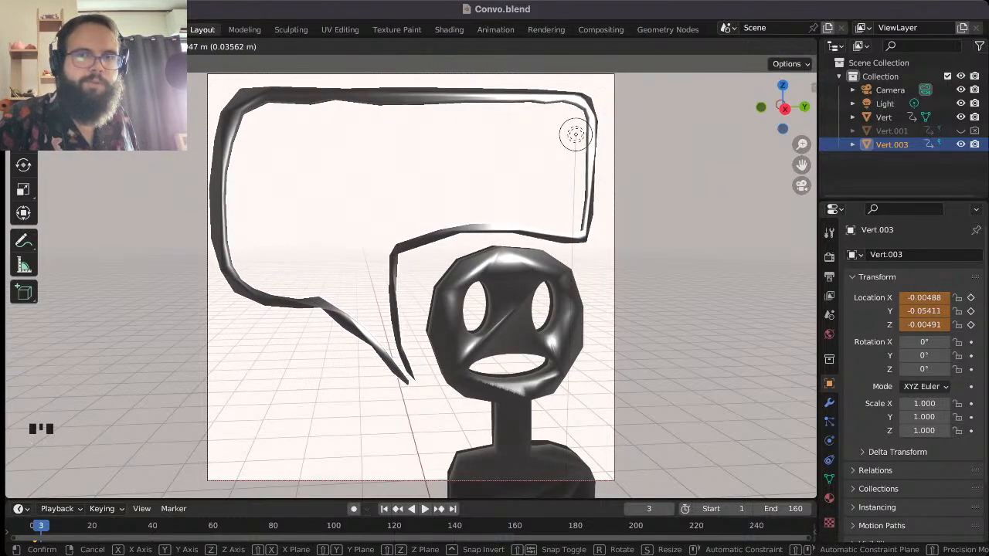
pyautogui.press('Return')
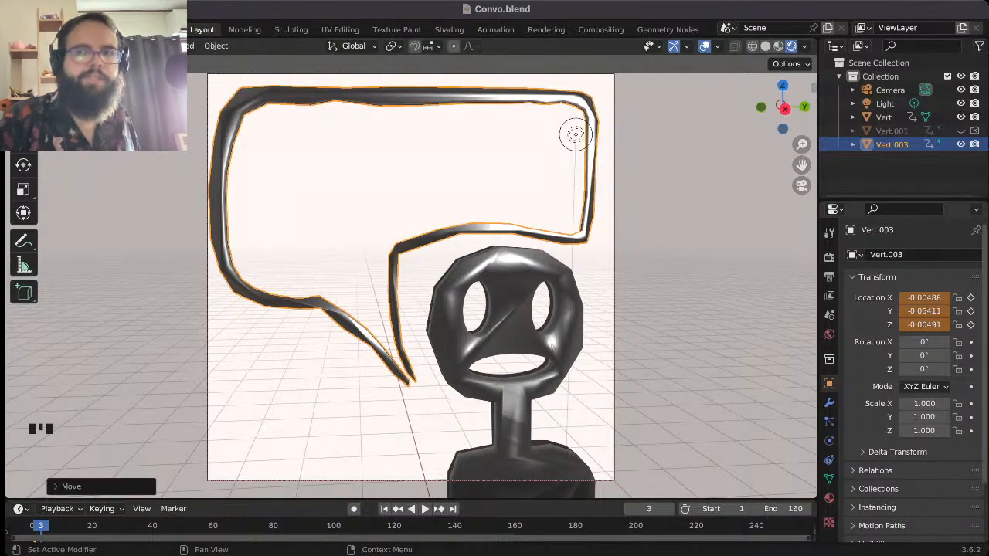
pyautogui.click(970, 297)
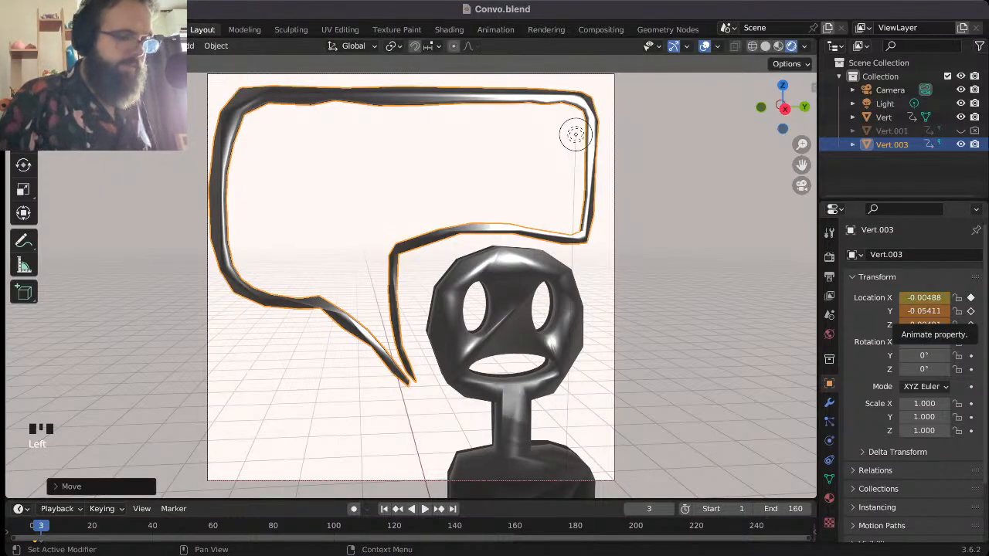
pyautogui.click(971, 311)
pyautogui.click(970, 324)
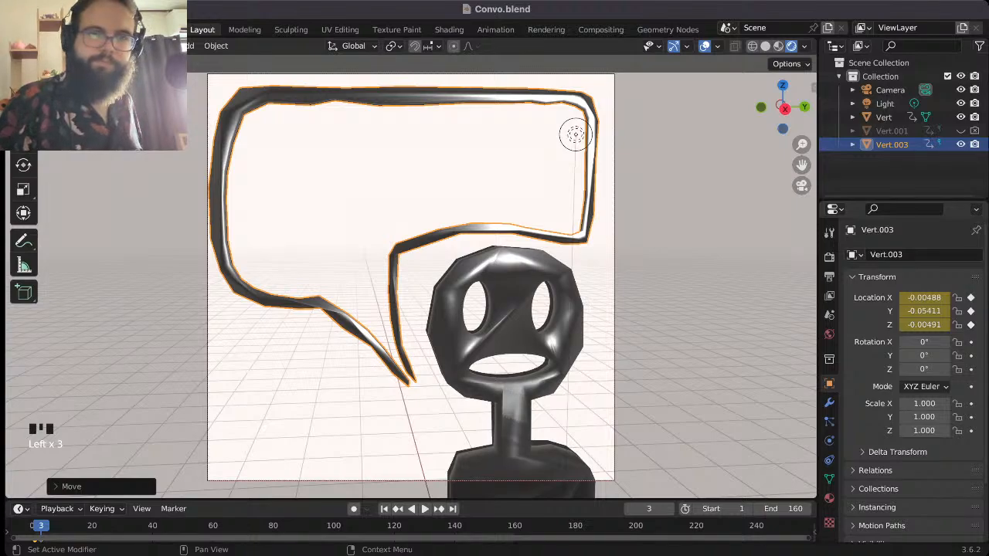
# - At frame 6, move the speech bubble to about X -0.004, Y 0.0004, Z 0.039 and keyframe all three location axes
pyautogui.press('Right')
pyautogui.press('Right')
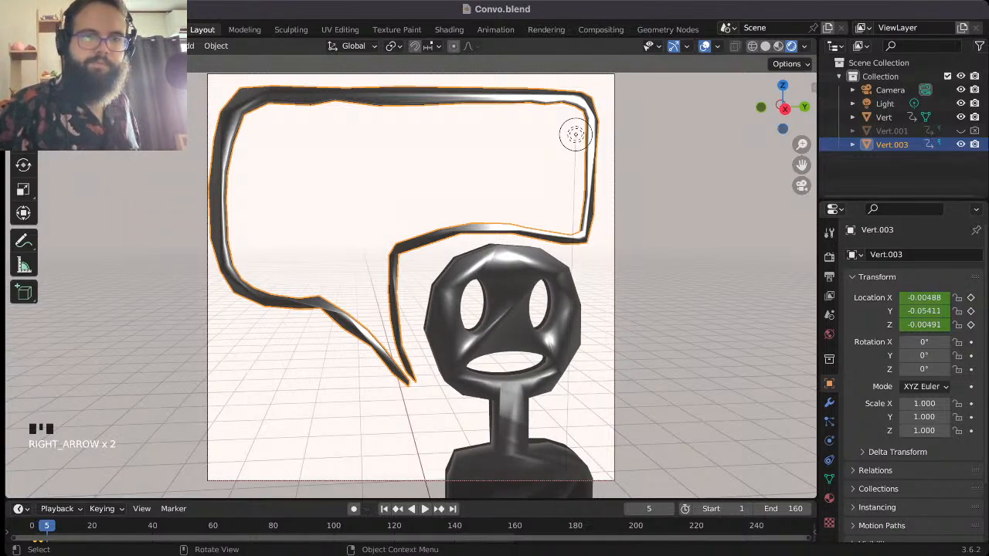
pyautogui.press('Right')
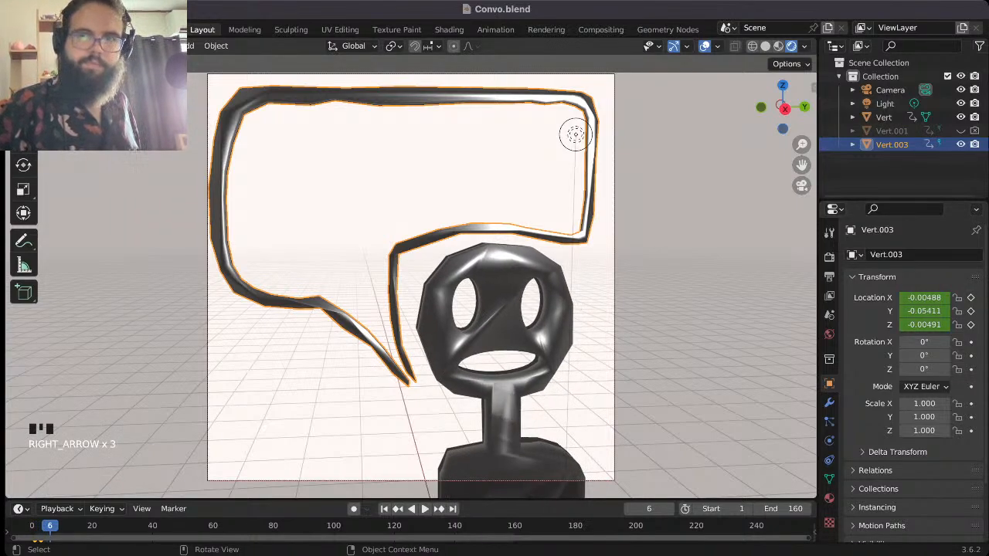
pyautogui.press('g')
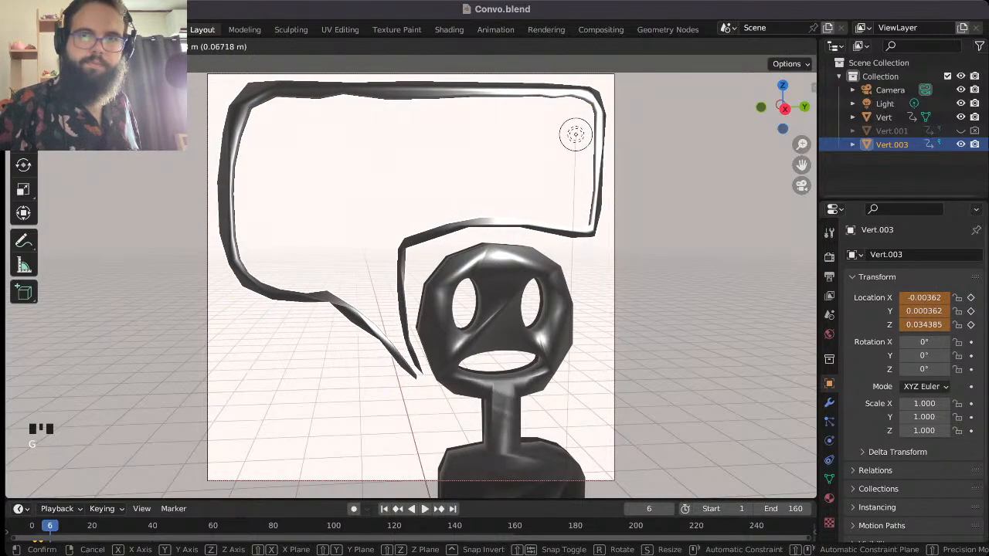
pyautogui.click(494, 232)
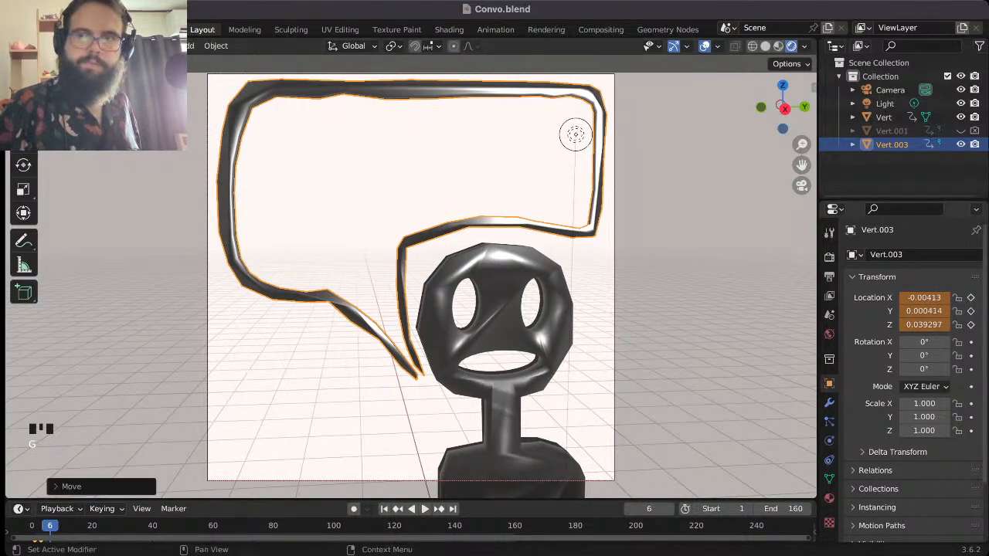
pyautogui.click(971, 298)
pyautogui.click(971, 311)
pyautogui.click(971, 325)
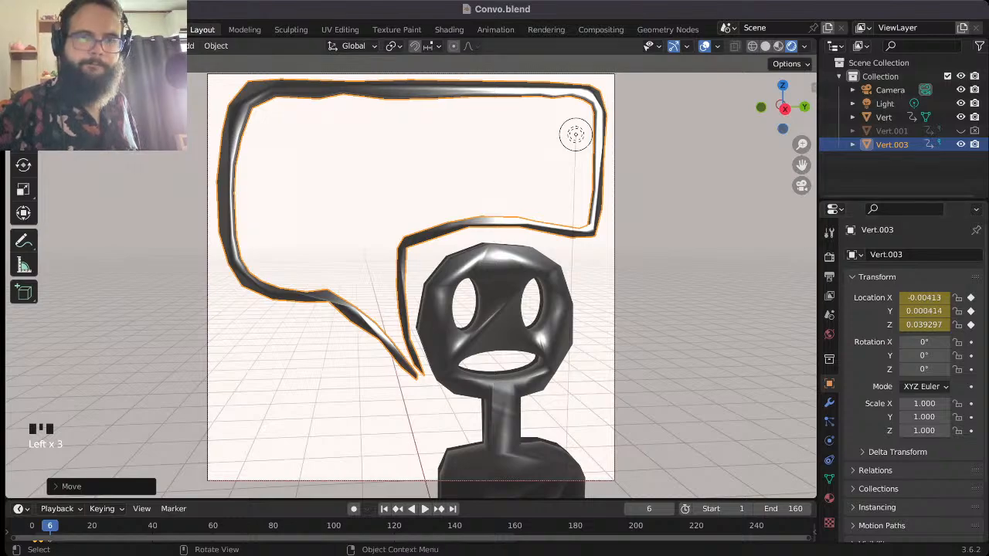
# - At frame 9, move the speech bubble to about X -0.008, Y -0.024, Z 0.049 and keyframe all three location axes
pyautogui.press('Right')
pyautogui.press('Right')
pyautogui.press('Right')
pyautogui.press('Right')
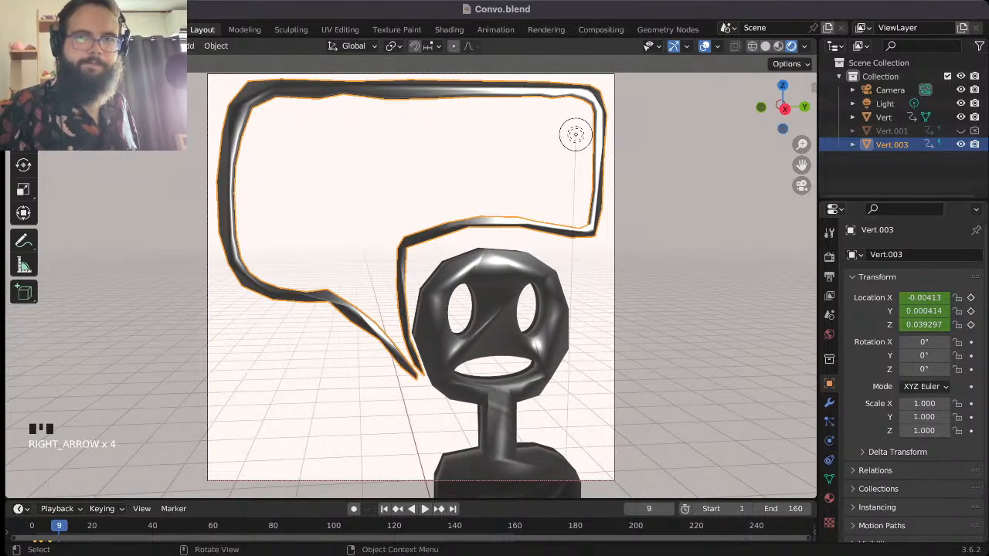
pyautogui.press('g')
pyautogui.press('Return')
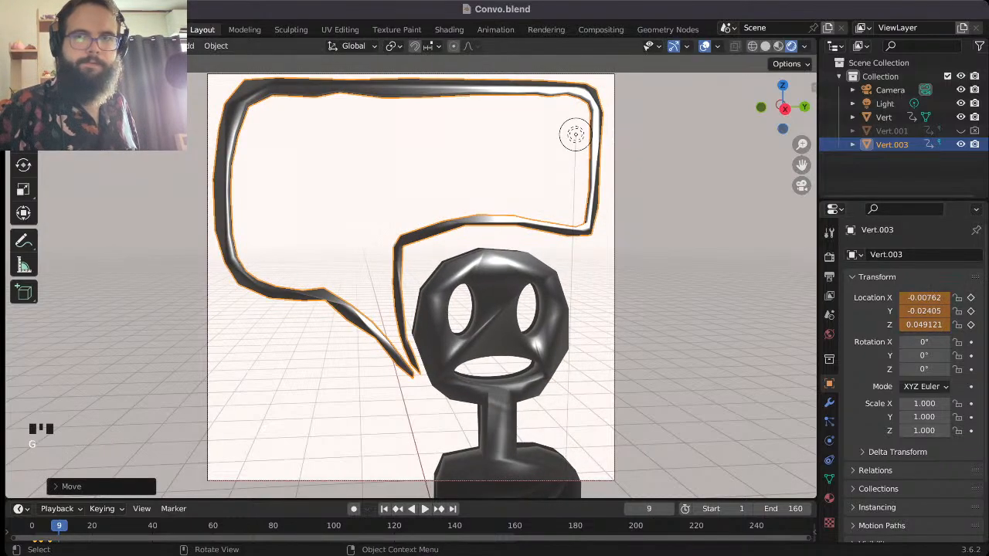
pyautogui.click(971, 297)
pyautogui.click(970, 311)
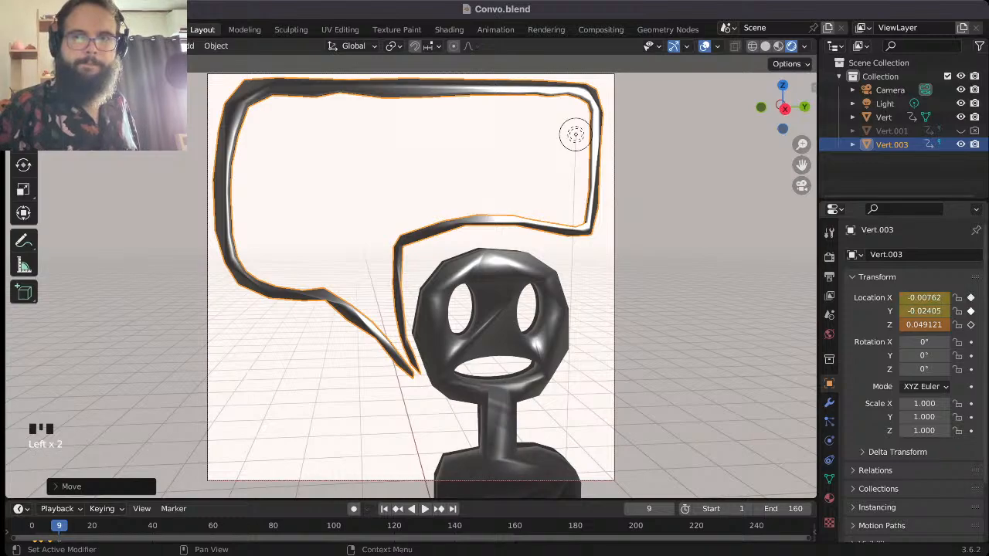
pyautogui.click(971, 325)
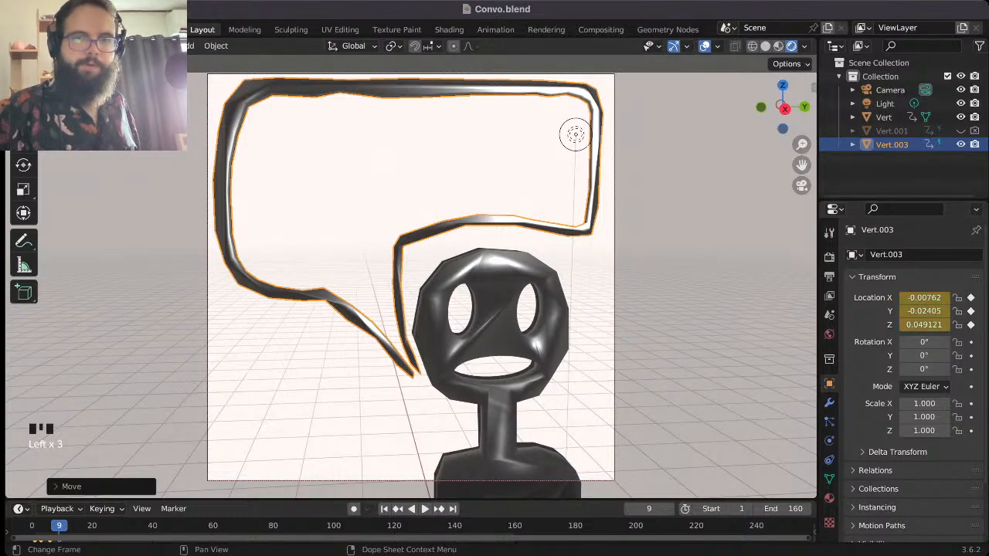
# - Copy the speech bubble's keyframes from frames 1 to 9 and paste them at frames 12, 22 and 32
pyautogui.moveTo(232, 501); pyautogui.dragTo(232, 289)
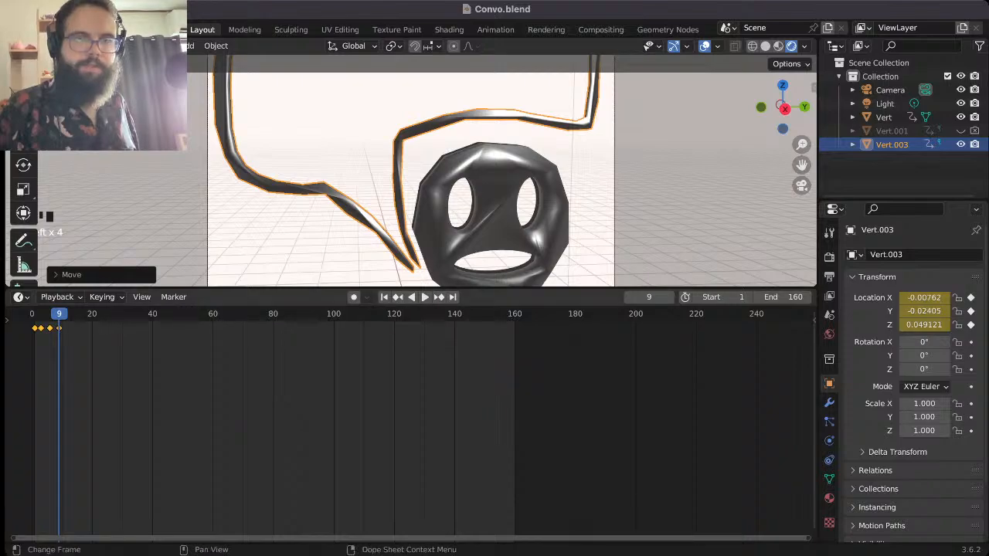
pyautogui.moveTo(130, 390); pyautogui.dragTo(17, 318)
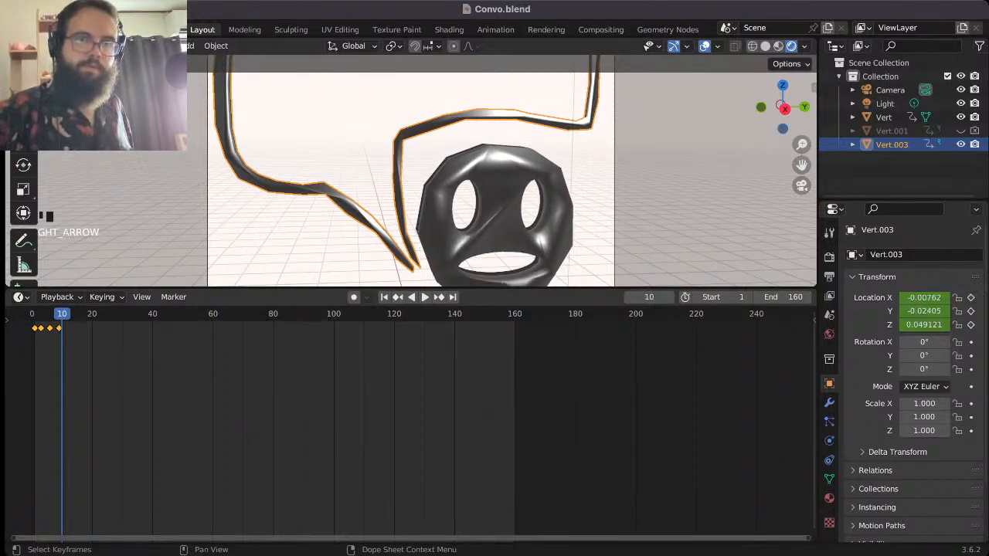
pyautogui.press('Right')
pyautogui.press('Right')
pyautogui.press('Right')
pyautogui.press('Right')
pyautogui.press('Right')
pyautogui.press('Right')
pyautogui.press('Right')
pyautogui.press('Right')
pyautogui.press('Right')
pyautogui.press('Right')
pyautogui.press('Right')
pyautogui.press('Right')
pyautogui.press('Right')
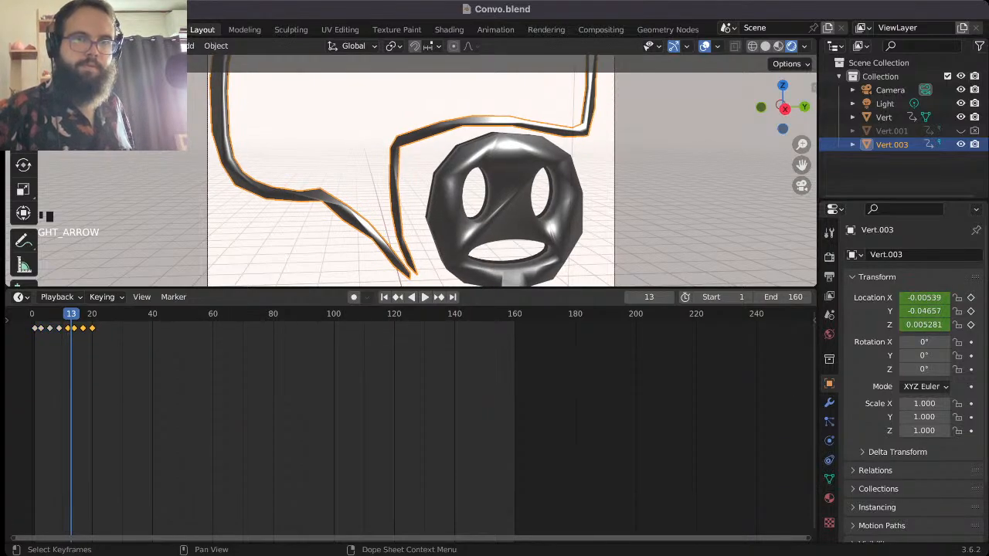
pyautogui.hotkey('ctrl', 'v')
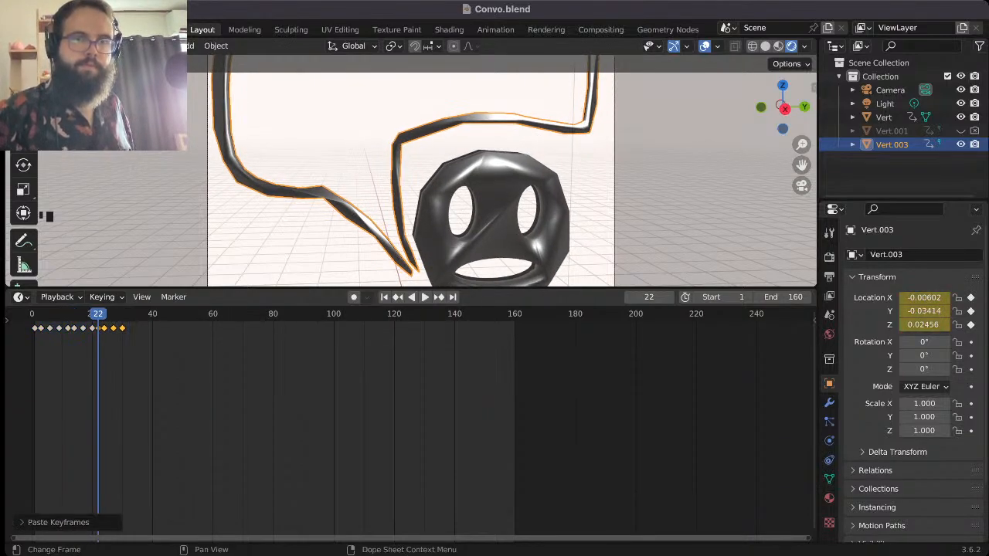
pyautogui.press('Right')
pyautogui.press('Right')
pyautogui.press('Right')
pyautogui.press('Right')
pyautogui.press('Right')
pyautogui.press('Right')
pyautogui.press('Right')
pyautogui.press('Right')
pyautogui.press('Right')
pyautogui.press('Right')
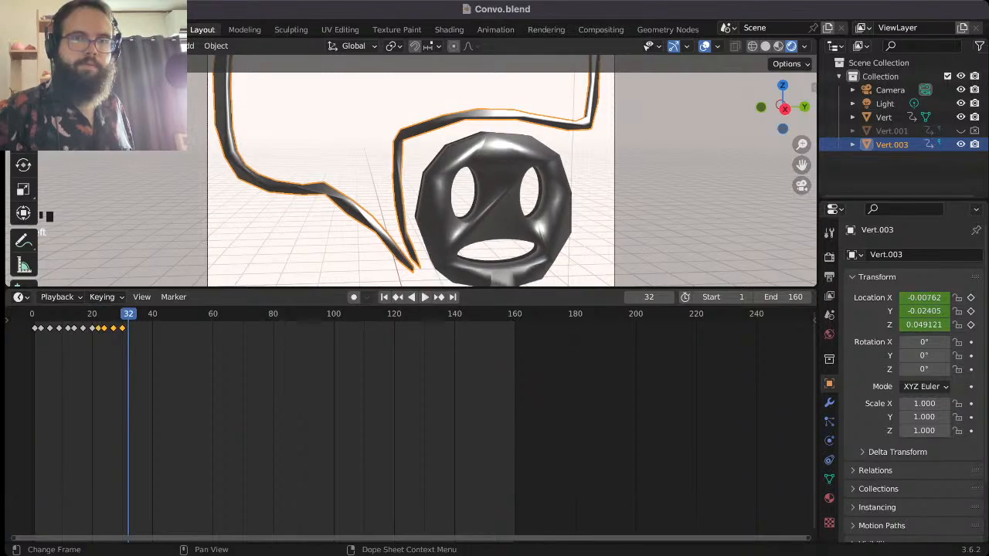
pyautogui.hotkey('ctrl', 'v')
# - Copy all of the speech bubble's keyframes and paste the whole set at frames 42, 83 and 124
pyautogui.press('a')
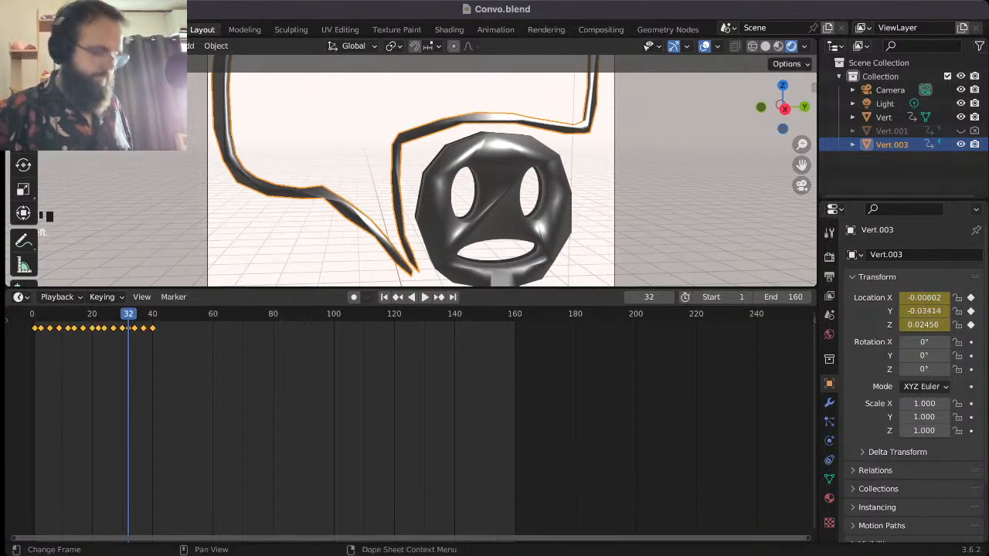
pyautogui.press('Right')
pyautogui.press('Right')
pyautogui.press('Right')
pyautogui.press('Right')
pyautogui.press('Right')
pyautogui.press('Right')
pyautogui.press('Right')
pyautogui.press('Right')
pyautogui.press('Right')
pyautogui.press('Right')
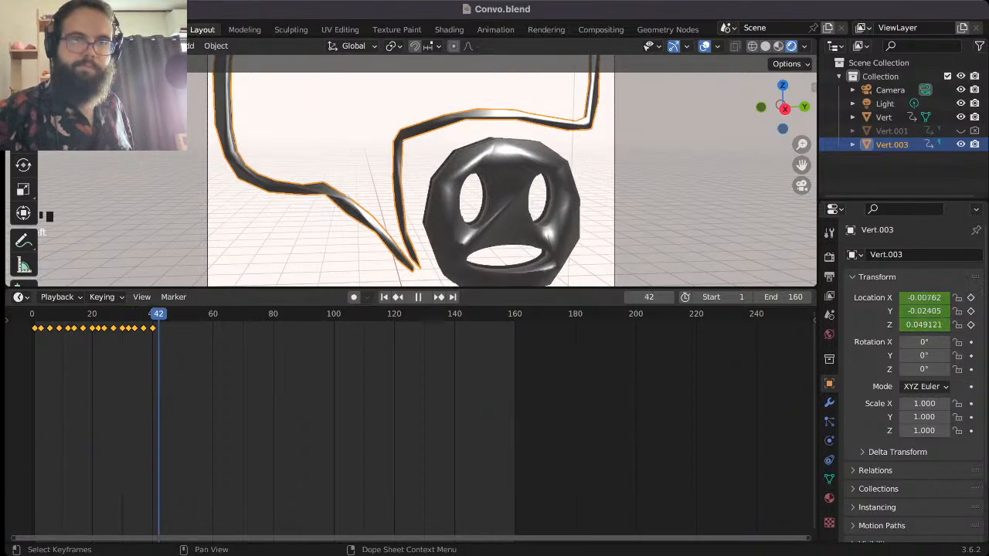
pyautogui.hotkey('ctrl', 'v')
pyautogui.click(283, 314)
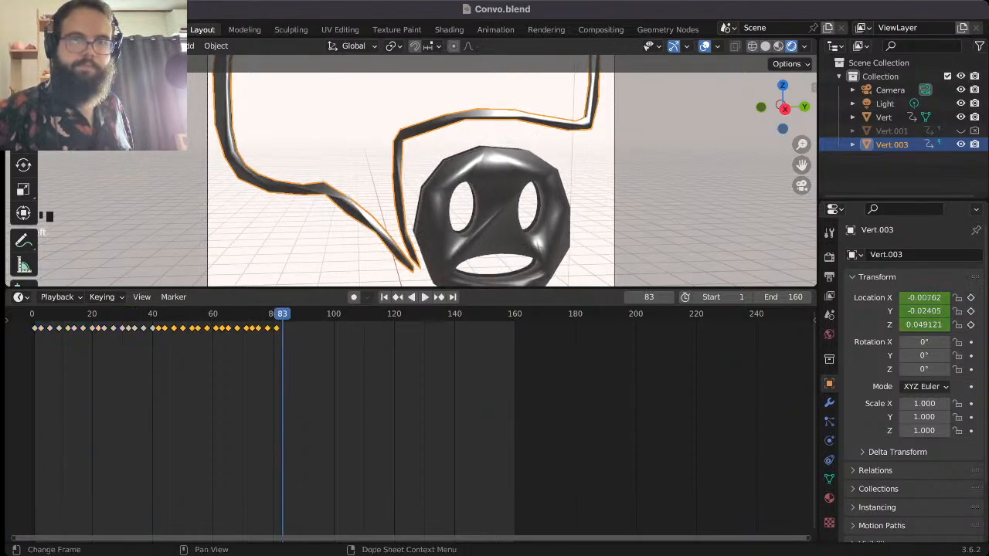
pyautogui.hotkey('ctrl', 'v')
pyautogui.click(403, 314)
pyautogui.press('Right')
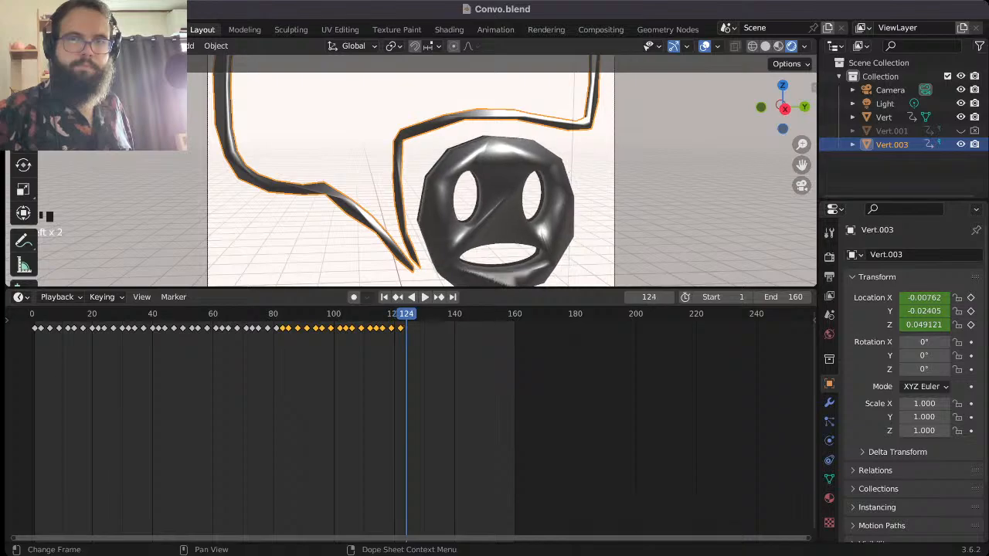
pyautogui.hotkey('ctrl', 'v')
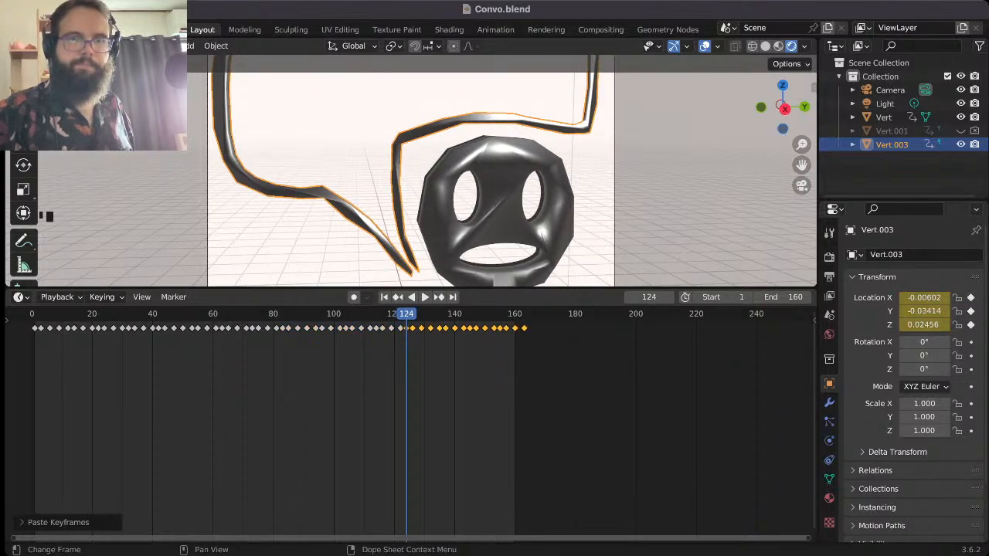
# - Enlarge the 3D view and play back the animation to check the speech bubble moving with the talking character
pyautogui.moveTo(406, 287); pyautogui.dragTo(406, 531)
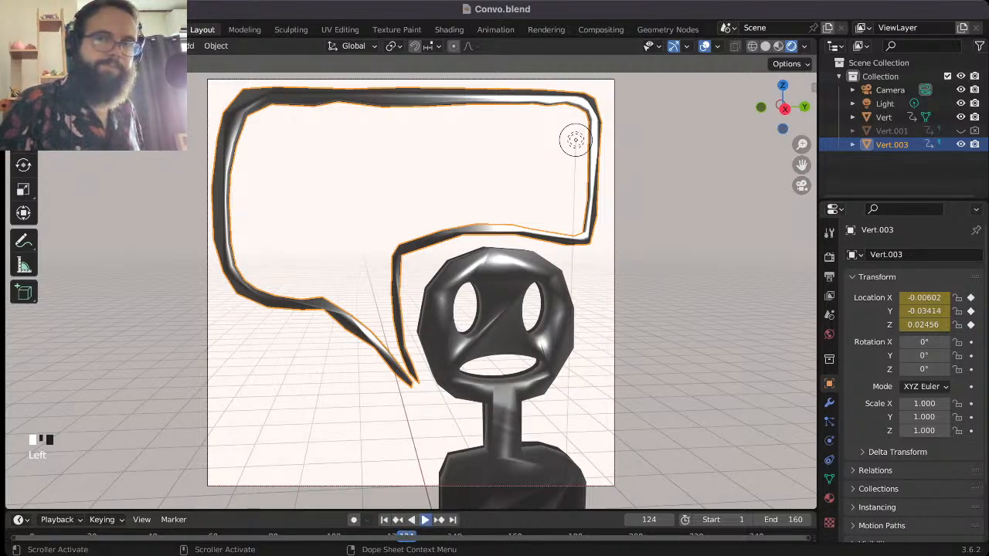
pyautogui.click(425, 520)
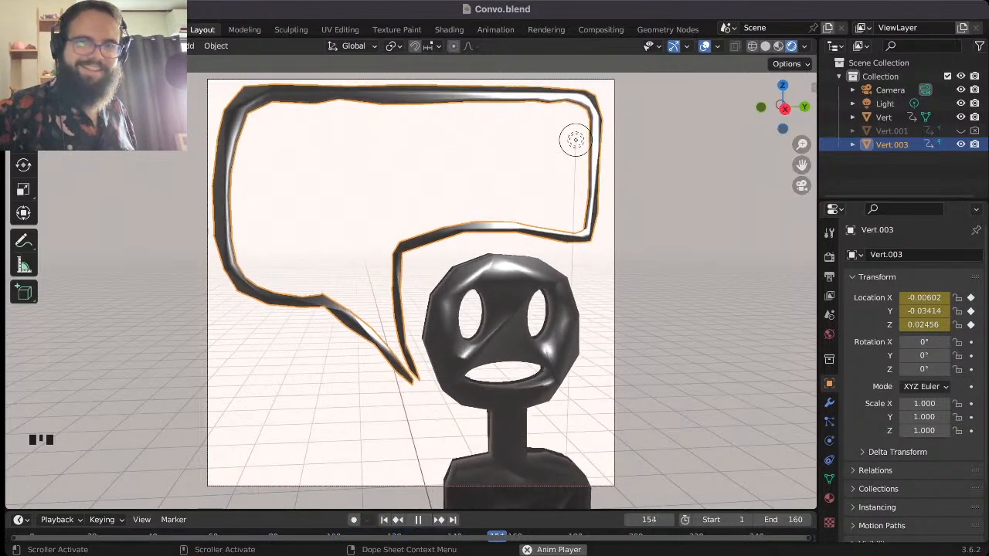
pyautogui.press('space')
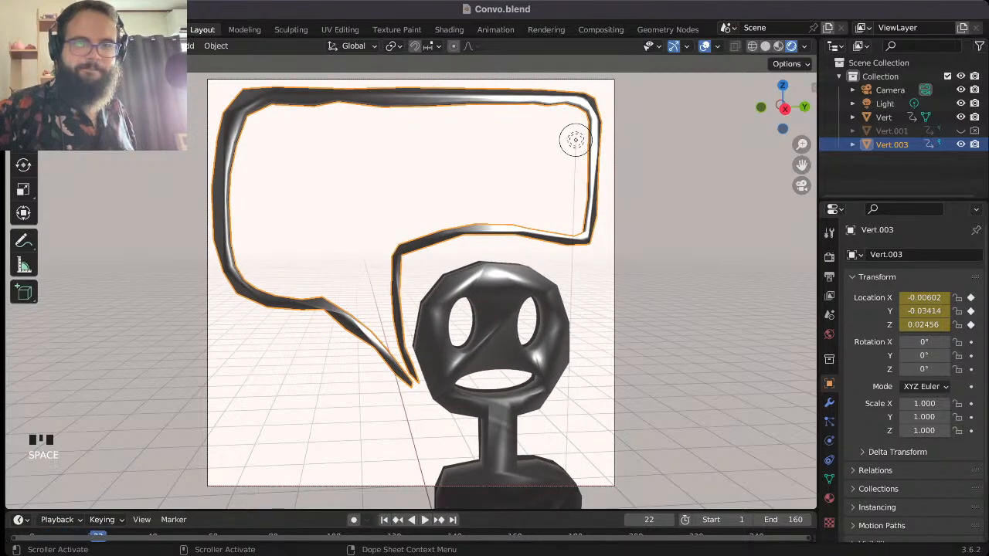
# - Bring the timeline keyframes back into view and save Convo.blend
pyautogui.moveTo(417, 511); pyautogui.dragTo(418, 470)
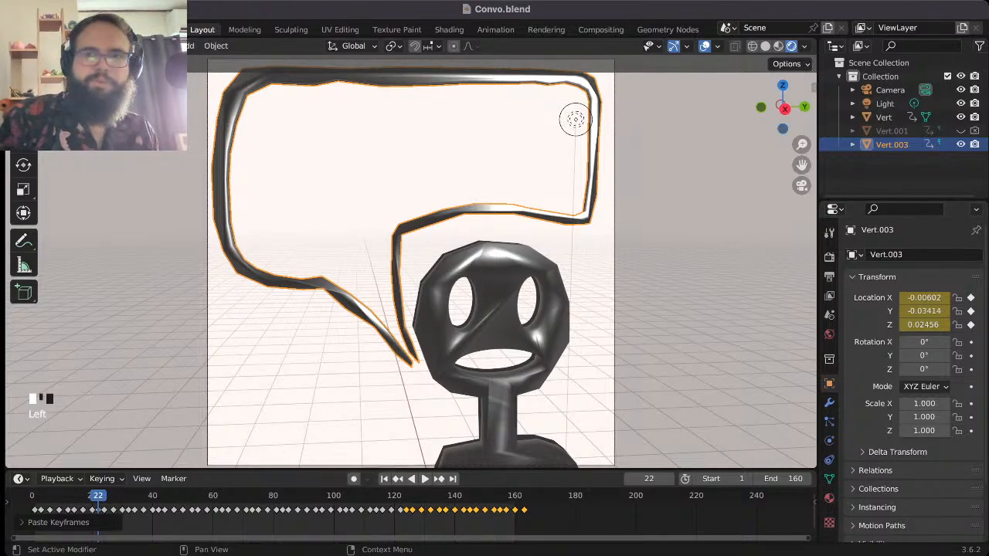
pyautogui.scroll(-3, 900, 348)
pyautogui.scroll(3, 900, 347)
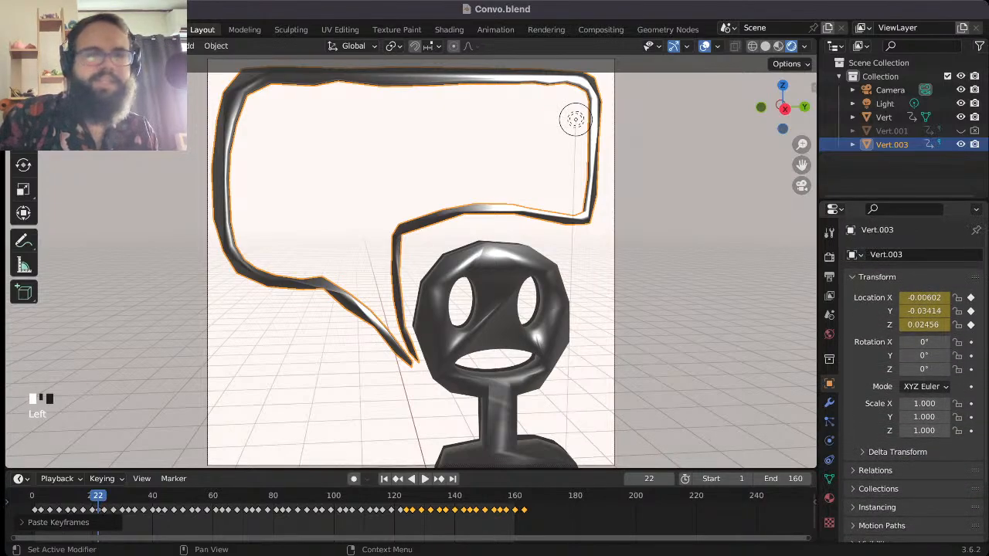
pyautogui.click(11, 29)
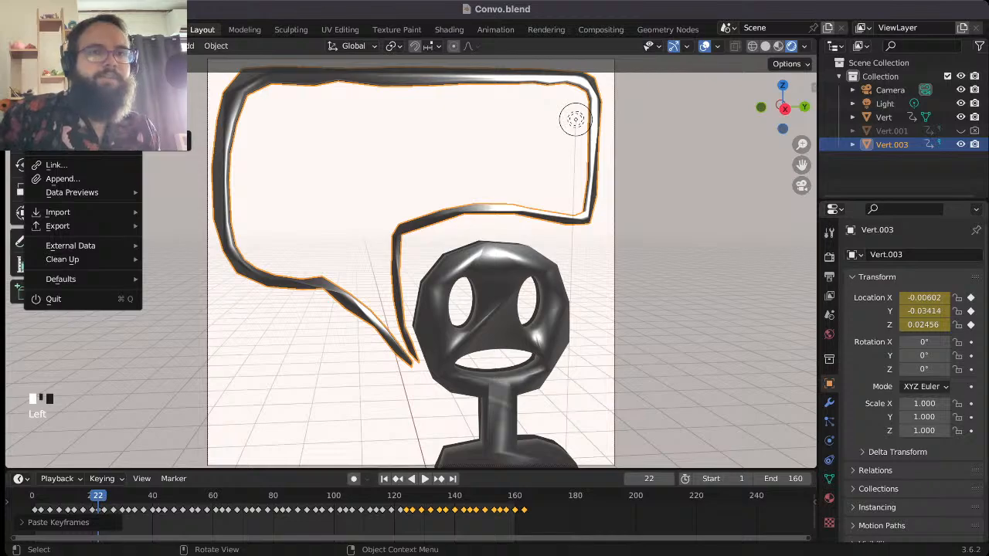
pyautogui.hotkey('ctrl', 's')
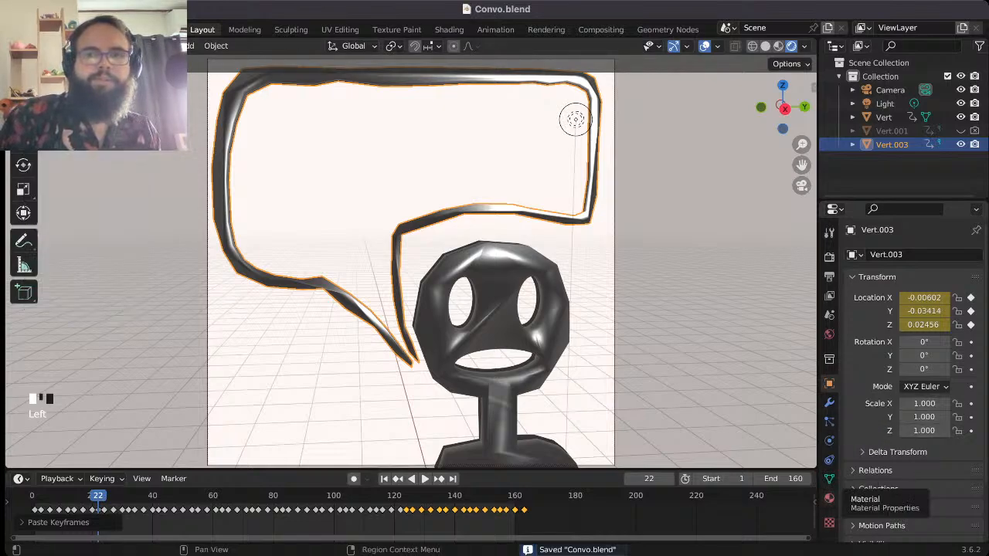
# - Set the render output path to the Shot 2 folder inside the project's 40 folder
pyautogui.click(830, 276)
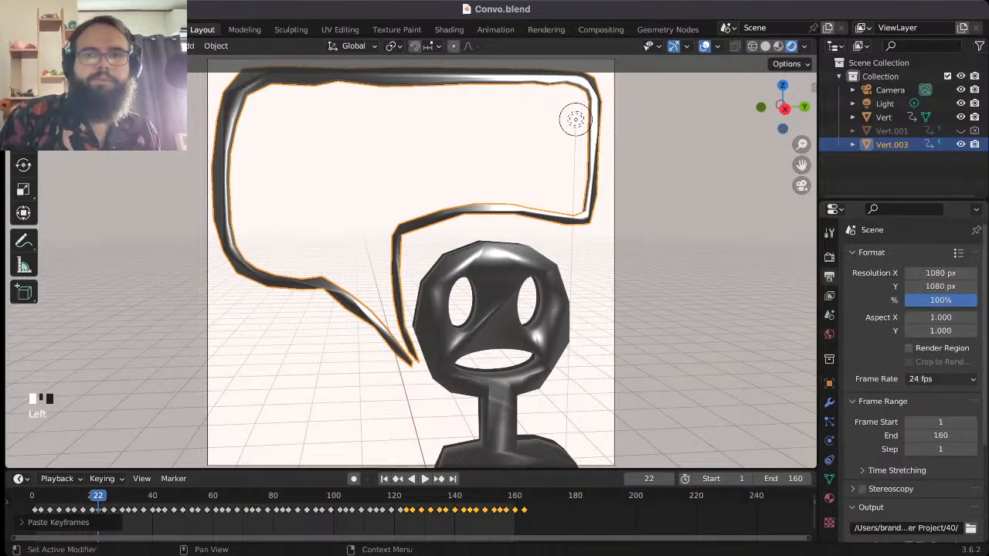
pyautogui.scroll(-2, 912, 371)
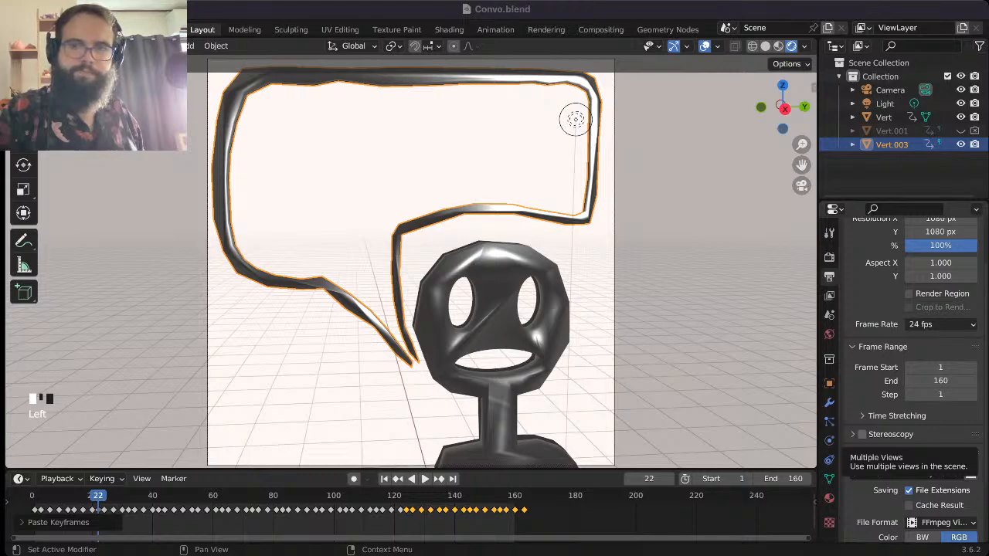
pyautogui.click(871, 450)
pyautogui.scroll(-3, 912, 386)
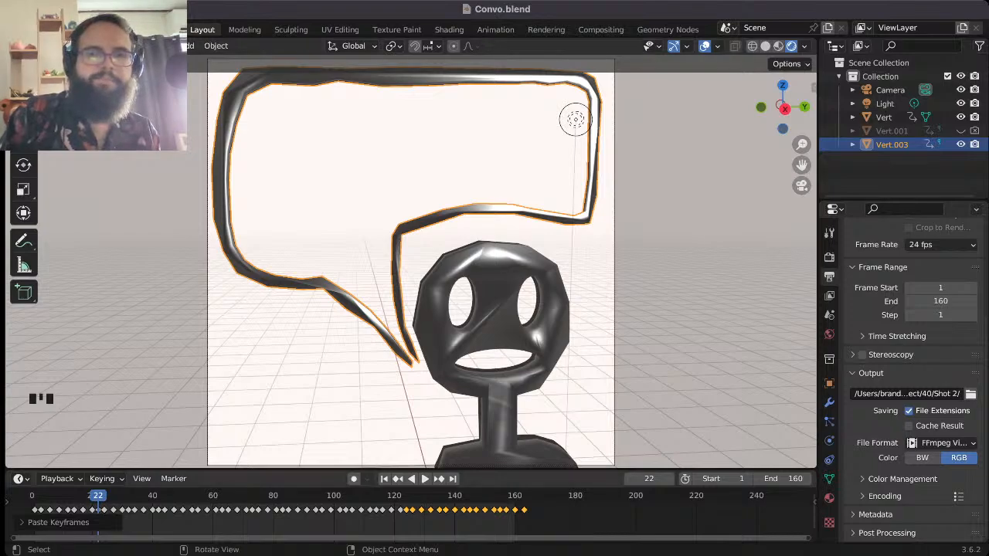
# - Enlarge the 3D view and render the animation over frames 1 to 160
pyautogui.moveTo(510, 469); pyautogui.dragTo(510, 488)
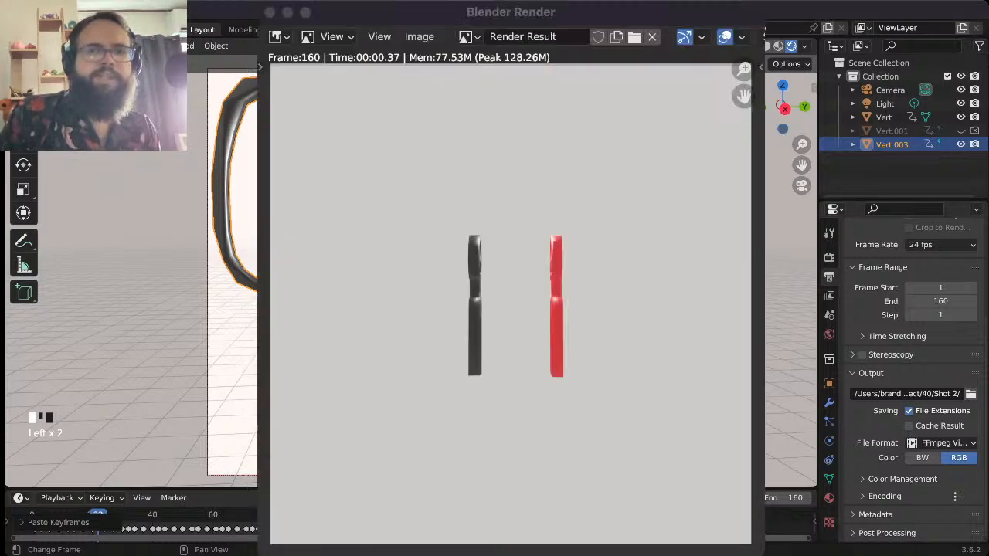
pyautogui.click(131, 263)
pyautogui.click(90, 29)
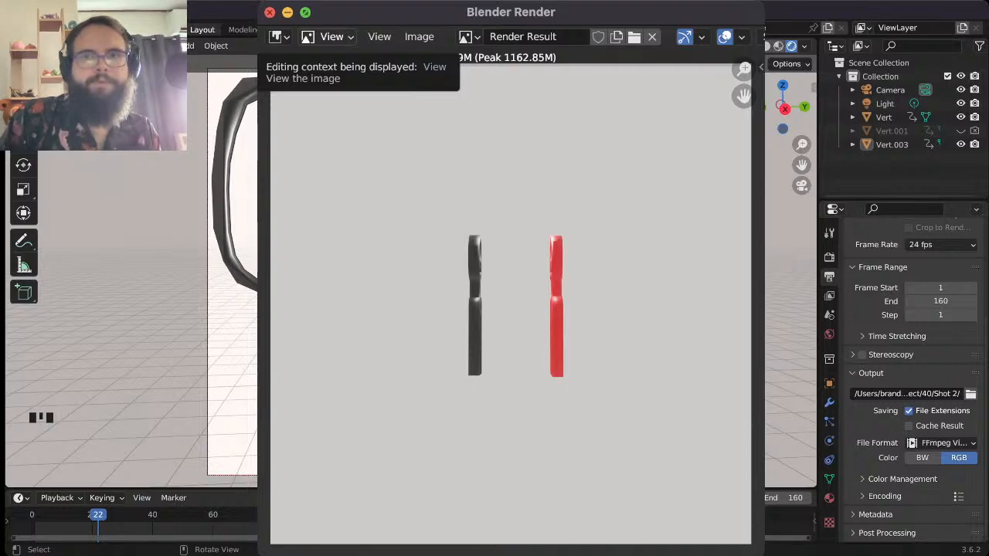
# - Delete the old 0001.png image sequence strip from the video sequencer and move the playhead to frame 0
pyautogui.scroll(-4, 222, 29)
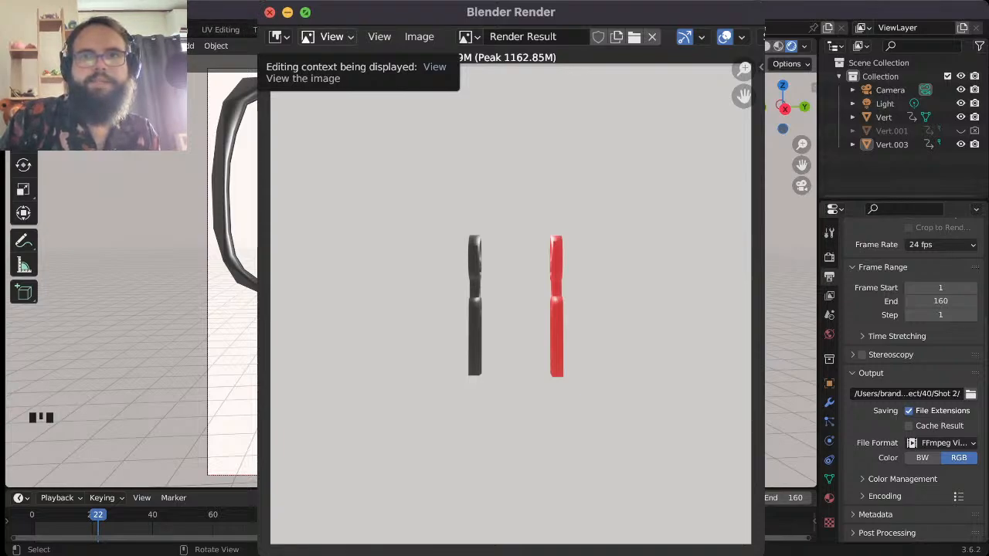
pyautogui.hotkey('ctrl', 'pageup')
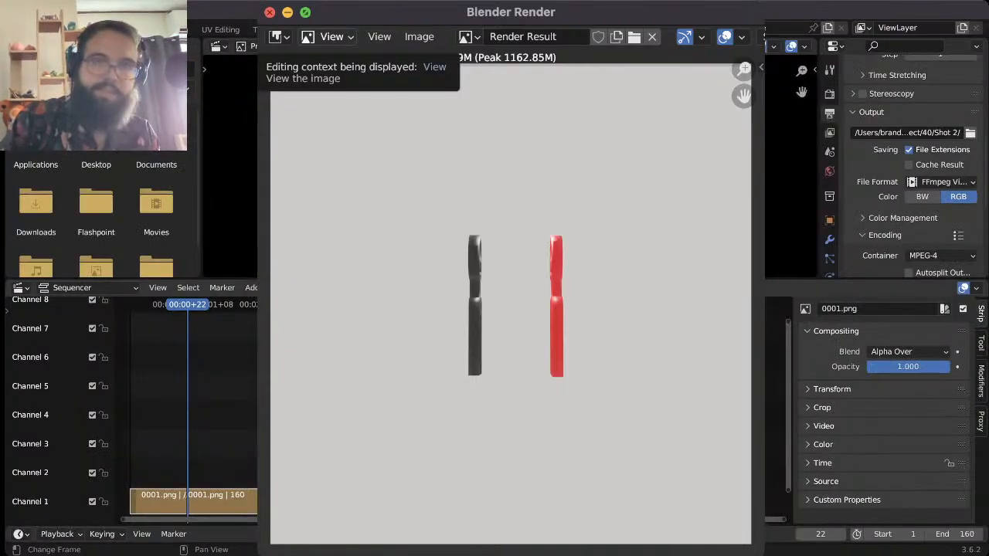
pyautogui.press('Delete')
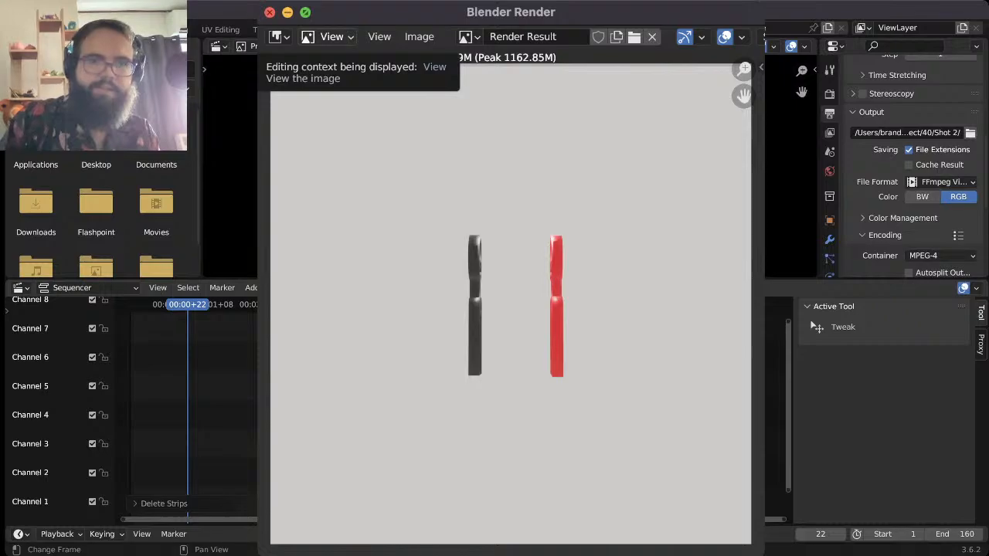
pyautogui.moveTo(187, 304); pyautogui.dragTo(128, 305)
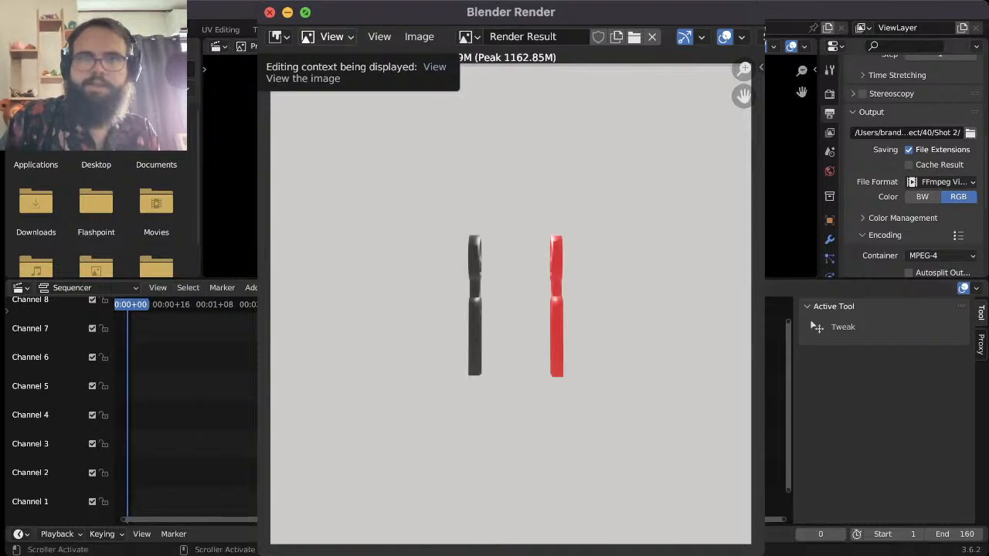
# - Render the Layout scene's full animation as FFmpeg video and close the render window
pyautogui.click(94, 30)
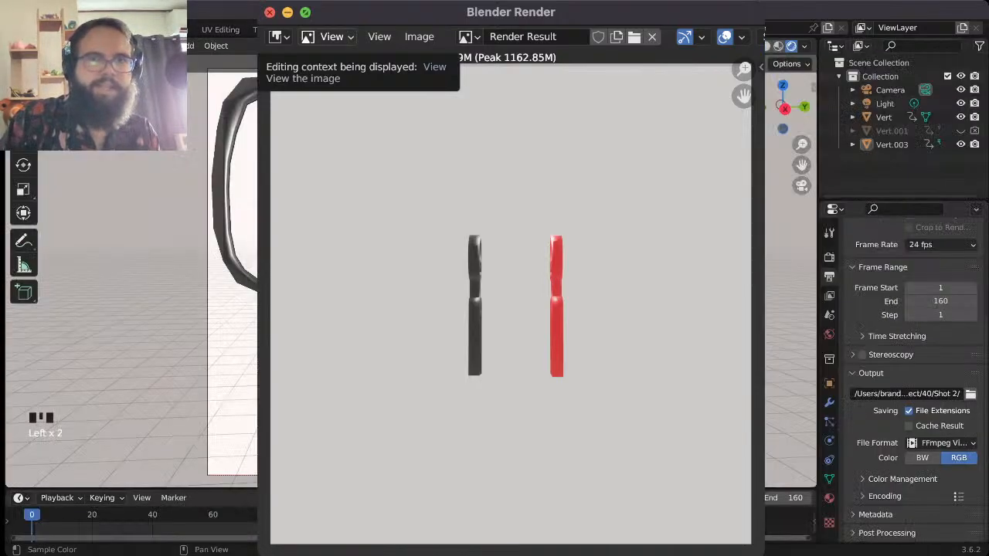
pyautogui.hscroll(-5, 222, 30)
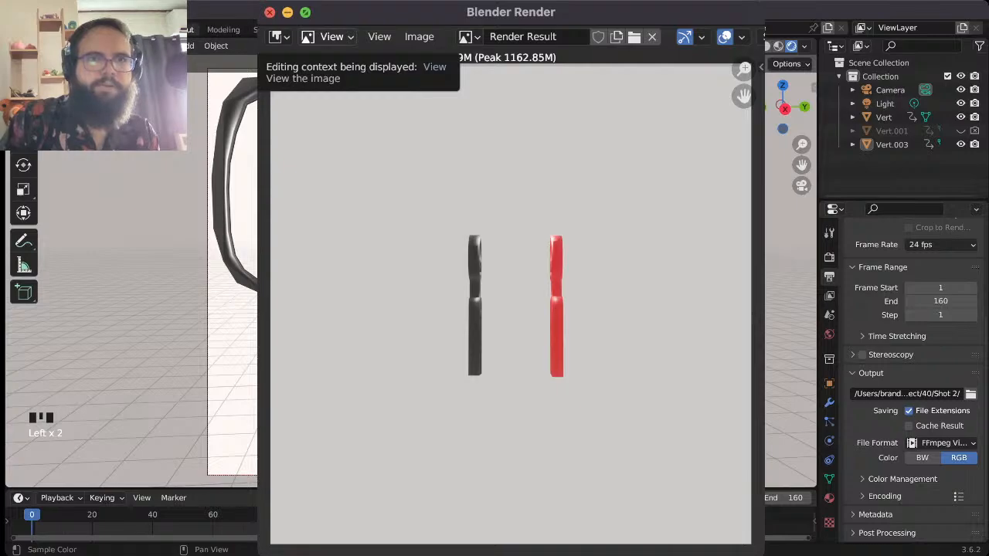
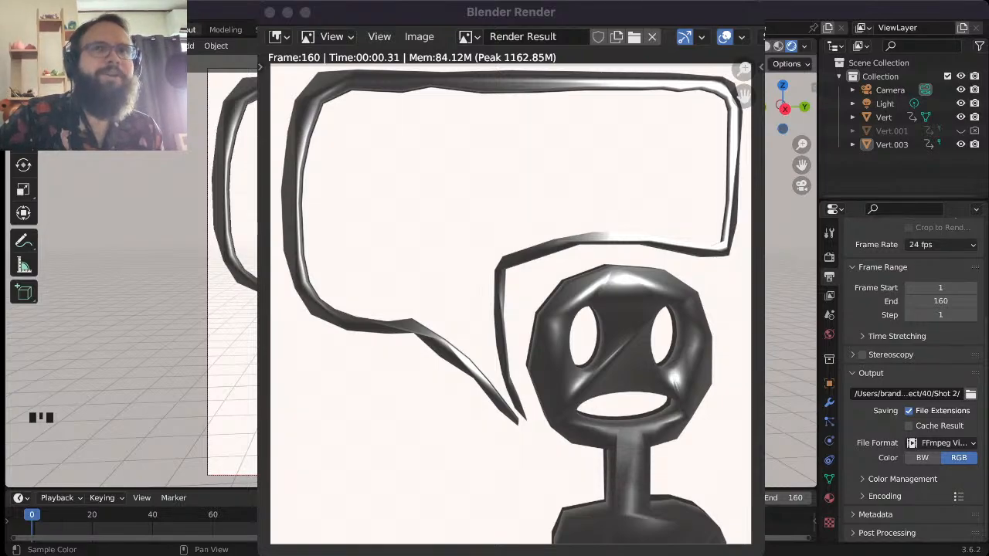
pyautogui.click(348, 139)
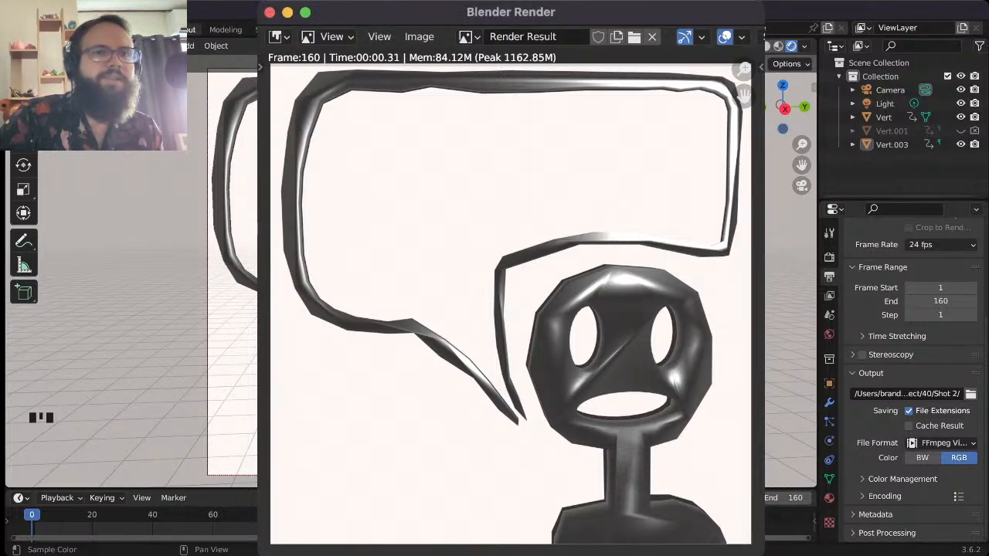
pyautogui.click(270, 12)
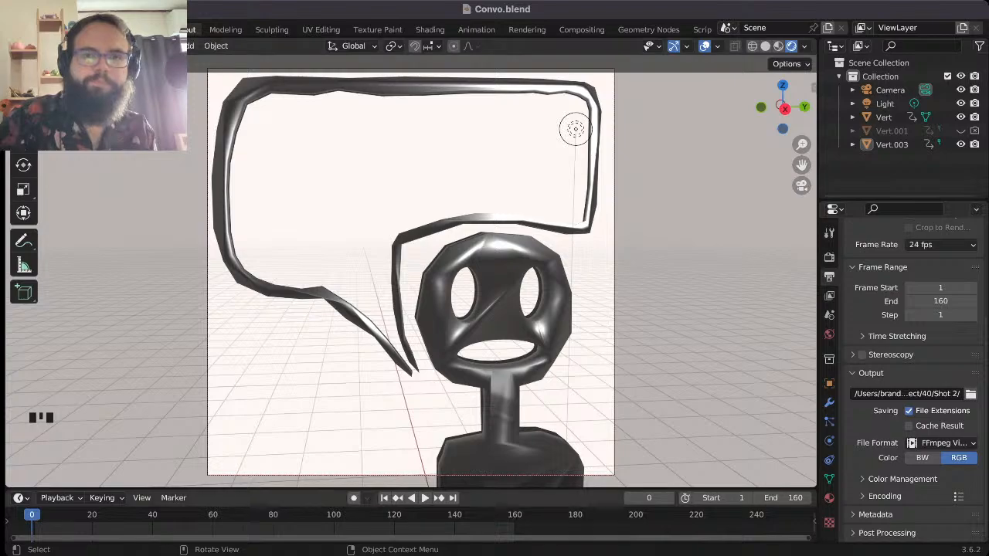
pyautogui.hscroll(4, 673, 29)
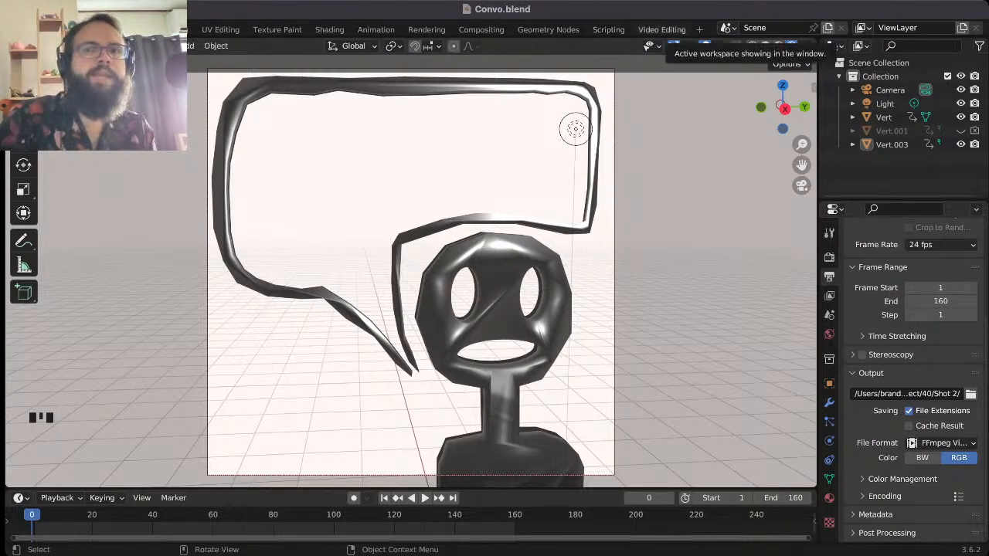
pyautogui.click(662, 30)
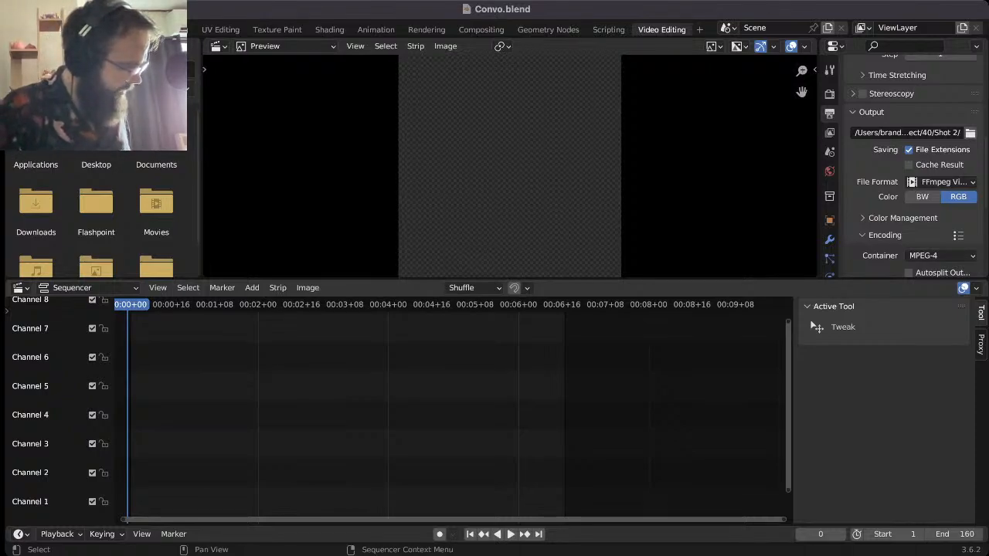
pyautogui.hotkey('shift', 'a')
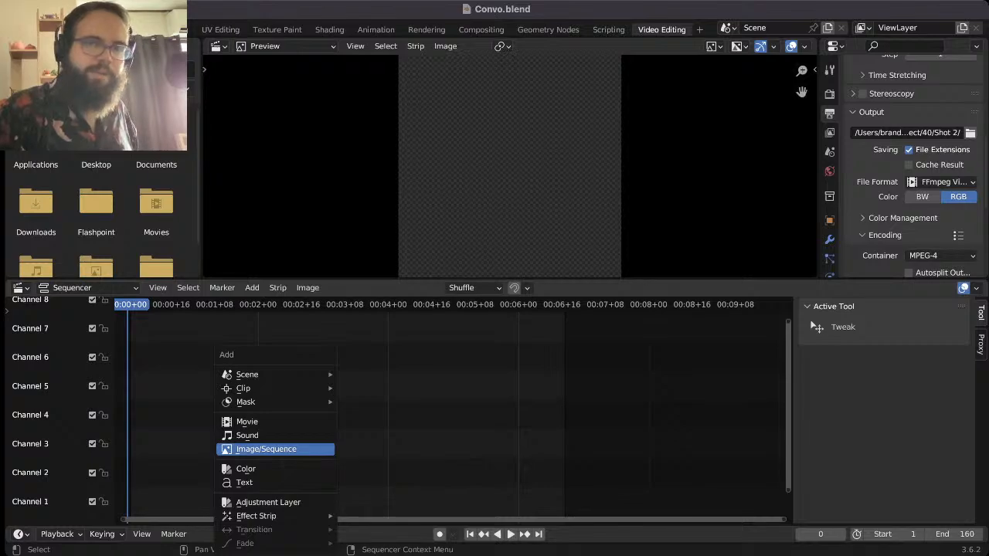
pyautogui.press('Return')
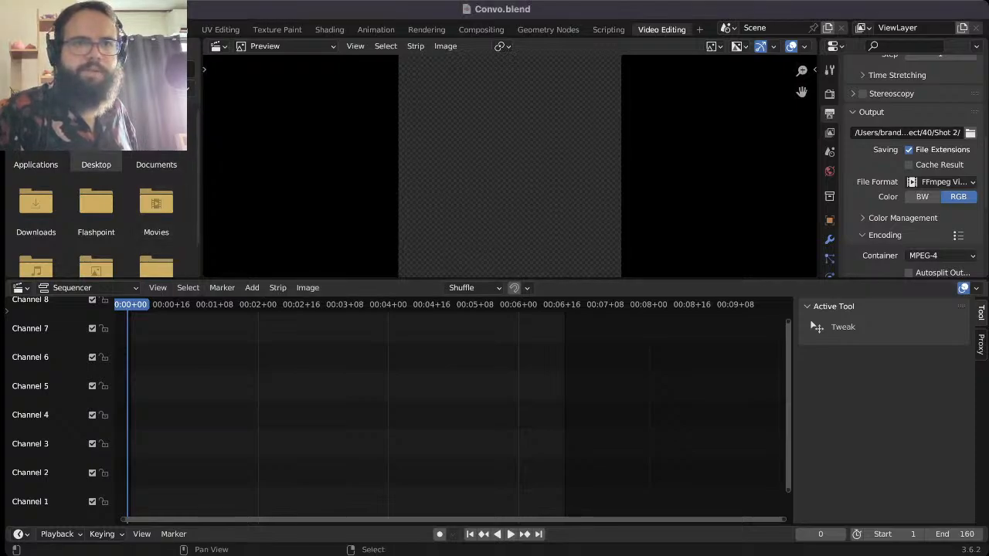
# - Return to the Layout workspace and set the render output file format to PNG
pyautogui.hotkey('ctrl', 'pageup')
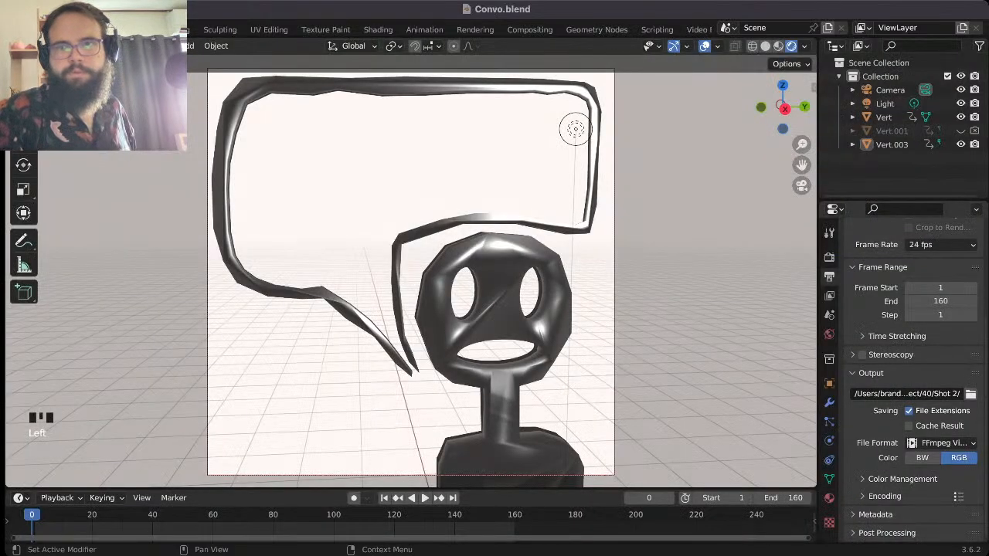
pyautogui.click(943, 443)
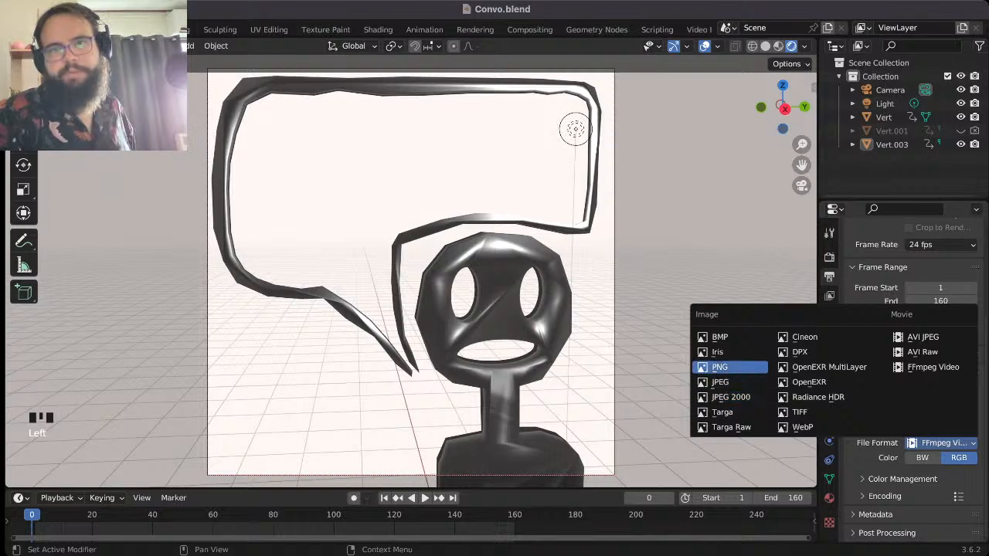
pyautogui.click(723, 367)
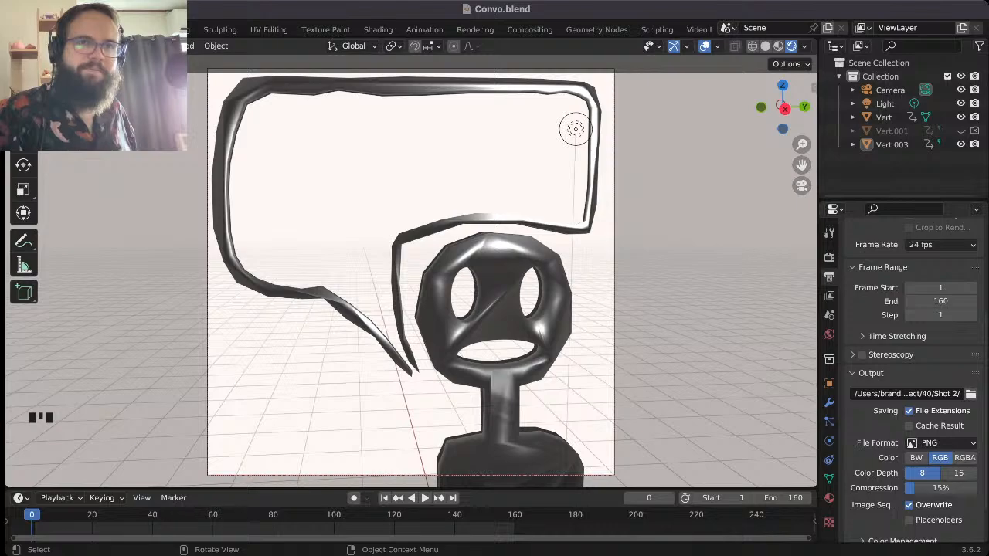
# - Save Convo.blend, render the whole animation as PNG frames into the Shot 2 folder, and close the render window
pyautogui.hscroll(-3, 448, 30)
pyautogui.click(37, 30)
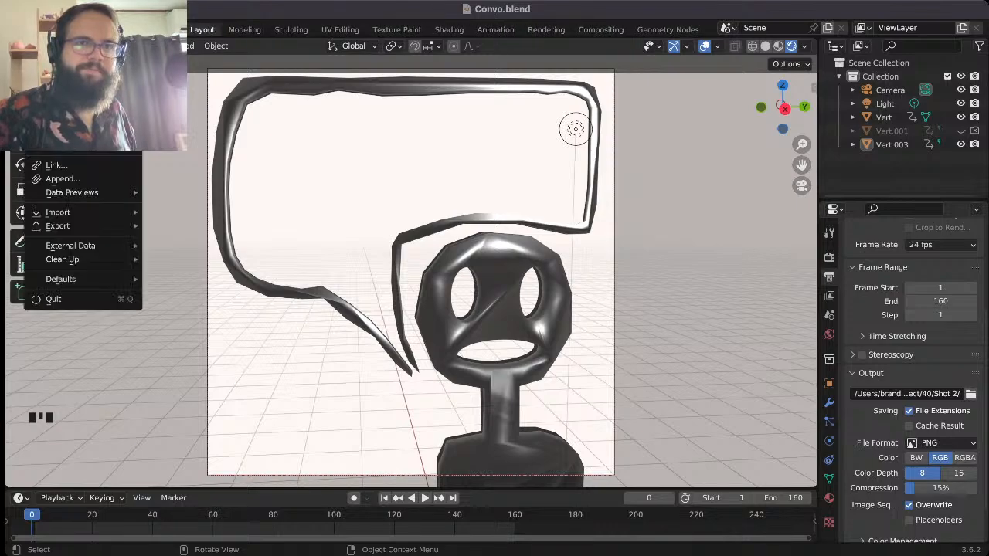
pyautogui.hotkey('ctrl', 's')
pyautogui.click(93, 30)
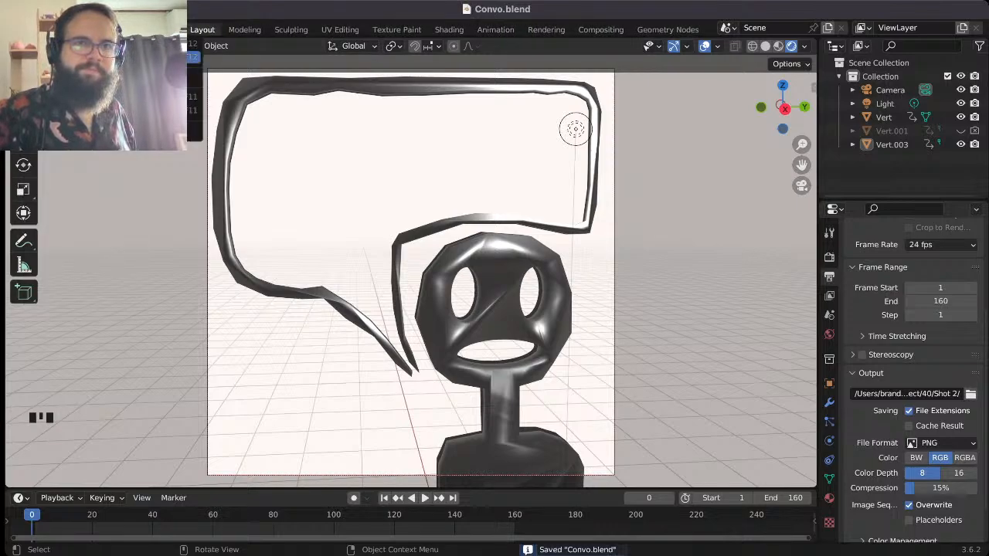
pyautogui.click(116, 58)
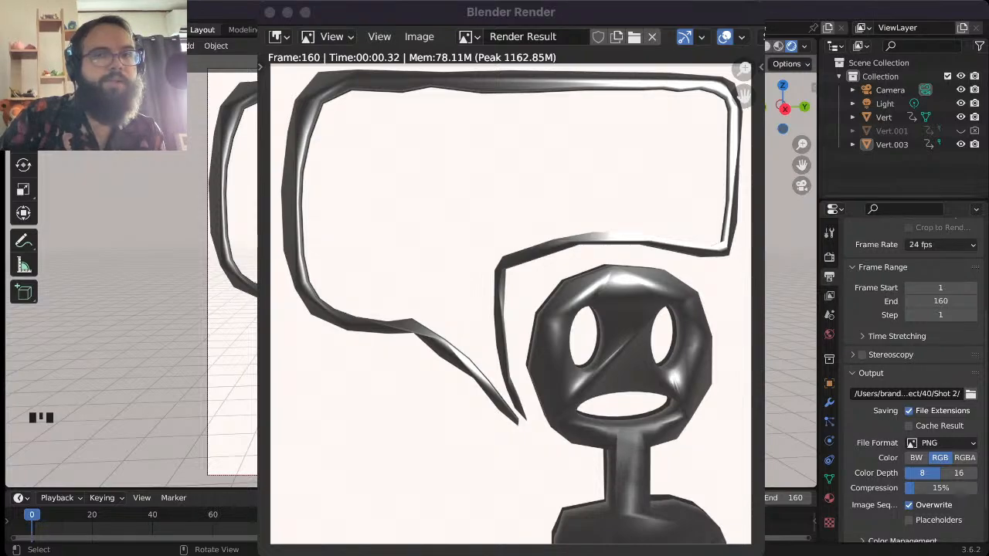
pyautogui.press('Escape')
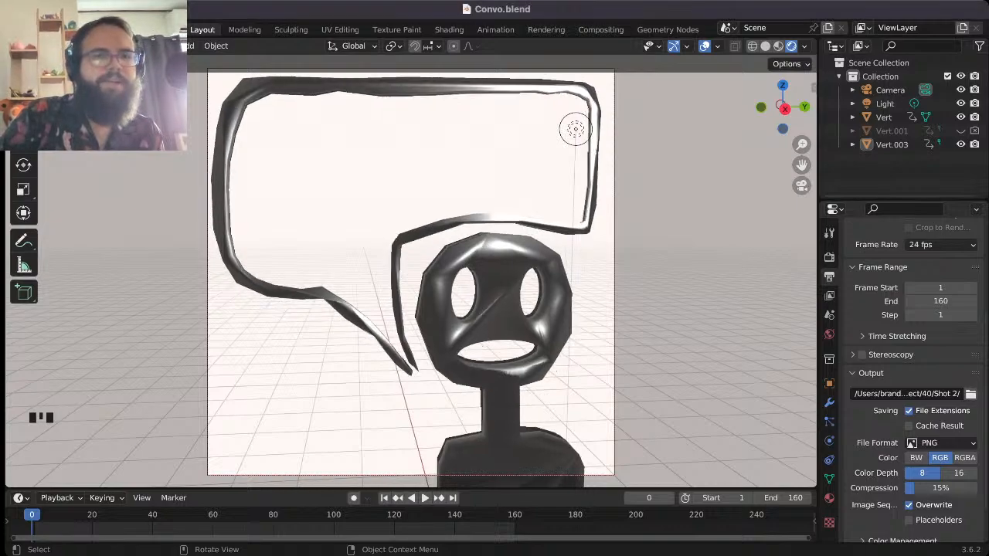
# - Add the rendered PNG frames from the Shot 2 folder as an image sequence strip on channel 1 of the video sequencer
pyautogui.scroll(-5, 541, 29)
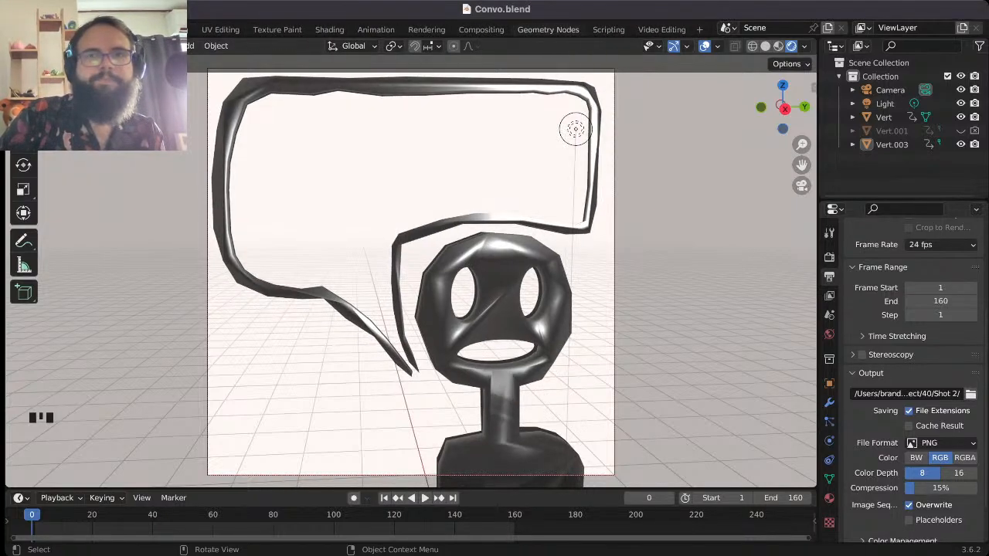
pyautogui.click(661, 29)
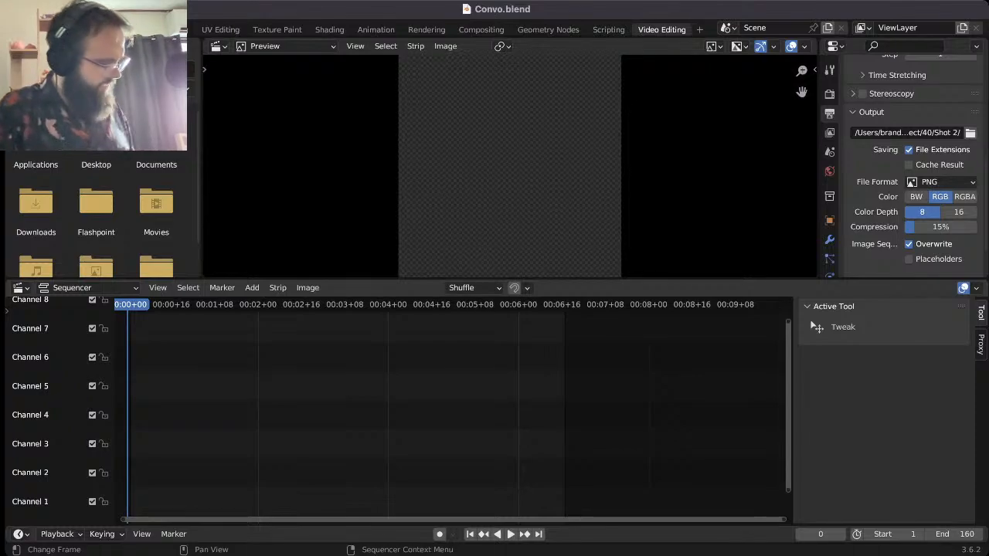
pyautogui.hotkey('shift', 'a')
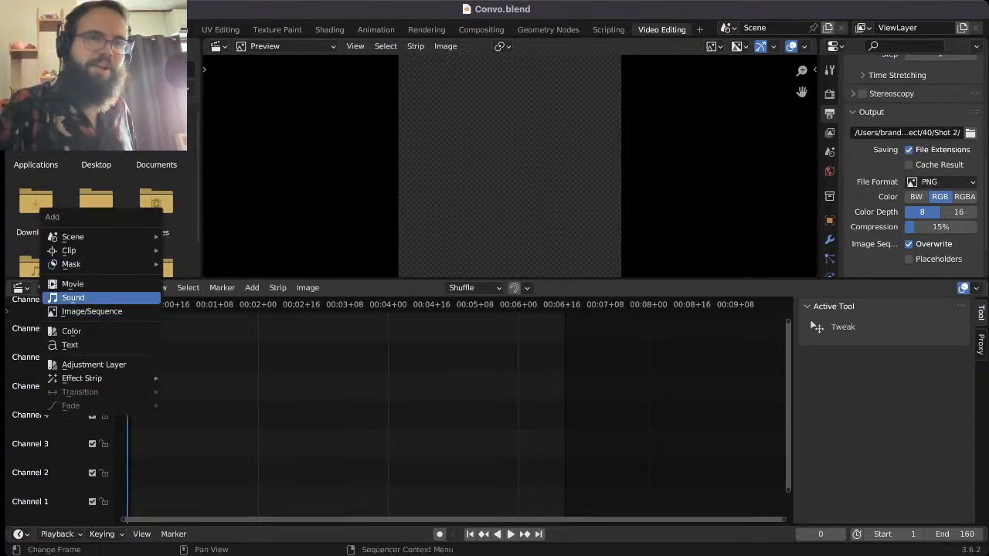
pyautogui.press('Return')
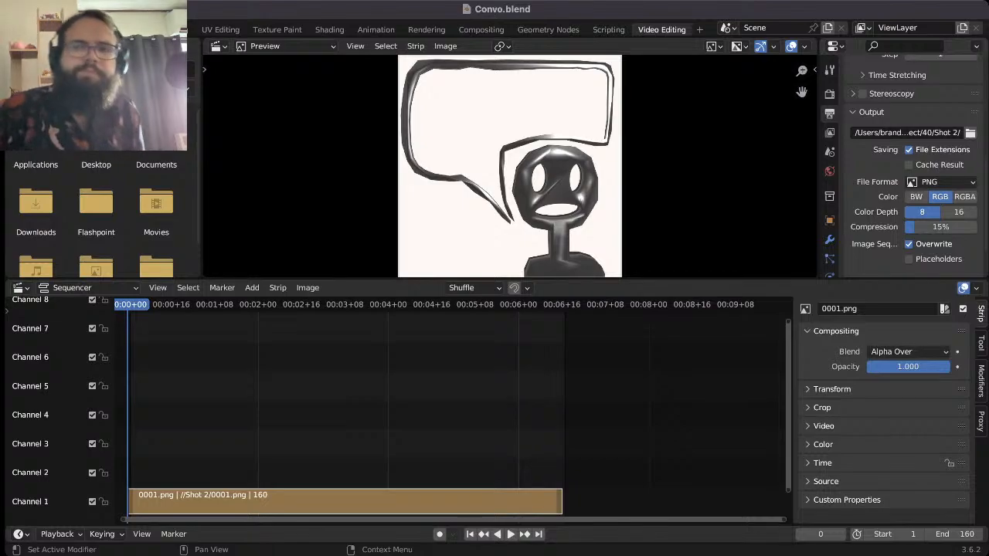
# - Look through the output's Color Management and Metadata settings beneath the PNG file format options
pyautogui.scroll(-2, 913, 164)
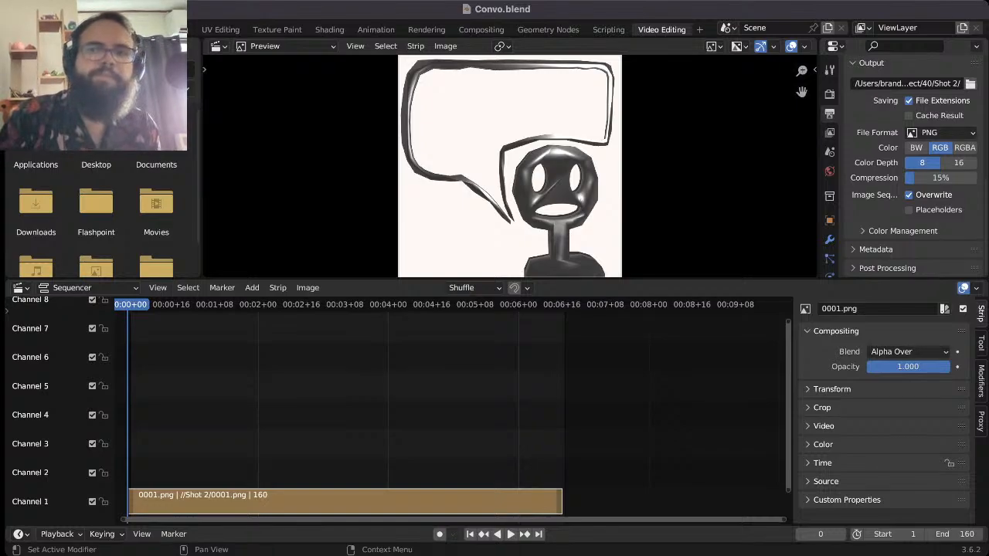
pyautogui.click(903, 230)
pyautogui.scroll(-3, 913, 193)
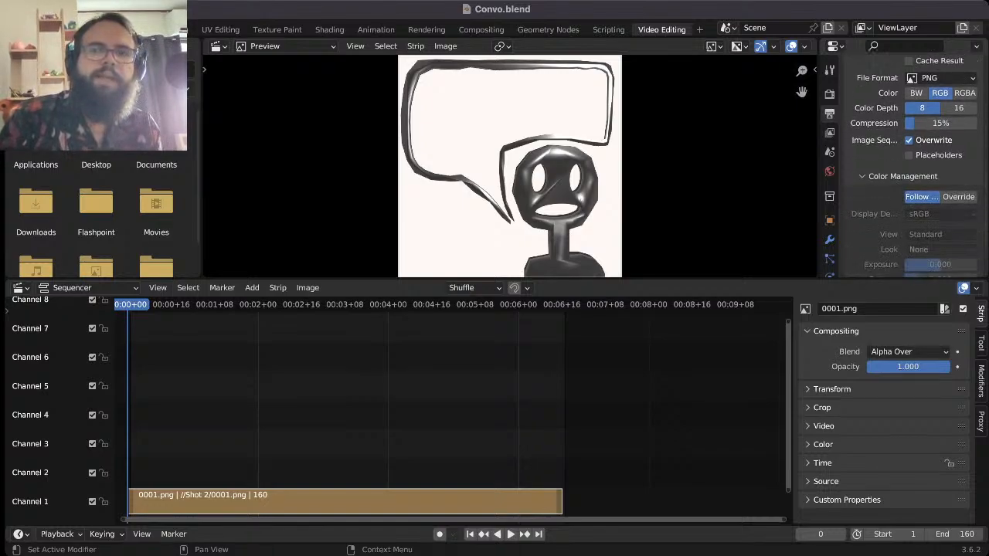
pyautogui.scroll(-1, 913, 166)
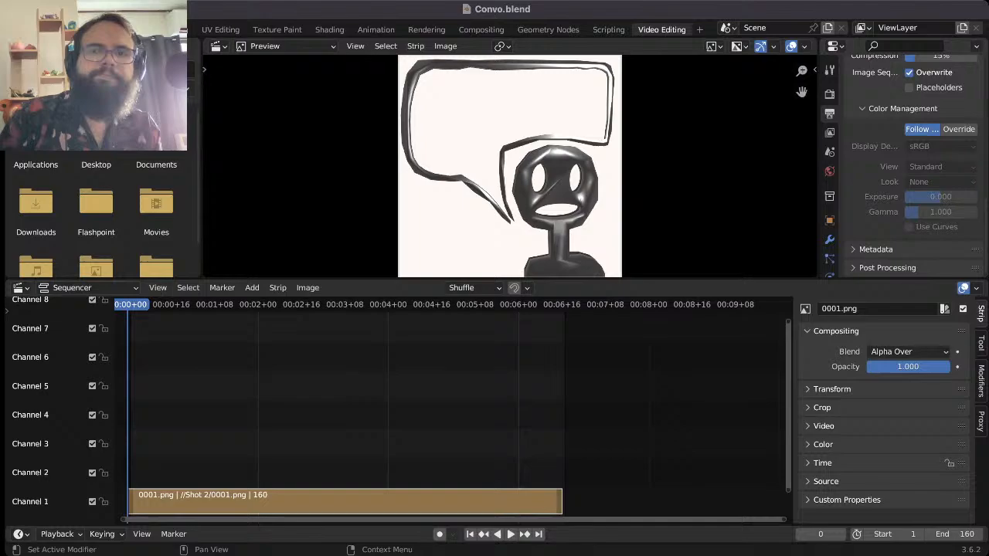
pyautogui.click(875, 249)
pyautogui.scroll(-3, 913, 193)
pyautogui.scroll(2, 913, 194)
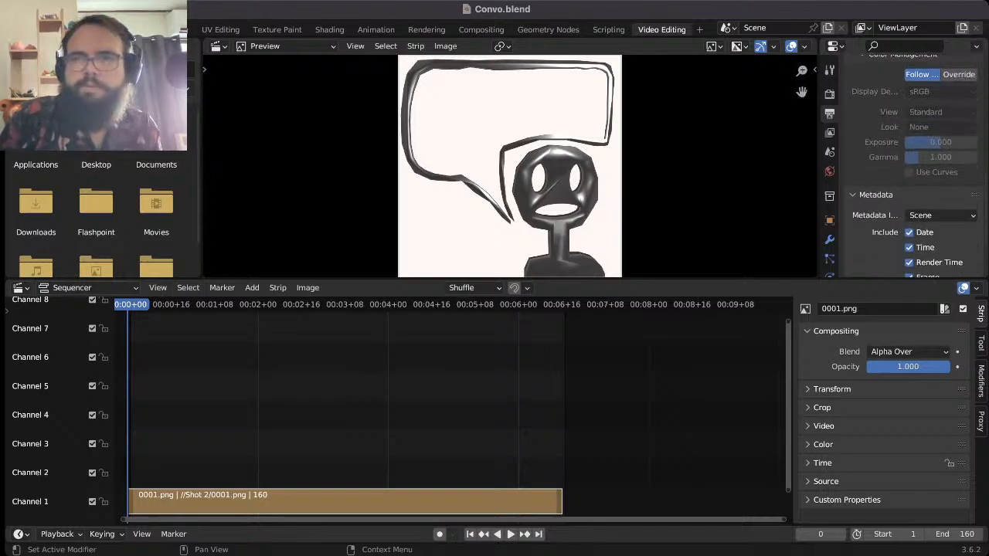
pyautogui.scroll(6, 913, 170)
pyautogui.click(903, 231)
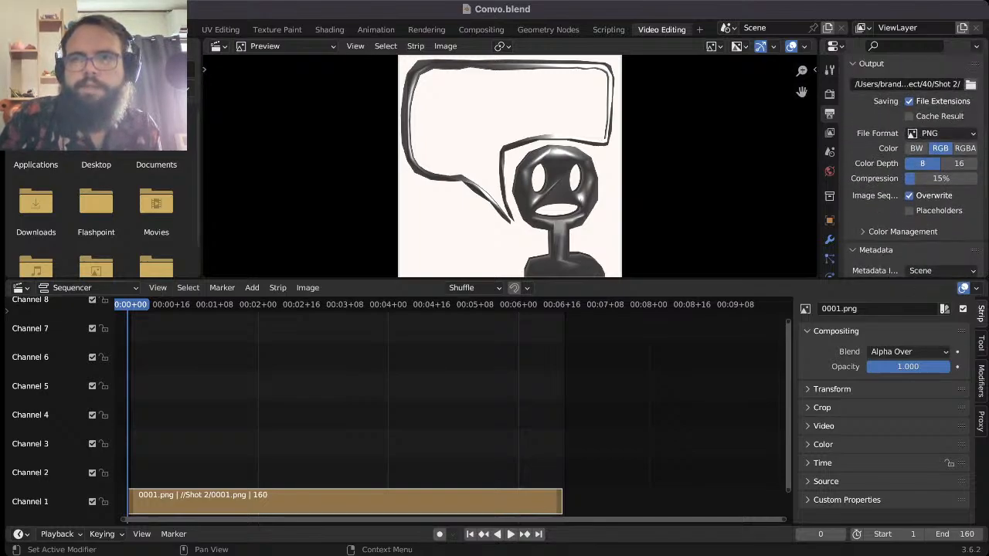
# - Set the output file format to FFmpeg Video with an MPEG-4 container and render the sequenced animation
pyautogui.click(941, 133)
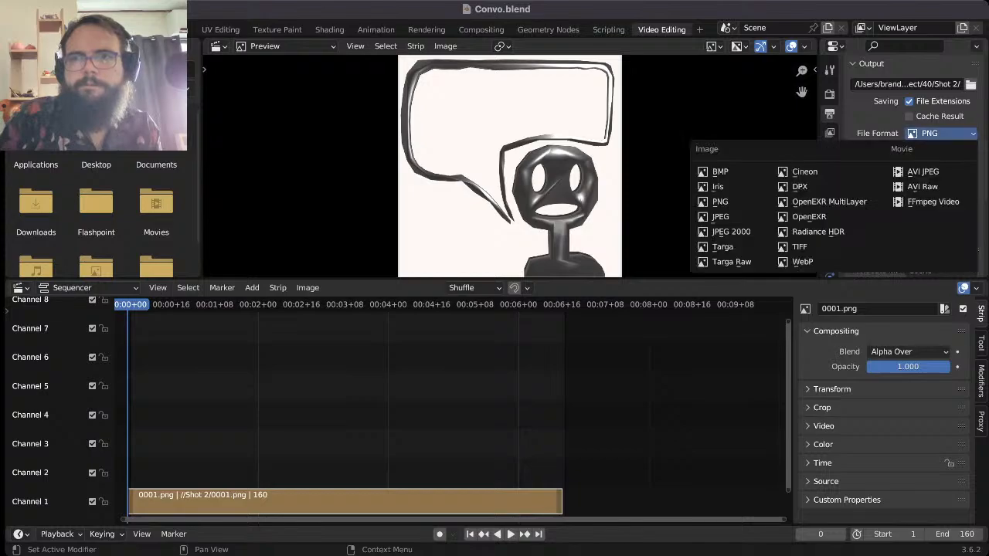
pyautogui.click(931, 201)
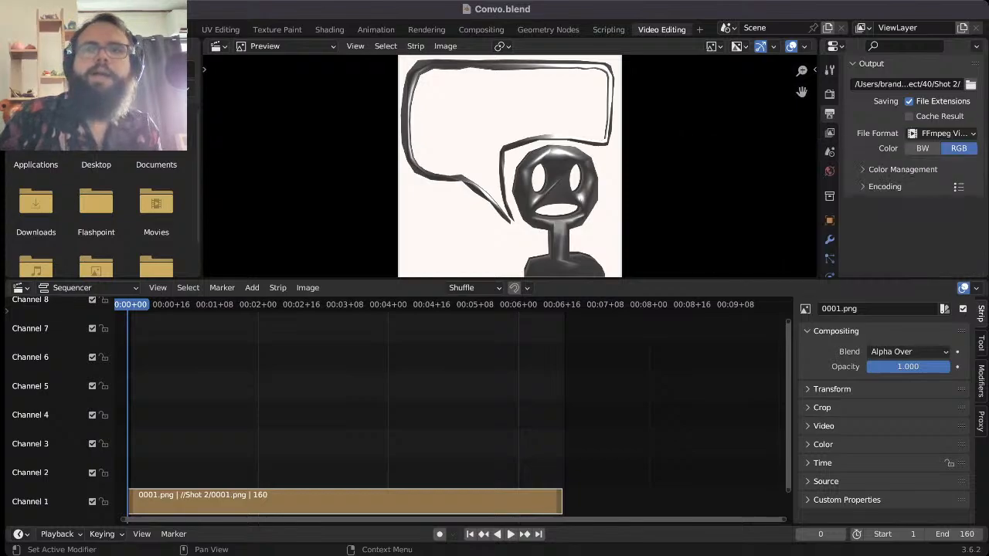
pyautogui.click(881, 186)
pyautogui.click(881, 186)
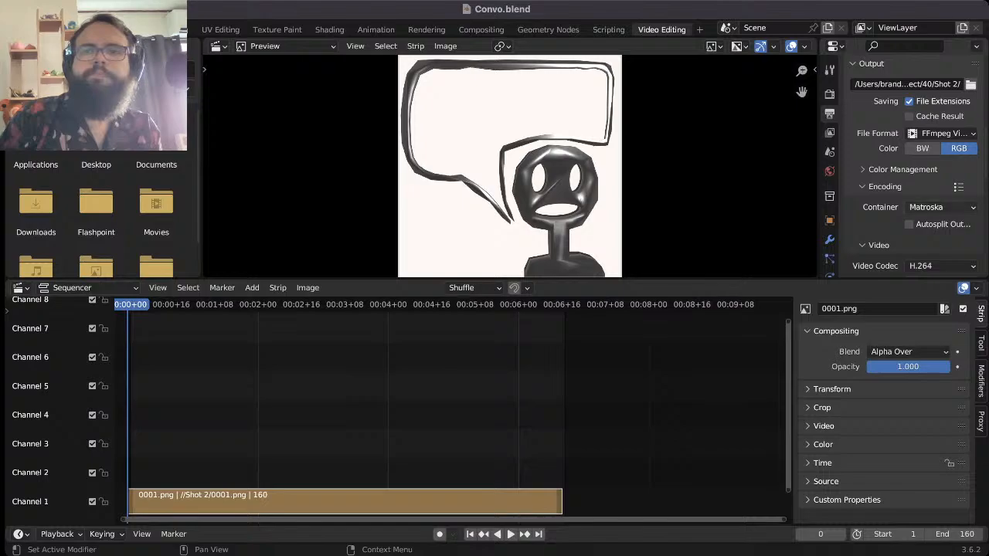
pyautogui.click(941, 208)
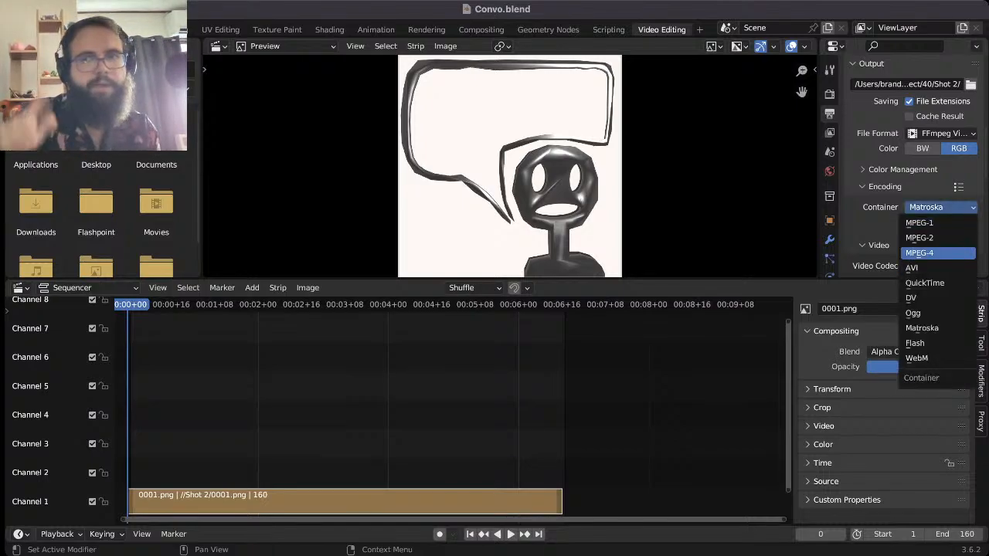
pyautogui.click(927, 253)
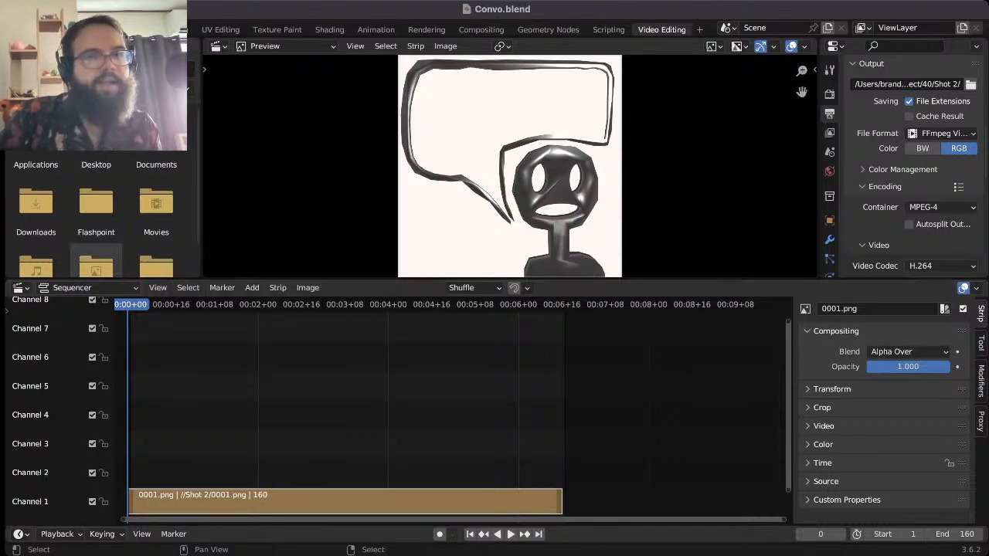
pyautogui.hscroll(-4, 450, 29)
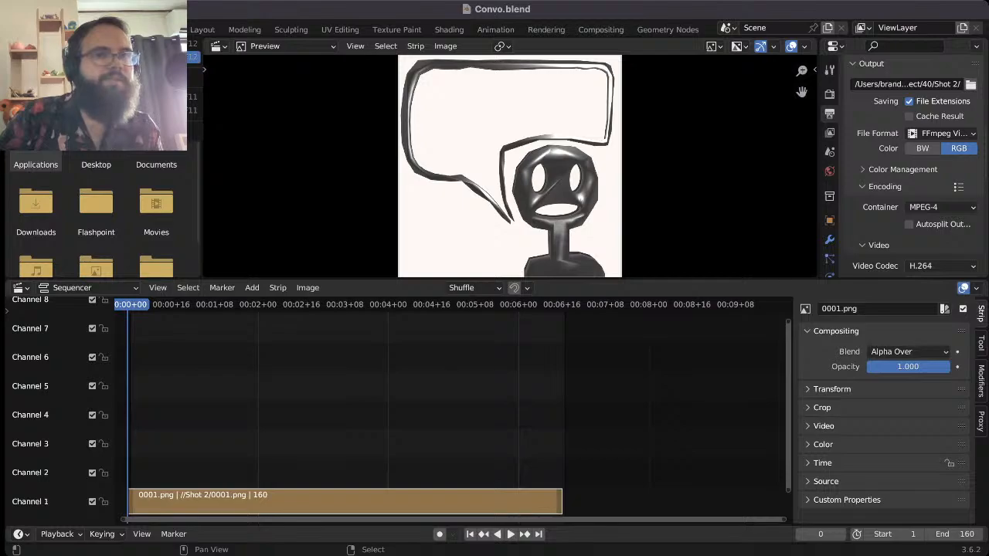
pyautogui.hotkey('ctrl', 'F12')
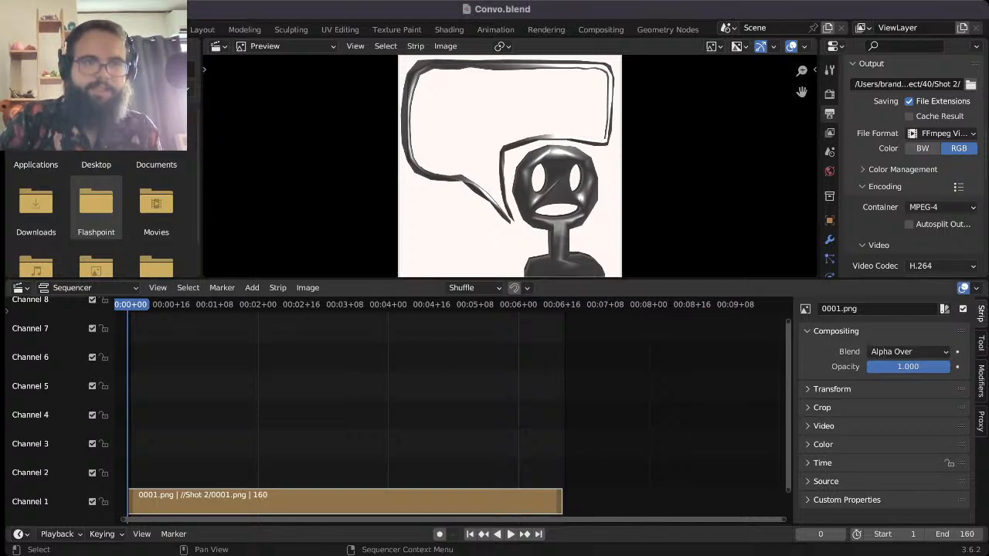
# - Delete the 0001.png image sequence strip from the sequencer and return to the Layout workspace
pyautogui.press('Delete')
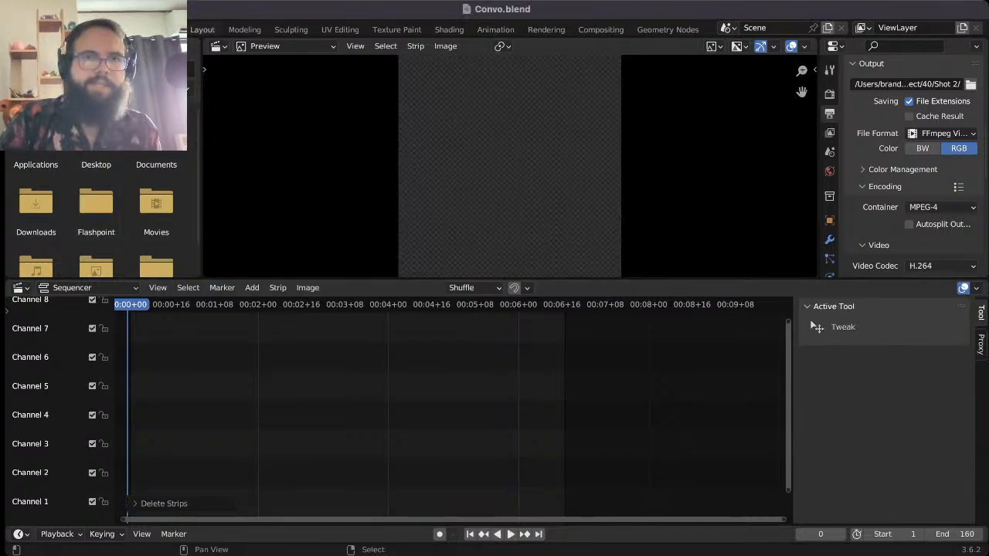
pyautogui.click(202, 29)
pyautogui.click(309, 87)
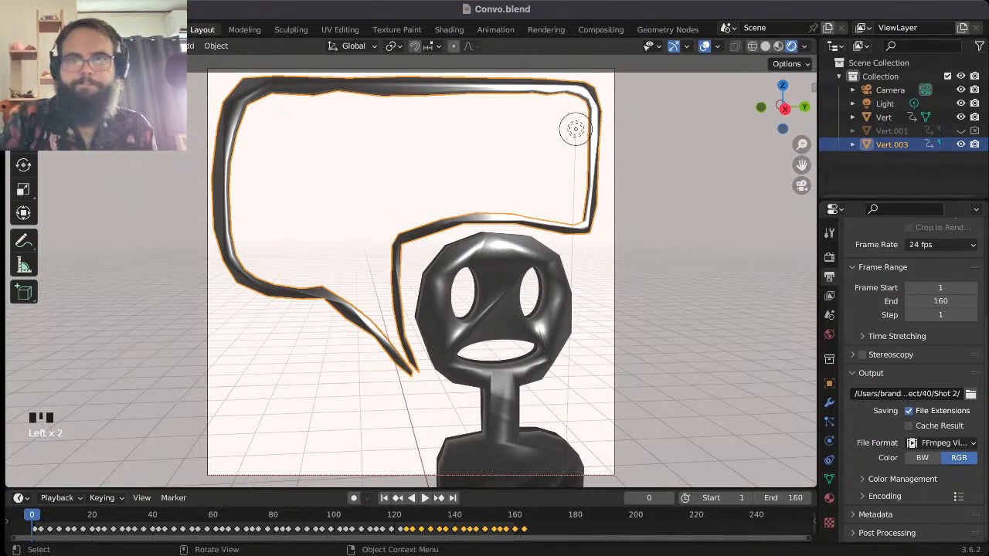
# - Hide the black character Vert in viewport and renders, and enable the red character Vert.001 in both
pyautogui.click(961, 130)
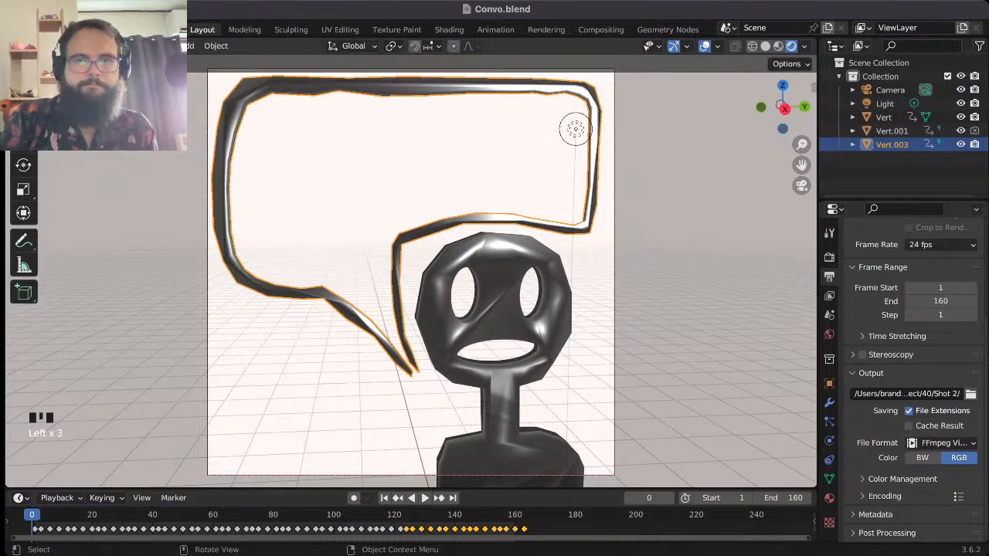
pyautogui.click(885, 117)
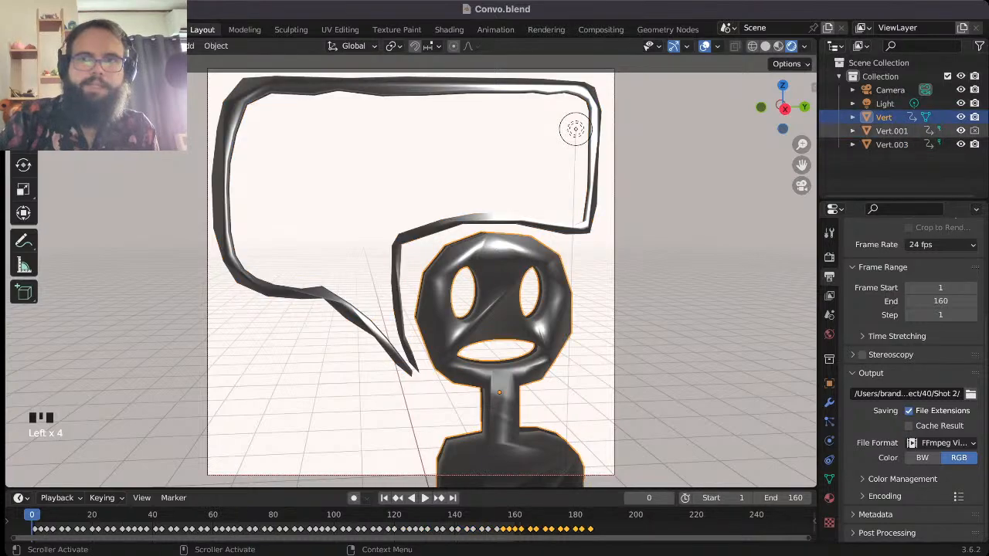
pyautogui.click(961, 116)
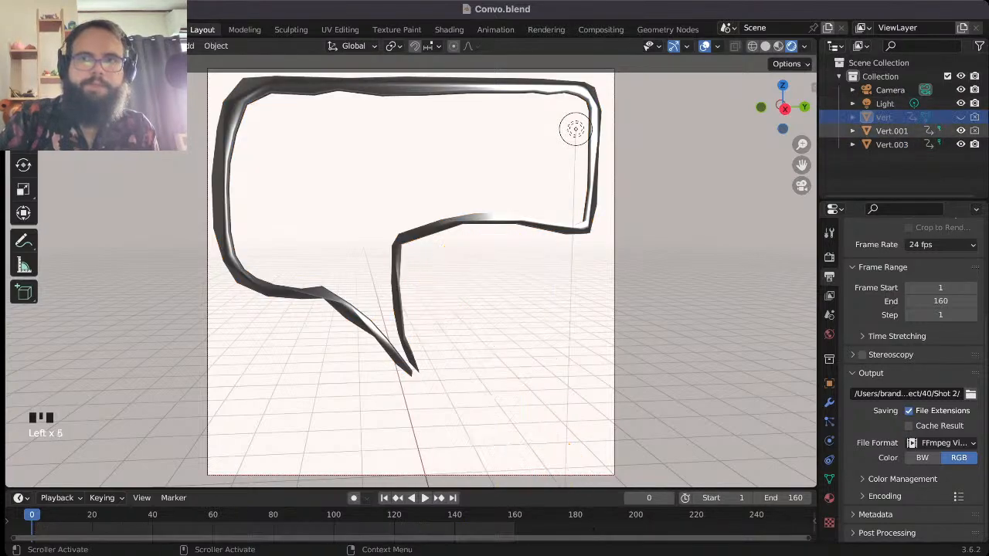
pyautogui.click(975, 130)
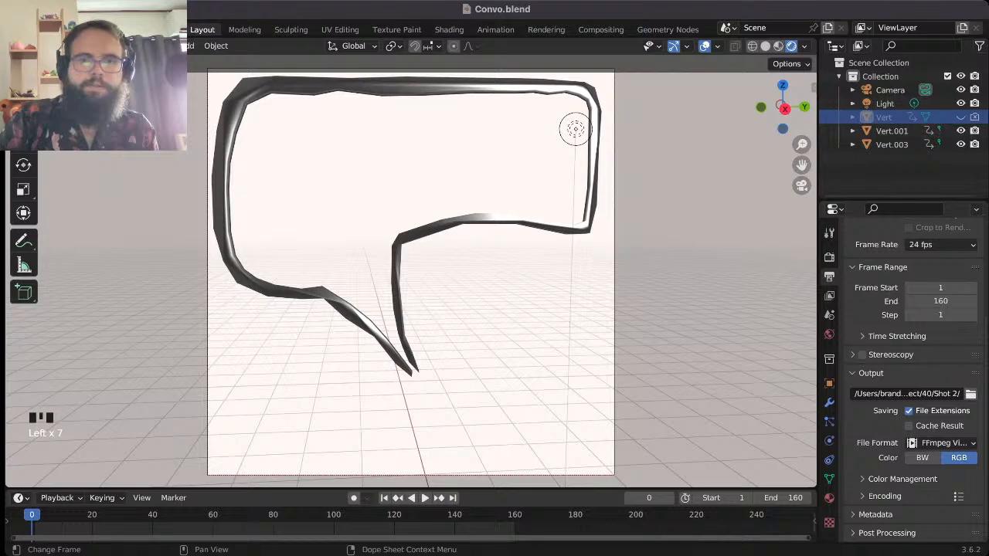
# - Delete all keyframes from the red character Vert.001
pyautogui.click(892, 144)
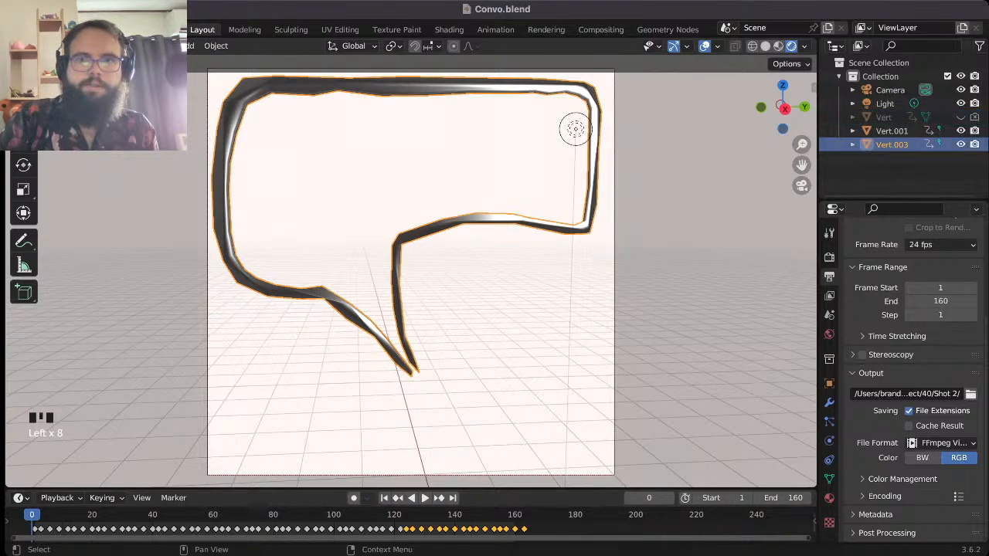
pyautogui.click(891, 131)
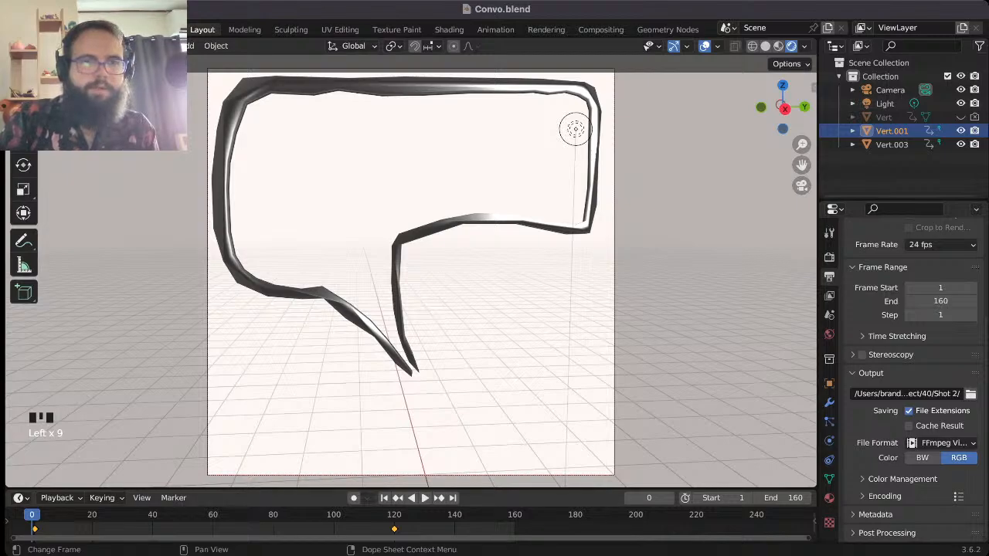
pyautogui.click(891, 130)
pyautogui.press('Delete')
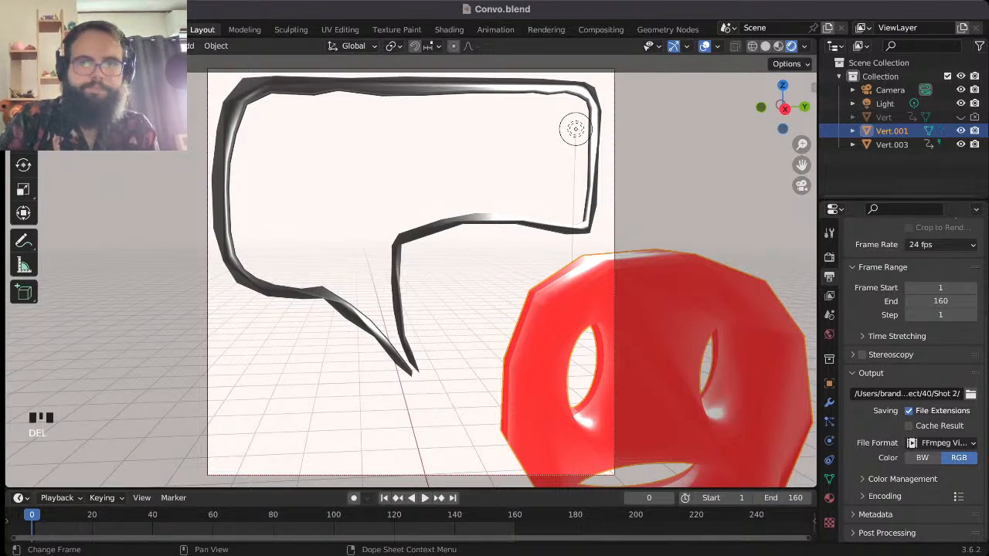
# - Reframe the camera from the opposite side so the red character sits in the frame's lower left beneath the speech bubble
pyautogui.moveTo(634, 348); pyautogui.dragTo(653, 347, button='middle')
pyautogui.click(653, 348)
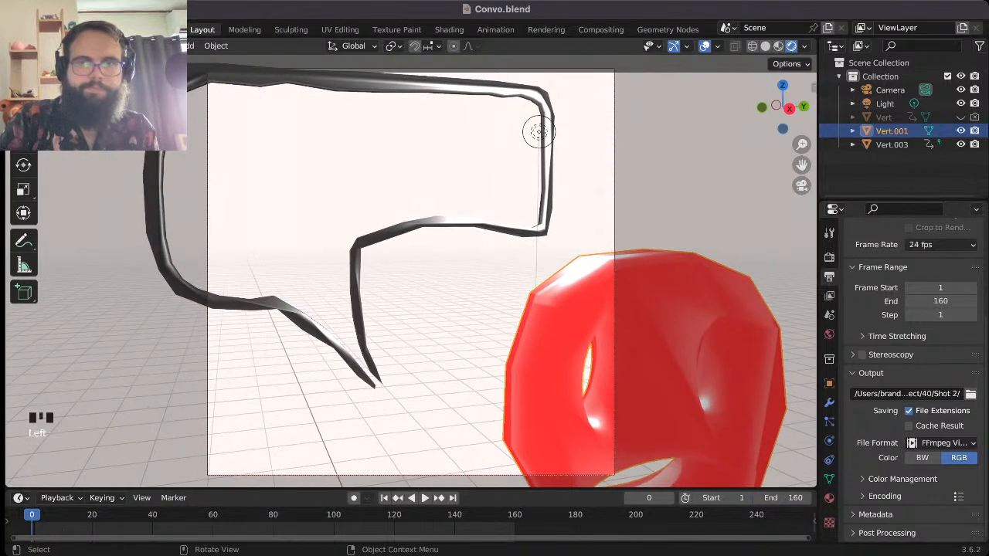
pyautogui.moveTo(433, 309)
pyautogui.mouseDown(button='middle')
pyautogui.moveTo(699, 313)
pyautogui.moveTo(595, 307)
pyautogui.moveTo(556, 329)
pyautogui.moveTo(517, 283)
pyautogui.moveTo(500, 297)
pyautogui.moveTo(447, 302)
pyautogui.mouseUp(button='middle')
pyautogui.scroll(-4, 664, 312)
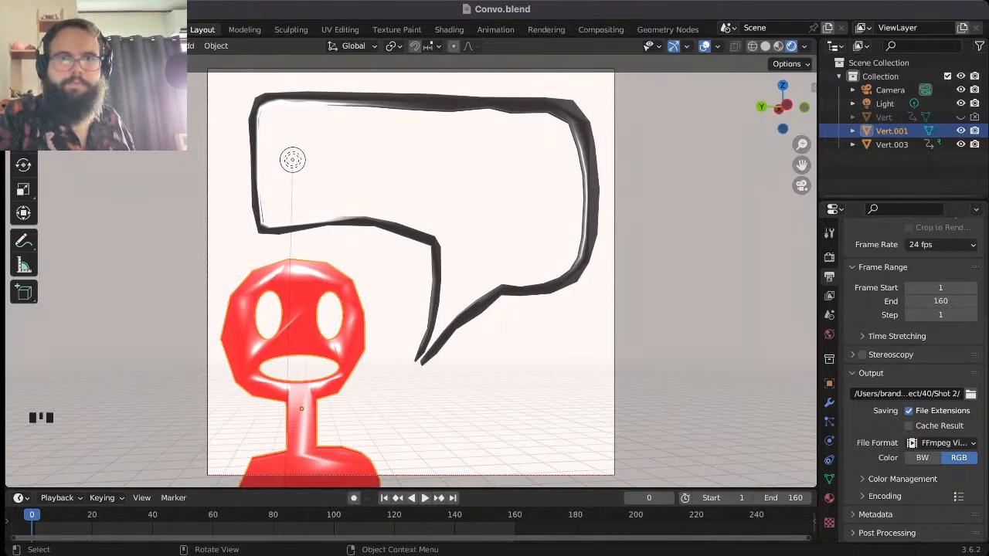
# - Move the light along the X axis until it sits near the upper edge of the camera frame
pyautogui.click(292, 160)
pyautogui.press('g')
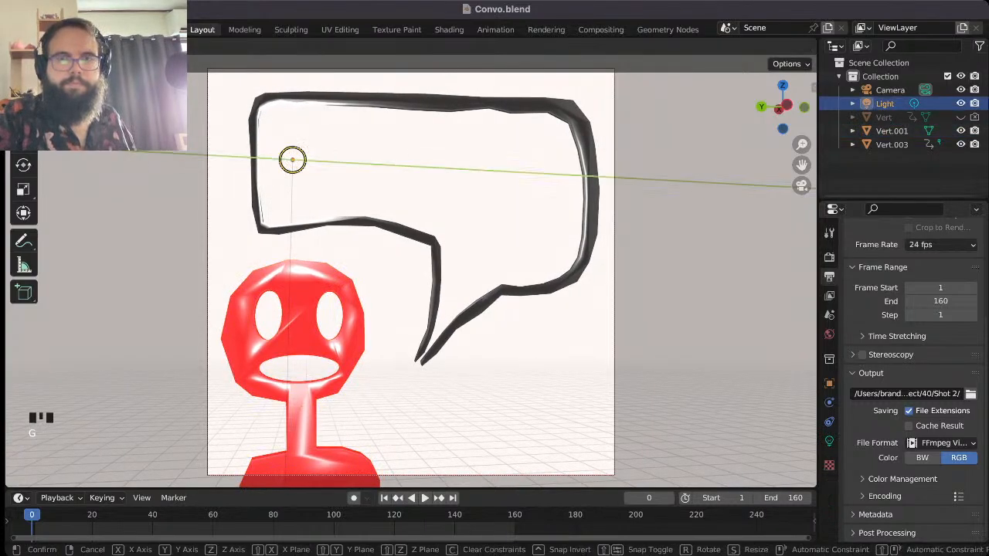
pyautogui.press('x')
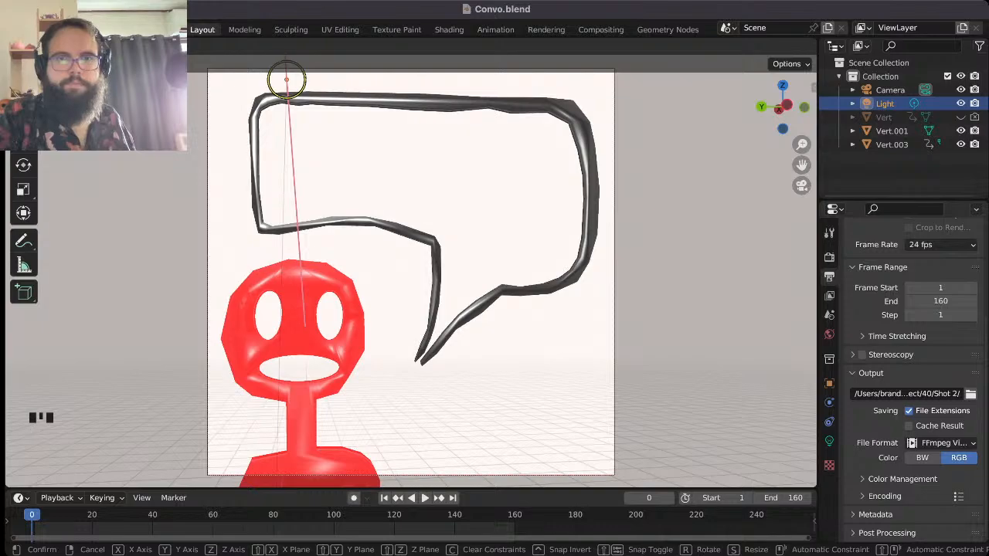
pyautogui.press('Return')
# - Reposition the speech bubble Vert.003 and scale it up slightly so it fills the frame above the red character
pyautogui.click(298, 225)
pyautogui.press('g')
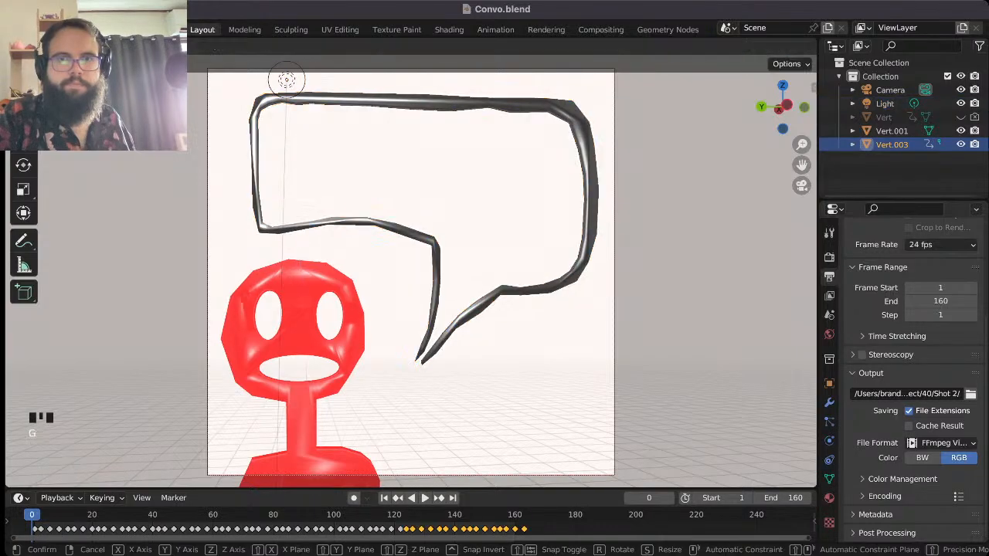
pyautogui.click(284, 211)
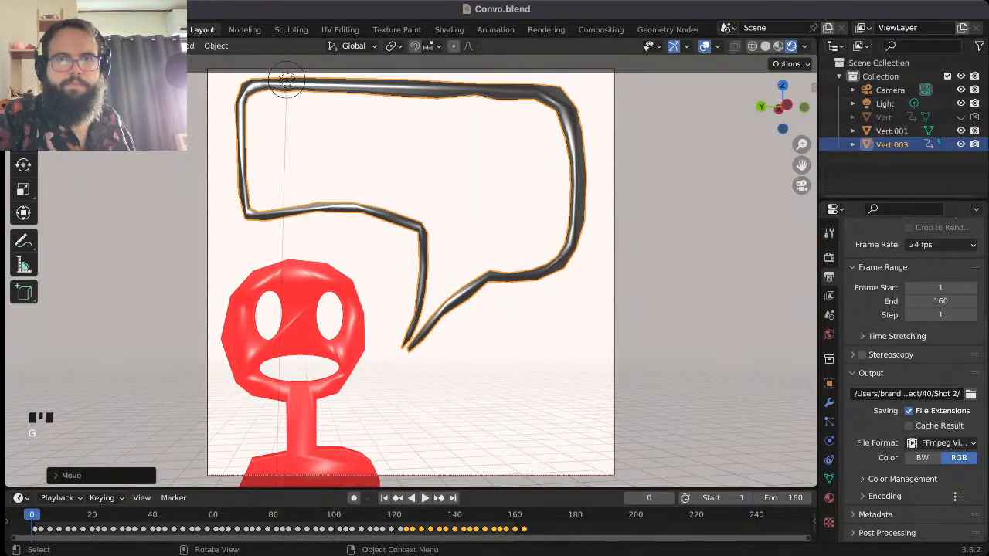
pyautogui.press('s')
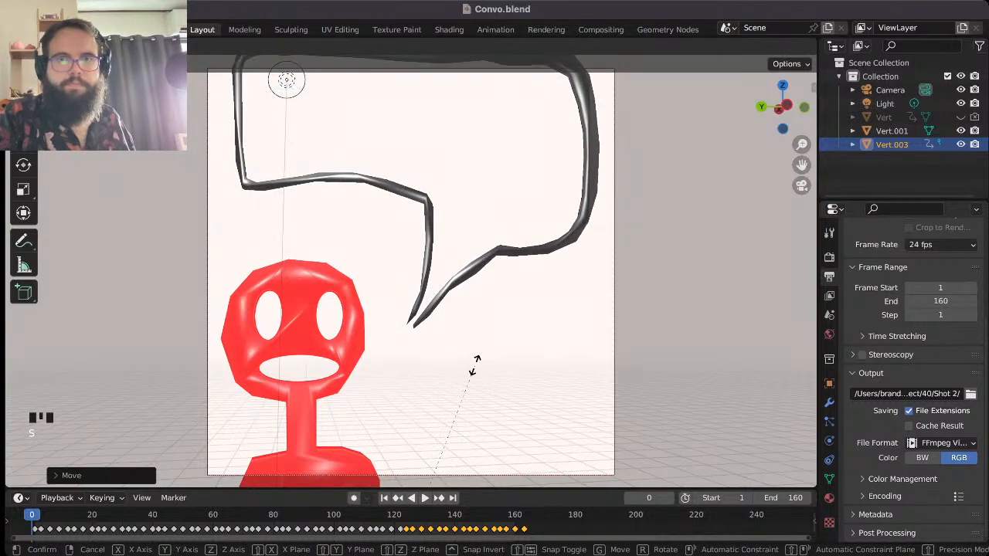
pyautogui.click(475, 364)
pyautogui.press('g')
pyautogui.press('Return')
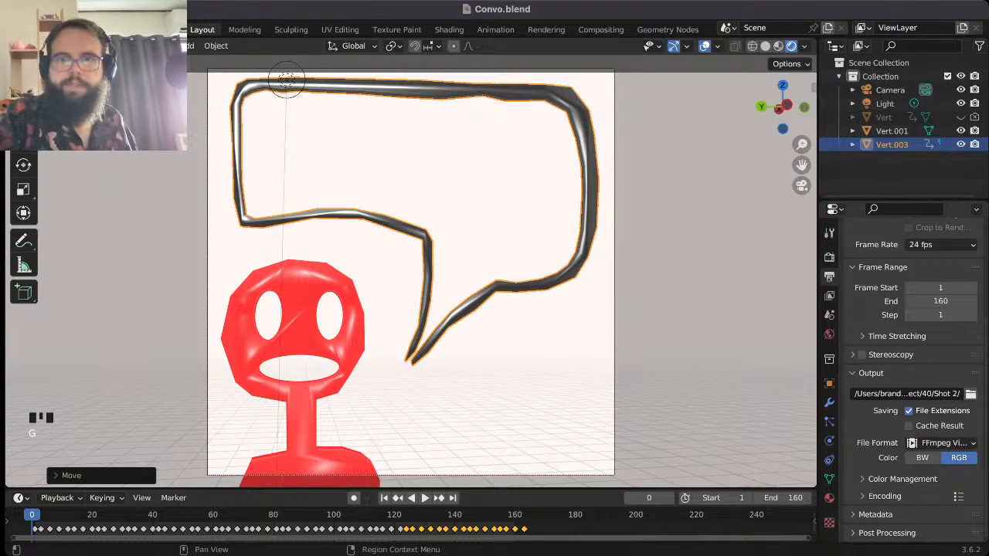
# - Set the speech bubble material's base color to hex FF0000 and deselect the bubble
pyautogui.click(829, 497)
pyautogui.click(938, 323)
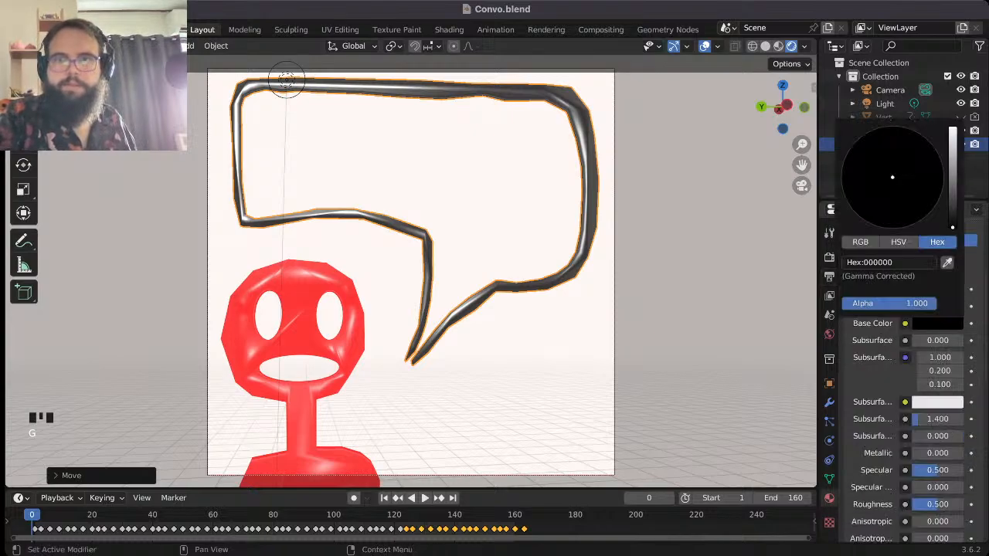
pyautogui.click(938, 242)
pyautogui.click(888, 262)
pyautogui.write('ff0000')
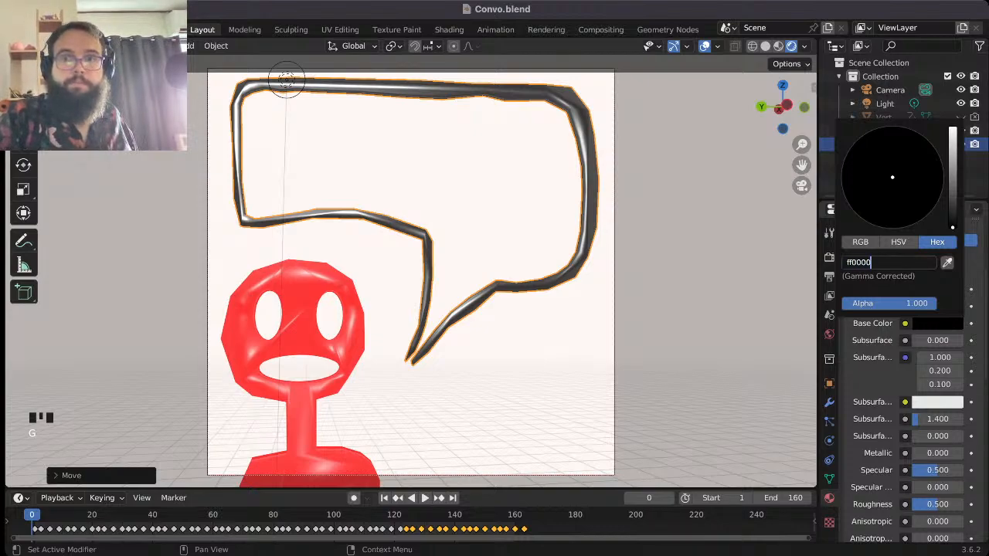
pyautogui.press('Return')
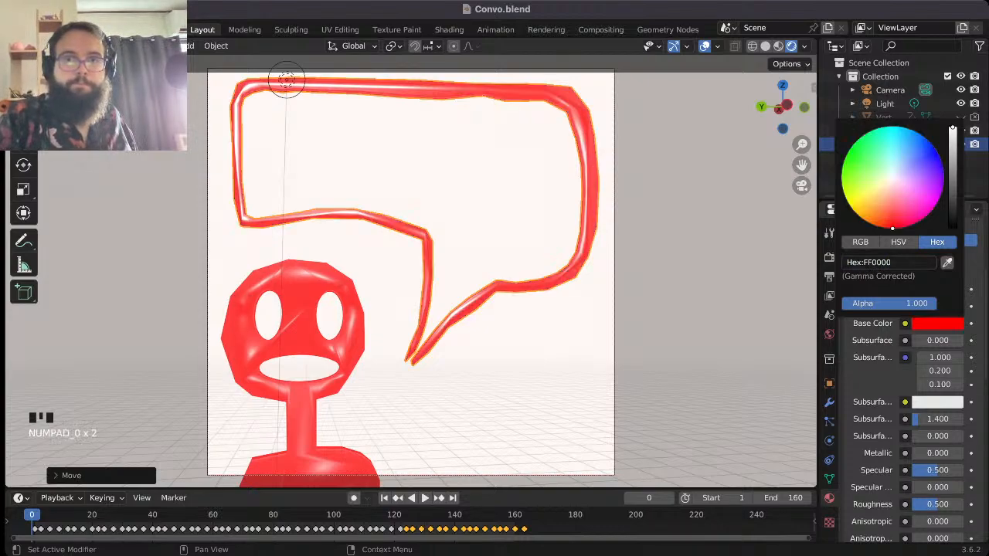
pyautogui.click(695, 309)
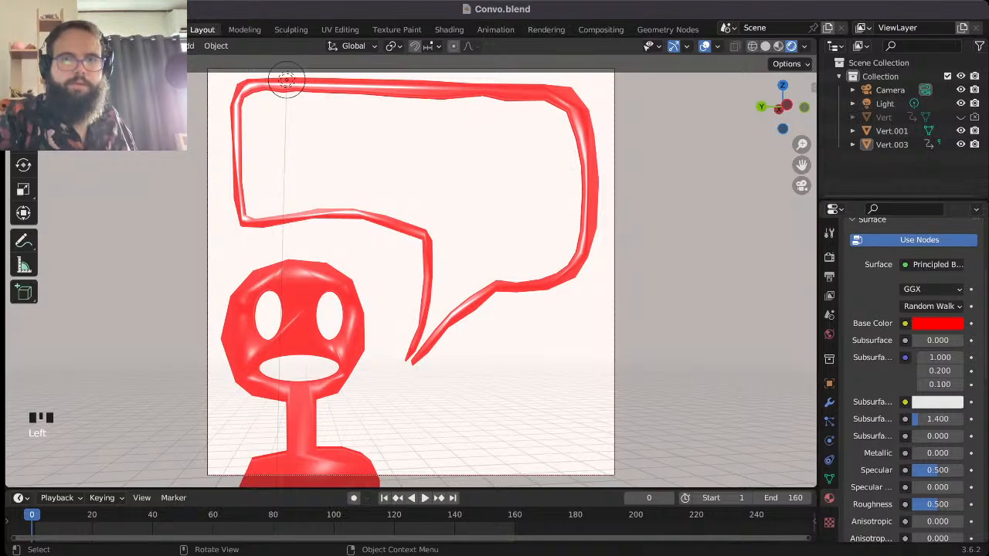
# - Play back the animation and shift the camera framing so the moving speech bubble stays inside the frame
pyautogui.press('space')
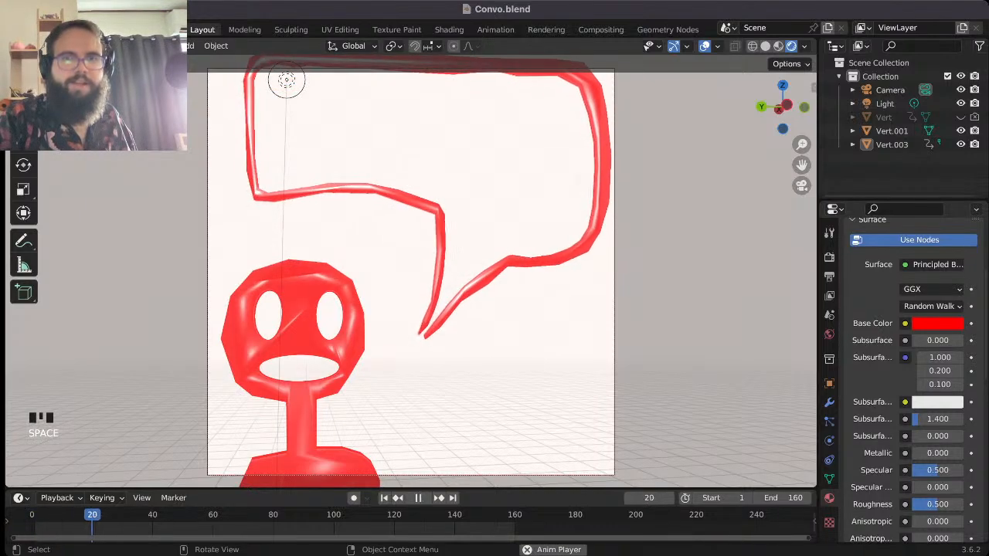
pyautogui.press('space')
pyautogui.keyDown('shift'); pyautogui.moveTo(285, 82); pyautogui.dragTo(269, 119, button='middle'); pyautogui.keyUp('shift')
pyautogui.press('space')
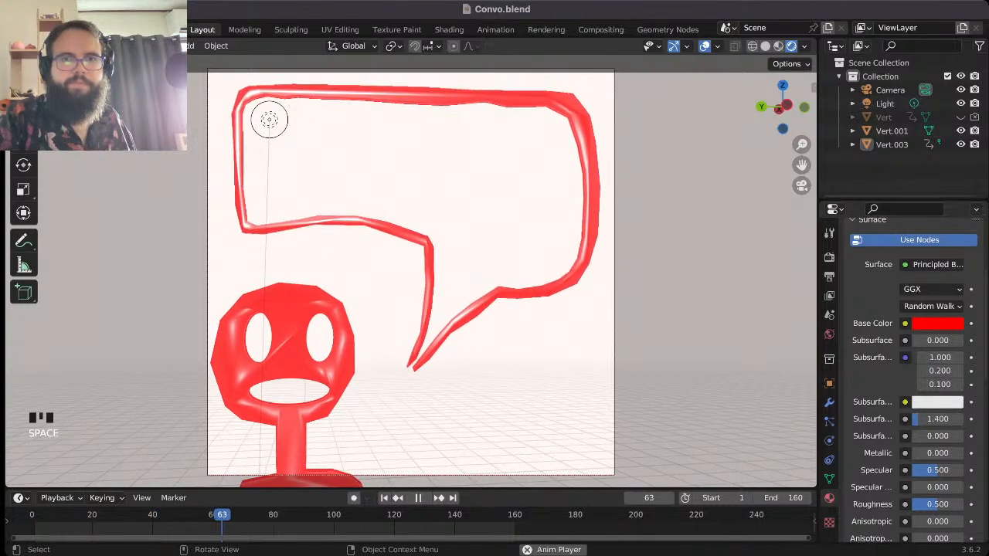
pyautogui.press('space')
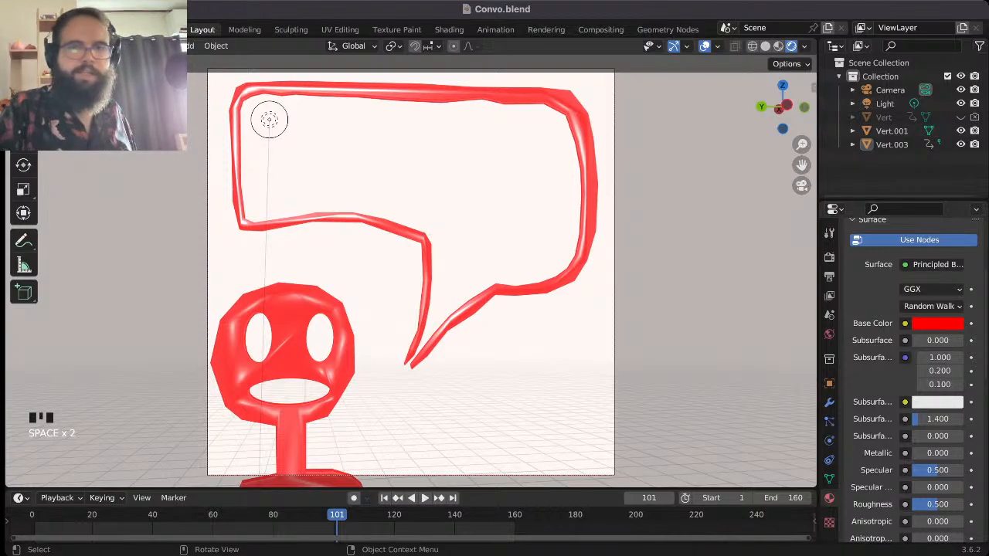
# - Keyframe the red character's X, Y and Z location at frame 1, with the timeline area enlarged
pyautogui.click(286, 363)
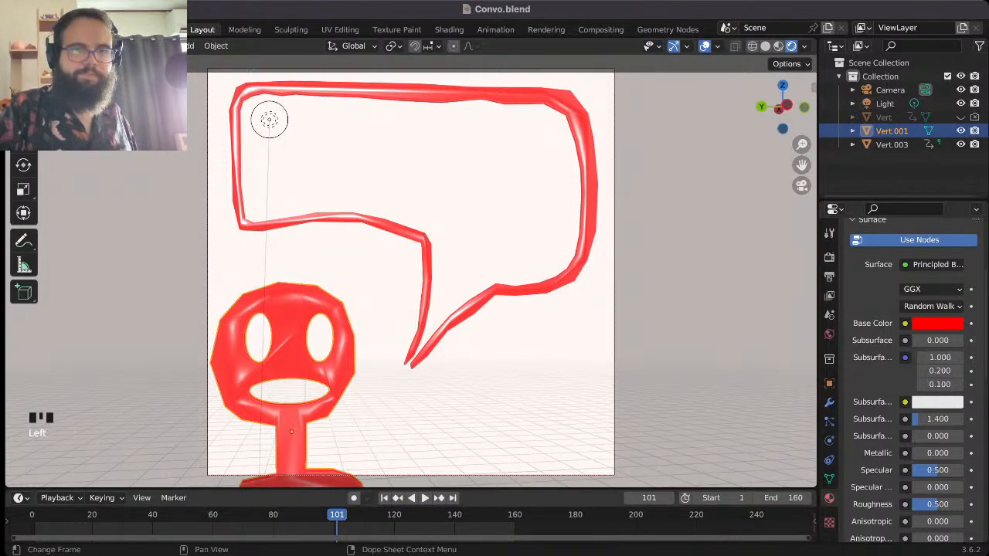
pyautogui.moveTo(58, 516); pyautogui.dragTo(35, 516)
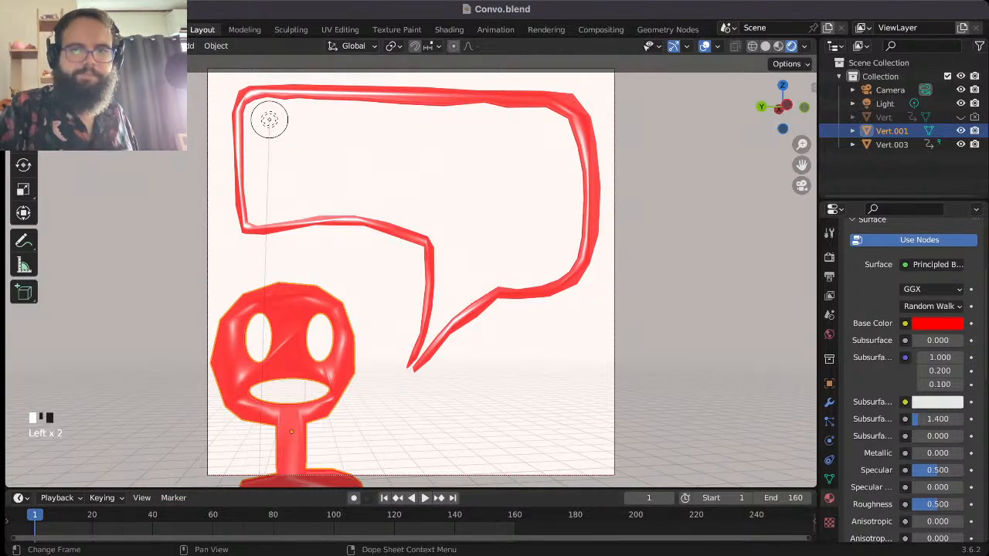
pyautogui.moveTo(425, 489); pyautogui.dragTo(425, 434)
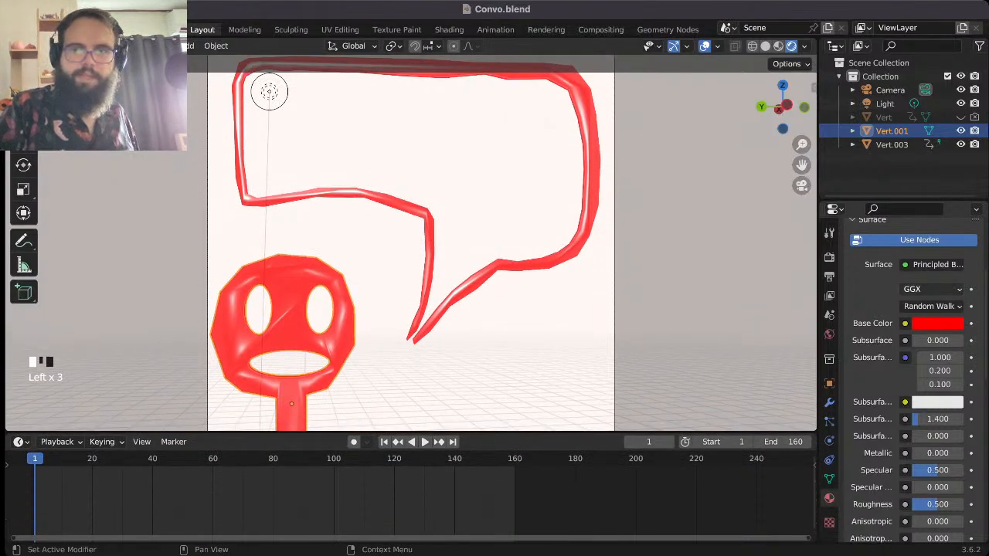
pyautogui.click(829, 383)
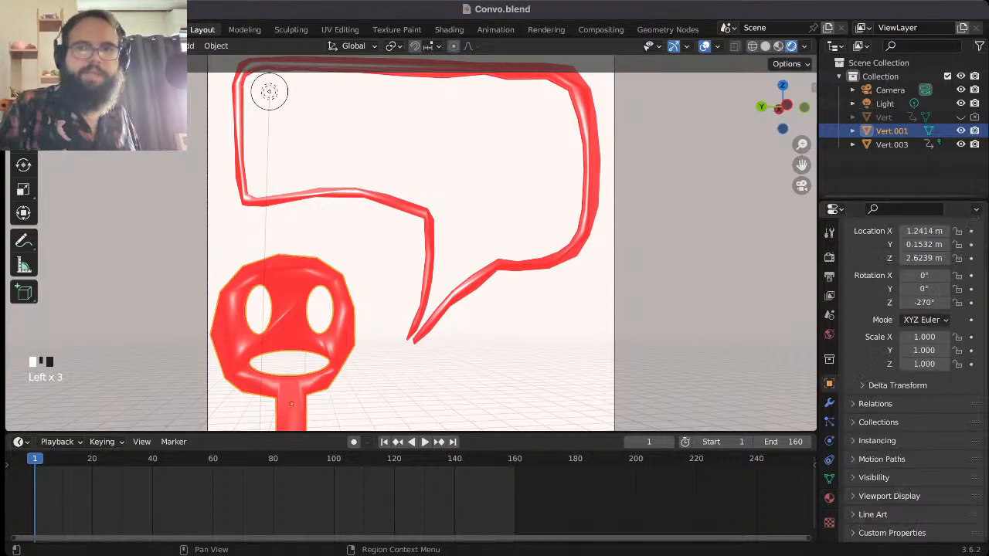
pyautogui.scroll(2, 901, 347)
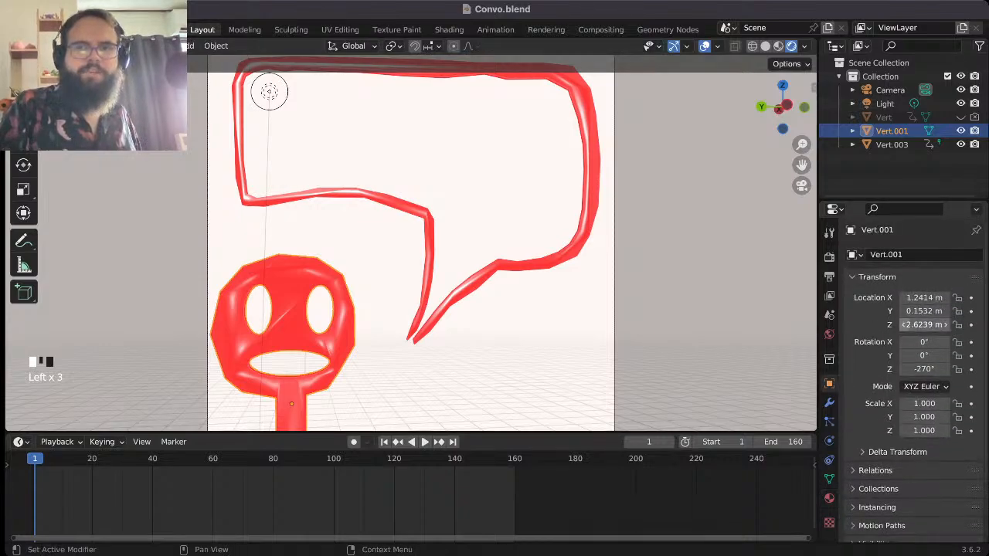
pyautogui.click(971, 298)
pyautogui.click(972, 311)
pyautogui.click(971, 325)
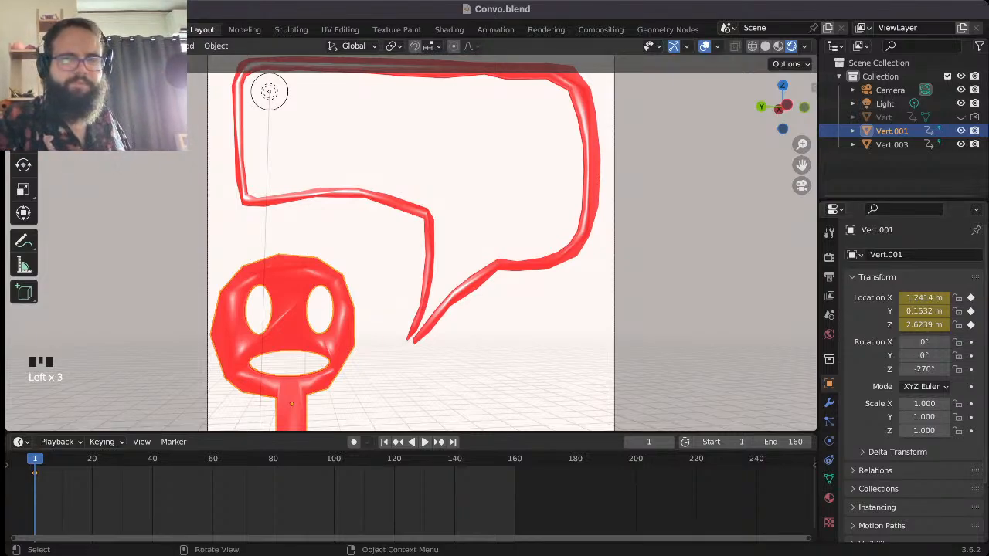
# - At frame 4, move the red character up to about X 1.16, Y -0.05, Z 3.00 m and keyframe its location
pyautogui.moveTo(410, 232)
pyautogui.keyDown('shift'); pyautogui.mouseDown(button='middle')
pyautogui.moveTo(386, 263)
pyautogui.moveTo(413, 240)
pyautogui.mouseUp(button='middle'); pyautogui.keyUp('shift')
pyautogui.scroll(-1, 411, 241)
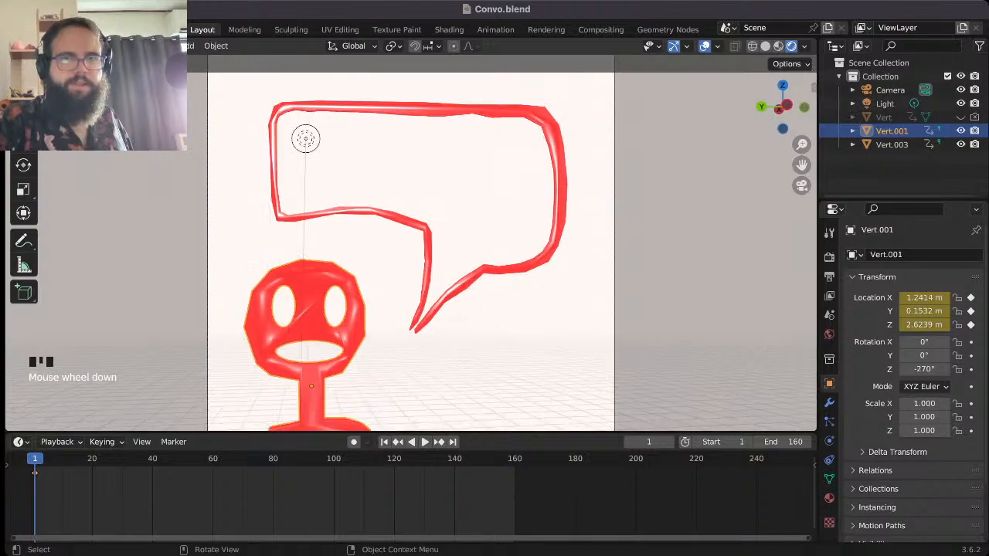
pyautogui.scroll(1, 411, 241)
pyautogui.click(34, 473)
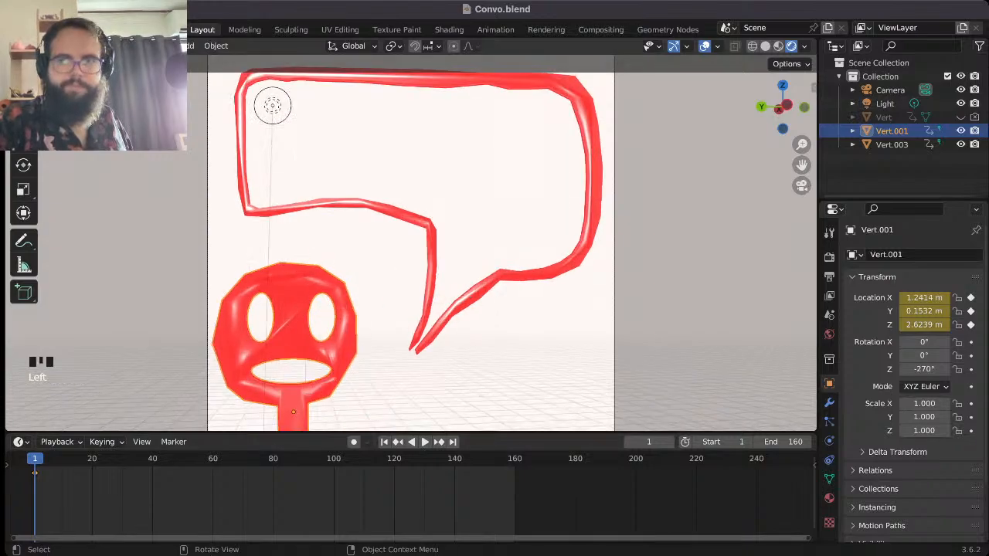
pyautogui.press('Right')
pyautogui.press('Right')
pyautogui.press('Right')
pyautogui.press('Right')
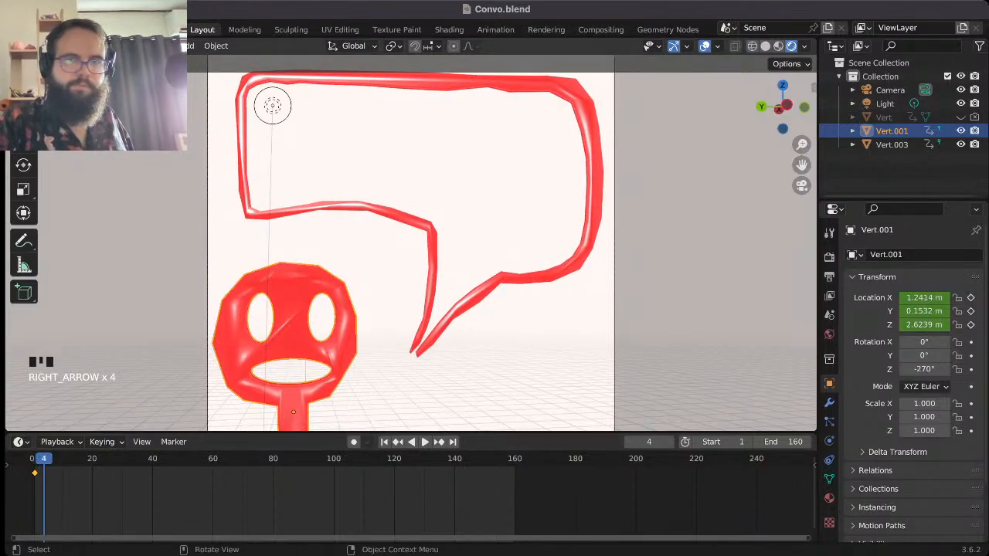
pyautogui.press('g')
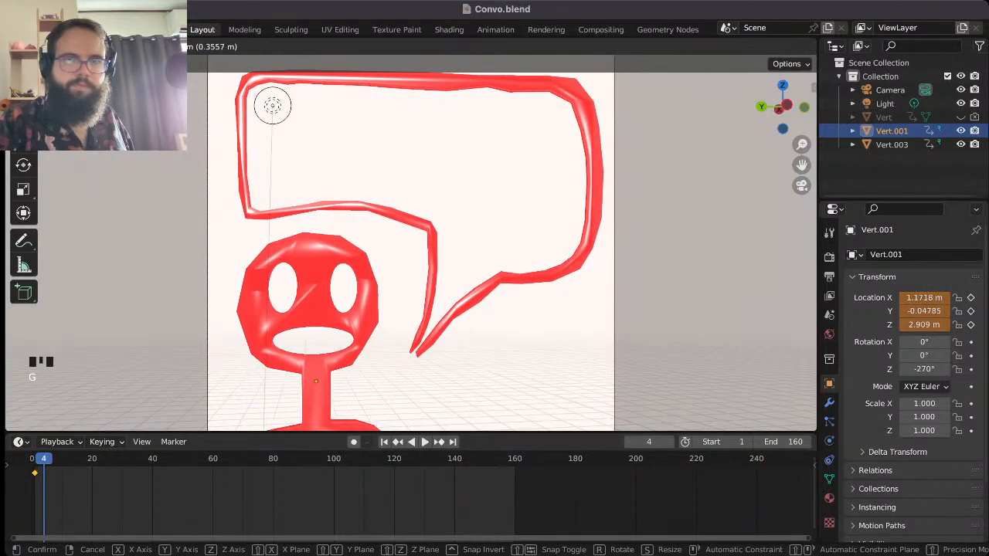
pyautogui.press('Return')
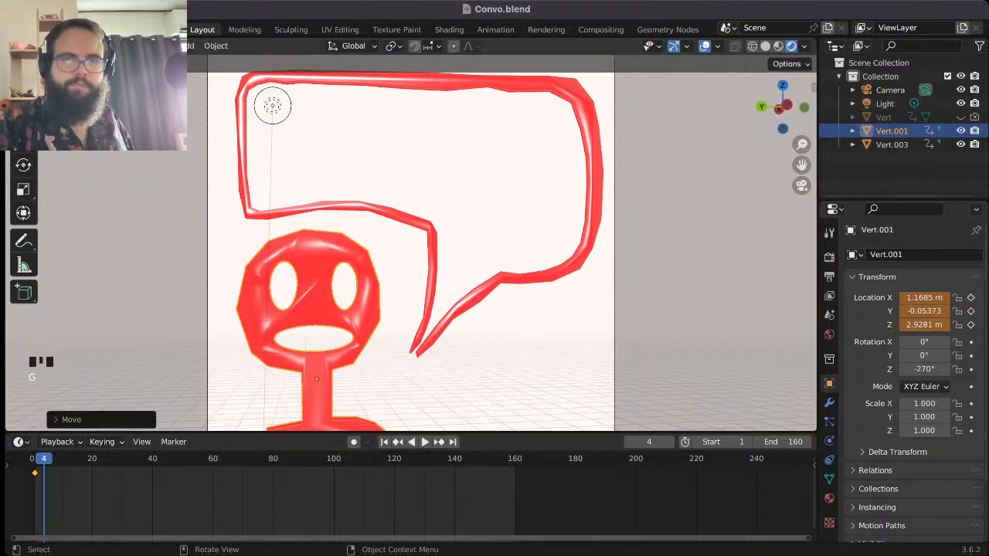
pyautogui.press('g')
pyautogui.press('Return')
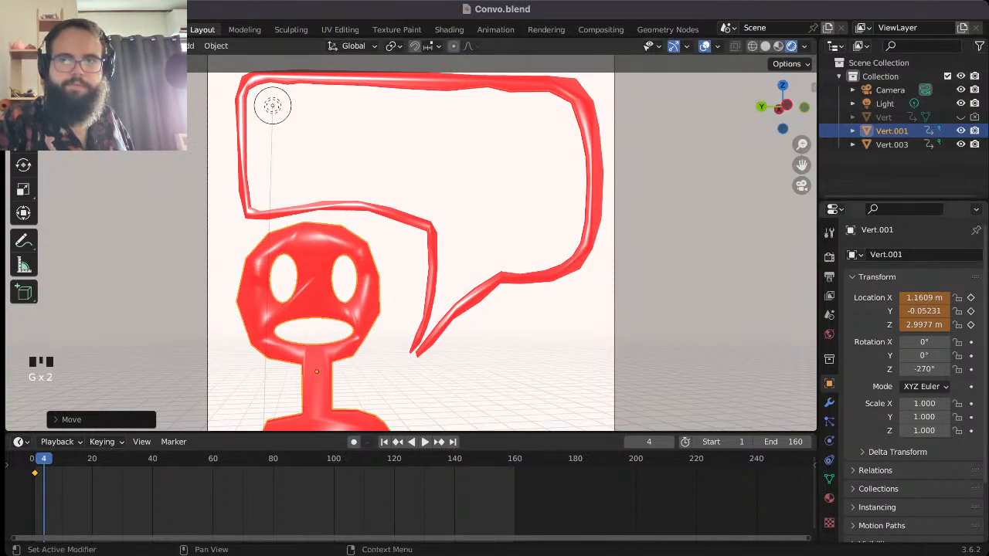
# - At frame 7, lower the red character to about X 1.17, Y -0.24, Z 2.62 m and keyframe all three location axes
pyautogui.press('Right')
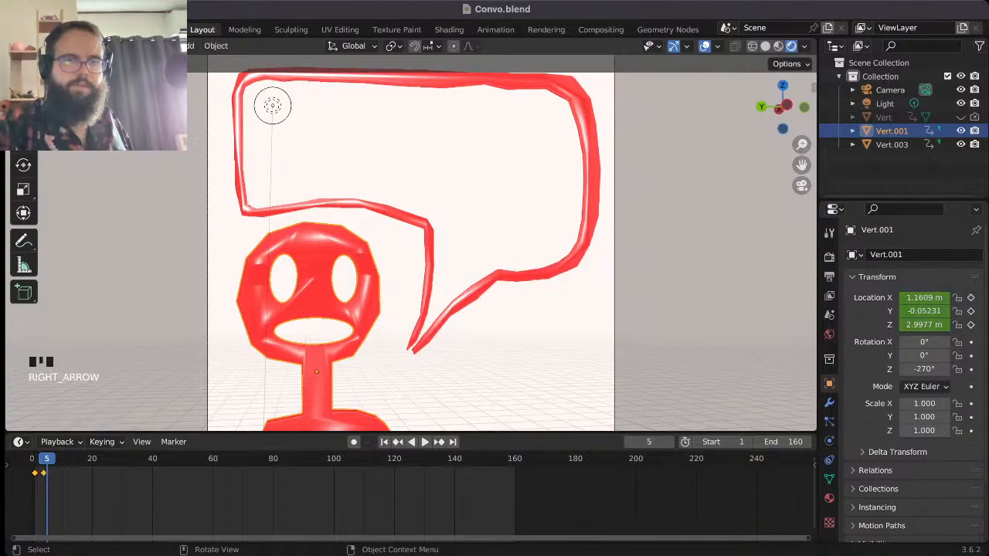
pyautogui.press('Right')
pyautogui.press('Right')
pyautogui.press('Right')
pyautogui.press('g')
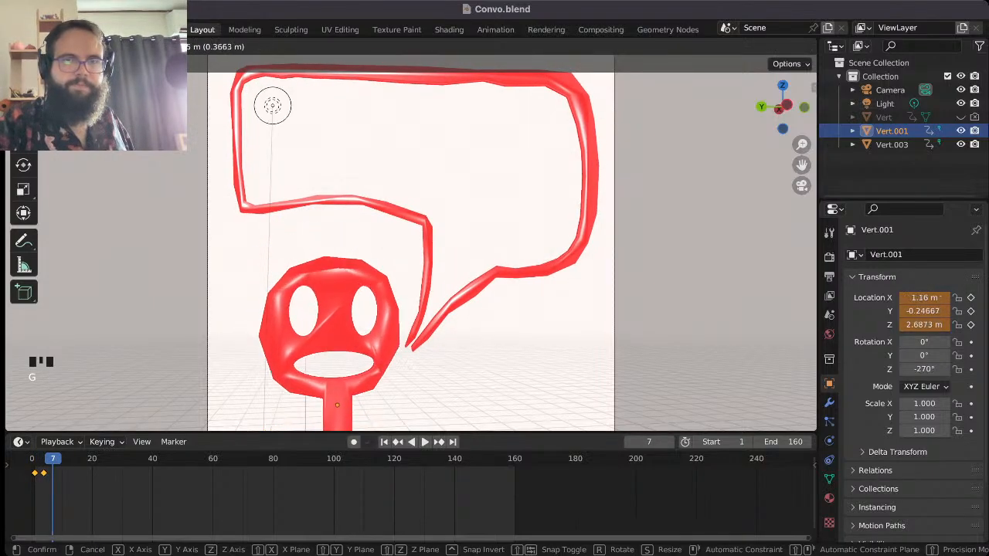
pyautogui.press('Return')
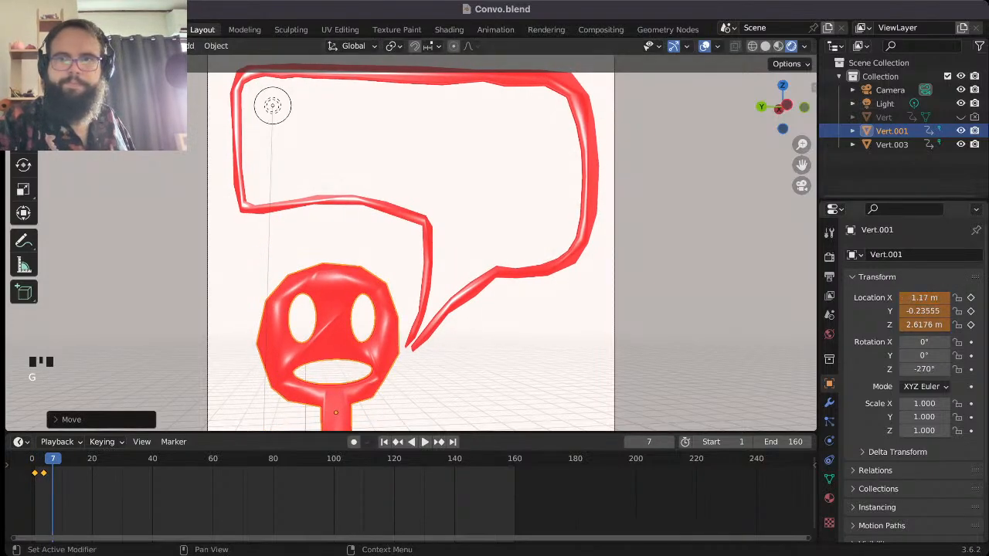
pyautogui.click(972, 297)
pyautogui.click(971, 310)
pyautogui.click(972, 325)
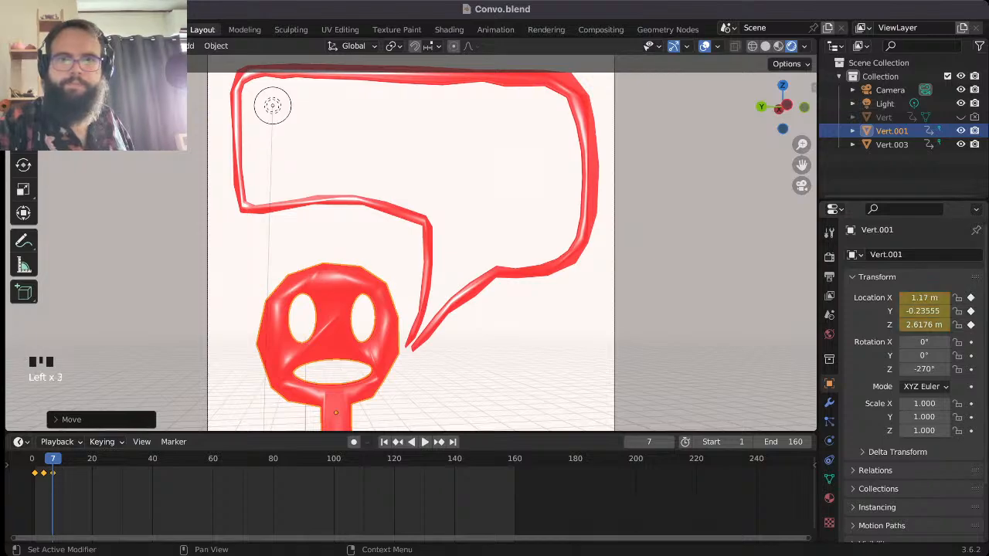
# - At frame 10, shift the red character back to about X 1.23, Y 0.10, Z 2.67 m and keyframe its location
pyautogui.press('Right')
pyautogui.press('Right')
pyautogui.press('Right')
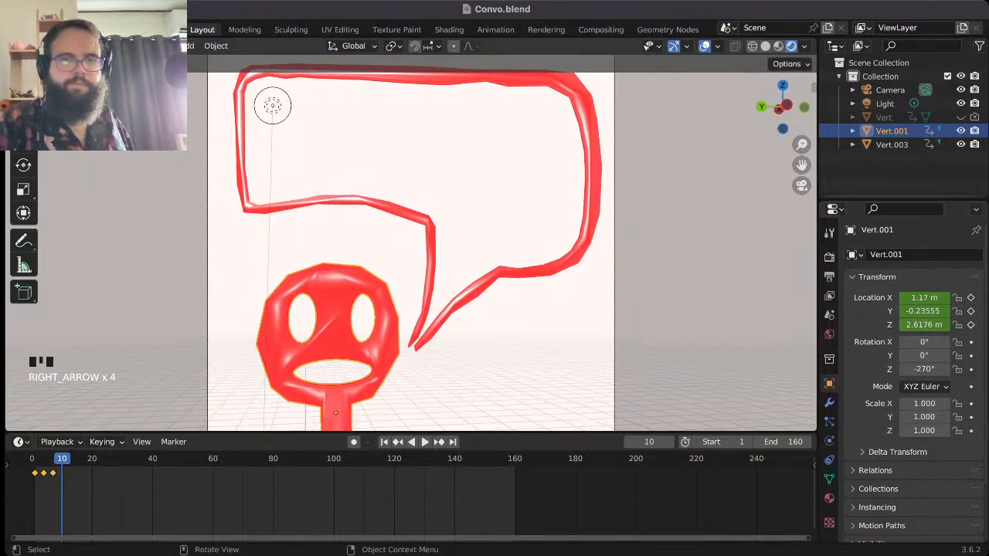
pyautogui.press('g')
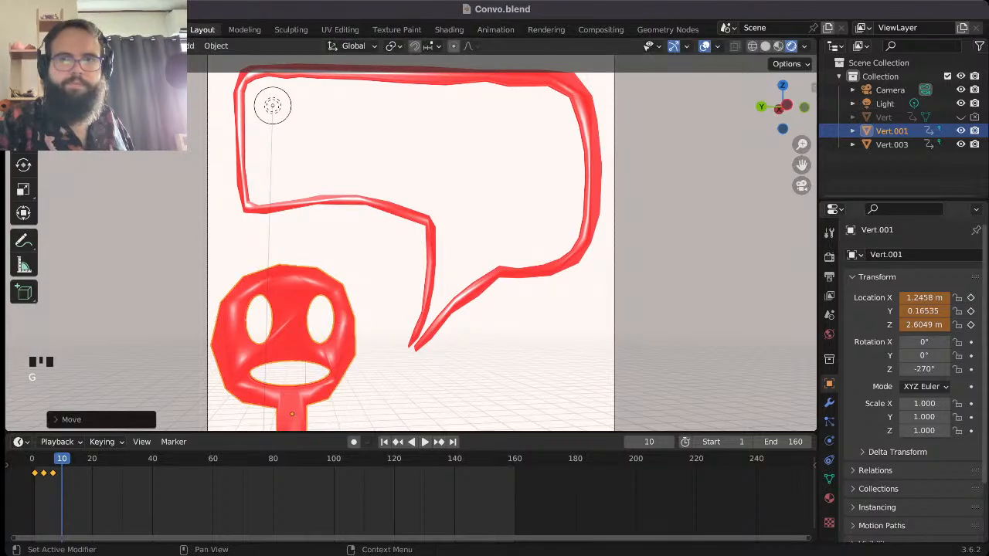
pyautogui.press('g')
pyautogui.click(299, 333)
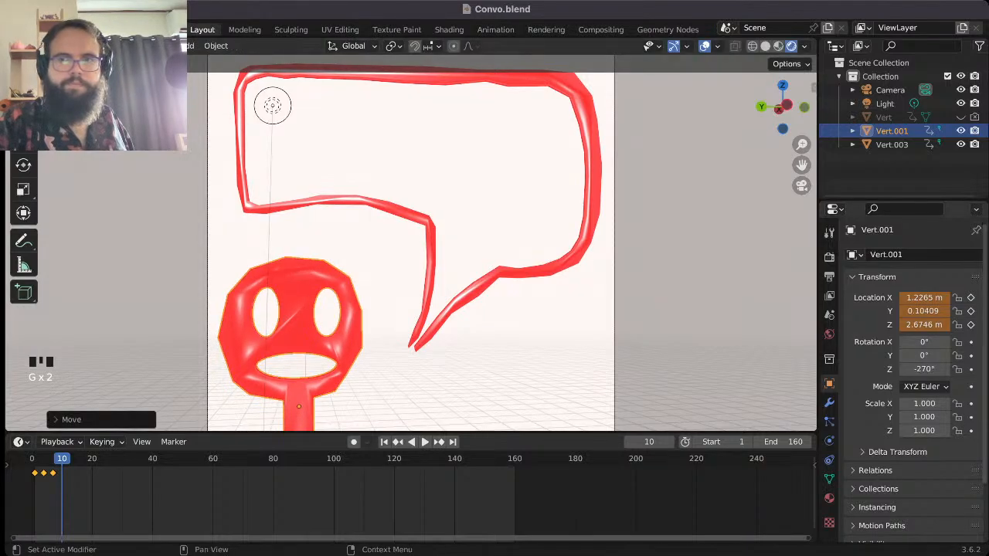
pyautogui.click(971, 297)
pyautogui.click(971, 312)
pyautogui.click(971, 325)
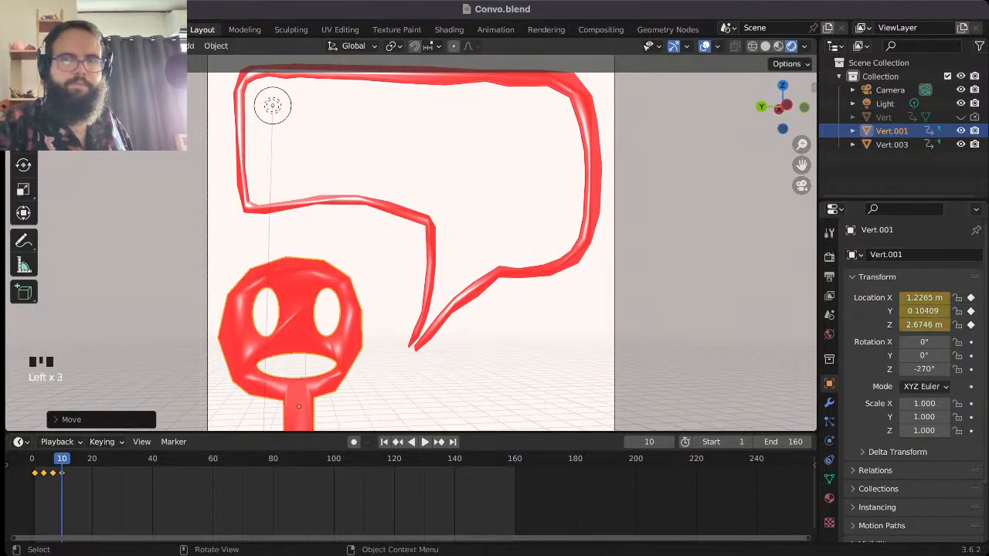
# - At frame 13, move the red character to about X 1.20, Y -0.03, Z 2.69 m and keyframe its location
pyautogui.press('Right')
pyautogui.press('Right')
pyautogui.press('Right')
pyautogui.press('Right')
pyautogui.press('g')
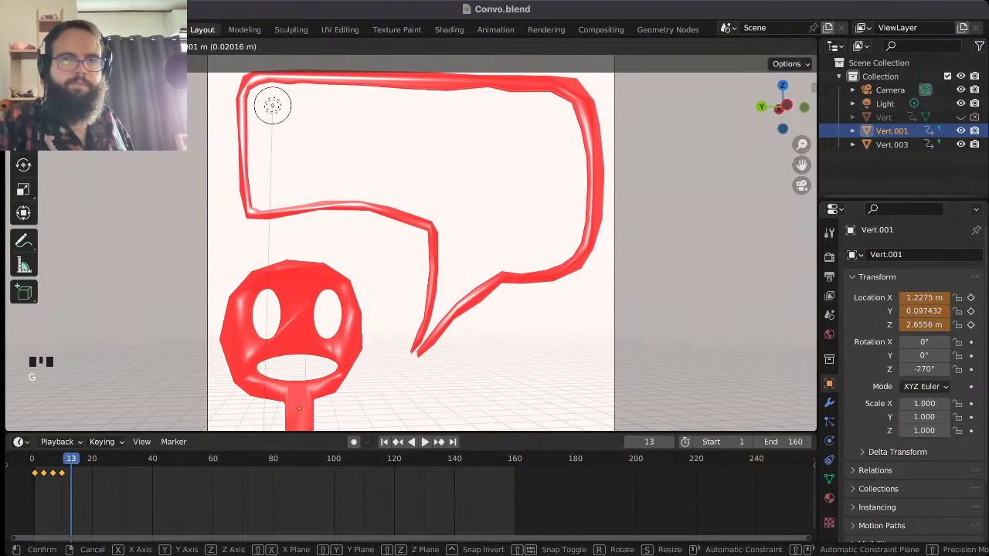
pyautogui.click(309, 269)
pyautogui.click(971, 297)
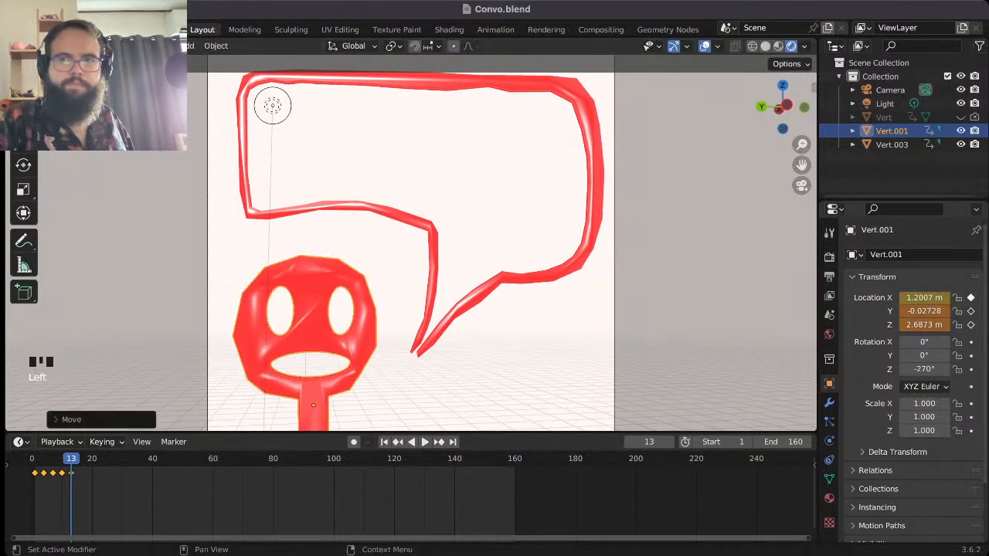
pyautogui.click(971, 310)
pyautogui.click(971, 324)
# - At frame 16, lower the red character to about X 1.23, Y 0.07, Z 2.60 m and keyframe its location
pyautogui.press('Right')
pyautogui.press('Right')
pyautogui.press('Right')
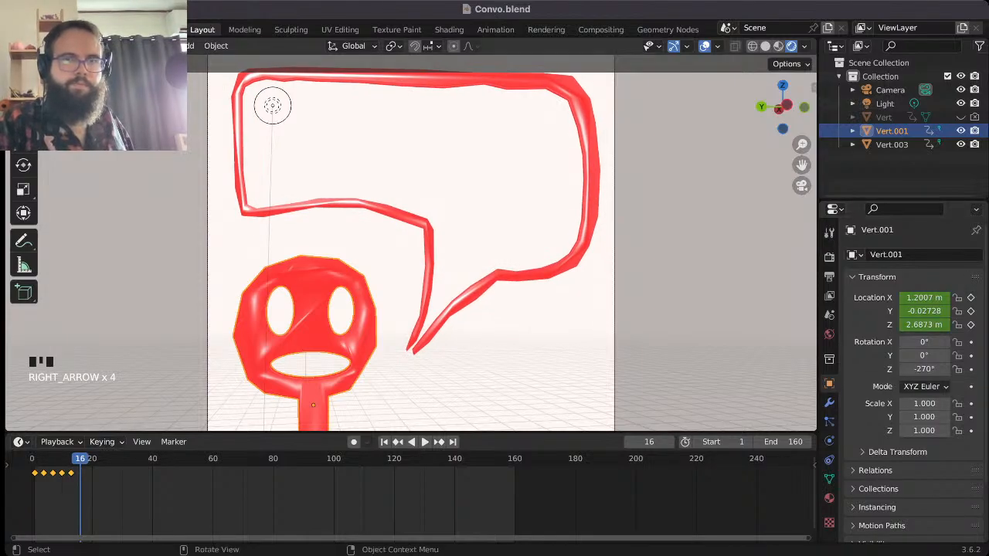
pyautogui.press('g')
pyautogui.click(294, 325)
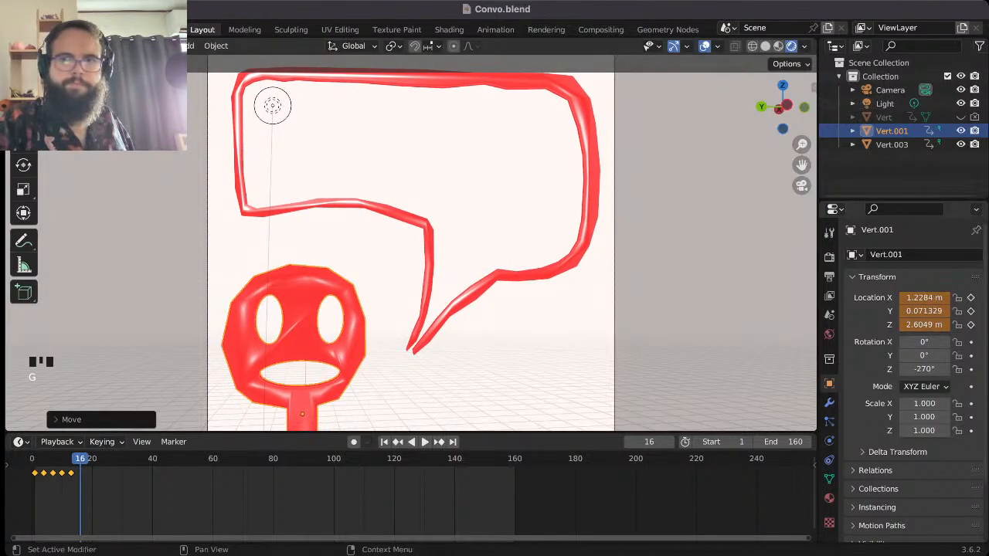
pyautogui.click(972, 297)
pyautogui.click(972, 311)
pyautogui.click(972, 325)
# - At frame 19, raise the red character to about X 1.19, Y -0.02, Z 2.77 m and keyframe its location
pyautogui.press('Right')
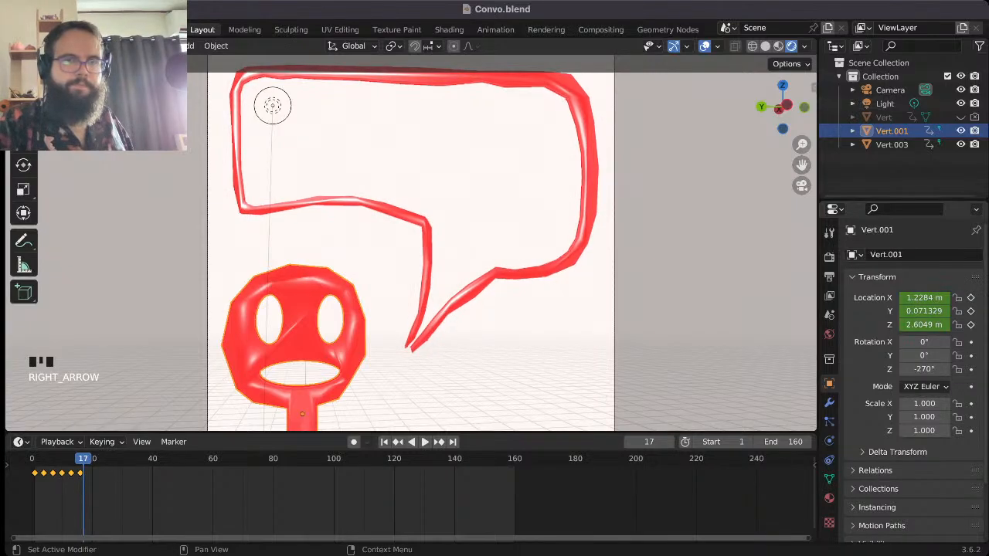
pyautogui.press('Right')
pyautogui.press('Right')
pyautogui.press('g')
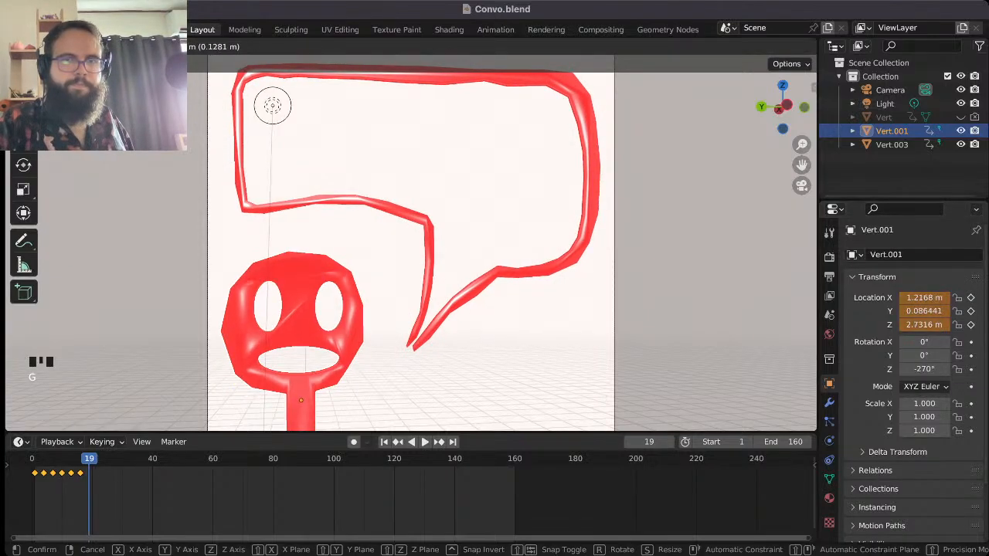
pyautogui.click(696, 316)
pyautogui.click(972, 297)
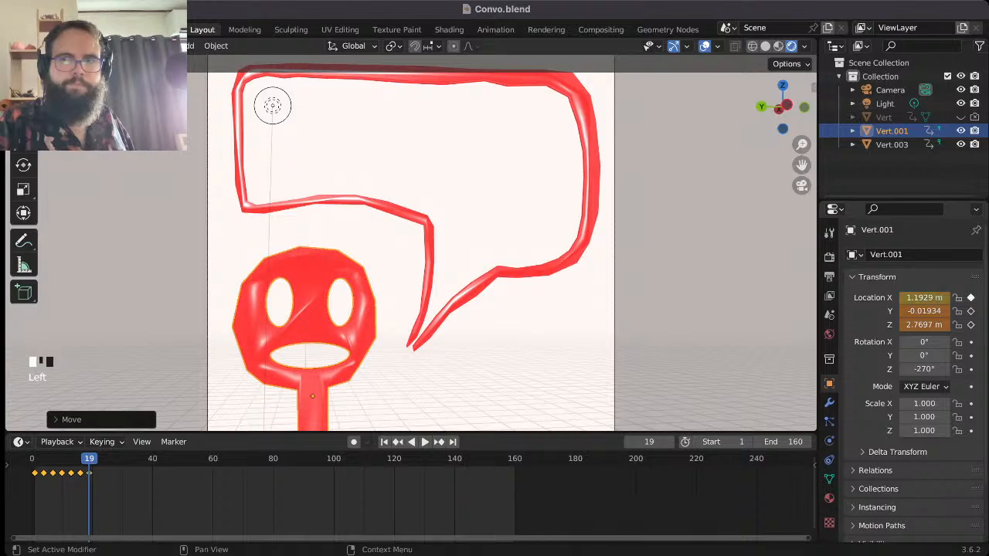
pyautogui.click(971, 310)
pyautogui.click(971, 325)
# - At frame 22, lower the red character to about X 1.19, Y -0.14, Z 2.59 m and keyframe its location
pyautogui.press('Right')
pyautogui.press('Right')
pyautogui.press('Right')
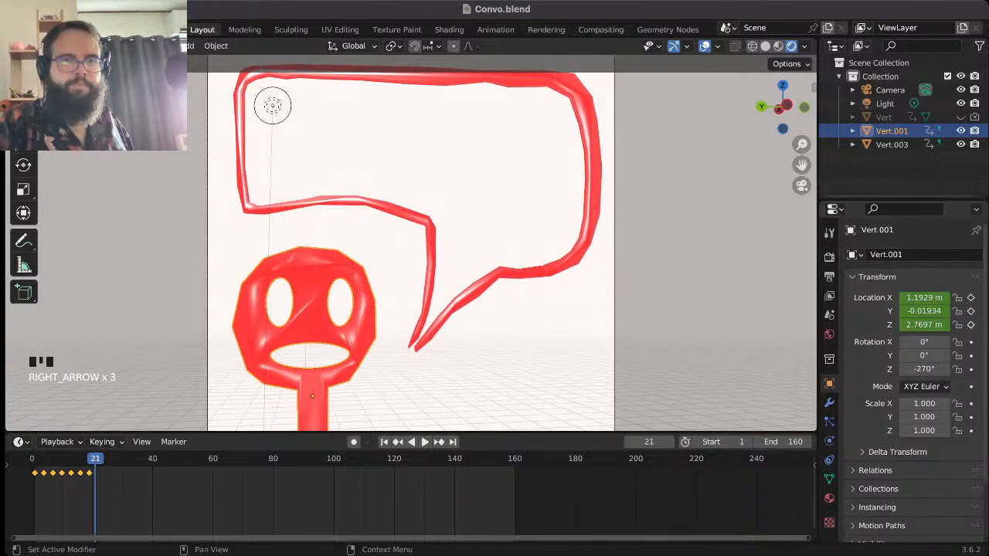
pyautogui.press('g')
pyautogui.press('Return')
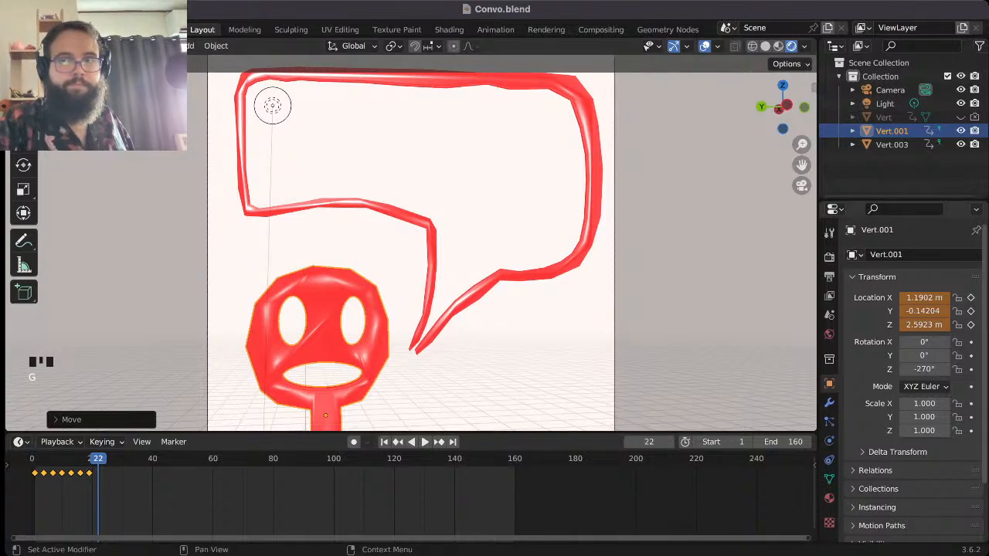
pyautogui.click(971, 298)
pyautogui.click(971, 311)
pyautogui.click(972, 325)
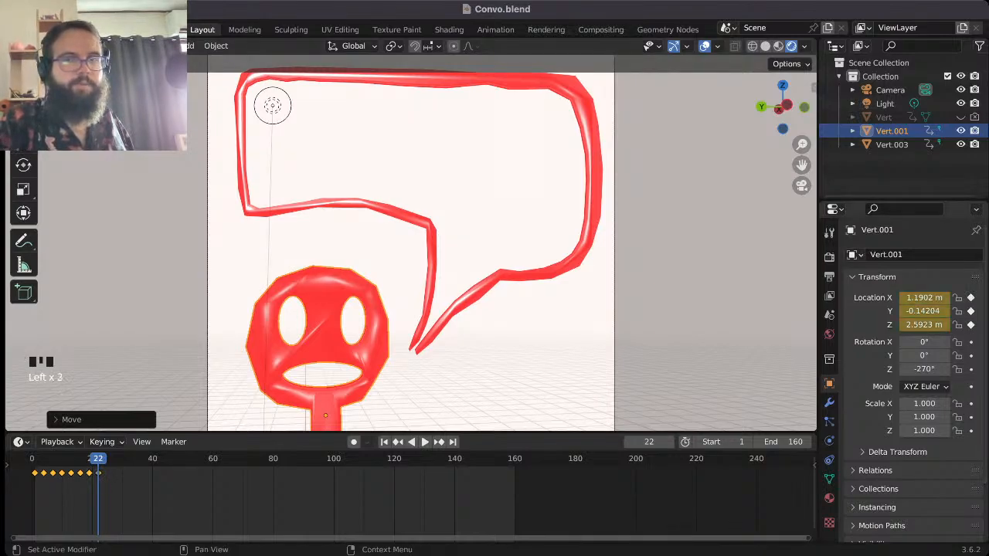
# - At frame 25, raise the red character to about X 1.20, Y 0.01, Z 2.73 m and keyframe its location
pyautogui.press('Right')
pyautogui.press('Right')
pyautogui.press('Right')
pyautogui.press('Right')
pyautogui.press('g')
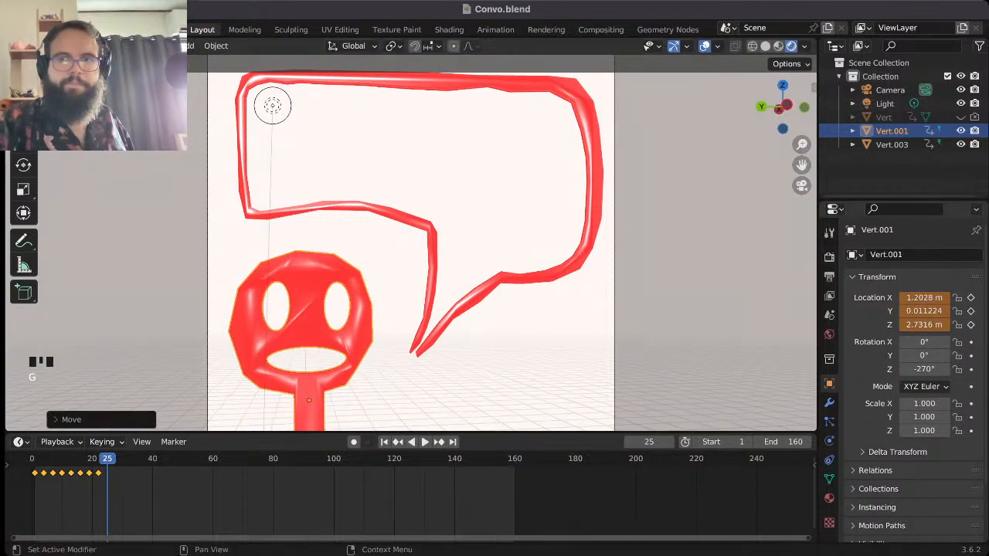
pyautogui.click(971, 298)
pyautogui.click(972, 311)
pyautogui.click(971, 325)
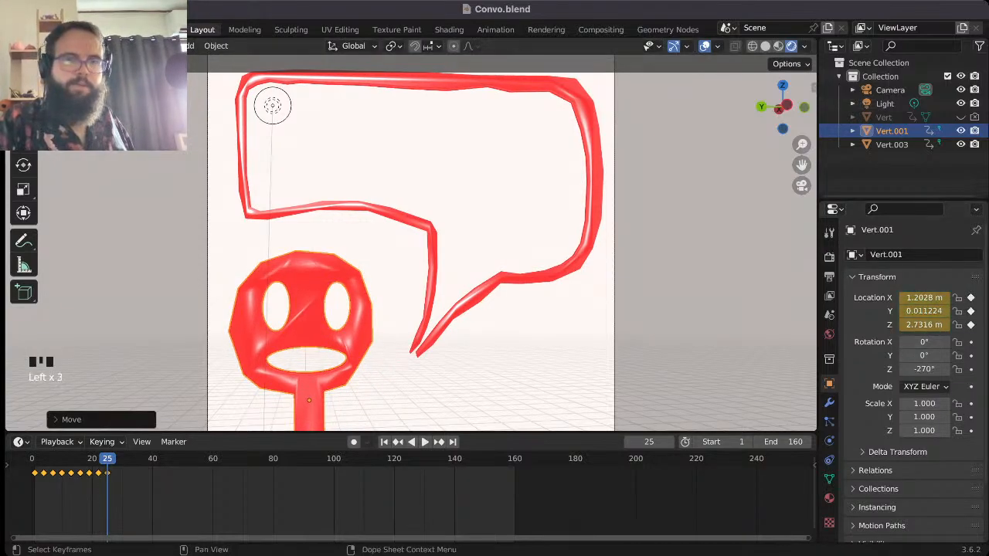
# - Copy all of the red character's location keyframes from frames 1 to 25 and paste them starting at frame 28
pyautogui.press('Right')
pyautogui.press('Right')
pyautogui.press('Right')
pyautogui.press('Right')
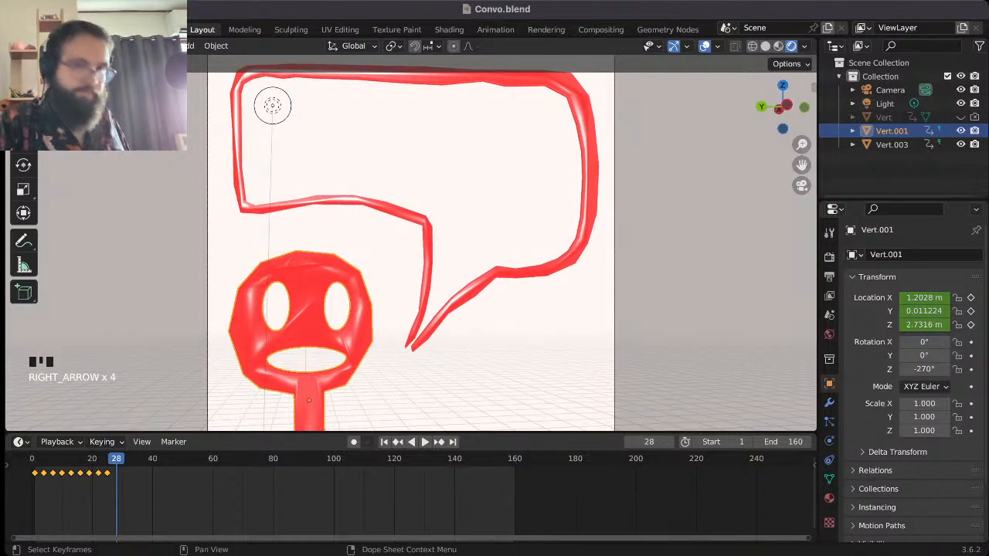
pyautogui.moveTo(104, 492); pyautogui.dragTo(34, 467)
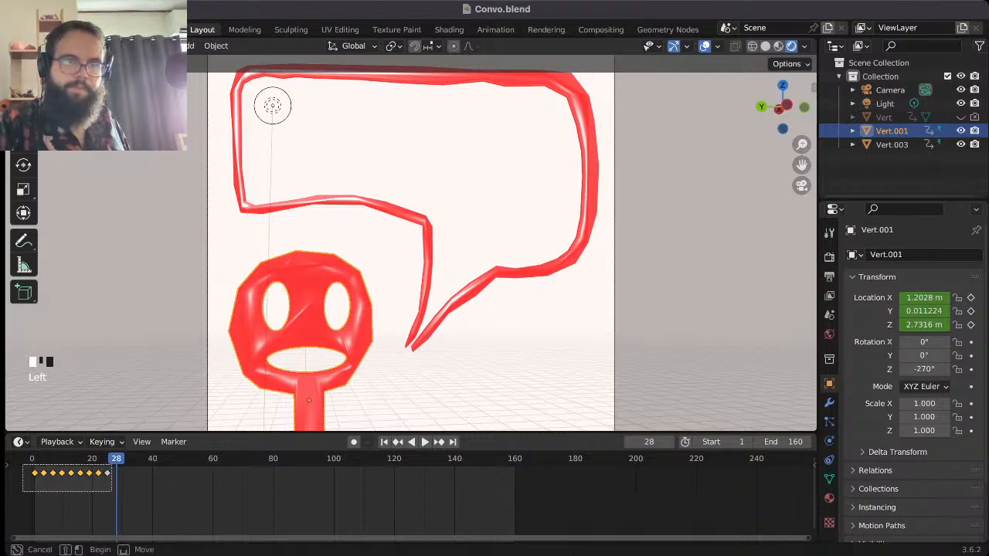
pyautogui.hotkey('ctrl', 'v')
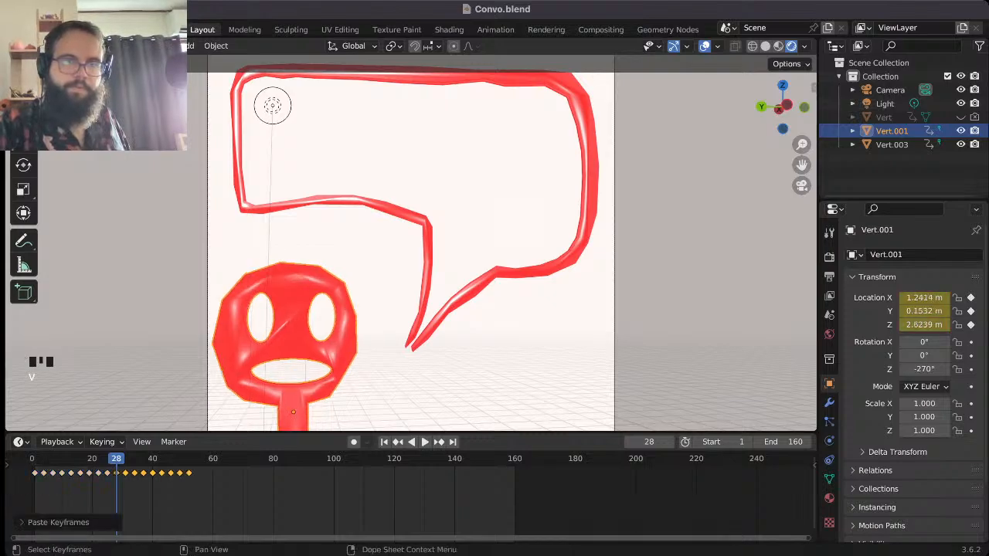
# - Paste the red character's copied location keyframes starting at frame 55
pyautogui.press('Right')
pyautogui.press('Right')
pyautogui.press('Right')
pyautogui.press('Right')
pyautogui.press('Right')
pyautogui.press('Right')
pyautogui.press('Right')
pyautogui.press('Right')
pyautogui.press('Right')
pyautogui.press('Right')
pyautogui.press('Right')
pyautogui.press('Right')
pyautogui.press('Right')
pyautogui.press('Right')
pyautogui.press('Right')
pyautogui.press('Right')
pyautogui.press('Right')
pyautogui.press('Right')
pyautogui.press('Right')
pyautogui.press('Right')
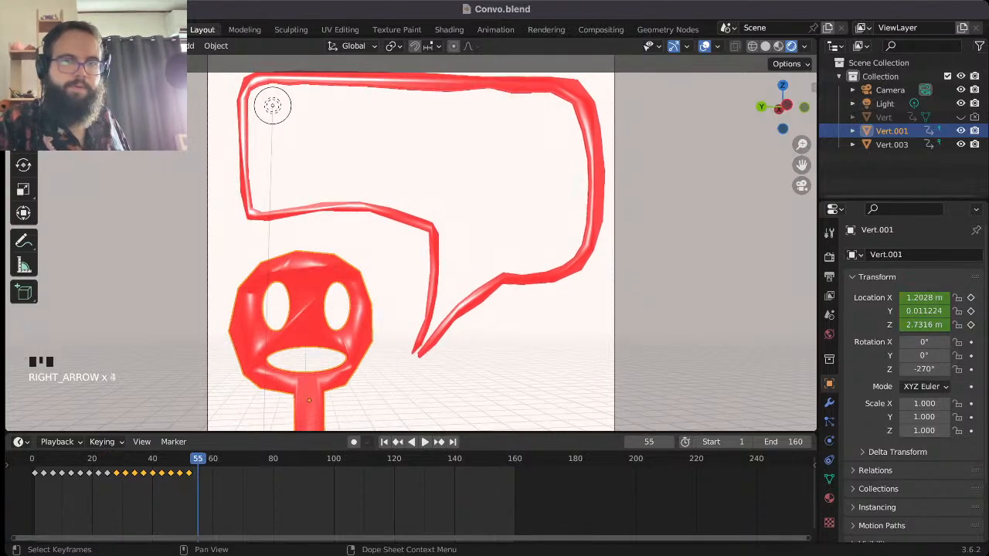
# - Continue the talking motion by pasting the copied location keyframes starting at frame 82
pyautogui.click(270, 459)
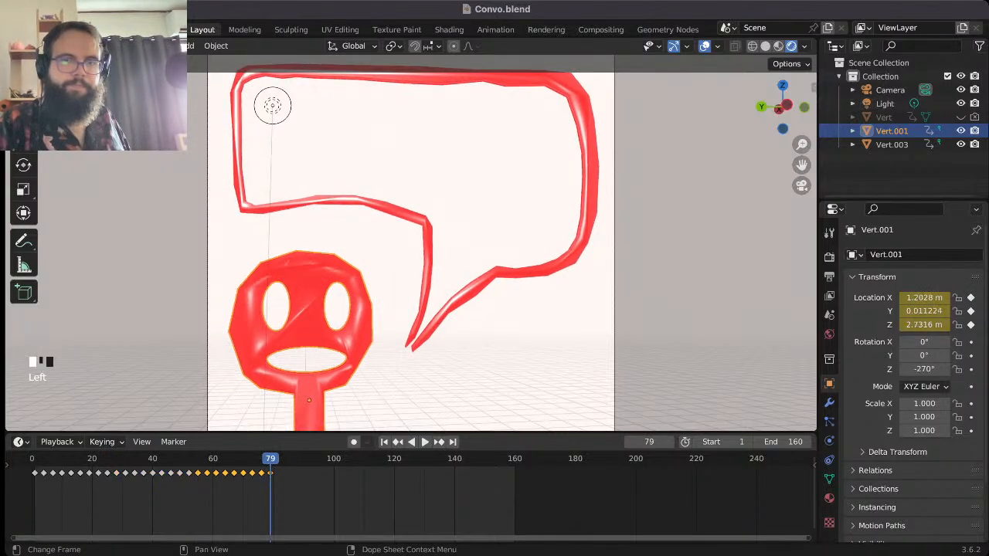
pyautogui.press('Right')
pyautogui.press('Right')
pyautogui.press('Right')
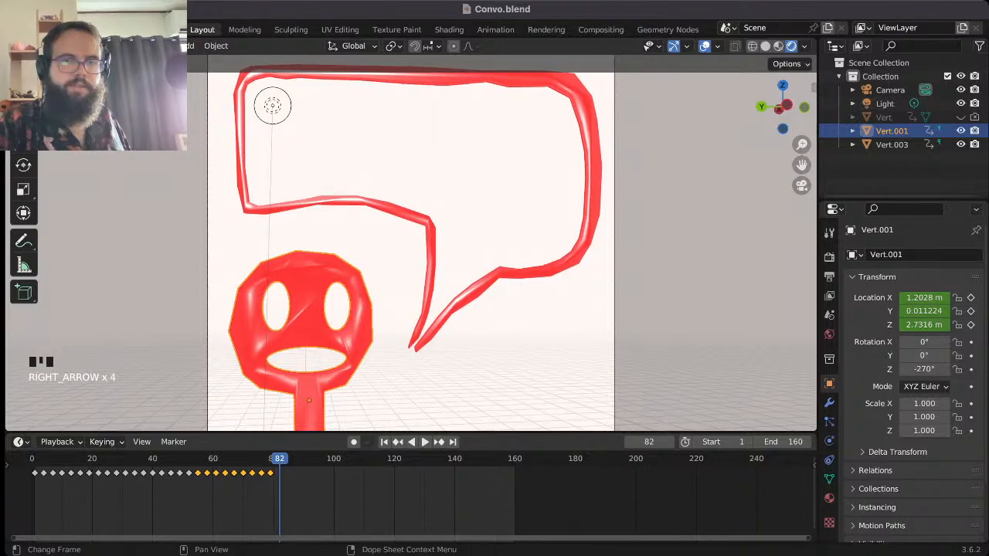
pyautogui.hotkey('ctrl', 'v')
# - Paste another copy of the red character's location keyframes starting at frame 109
pyautogui.click(356, 459)
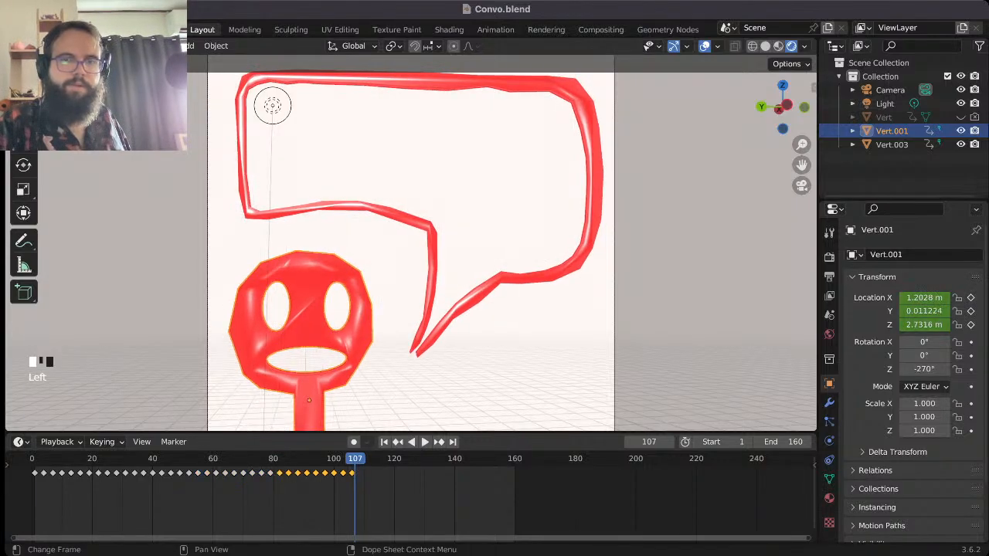
pyautogui.click(353, 459)
pyautogui.press('Right')
pyautogui.press('Right')
pyautogui.press('Right')
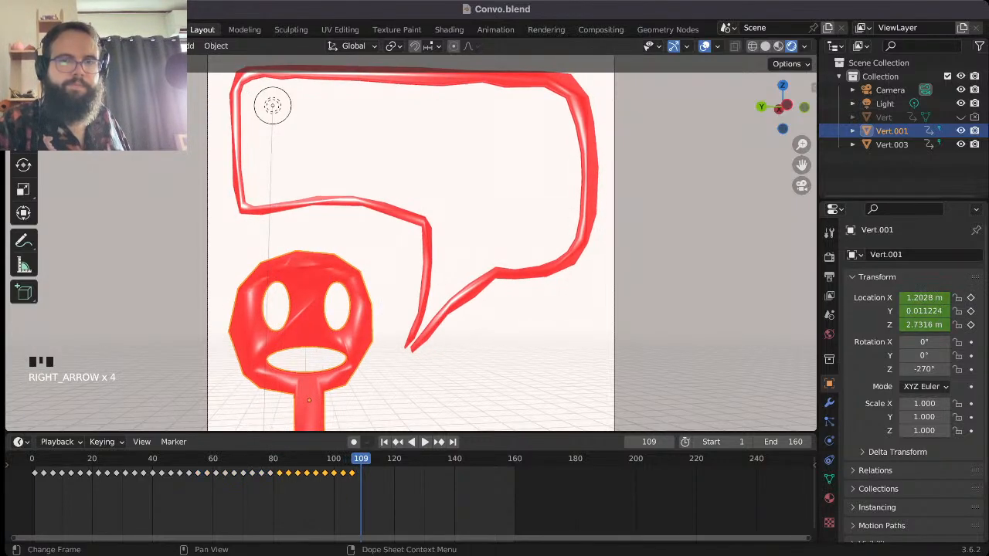
pyautogui.hotkey('ctrl', 'v')
# - Paste the copied location keyframes once more starting at frame 136 to fill the shot up to frame 160
pyautogui.click(434, 459)
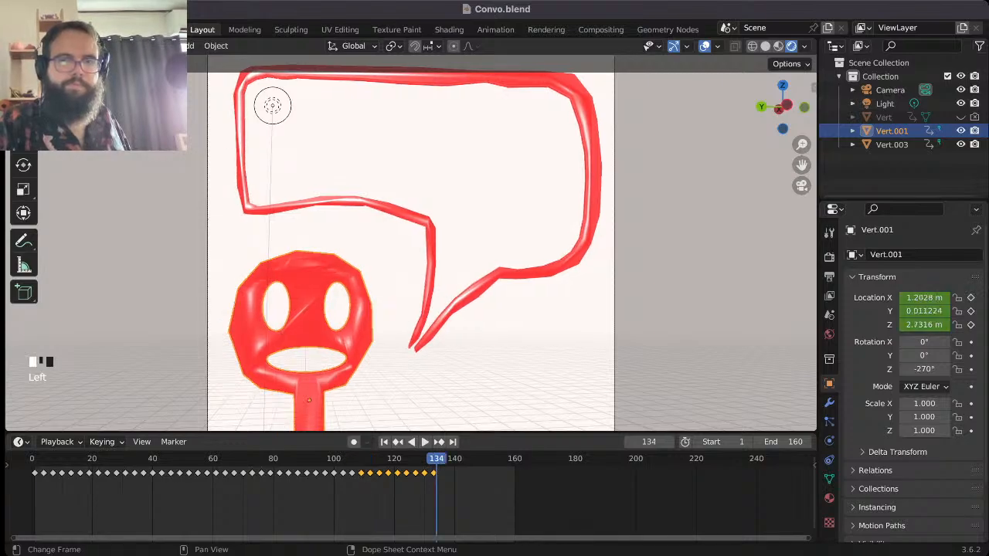
pyautogui.click(434, 459)
pyautogui.click(433, 459)
pyautogui.press('Right')
pyautogui.press('Right')
pyautogui.press('Right')
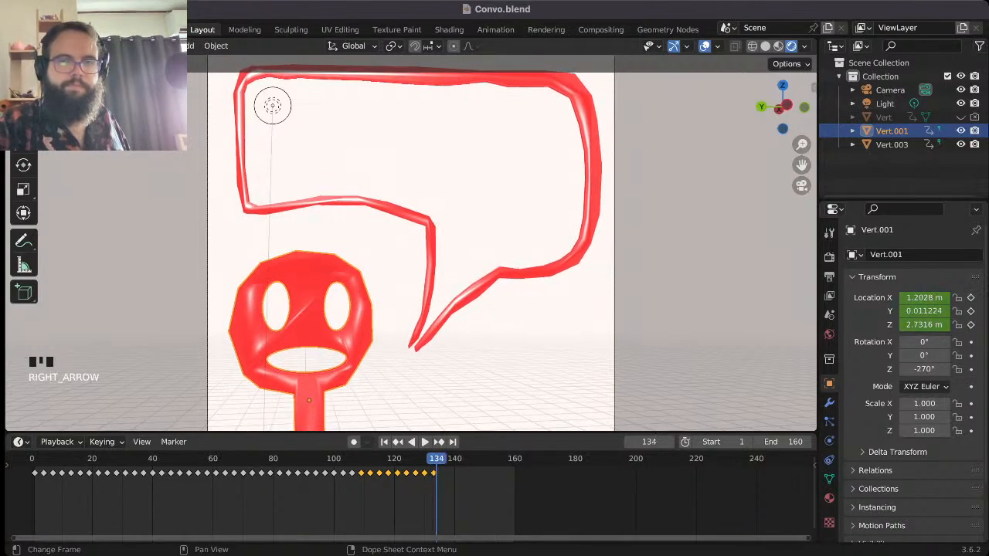
pyautogui.hotkey('ctrl', 'v')
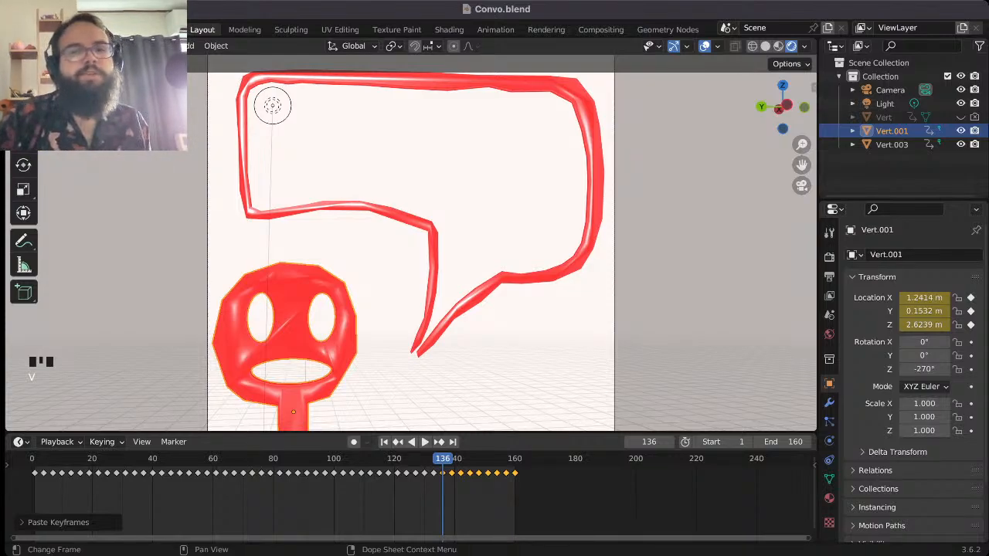
# - Deselect the red character, play the animation from frame 1 to check the talking motion, and return to the start
pyautogui.click(495, 371)
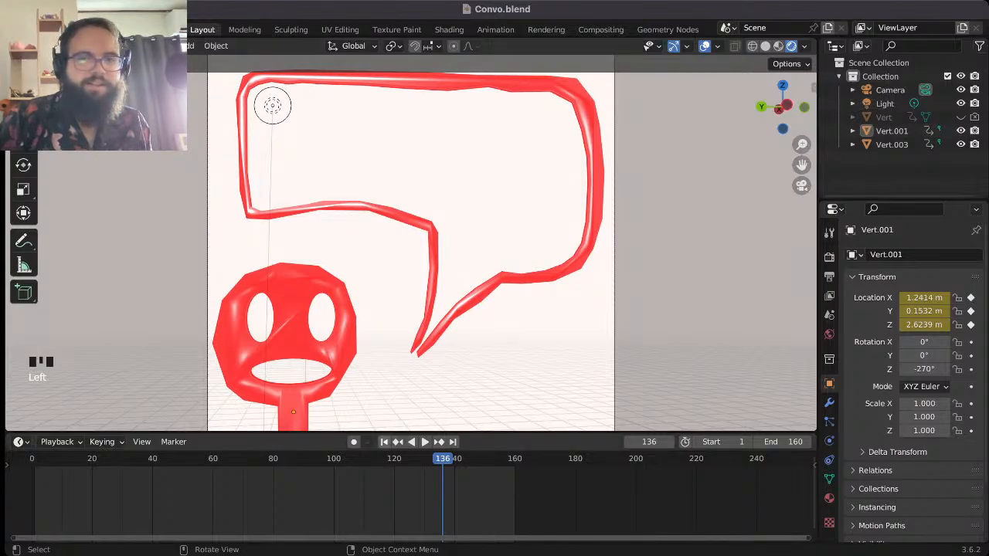
pyautogui.click(384, 442)
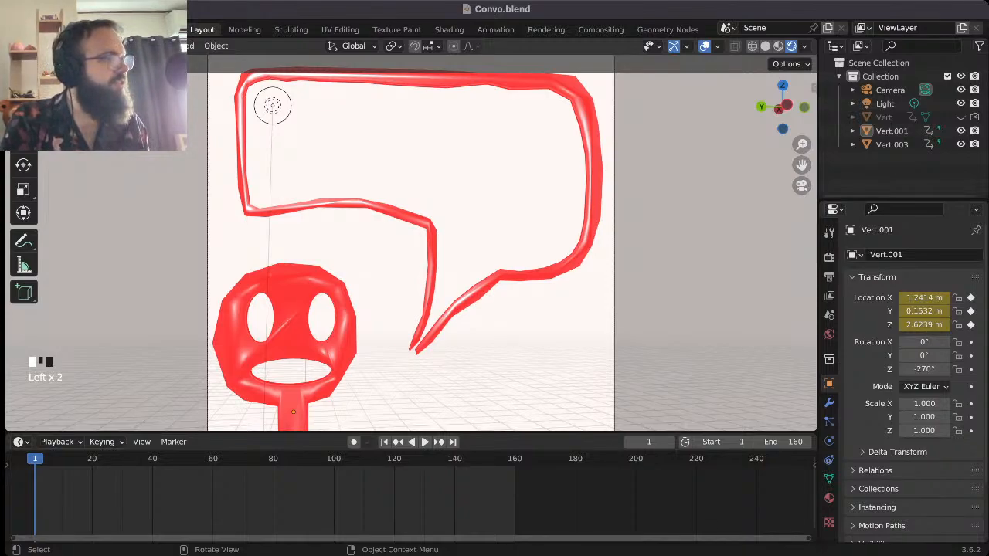
pyautogui.press('space')
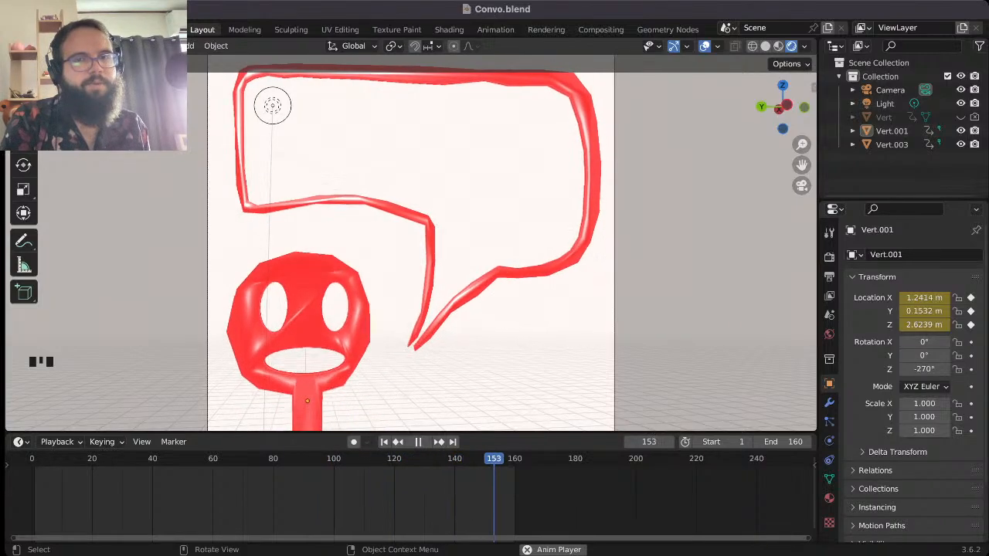
pyautogui.press('space')
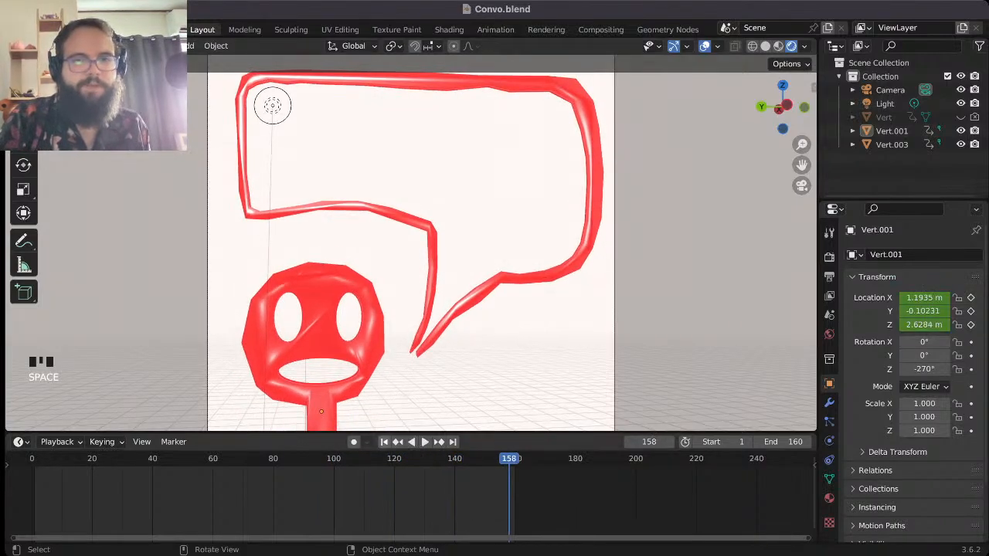
pyautogui.click(384, 442)
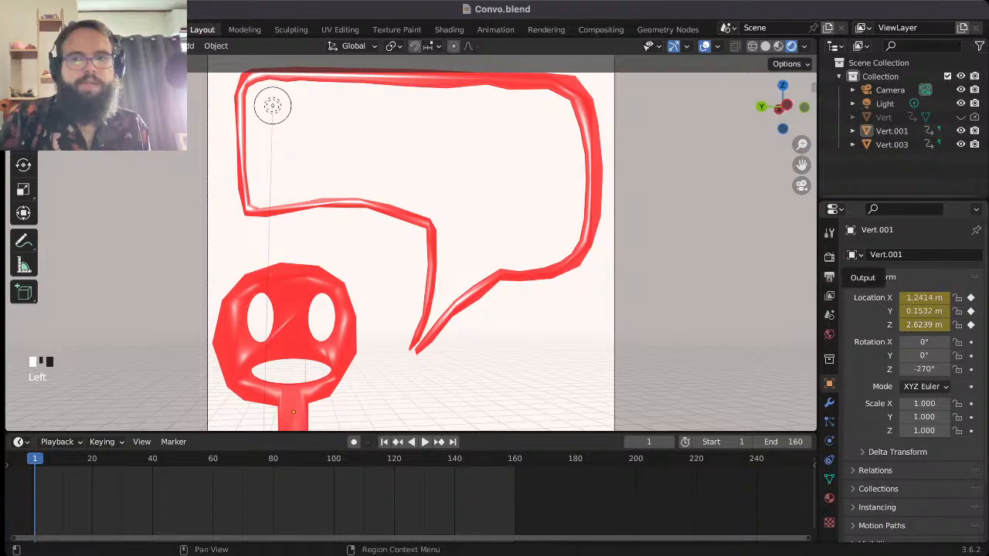
# - Set the render output path to the shot 3 folder inside Shot 2 and the file format to PNG
pyautogui.click(829, 295)
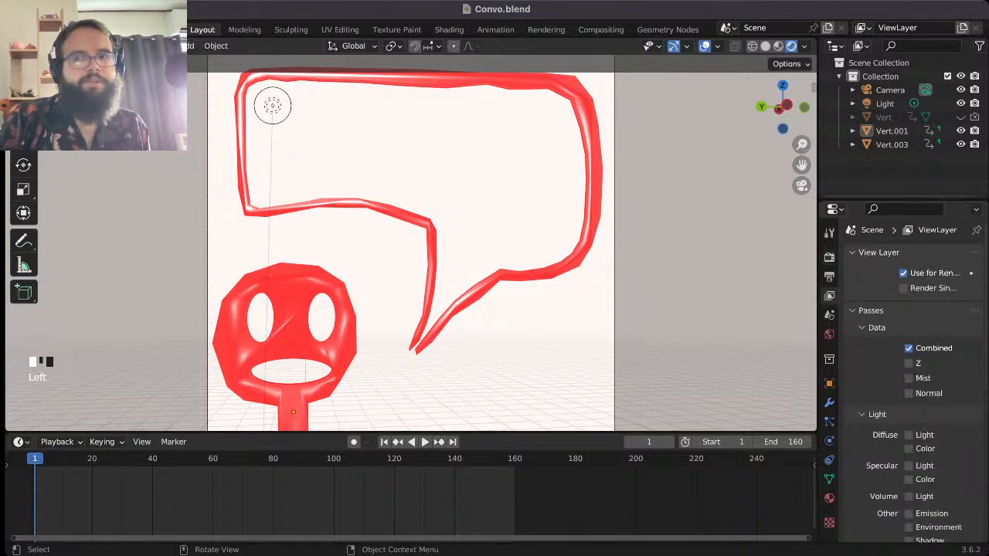
pyautogui.click(829, 277)
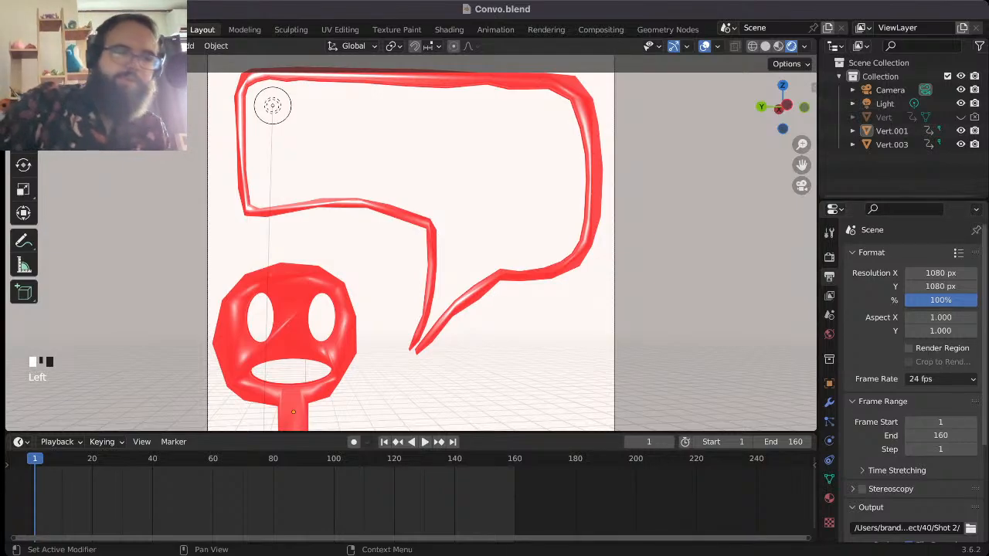
pyautogui.scroll(-1, 912, 379)
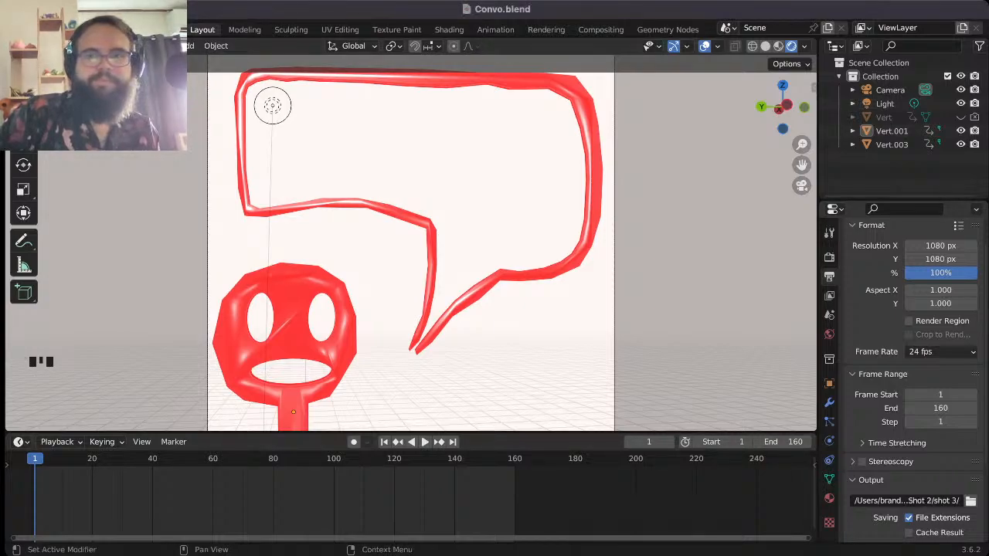
pyautogui.scroll(-3, 912, 383)
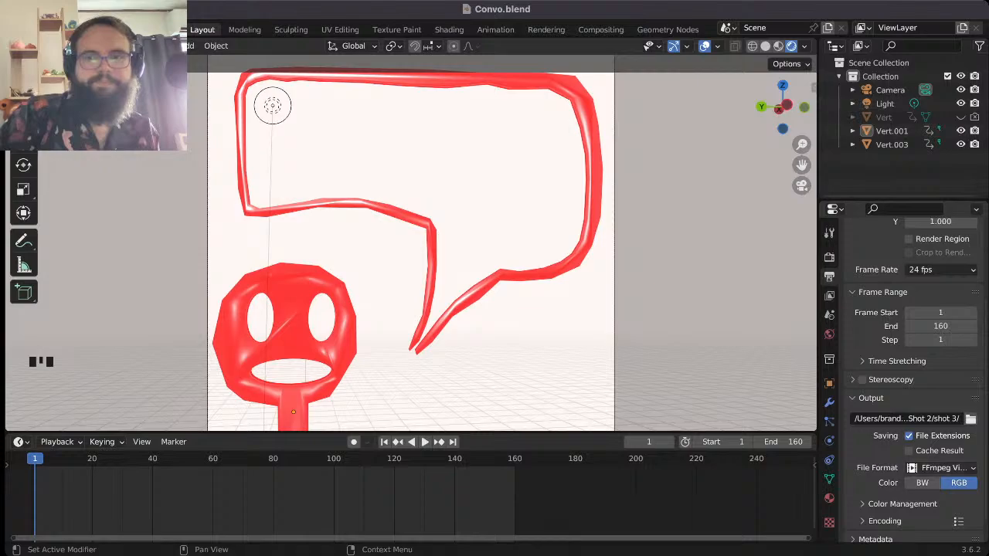
pyautogui.click(943, 468)
pyautogui.click(727, 393)
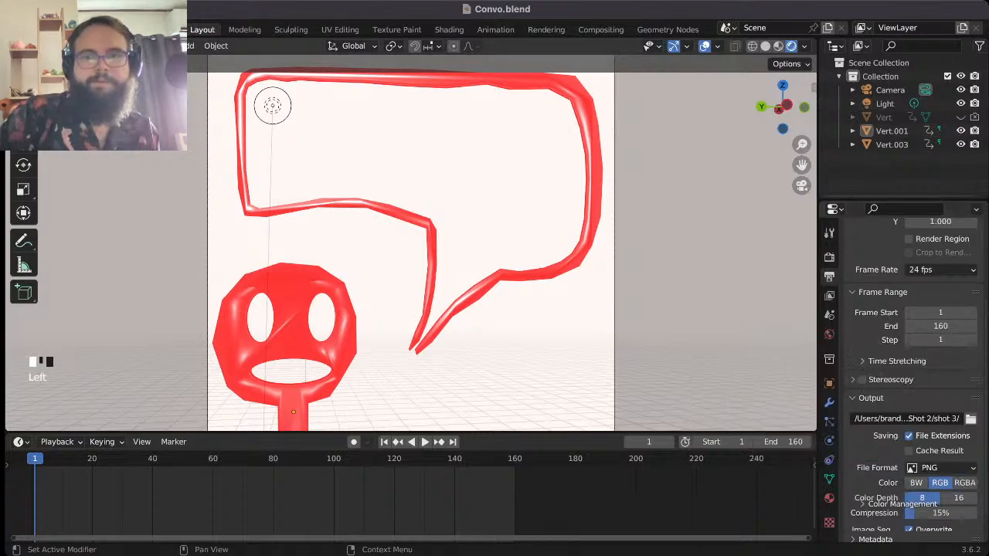
pyautogui.scroll(-2, 916, 522)
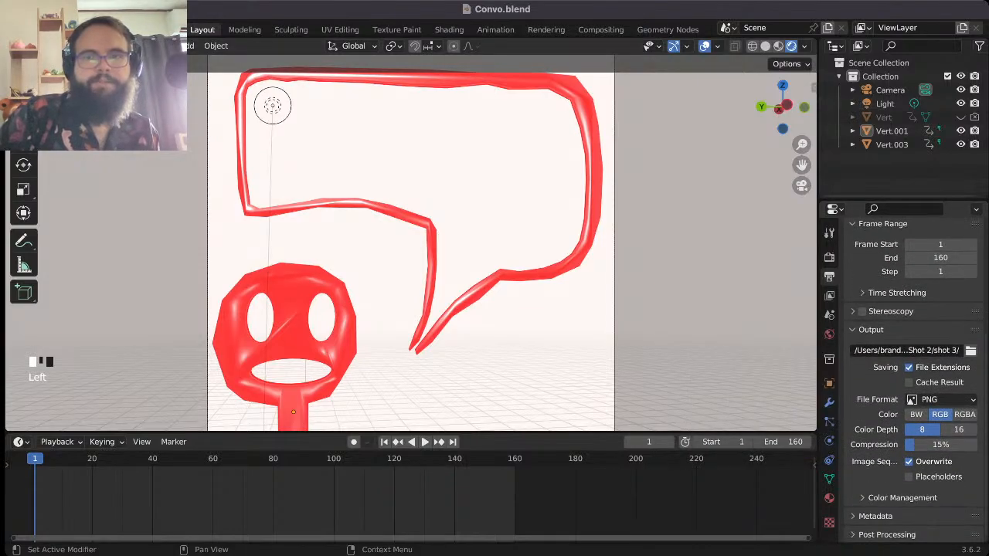
# - Save the Convo.blend file and render the full animation as an image sequence
pyautogui.click(95, 29)
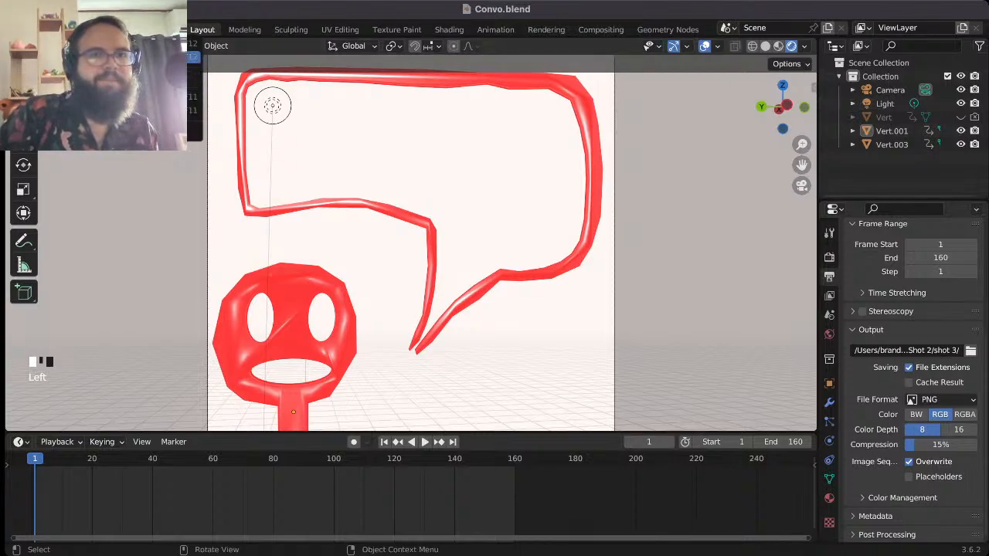
pyautogui.moveTo(35, 29)
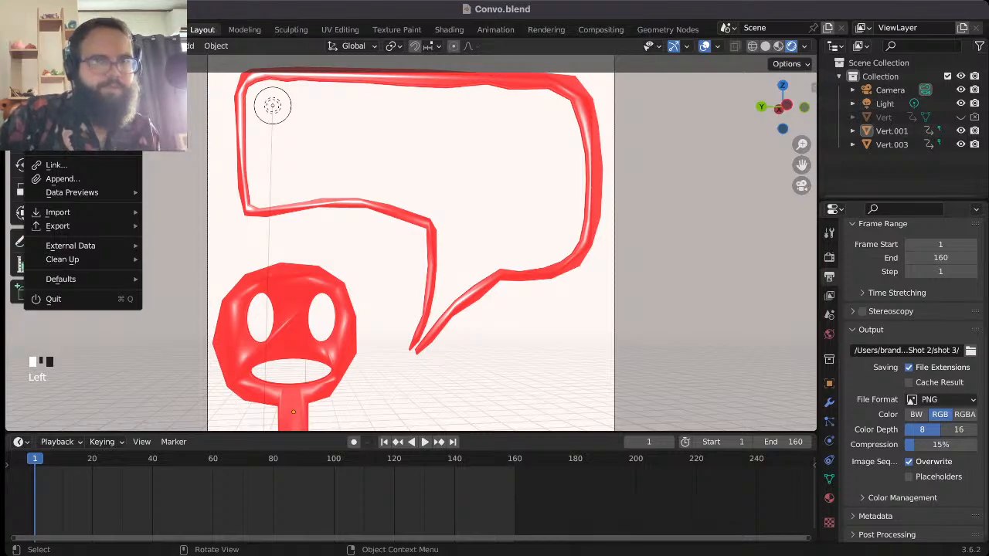
pyautogui.press('super+s')
pyautogui.click(90, 29)
pyautogui.click(116, 59)
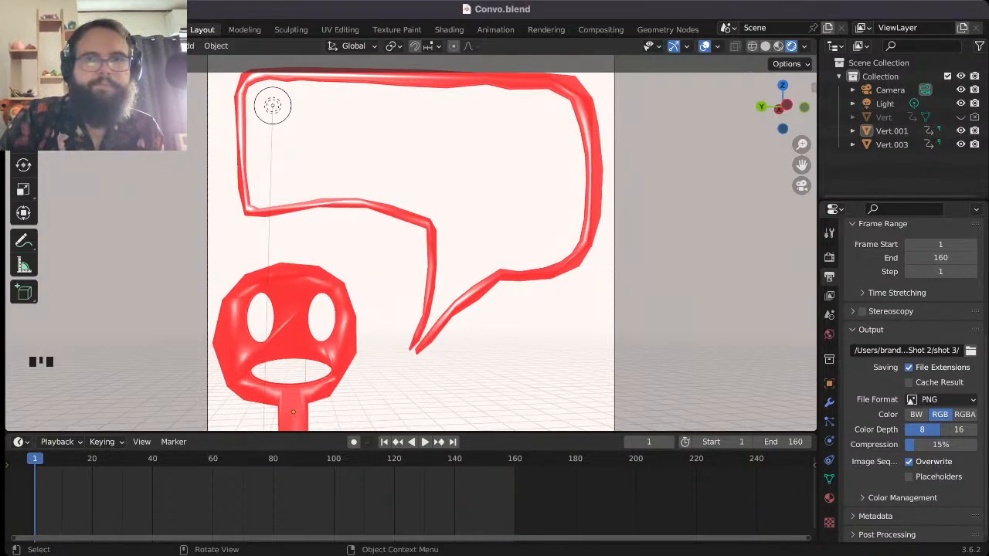
# - In the Video Editing workspace, add the 160 rendered PNG frames from the shot 3 folder as an image sequence strip at frame 1
pyautogui.scroll(-5, 657, 30)
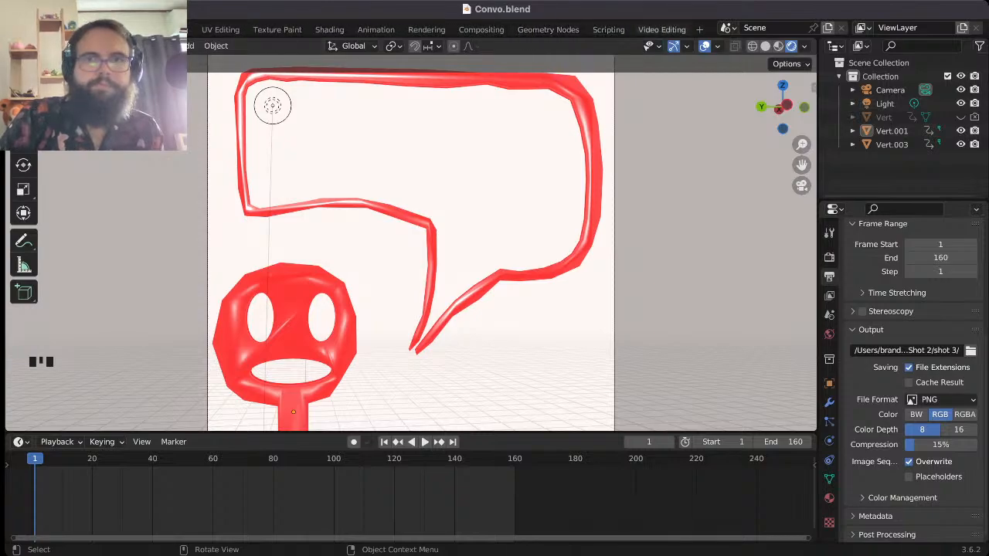
pyautogui.click(662, 29)
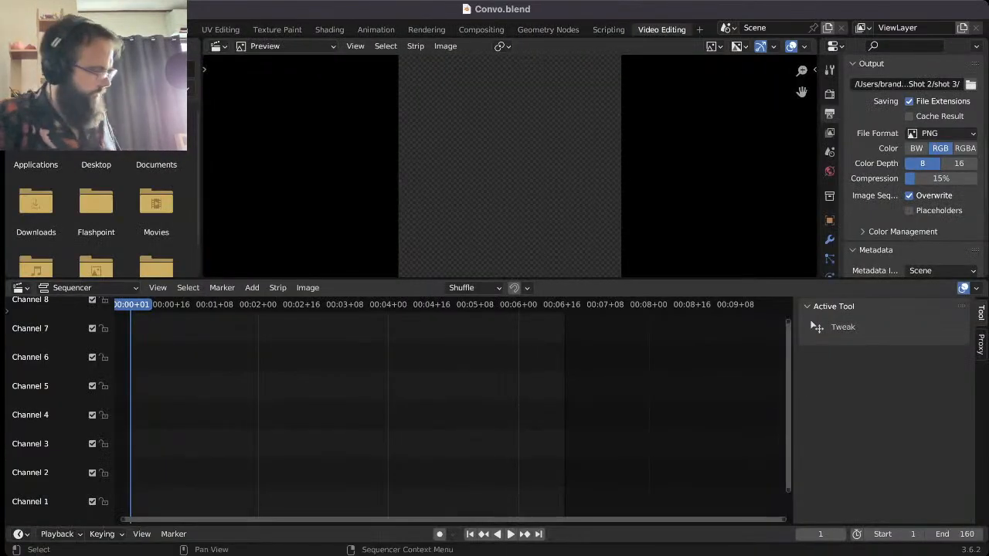
pyautogui.hotkey('shift', 'a')
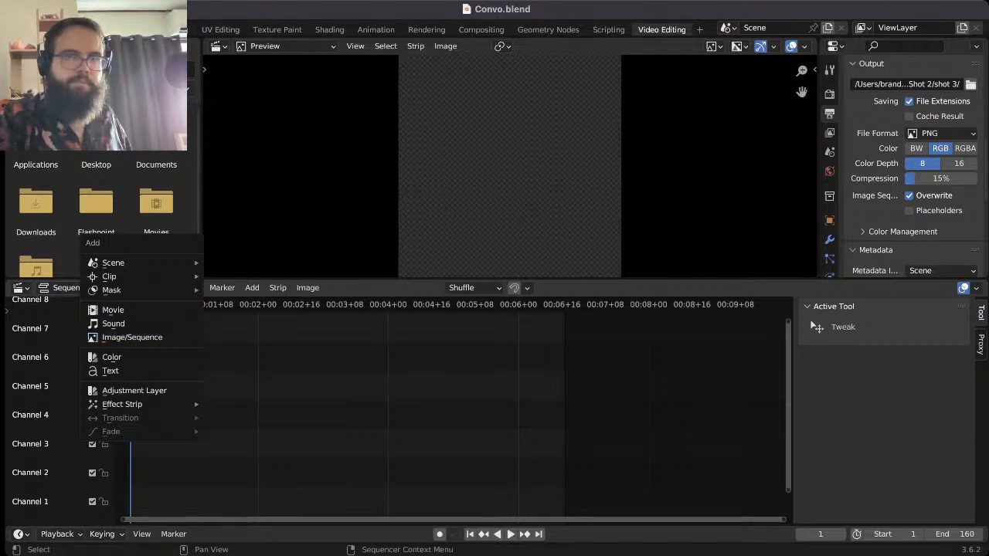
pyautogui.click(132, 338)
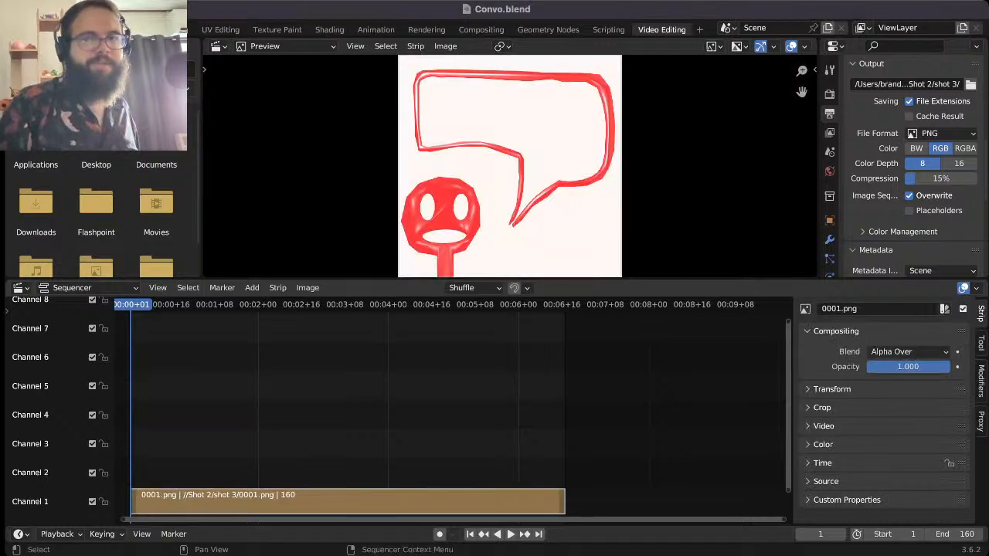
# - Set the output file format to FFmpeg Video with an MPEG-4 container and play back the image sequence
pyautogui.scroll(-2, 913, 166)
pyautogui.scroll(-7, 914, 166)
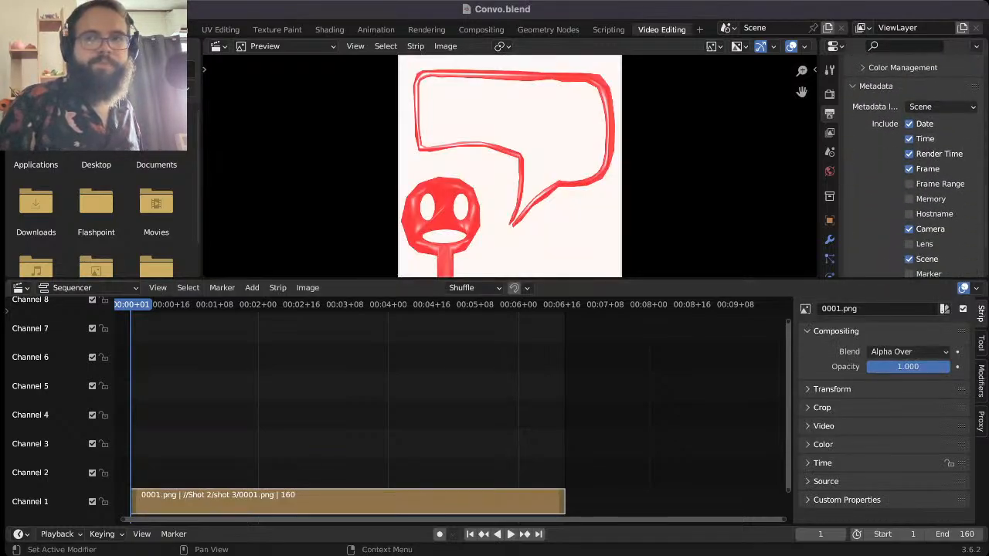
pyautogui.scroll(6, 914, 166)
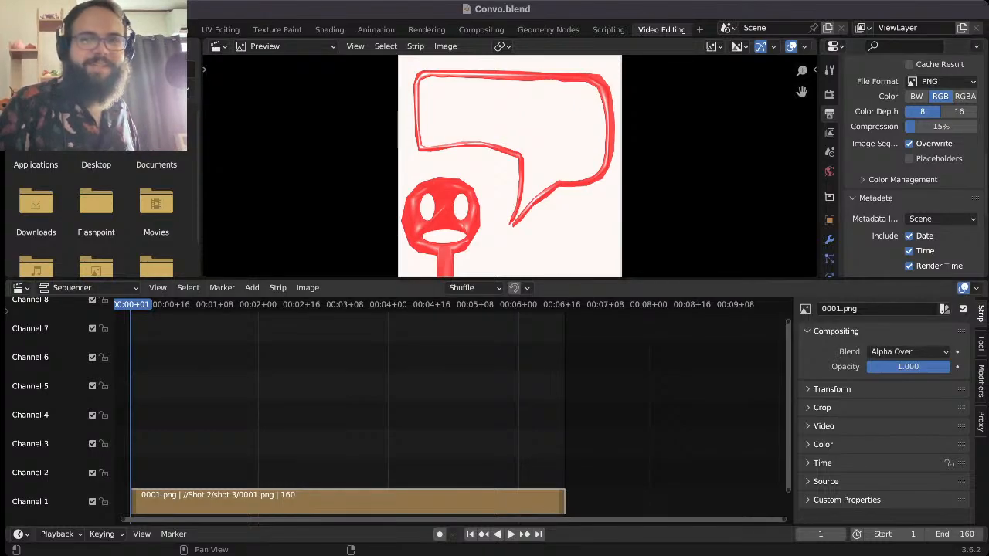
pyautogui.scroll(-3, 914, 165)
pyautogui.scroll(2, 914, 165)
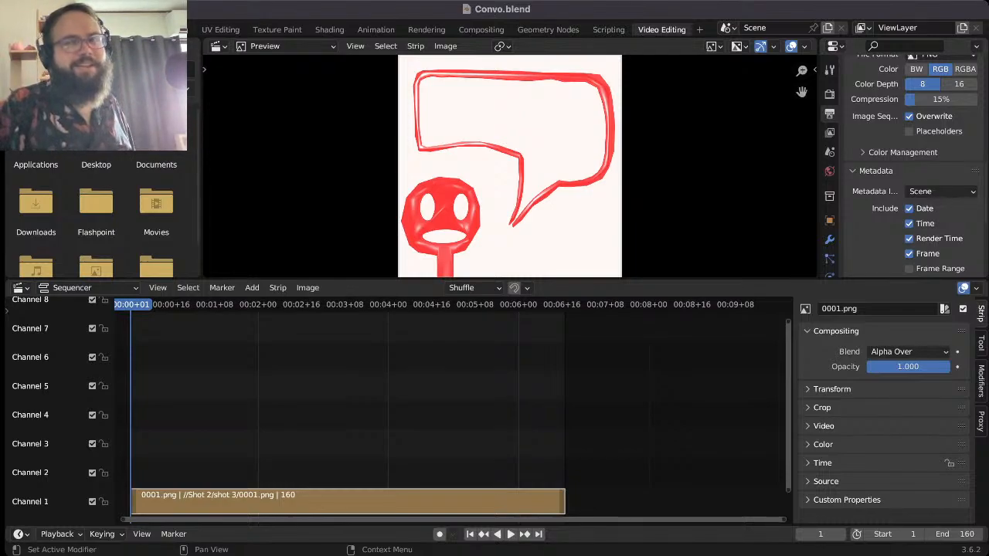
pyautogui.scroll(2, 904, 162)
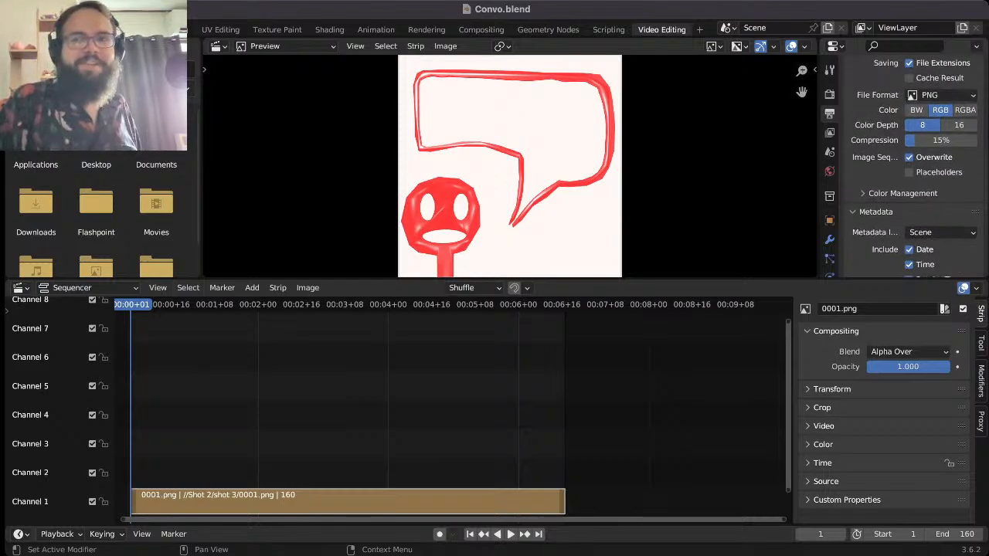
pyautogui.scroll(5, 912, 162)
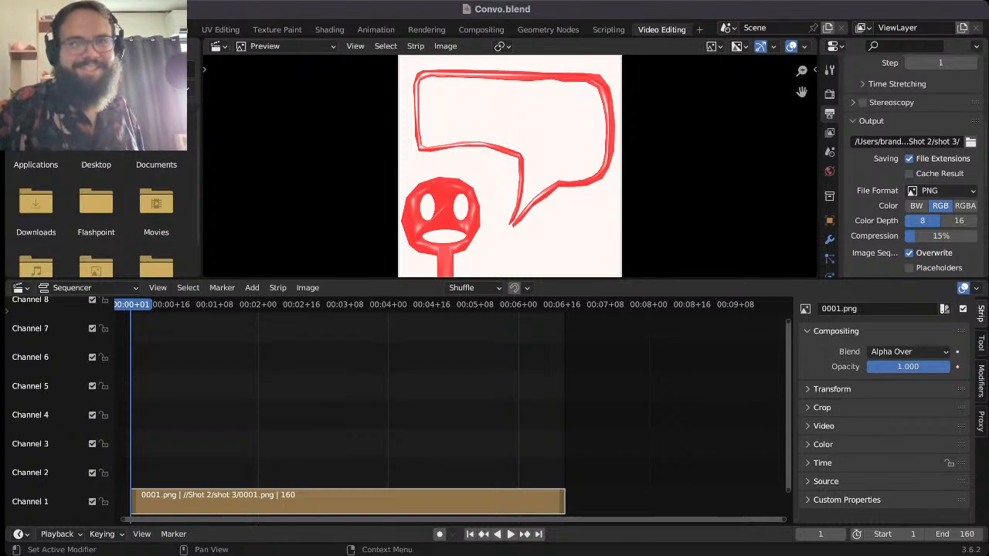
pyautogui.scroll(-3, 911, 162)
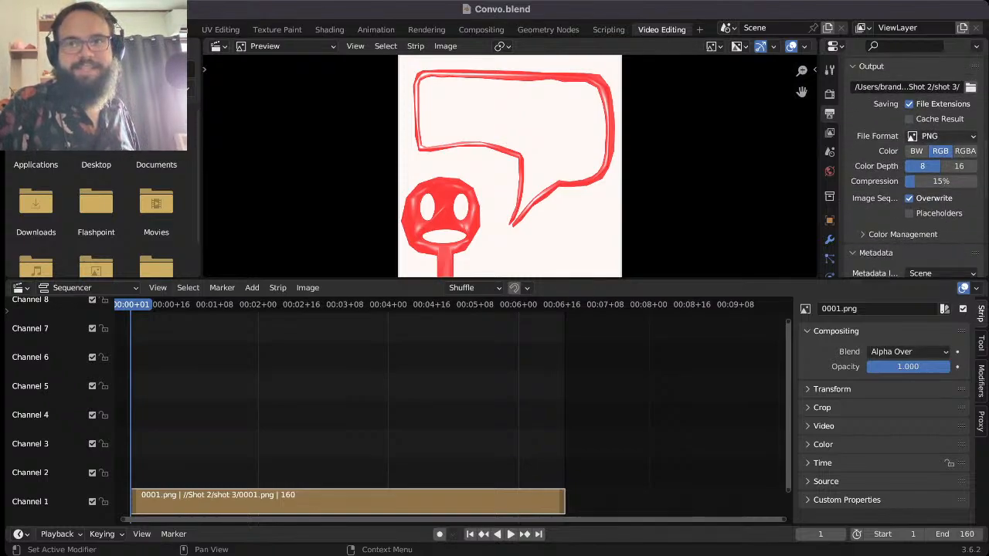
pyautogui.click(939, 136)
pyautogui.click(928, 205)
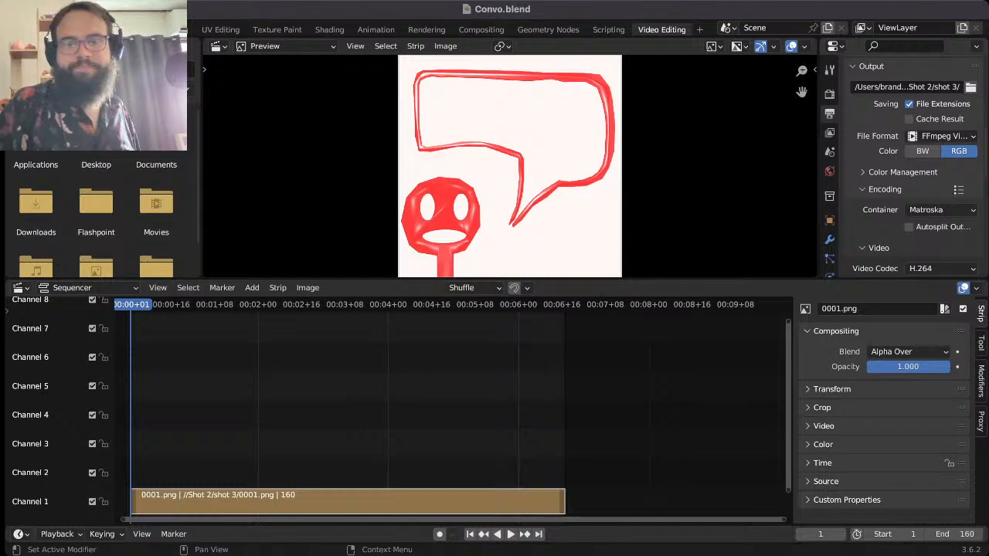
pyautogui.click(885, 190)
pyautogui.click(885, 190)
pyautogui.click(941, 210)
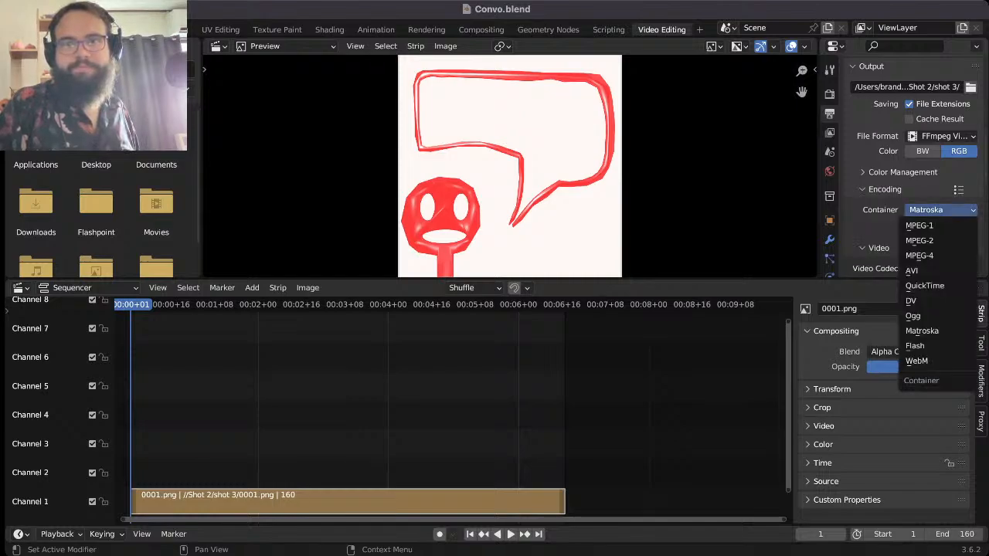
pyautogui.click(919, 255)
pyautogui.click(510, 534)
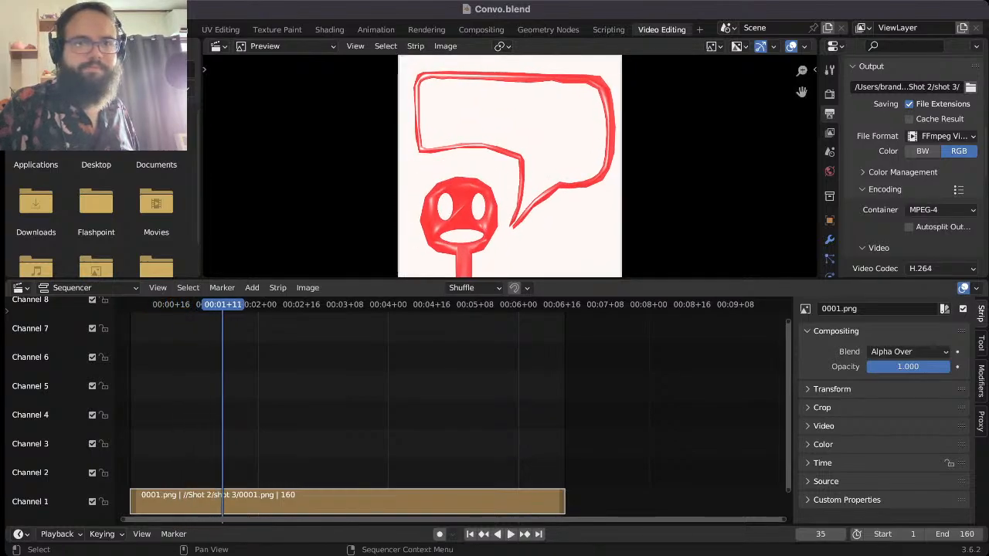
# - Move the playhead to frame 0 and render the image sequence as an MPEG-4 video
pyautogui.moveTo(222, 305); pyautogui.dragTo(128, 305)
pyautogui.press('space')
pyautogui.press('Escape')
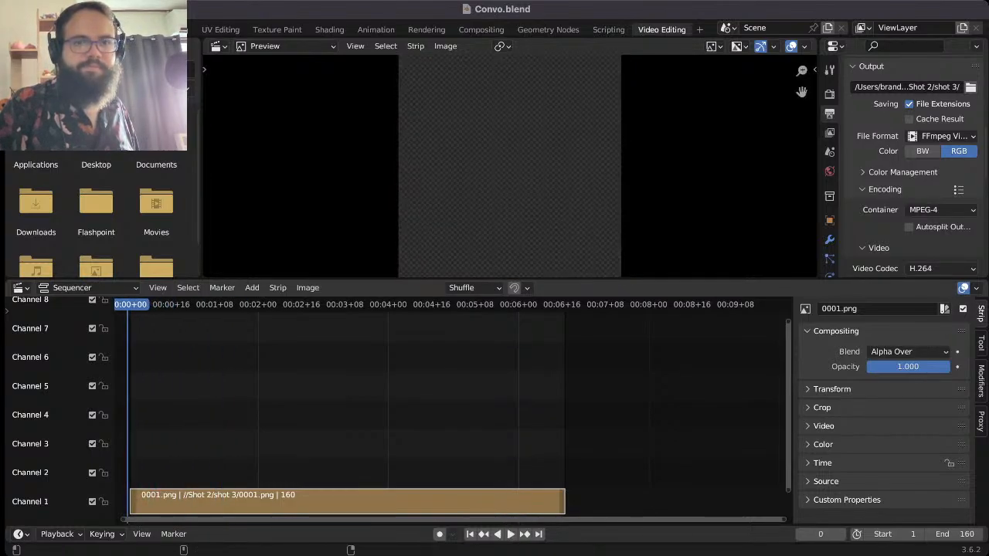
pyautogui.hscroll(-3, 432, 29)
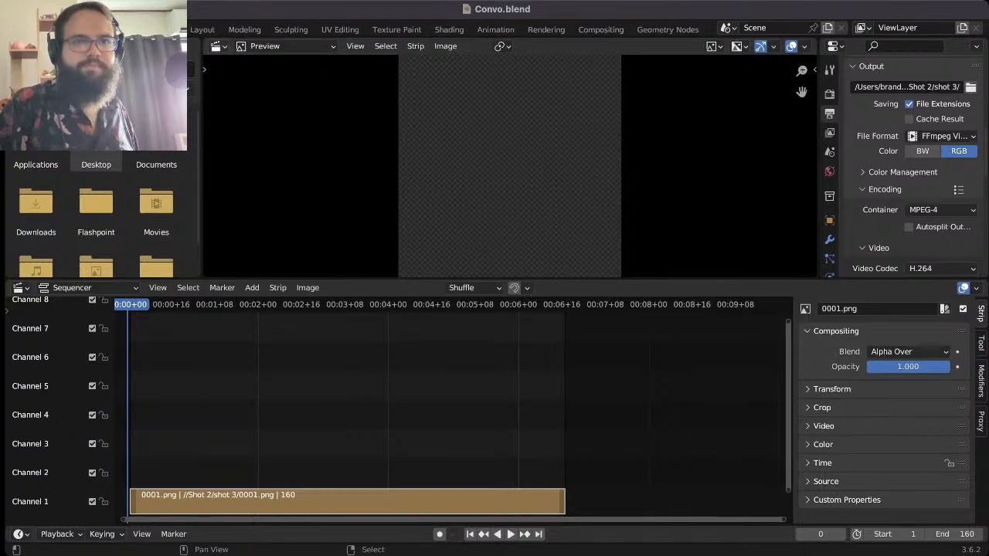
pyautogui.hotkey('ctrl', 'F12')
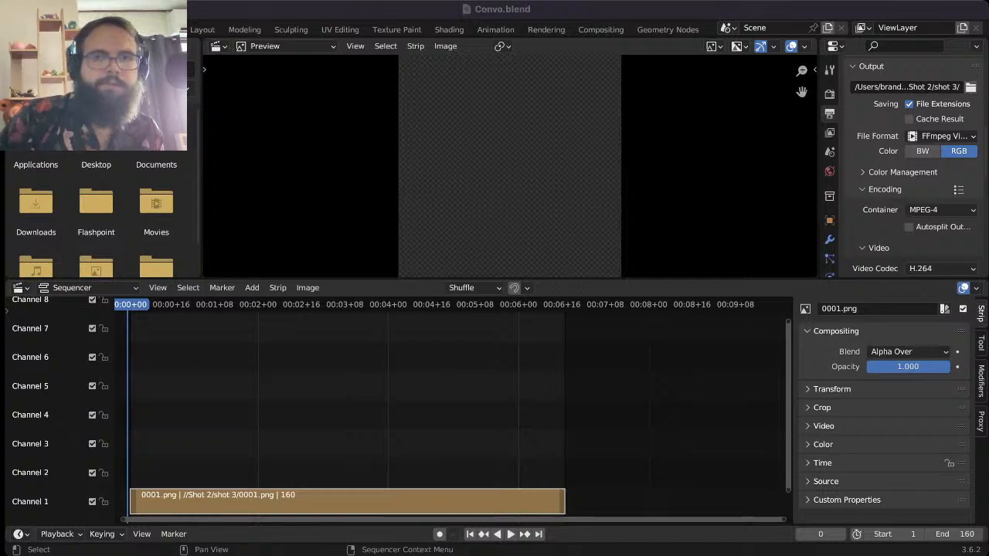
pyautogui.hotkey('ctrl', 'F12')
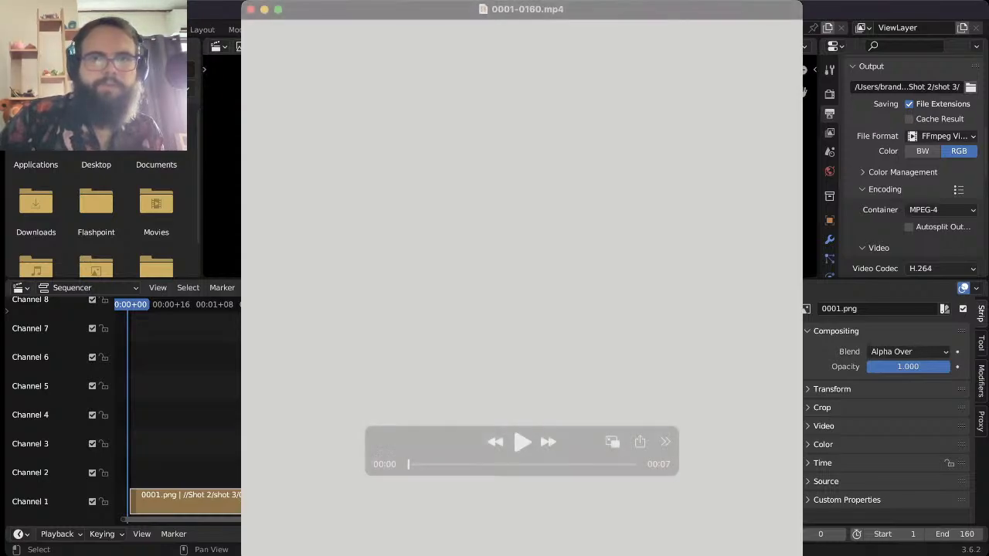
# - In the video player, watch the 0001-0160.mp4 clip of the two facing characters twice and close it
pyautogui.press('space')
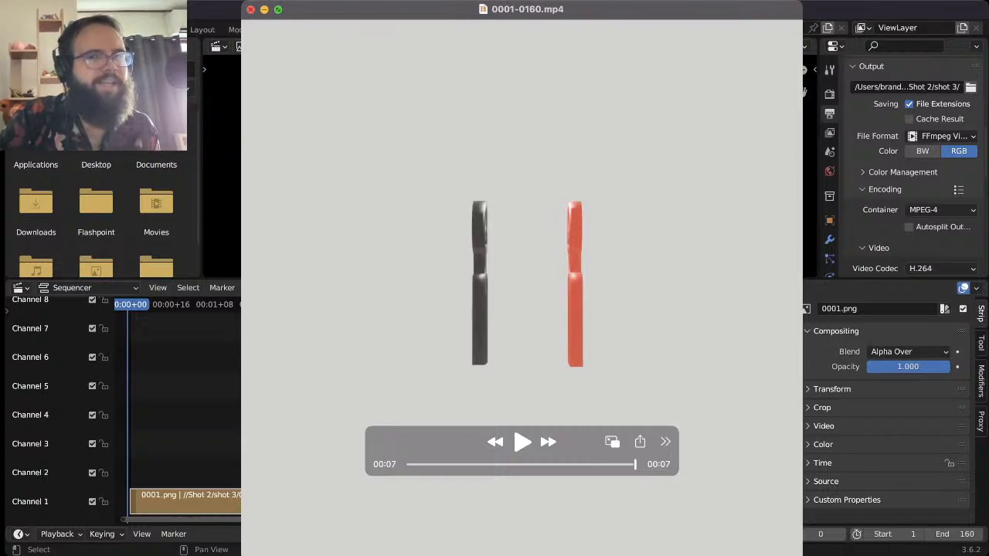
pyautogui.press('j')
pyautogui.press('j')
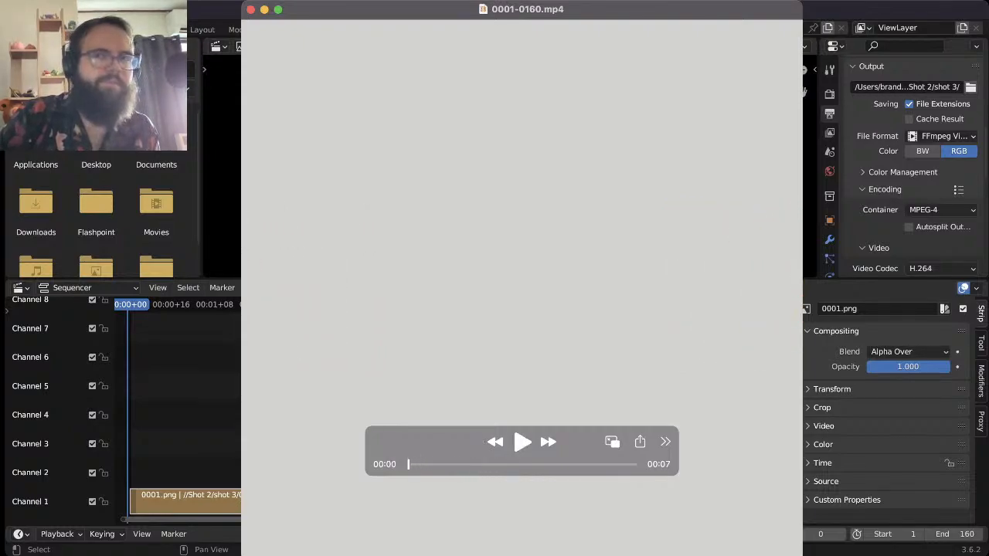
pyautogui.press('space')
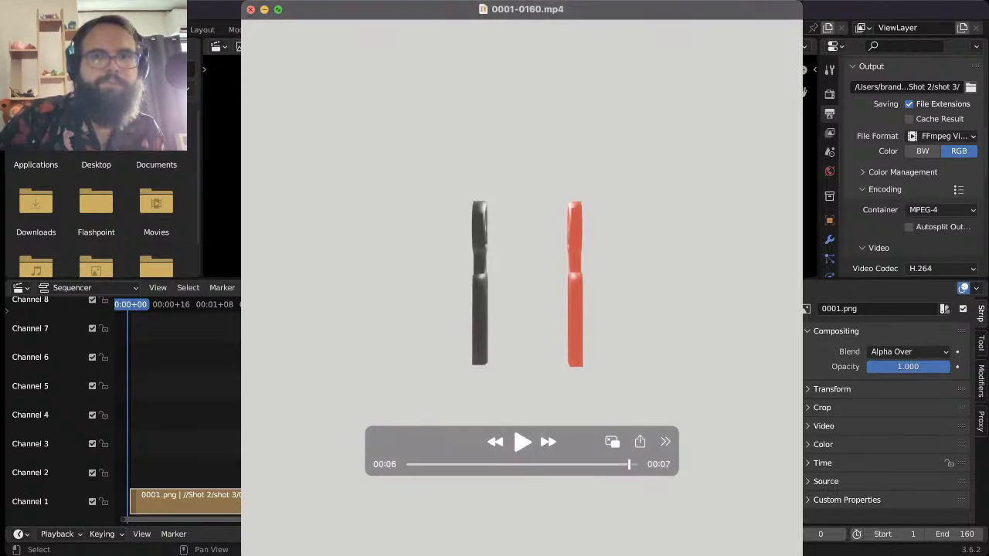
pyautogui.click(251, 9)
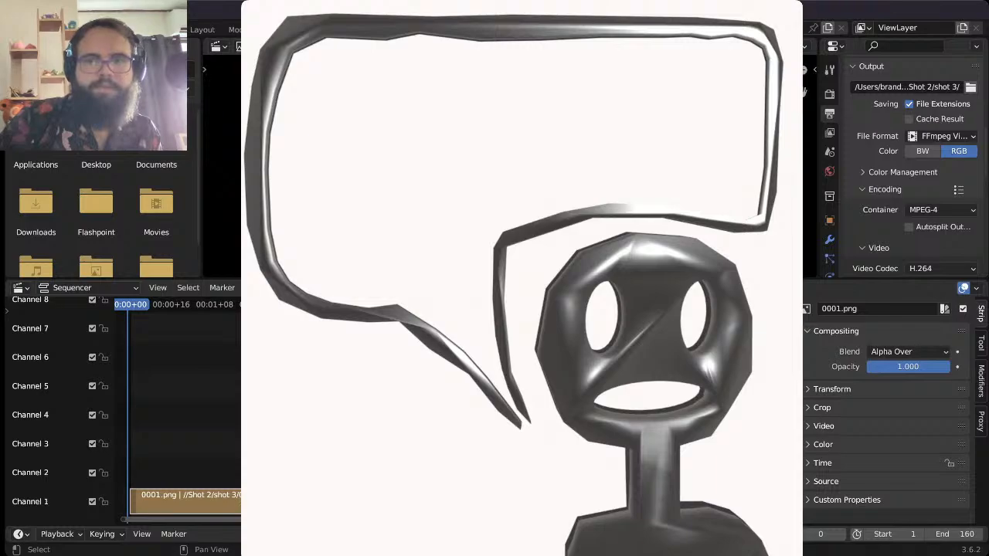
# - Play the black character's and the red character's talking-shot videos, closing each one after viewing
pyautogui.press('space')
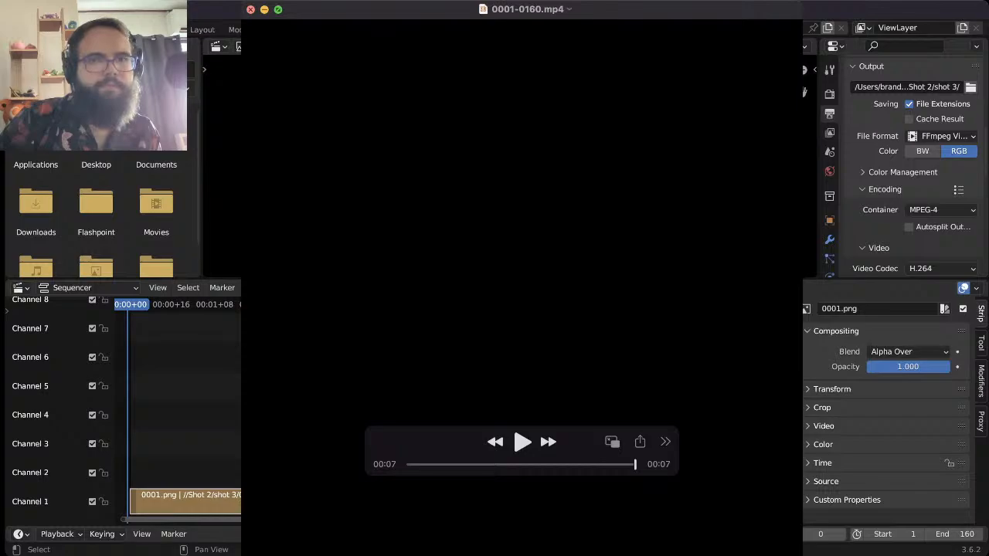
pyautogui.click(251, 10)
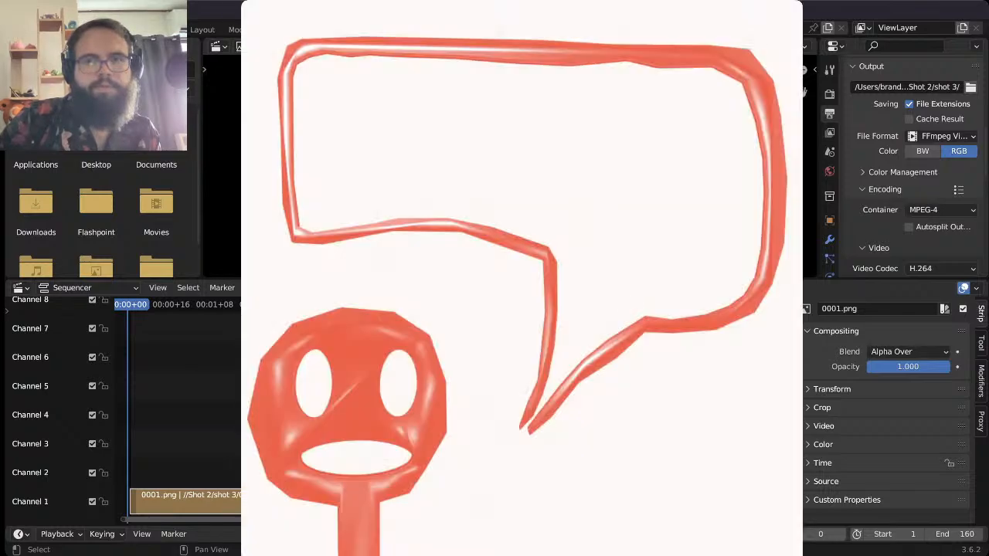
pyautogui.press('space')
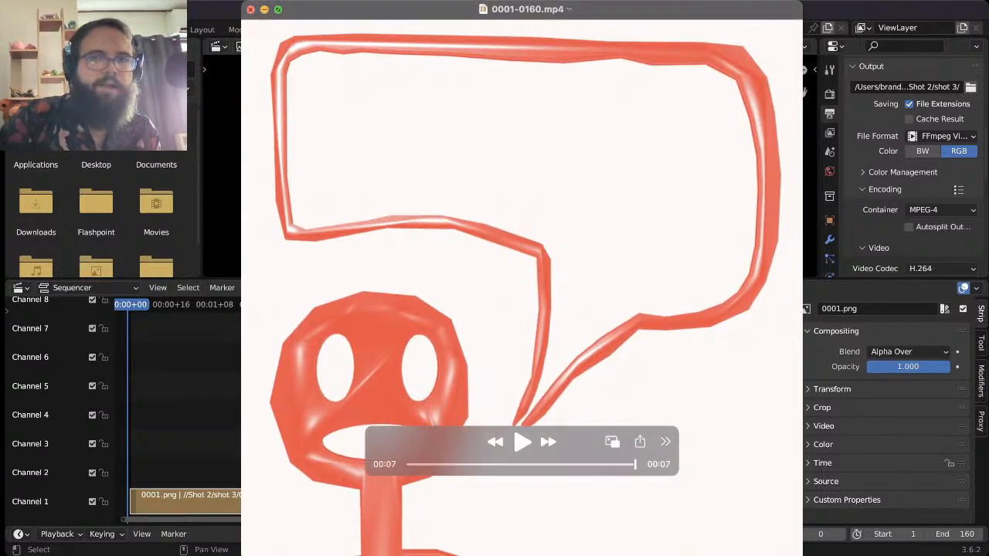
pyautogui.click(250, 9)
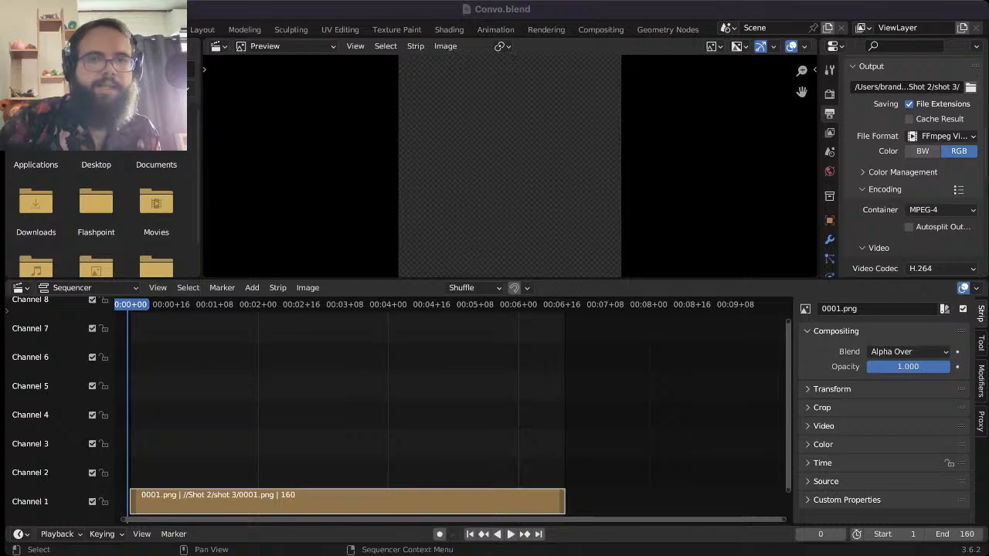